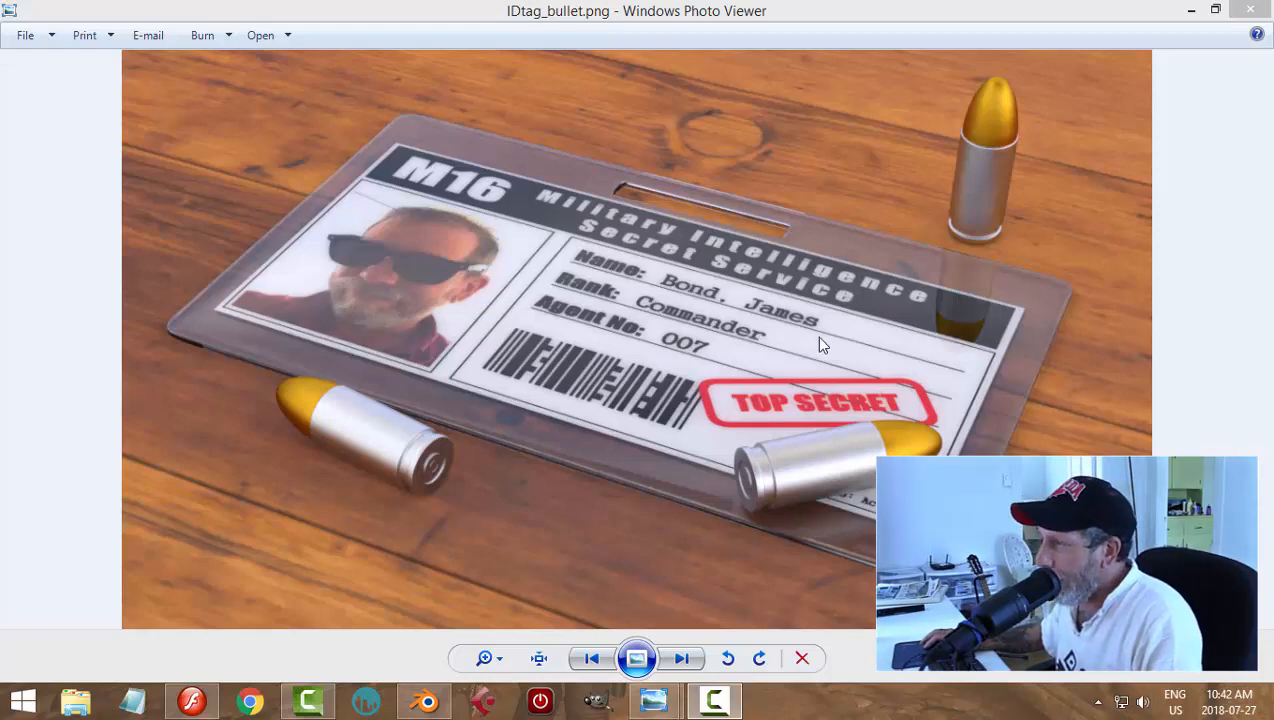
Step: Switch to Blender and hide the wooden floor plane in the bullet scene
click(425, 702)
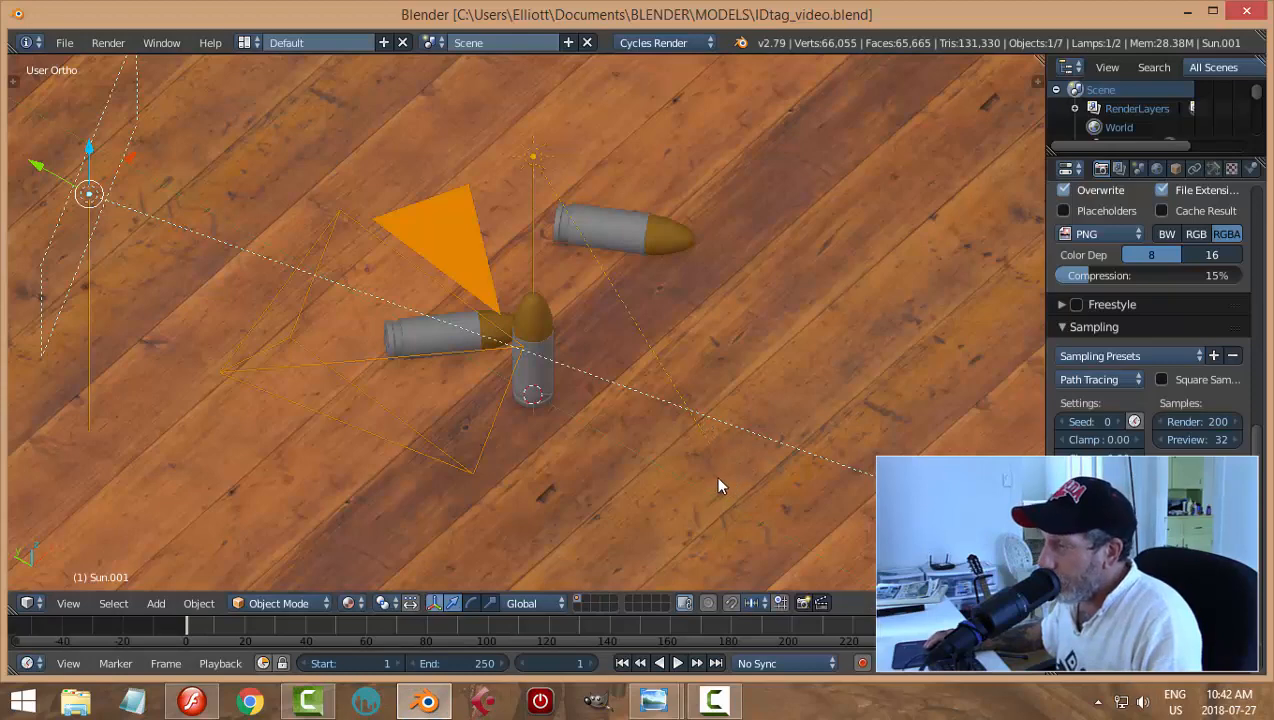
middle_drag(719, 483, 680, 435)
shift+middle_drag(716, 330, 724, 390)
right_click(513, 132)
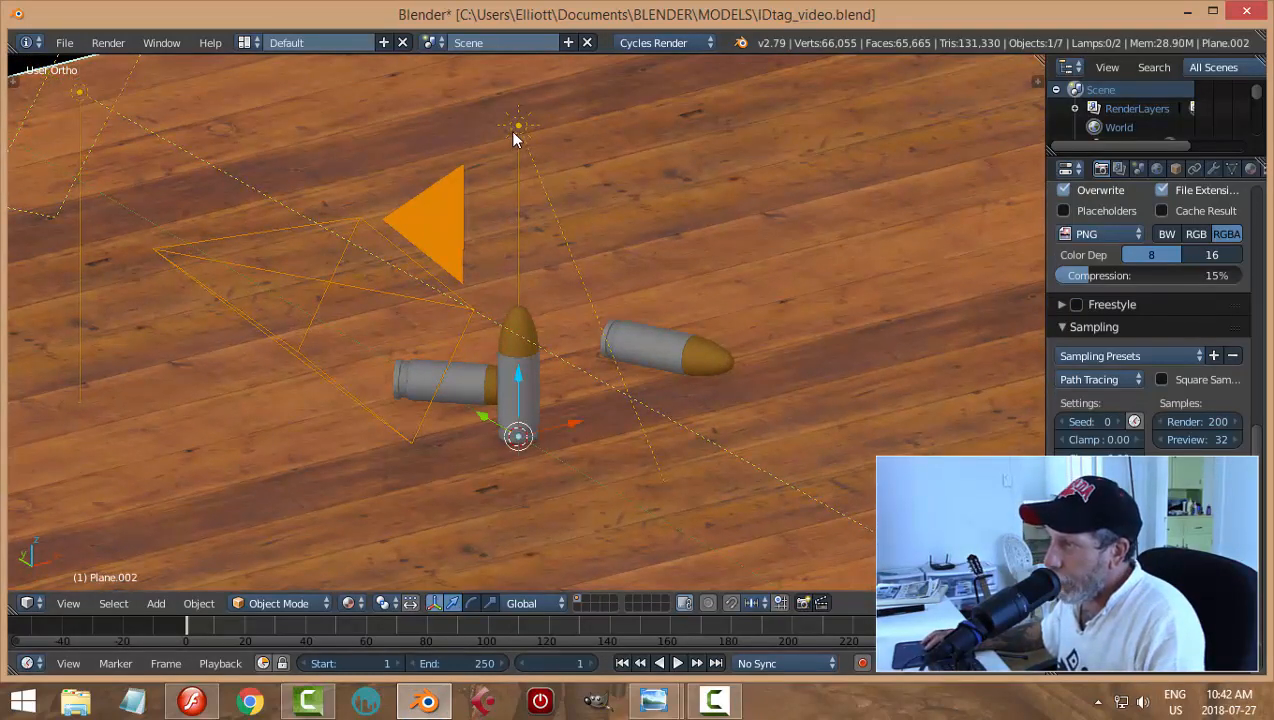
scroll(725, 290, down, 4)
key(h)
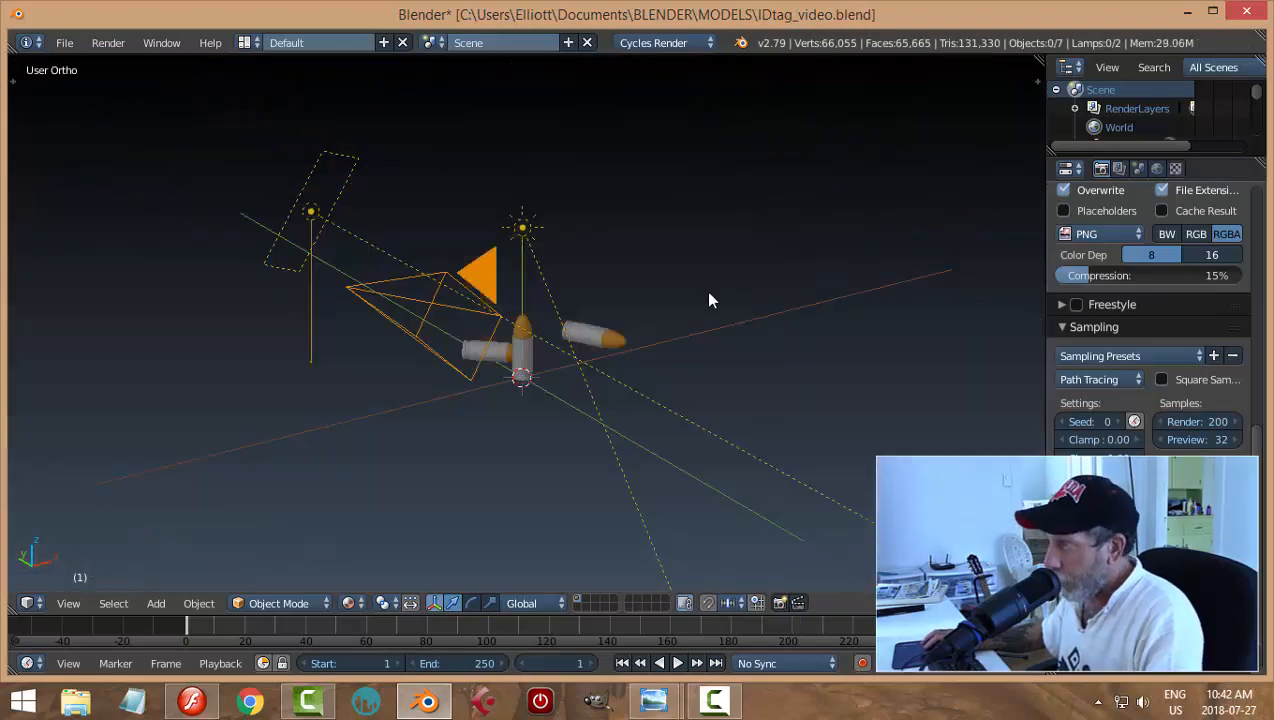
Step: Move both sun lamps and the camera together to layer 11, the first layer of the second row
right_click(538, 240)
shift+right_click(325, 172)
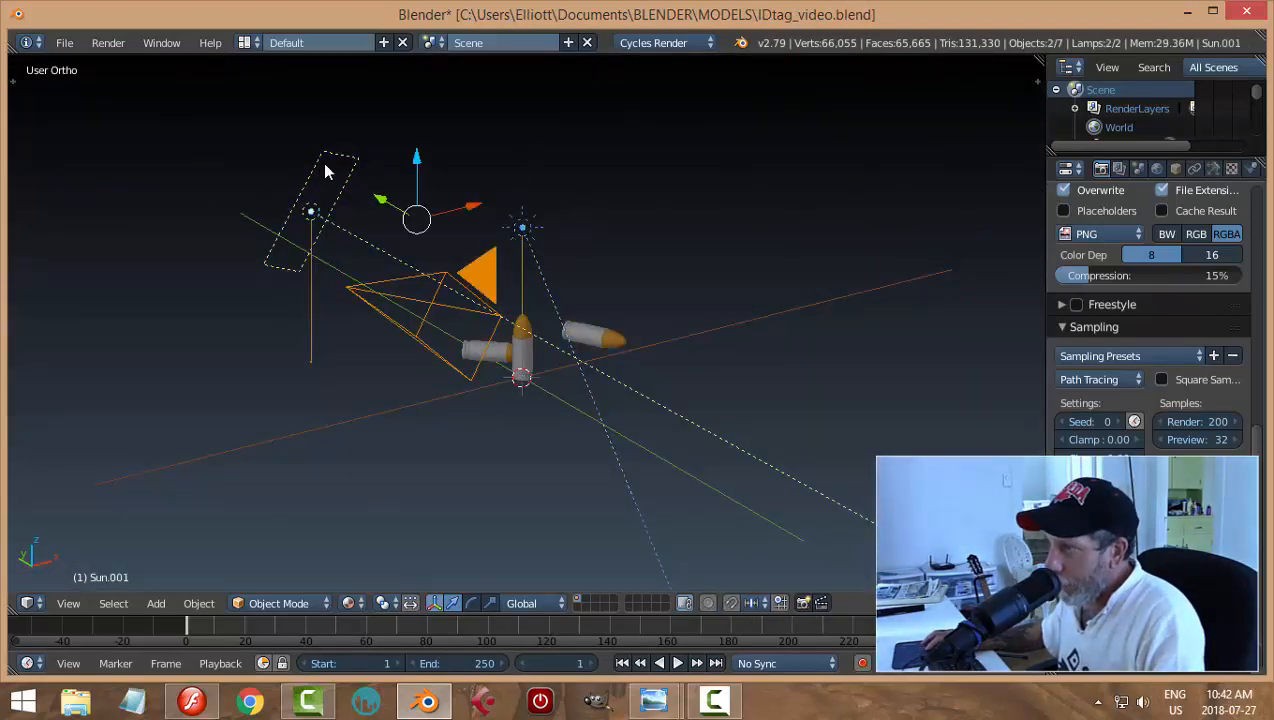
shift+right_click(404, 329)
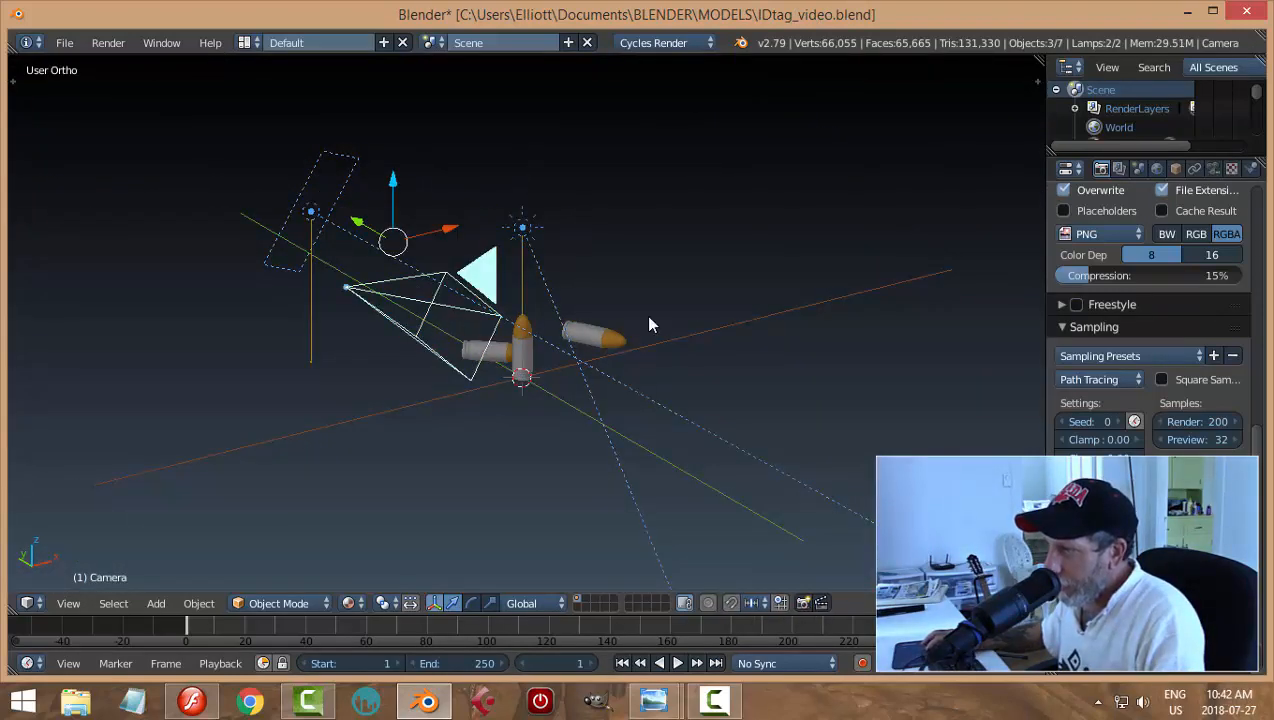
key(m)
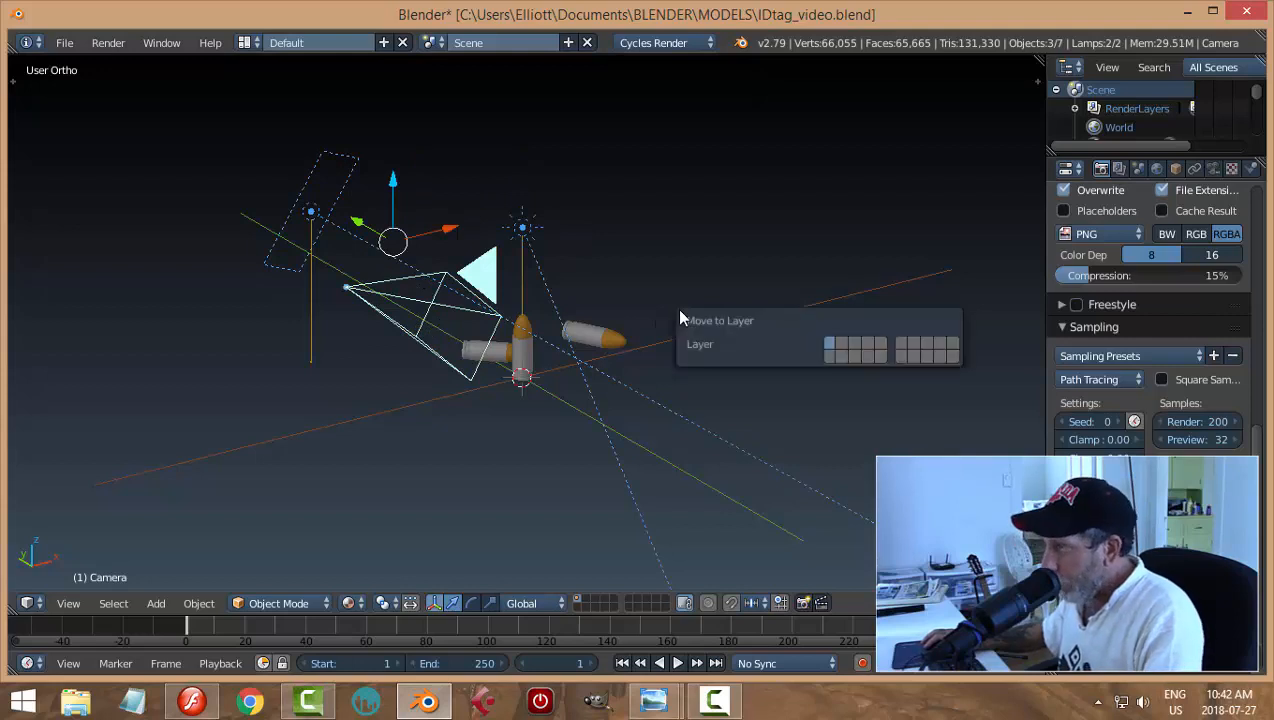
click(834, 357)
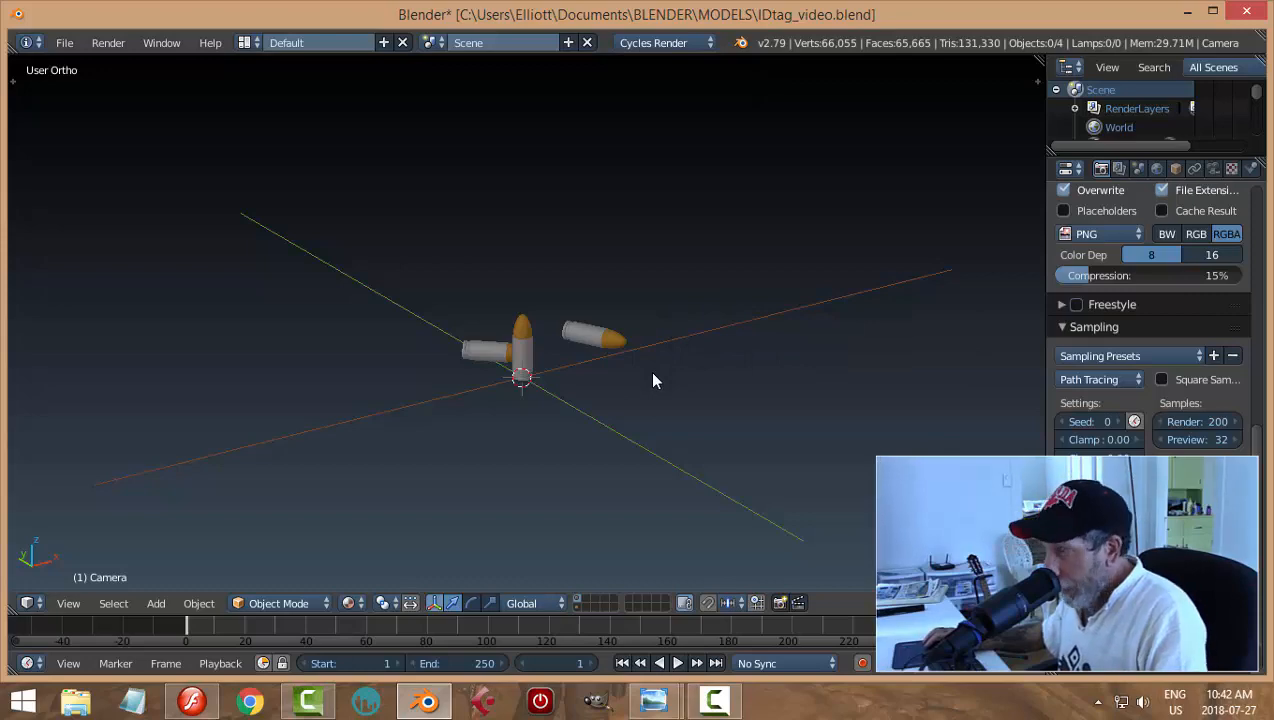
Step: Unhide the wooden floor plane and clear the selection
key(alt+h)
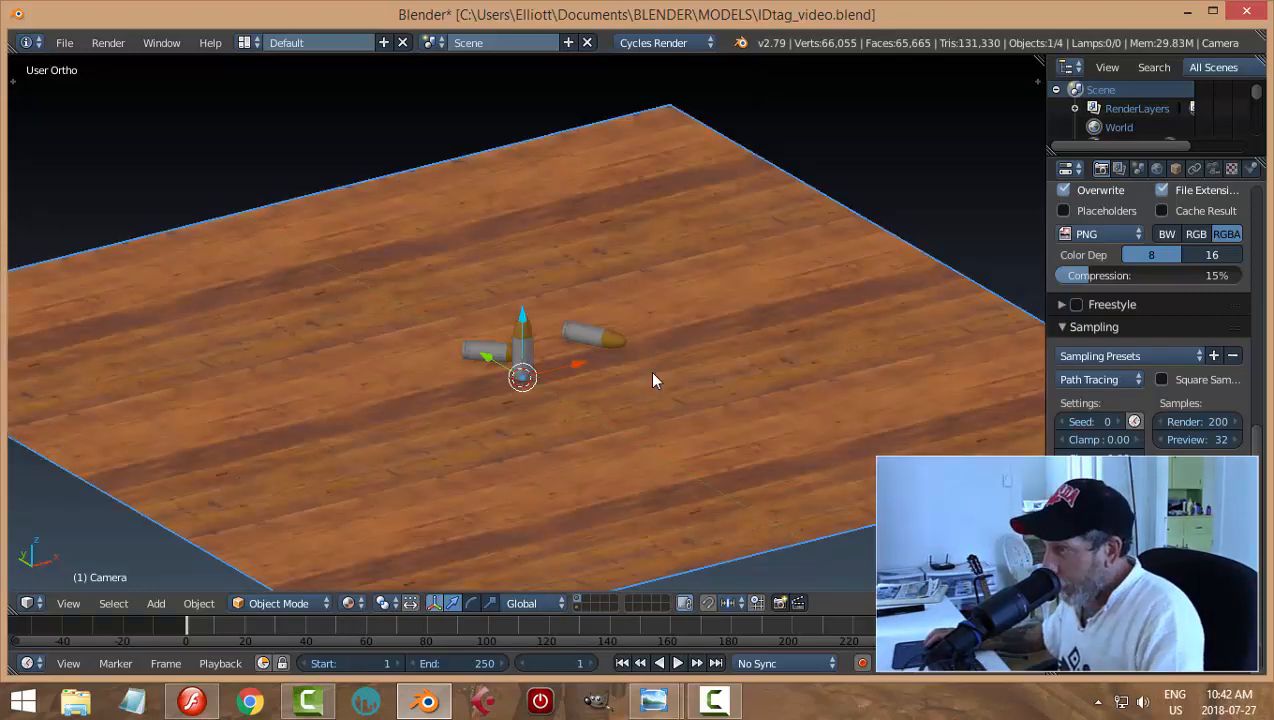
scroll(652, 380, up, 3)
key(a)
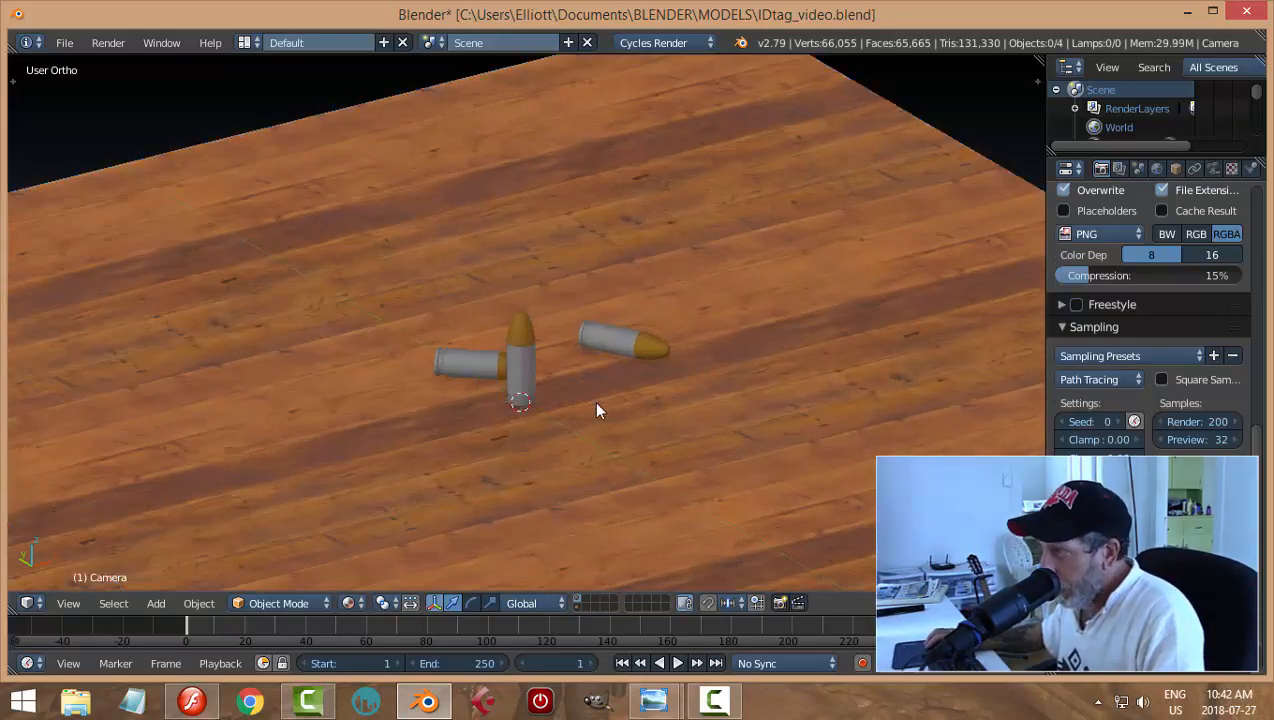
Step: In the top view, add a new mesh plane at the 3D cursor beneath the upright bullet
middle_drag(596, 401, 699, 408)
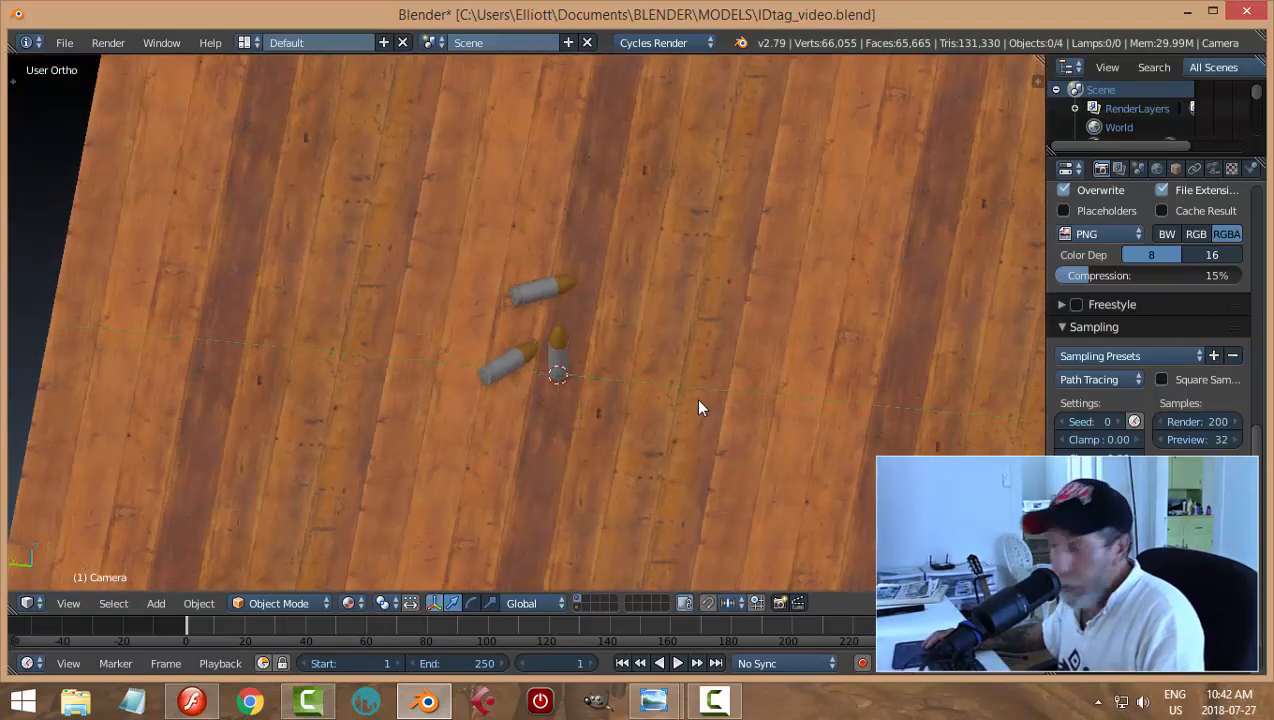
key(KP_7)
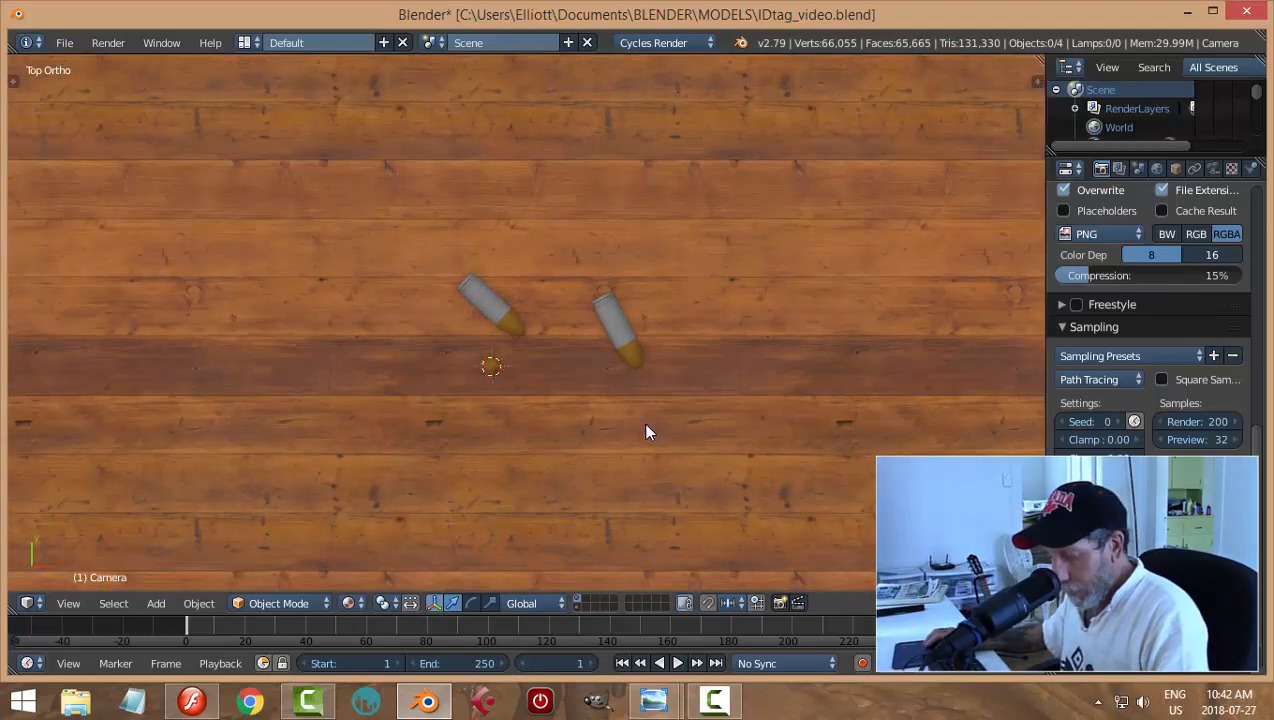
key(shift+a)
mouse_move(646, 424)
mouse_move(640, 386)
click(700, 385)
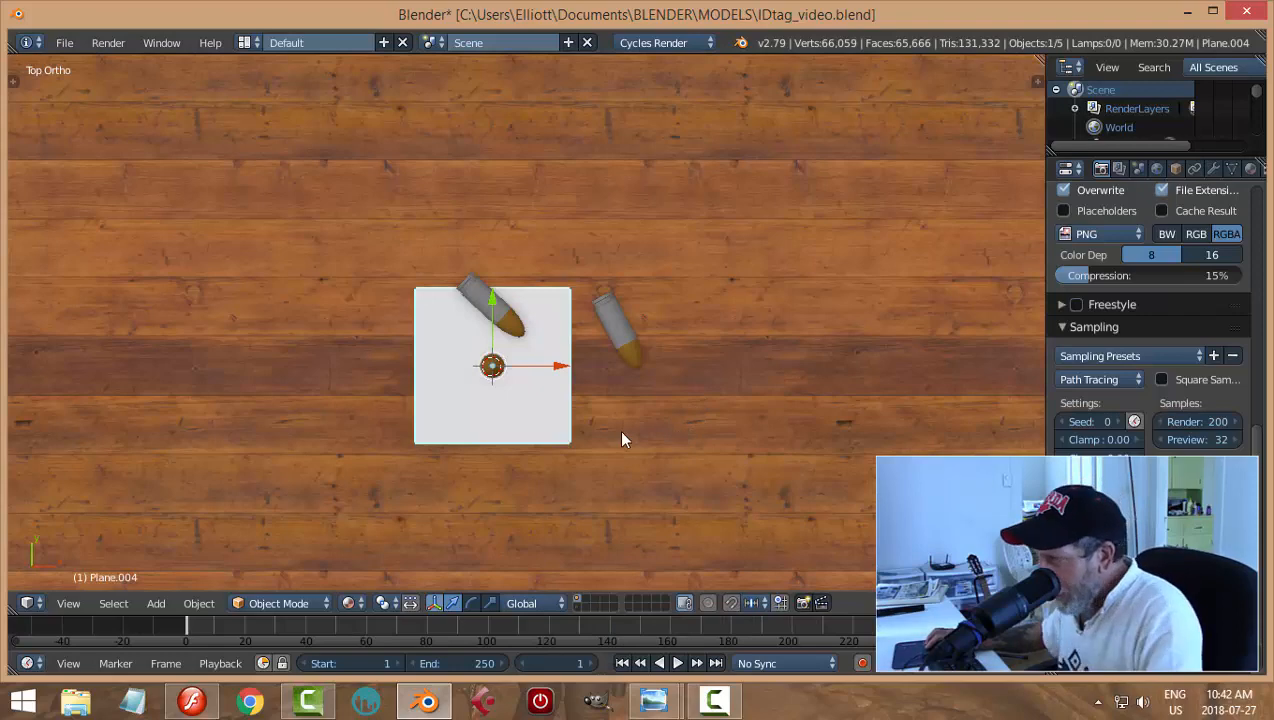
Step: Scale the new plane's geometry along X in Edit Mode into a wide card-shaped rectangle, then return to Object Mode
key(Tab)
click(727, 433)
scroll(641, 429, up, 2)
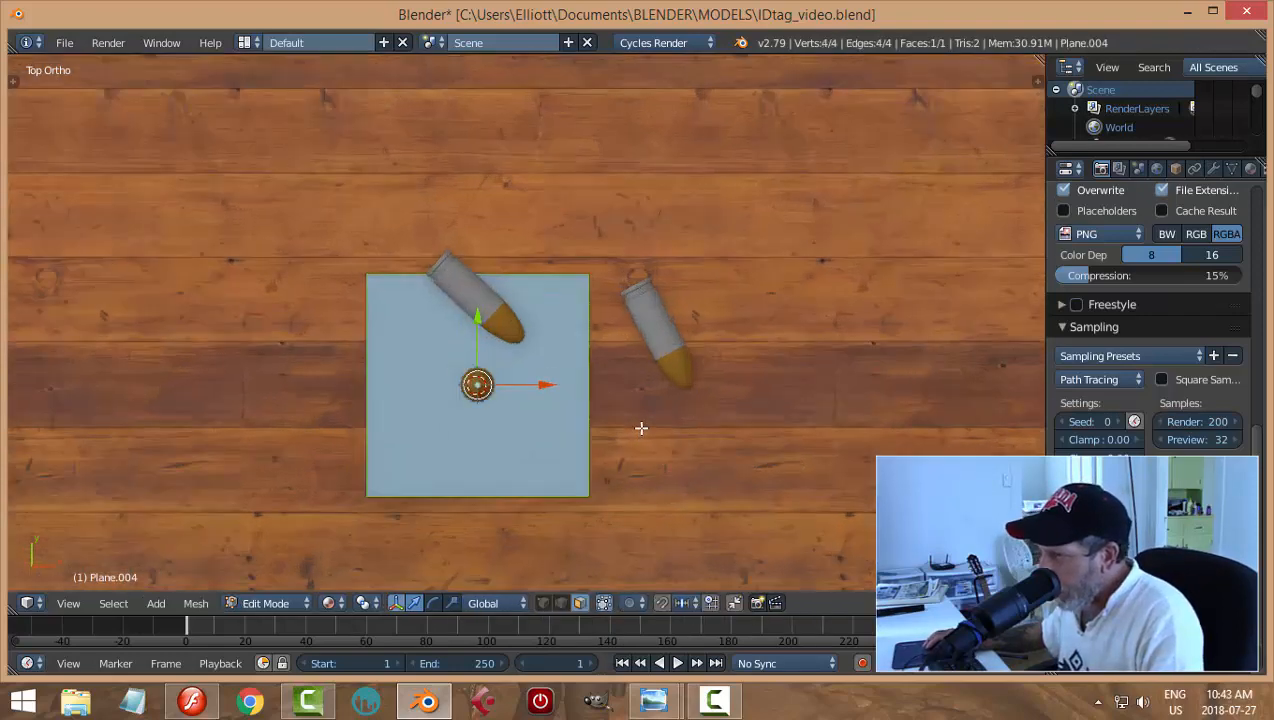
shift+middle_drag(641, 428, 655, 403)
key(s)
key(x)
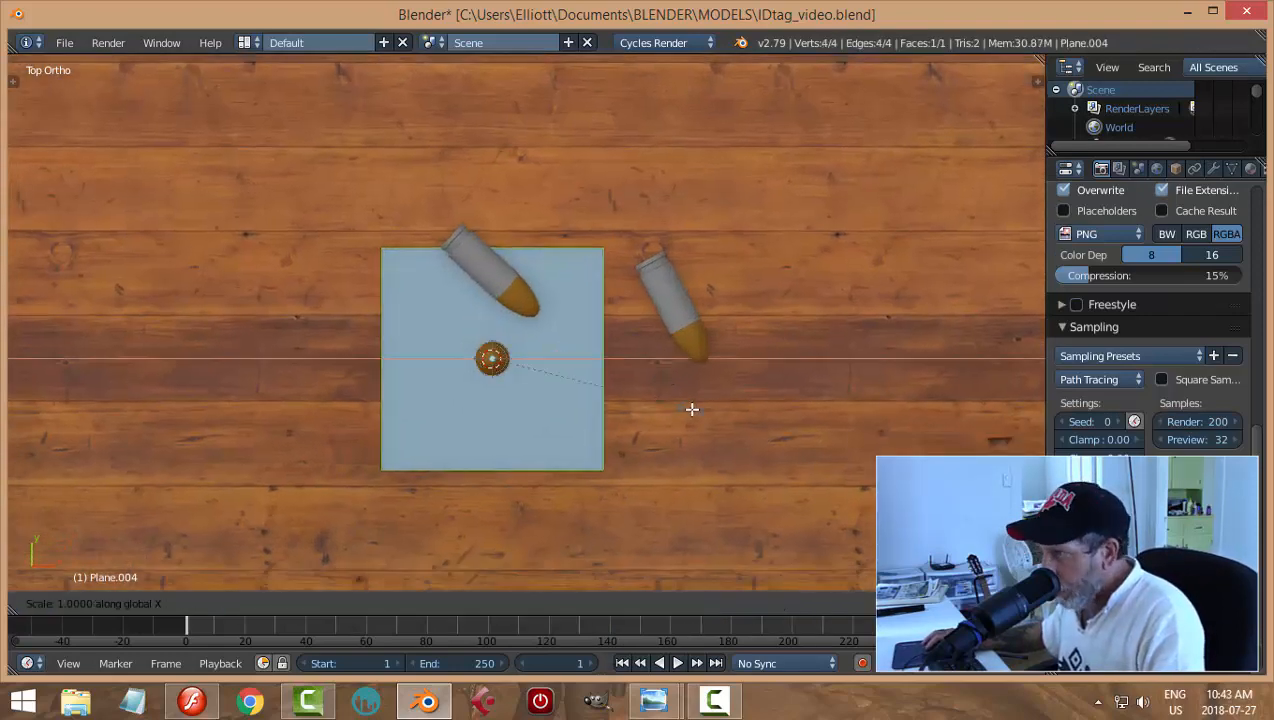
click(847, 413)
middle_drag(793, 450, 725, 354)
middle_drag(732, 402, 750, 327)
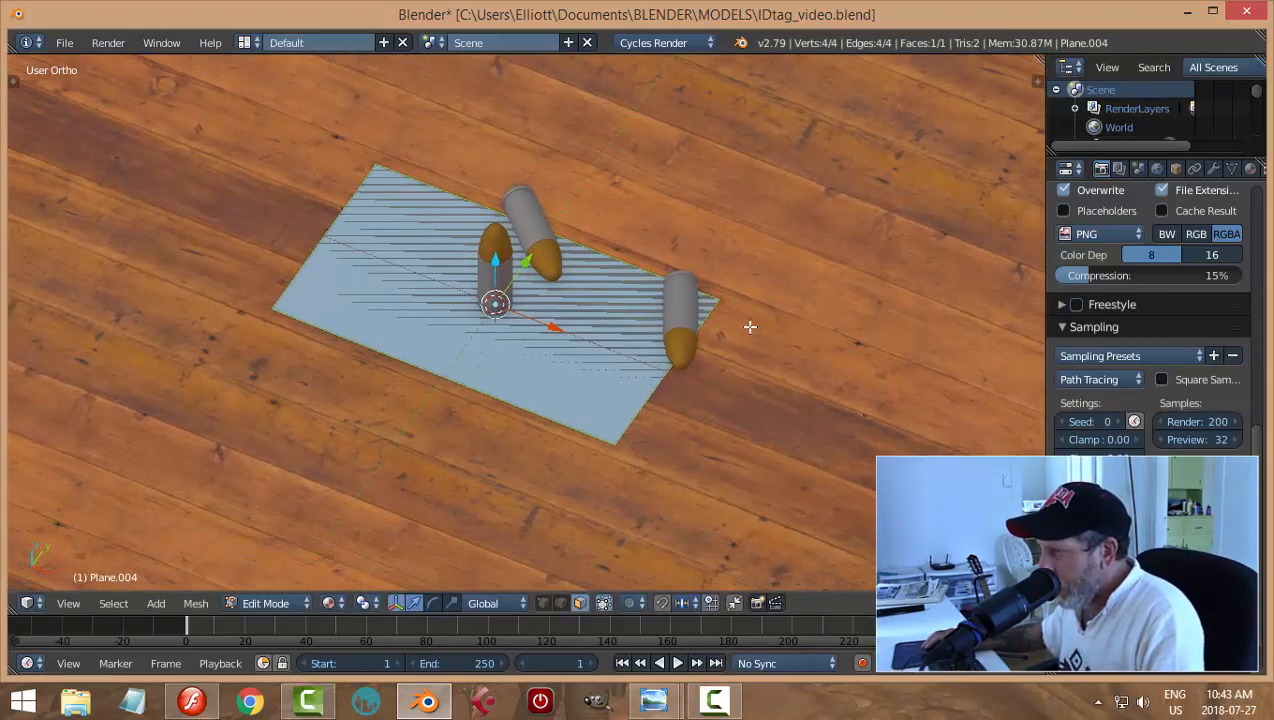
middle_drag(737, 404, 737, 395)
key(Tab)
click(609, 396)
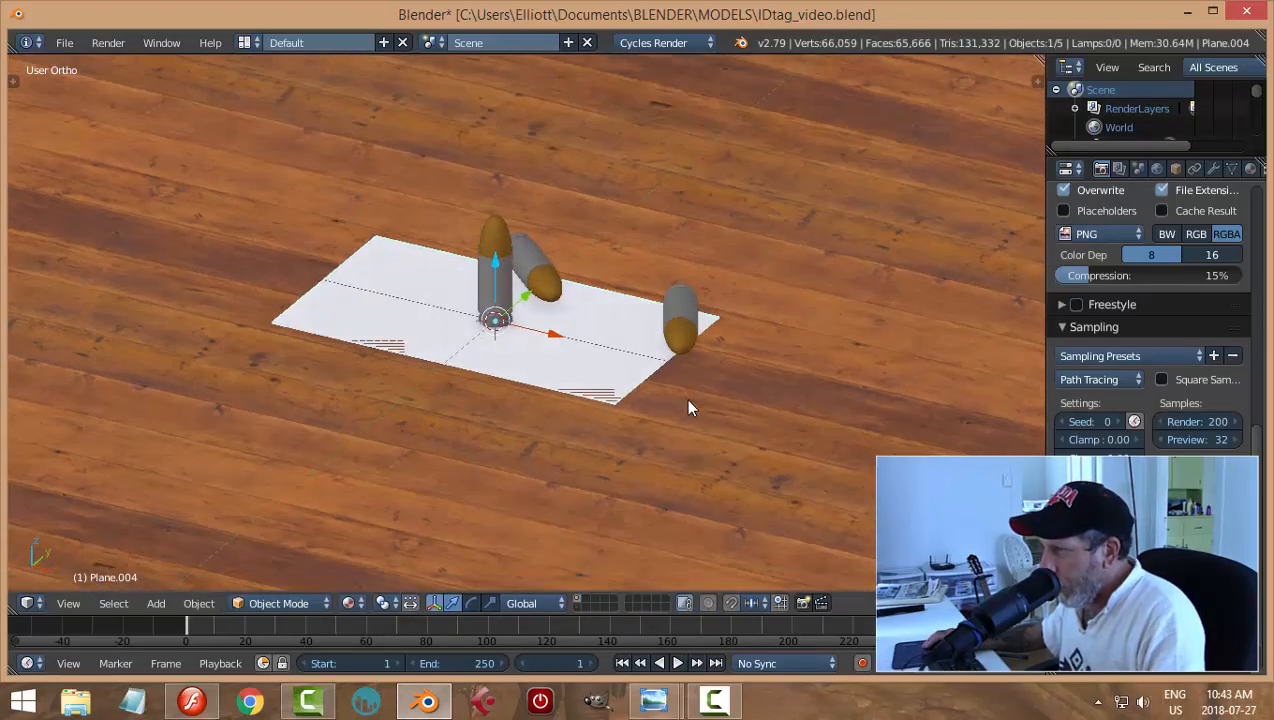
Step: Raise the white card plane very slightly along Z so it sits just above the wooden floor
scroll(517, 381, up, 2)
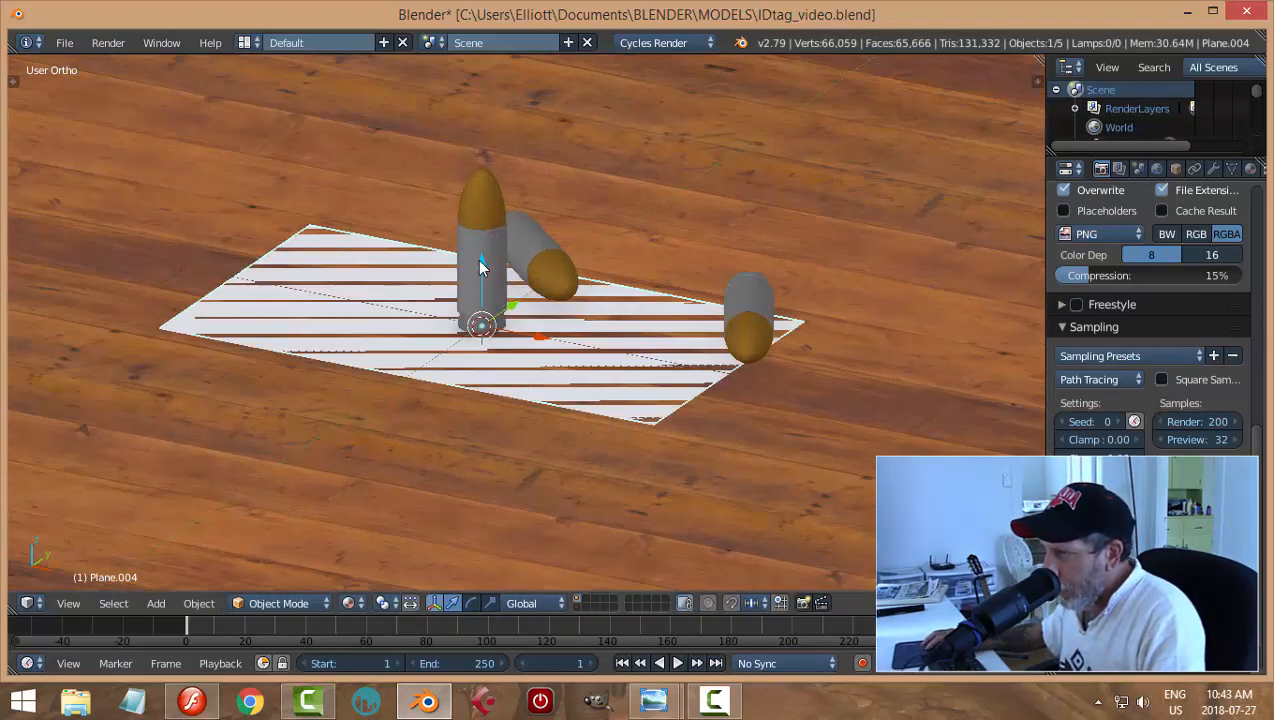
drag(480, 261, 481, 260)
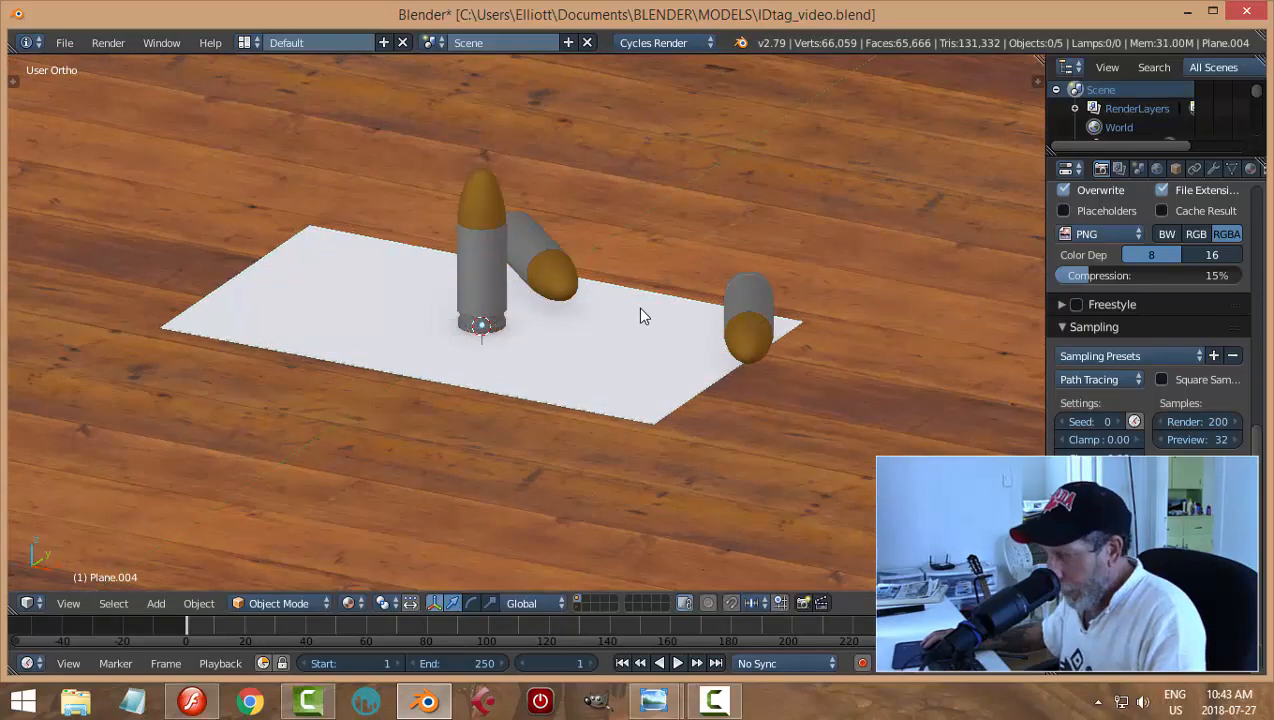
middle_drag(606, 332, 621, 365)
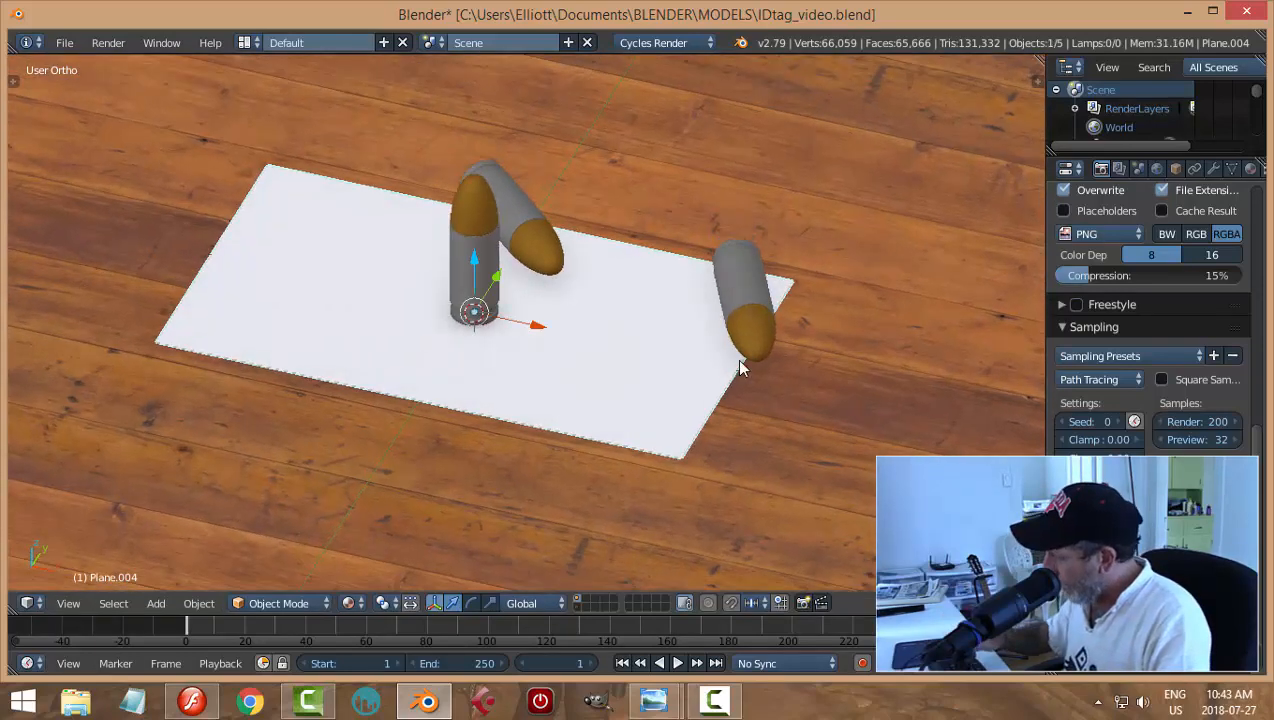
Step: Look at the card plane from the top and put it in Edit Mode with face selection
key(KP_7)
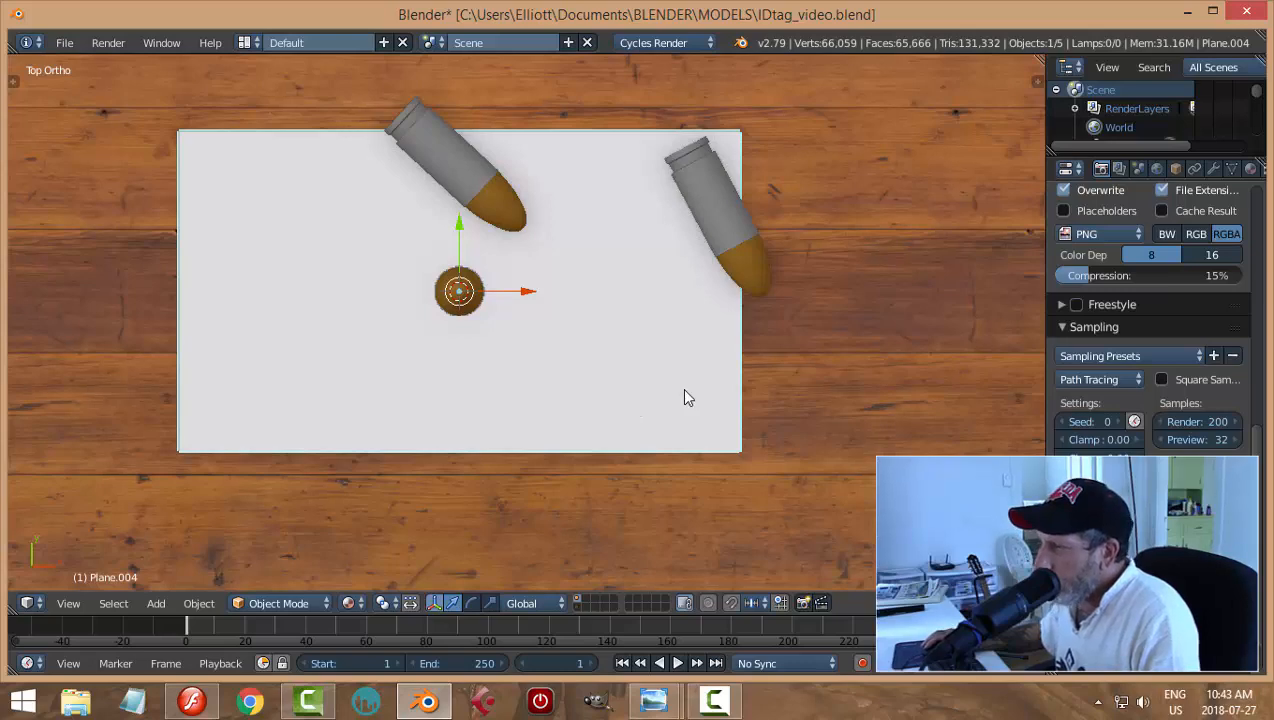
key(ctrl+Tab)
click(812, 390)
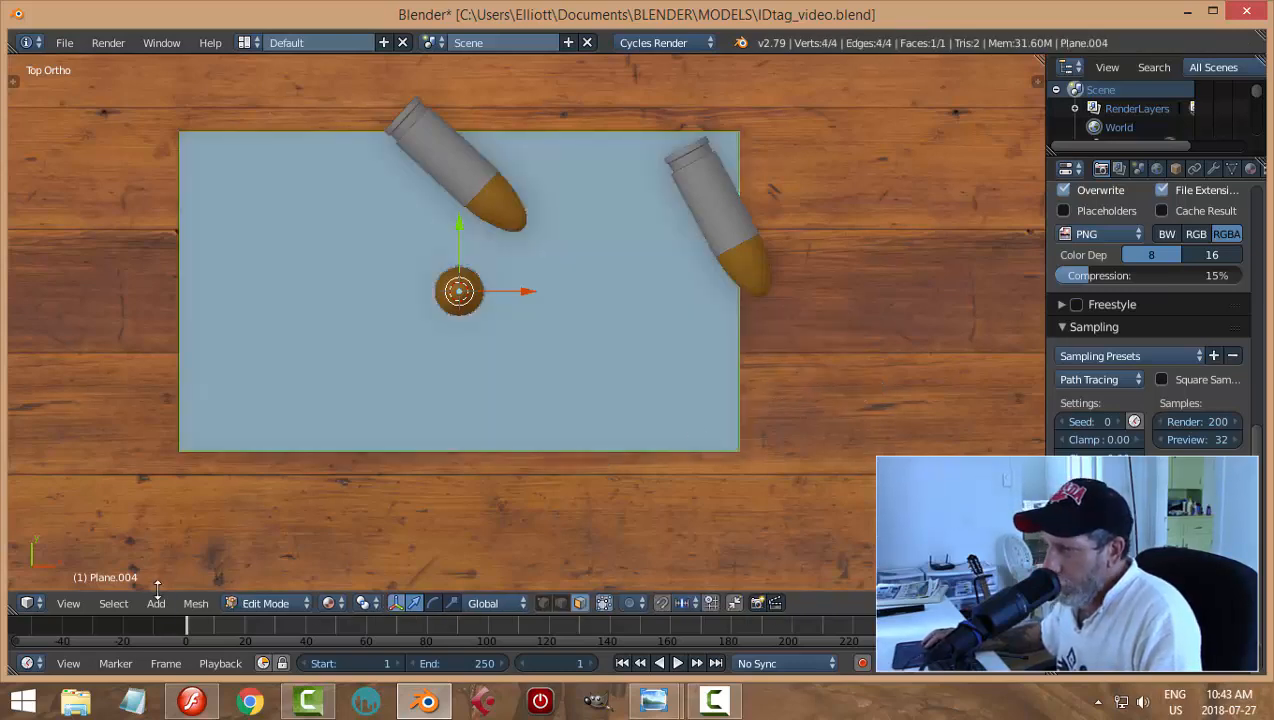
Step: Split the 3D view in two, turn the left half into a UV/Image Editor and unlink its Render Result image
drag(8, 610, 536, 610)
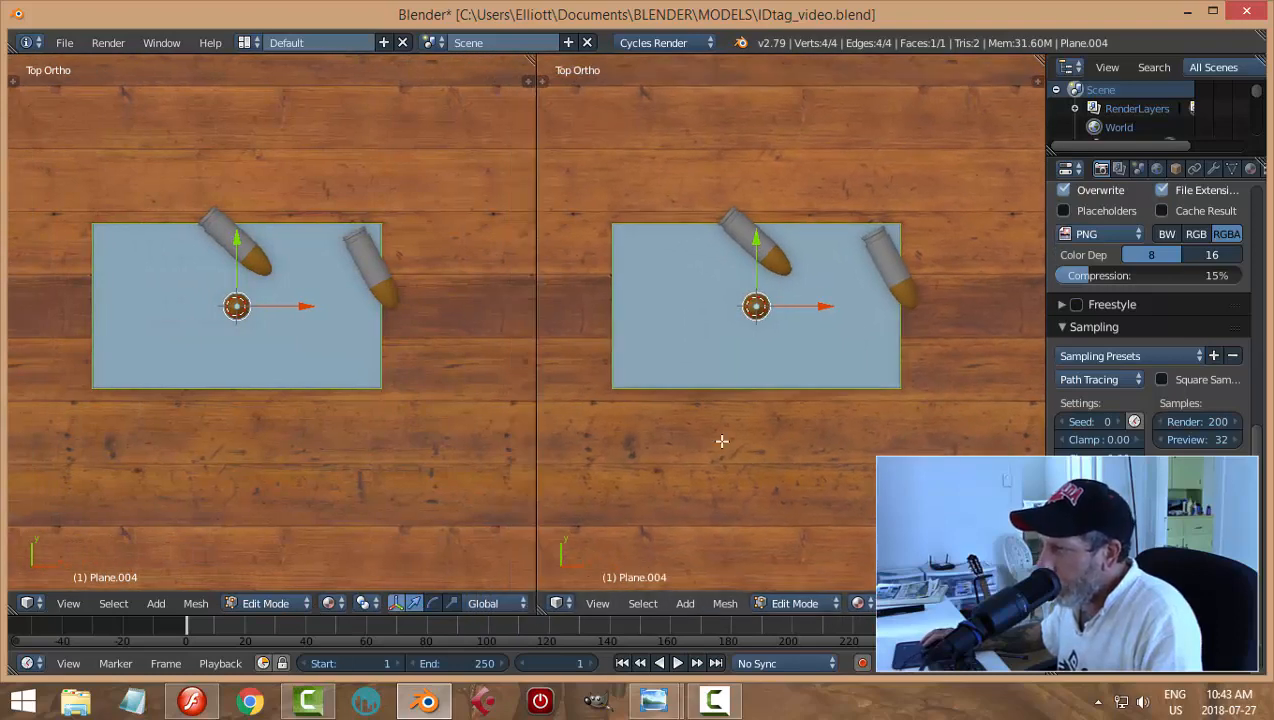
click(27, 603)
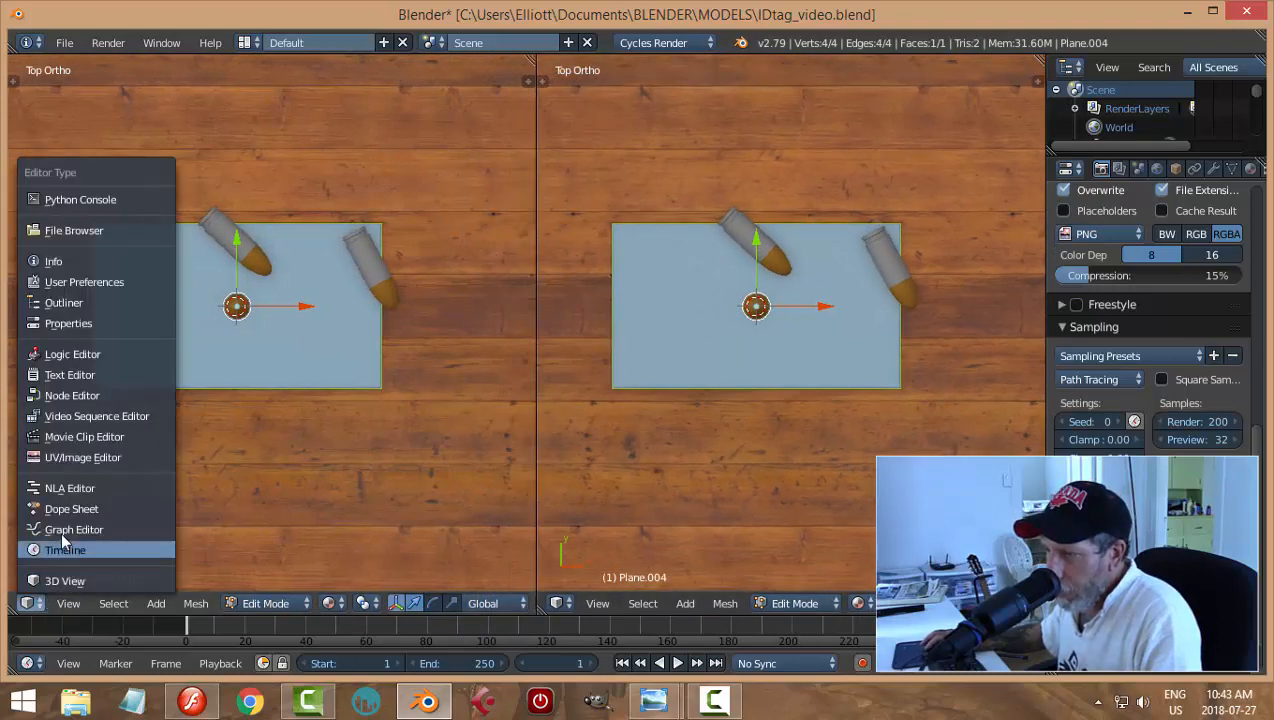
click(80, 457)
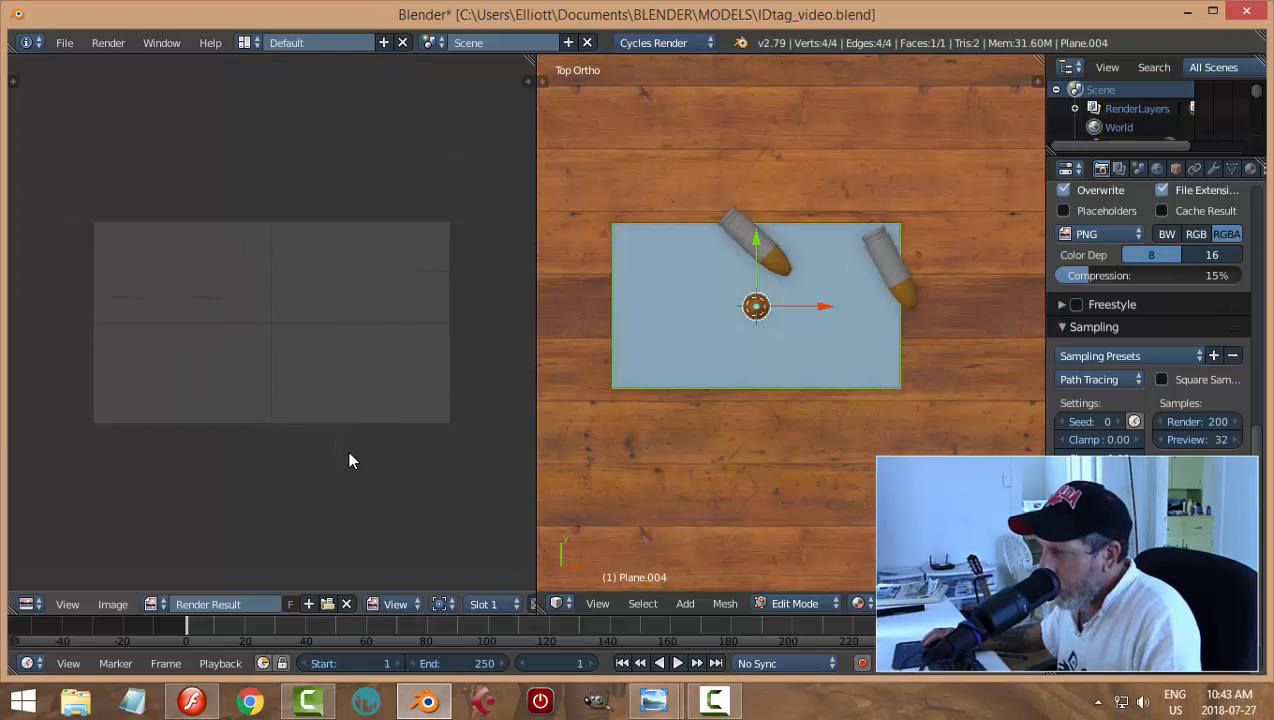
click(346, 605)
scroll(372, 496, up, 5)
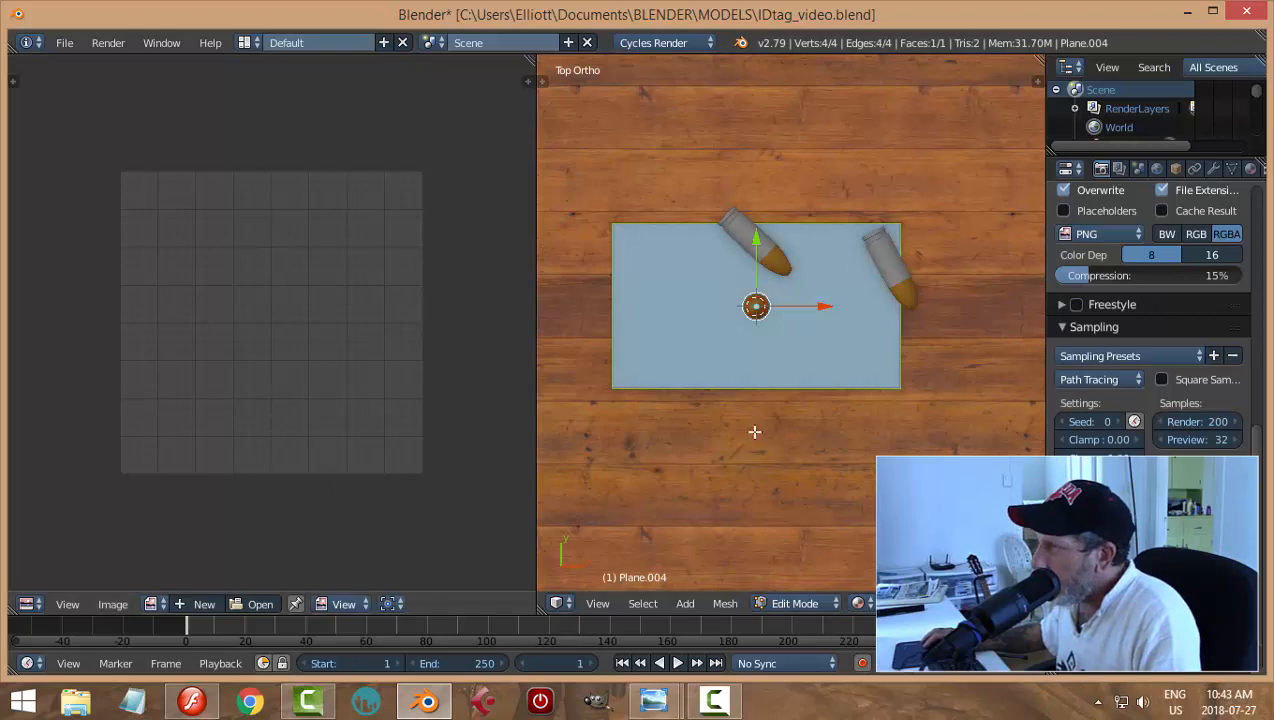
scroll(754, 435, up, 1)
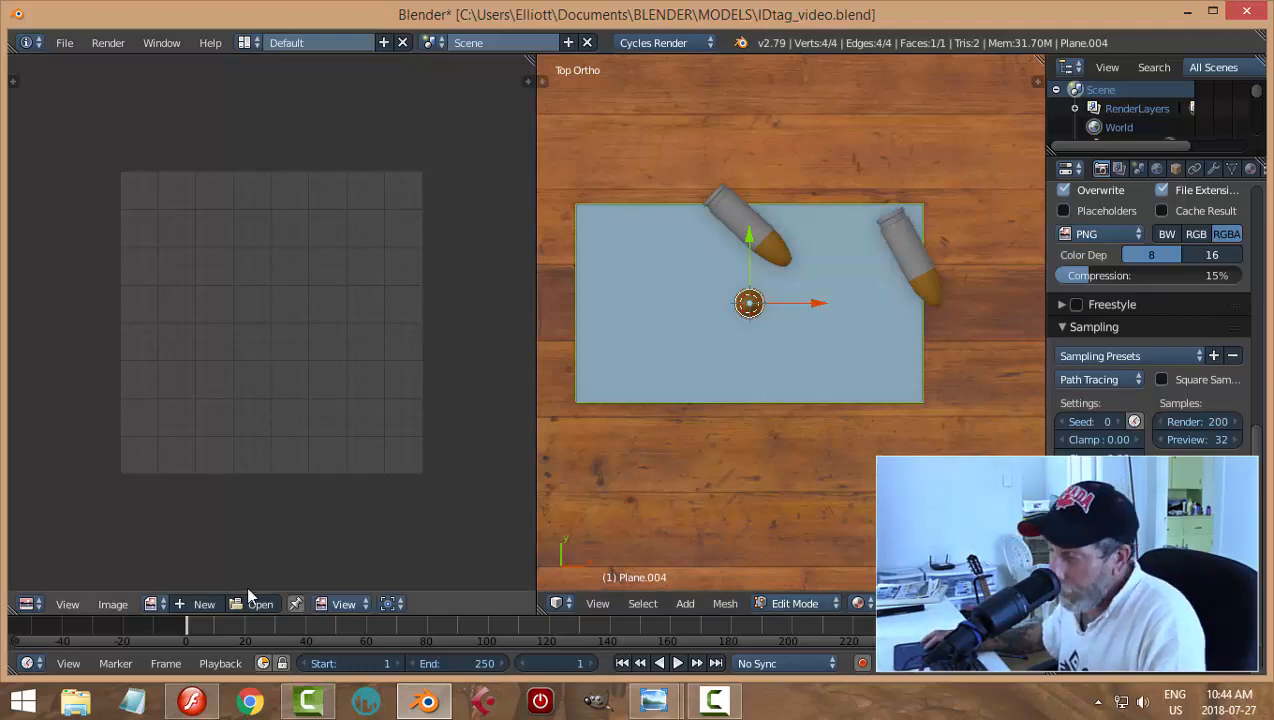
Step: Switch to Macromedia Flash Professional 8 and set the document dimensions to 1000 by 700 pixels
click(192, 700)
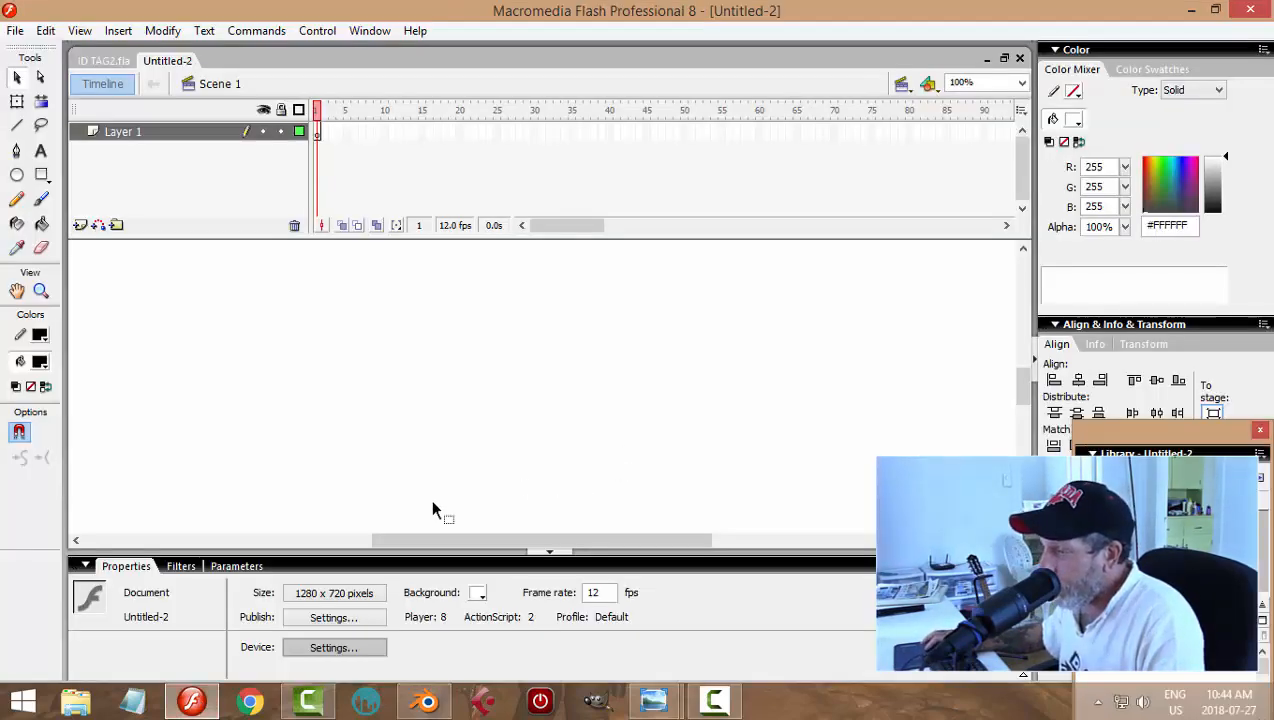
click(306, 593)
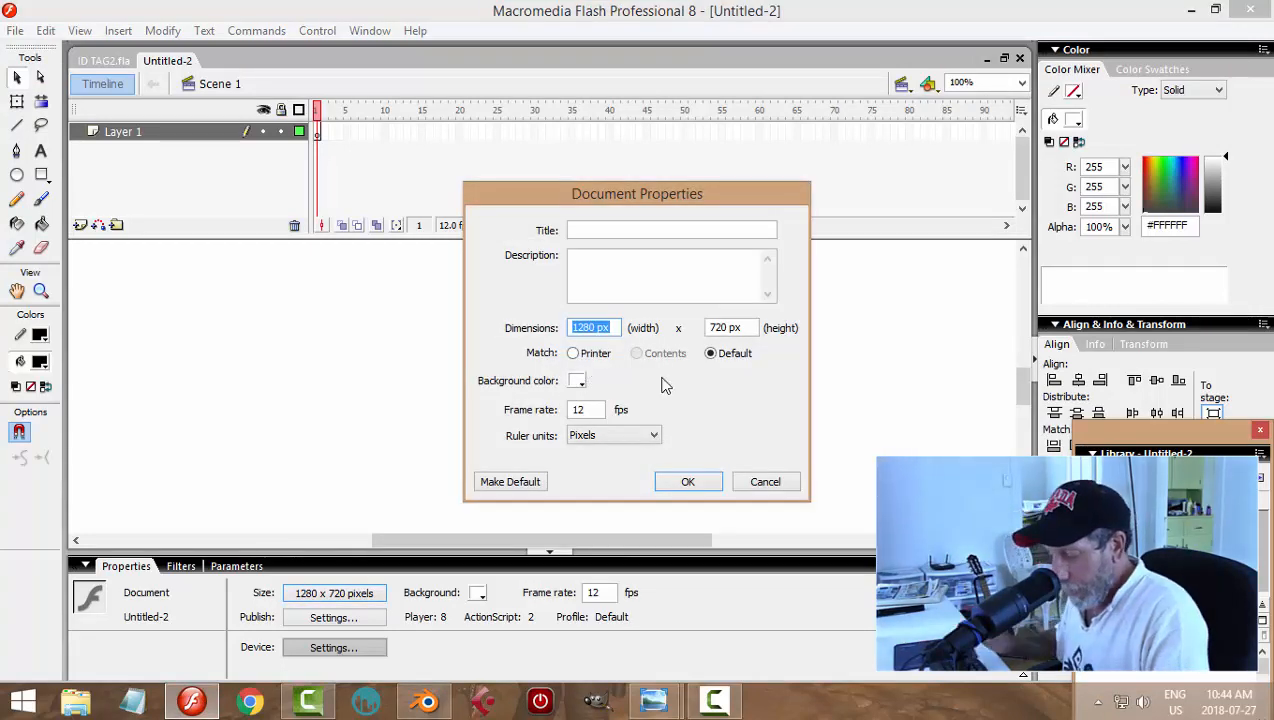
text(1000)
key(Tab)
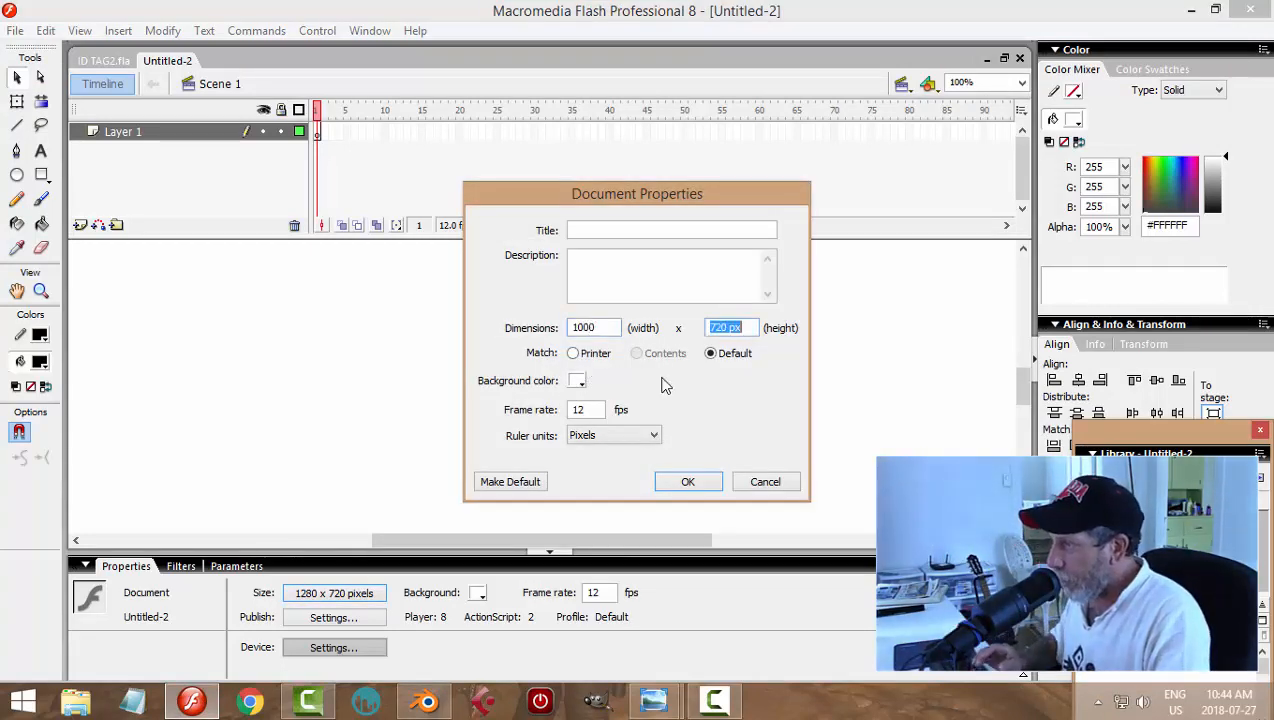
text(700)
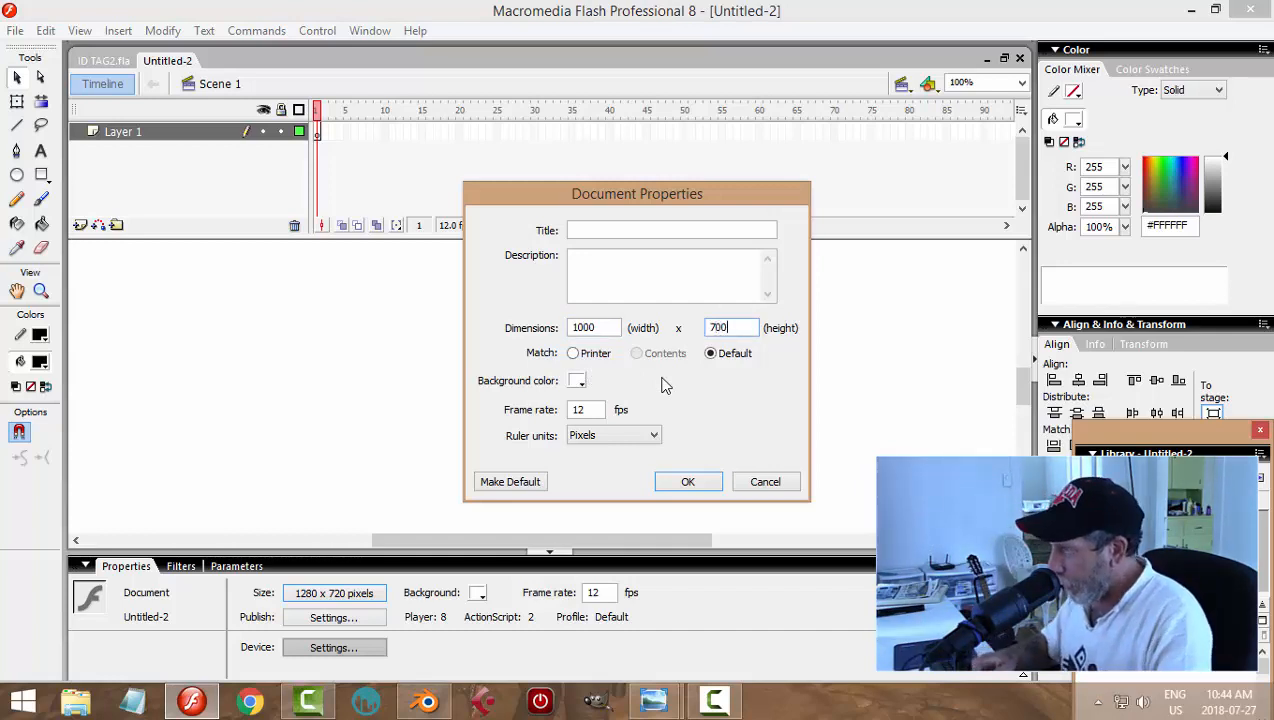
key(Return)
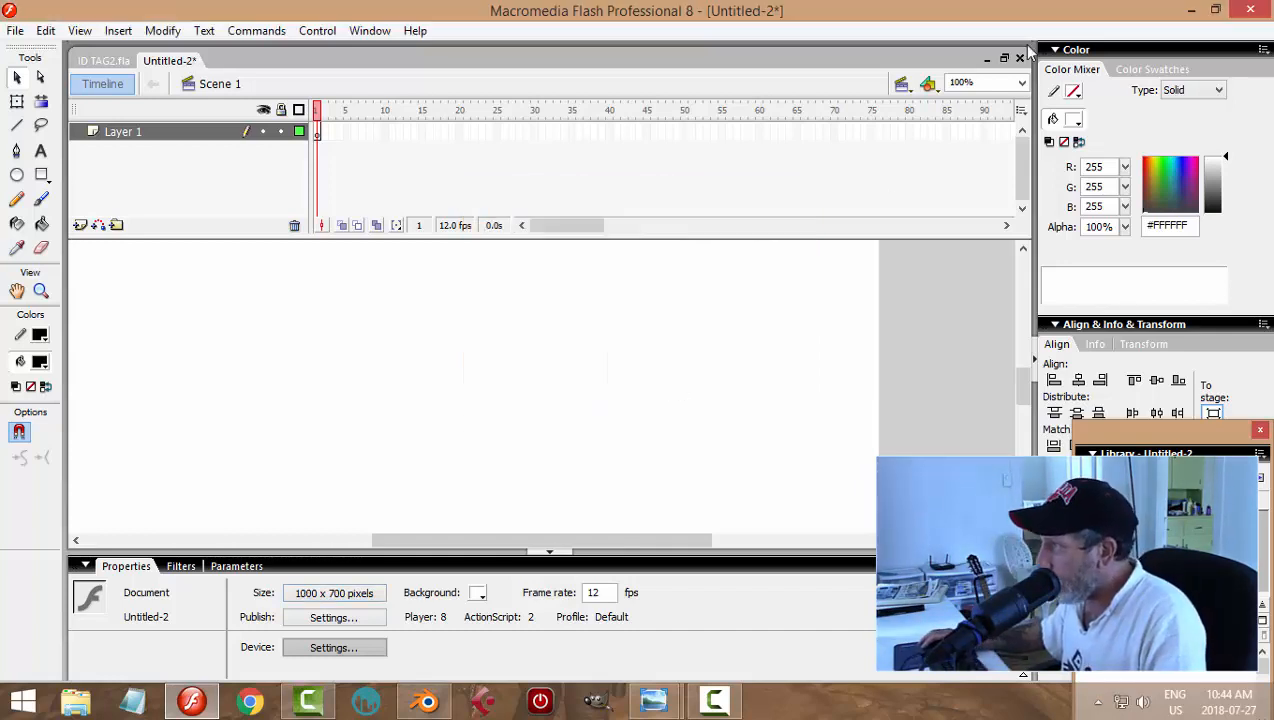
Step: Set the stage magnification to Show Frame and the document height to 600 pixels
click(1021, 82)
click(970, 99)
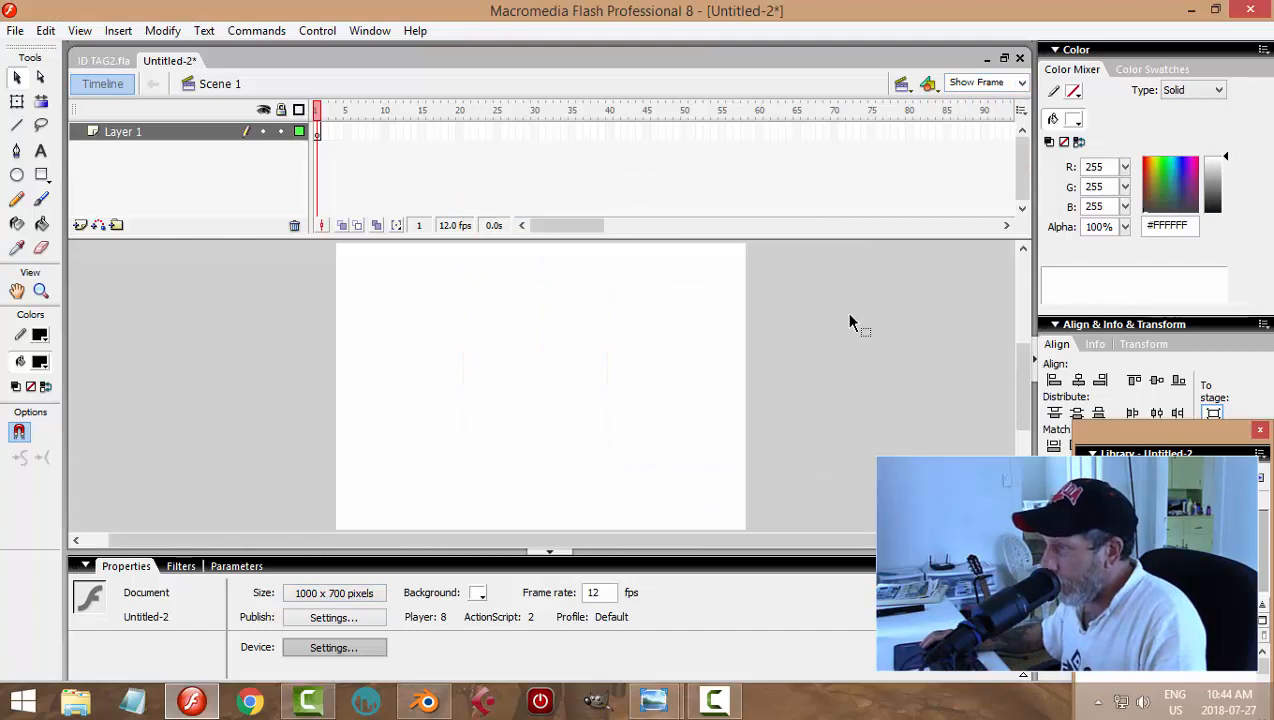
click(362, 595)
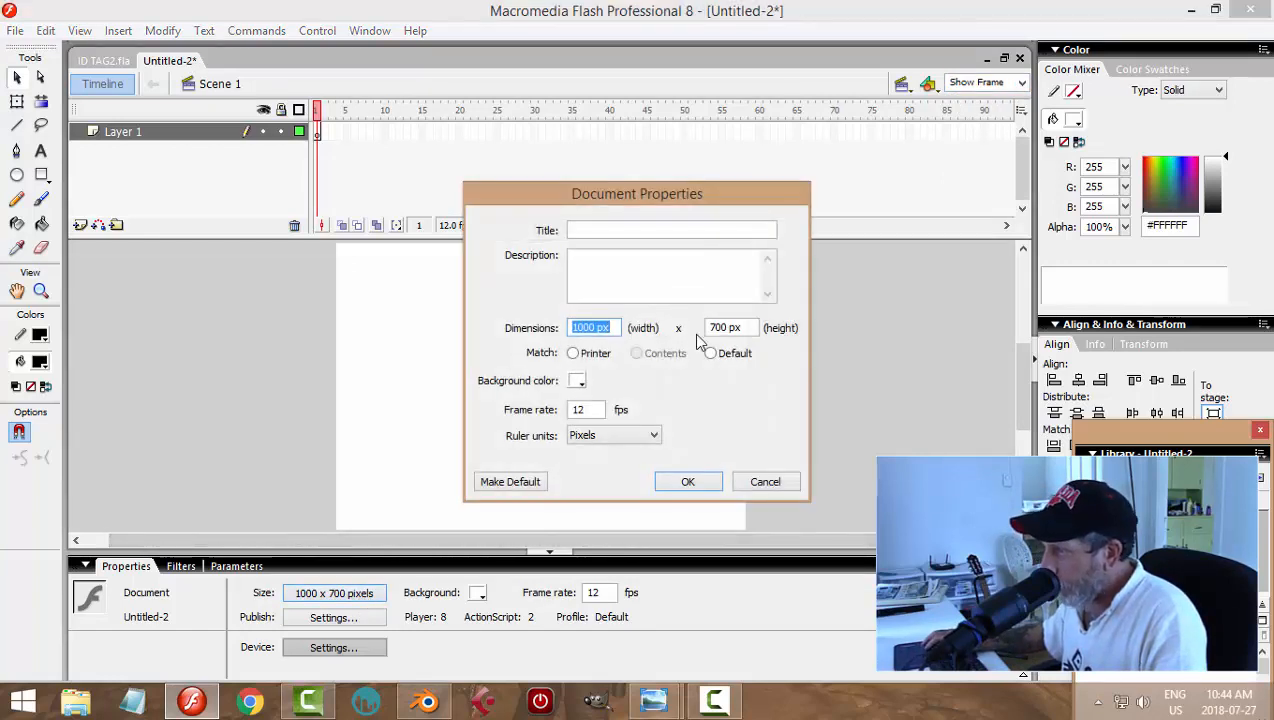
click(716, 328)
key(BackSpace)
text(6)
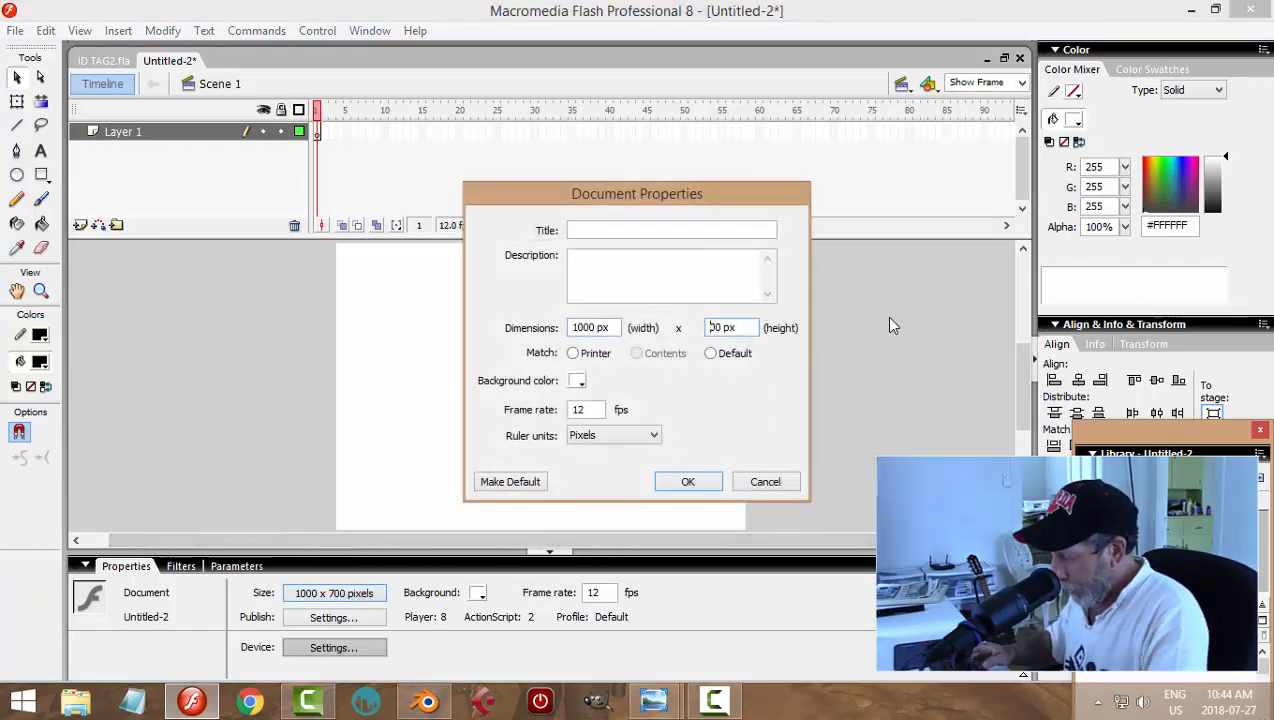
key(Return)
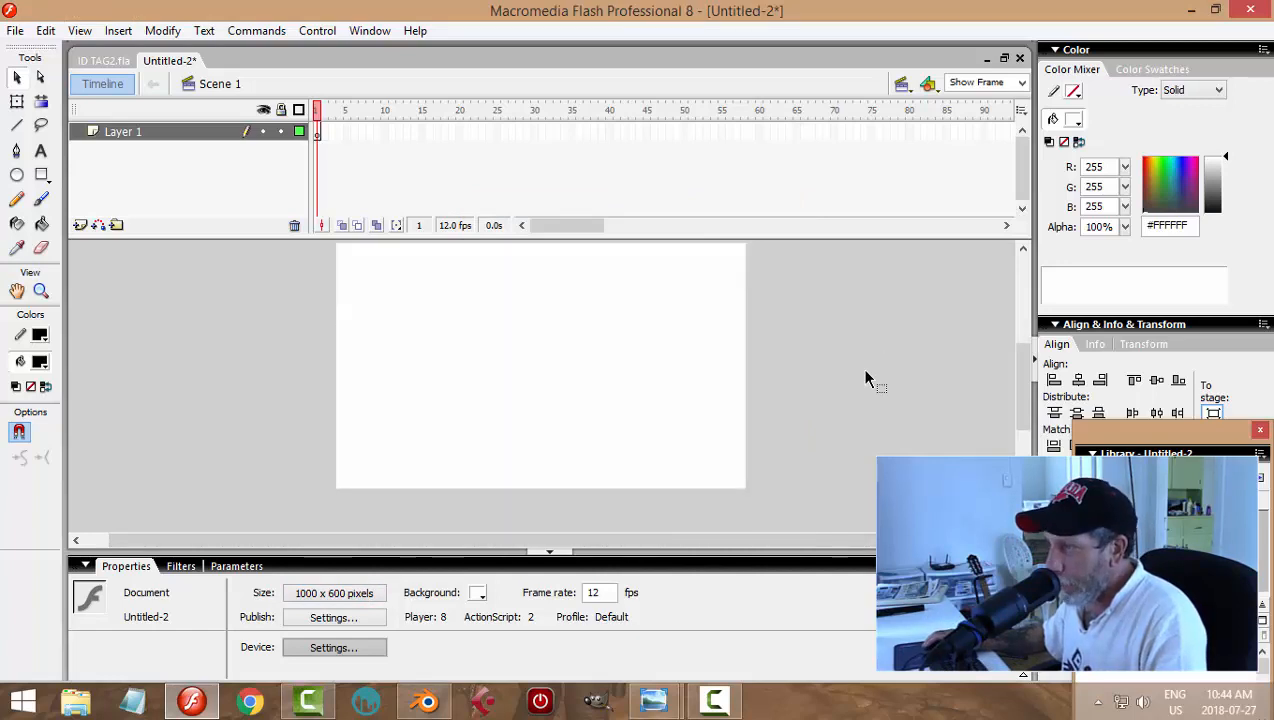
Step: Set the document's background colour to magenta
drag(1024, 381, 1029, 372)
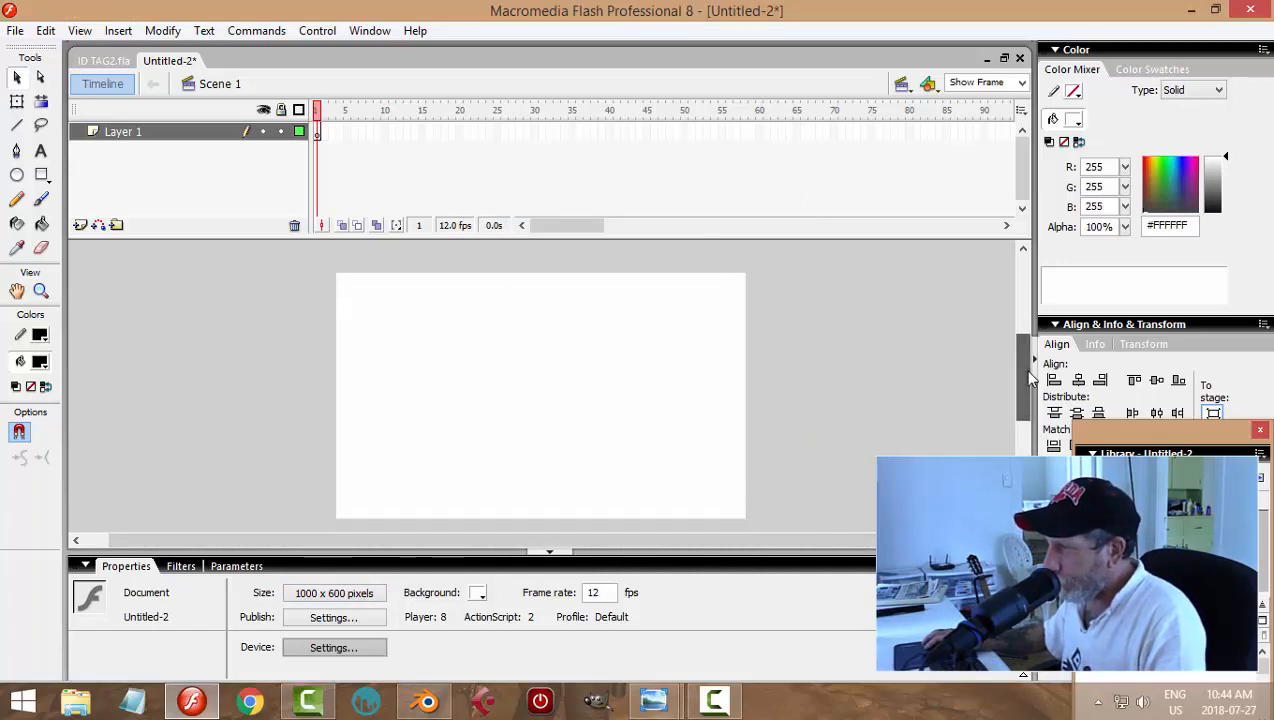
click(478, 594)
click(492, 571)
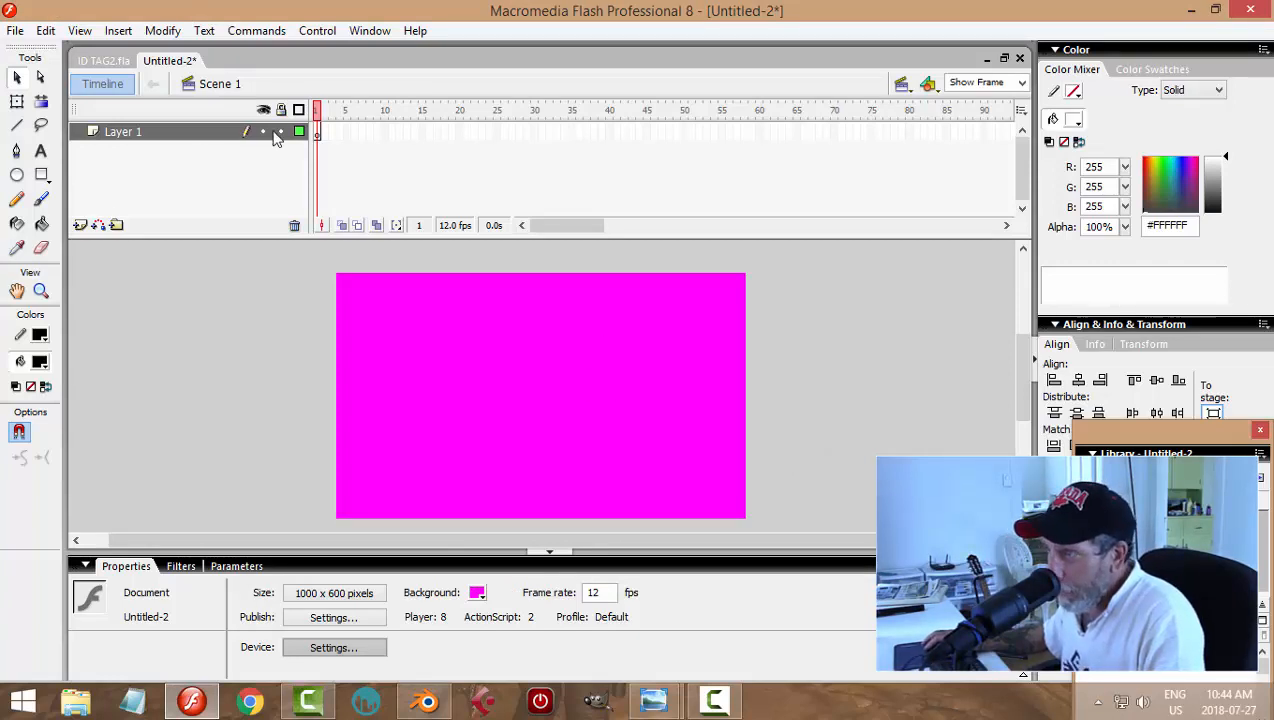
Step: Draw an unfilled rectangle with a black stroke of 3 just inside the stage edges
click(44, 176)
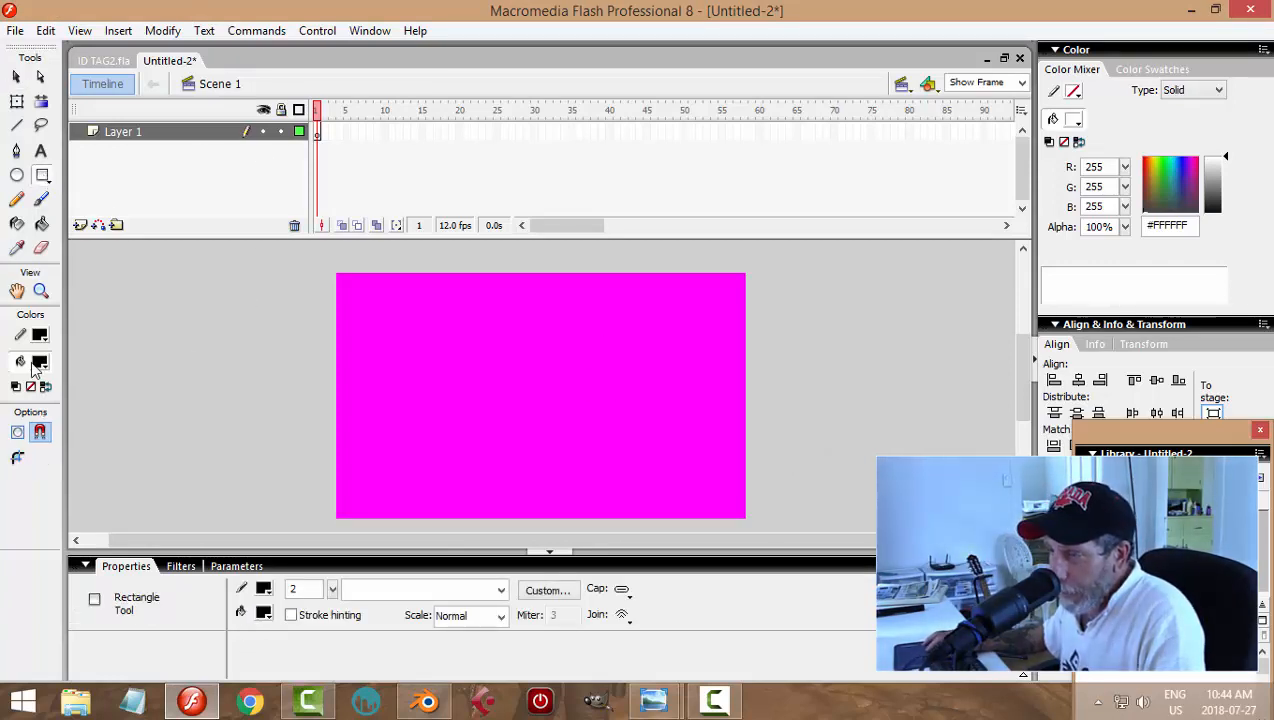
click(40, 362)
click(258, 388)
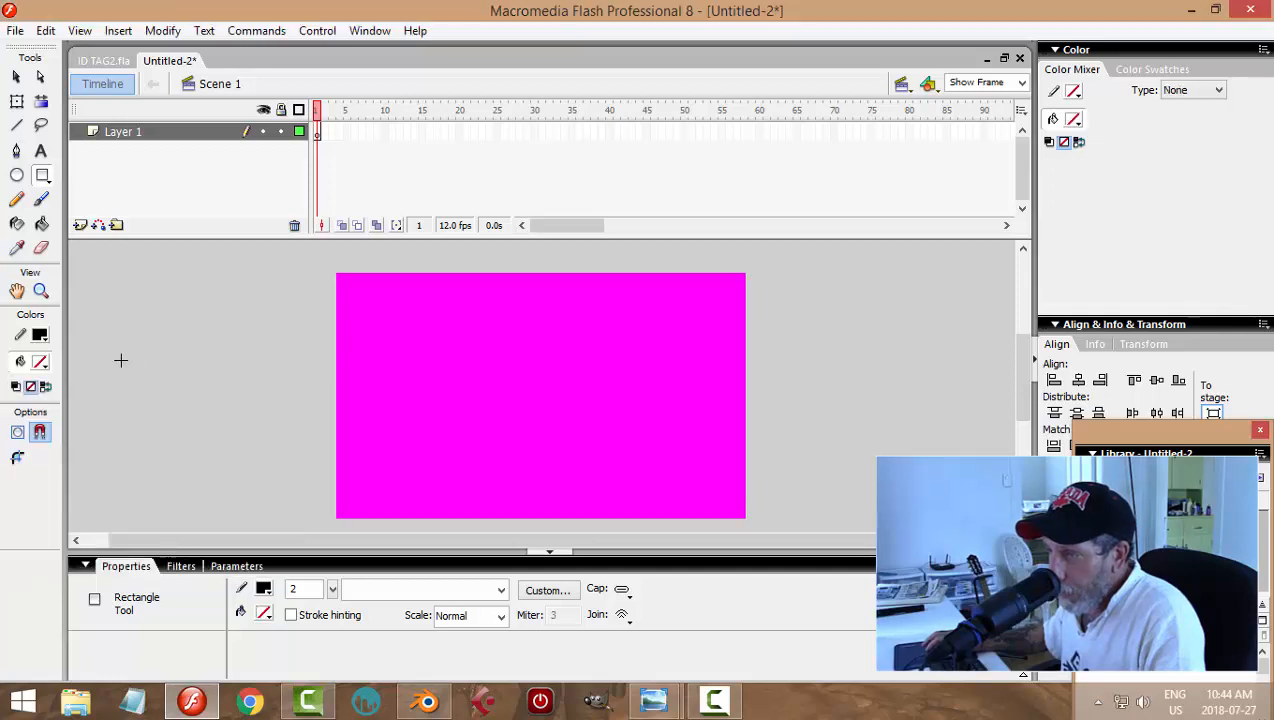
double_click(301, 588)
text(3)
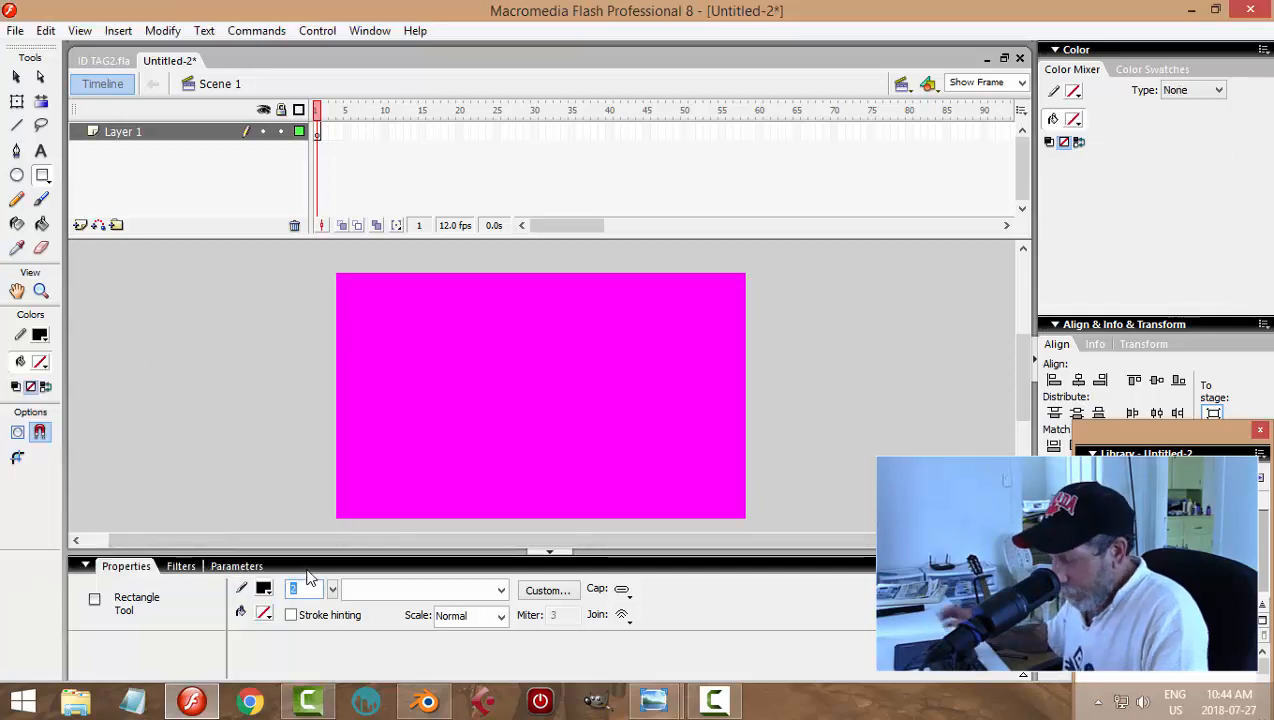
key(Return)
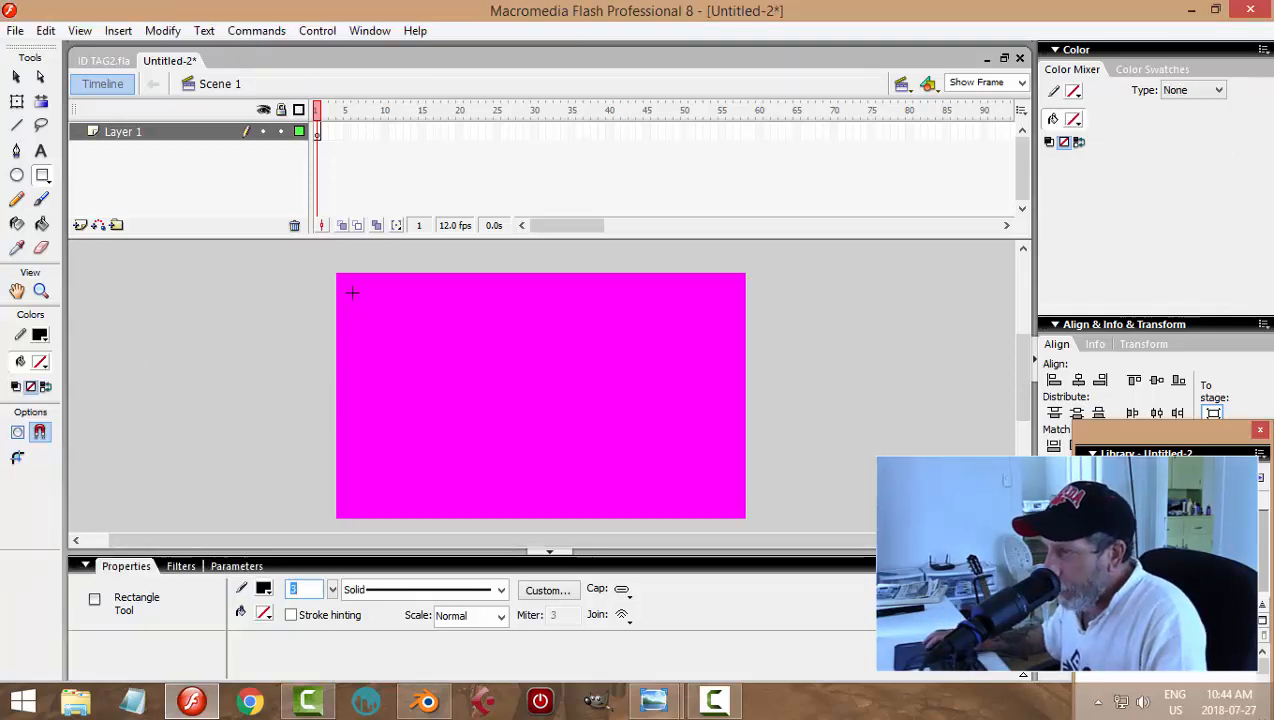
drag(345, 279, 737, 512)
click(240, 133)
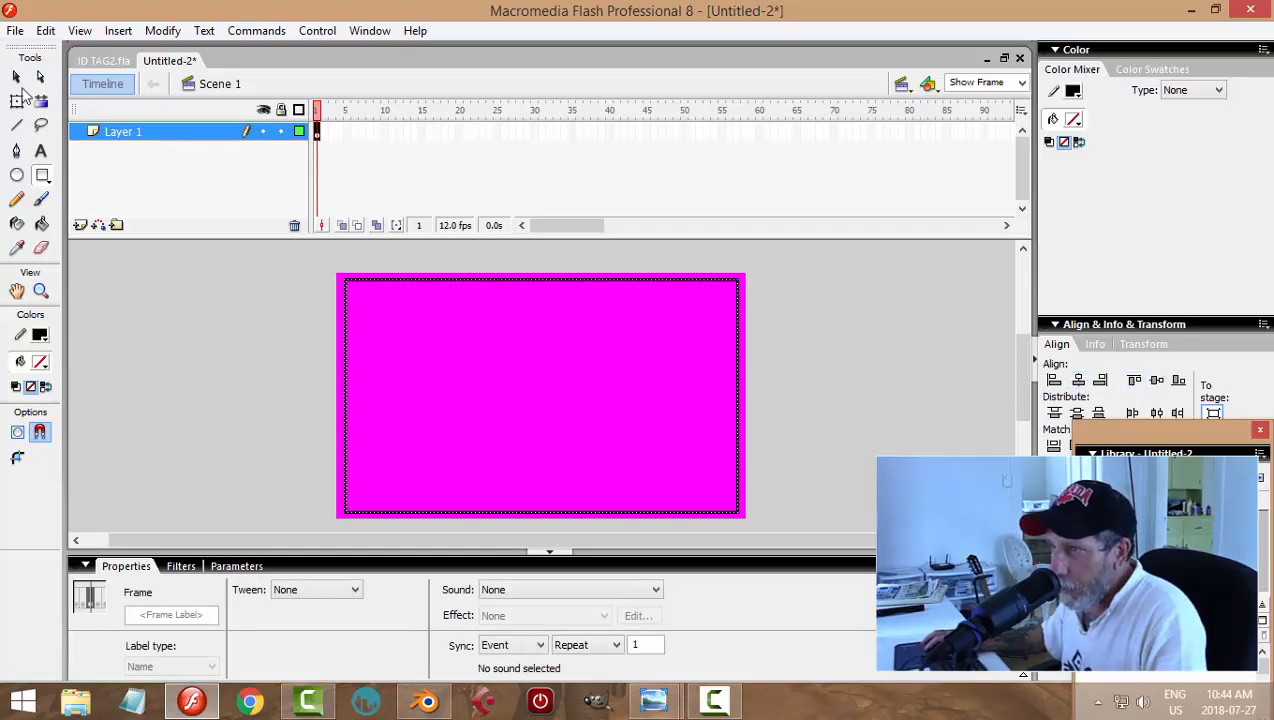
Step: Draw a straight horizontal line across the upper part of the rectangle and fill the band above it with black
click(16, 125)
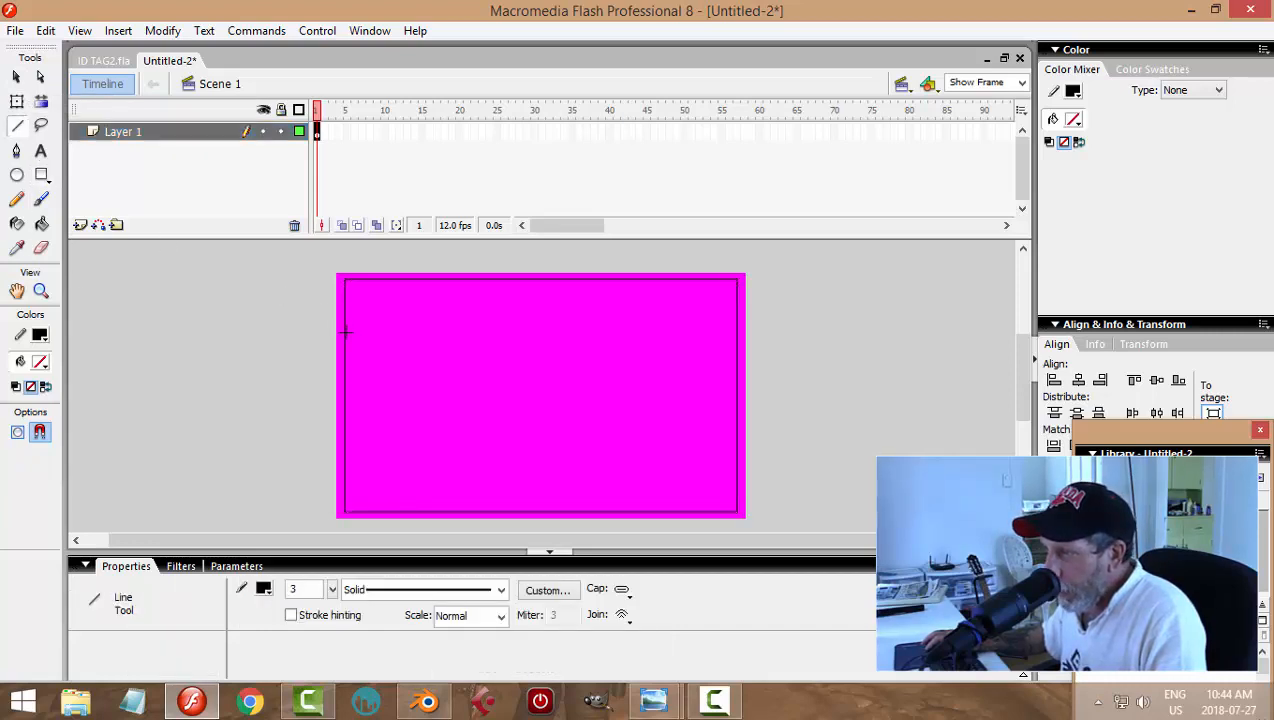
shift+drag(345, 330, 734, 401)
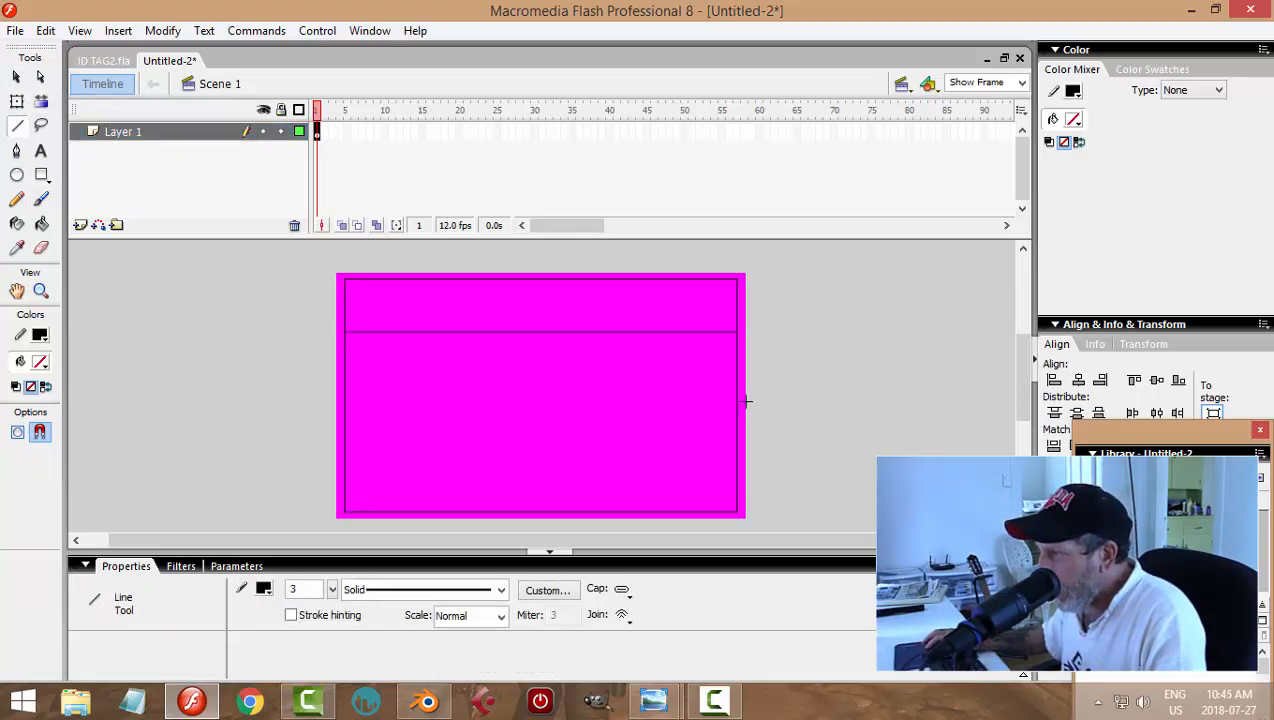
click(41, 224)
click(405, 305)
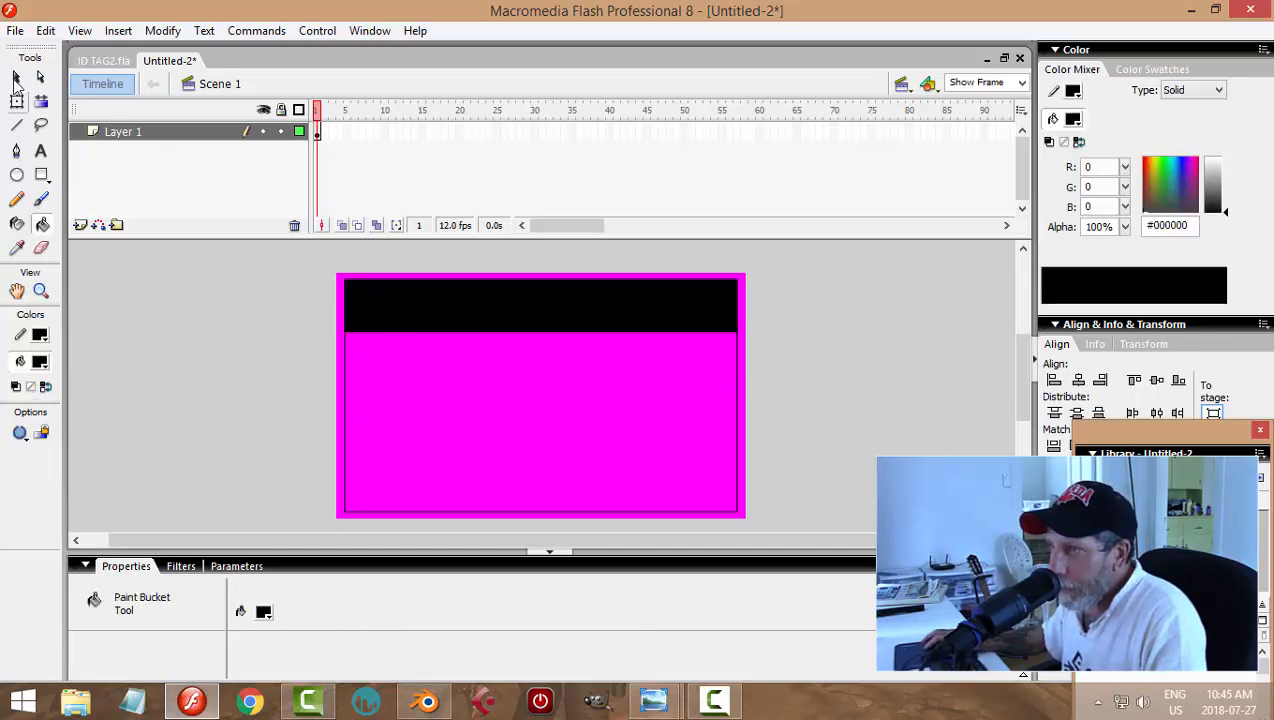
click(16, 76)
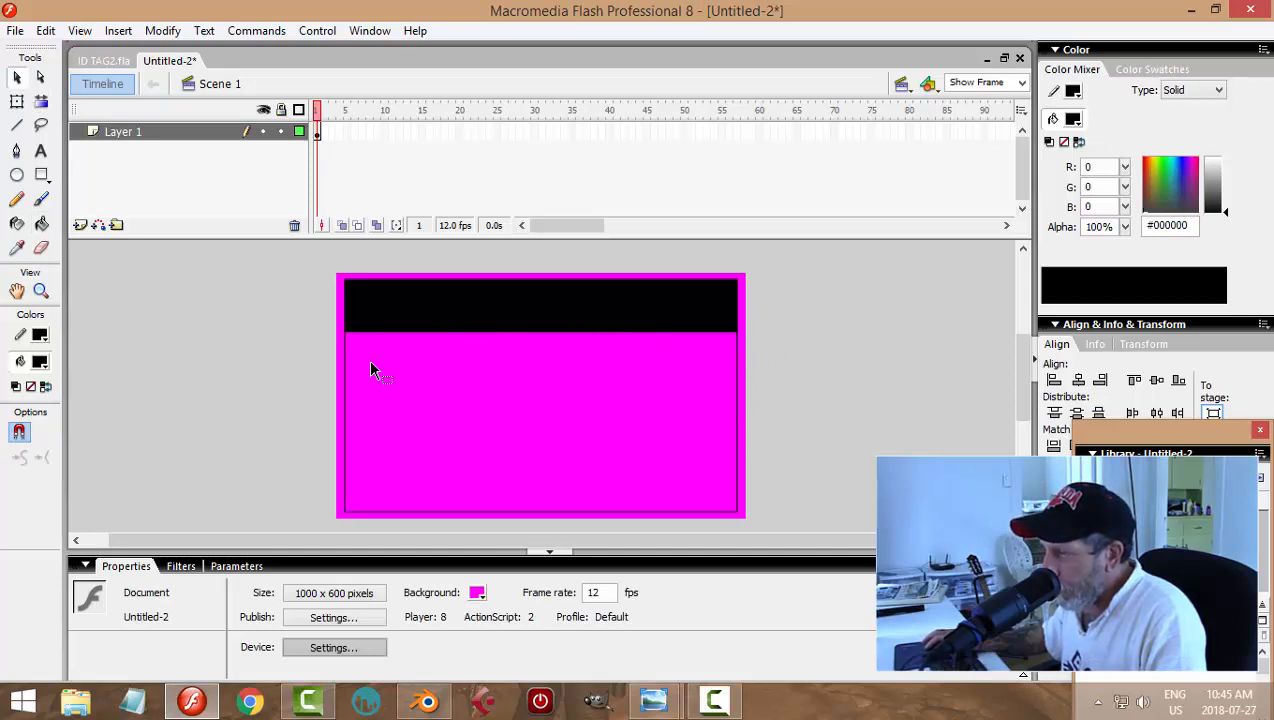
Step: Rename Layer 1 as inteface and lock it
click(41, 150)
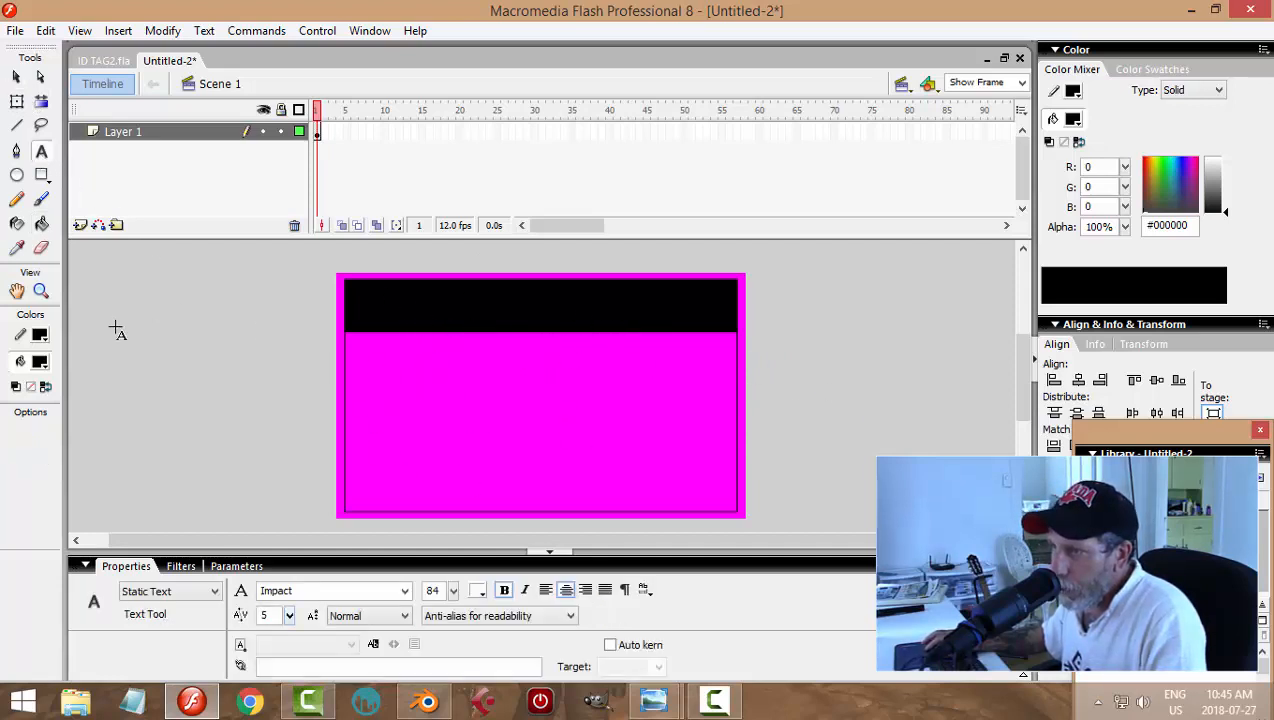
double_click(157, 137)
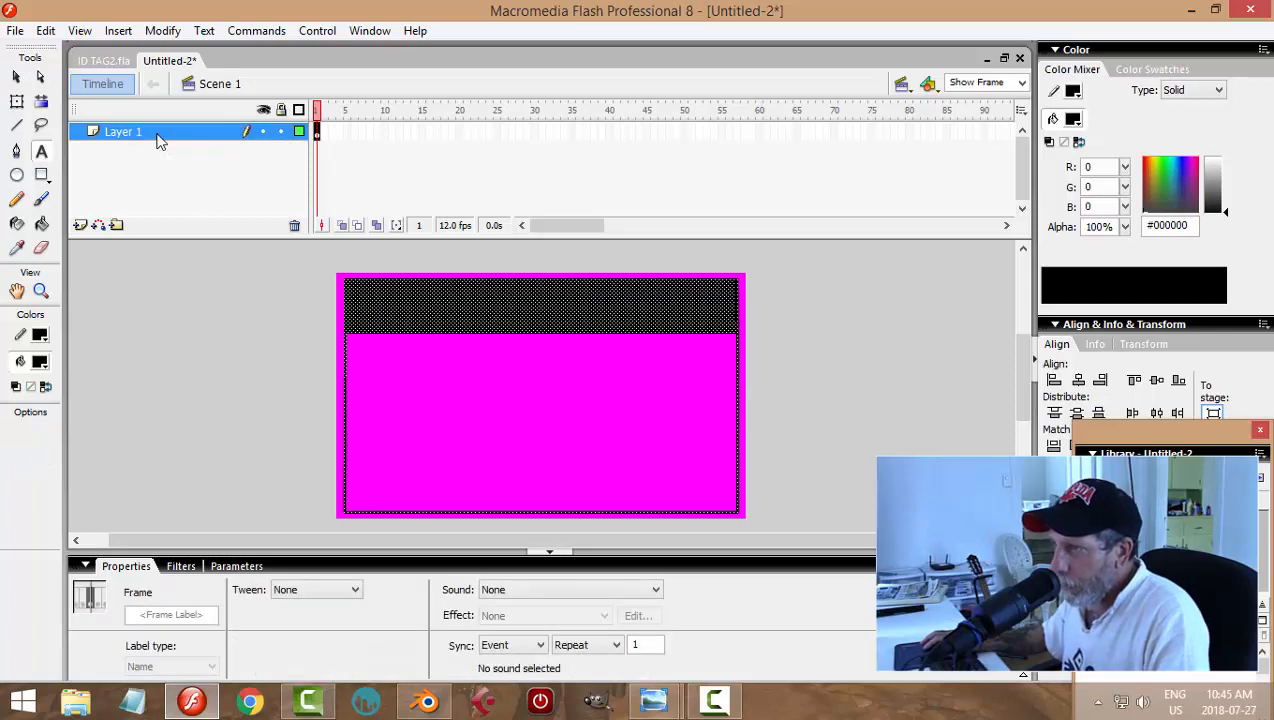
text(interface)
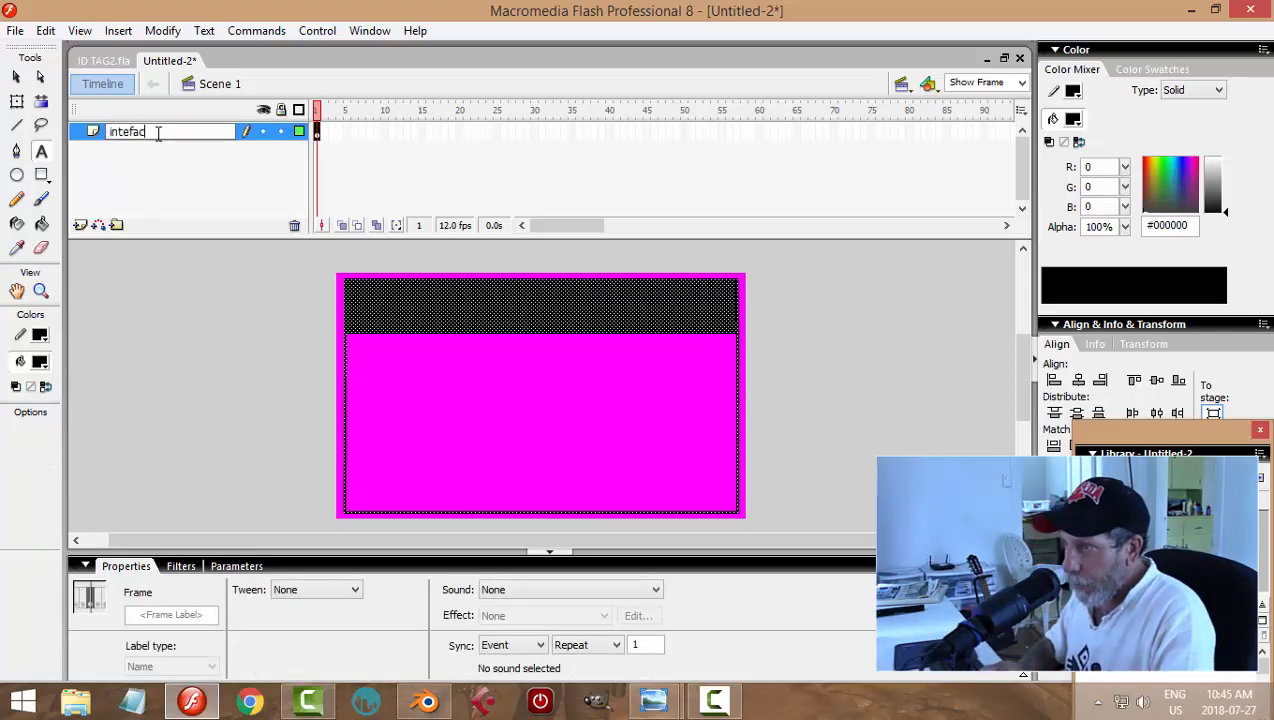
key(Return)
click(281, 132)
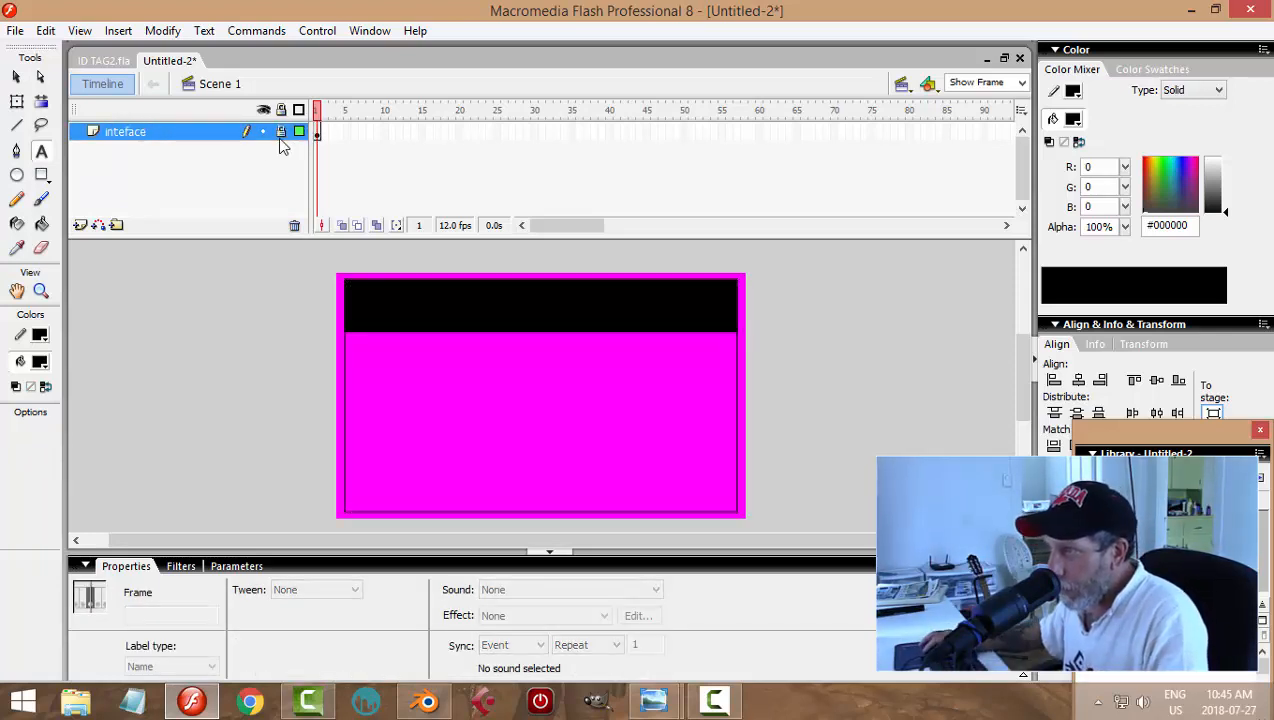
Step: Add a new layer and place the white text M16 at the start of the black band
click(80, 226)
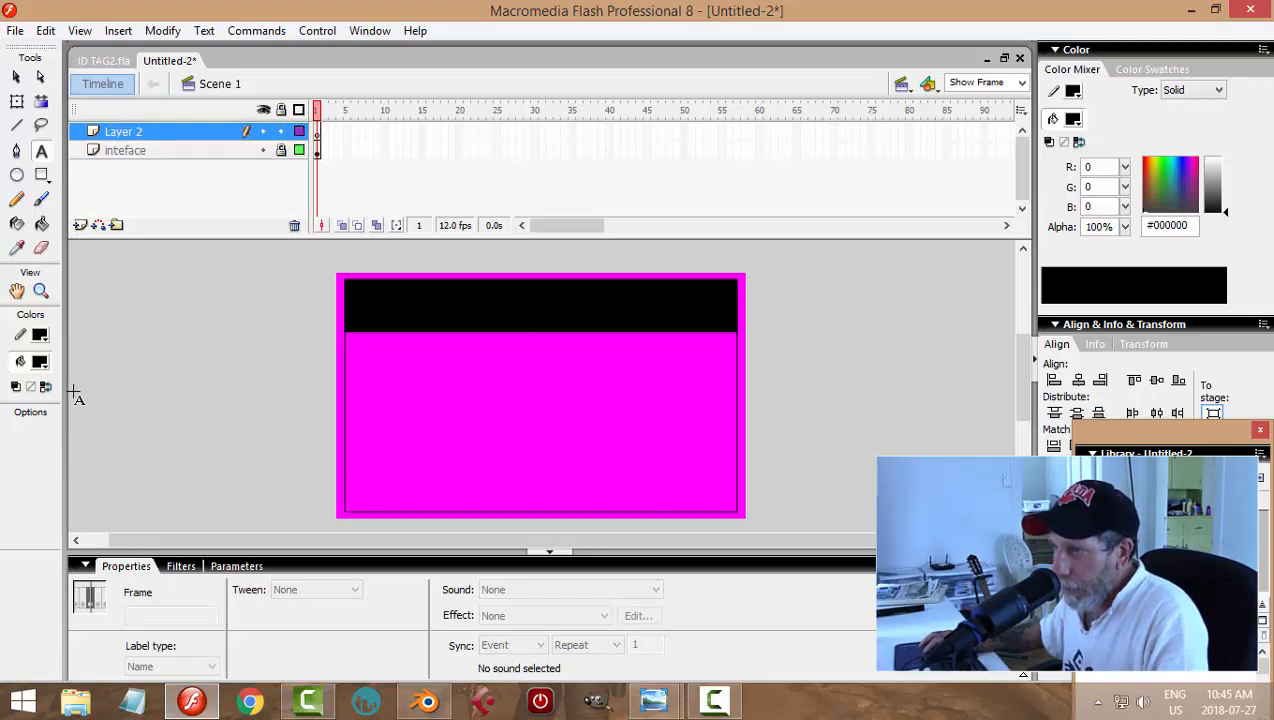
click(40, 362)
click(37, 465)
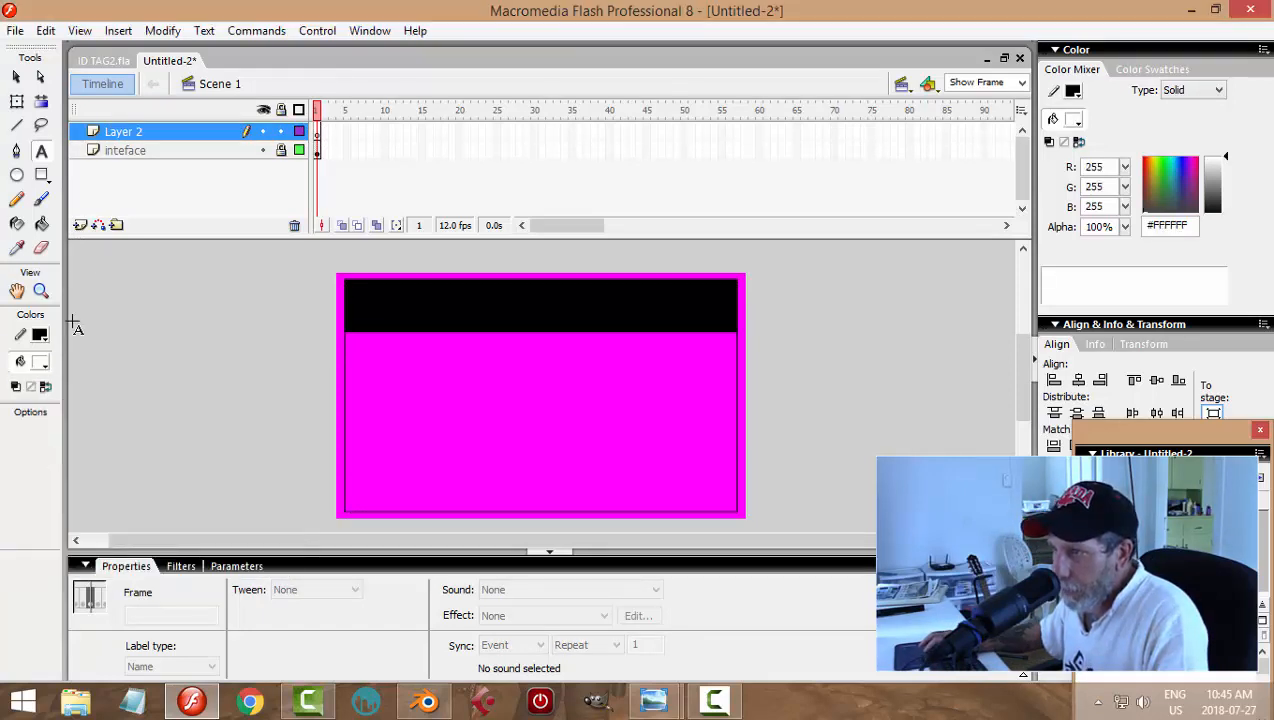
click(376, 304)
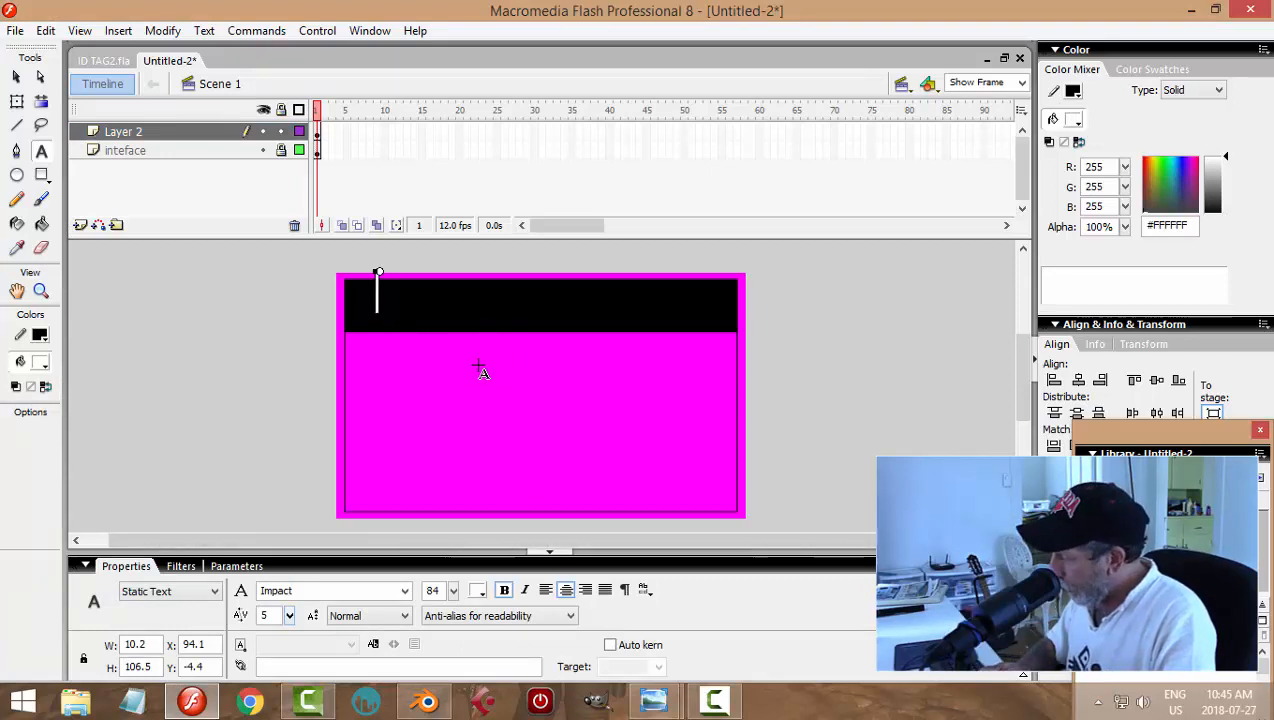
text(M16)
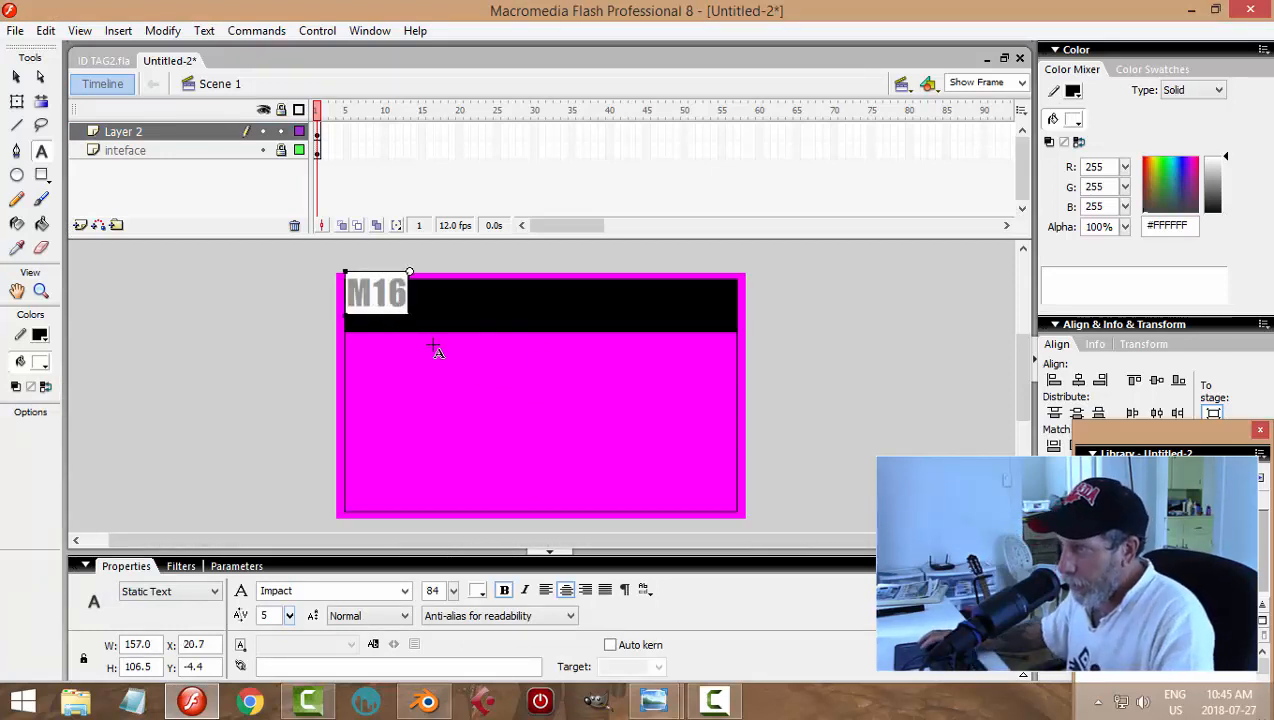
click(17, 78)
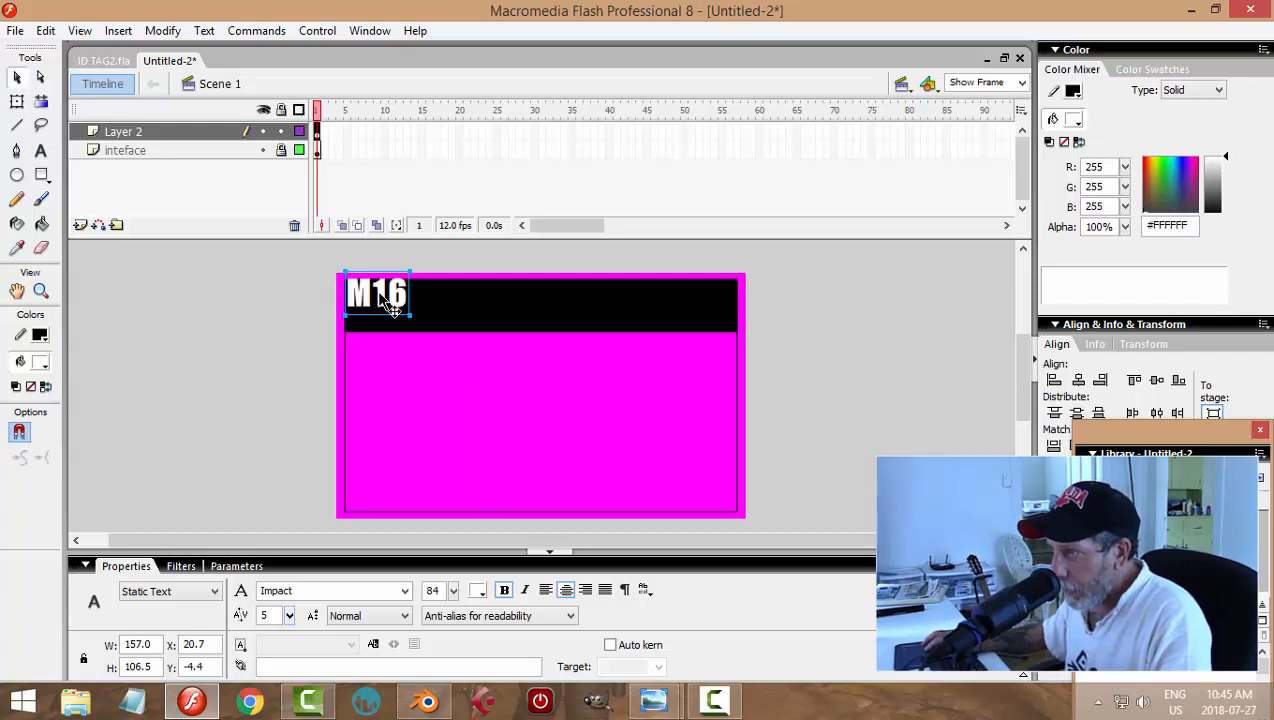
Step: Nudge the M16 text right and down inside the black band to about X 41, Y 23
key(Right)
key(Right)
key(Right)
key(Right)
key(Right)
key(Right)
key(Right)
key(Right)
key(Right)
key(Right)
key(Right)
key(Right)
key(Right)
key(Right)
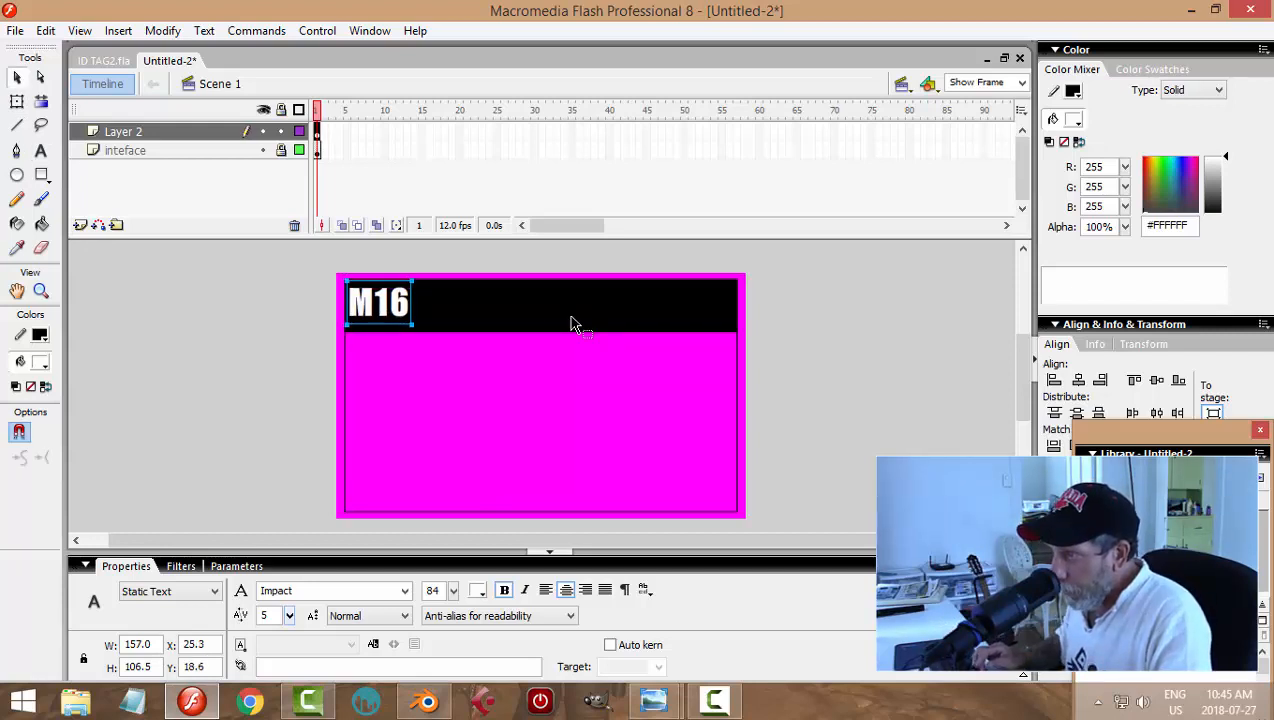
key(Down)
key(Down)
key(Down)
key(Down)
key(Down)
key(Down)
key(Down)
key(Right)
key(Right)
key(Right)
key(Right)
key(Right)
key(Right)
key(Right)
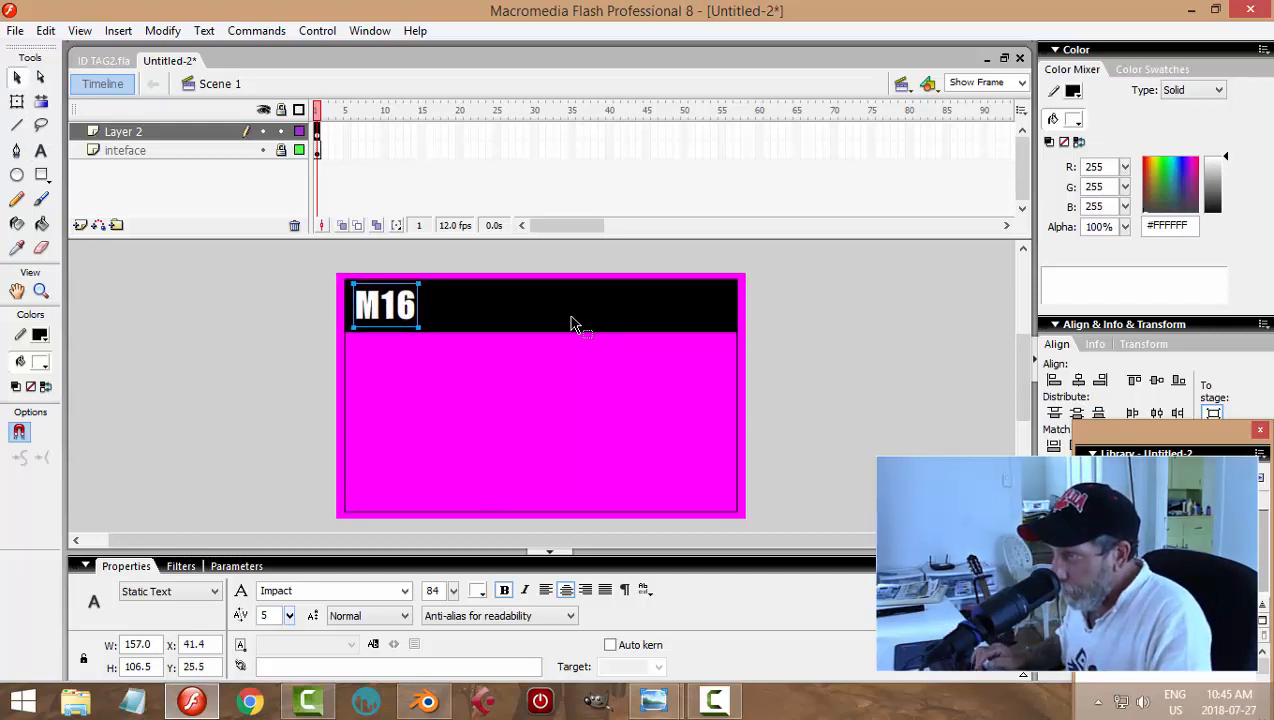
key(Up)
key(Up)
click(819, 390)
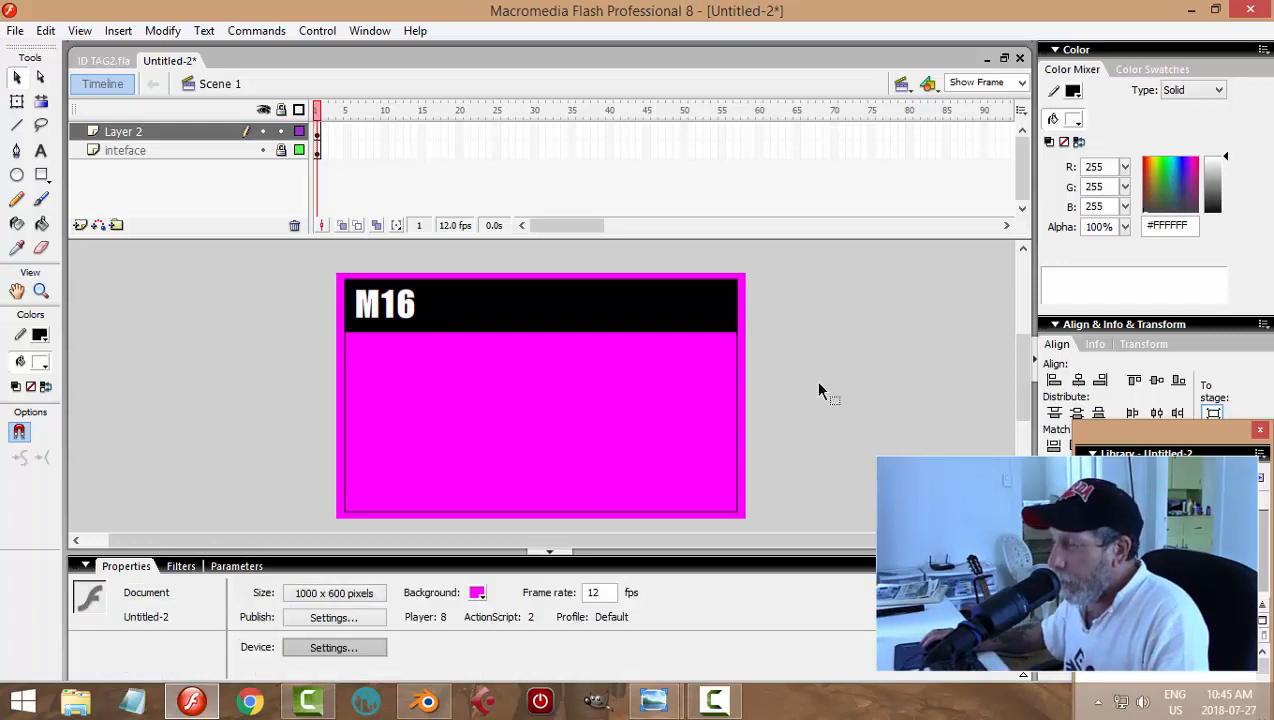
Step: Duplicate the M16 text to its right at about X 247 and widen the copy's text box to about 695 pixels
click(418, 322)
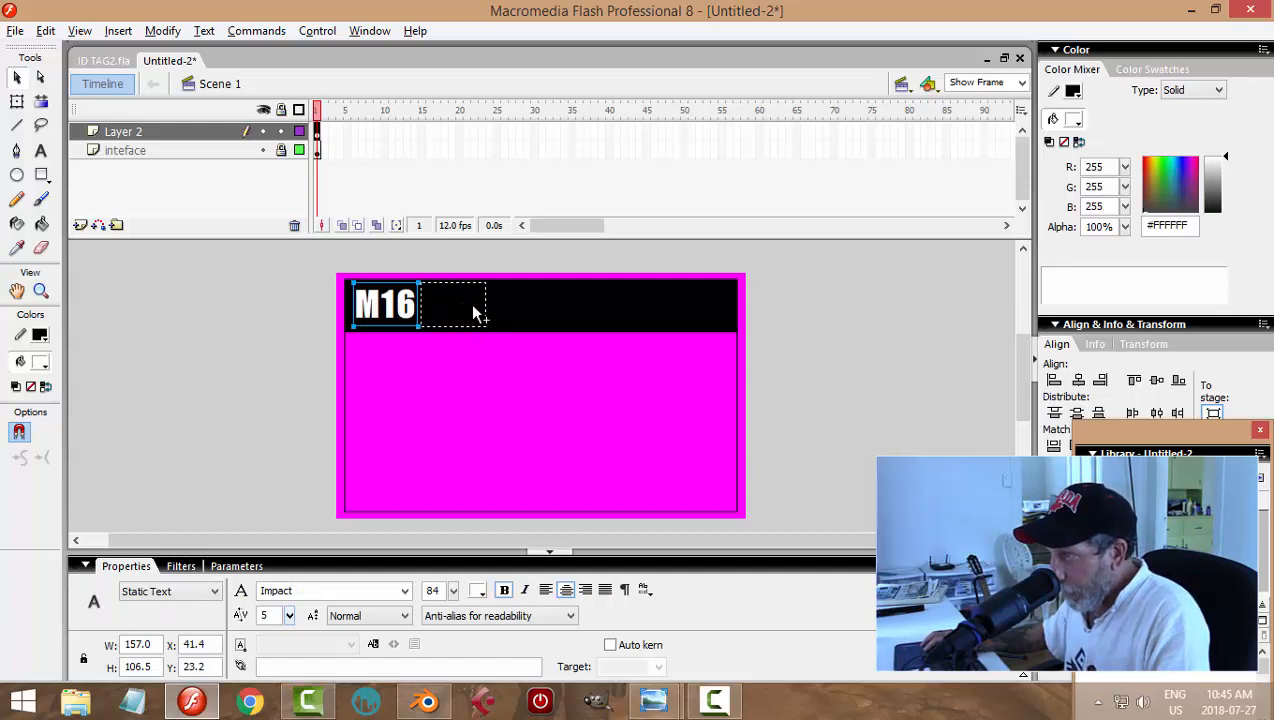
alt+drag(476, 310, 478, 312)
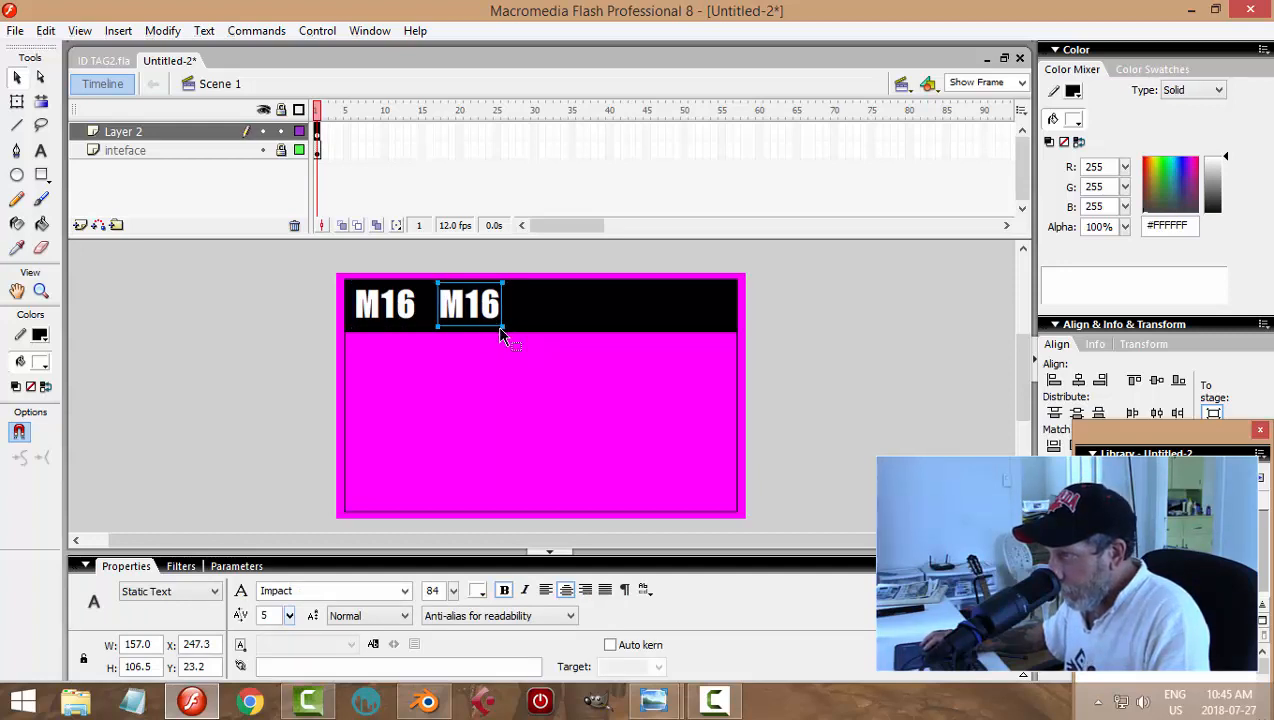
click(503, 325)
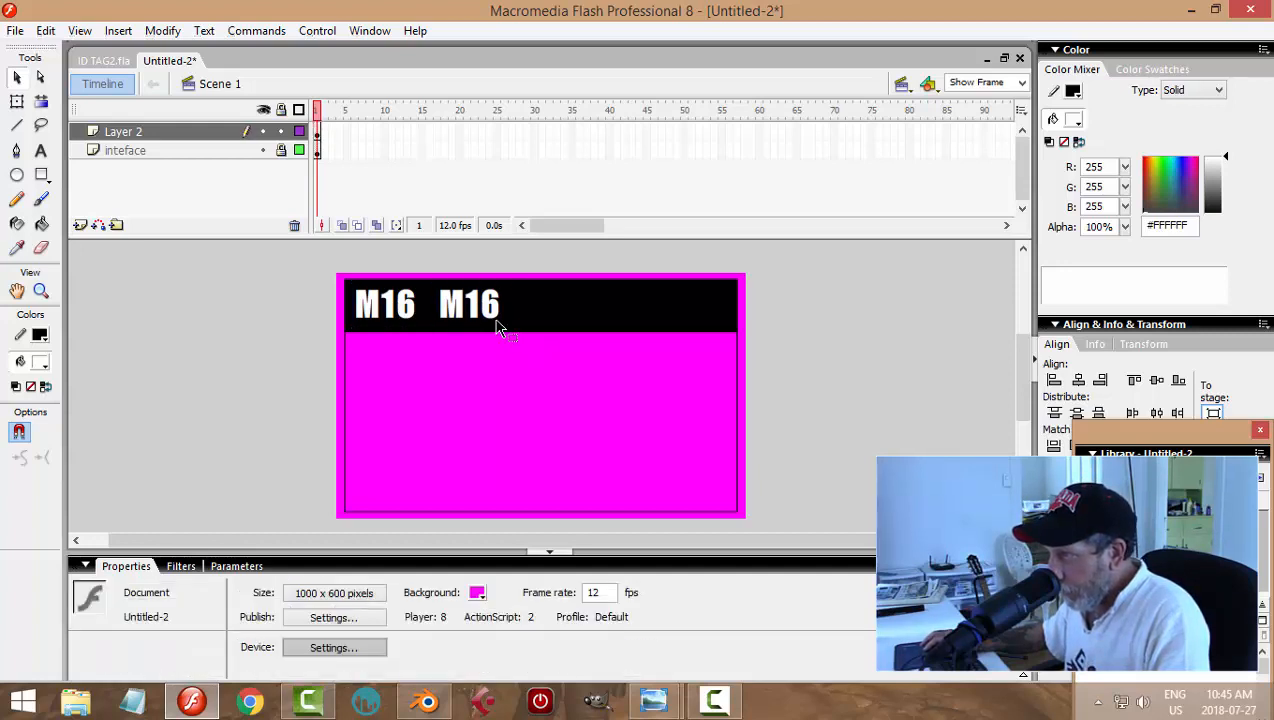
click(498, 322)
drag(500, 326, 722, 328)
Step: Replace the wording in the widened text box with Military Intelligence
key(t)
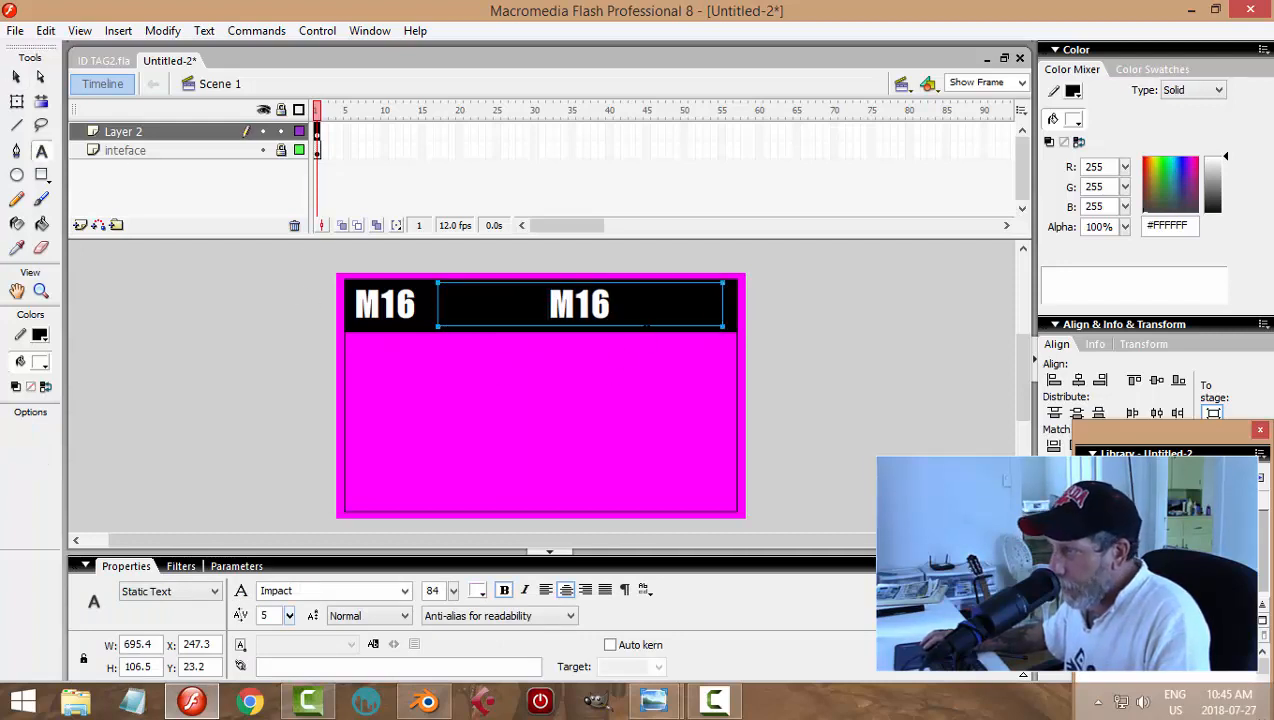
double_click(500, 307)
text(M)
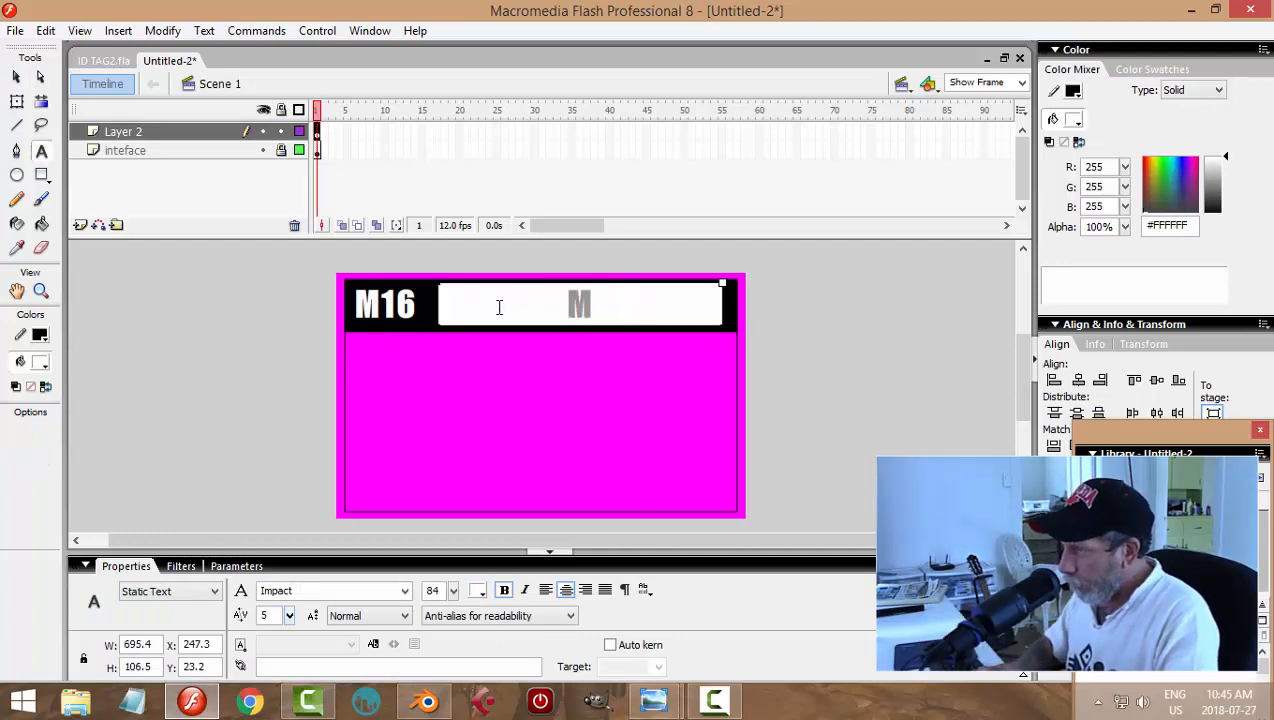
text(ilitary Int)
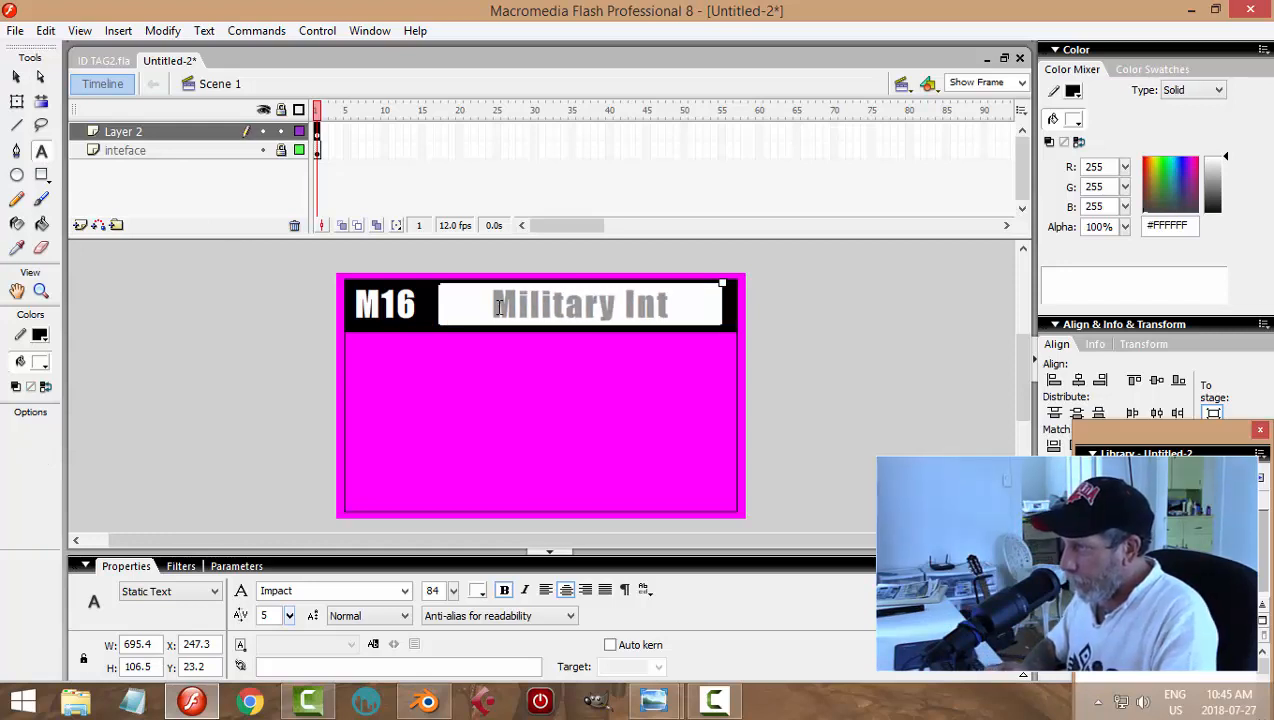
text(elligence)
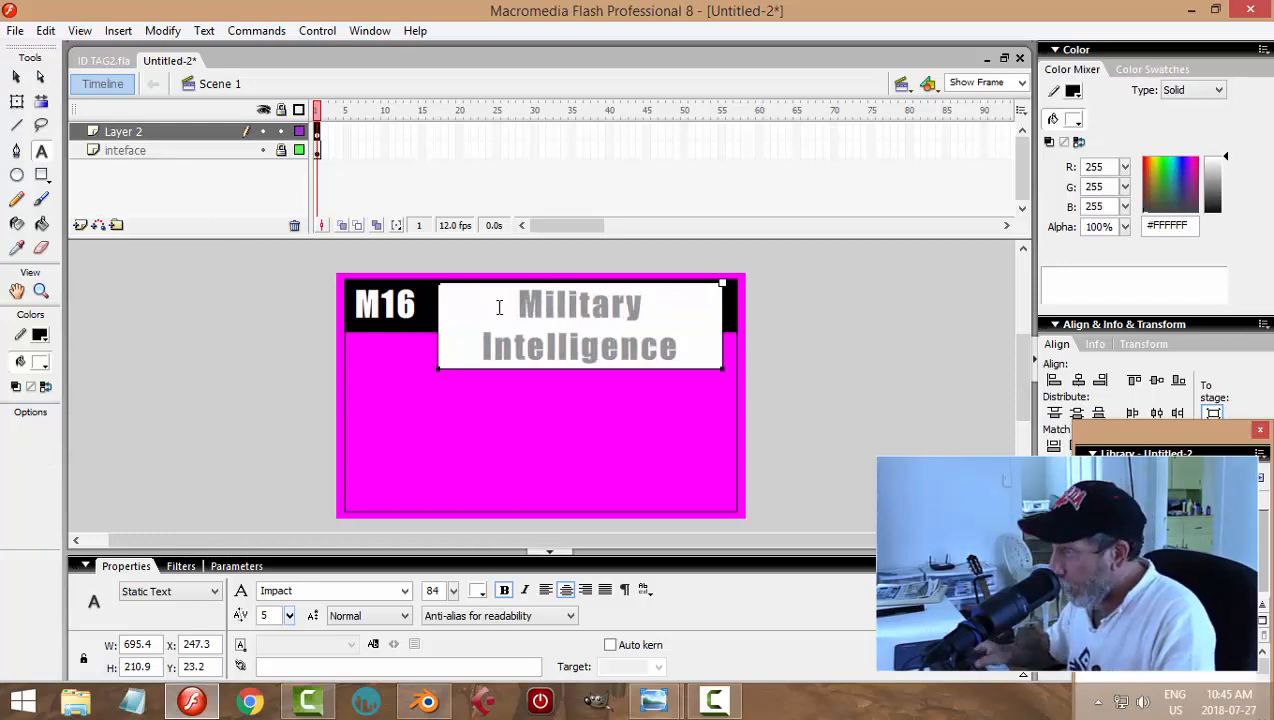
click(16, 77)
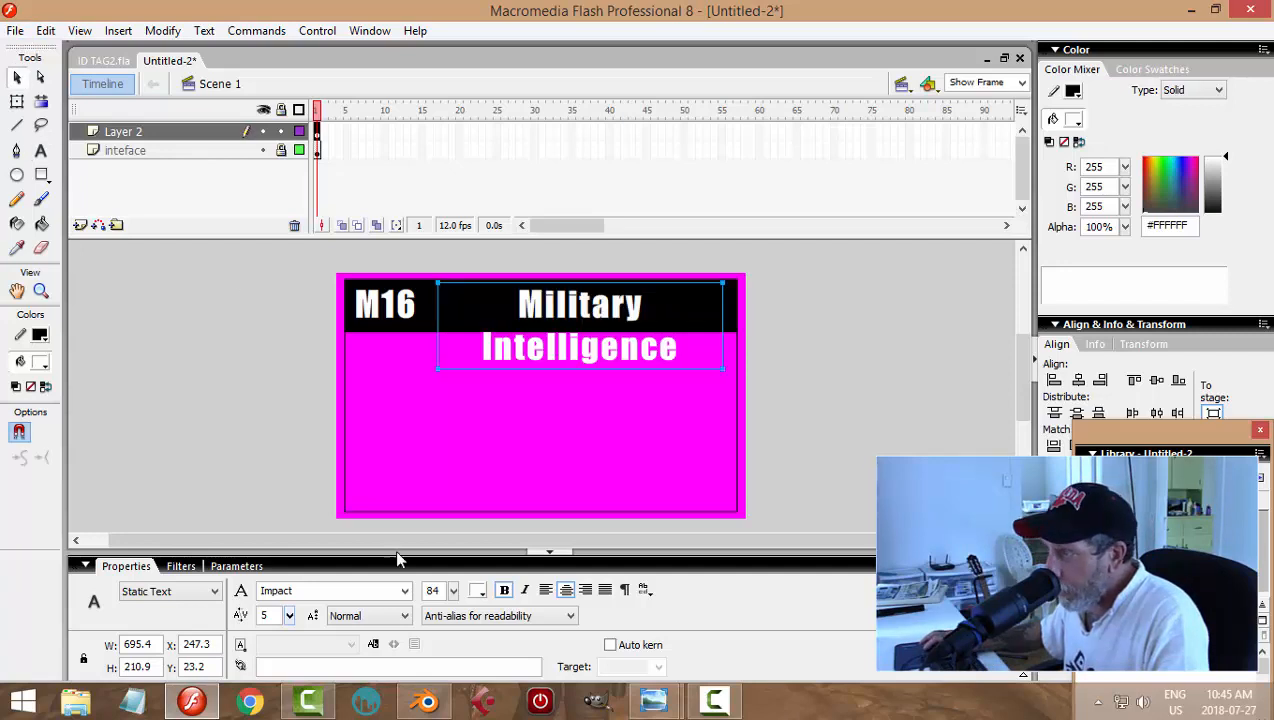
Step: Set the Military Intelligence text to font size 45 with a letter spacing of 9
text(4)
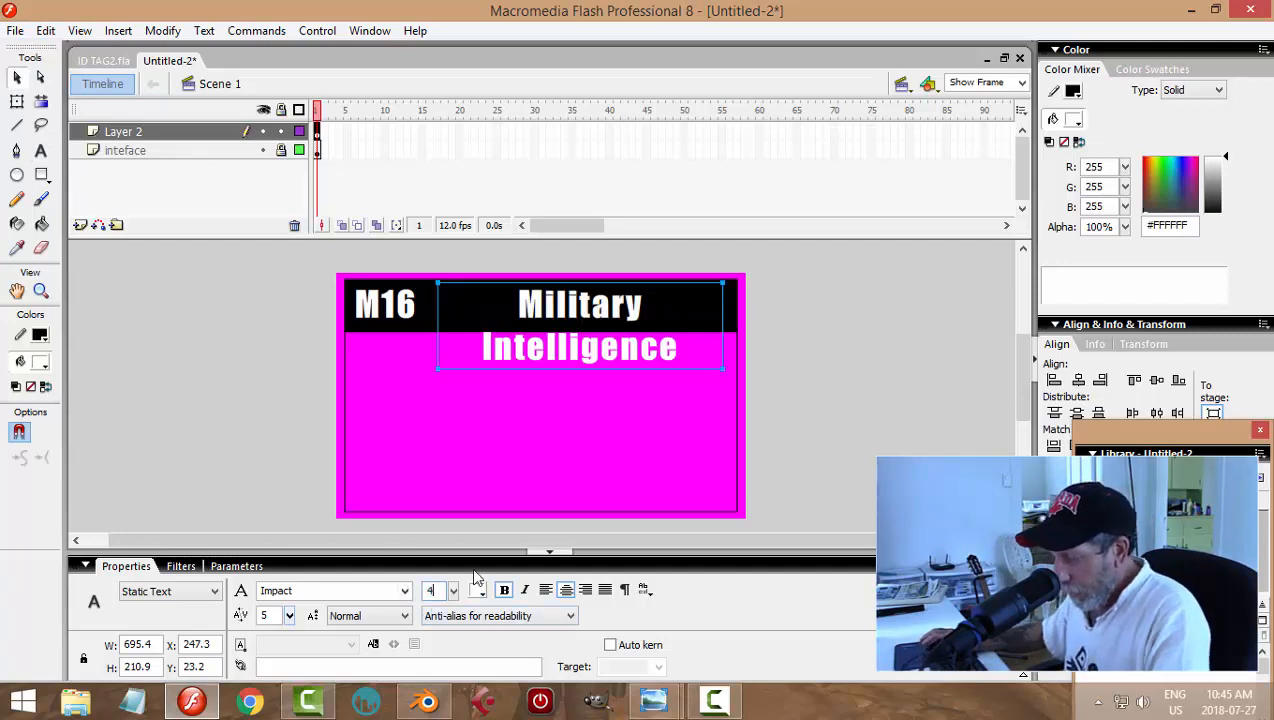
text(5)
key(Return)
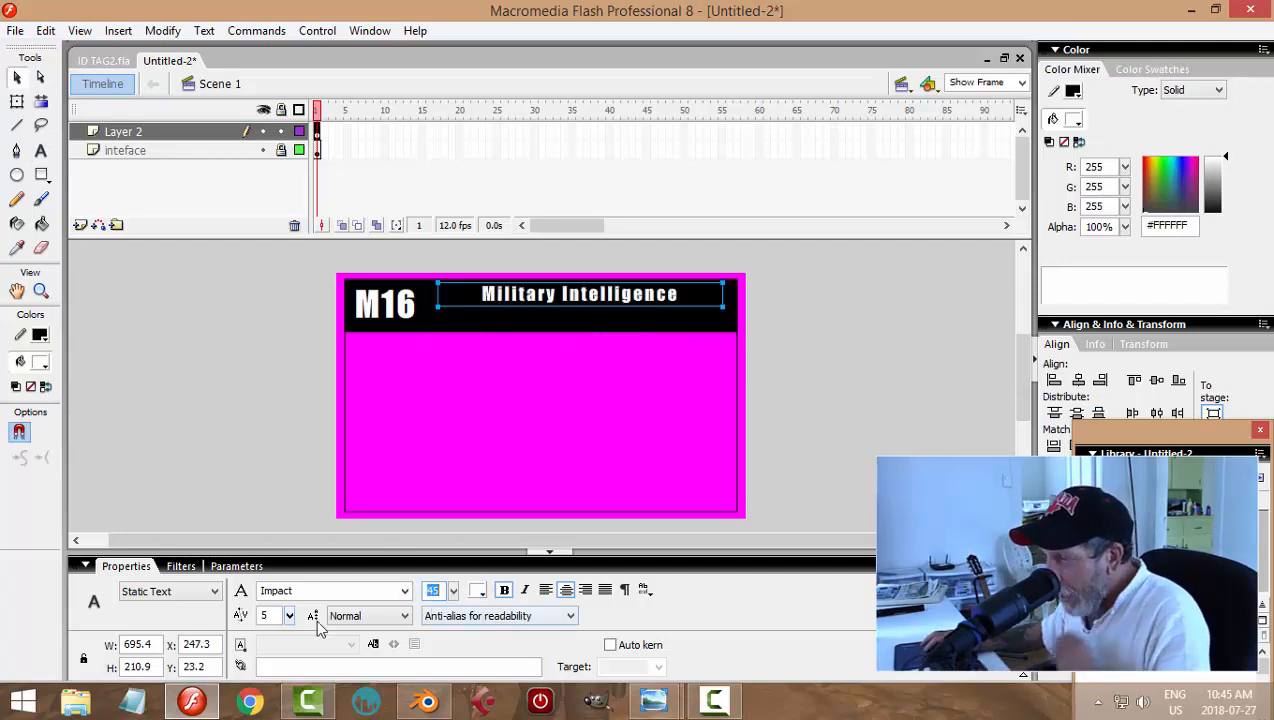
drag(289, 618, 291, 568)
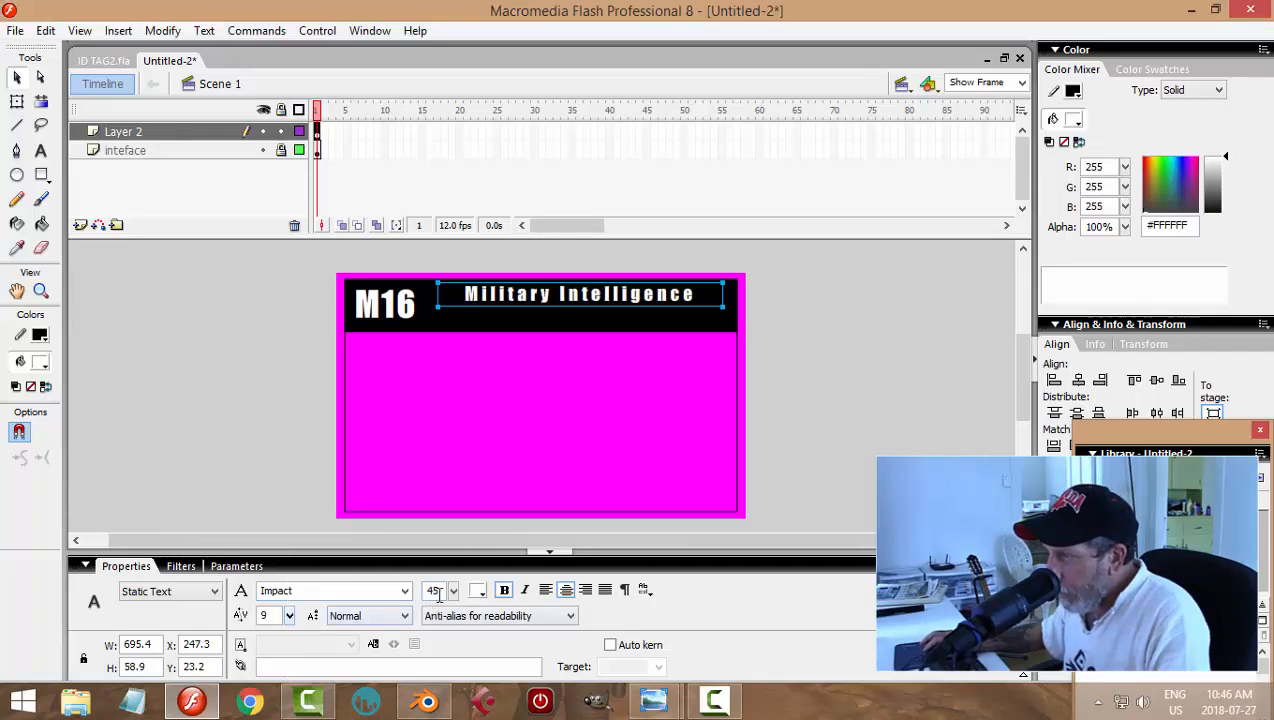
click(41, 150)
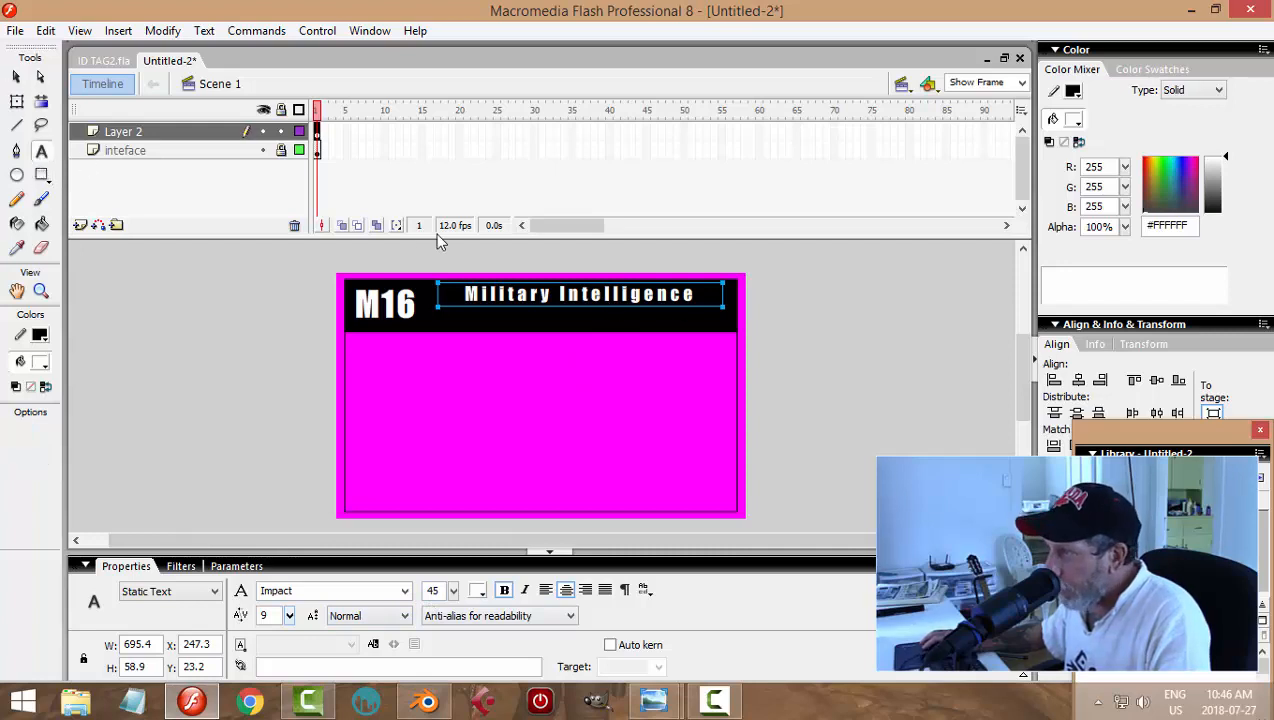
Step: Add Secret Service as a second line beneath Military Intelligence in the header text box
click(701, 291)
key(Return)
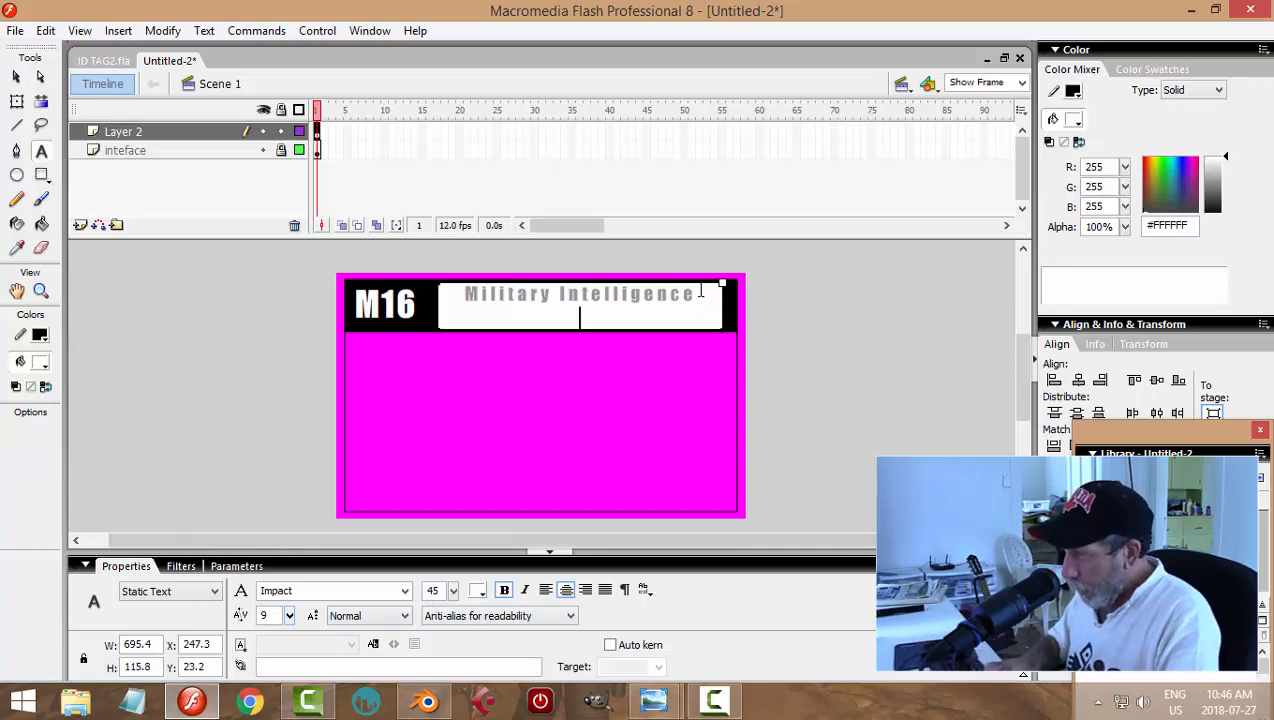
text(Secre)
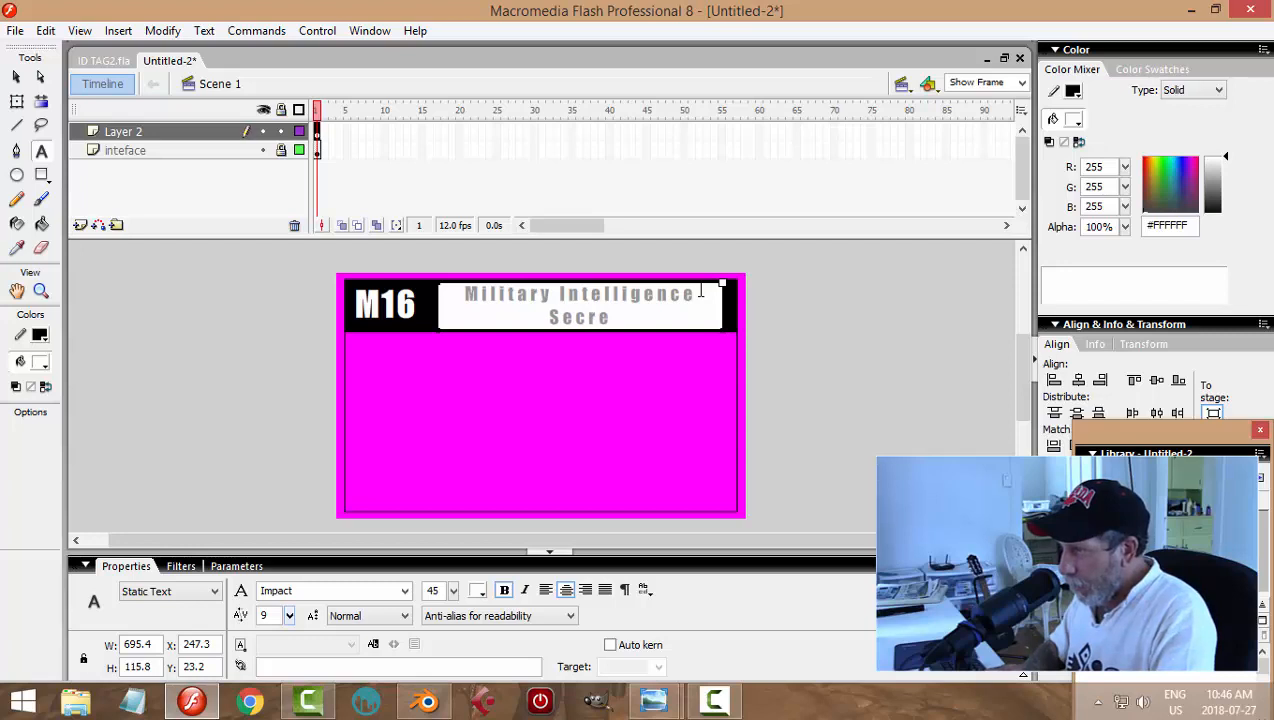
text(t Se)
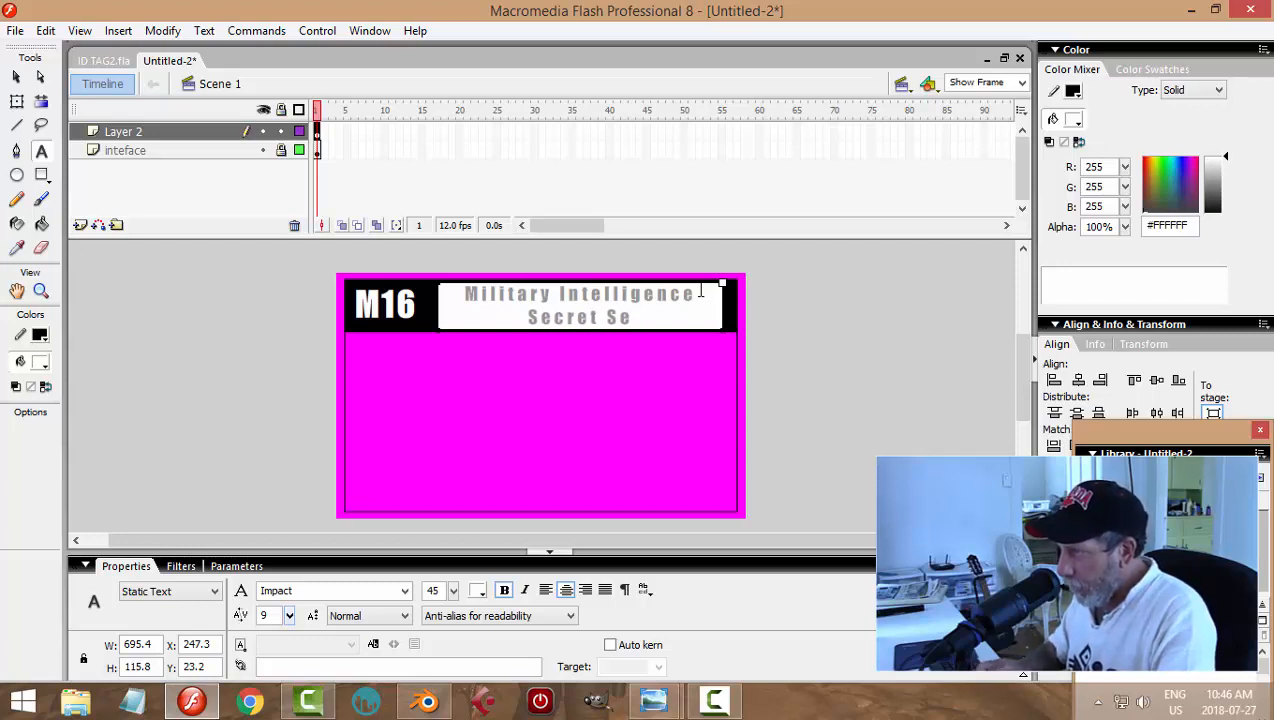
text(rvice)
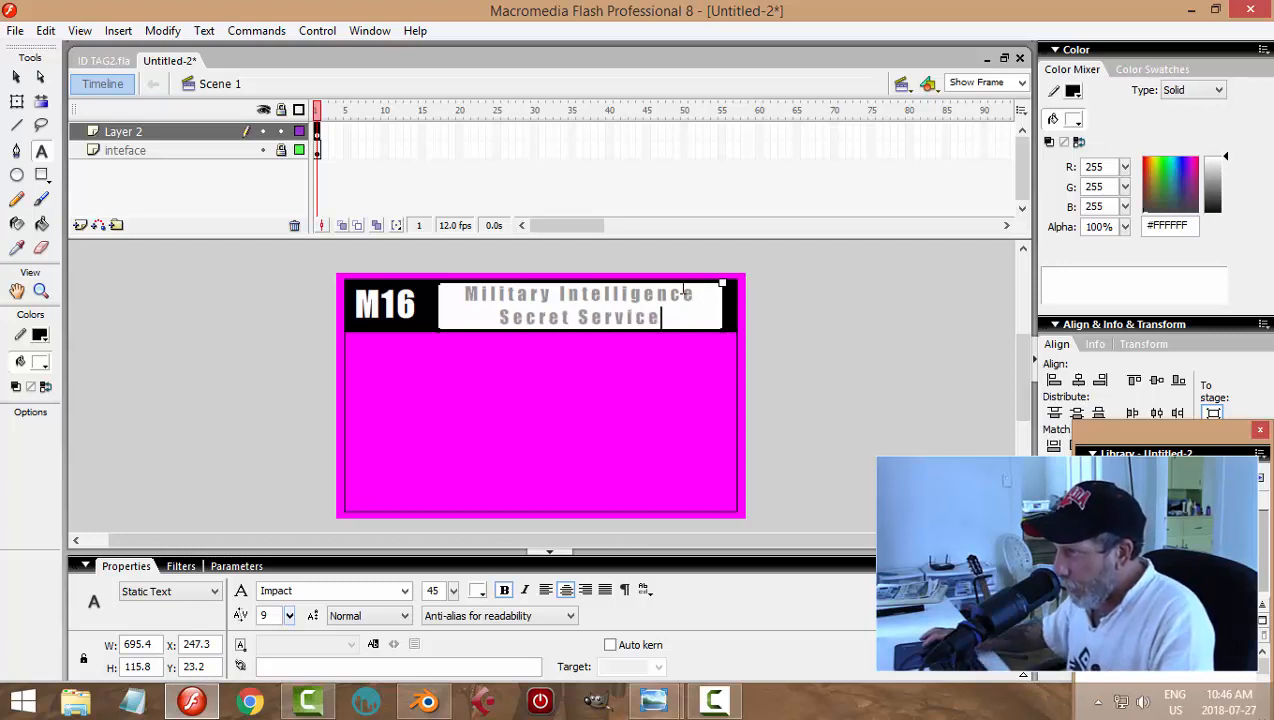
click(16, 76)
click(890, 336)
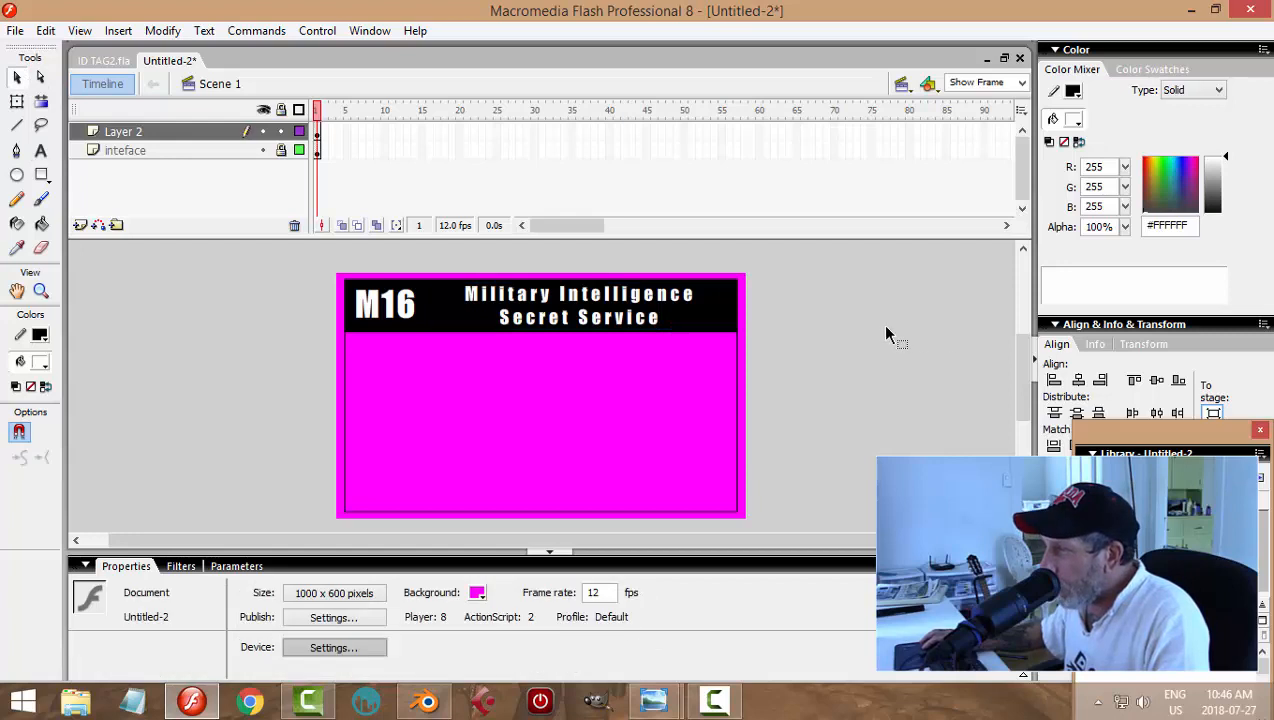
Step: Nudge the M16 text right to about X 48 and set its font size to 90
click(405, 315)
key(Right)
key(Right)
key(Right)
key(Right)
key(Right)
key(Right)
key(Right)
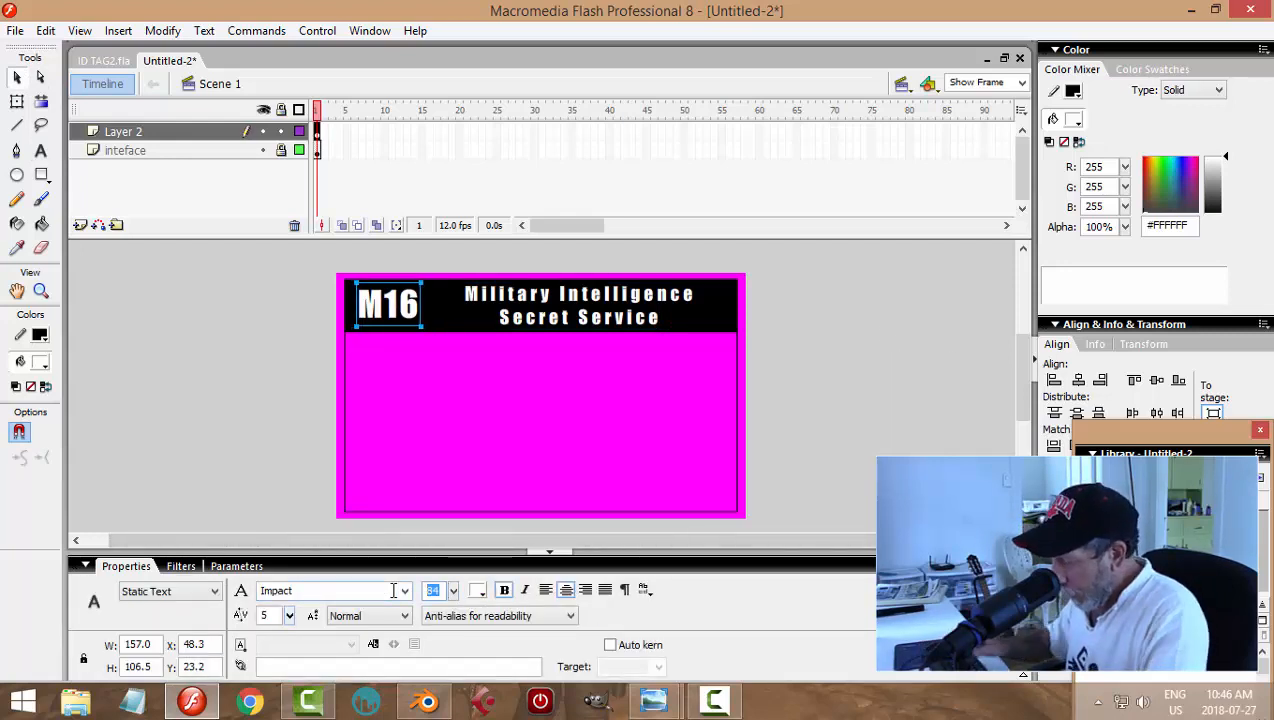
text(90)
key(Return)
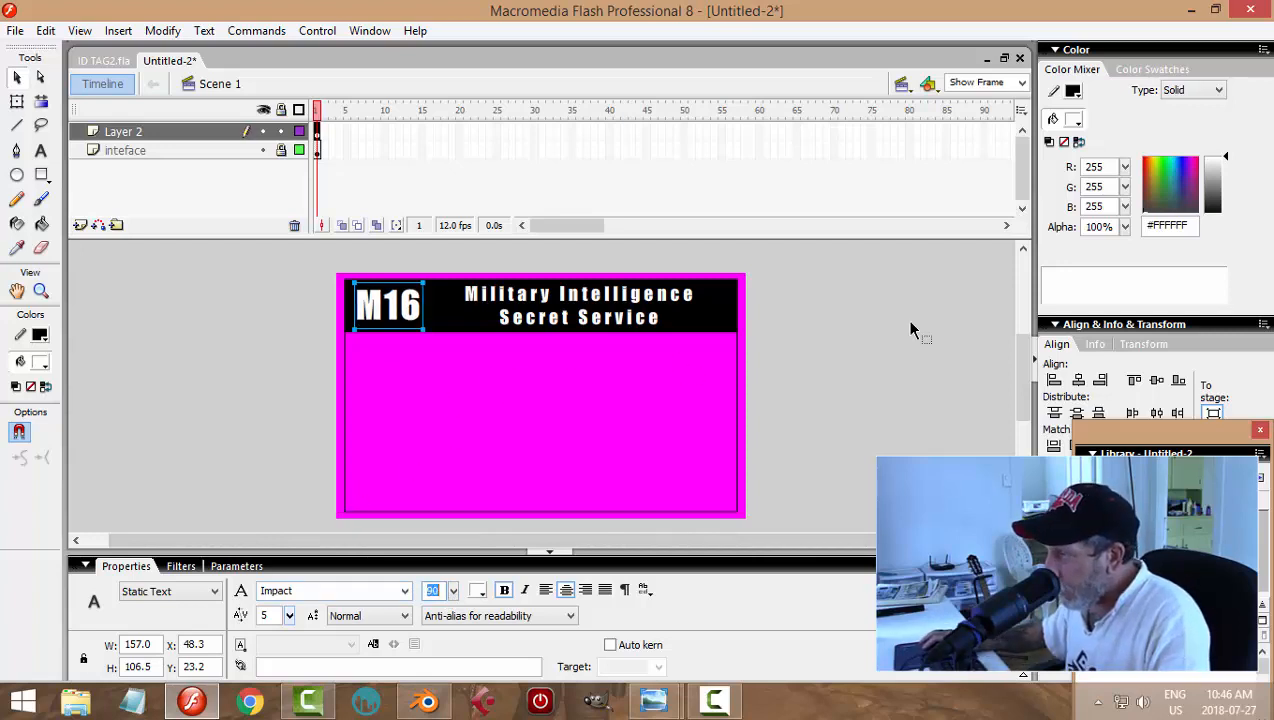
click(800, 400)
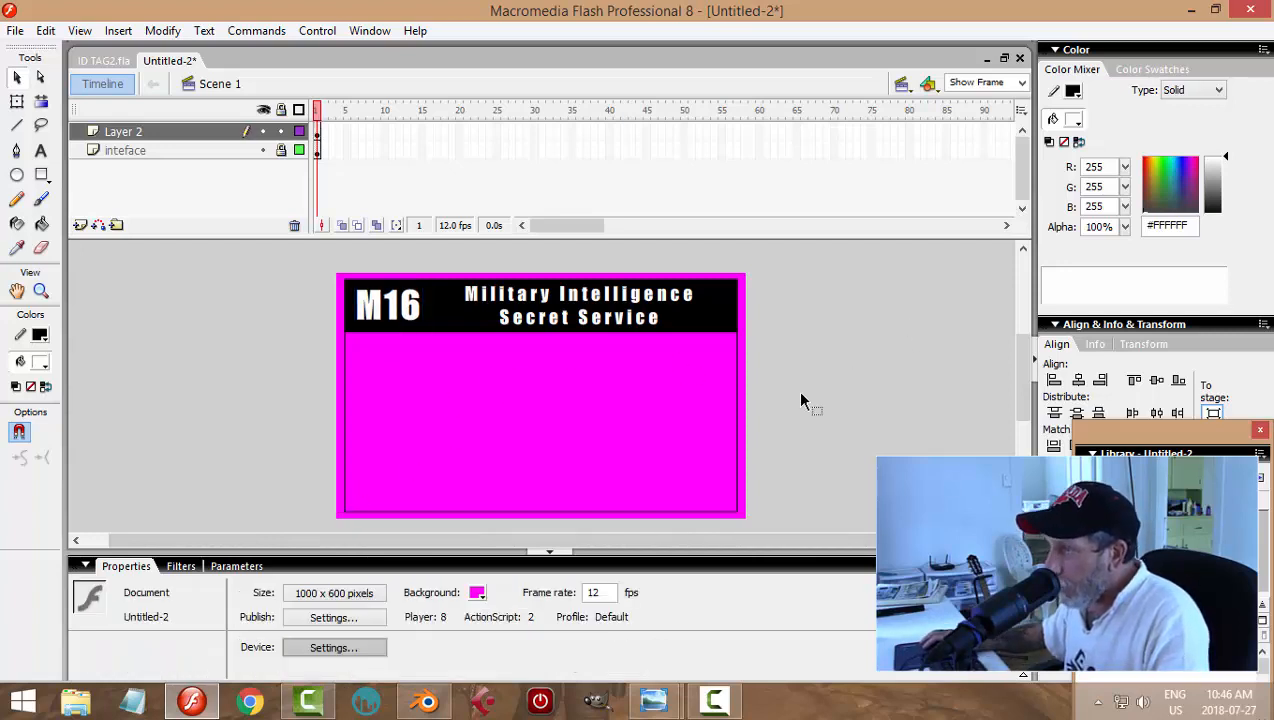
Step: Set the Military Intelligence Secret Service text to font size 50 and nudge it up to about Y 16
click(607, 301)
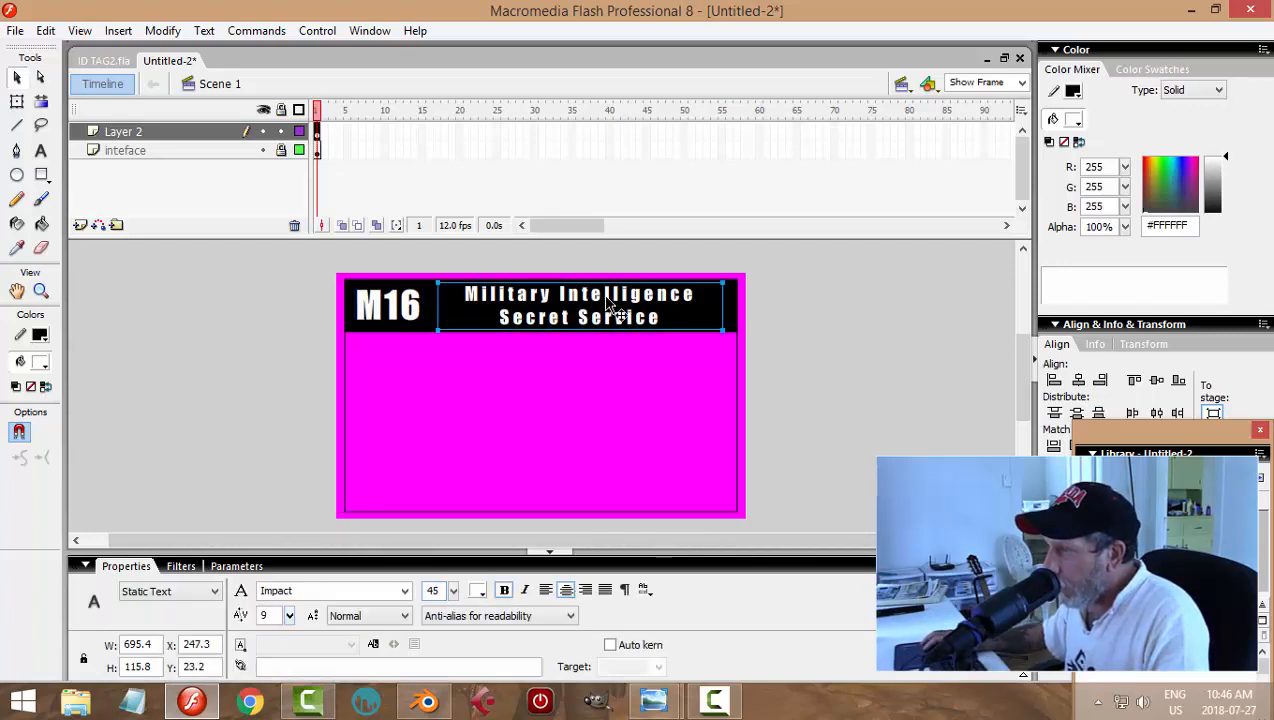
double_click(433, 590)
text(50)
key(Return)
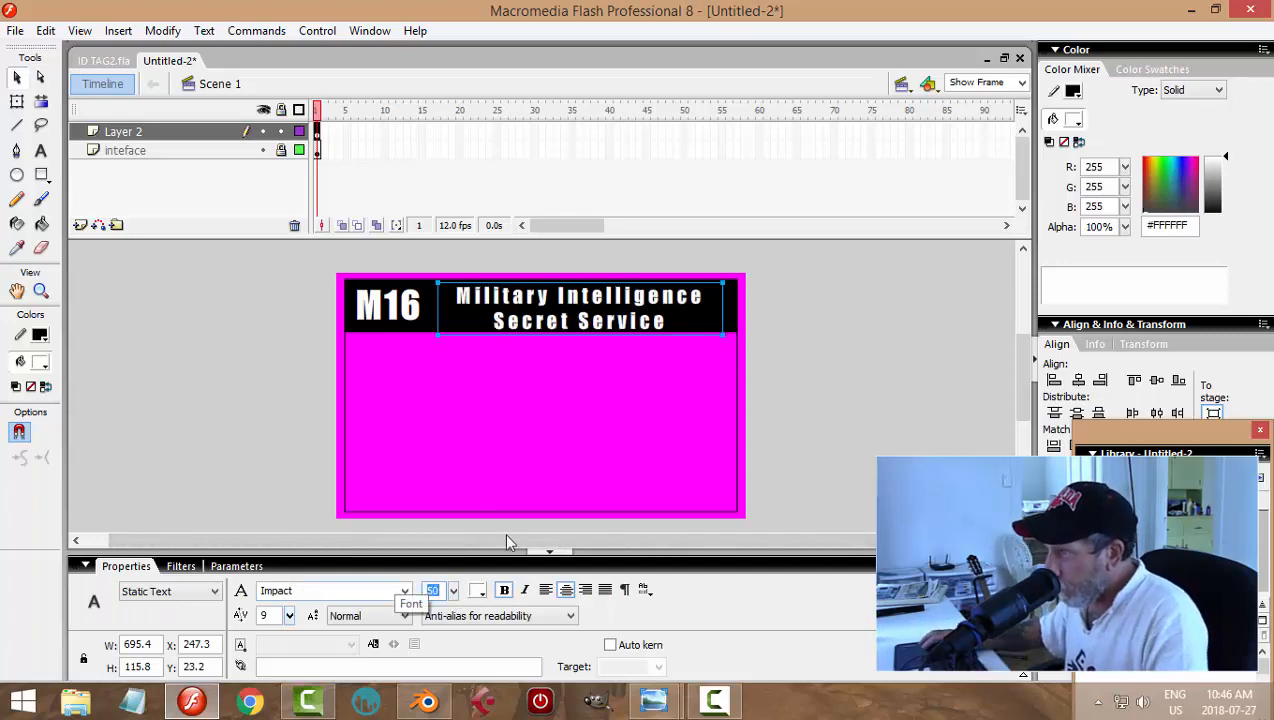
click(600, 305)
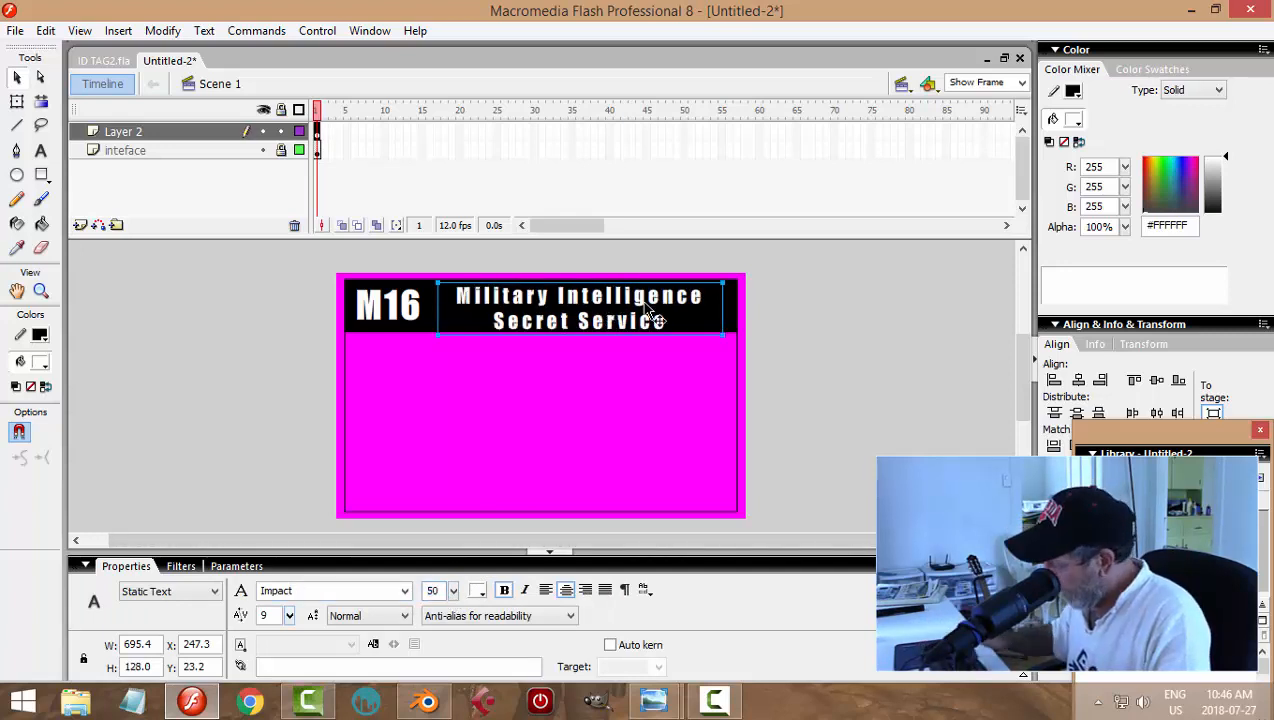
drag(646, 305, 646, 304)
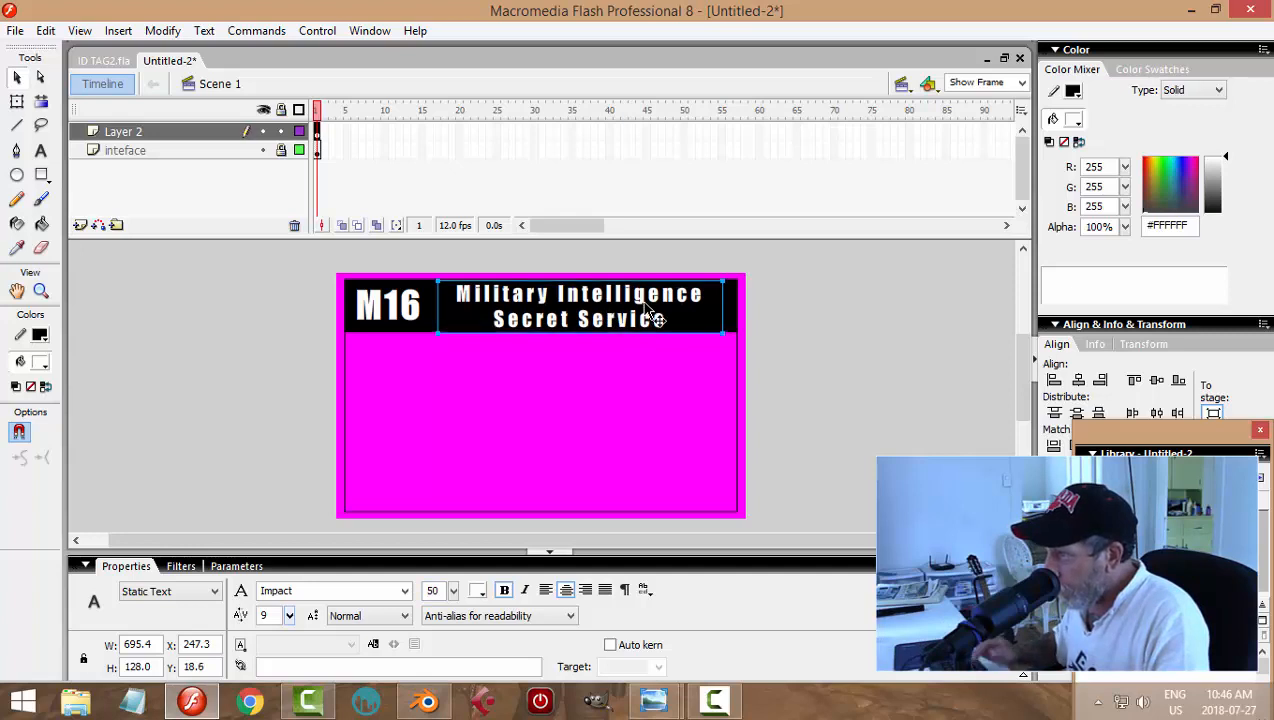
click(795, 371)
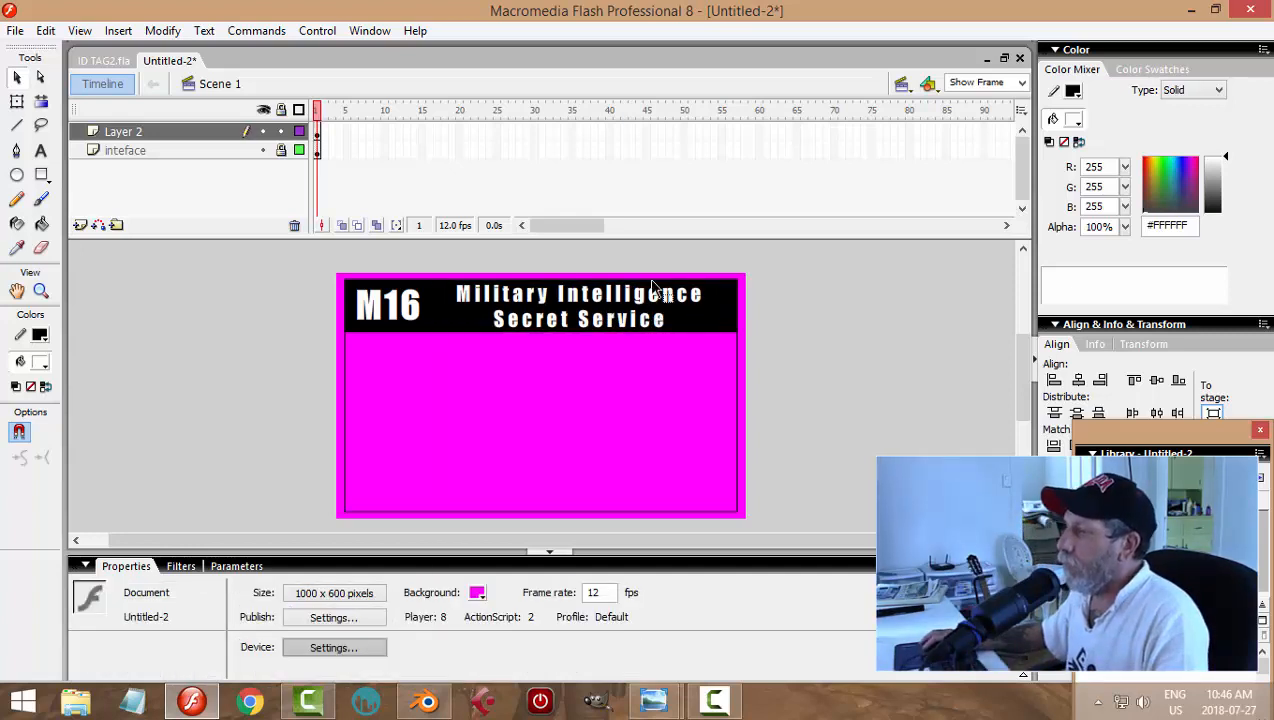
click(646, 310)
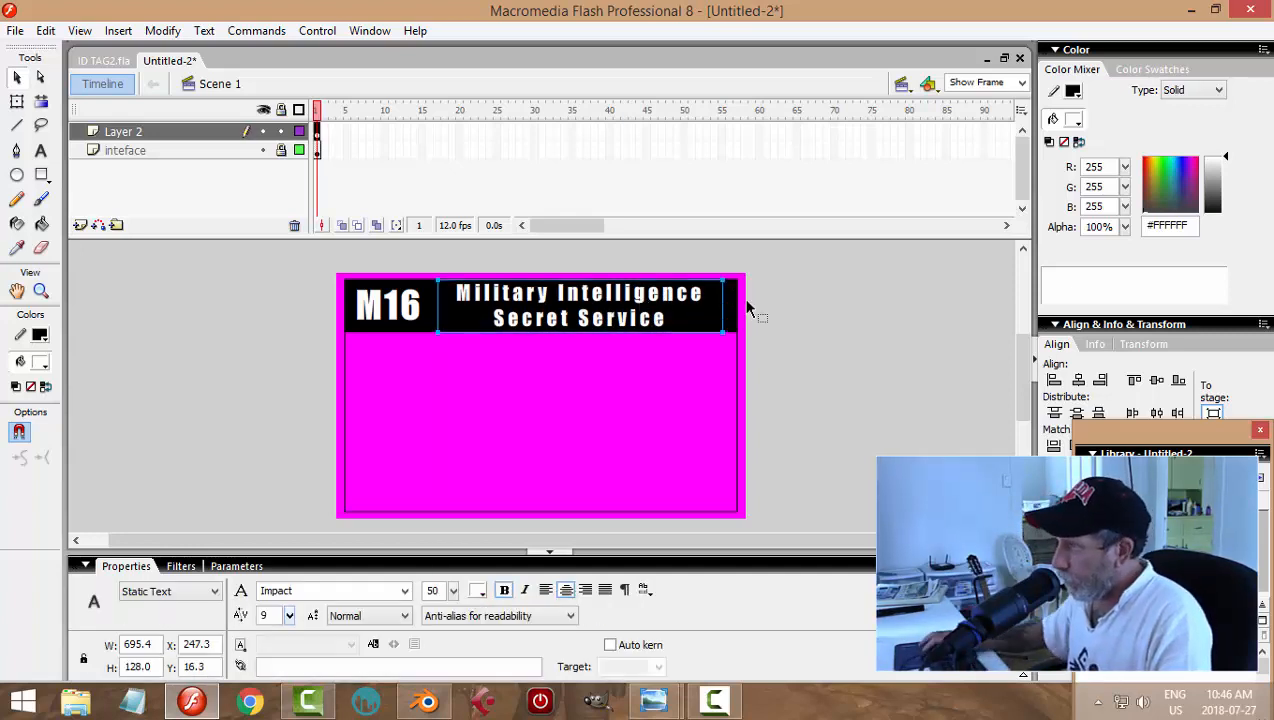
click(800, 312)
Step: Save the document under the new name ID TAG video.fla in the ID TAG folder
click(15, 30)
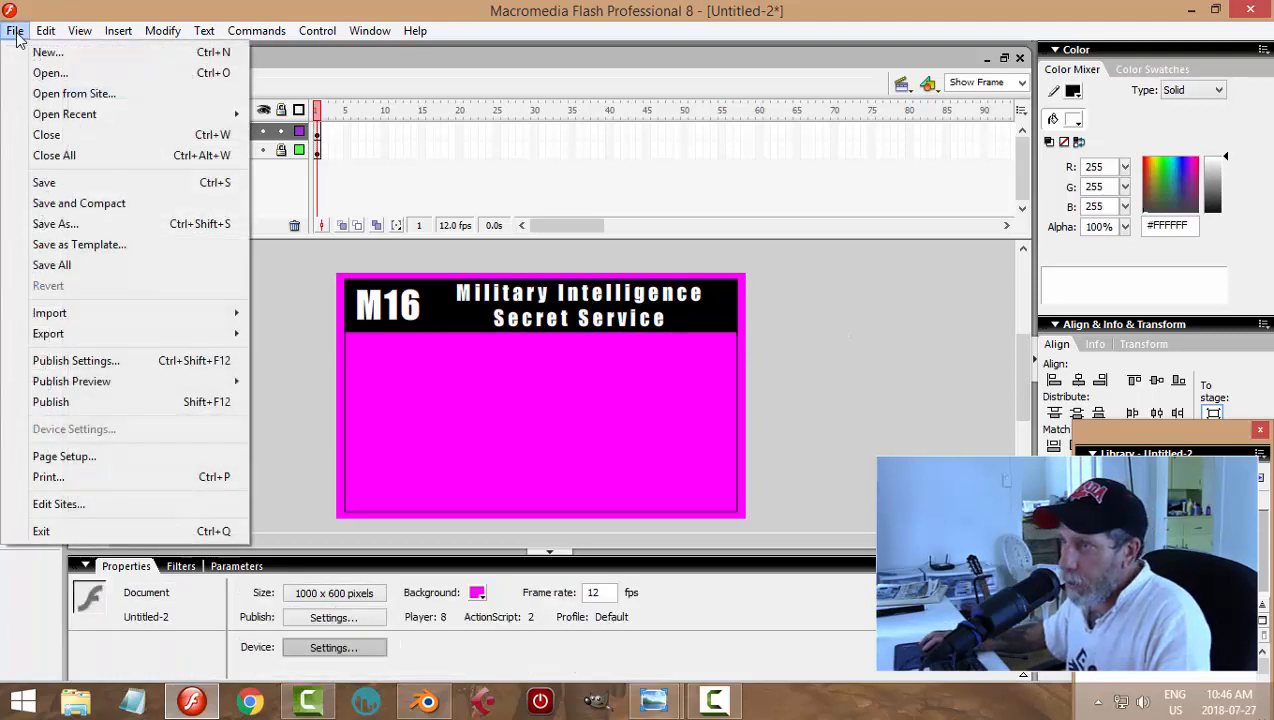
click(22, 222)
click(313, 168)
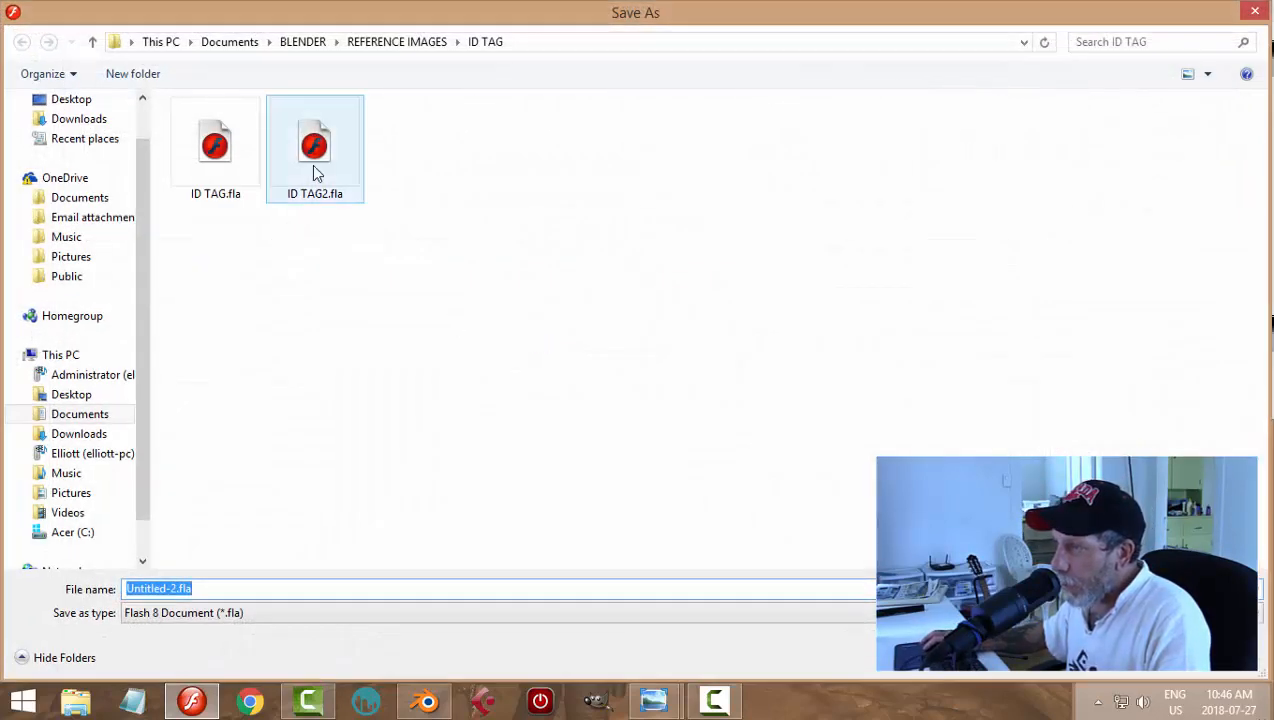
click(165, 591)
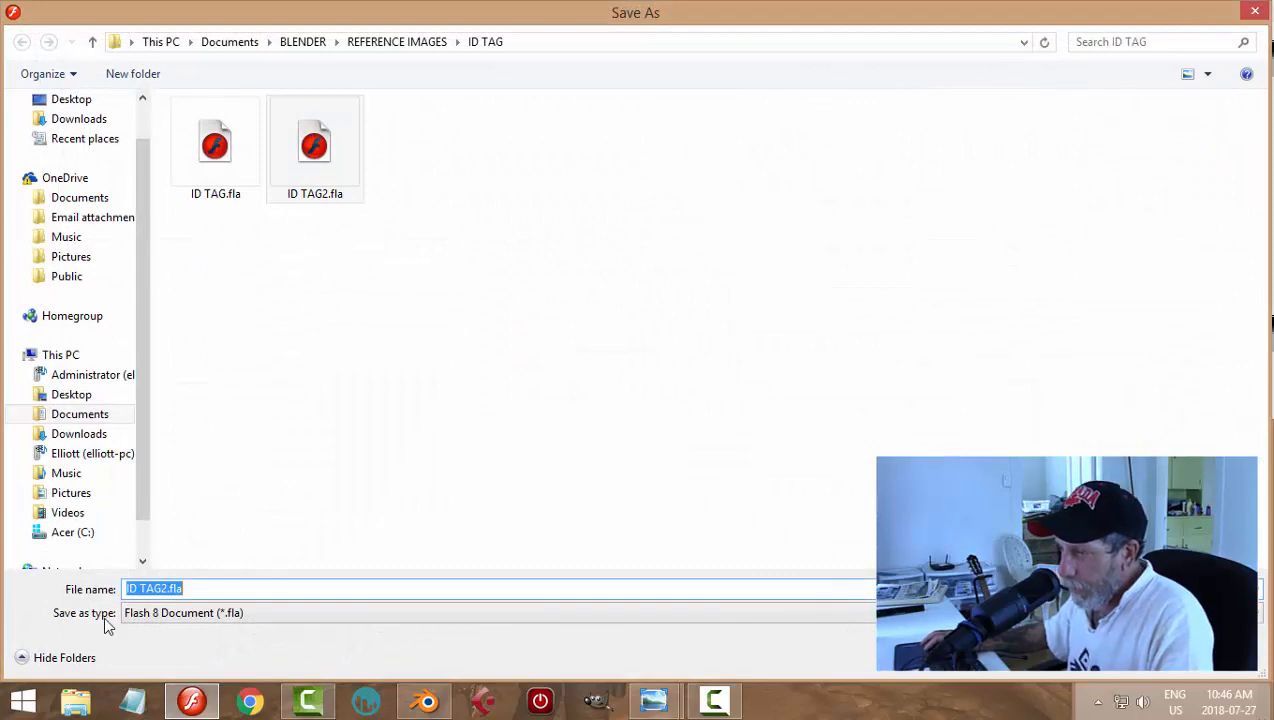
click(162, 590)
key(BackSpace)
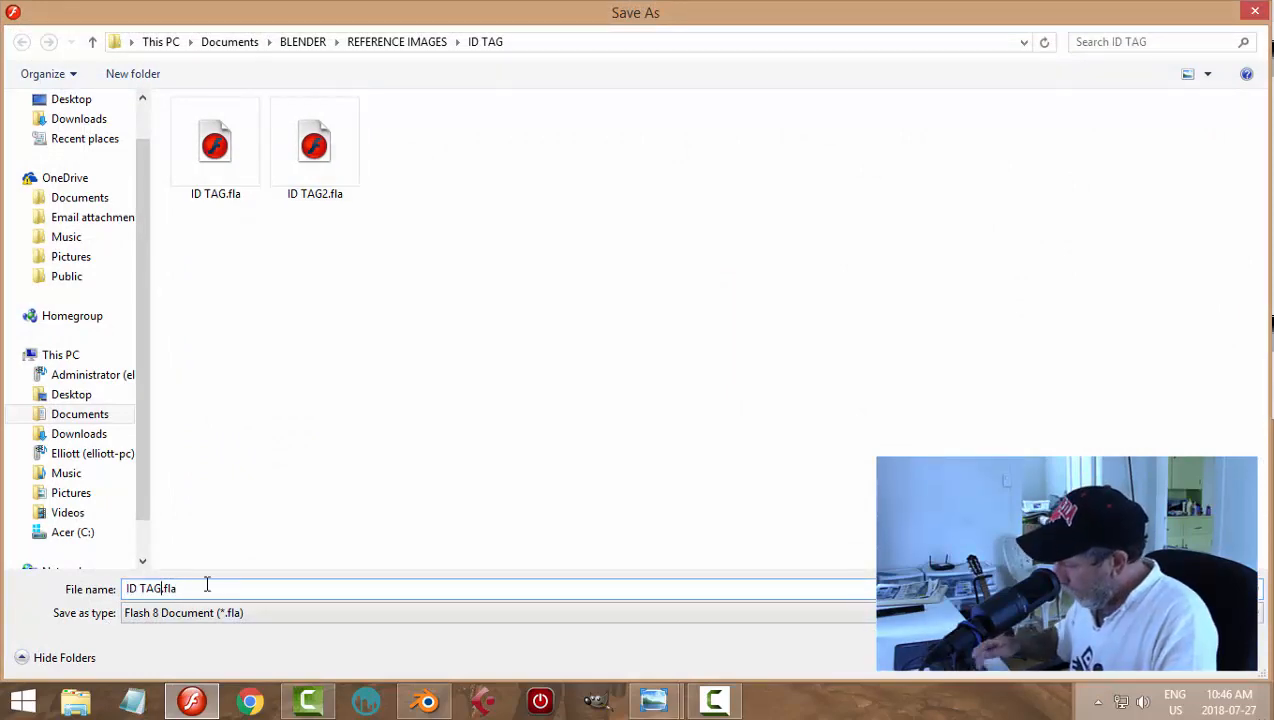
text(video)
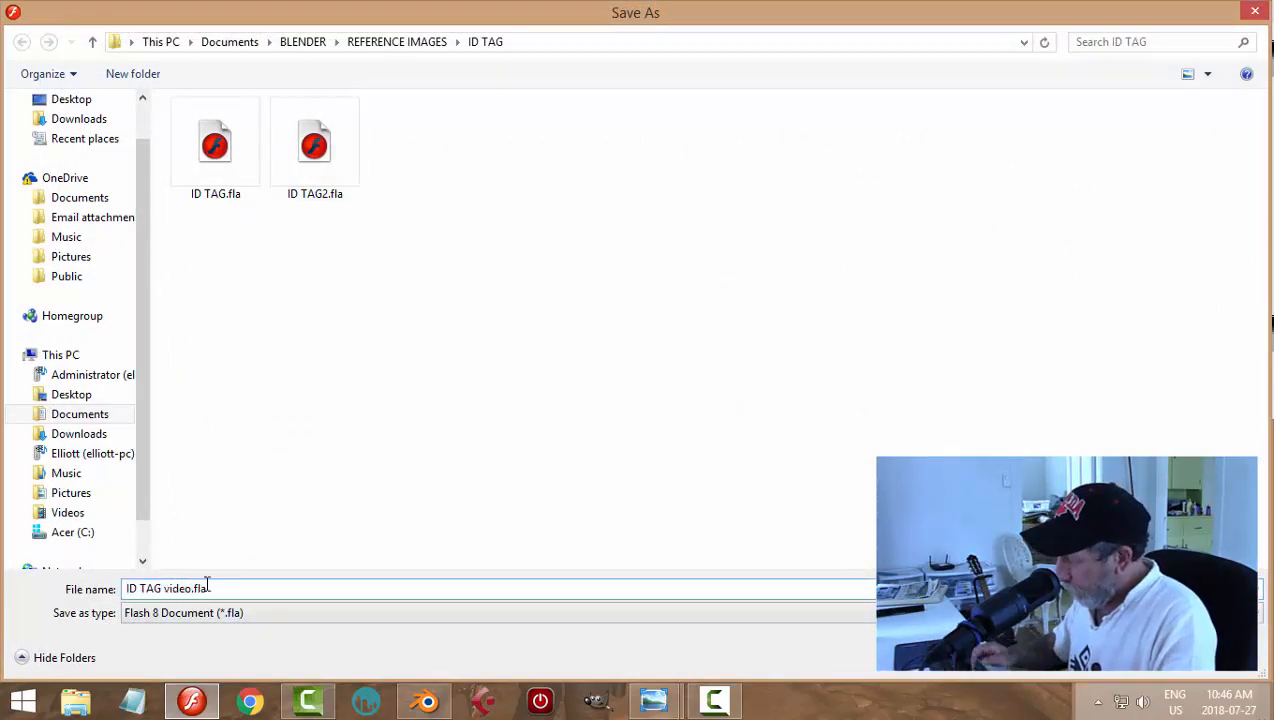
key(Return)
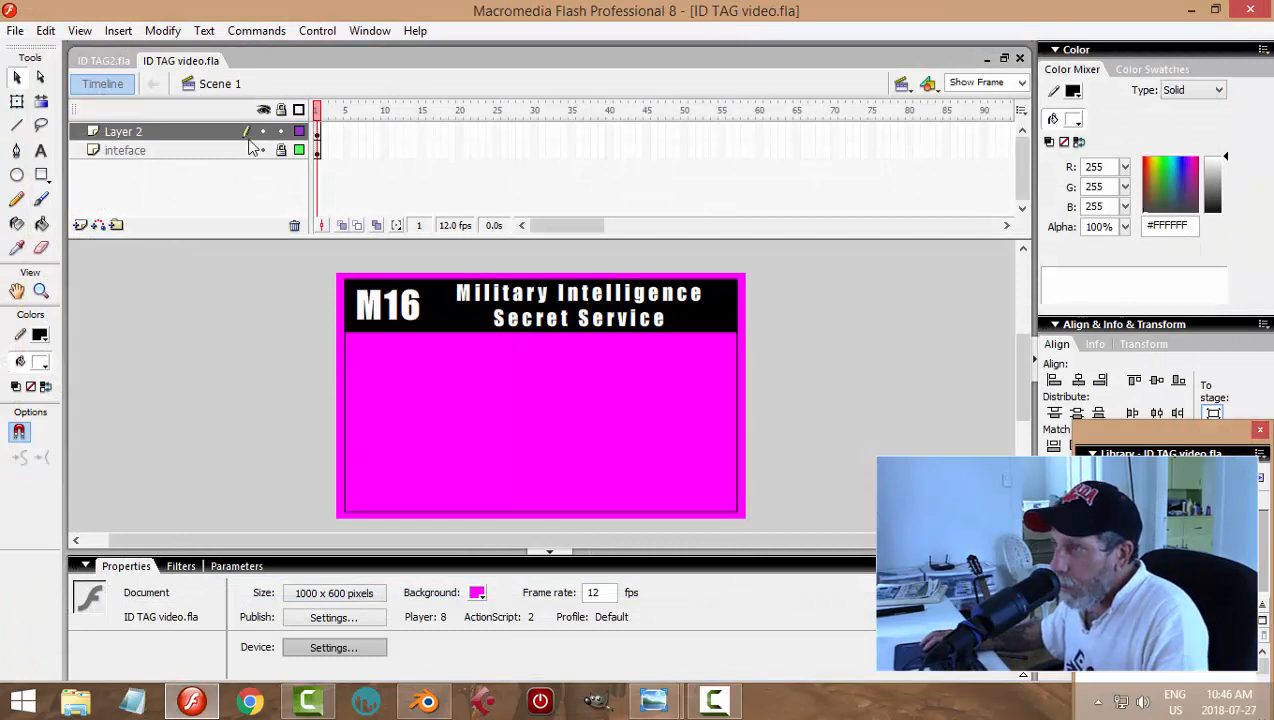
Step: Rename Layer 2 as title and lock it
double_click(185, 132)
text(title)
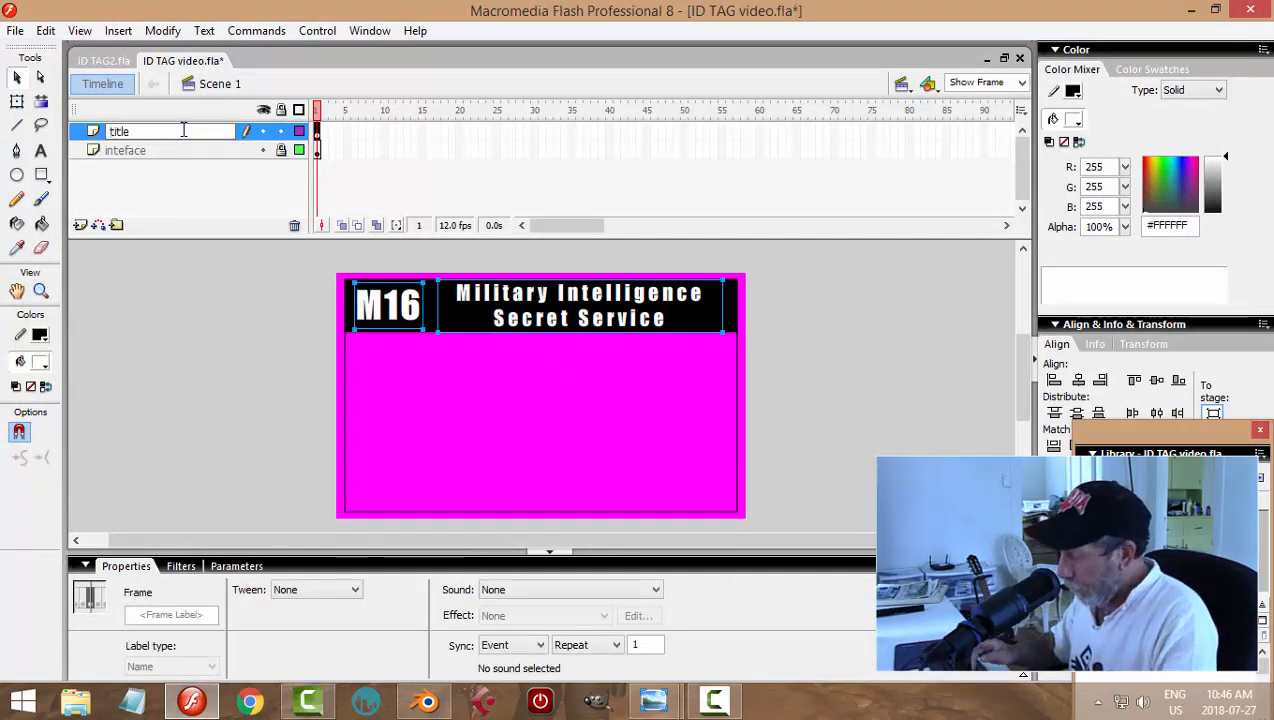
key(Return)
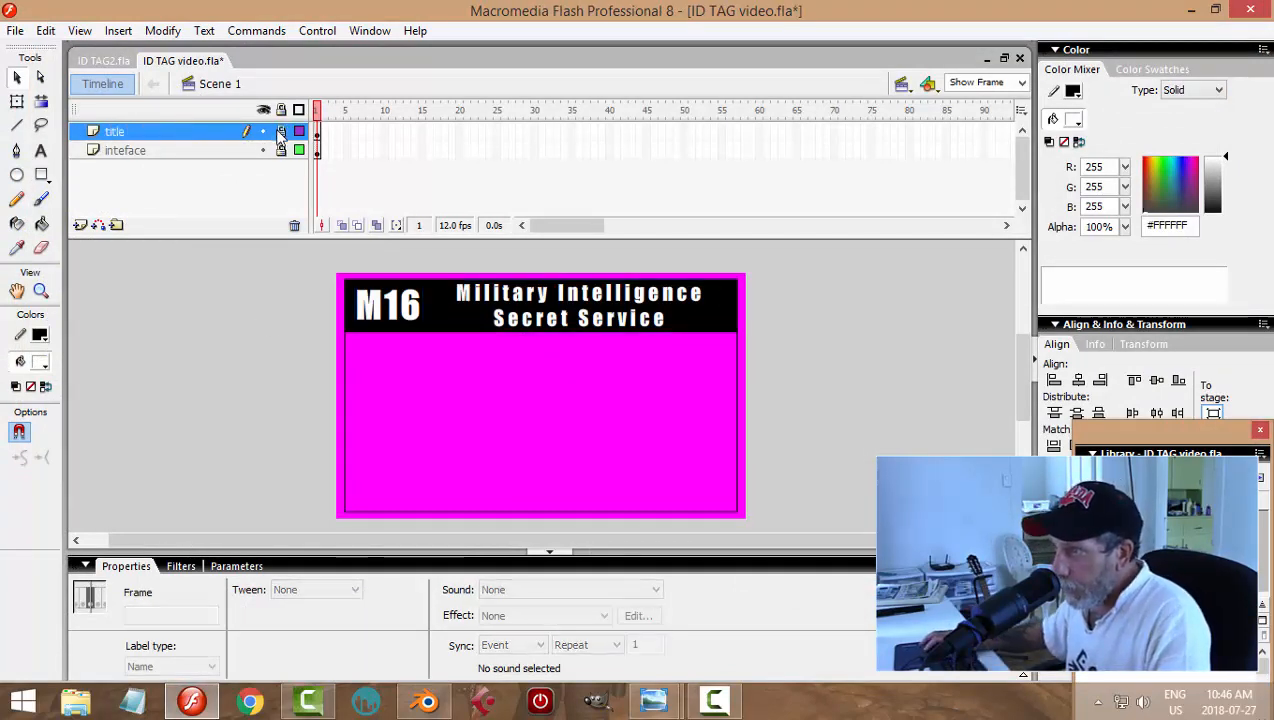
Step: On a new layer, draw an unfilled rectangle with a 2-point black stroke, about 339 by 405 pixels, below the M16 text
click(80, 224)
click(42, 174)
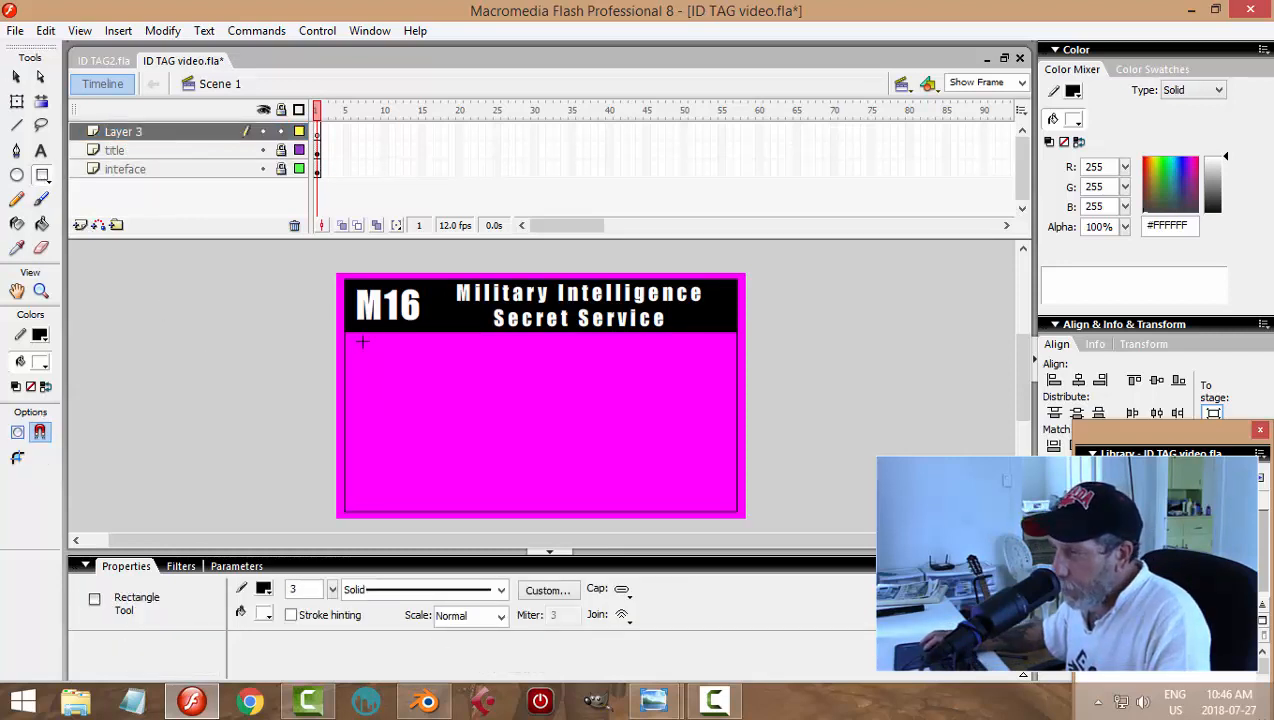
click(40, 363)
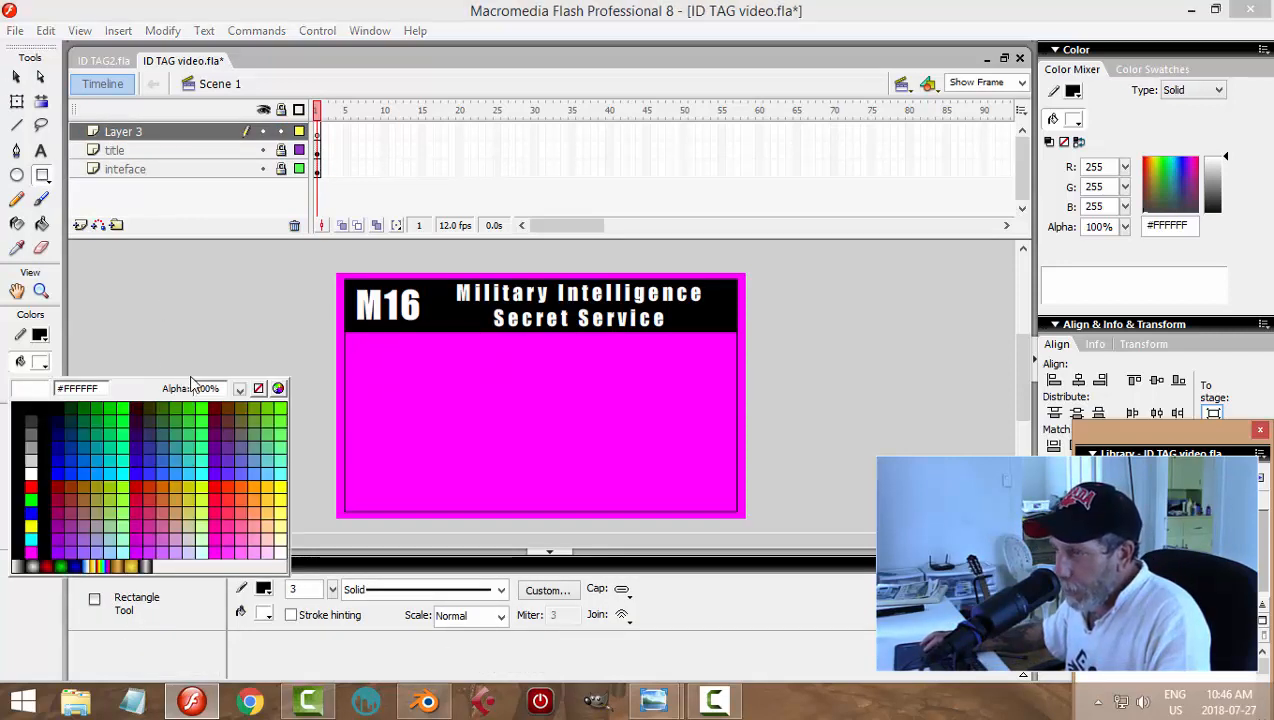
click(258, 388)
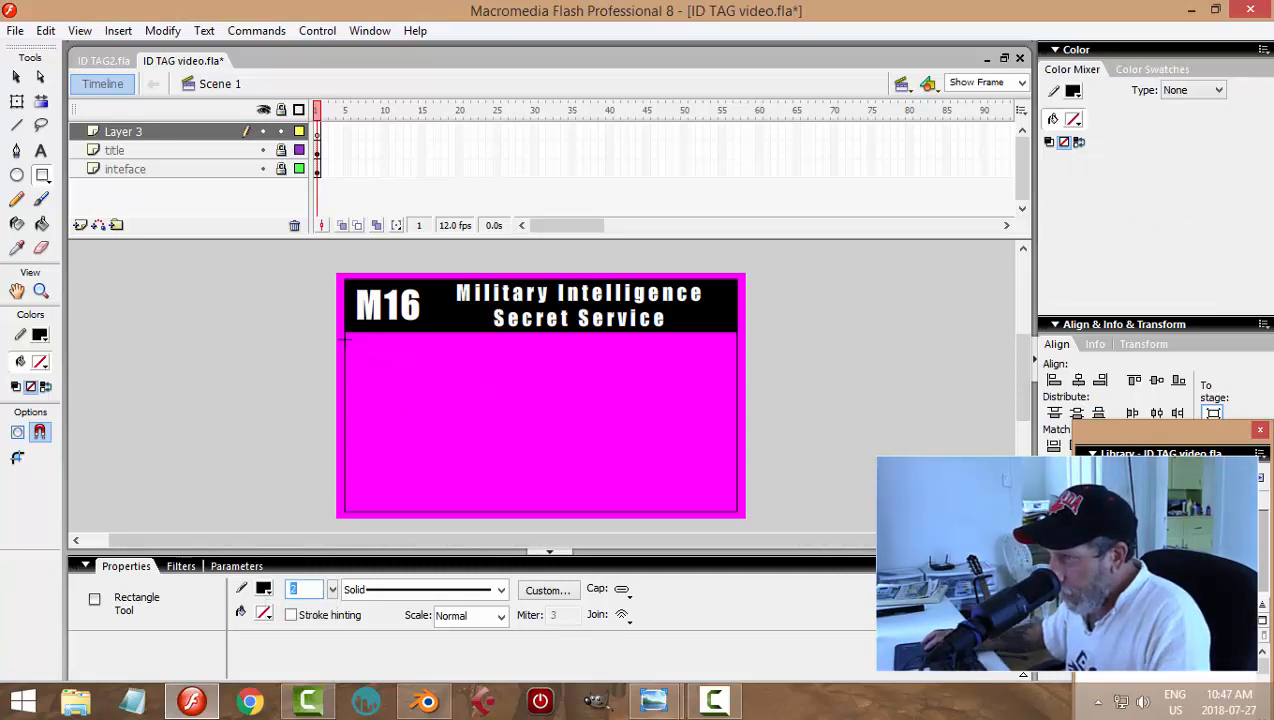
drag(406, 372, 494, 504)
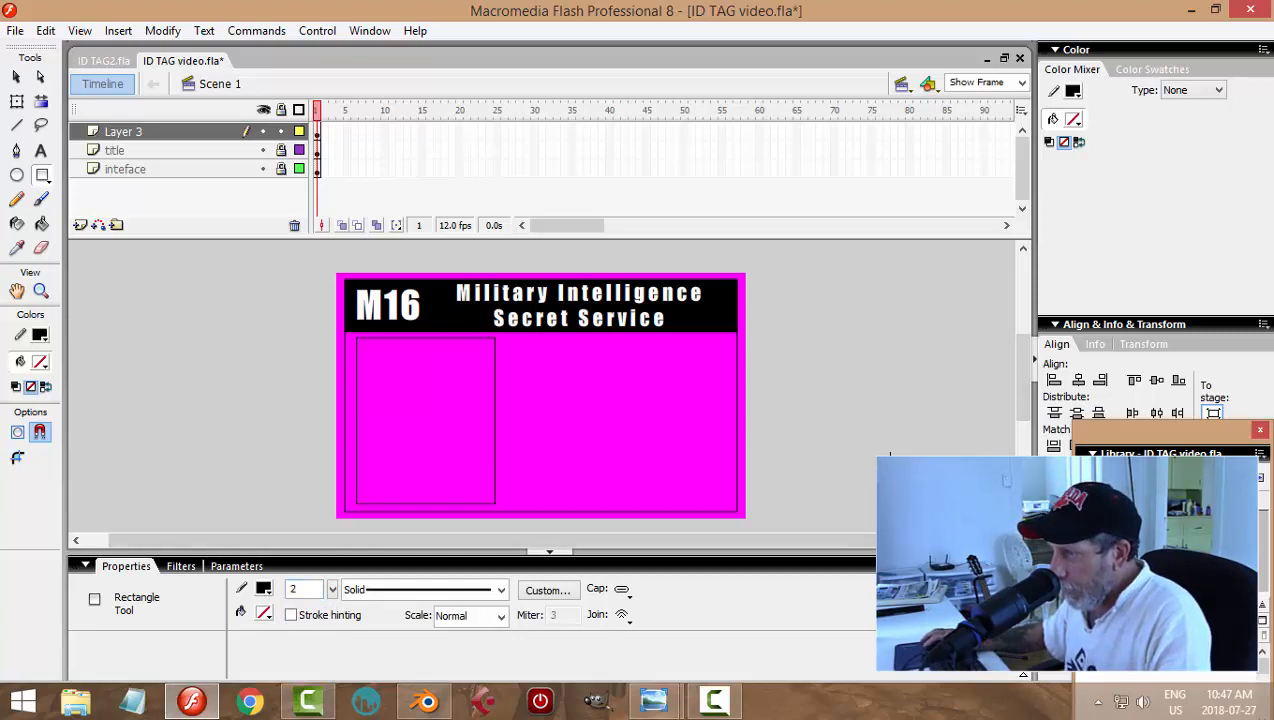
click(13, 78)
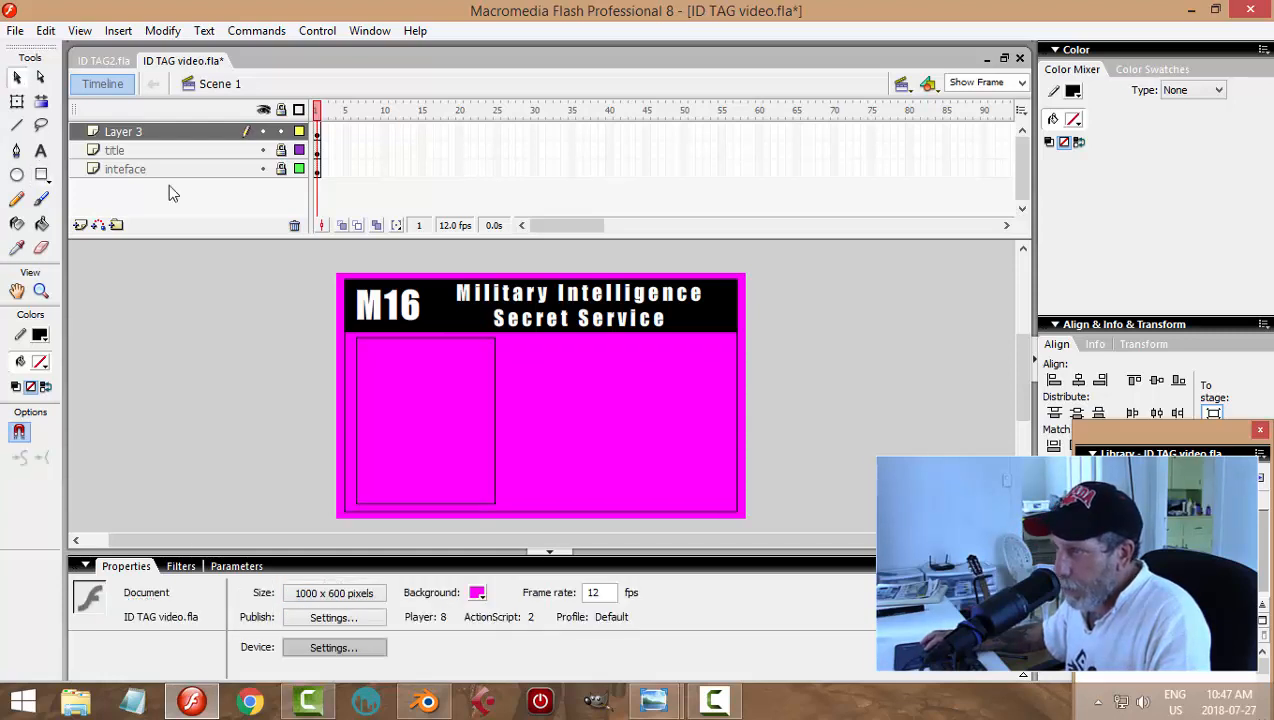
Step: Duplicate the rectangle outline to its right at about X 403, level with the original
double_click(434, 340)
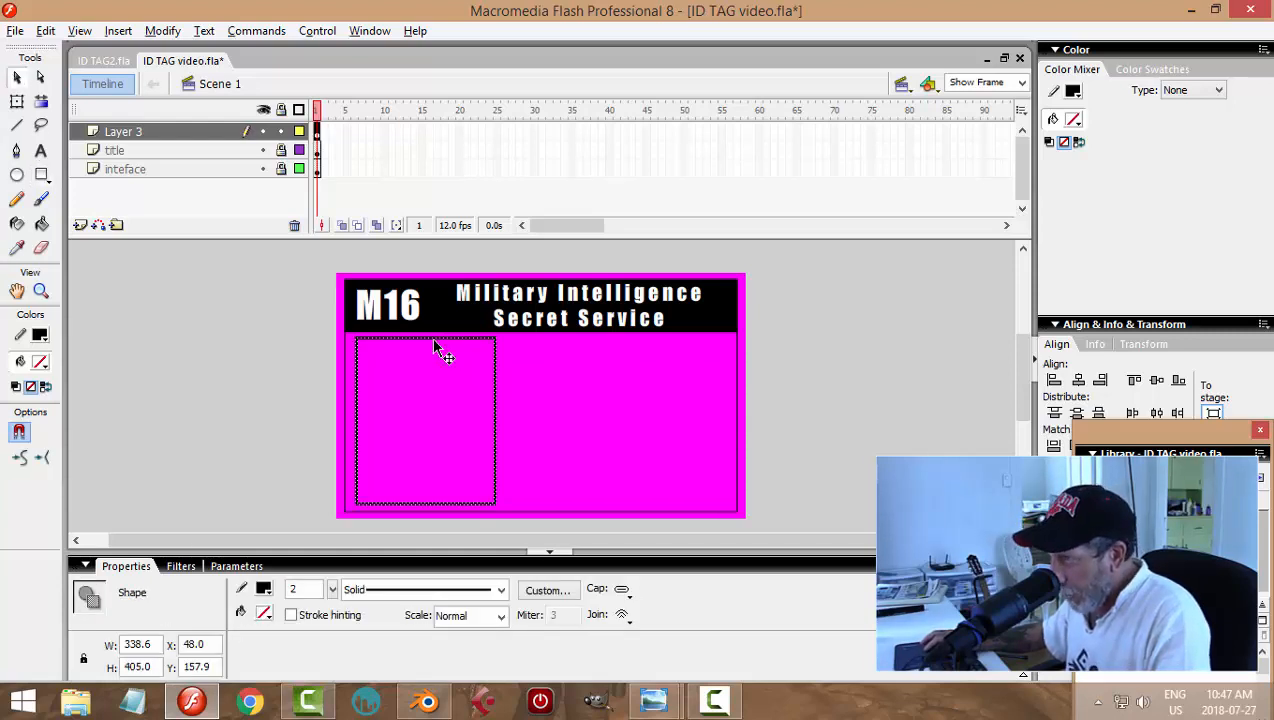
mouse_move(434, 345)
mouse_down()
mouse_move(552, 348)
mouse_move(582, 356)
mouse_move(585, 373)
mouse_up()
click(830, 384)
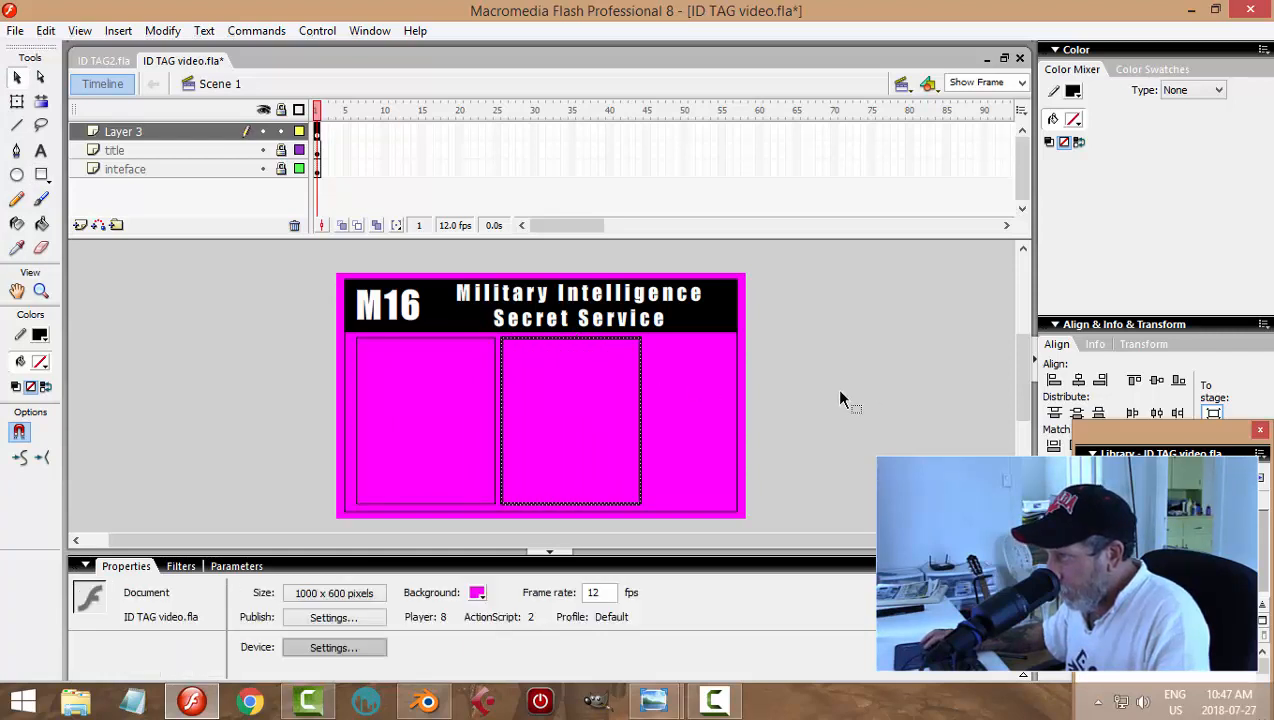
Step: Nudge the duplicated rectangle slightly further right to widen the gap between the two frames
double_click(540, 341)
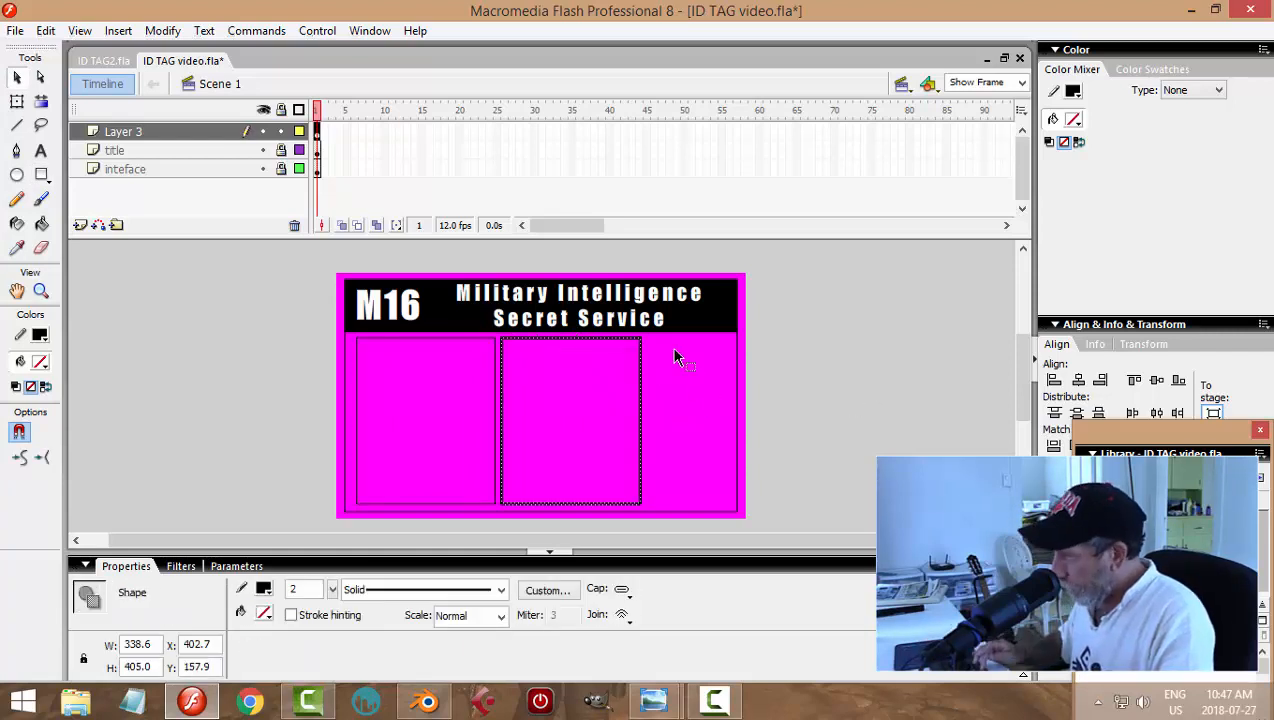
key(shift+Right)
key(shift+Right)
key(shift+Right)
click(762, 378)
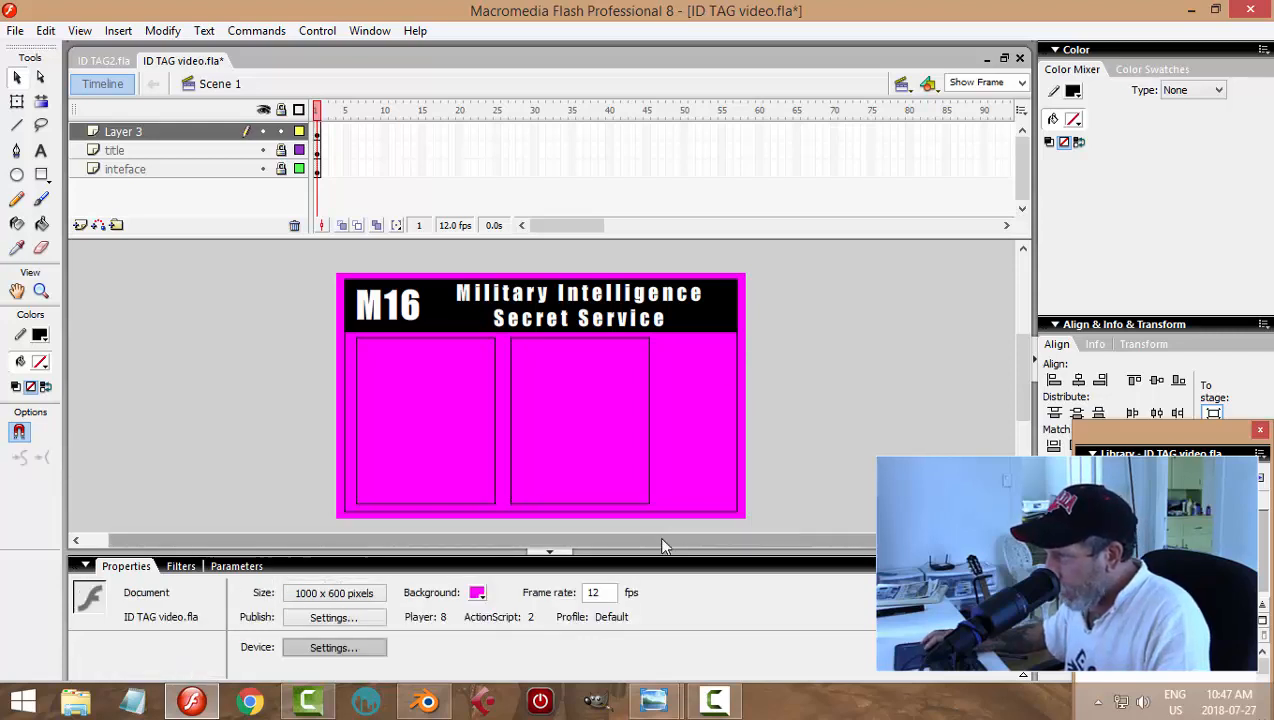
Step: Separate the right end of the second rectangle and shift it right to about X 848, just inside the card border
mouse_move(671, 512)
mouse_down()
mouse_move(606, 393)
mouse_move(601, 318)
mouse_up()
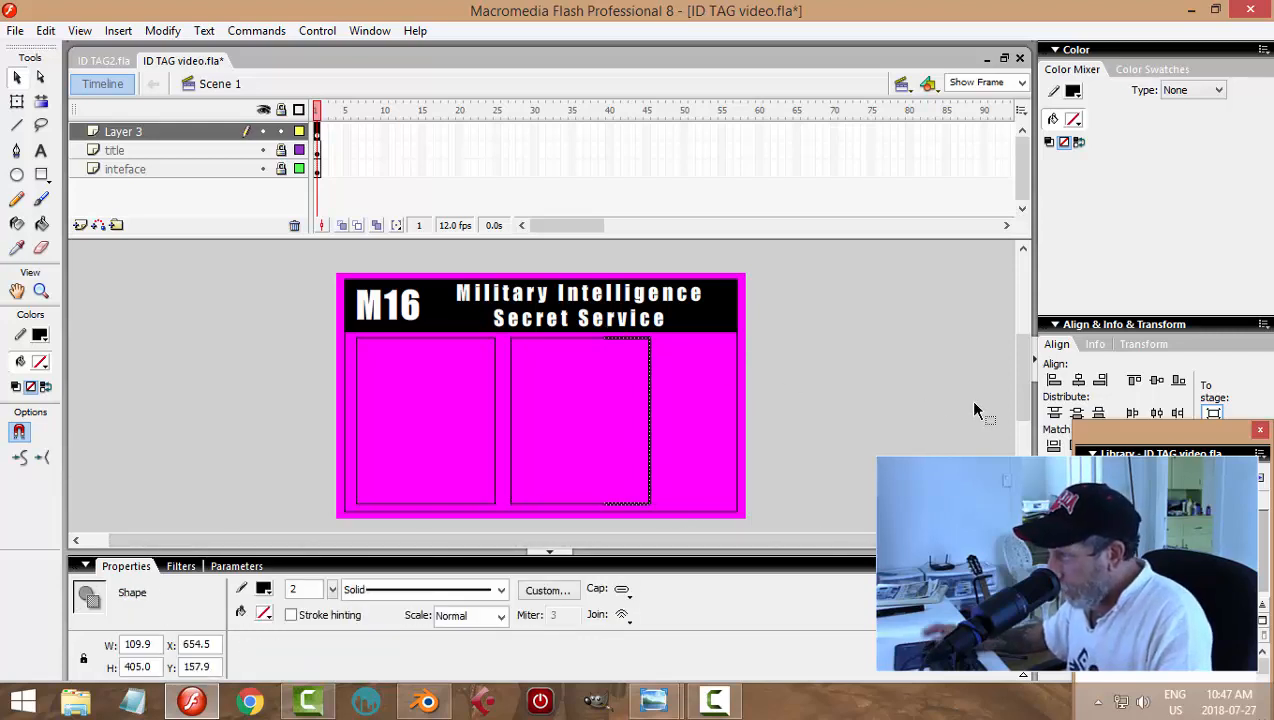
key(shift+Right)
key(shift+Right)
key(shift+Right)
key(shift+Right)
key(shift+Right)
key(shift+Right)
key(shift+Right)
key(shift+Right)
key(shift+Right)
key(shift+Right)
key(shift+Right)
key(shift+Right)
key(shift+Right)
key(shift+Right)
key(shift+Right)
key(shift+Right)
key(shift+Right)
key(shift+Right)
key(shift+Right)
key(shift+Right)
key(shift+Right)
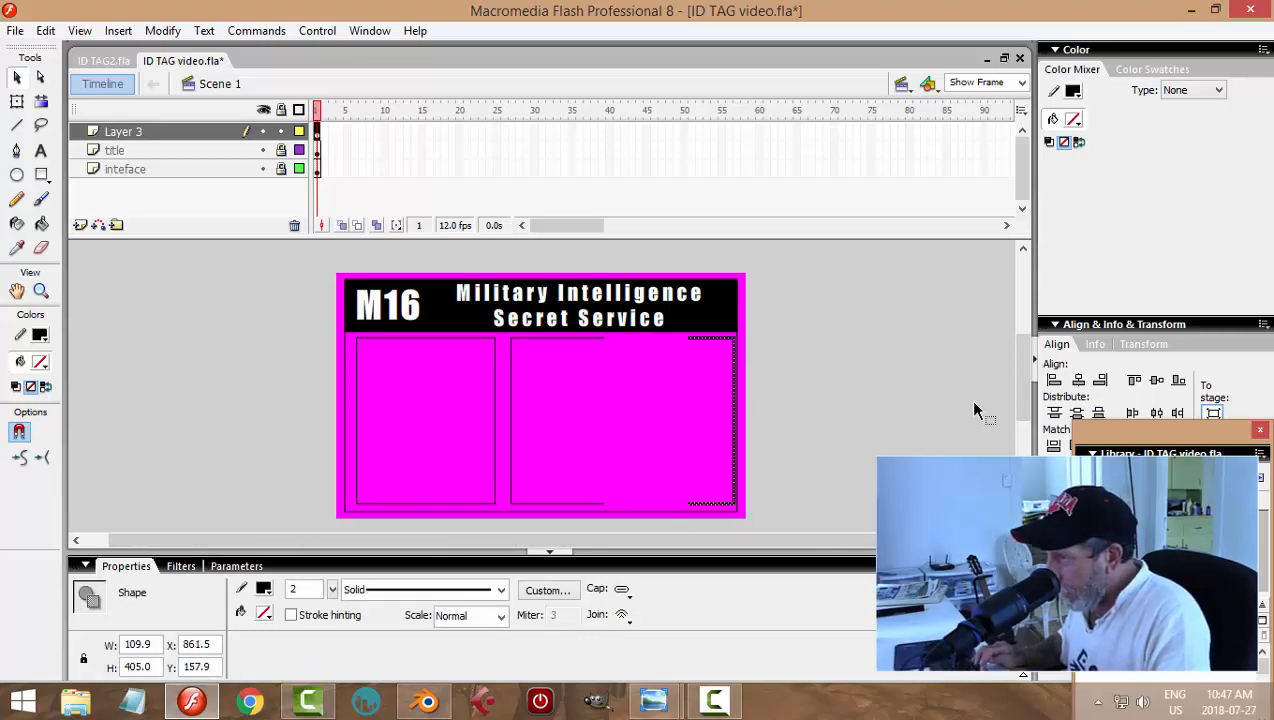
key(Left)
key(Left)
key(Left)
key(Left)
key(Left)
key(Left)
key(Left)
key(Left)
key(Left)
key(Left)
key(Left)
key(Left)
key(Left)
key(Left)
key(Left)
key(Left)
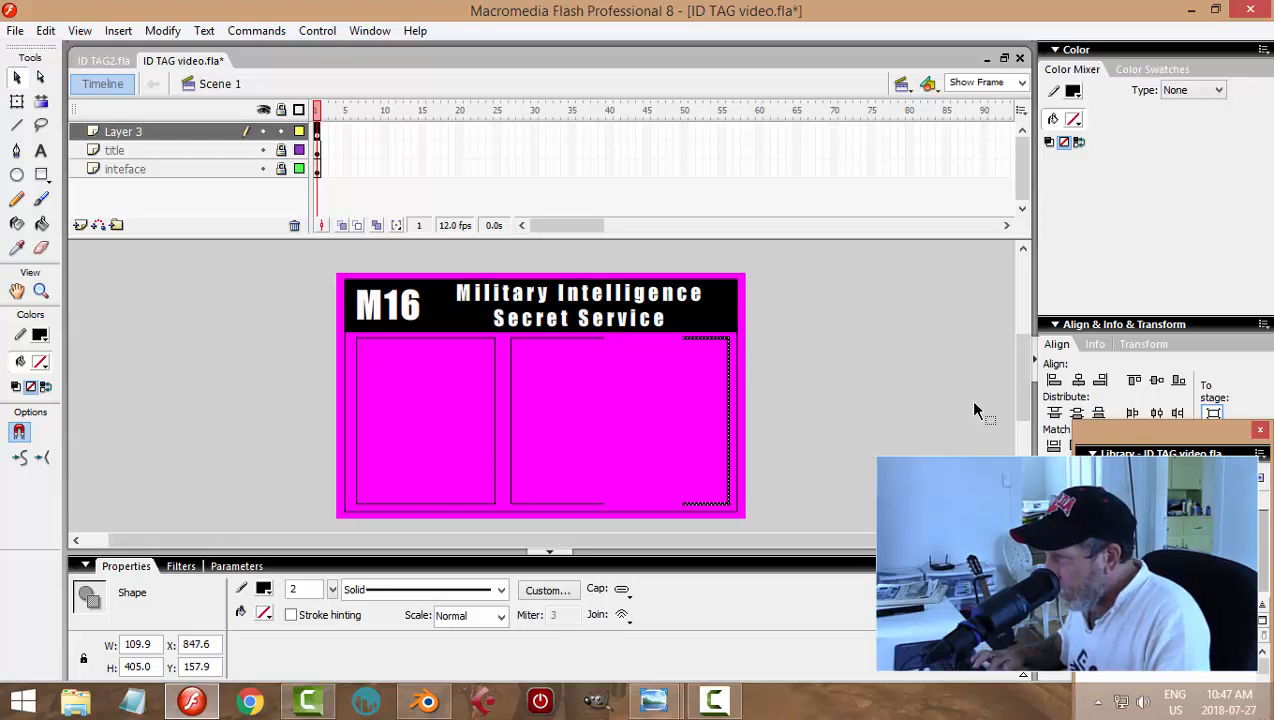
click(817, 394)
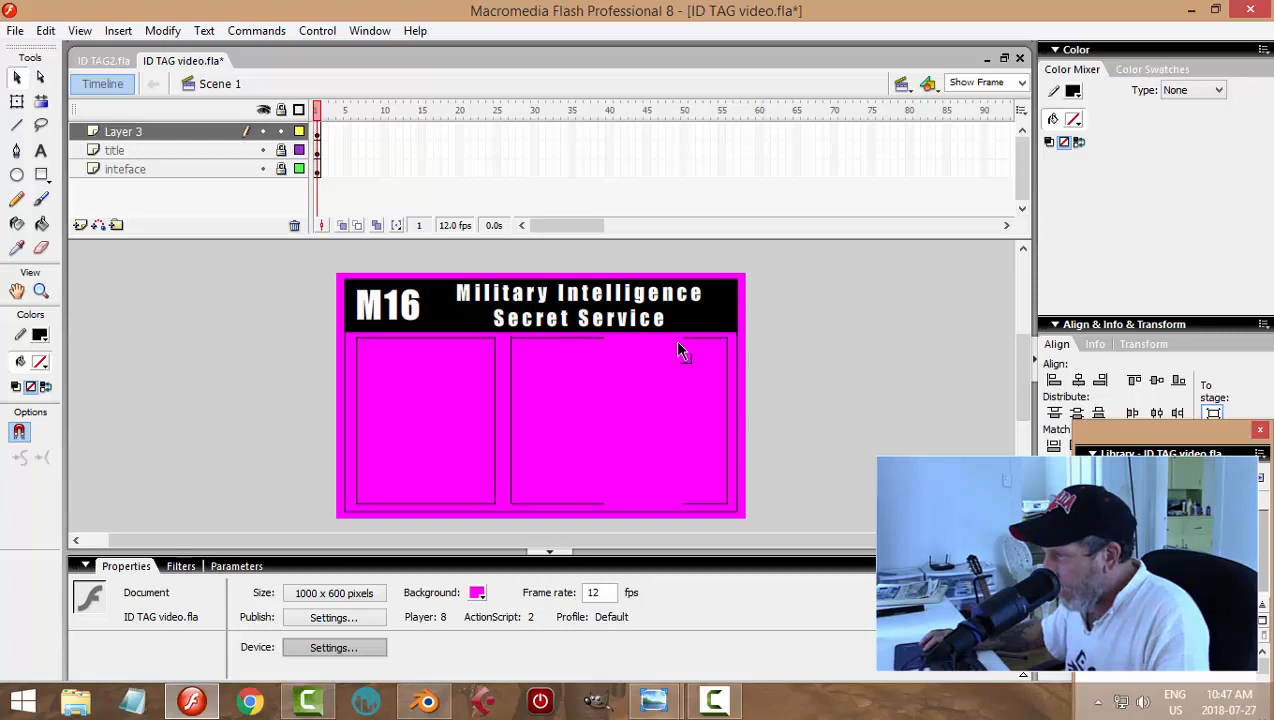
Step: Close the gaps in the second frame's upper and lower edges to complete the wide rectangle
drag(603, 507, 684, 508)
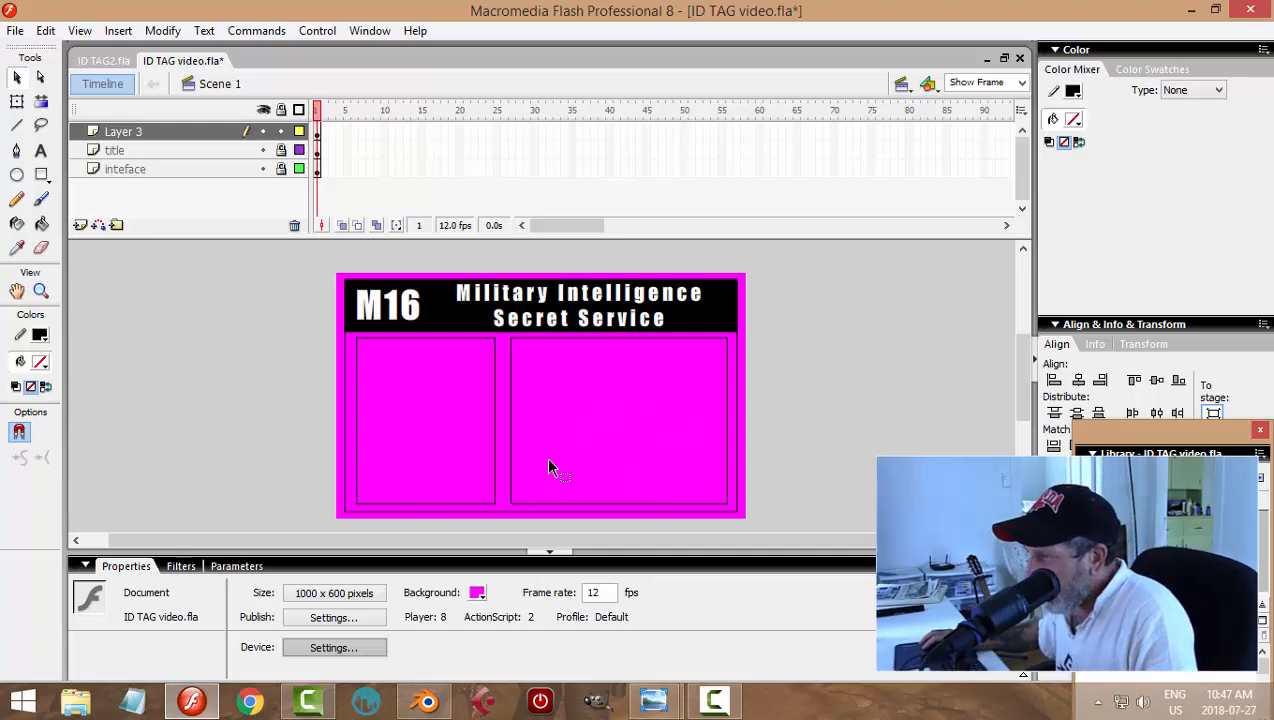
click(656, 704)
mouse_move(540, 636)
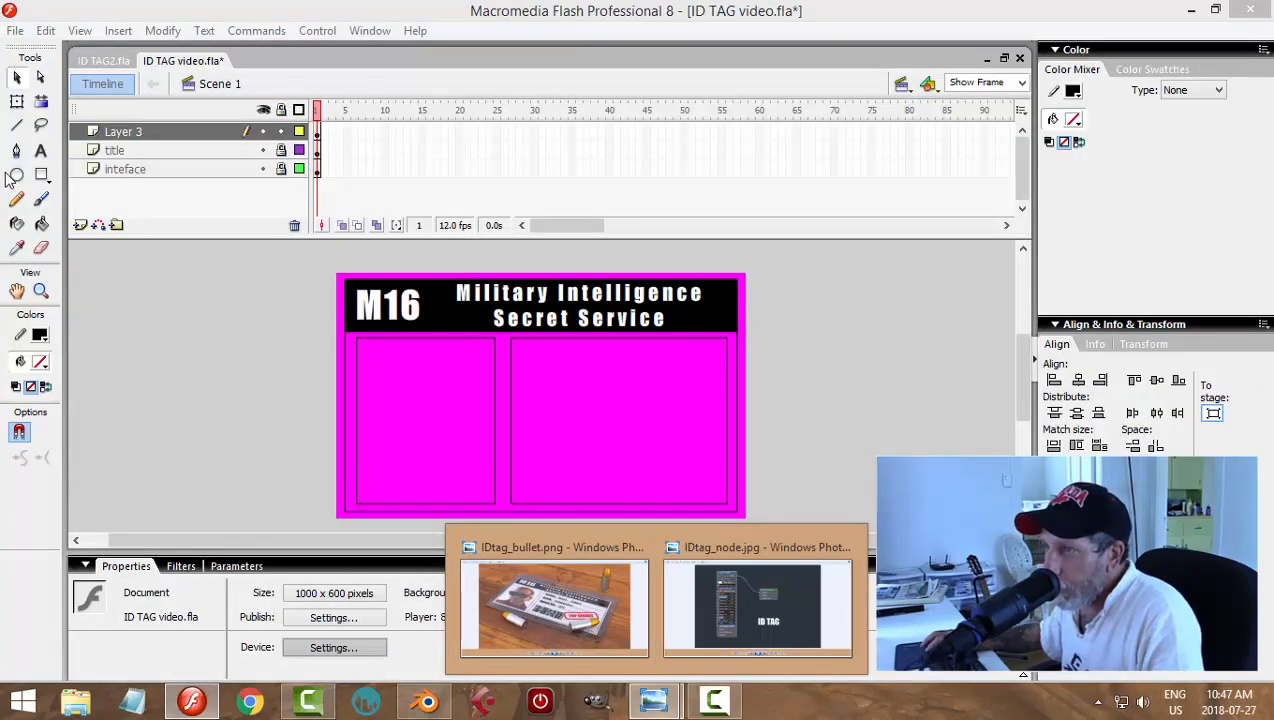
Step: Rename the frames' layer to "boxes" and lock it
click(41, 152)
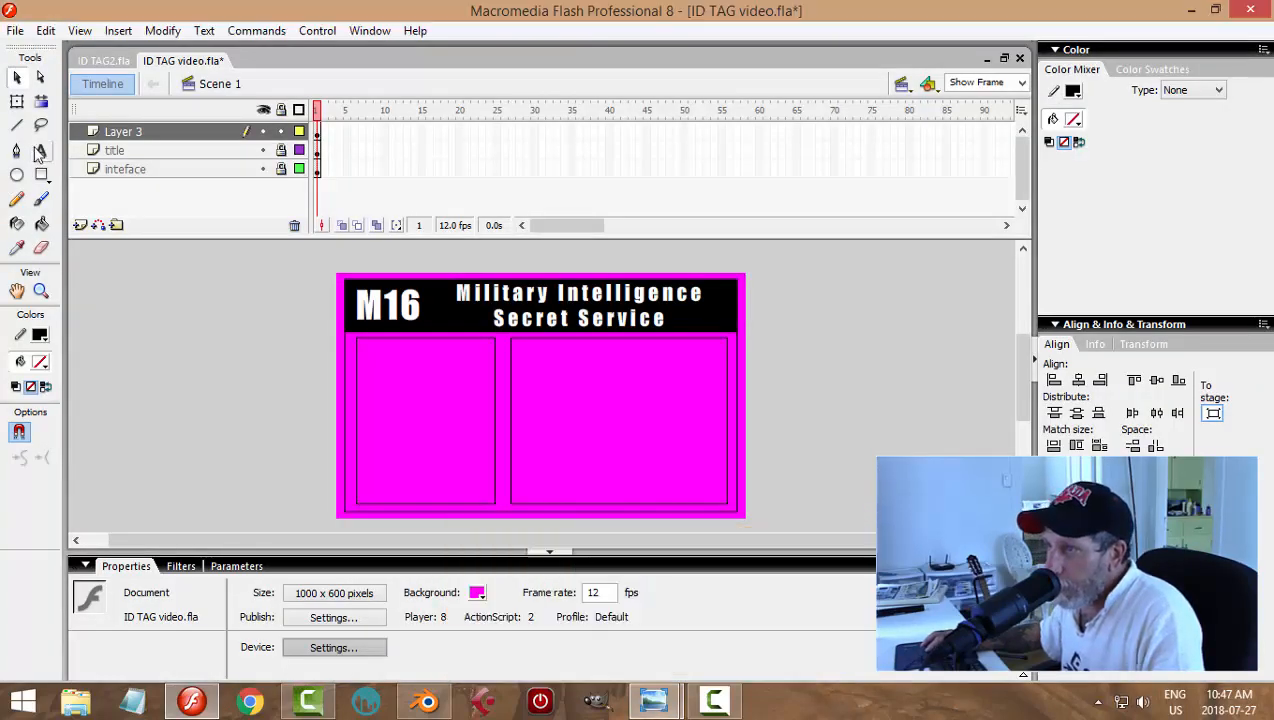
double_click(144, 132)
text(boxes)
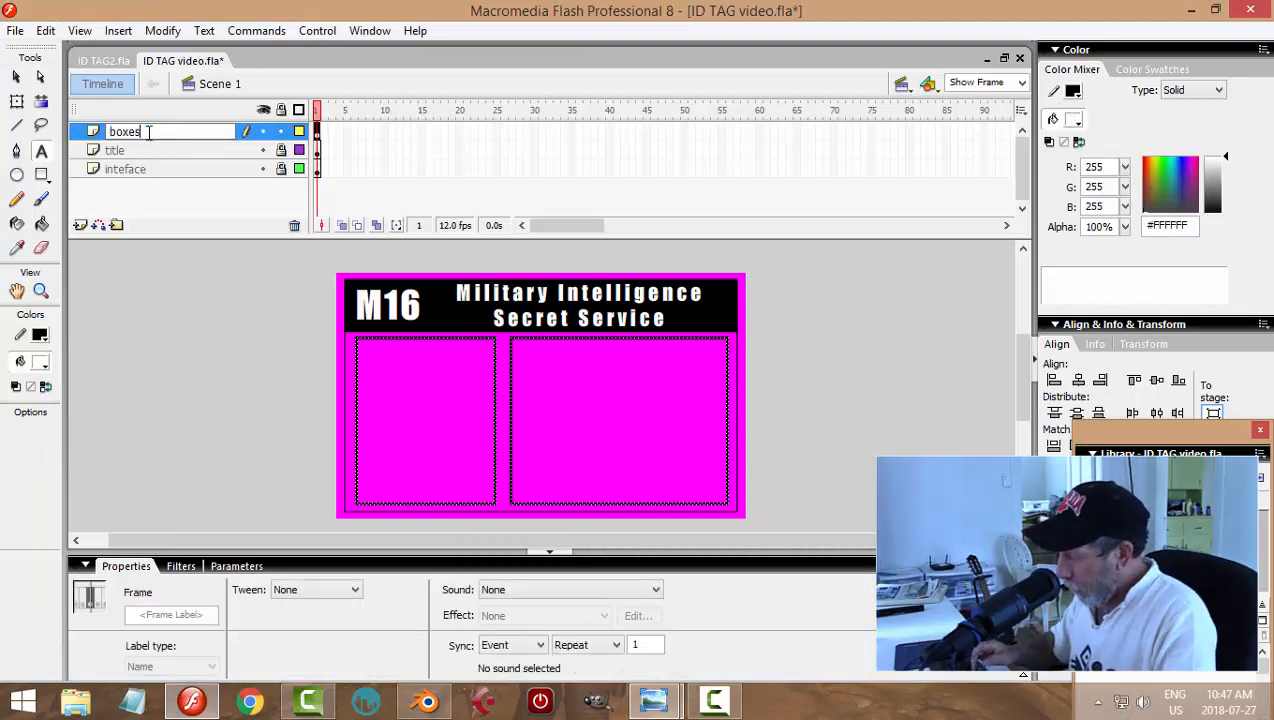
key(Return)
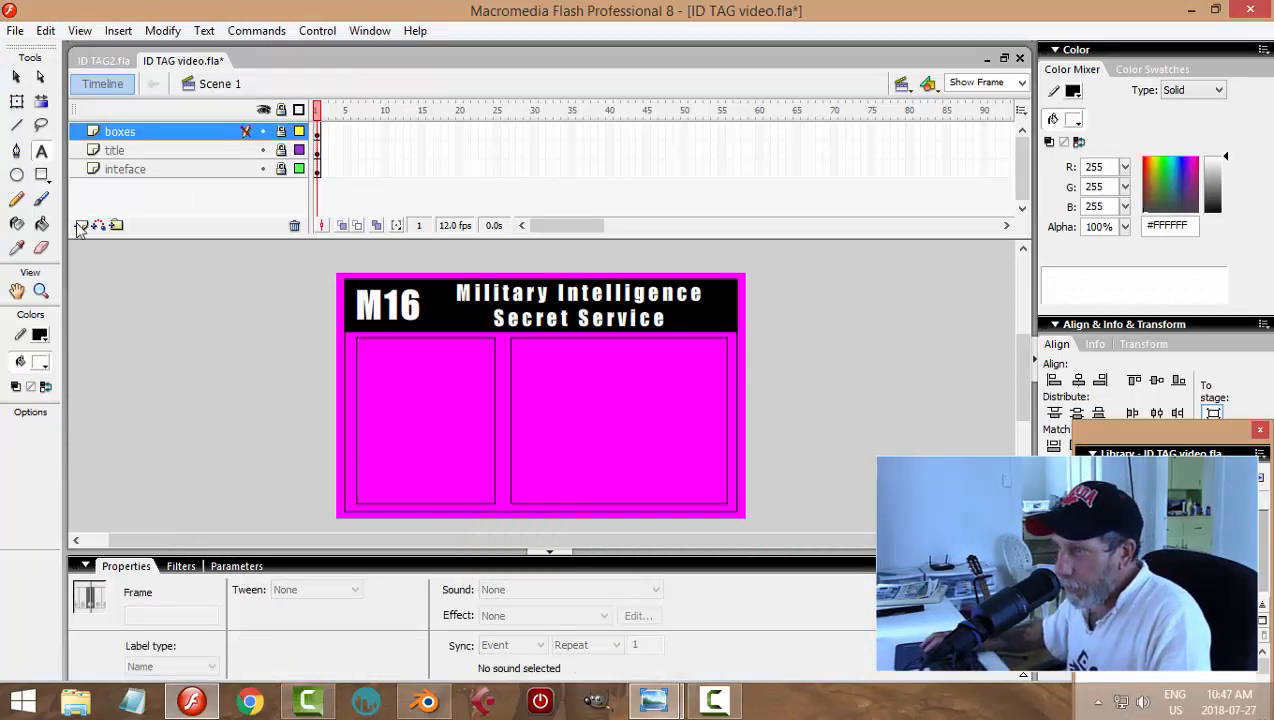
Step: On a new layer above boxes, add the text "Name:" near the second frame's upper-left corner
click(81, 226)
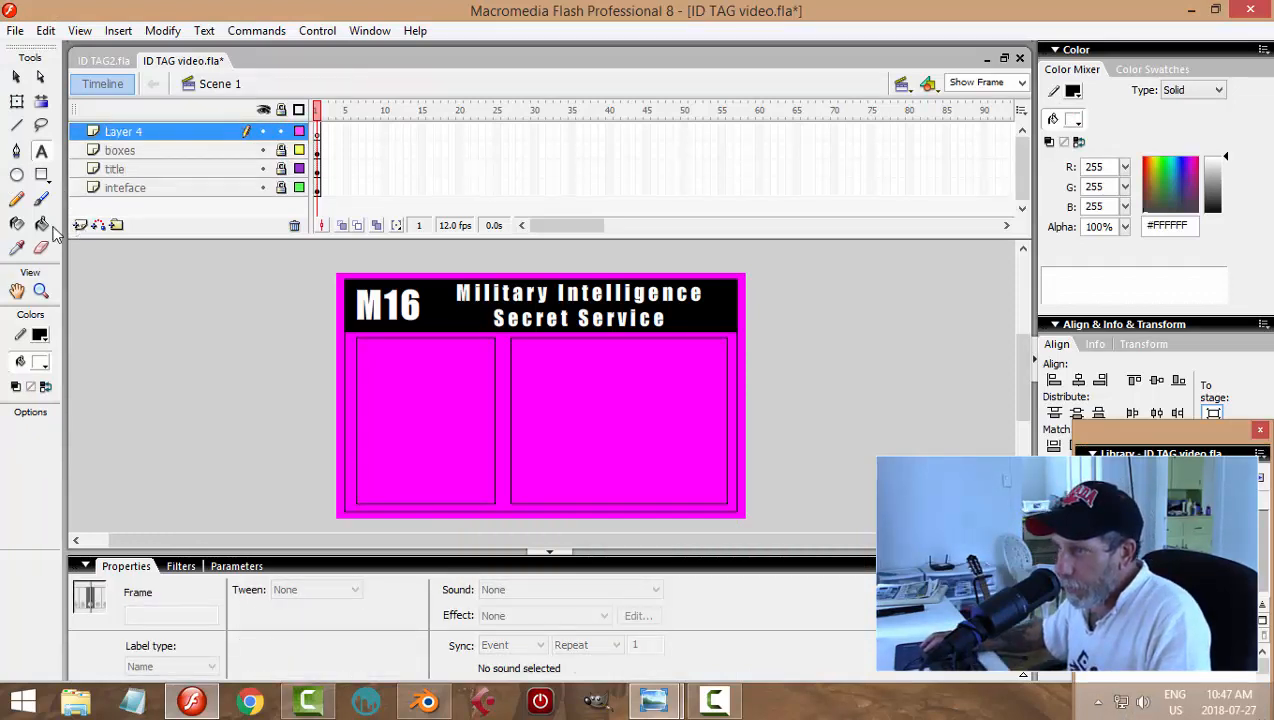
click(520, 346)
text(N)
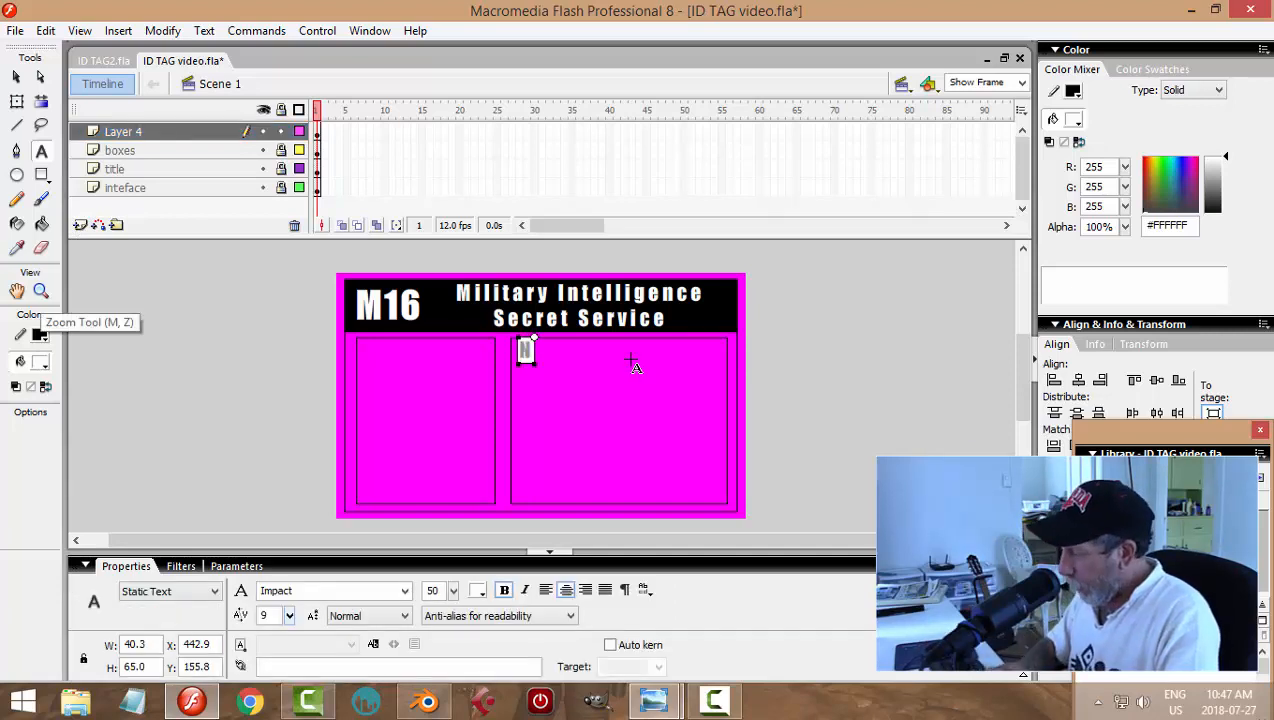
text(ame:)
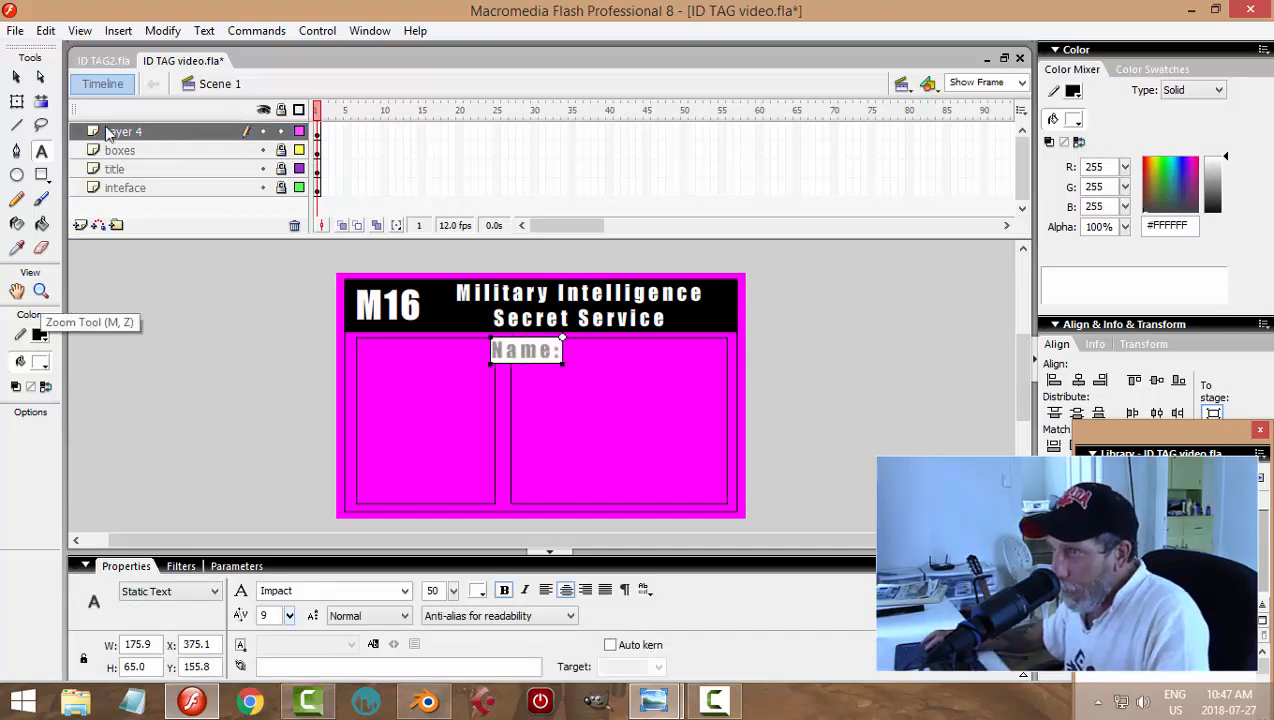
text(v)
Step: Set the "Name:" text's letter spacing to 0 and its colour to black
drag(277, 618, 228, 621)
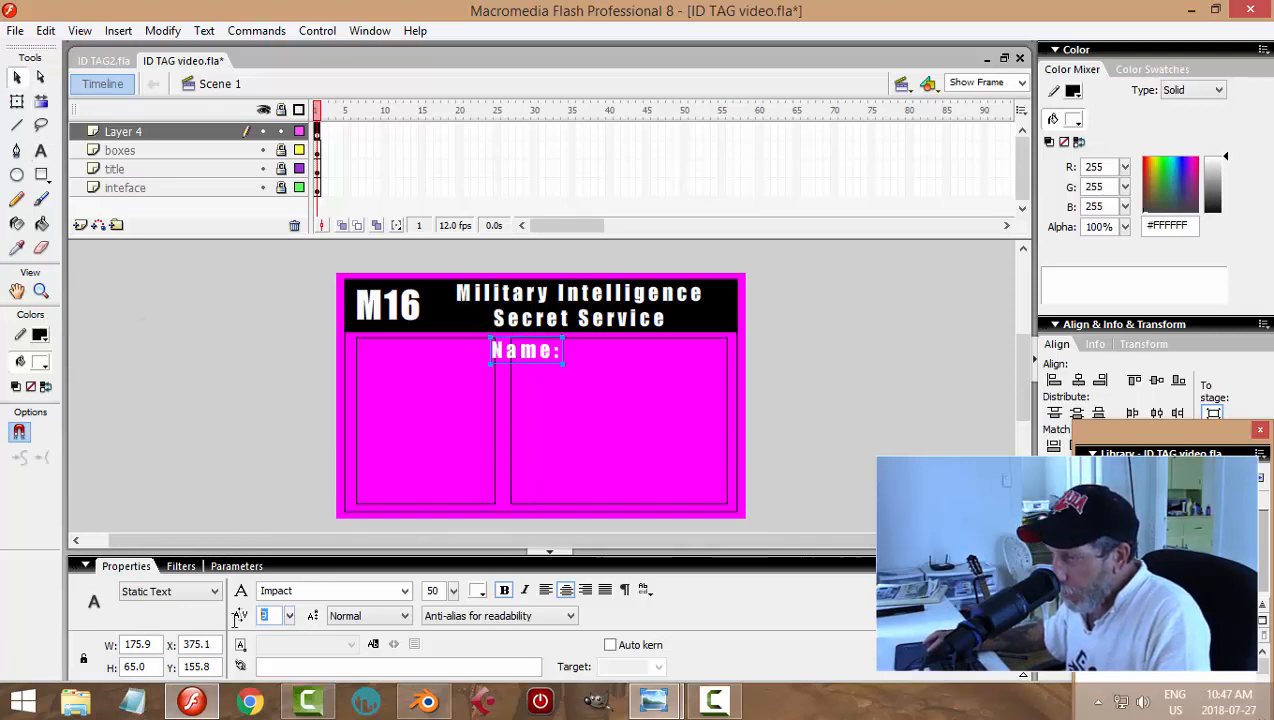
text(0)
key(Return)
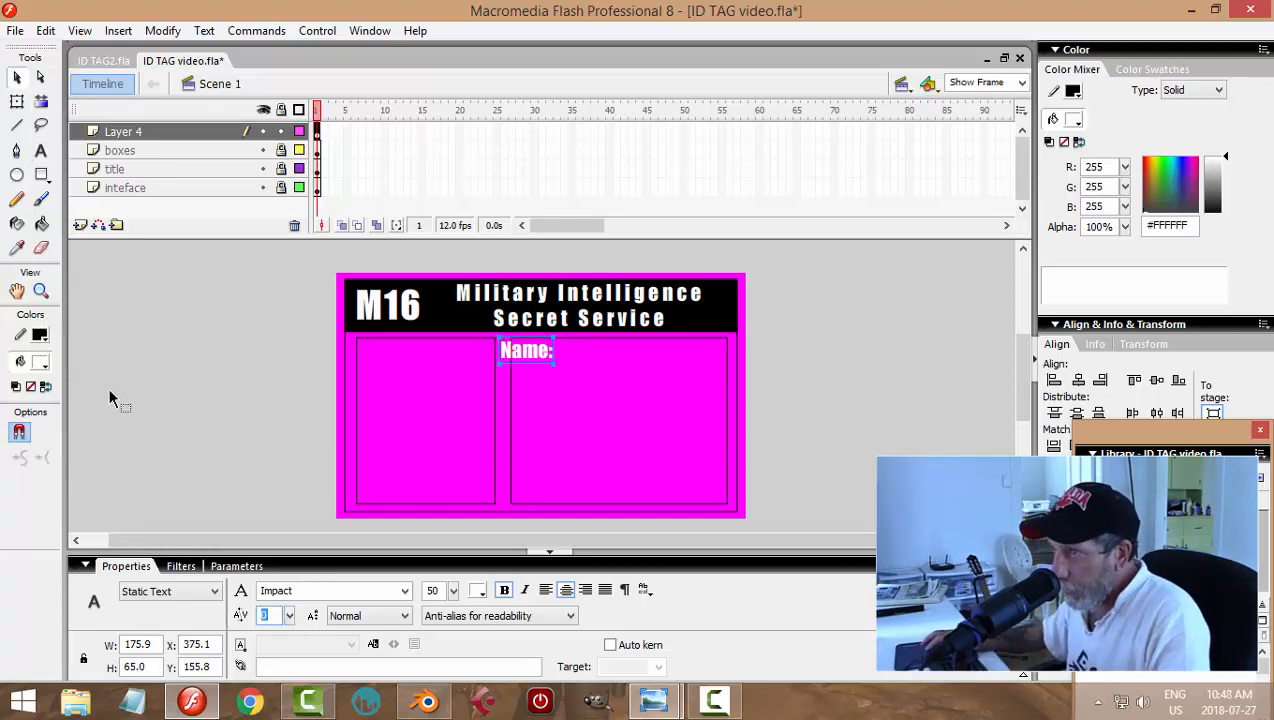
click(476, 591)
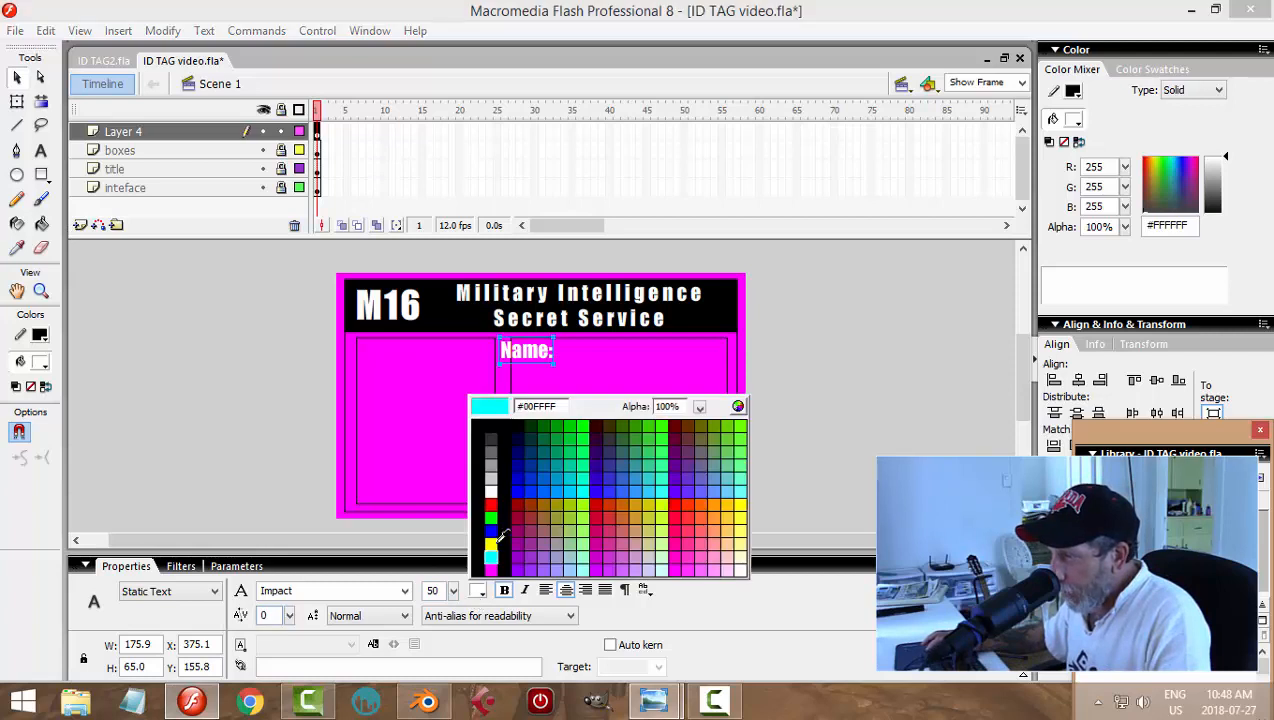
click(487, 413)
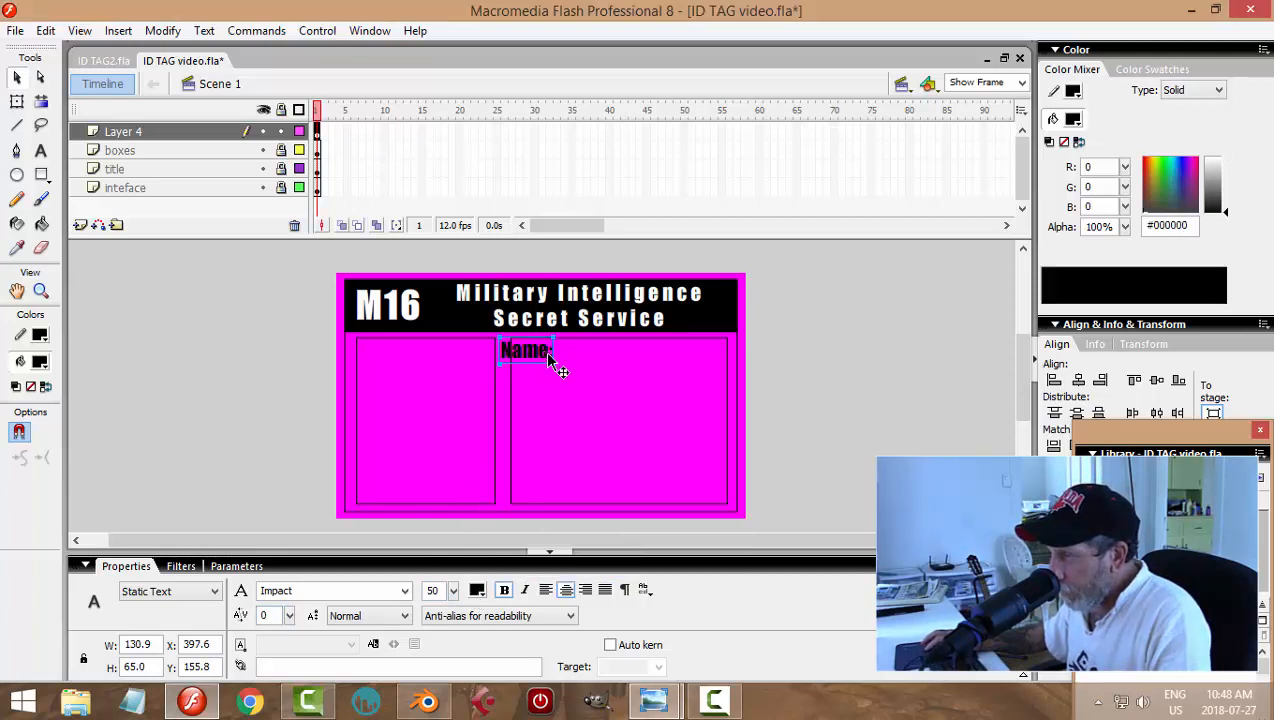
Step: Move the "Name:" text inside the second frame to about X 439, Y 172, and lock its layer
drag(566, 366, 582, 373)
click(283, 133)
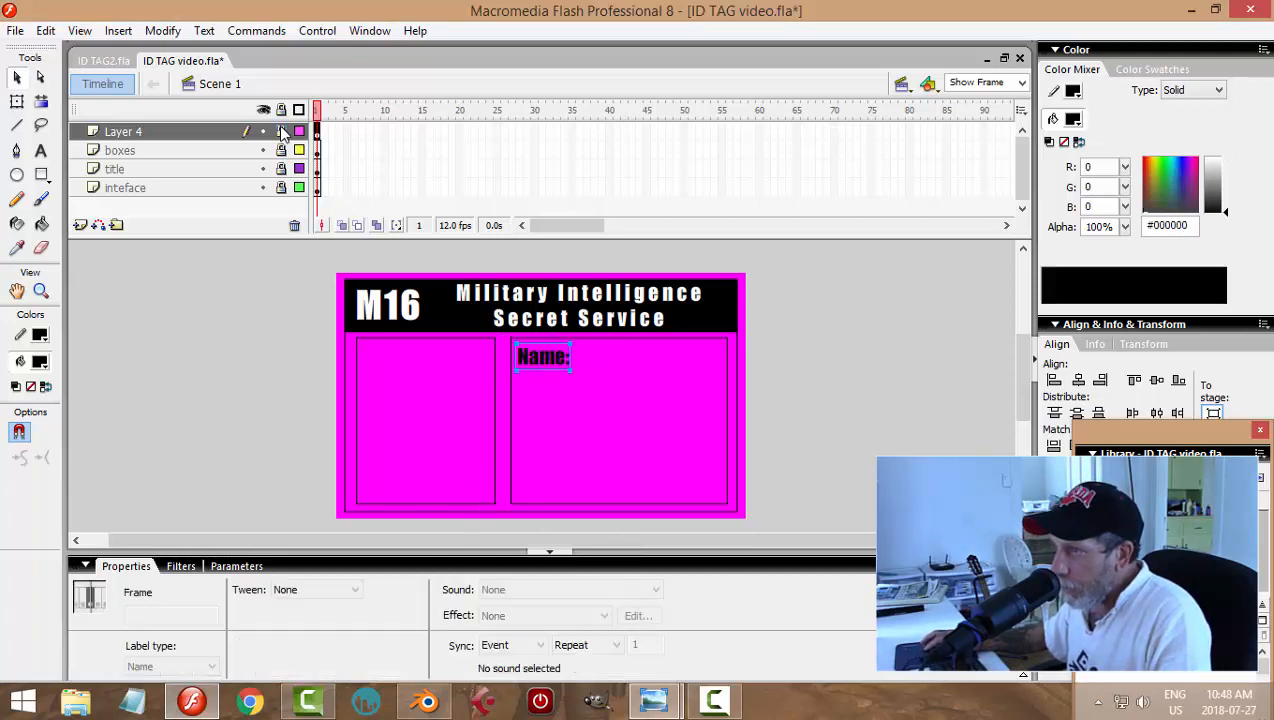
Step: Fill both frames on the boxes layer with white (#FFFFFF) and lock that layer
click(225, 153)
click(806, 382)
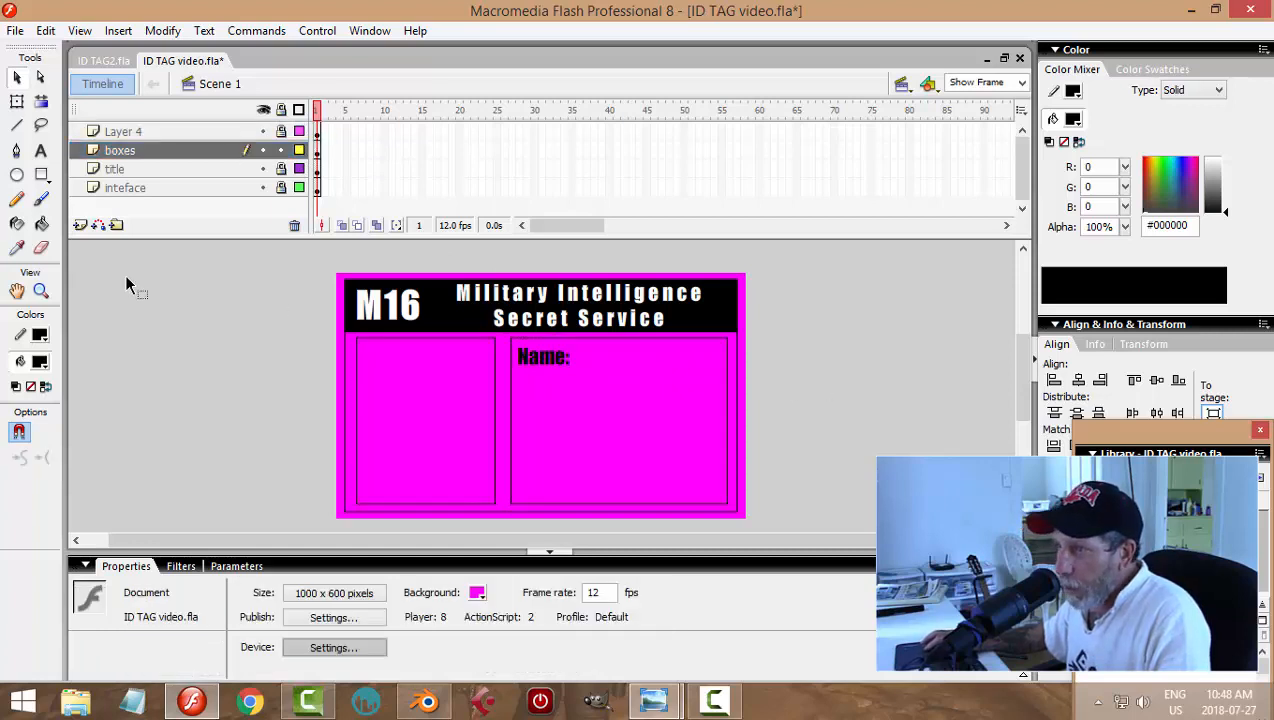
click(41, 225)
click(40, 361)
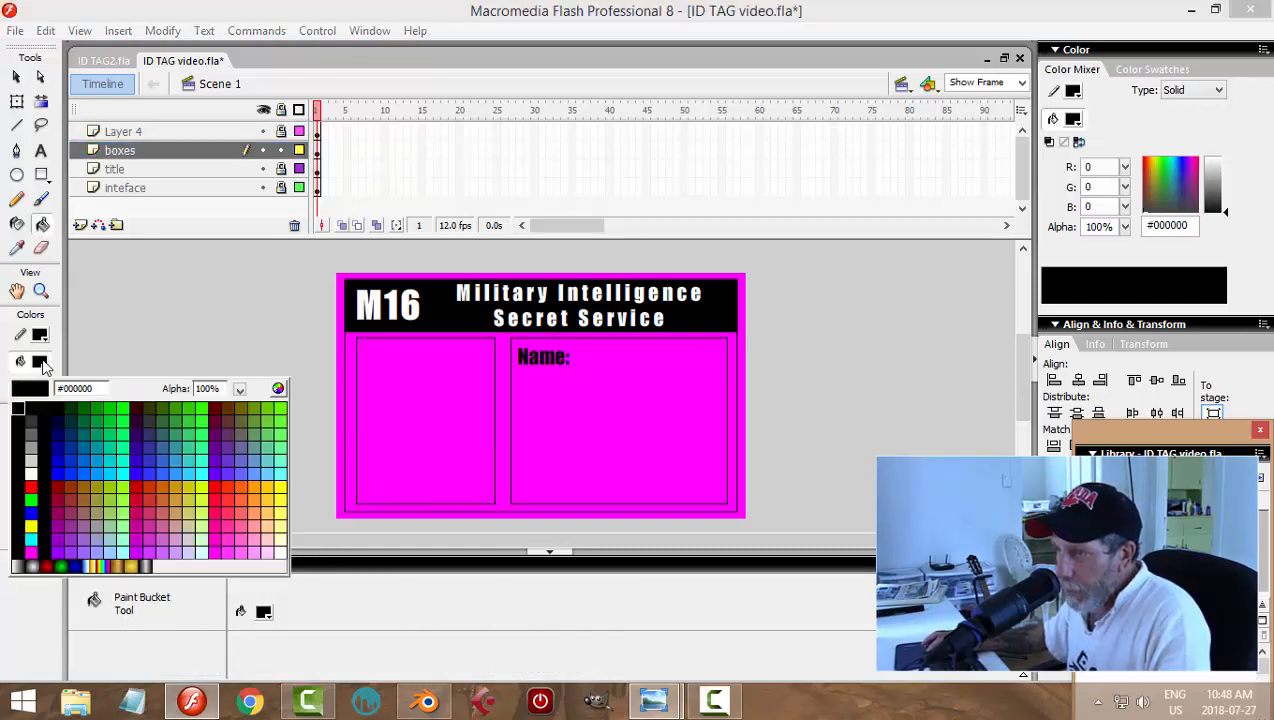
click(37, 468)
click(393, 416)
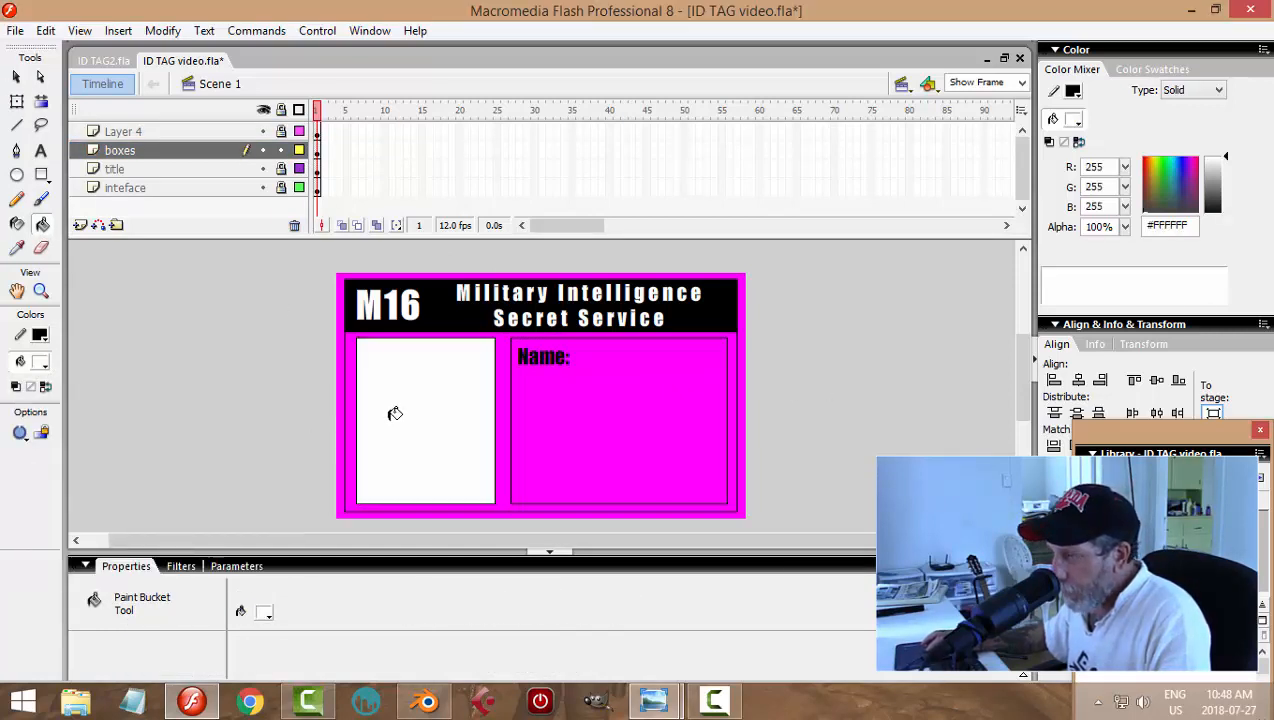
click(591, 419)
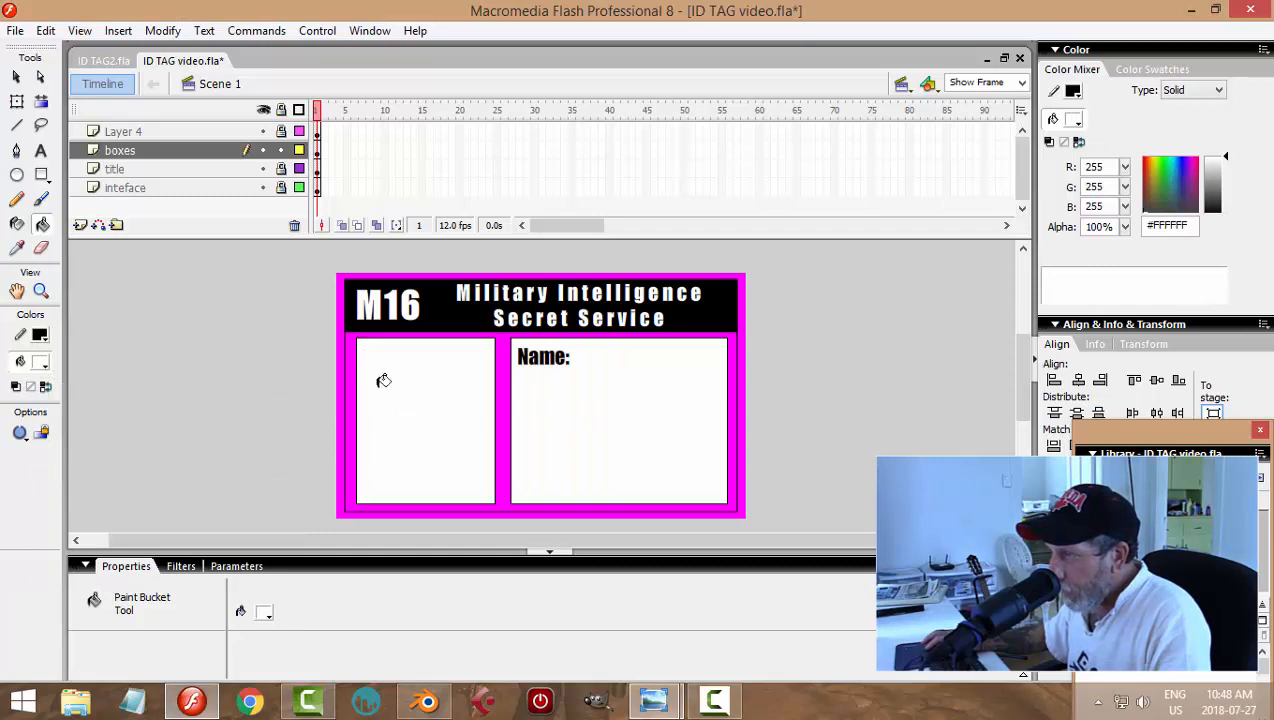
click(280, 150)
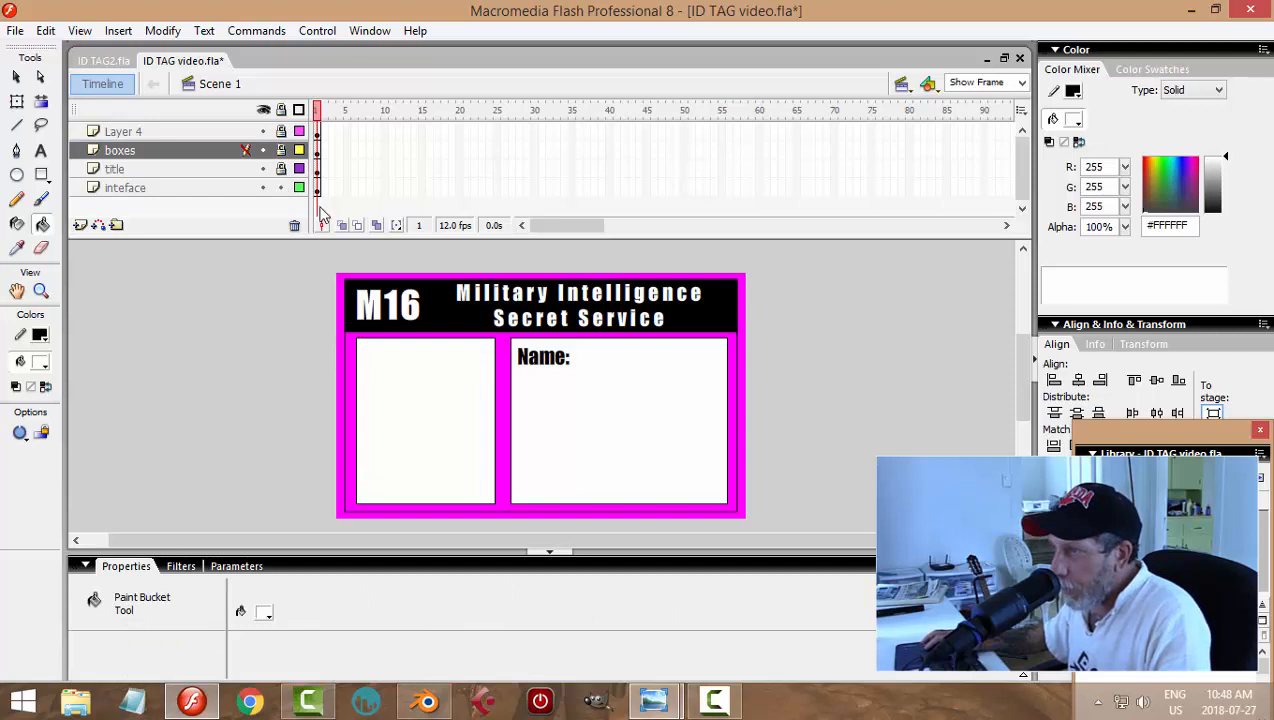
Step: Fill the card area around the frames with white on the inteface layer and lock that layer
click(199, 190)
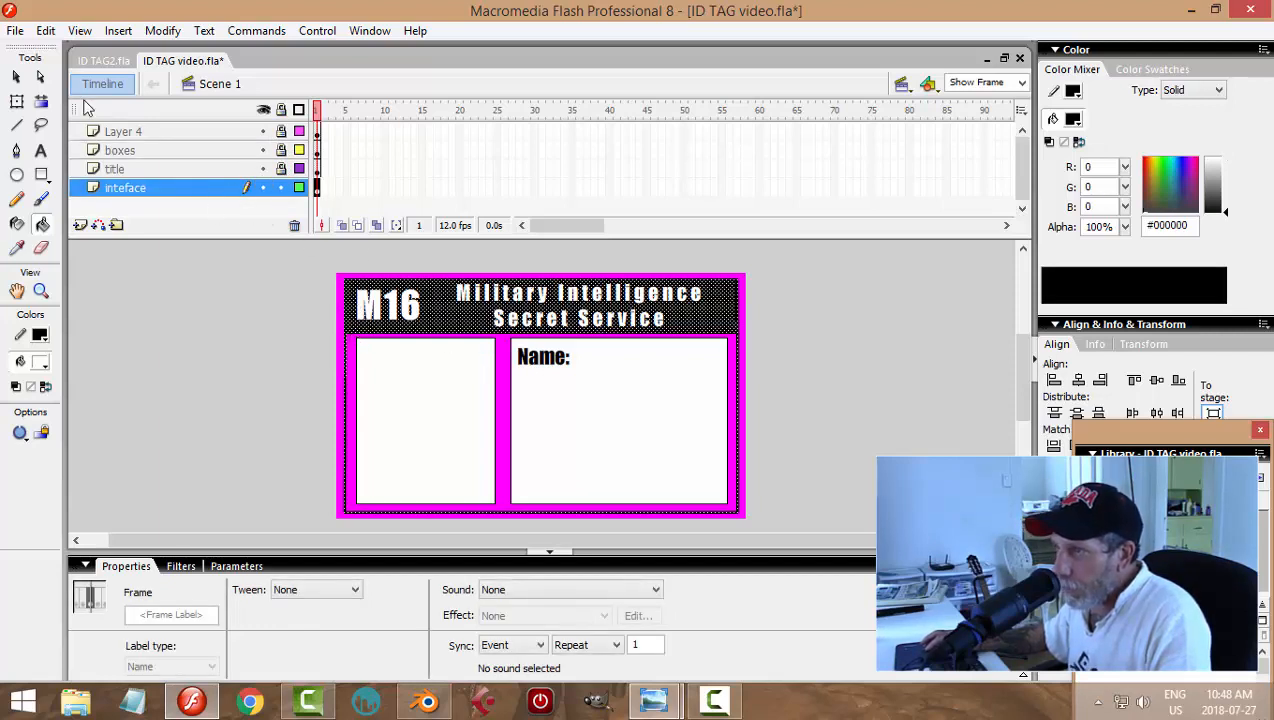
click(18, 78)
click(190, 279)
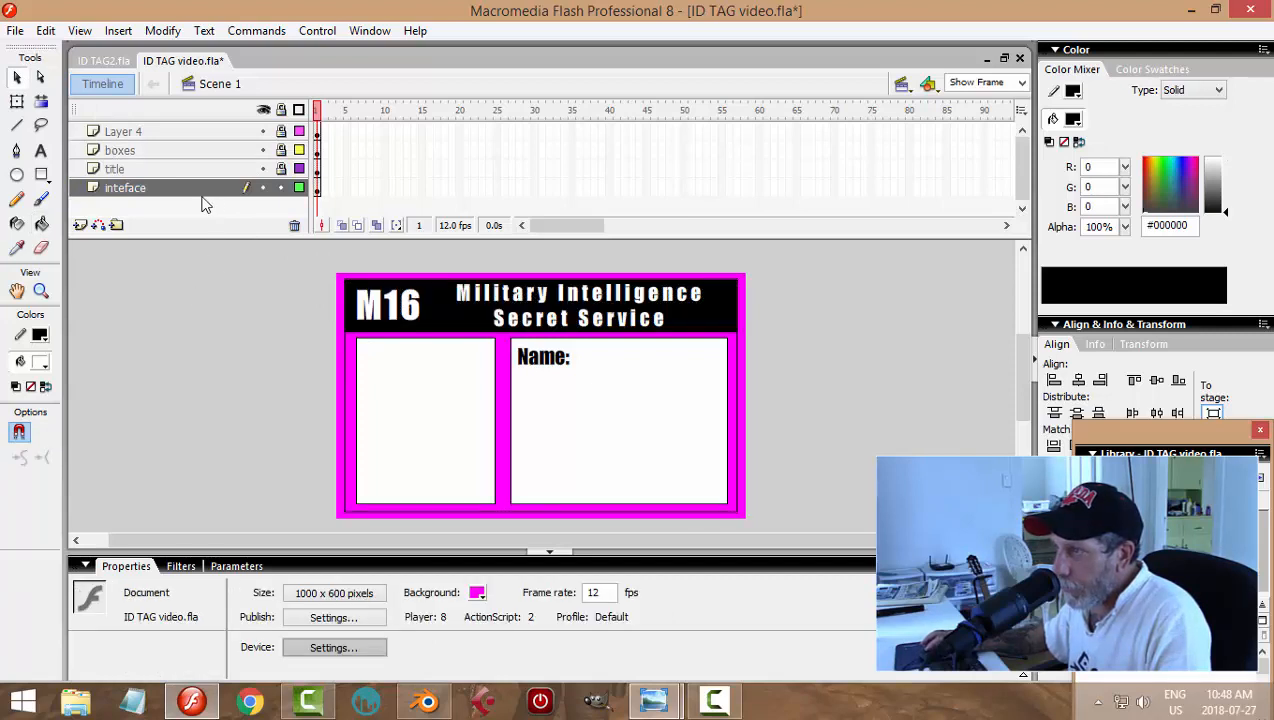
click(41, 224)
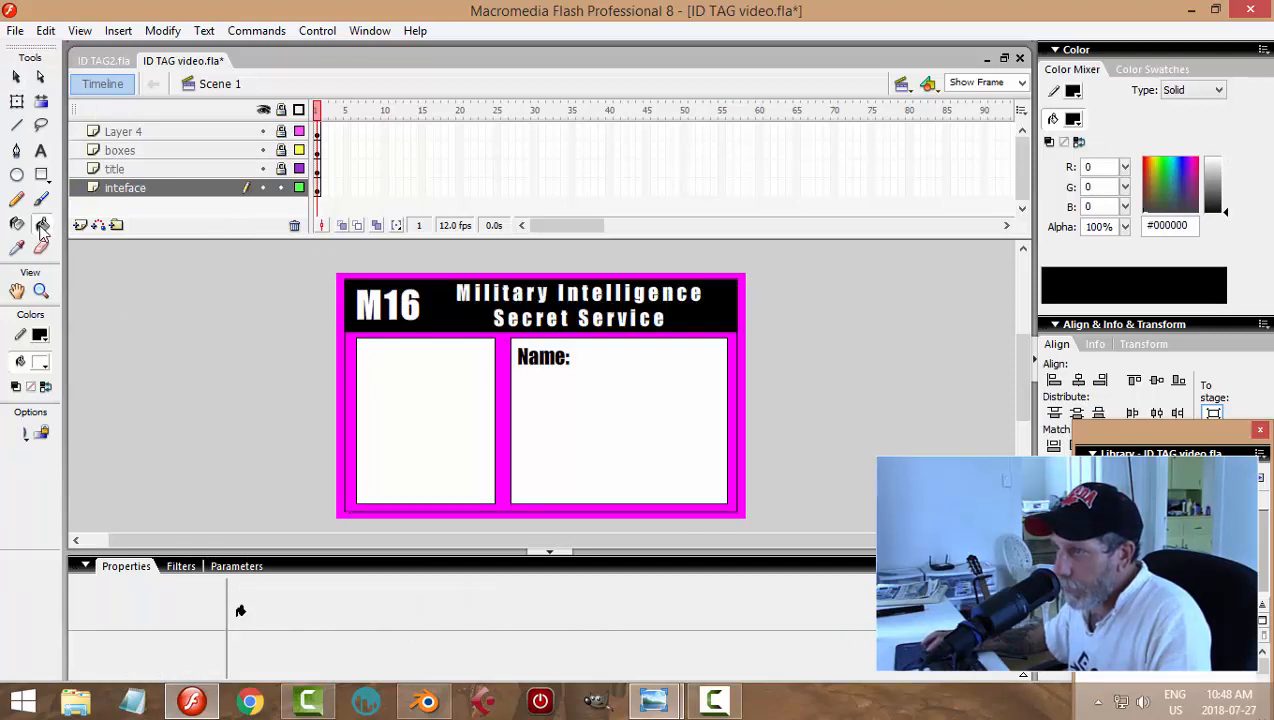
click(352, 499)
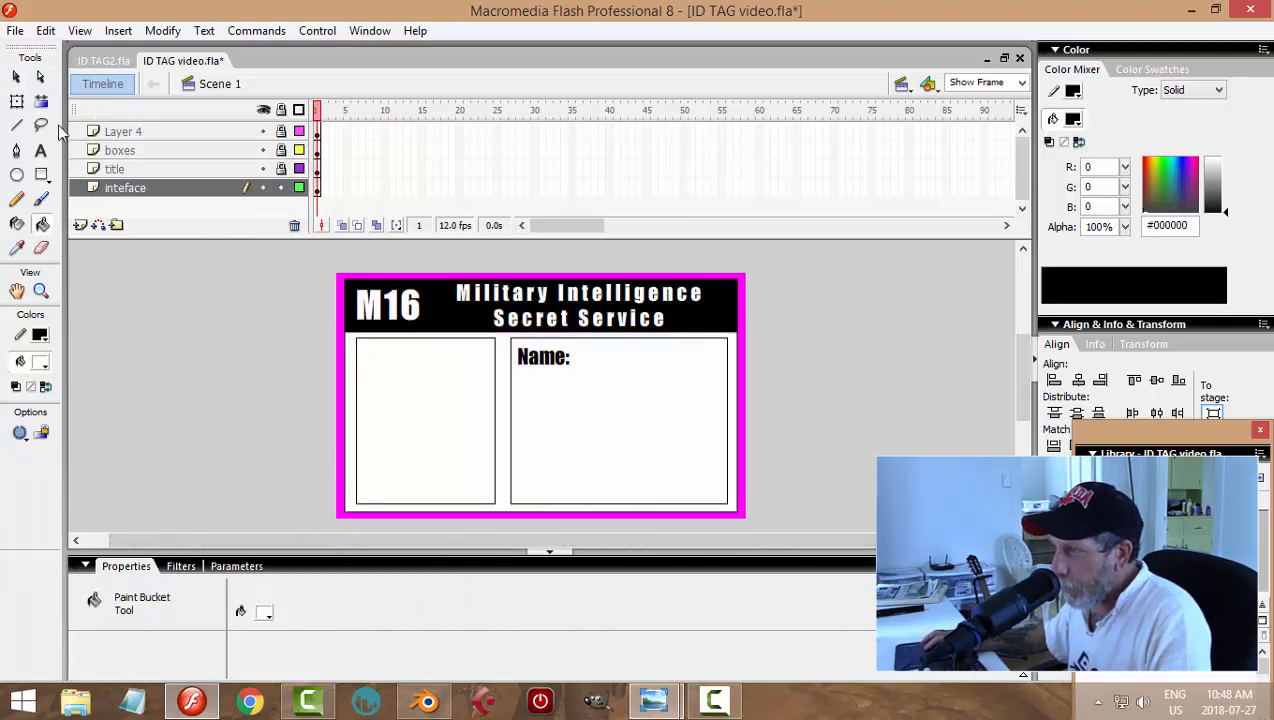
click(16, 77)
click(283, 187)
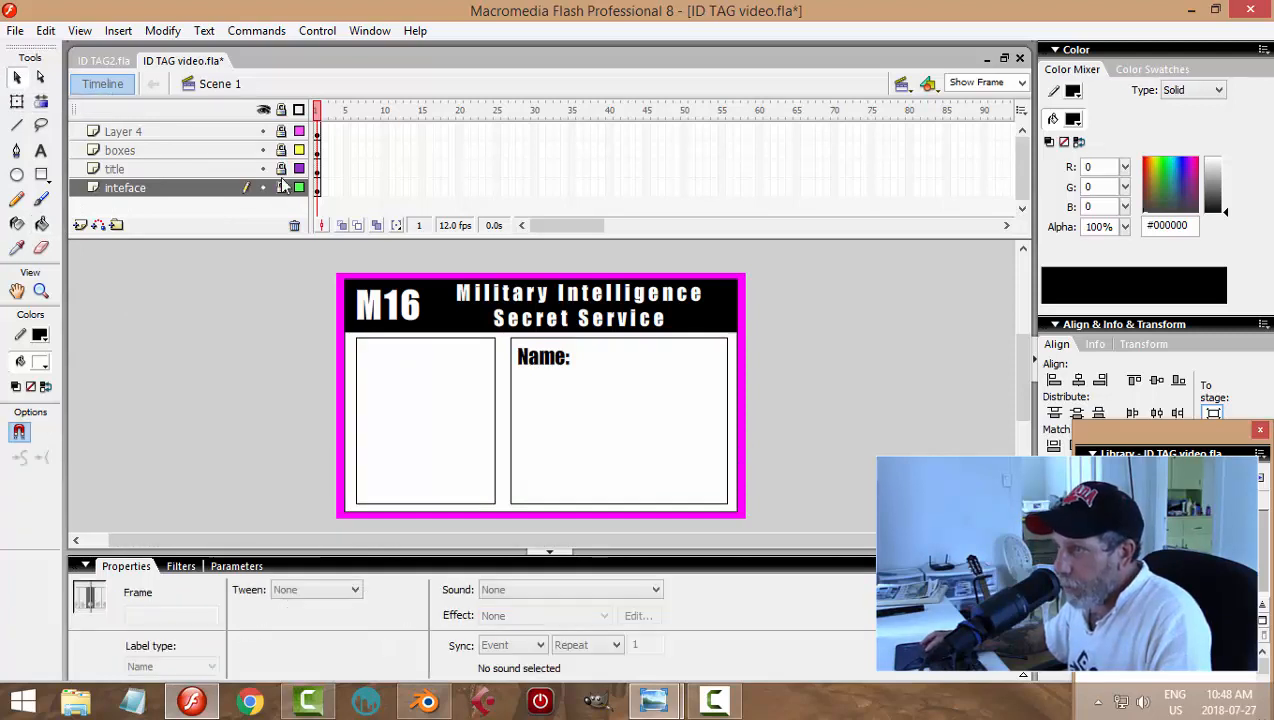
Step: Nudge the "Name:" text right to about X 443 and set its font size to 45
click(548, 360)
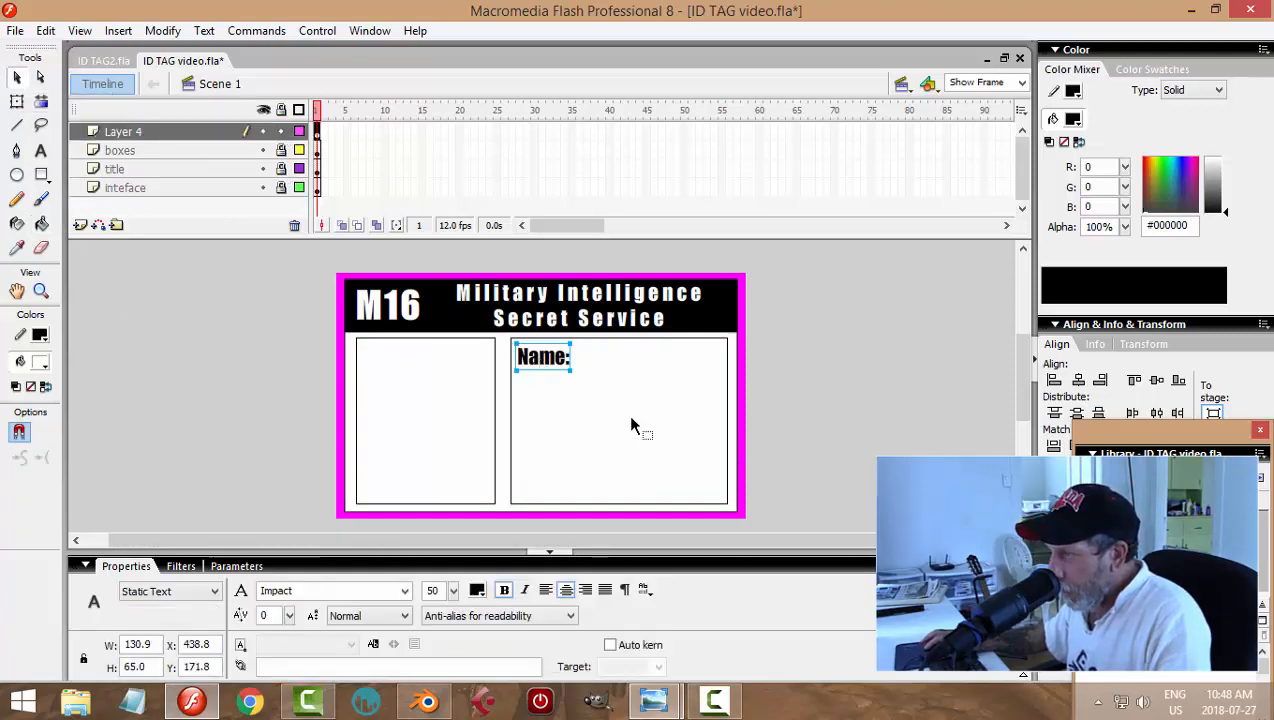
key(Right)
key(Right)
key(Right)
key(Right)
key(Right)
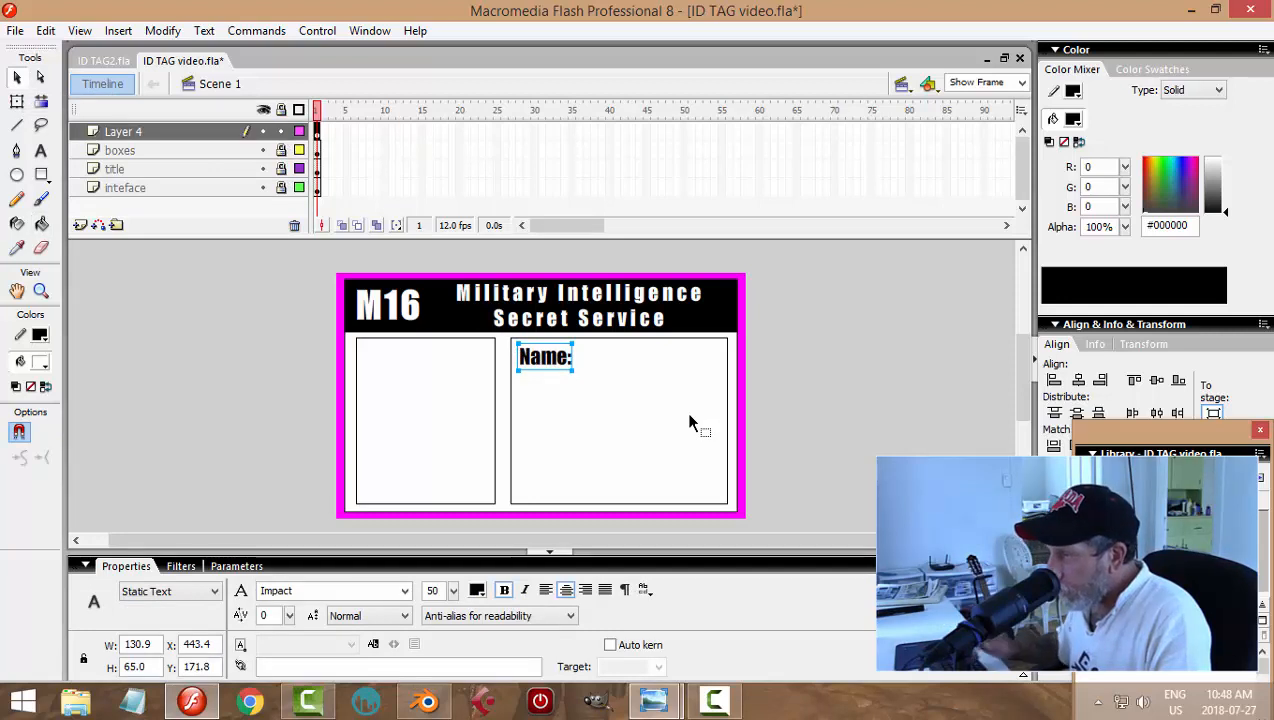
double_click(421, 591)
key(Return)
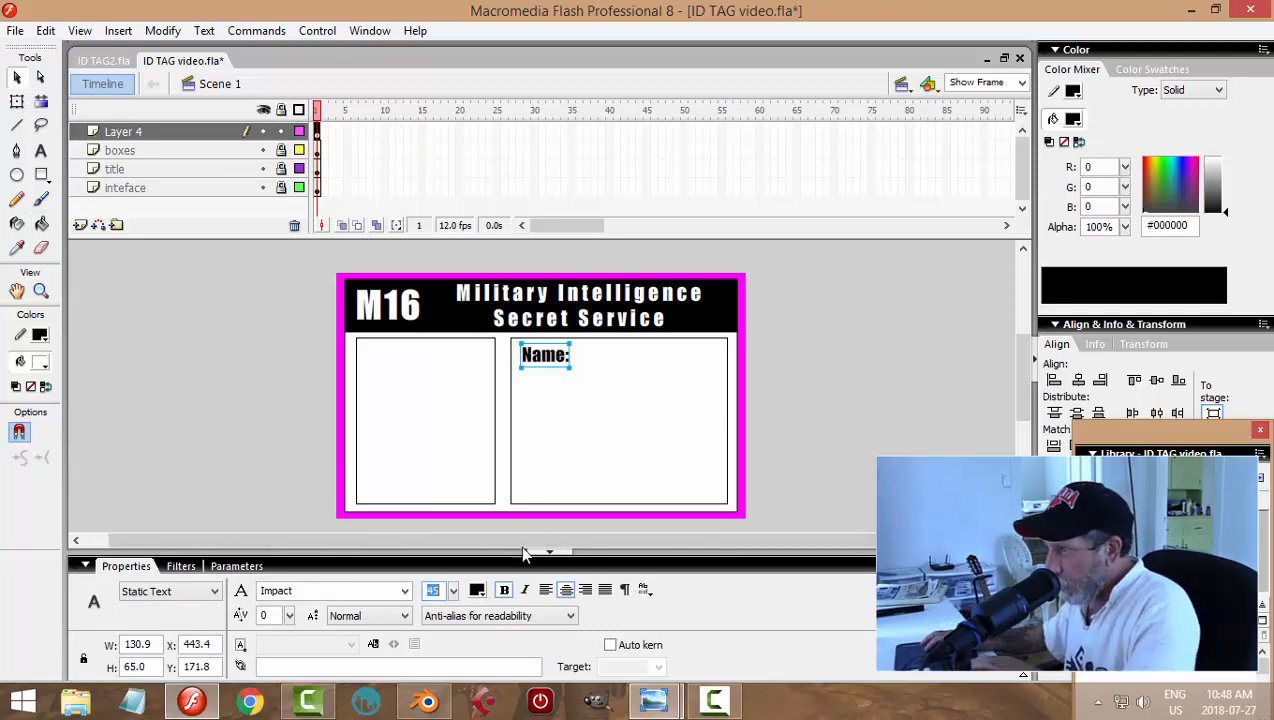
Step: Duplicate the "Name:" text in place and move the copy straight down to about Y 241
click(560, 366)
click(45, 35)
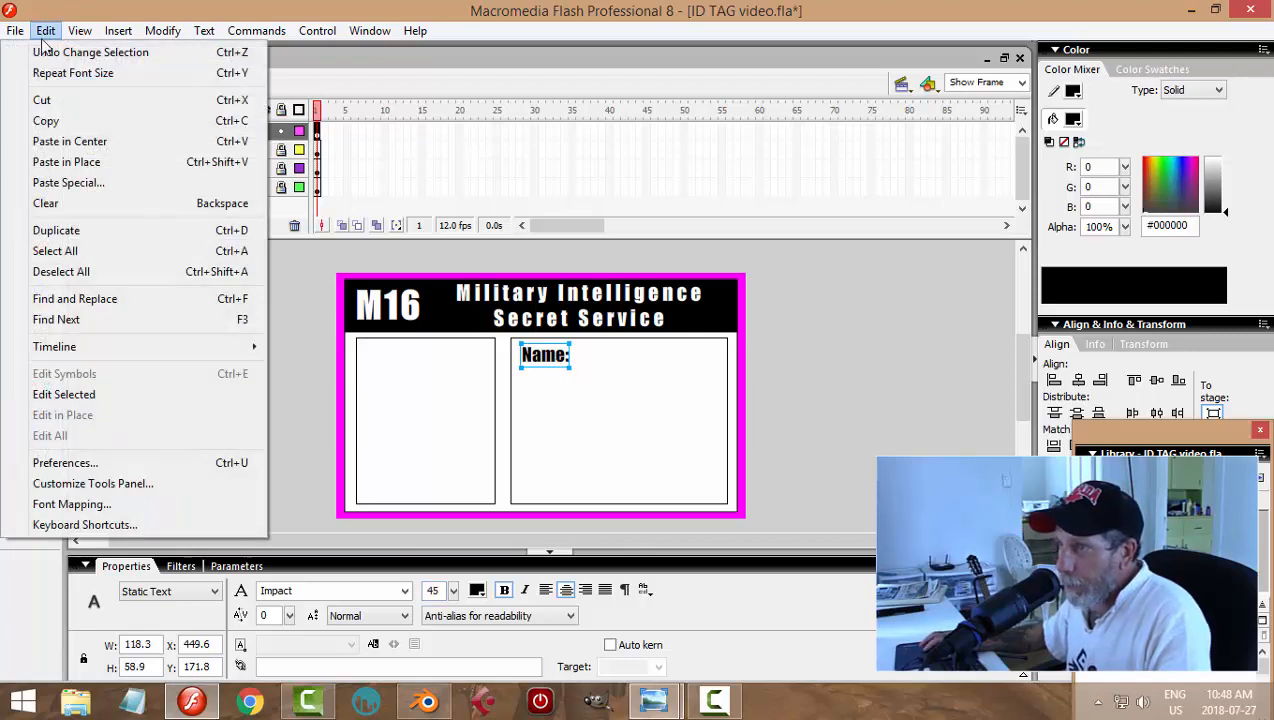
click(56, 122)
click(48, 34)
click(80, 162)
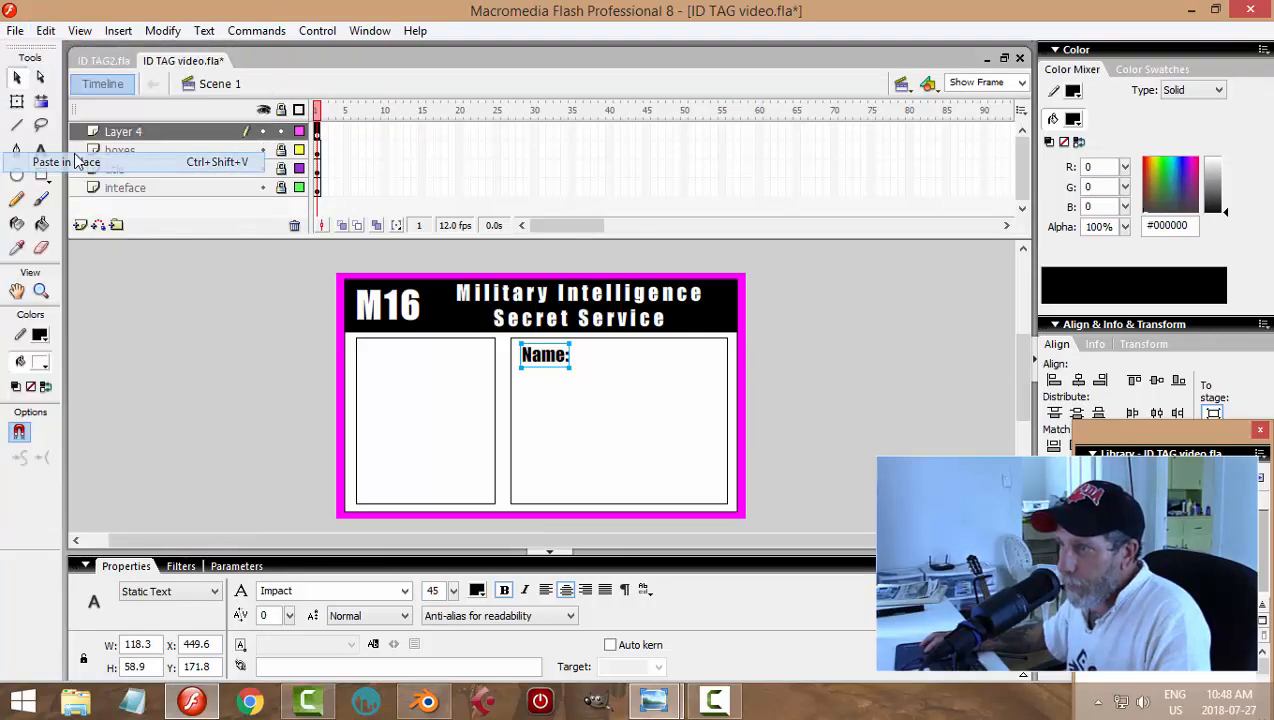
key(shift+Down)
key(shift+Down)
key(shift+Down)
key(shift+Down)
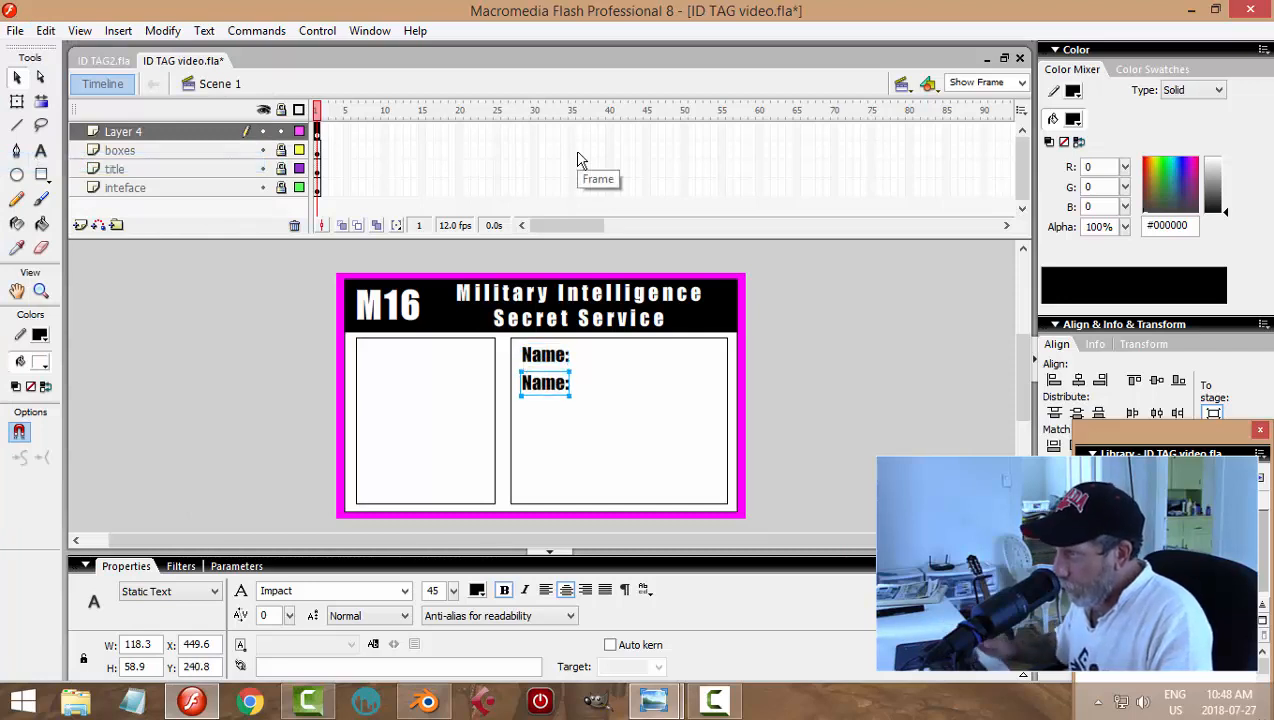
Step: Change the copied label's text to "Rank:"
key(t)
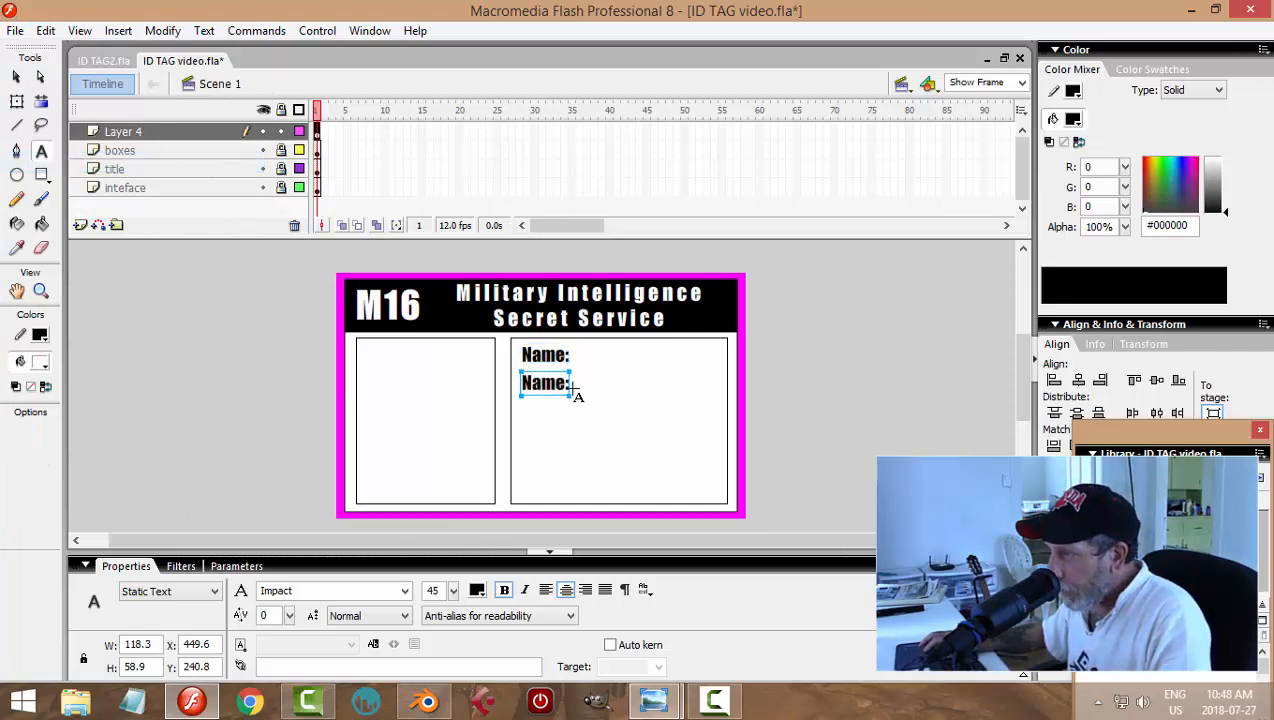
drag(567, 385, 511, 392)
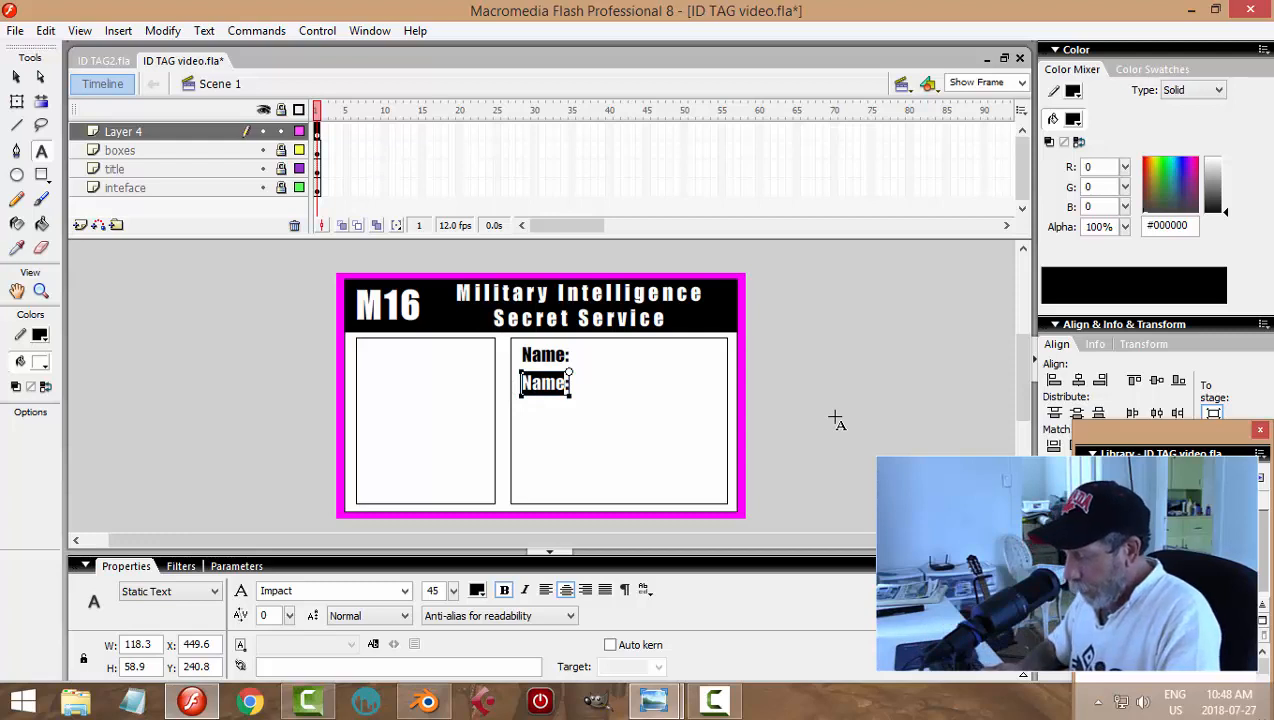
text(Rank:)
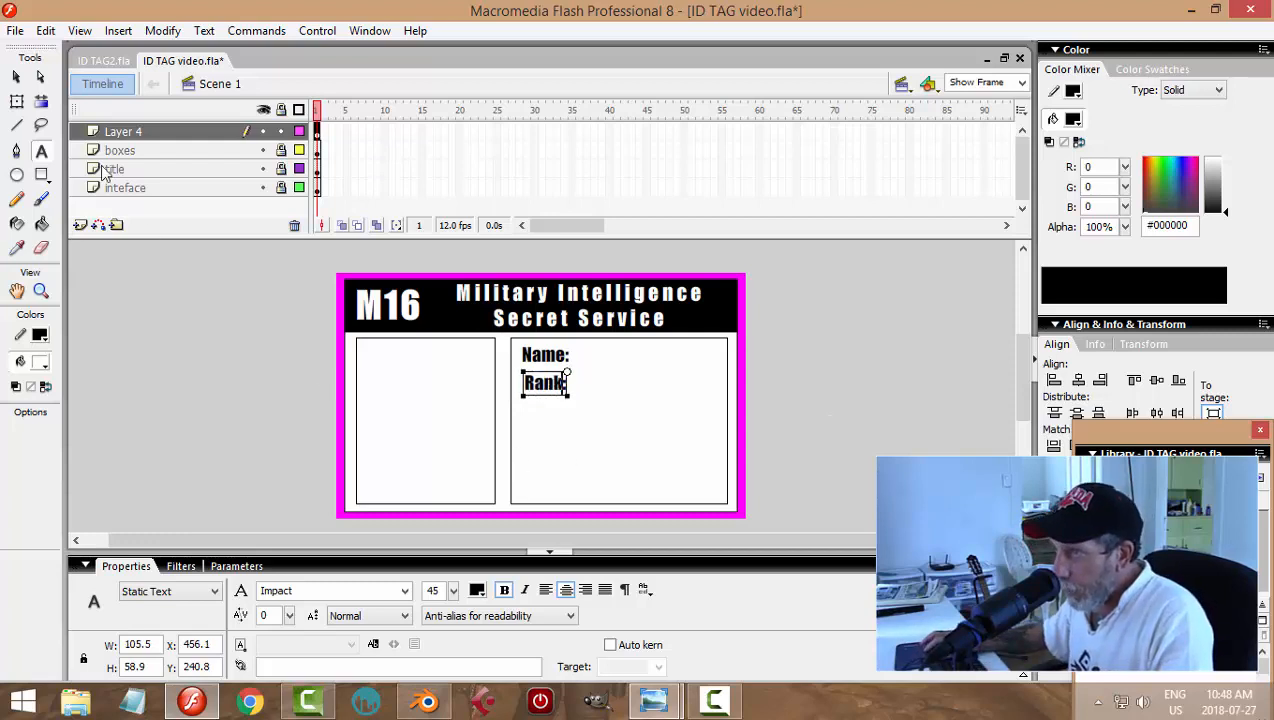
click(16, 77)
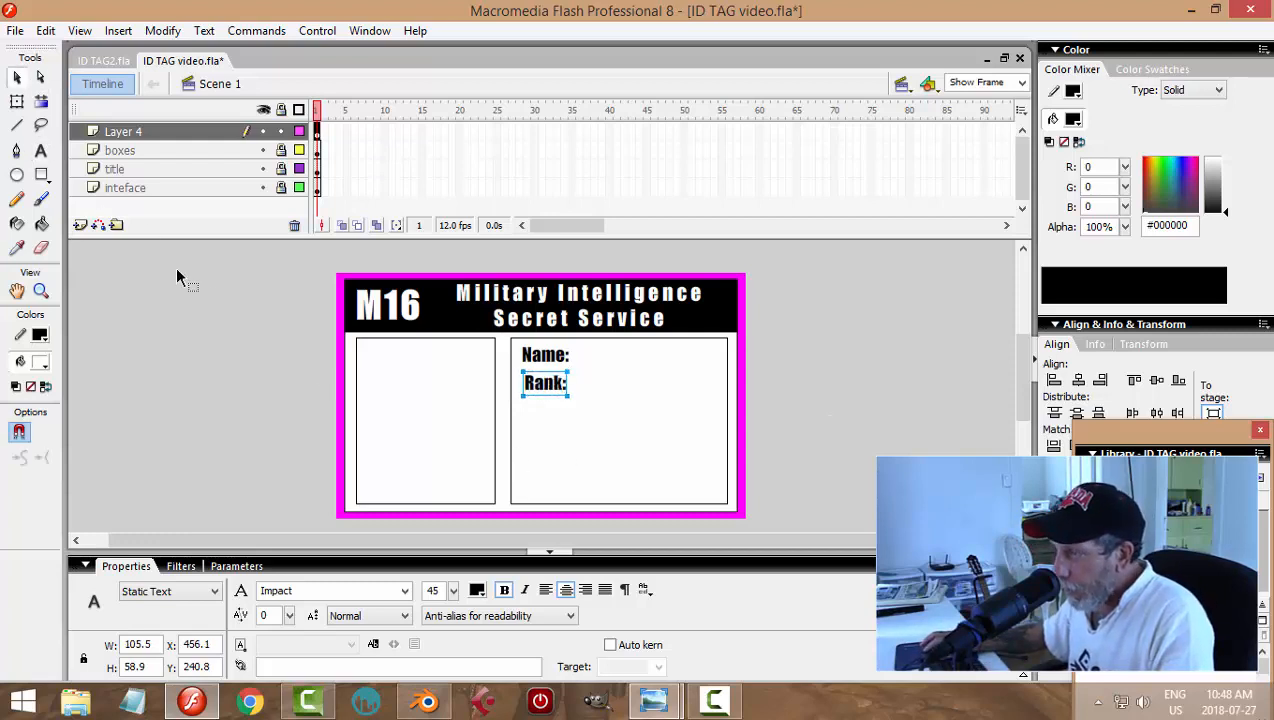
Step: Set the "Rank:" and "Name:" labels to left paragraph alignment
click(546, 590)
click(539, 367)
click(540, 364)
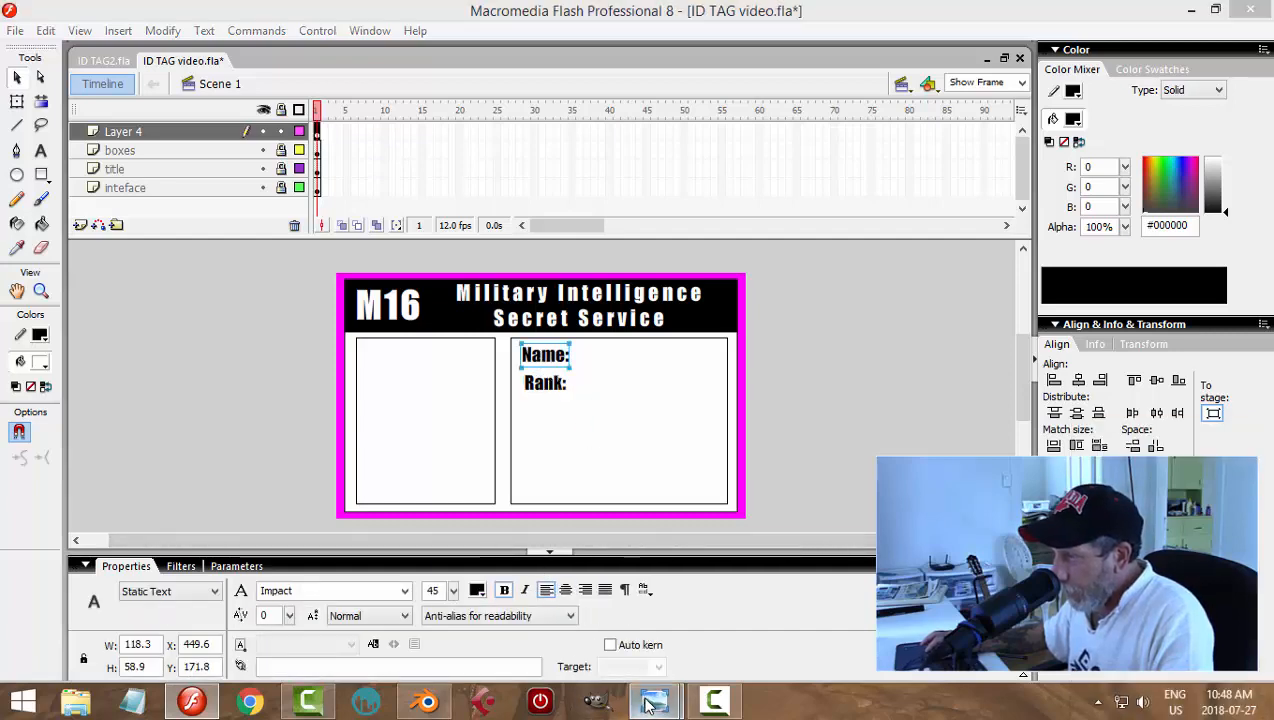
mouse_move(654, 700)
mouse_move(522, 600)
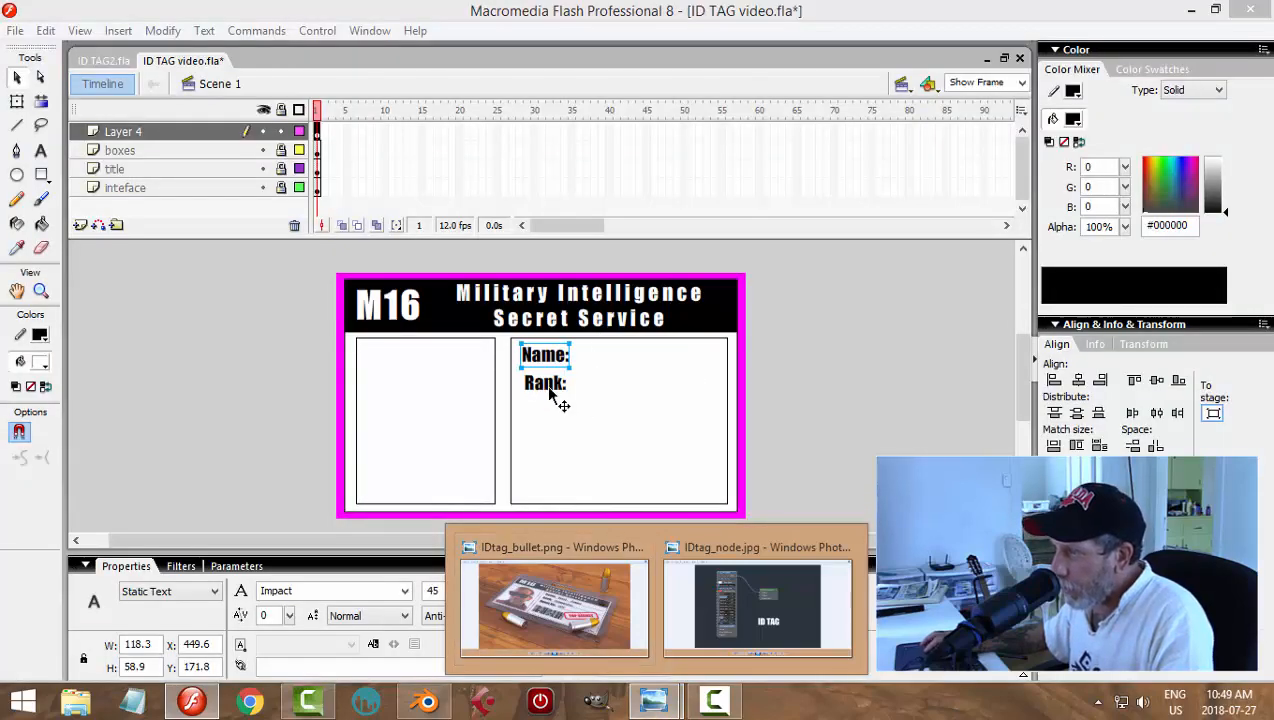
Step: Duplicate the "Rank:" label in place and move the copy straight down to about Y 310
click(549, 390)
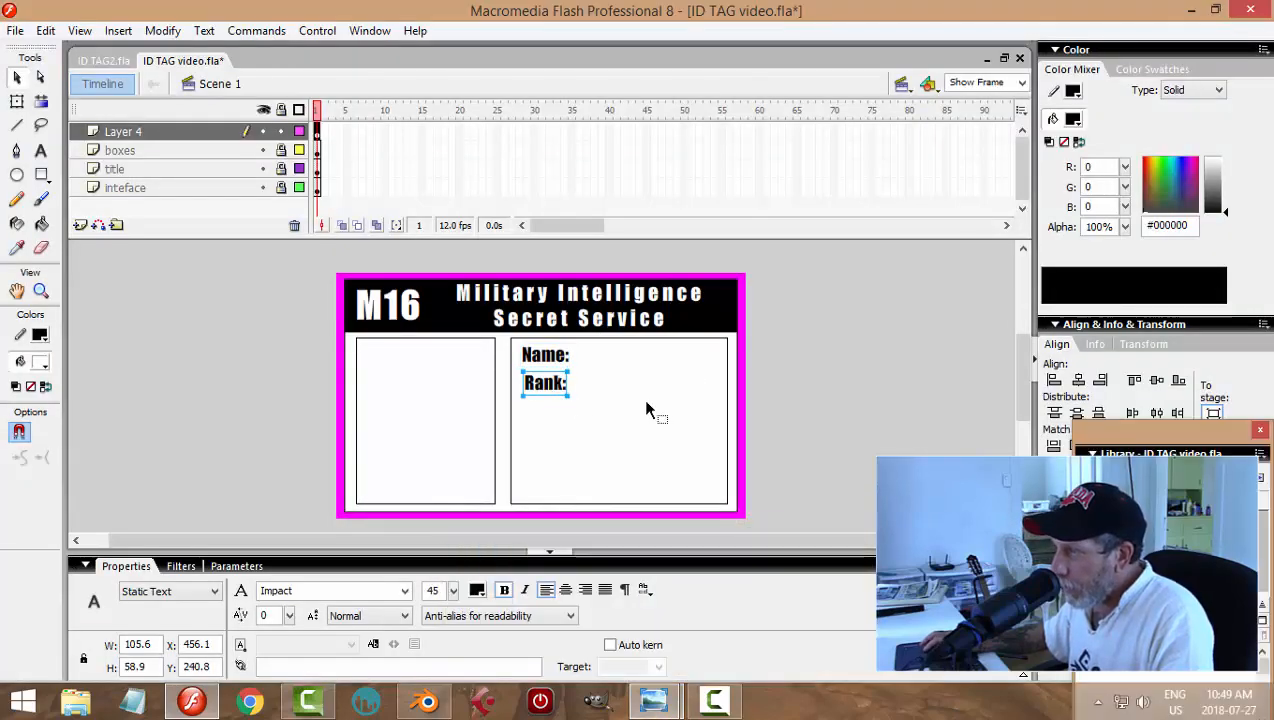
click(46, 31)
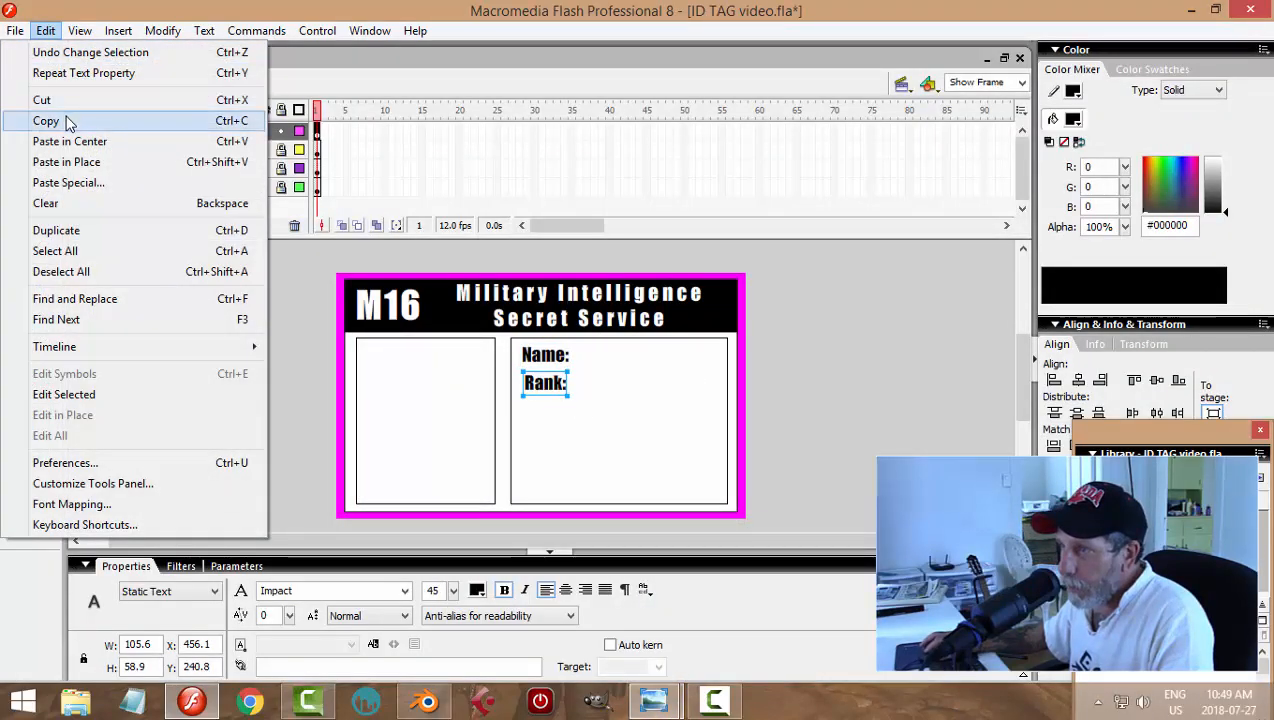
click(48, 117)
click(46, 31)
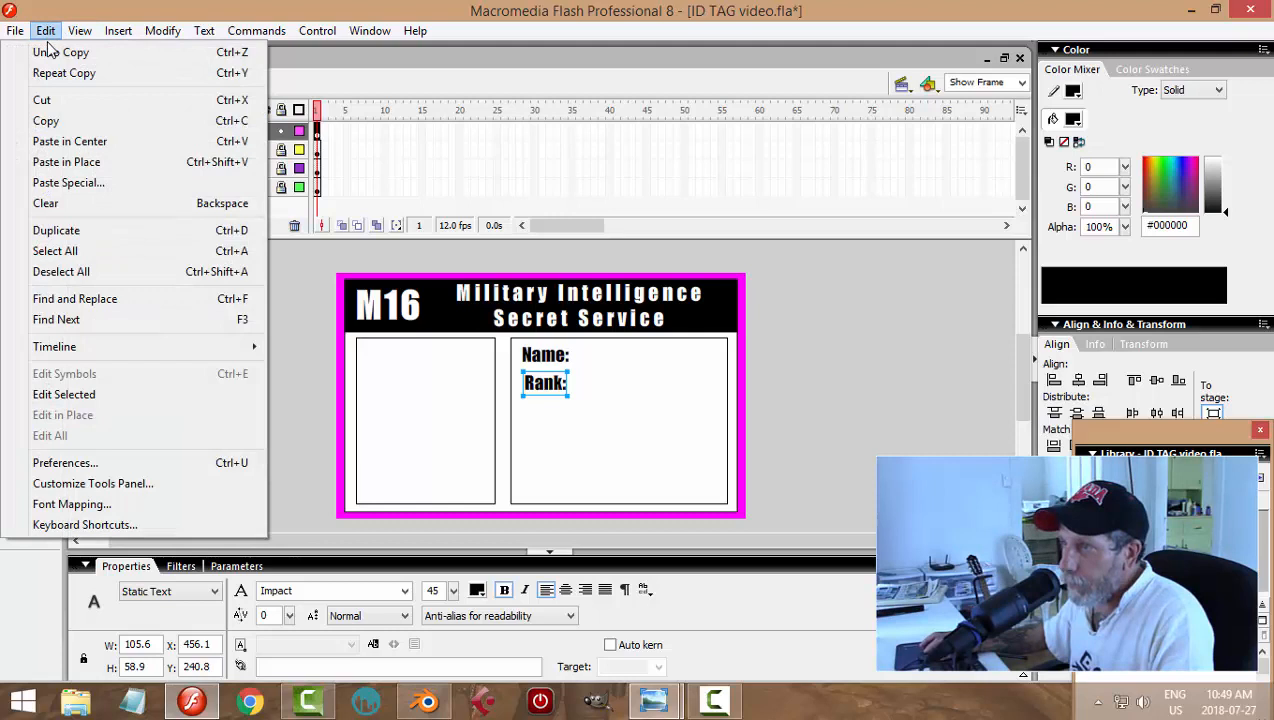
click(55, 162)
key(shift+Down)
key(shift+Down)
key(shift+Down)
key(shift+Down)
key(shift+Down)
key(shift+Down)
key(shift+Down)
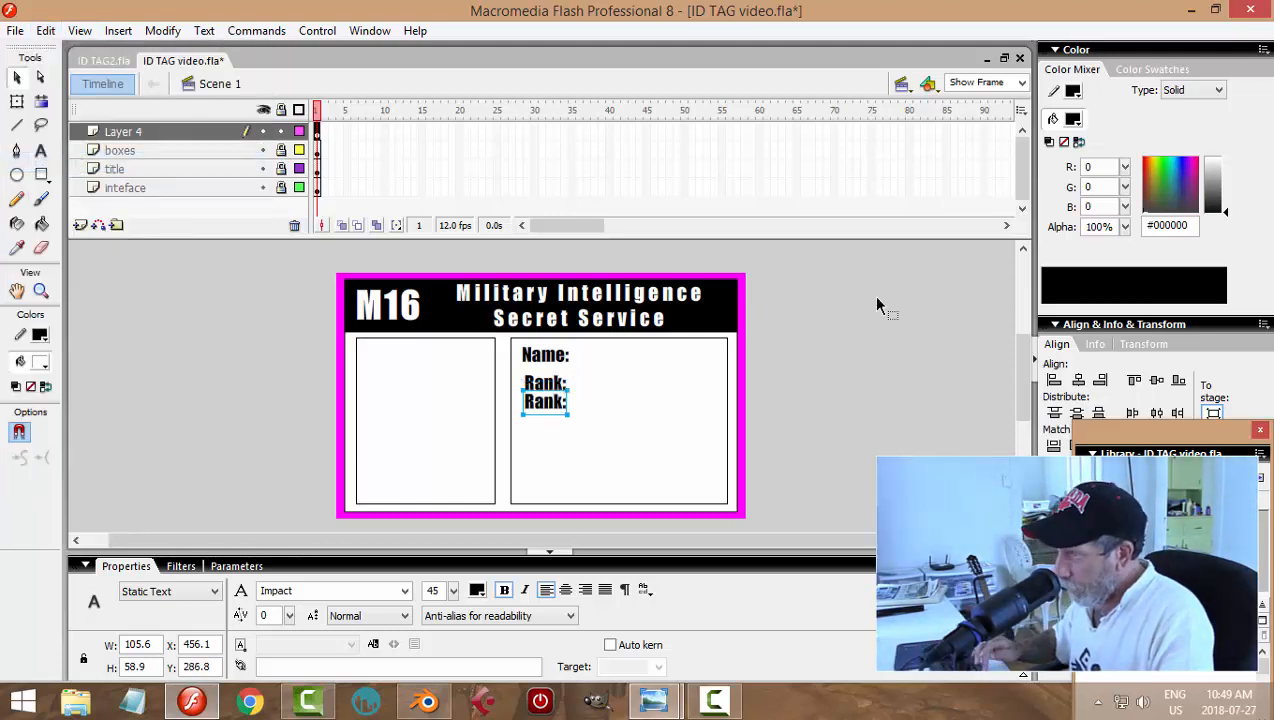
Step: Change the lowest label's text to "Agent No:"
click(41, 151)
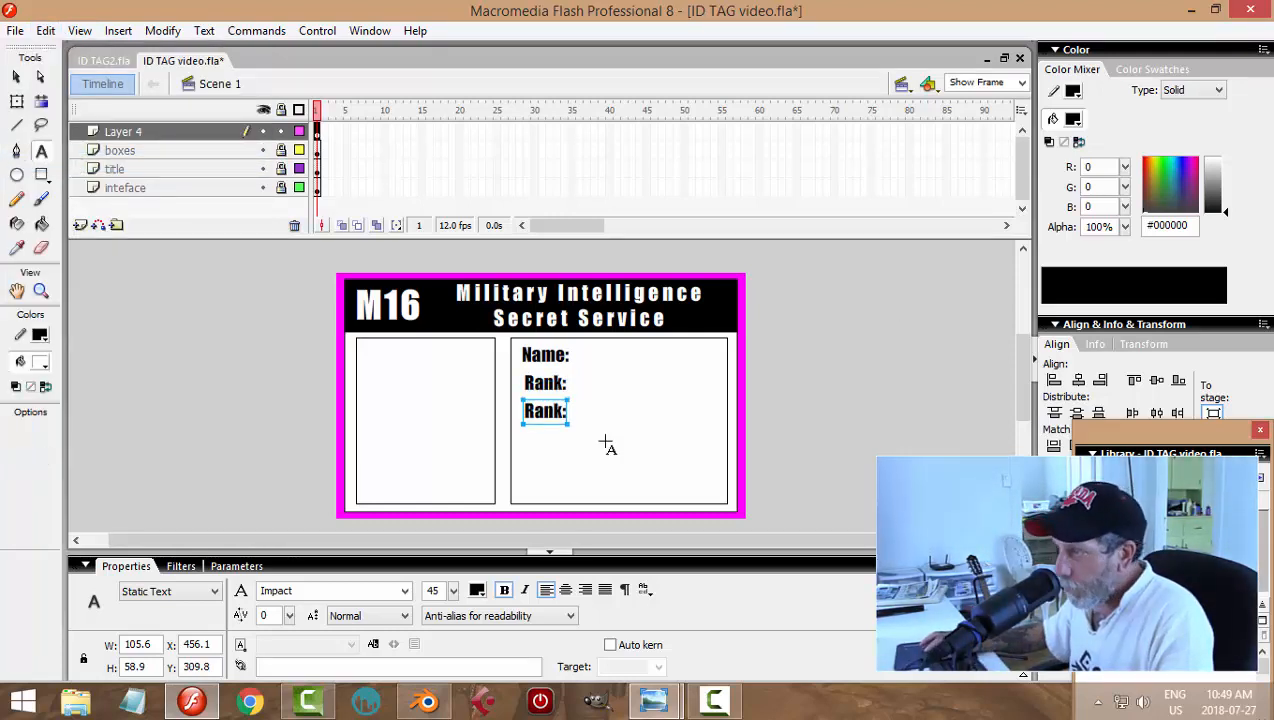
drag(567, 412, 521, 412)
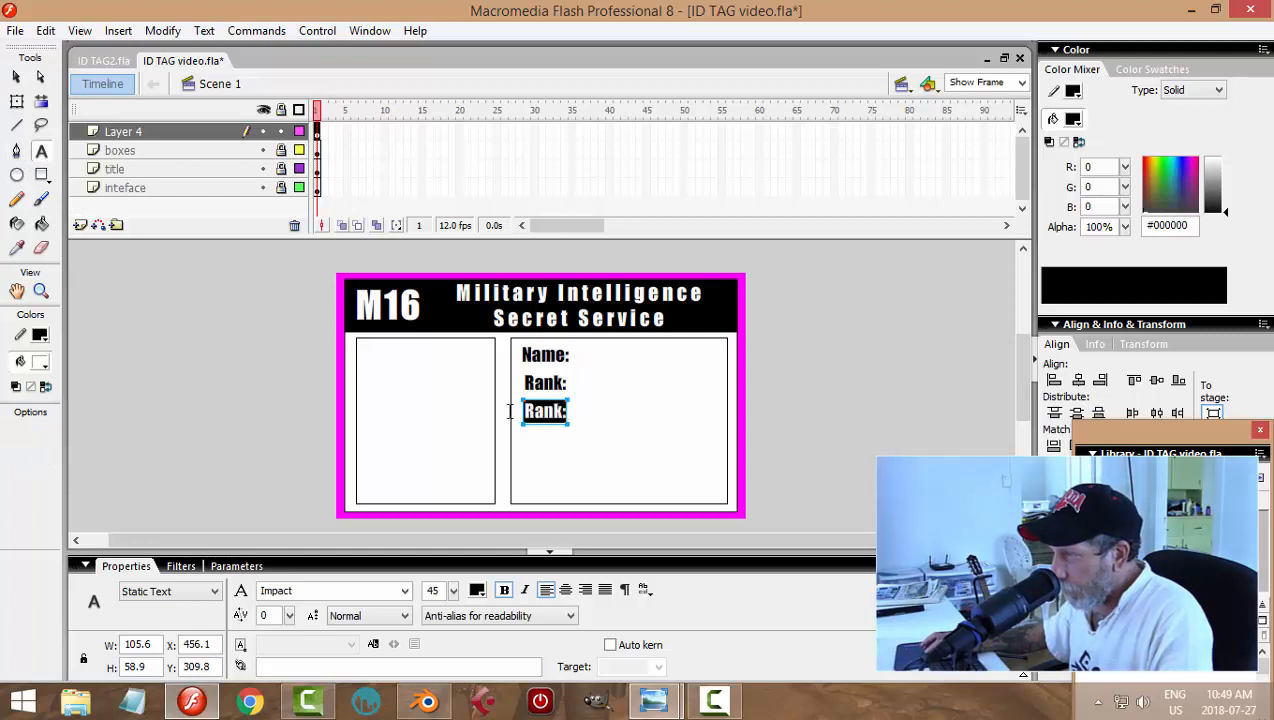
text(Agent No:)
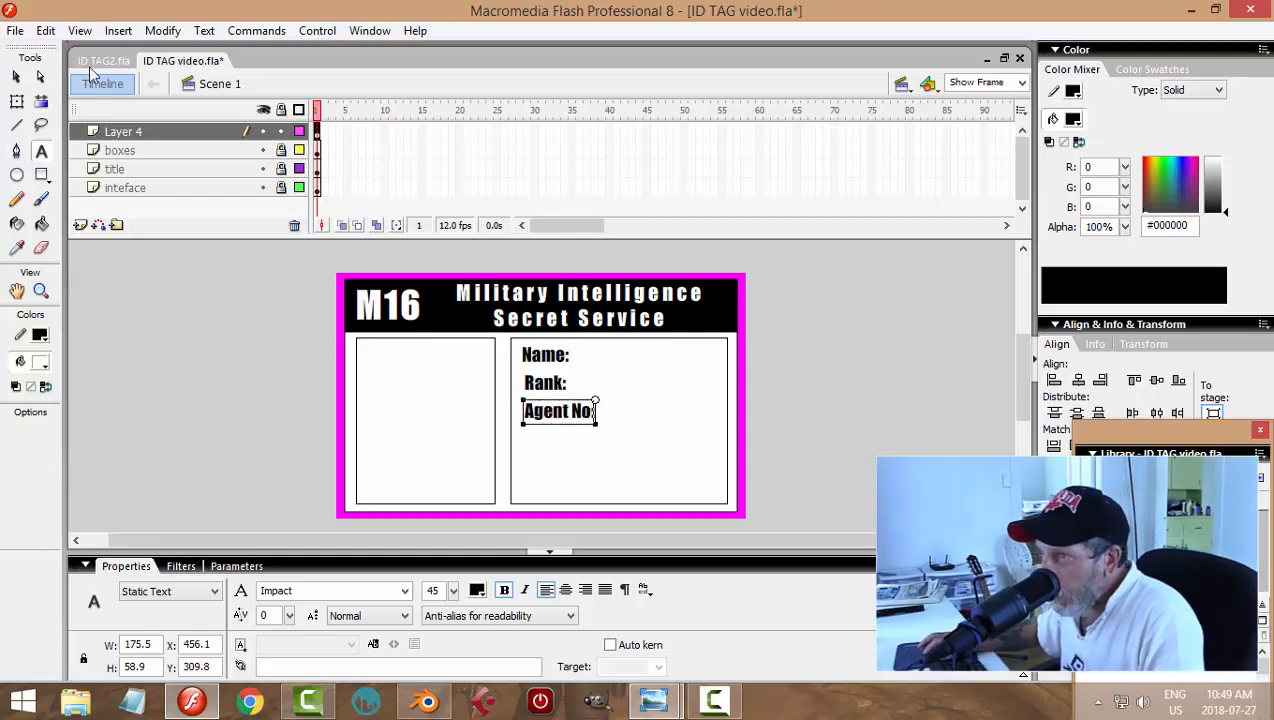
click(16, 76)
Step: Draw a horizontal line about 339 px long after "Name:" and nudge it down to about Y 219.5
click(17, 126)
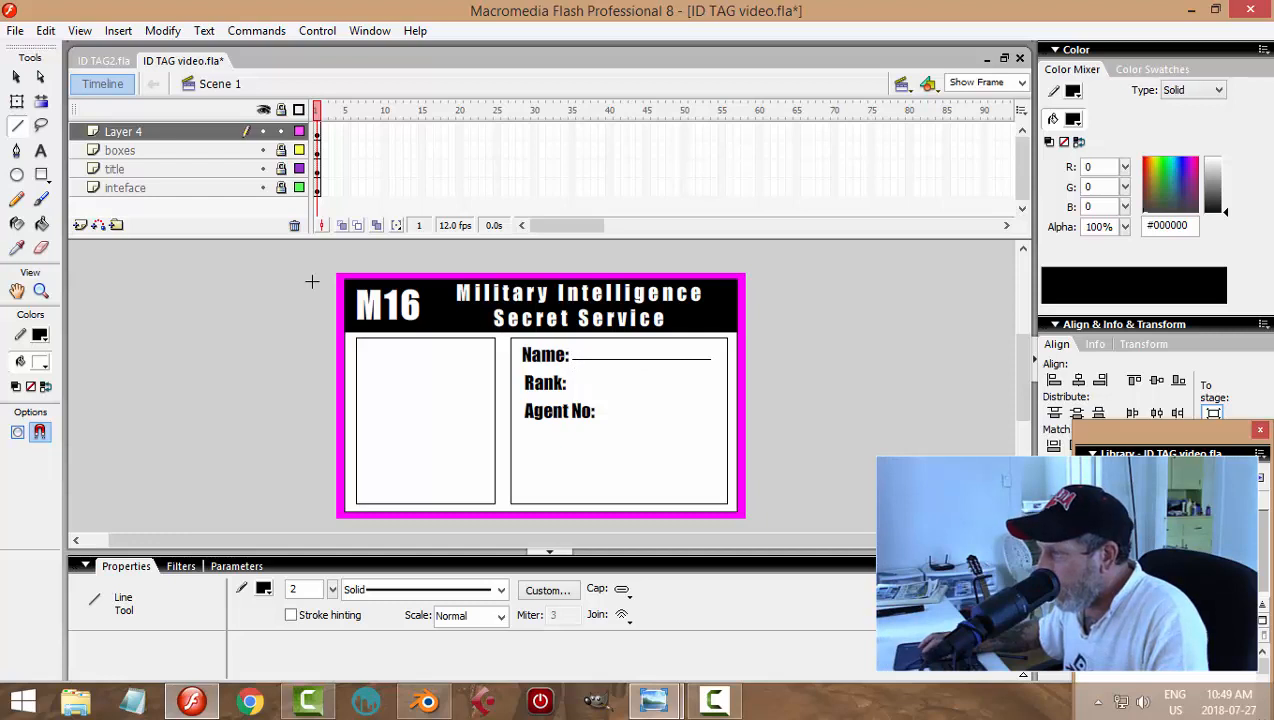
click(15, 77)
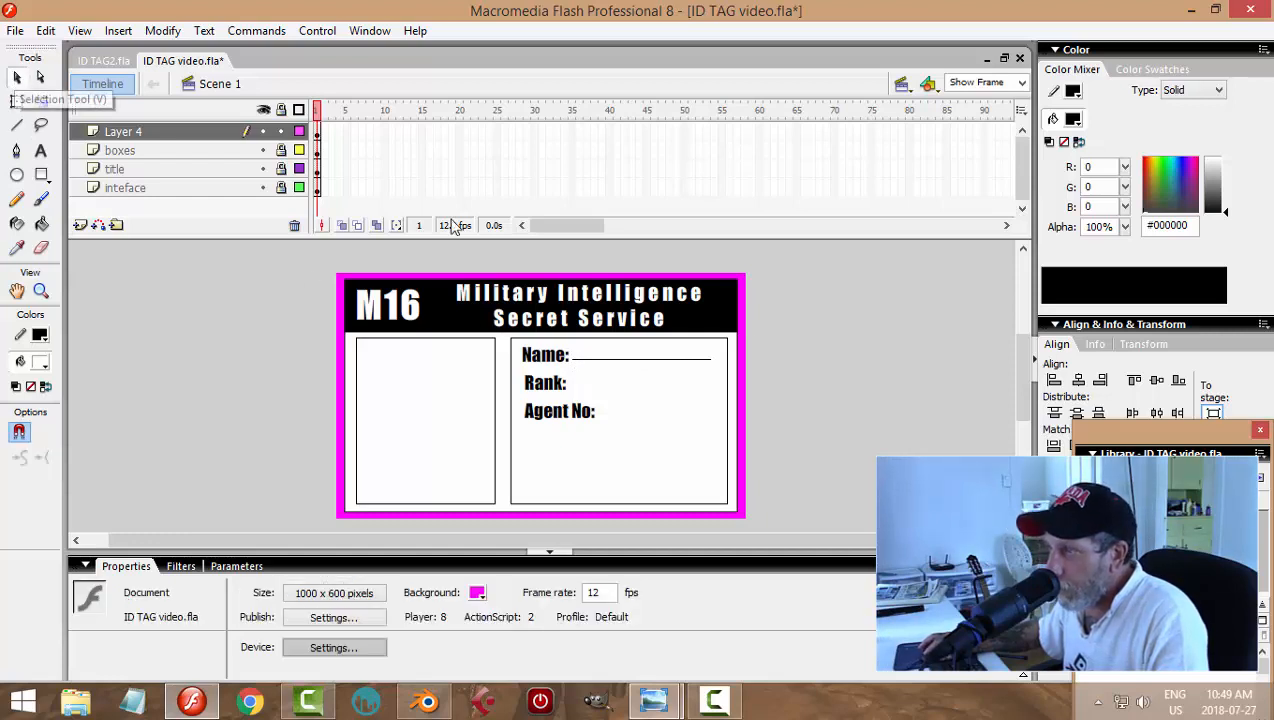
click(1020, 87)
click(966, 146)
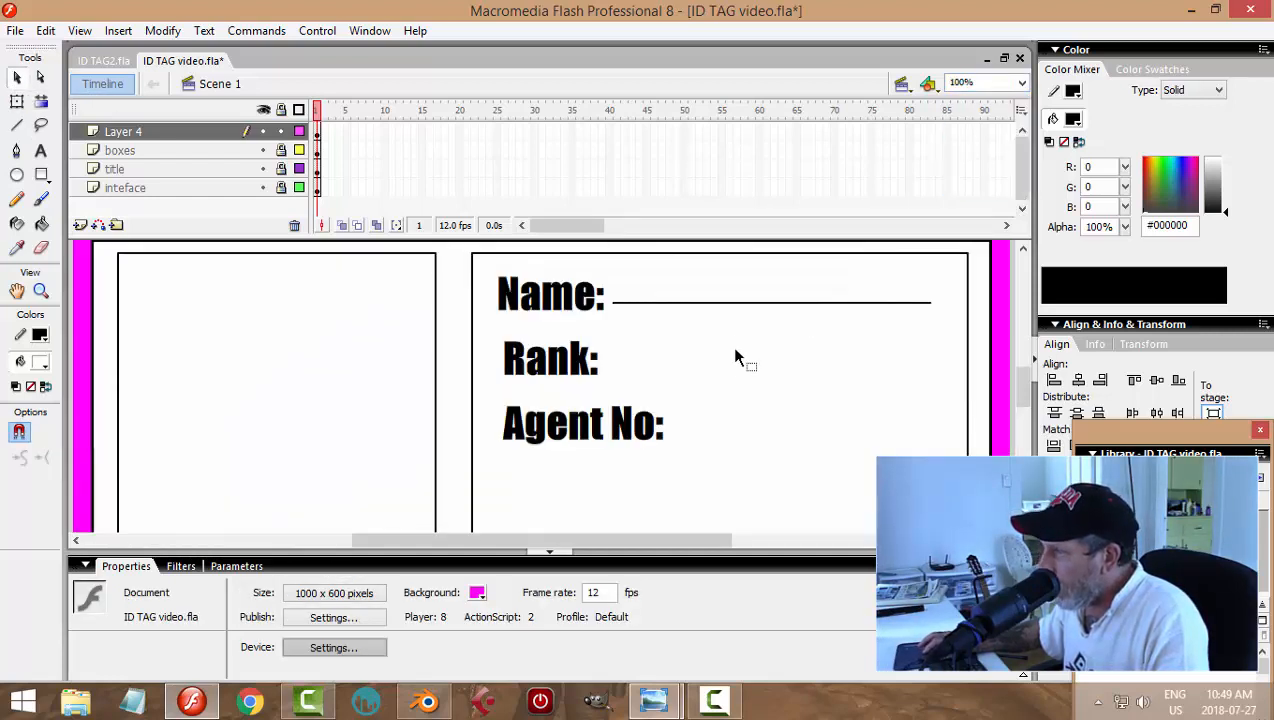
click(889, 306)
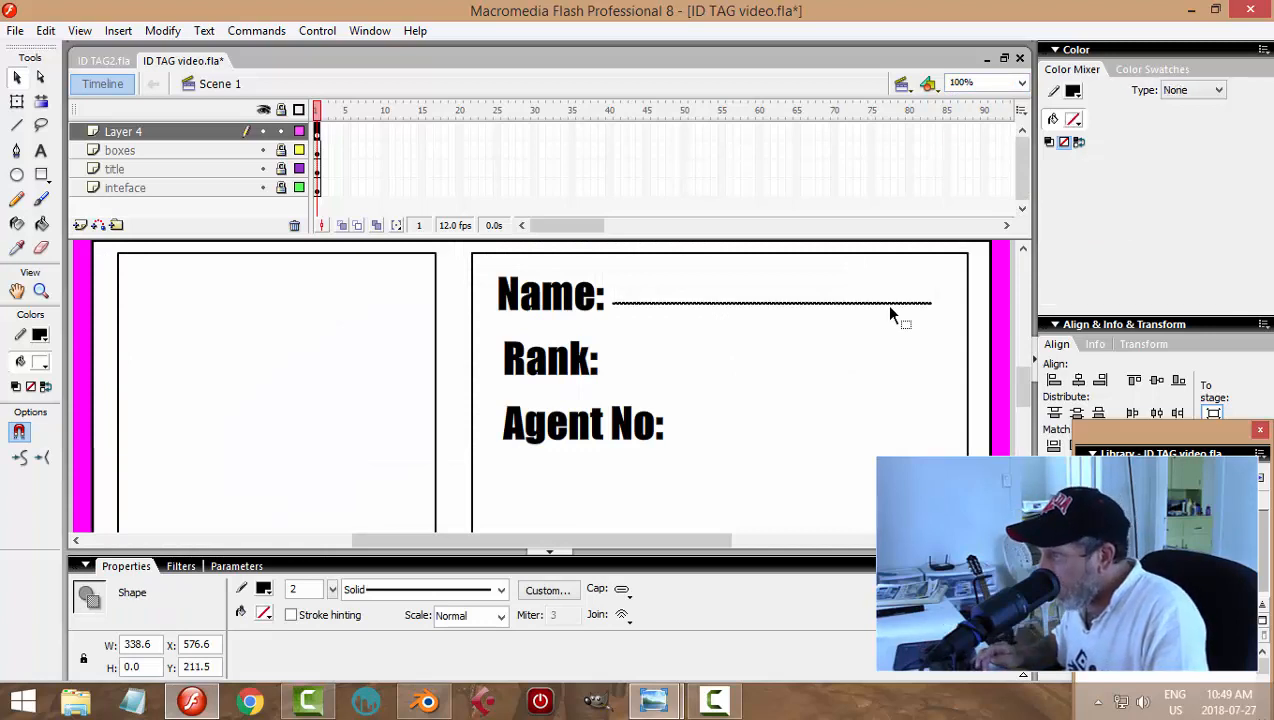
key(Down)
key(Down)
key(Down)
key(Down)
key(Down)
key(Down)
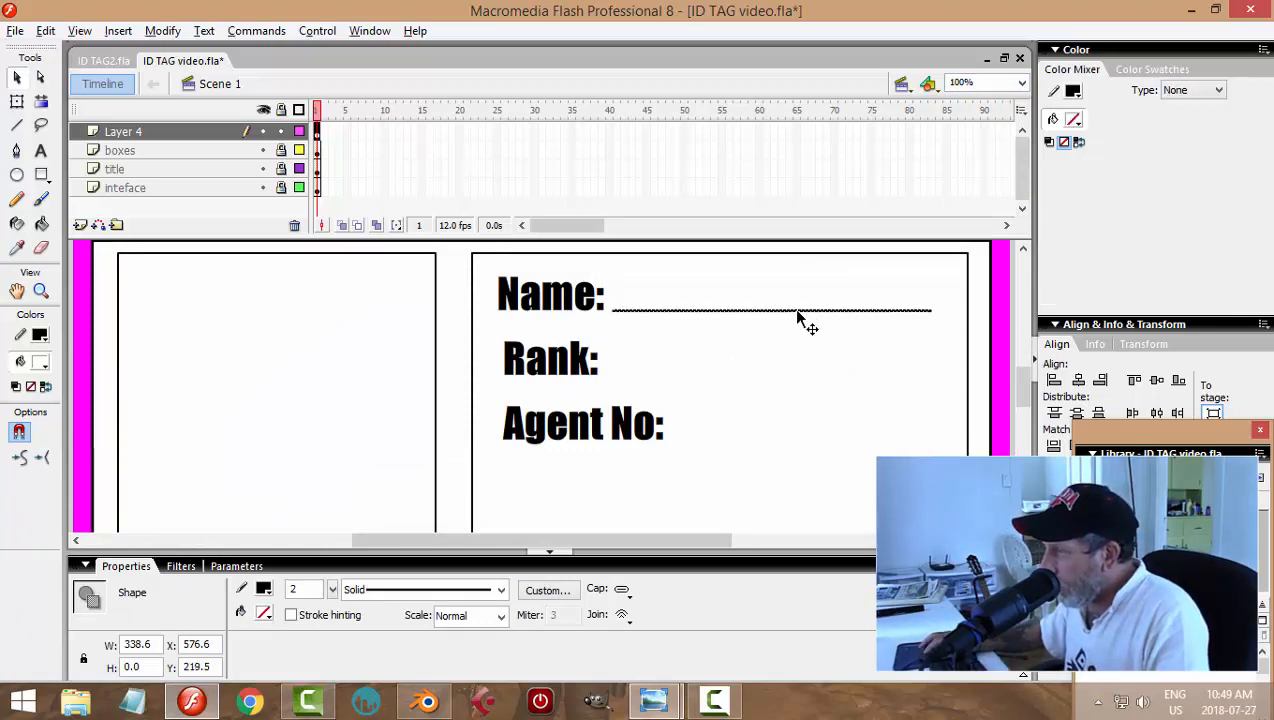
Step: Copy the Name line down beside "Rank:" and below "Agent No:", and shorten the lowest copy from its start to about 268 px
alt+drag(798, 316, 791, 461)
click(654, 521)
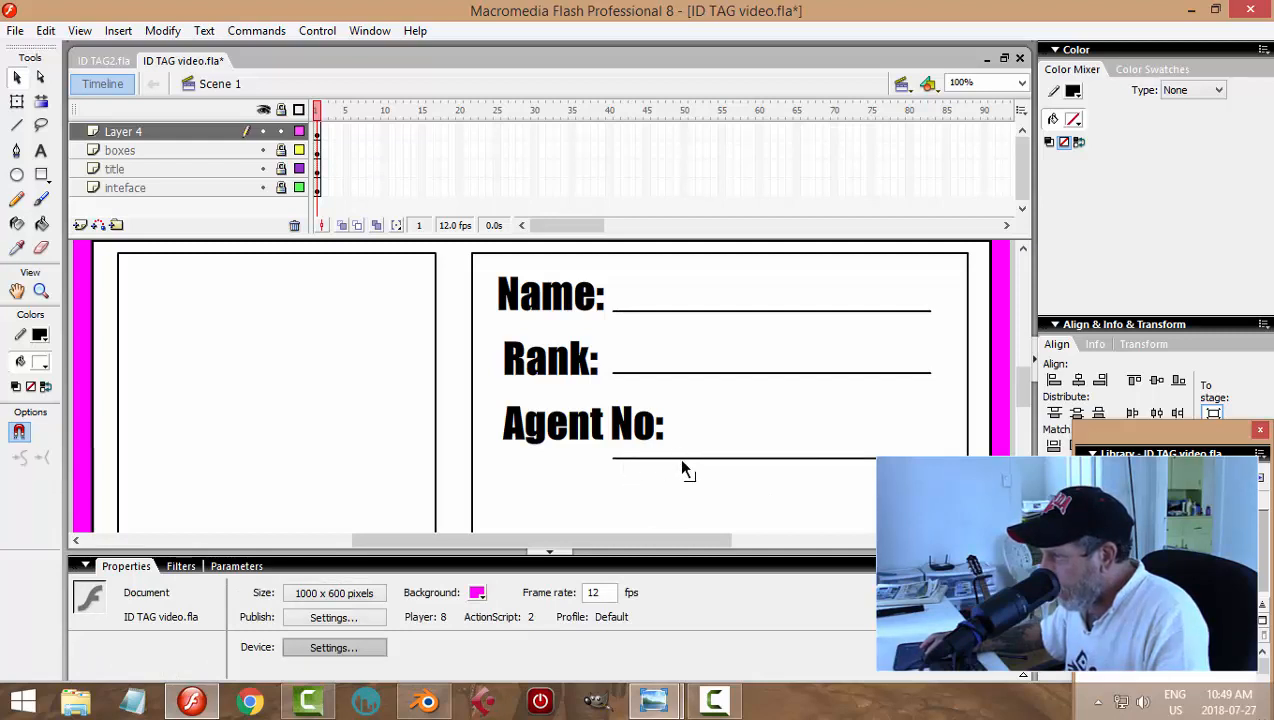
drag(682, 462, 679, 457)
Step: Move the shortened line up beside "Agent No:" to about Y 356.5 and nudge it slightly left
click(778, 456)
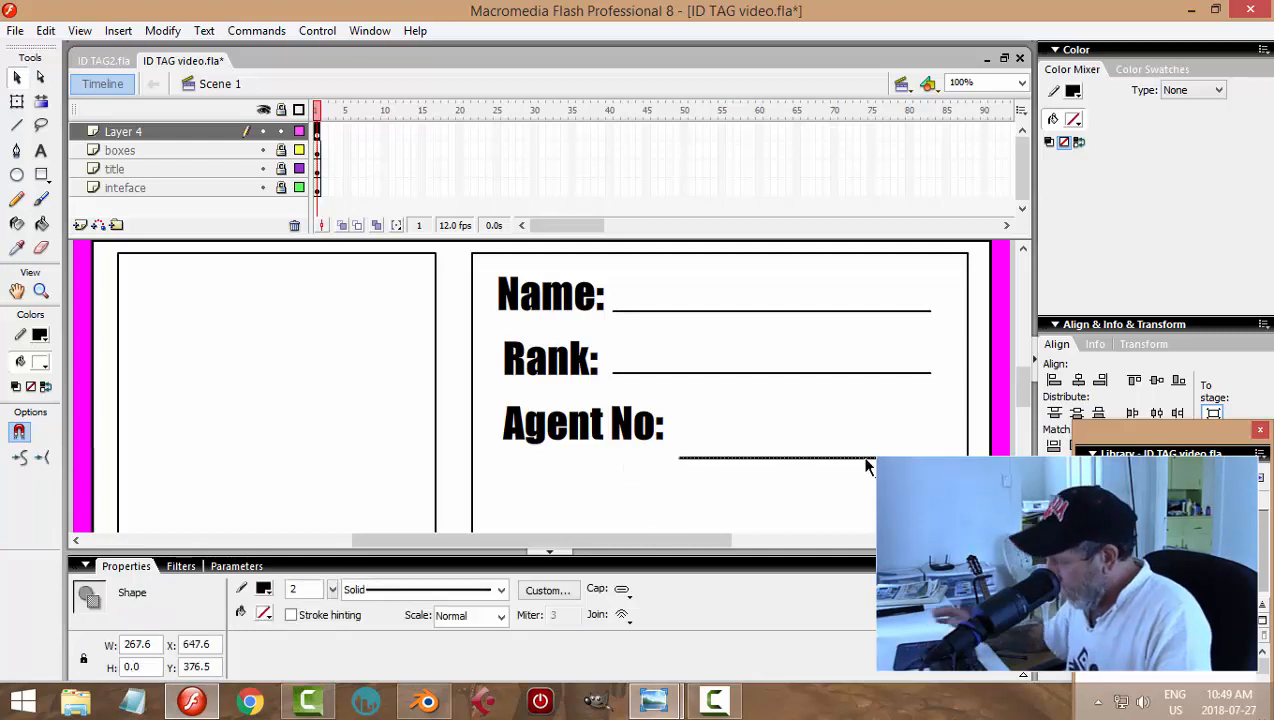
key(shift+Up)
key(shift+Up)
key(Left)
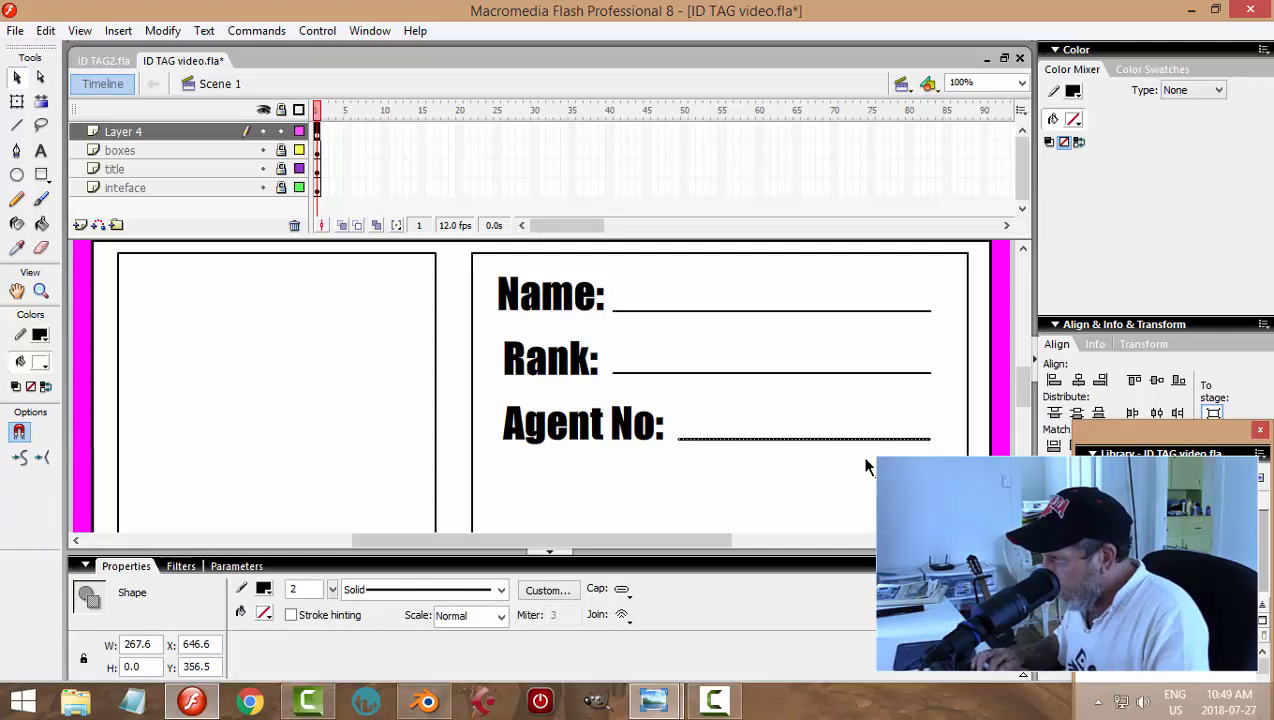
click(867, 467)
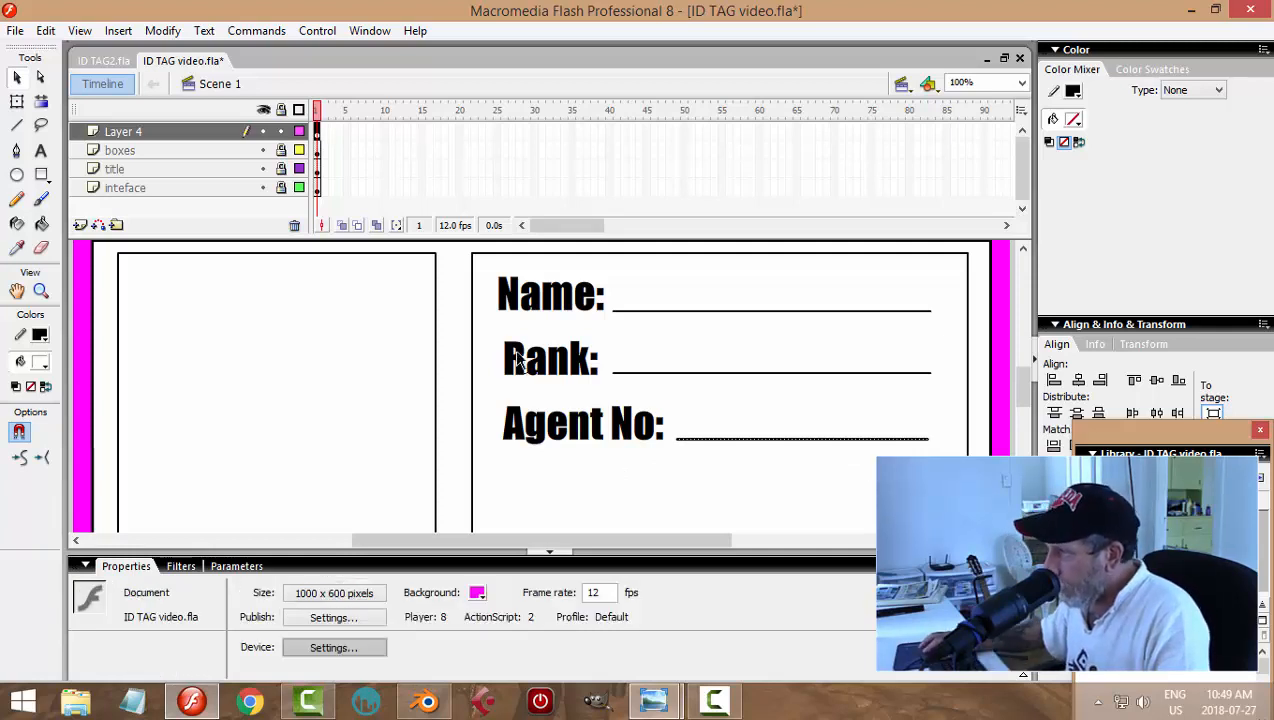
Step: Add the text "Bond, James" above the Name line and set its font to DotumChe
click(41, 152)
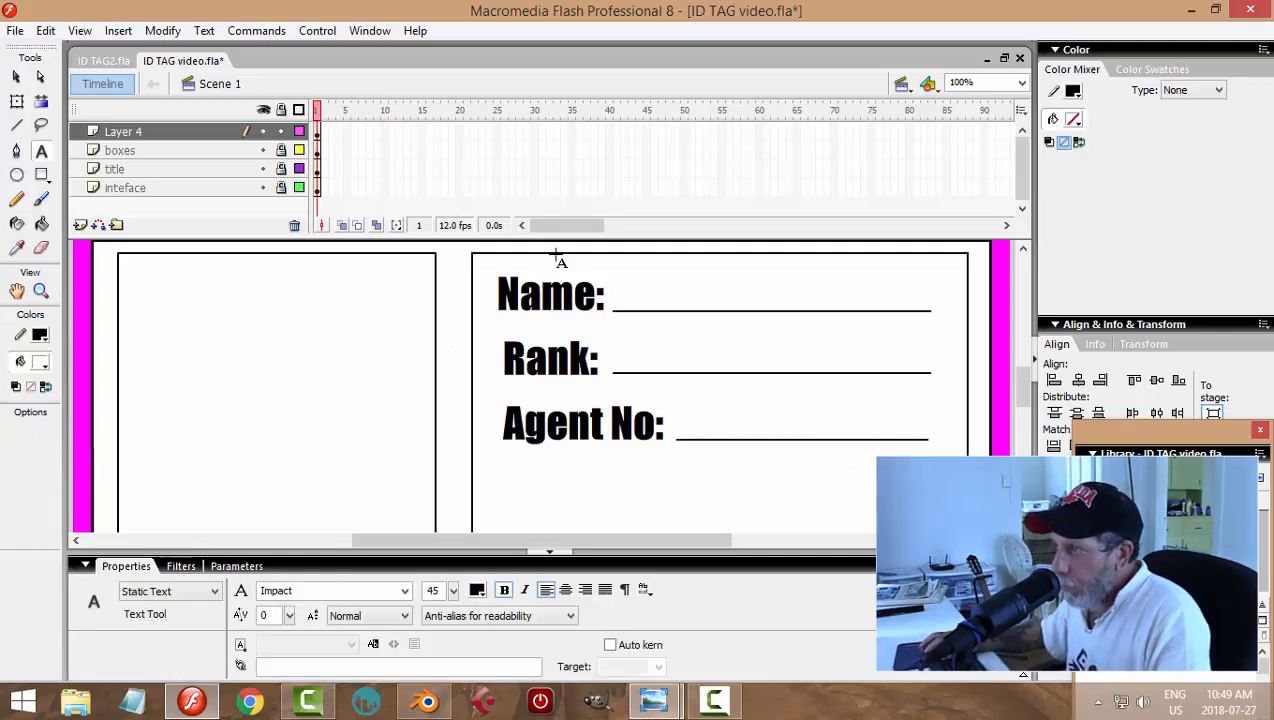
click(636, 244)
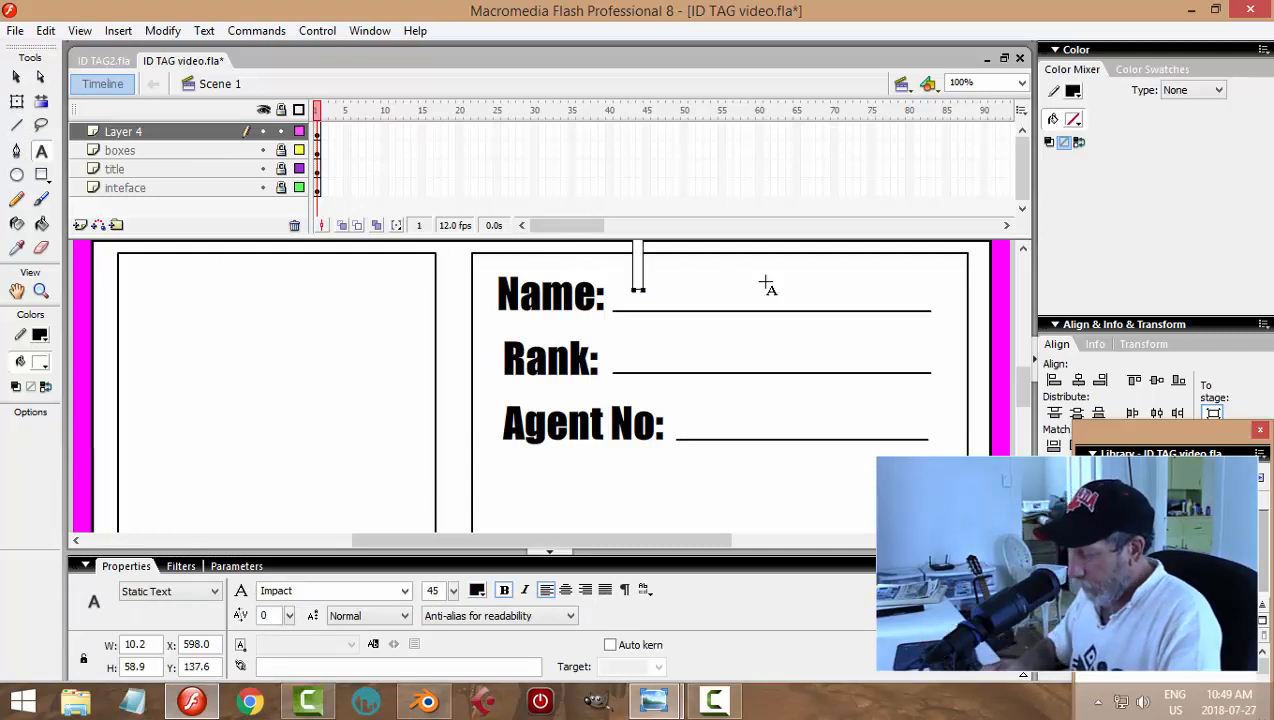
text(Bond, James)
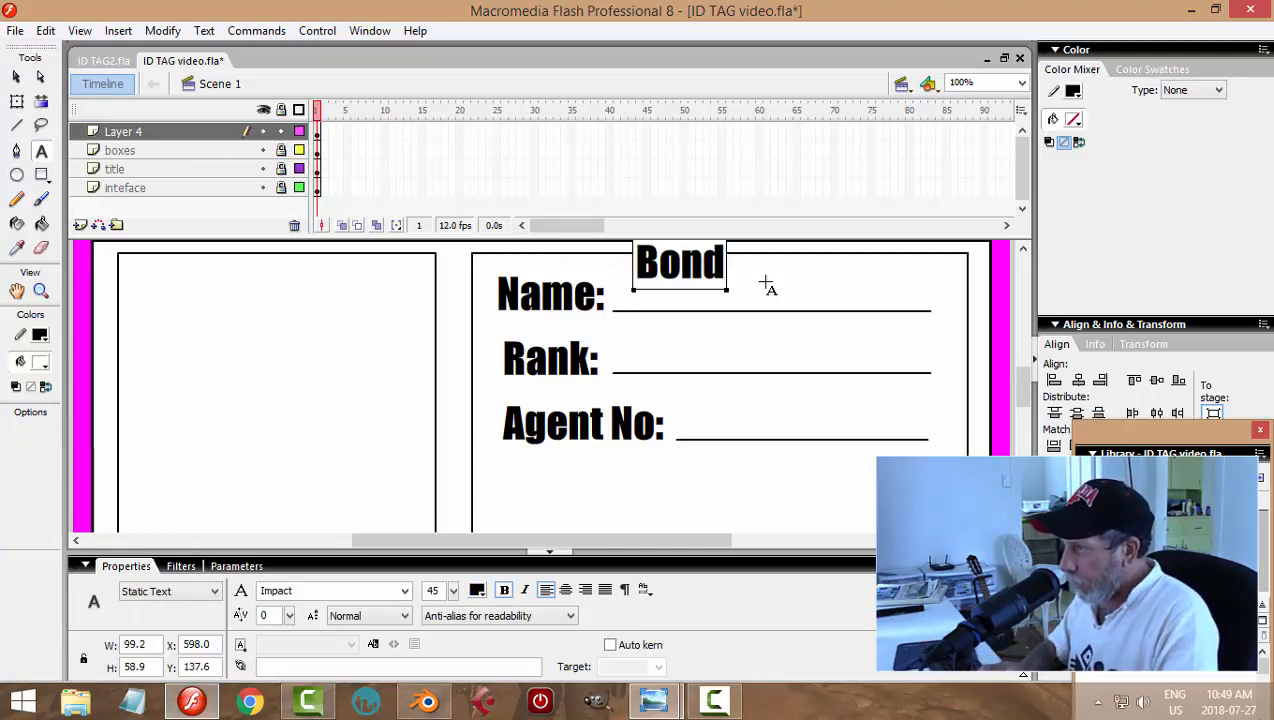
click(16, 76)
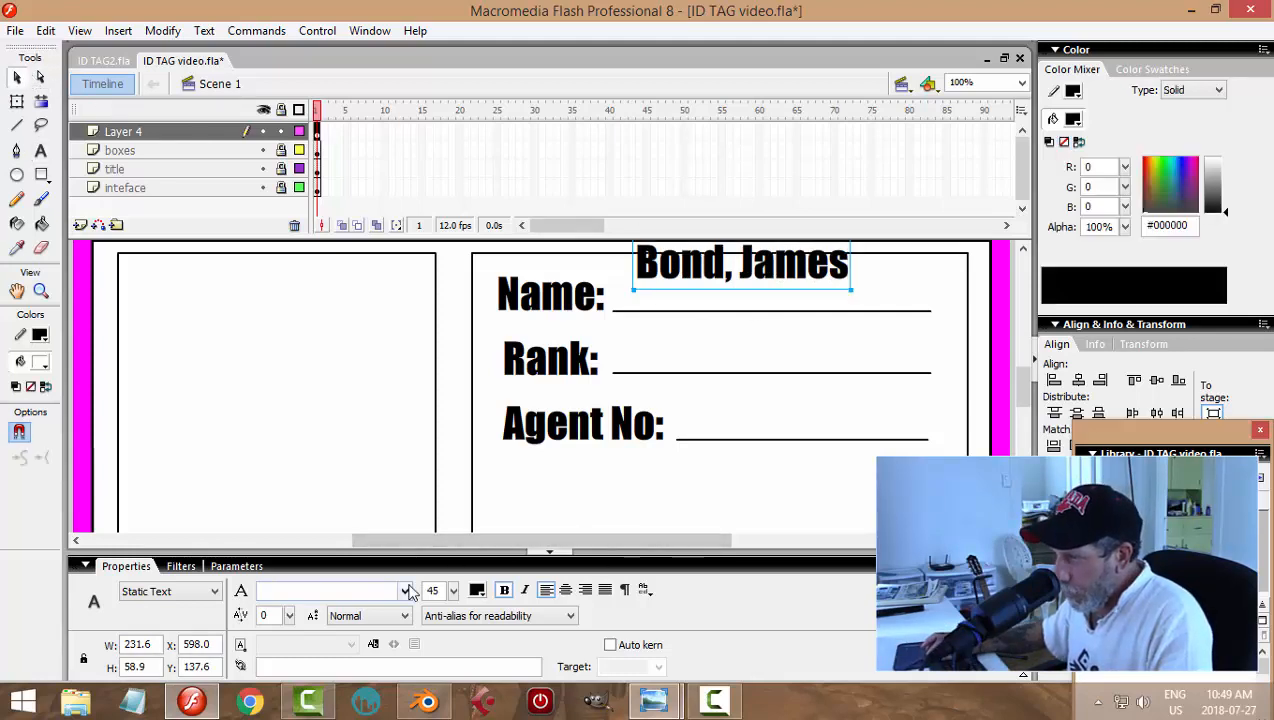
click(405, 591)
drag(401, 398, 400, 329)
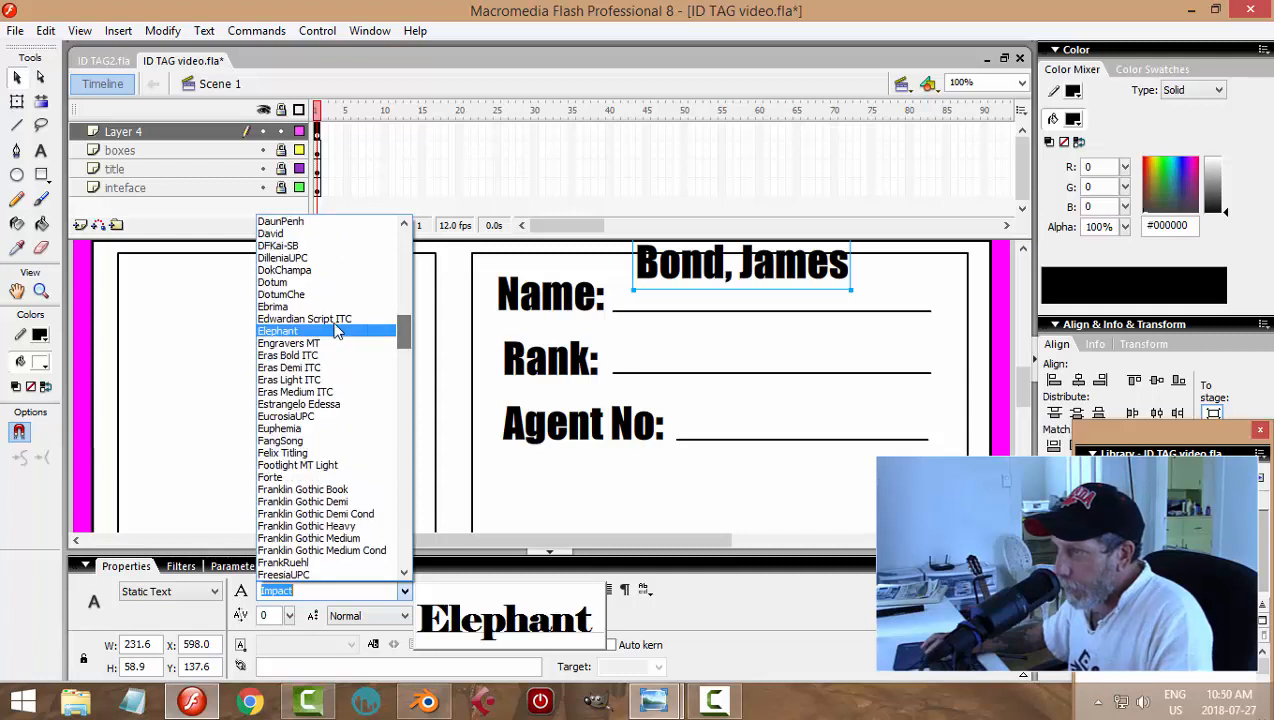
click(285, 287)
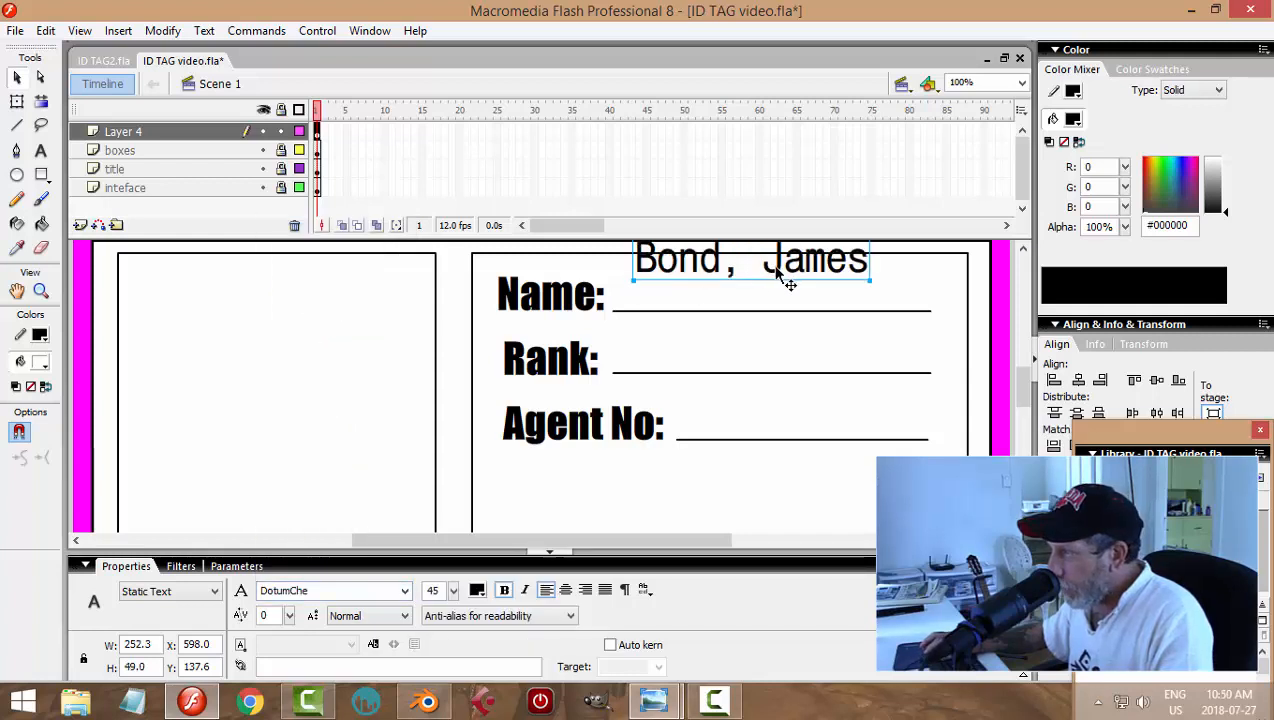
Step: Move the "Bond, James" text down onto the Name line, to about X 596, Y 170.6
key(shift+Down)
key(shift+Down)
key(shift+Down)
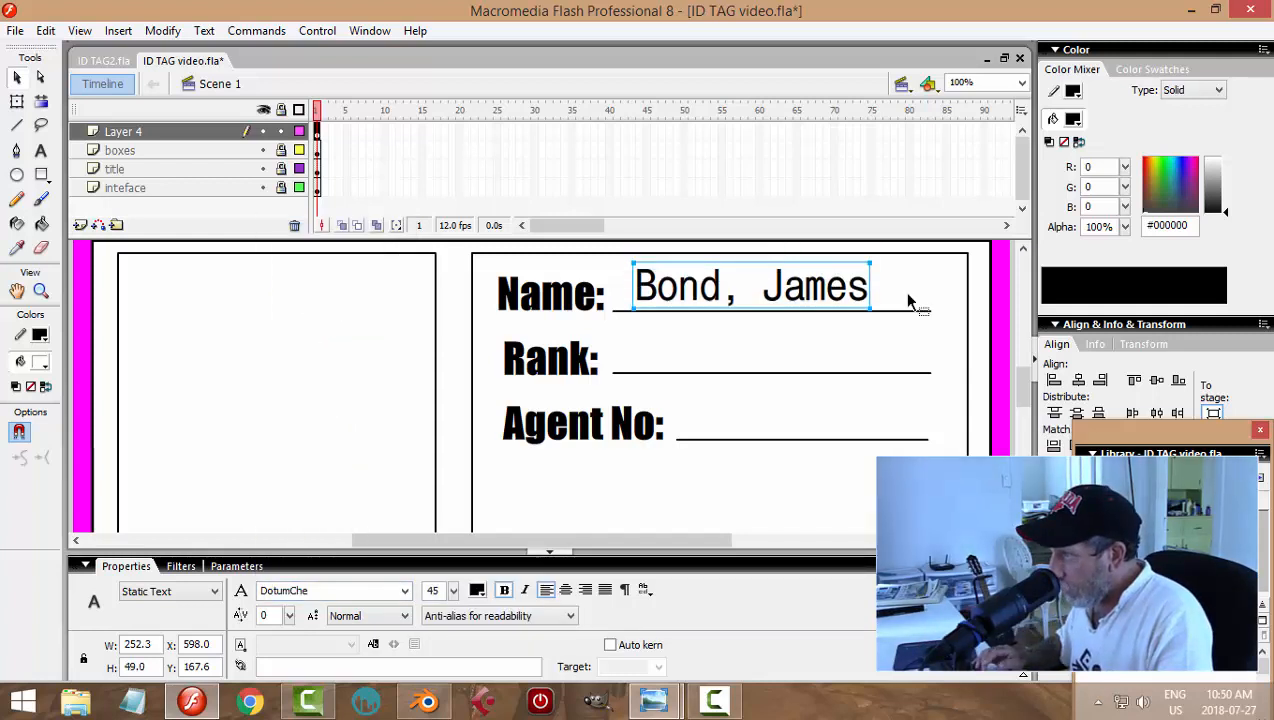
key(Down)
key(Down)
key(Down)
key(Left)
key(Left)
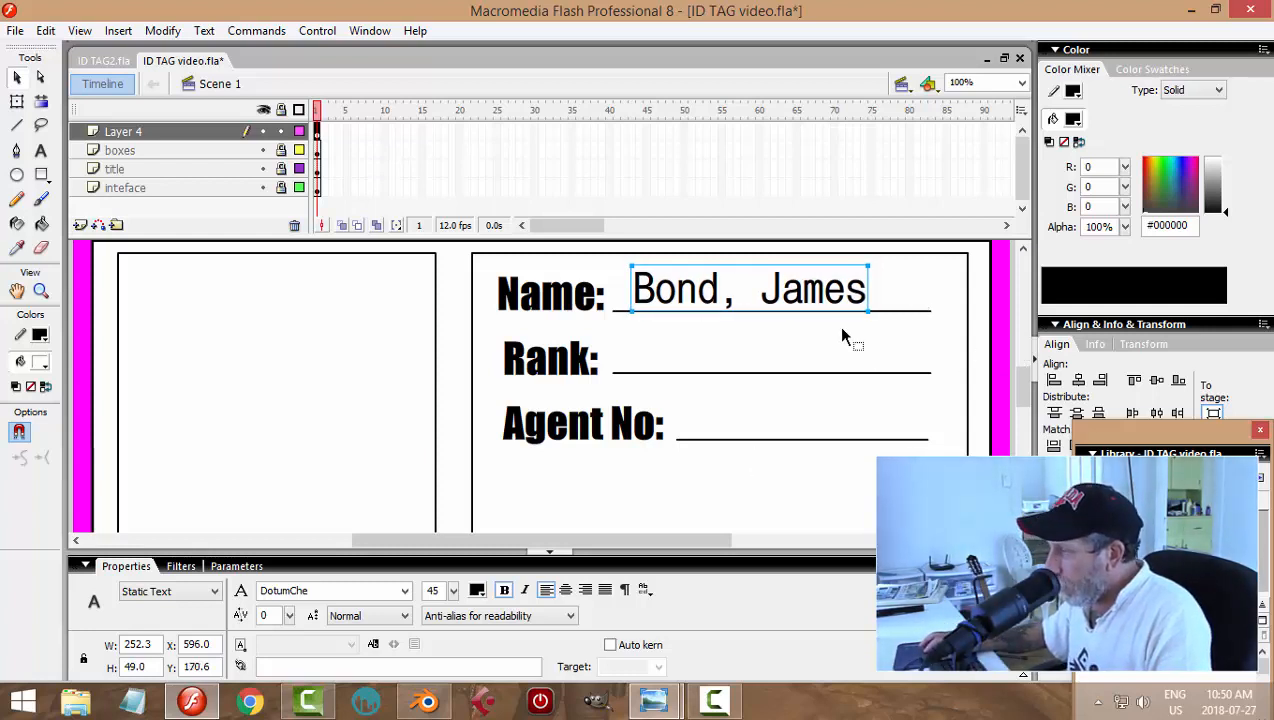
Step: Duplicate the "Bond, James" text straight down onto the Rank line and change the copy to "Commander"
alt+drag(785, 310, 785, 372)
click(41, 151)
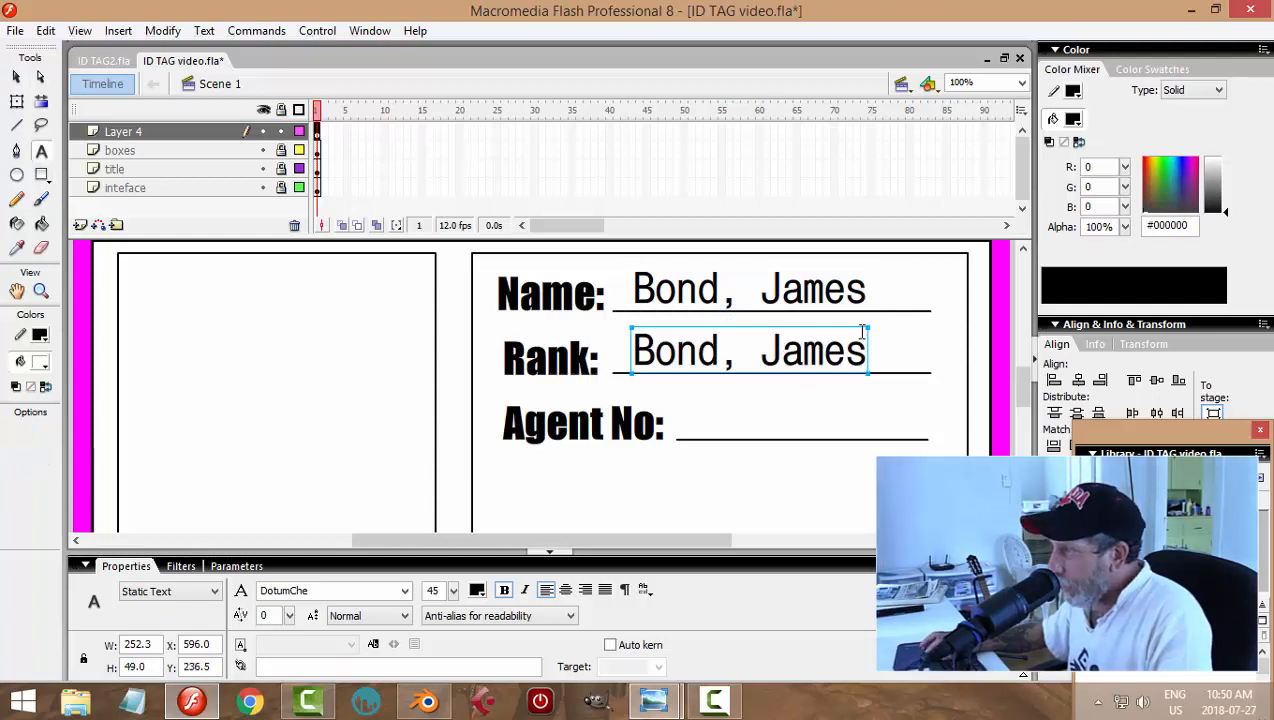
drag(866, 352, 630, 352)
text(C)
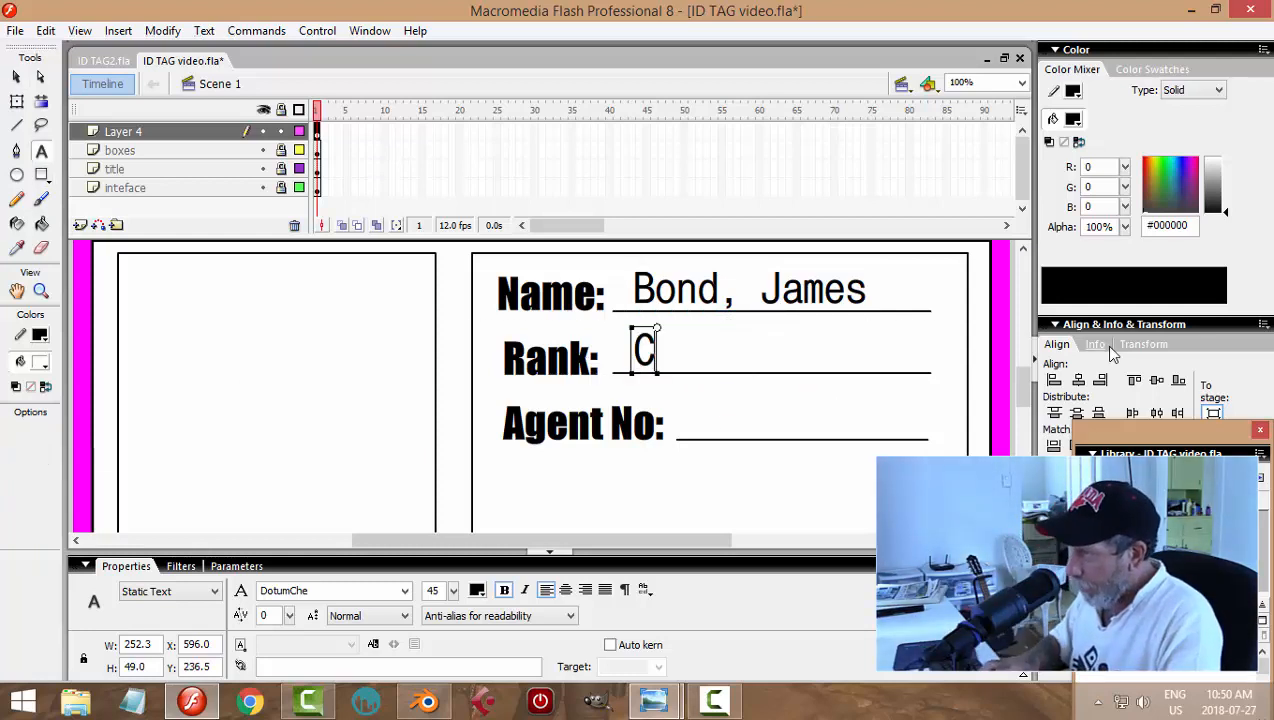
text(ommander)
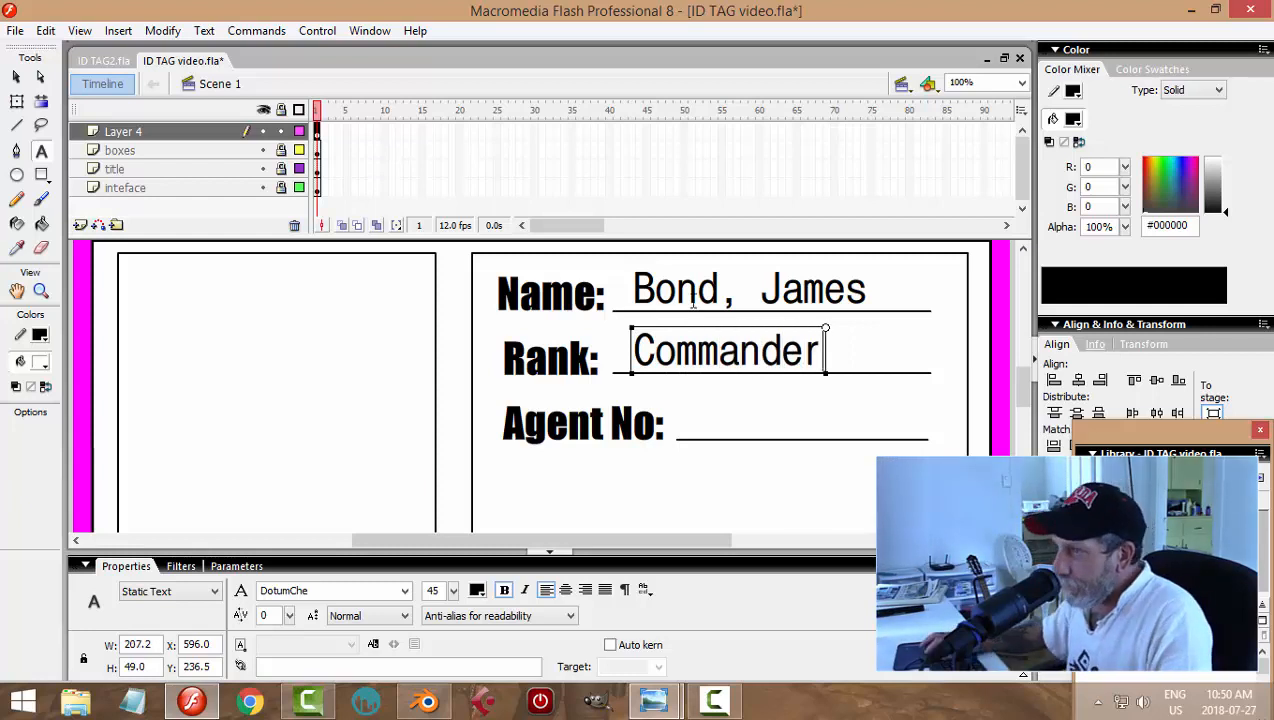
click(16, 80)
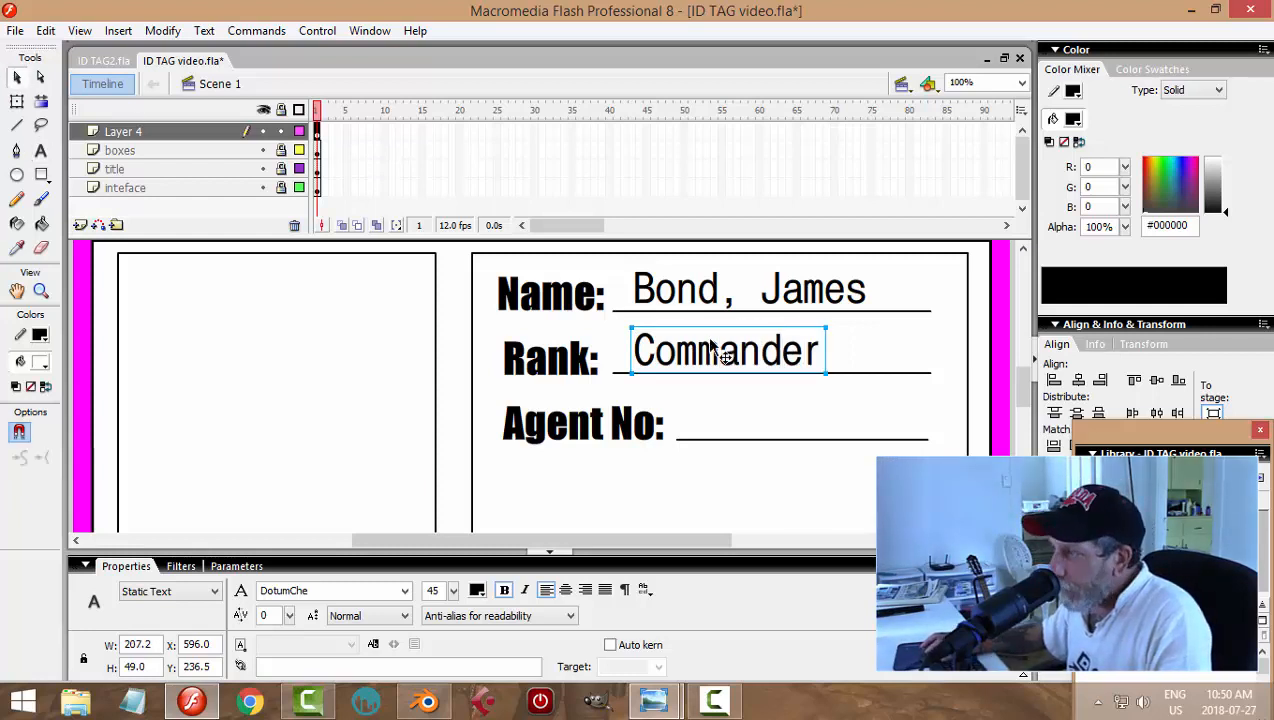
click(911, 397)
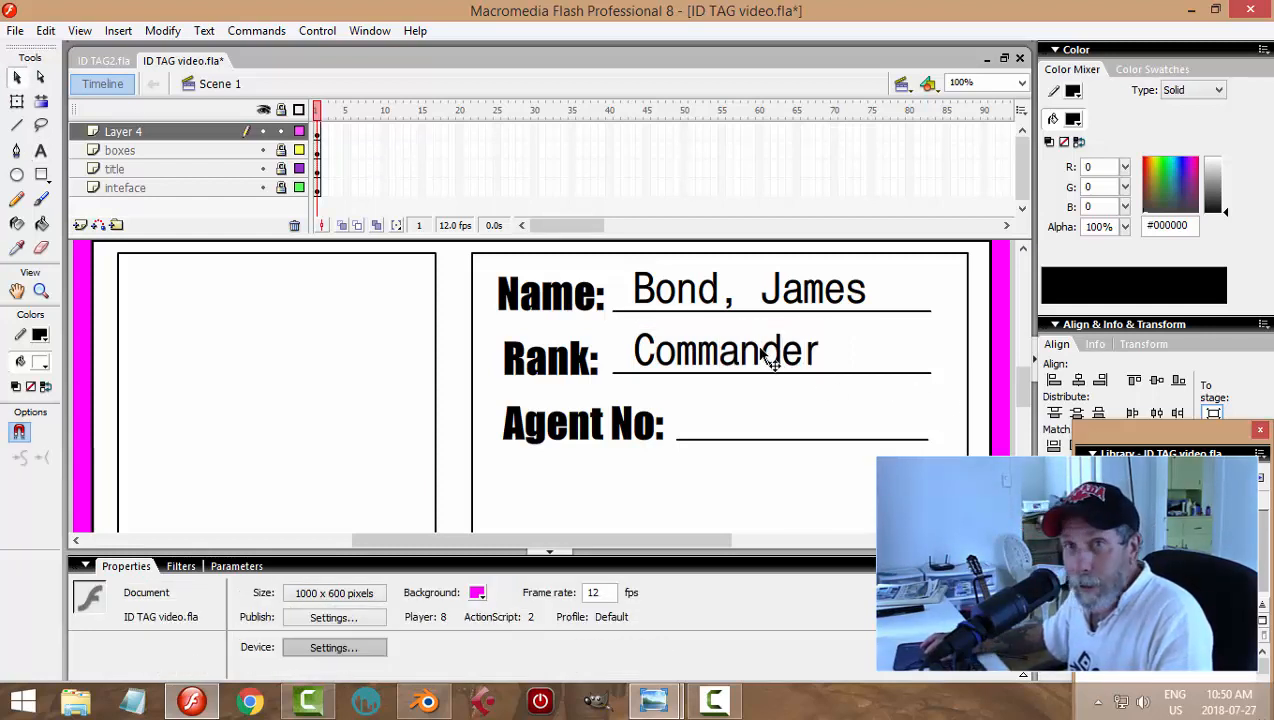
Step: Duplicate the "Commander" text straight down onto the Agent No. line and change the copy to "007"
drag(783, 357, 783, 424)
click(42, 151)
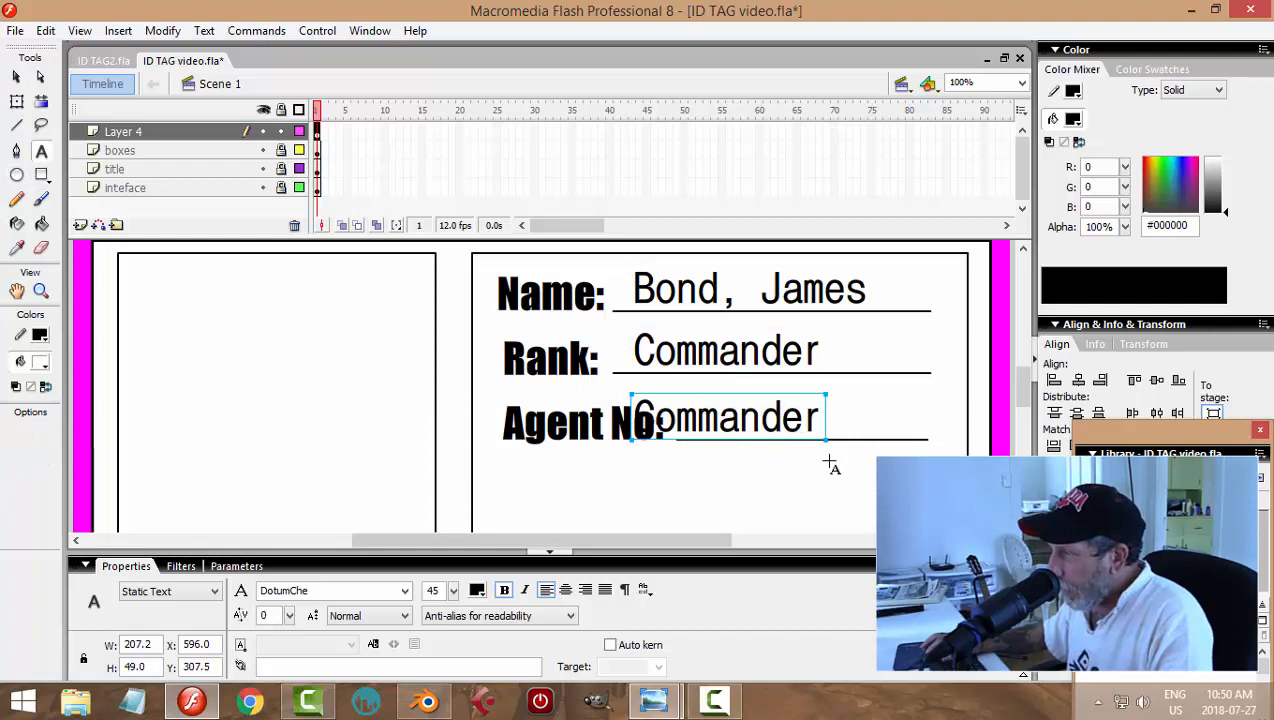
click(817, 426)
double_click(817, 426)
text(007)
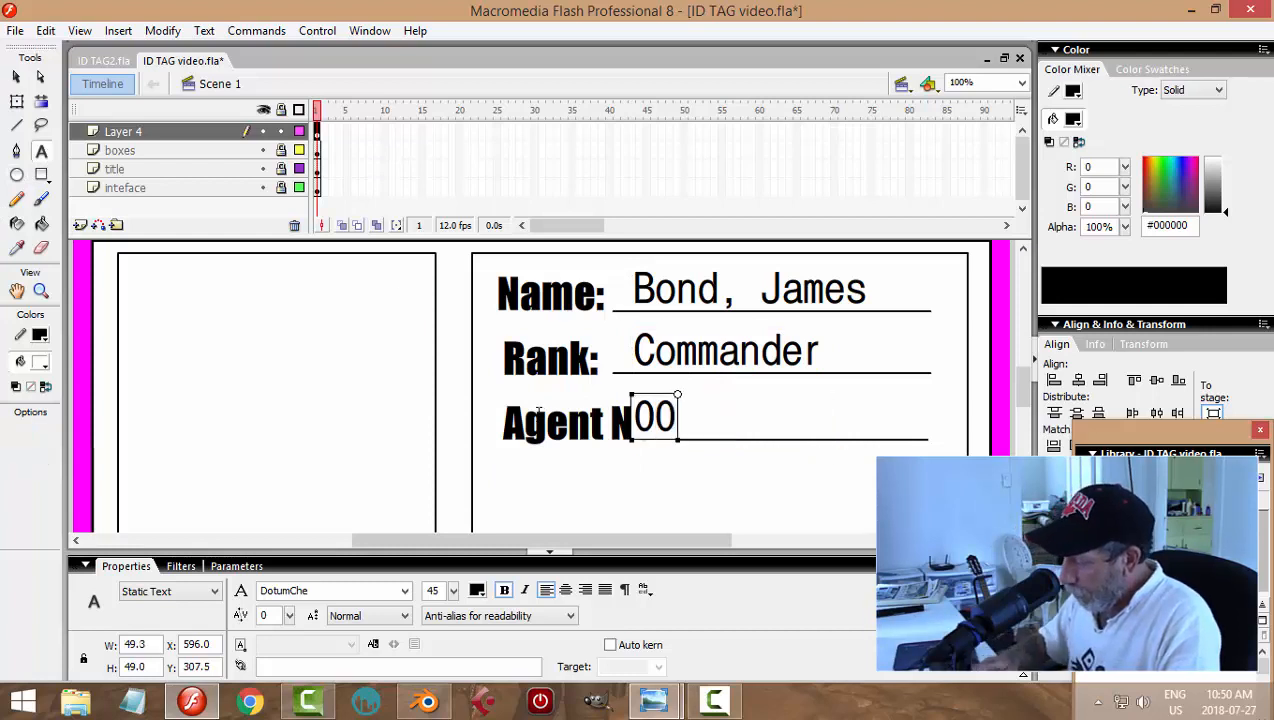
click(18, 78)
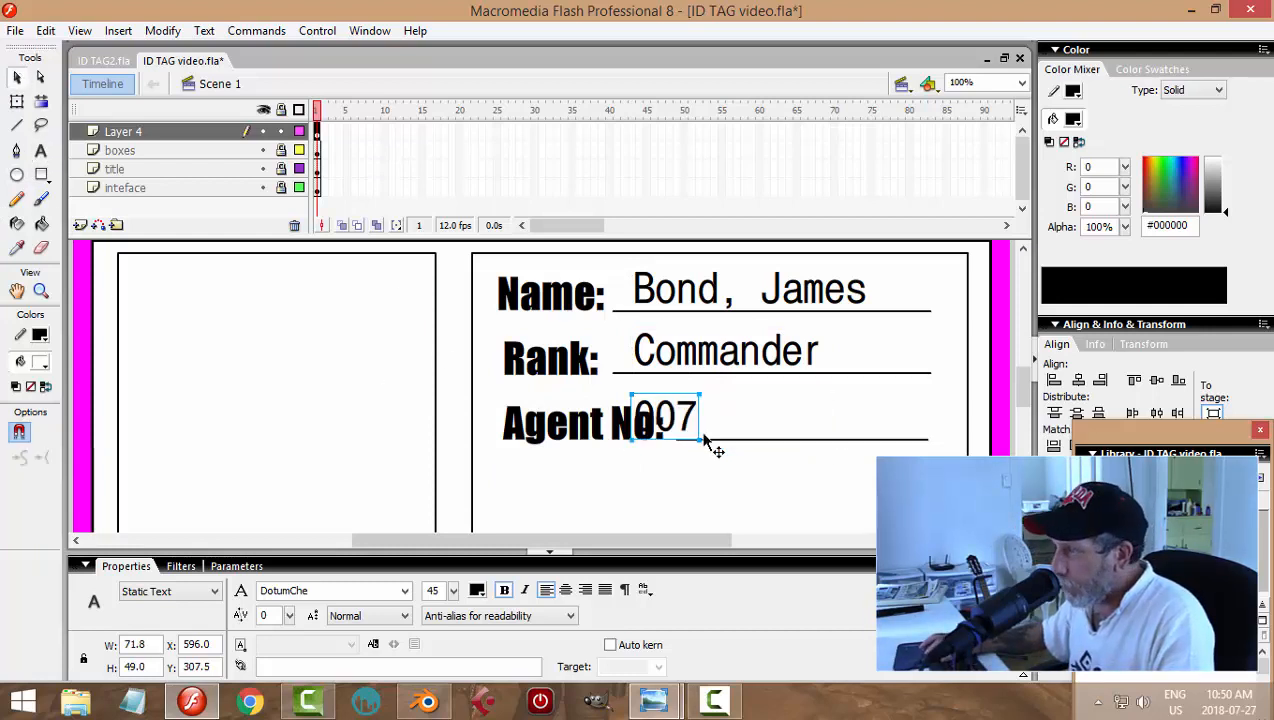
Step: Move the "007" text right, clear of its label, and slightly down to about X 646, Y 309.5
key(shift+Right)
key(shift+Right)
key(shift+Right)
key(shift+Right)
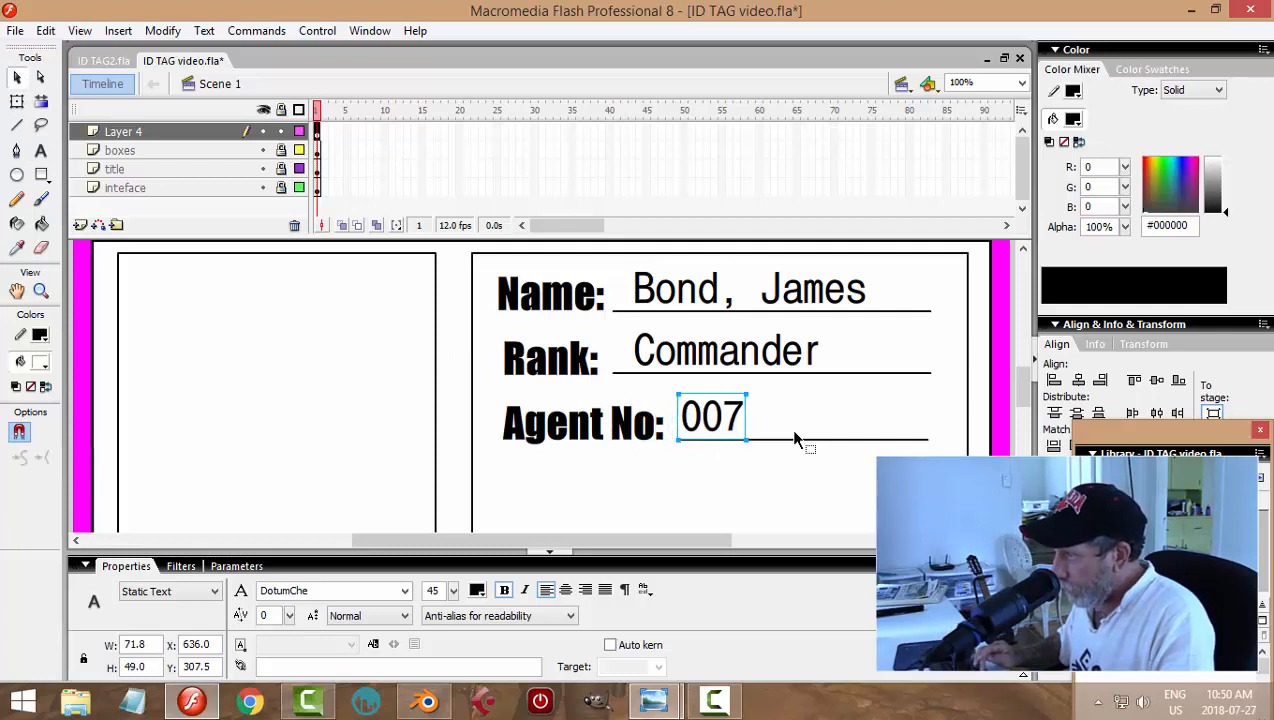
click(771, 479)
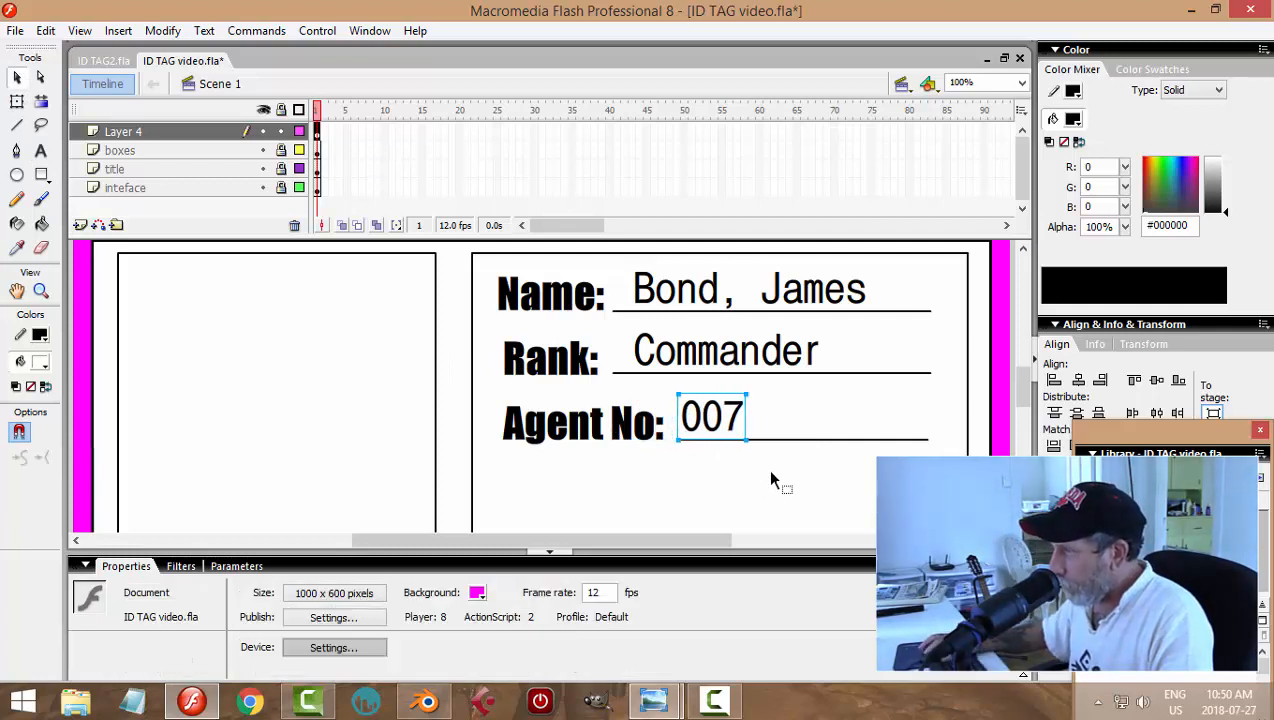
click(742, 418)
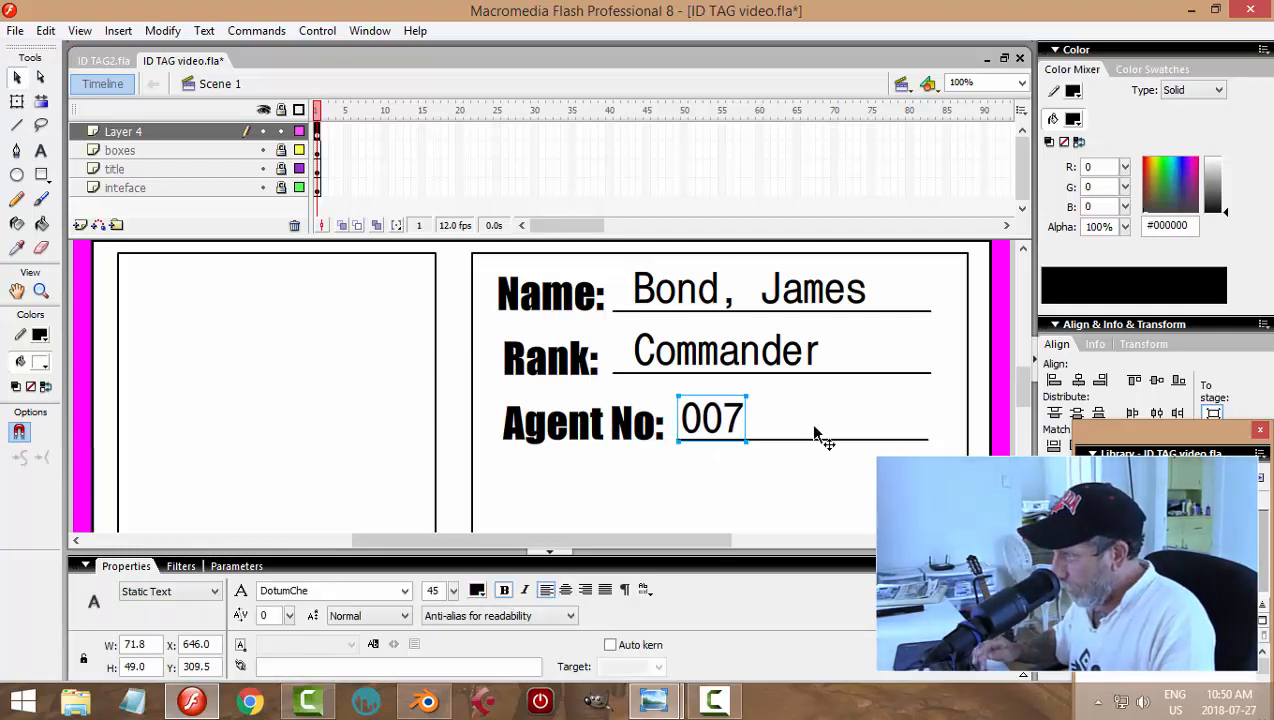
Step: Nudge the "007", "Commander" and "Bond, James" texts down to Y 311.5, 238.5 and 171.6, and save the document
key(Down)
key(Down)
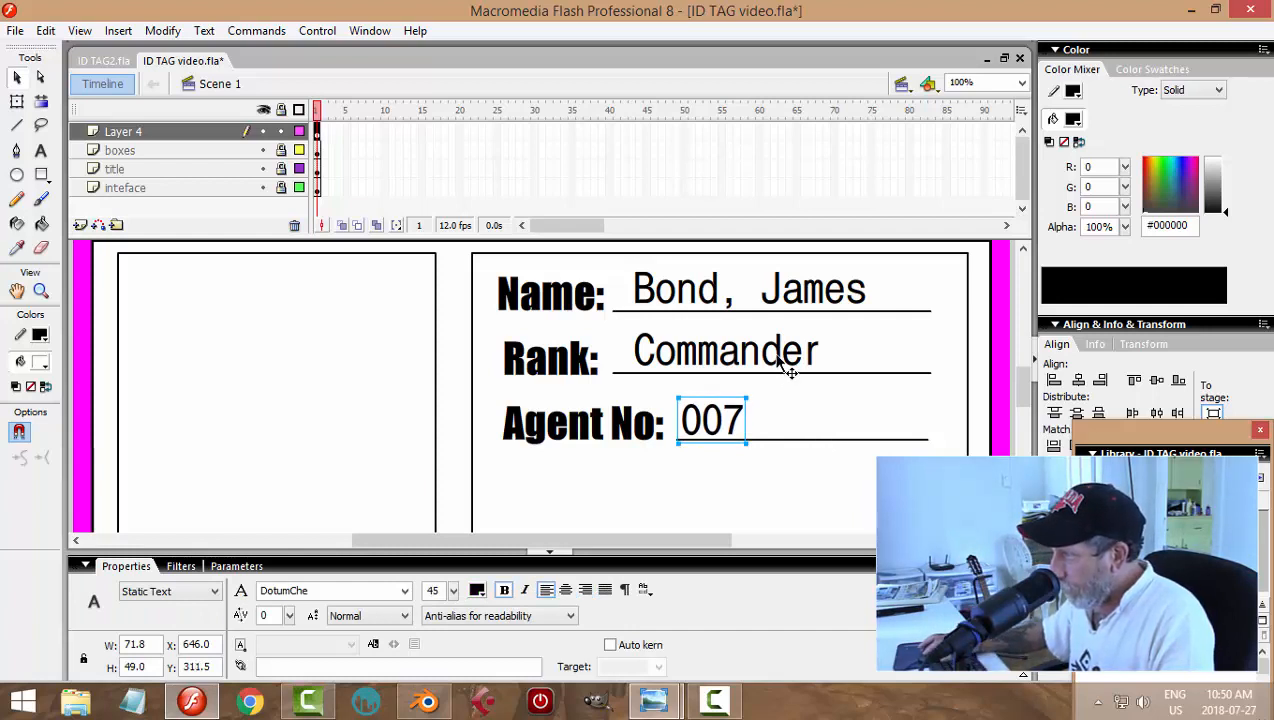
click(779, 361)
key(Down)
key(Down)
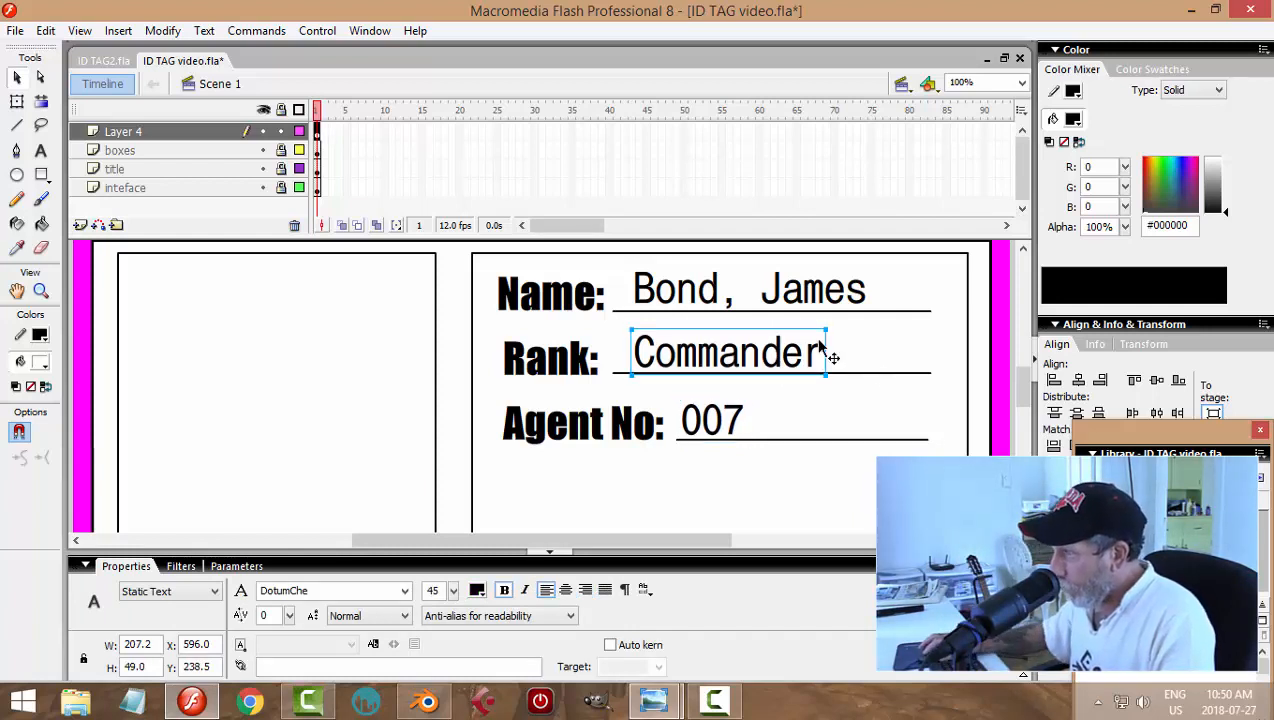
click(846, 300)
key(Down)
key(Down)
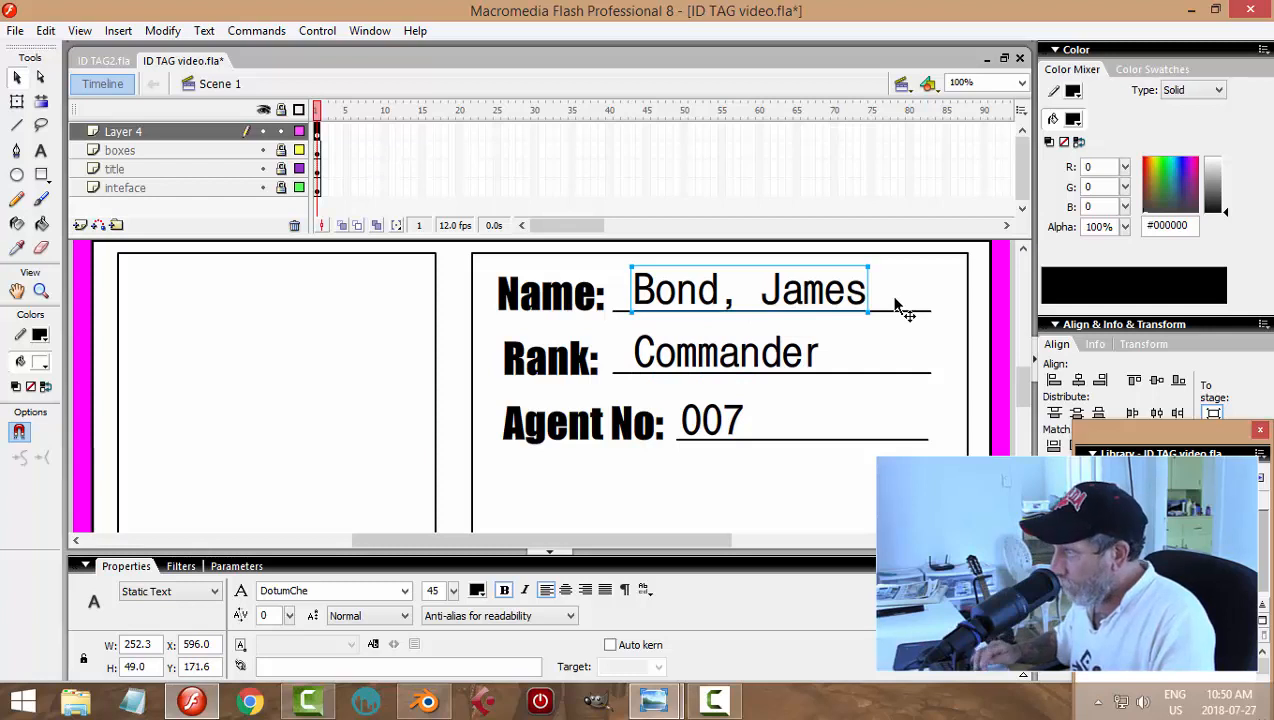
click(955, 398)
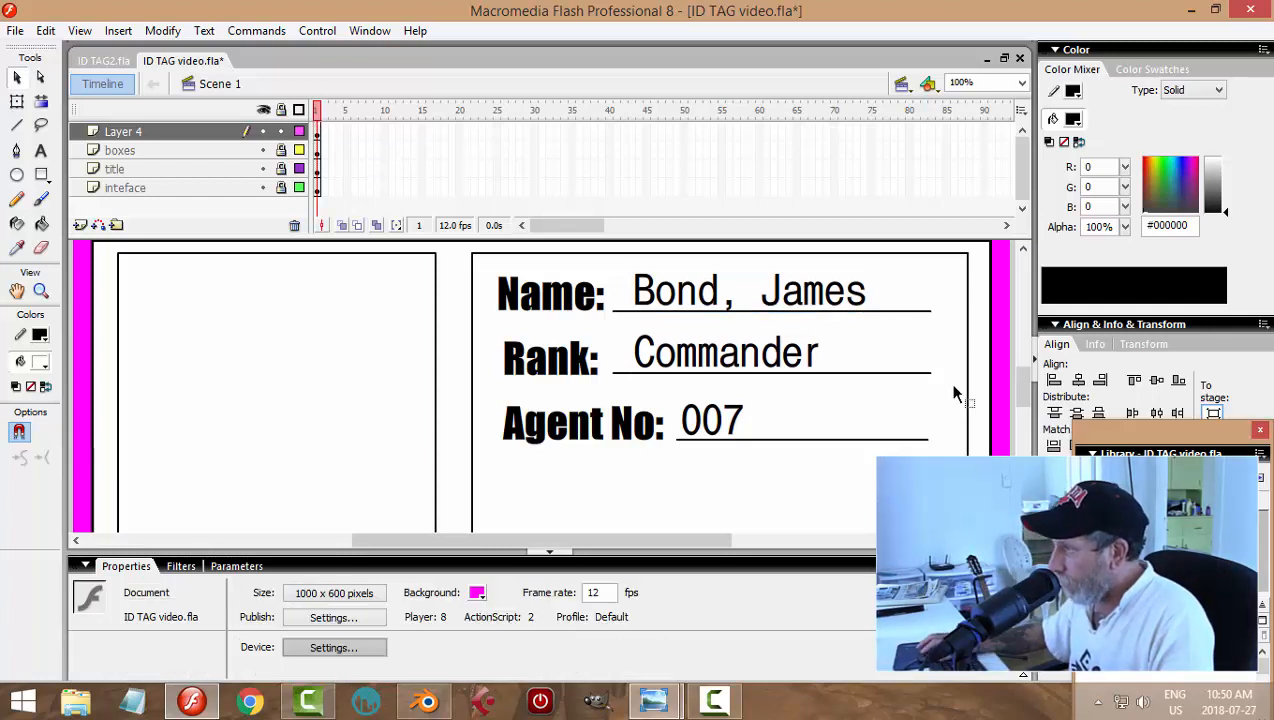
key(ctrl+s)
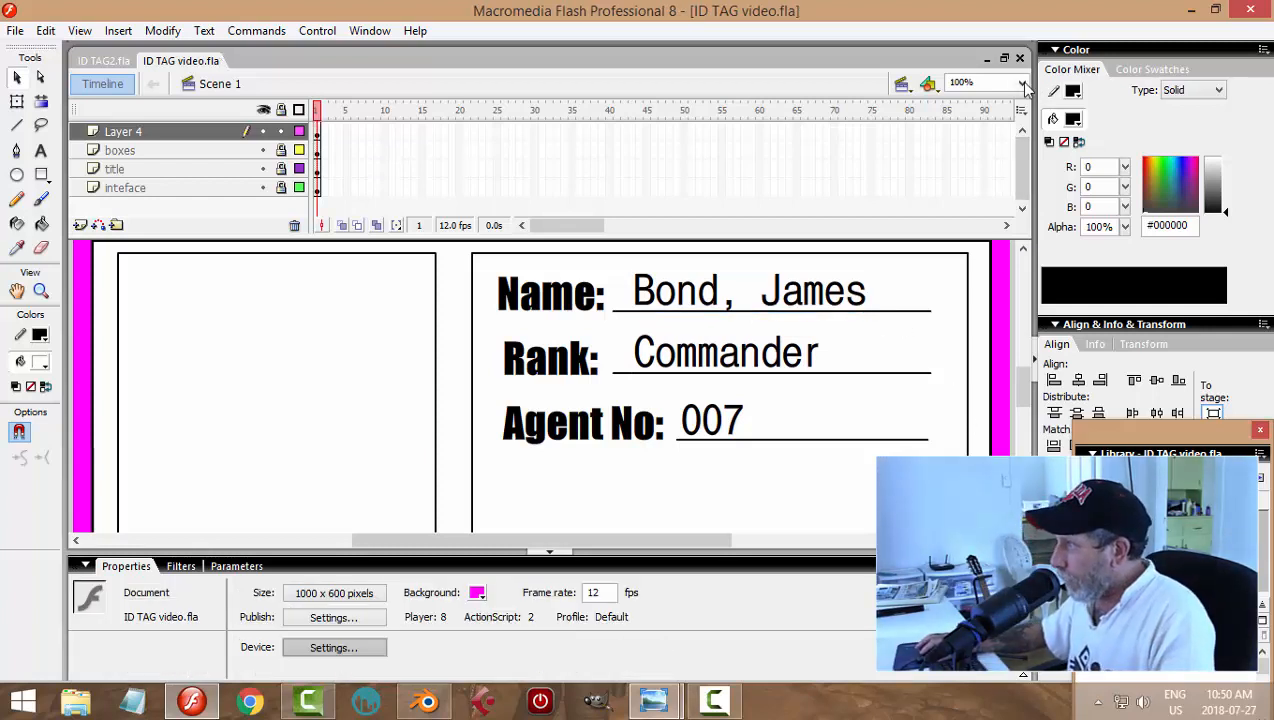
Step: Rename Layer 4 as "text", lock it, and add a new layer above it
click(1020, 82)
click(1003, 110)
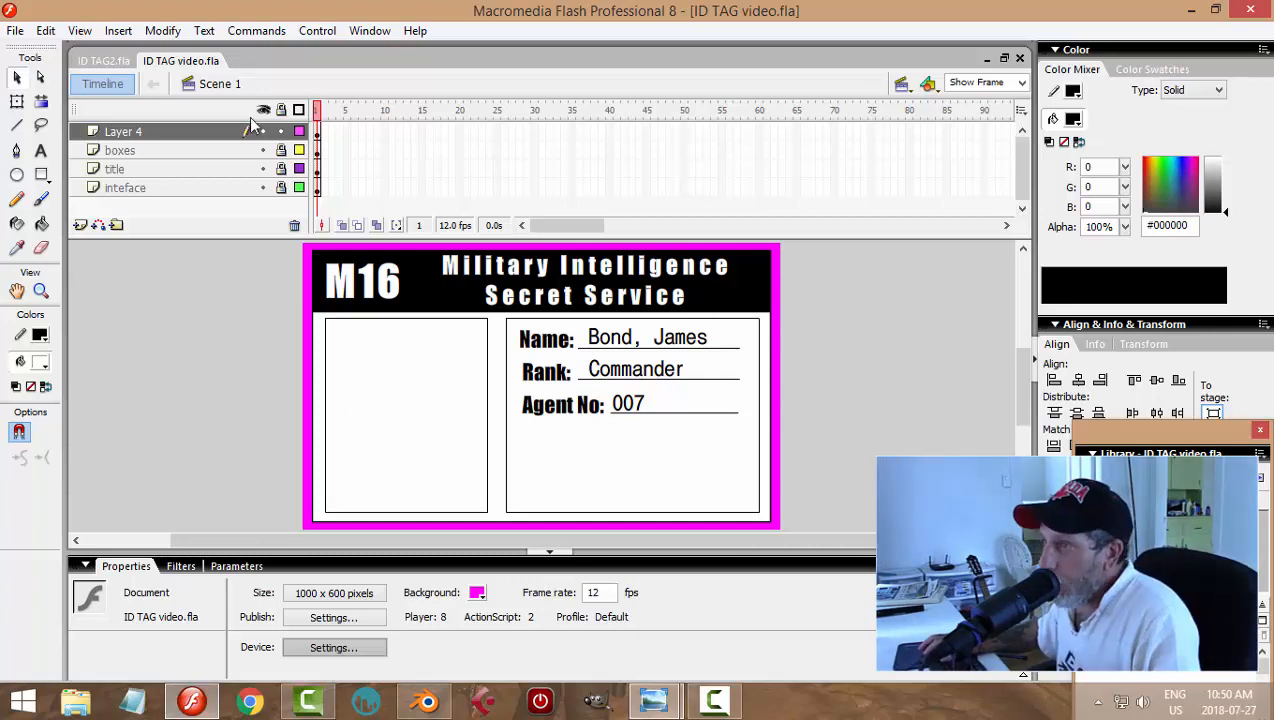
double_click(190, 131)
text(text)
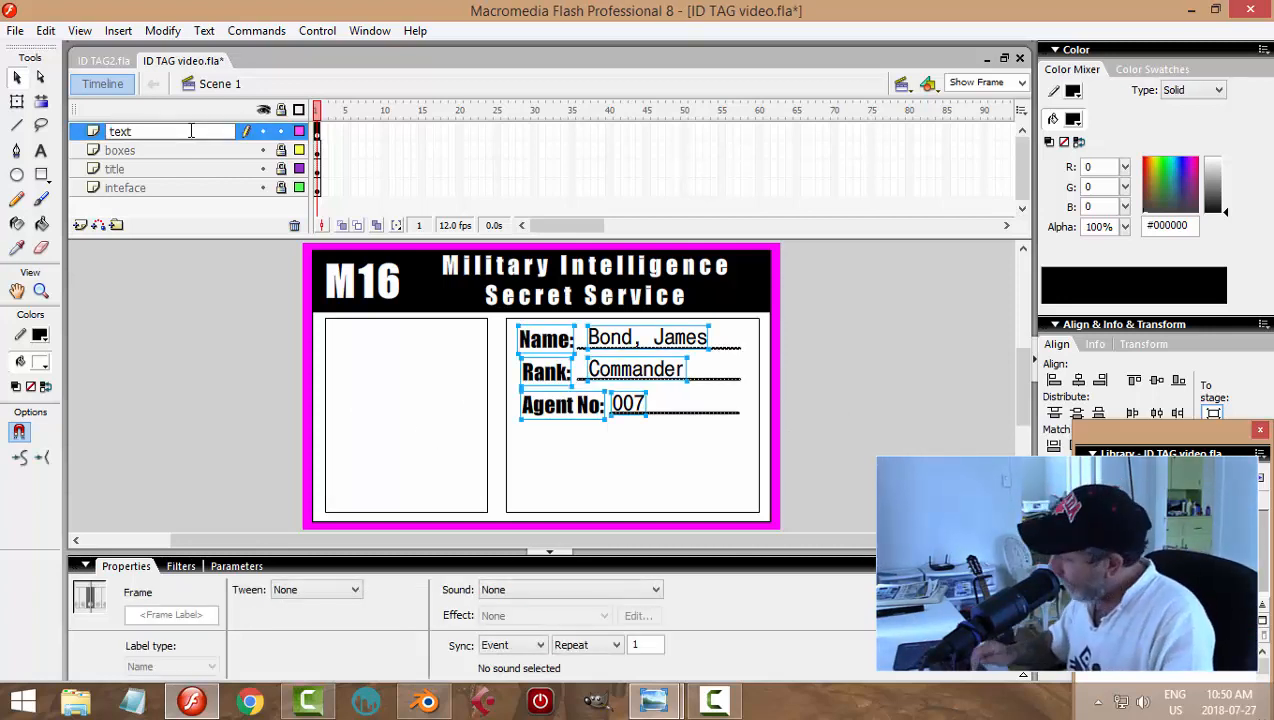
key(Return)
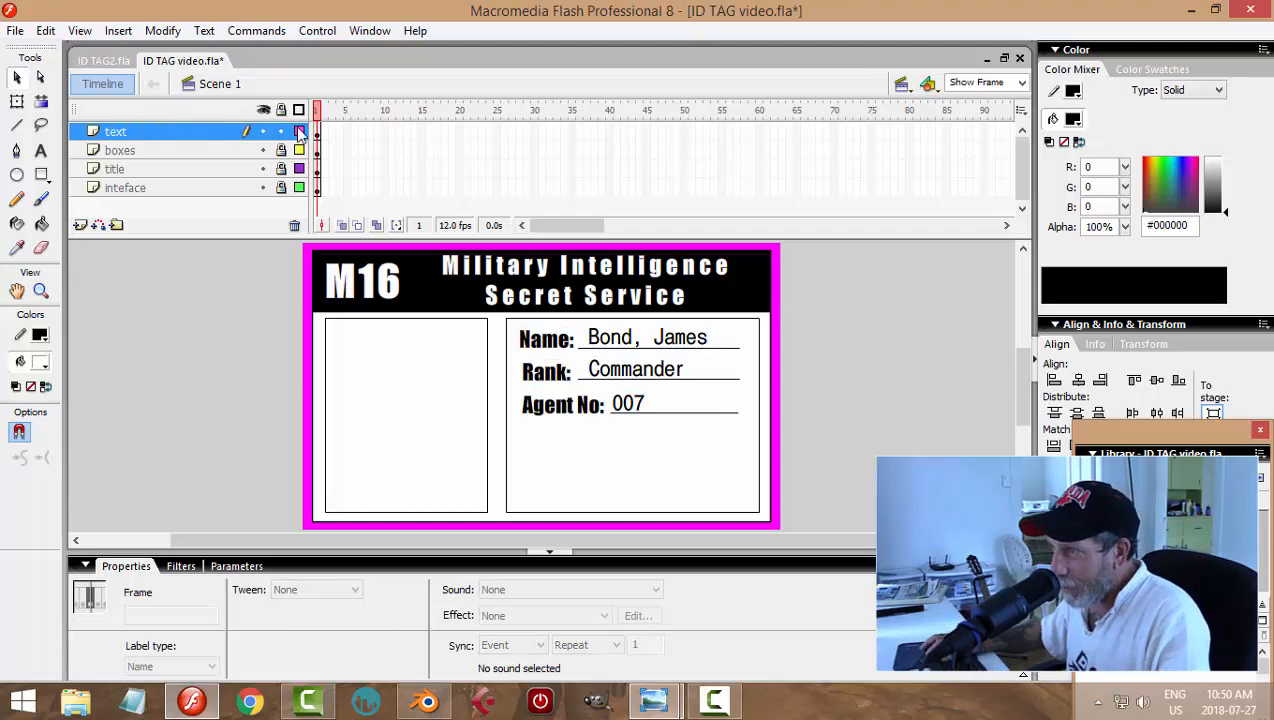
click(80, 225)
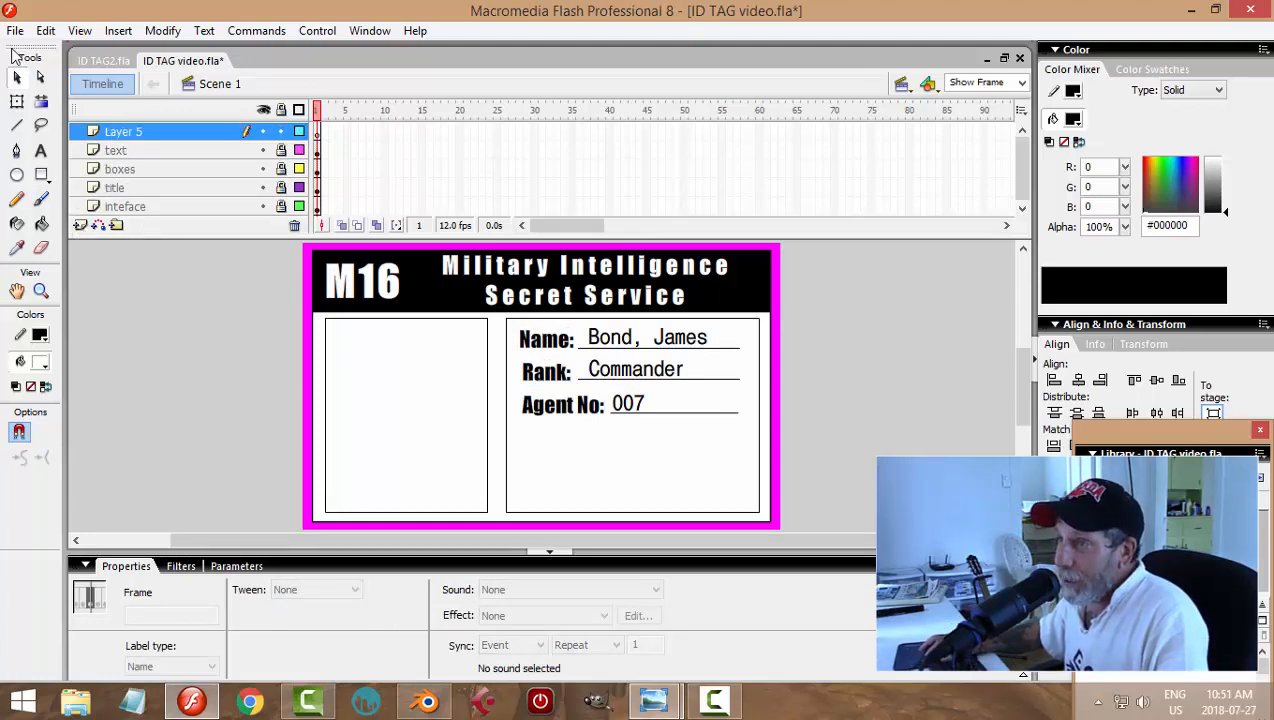
Step: Try importing the portrait photo IMG_7524.JPG from the ELDINI pictures folder to the stage, and remove it again
click(15, 30)
mouse_move(93, 318)
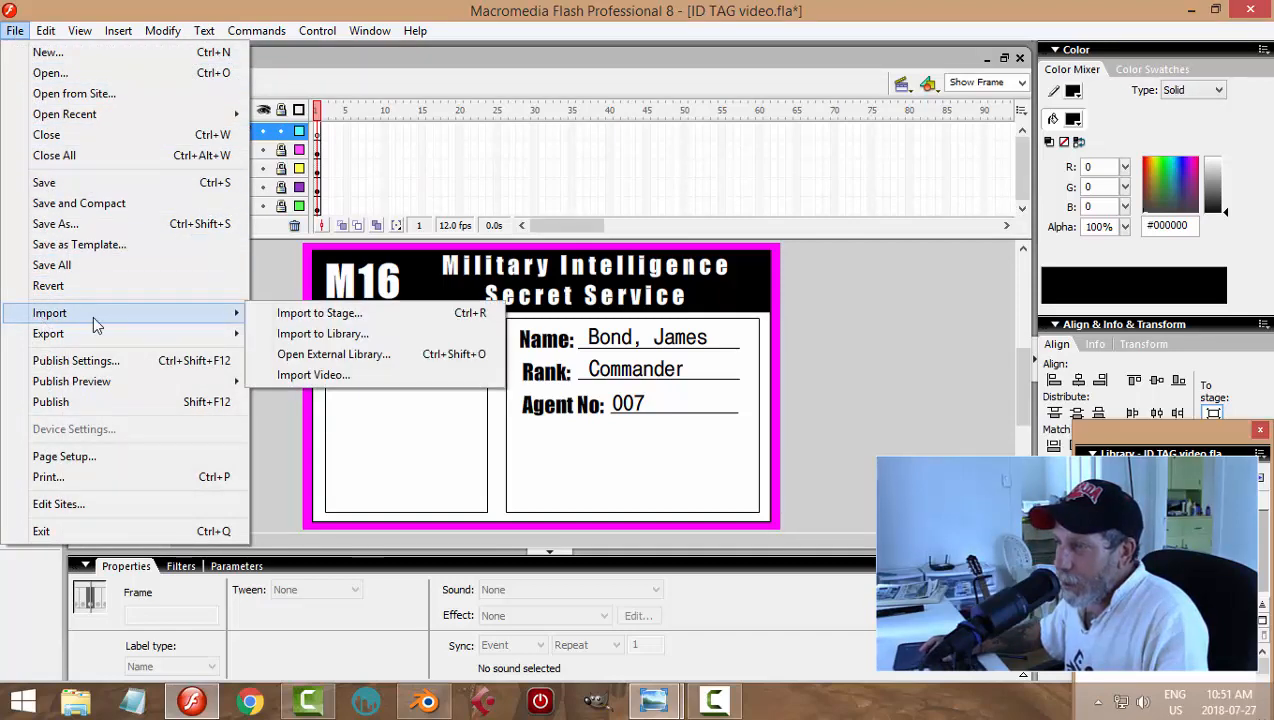
click(300, 314)
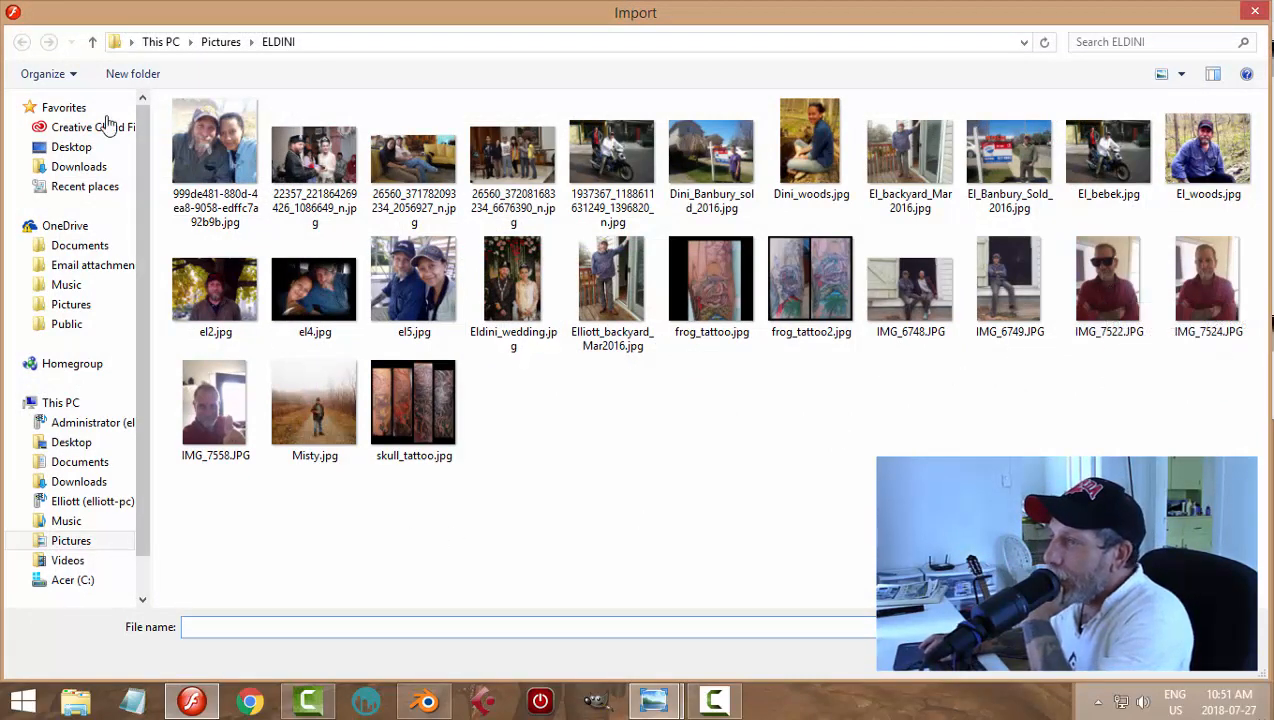
click(92, 42)
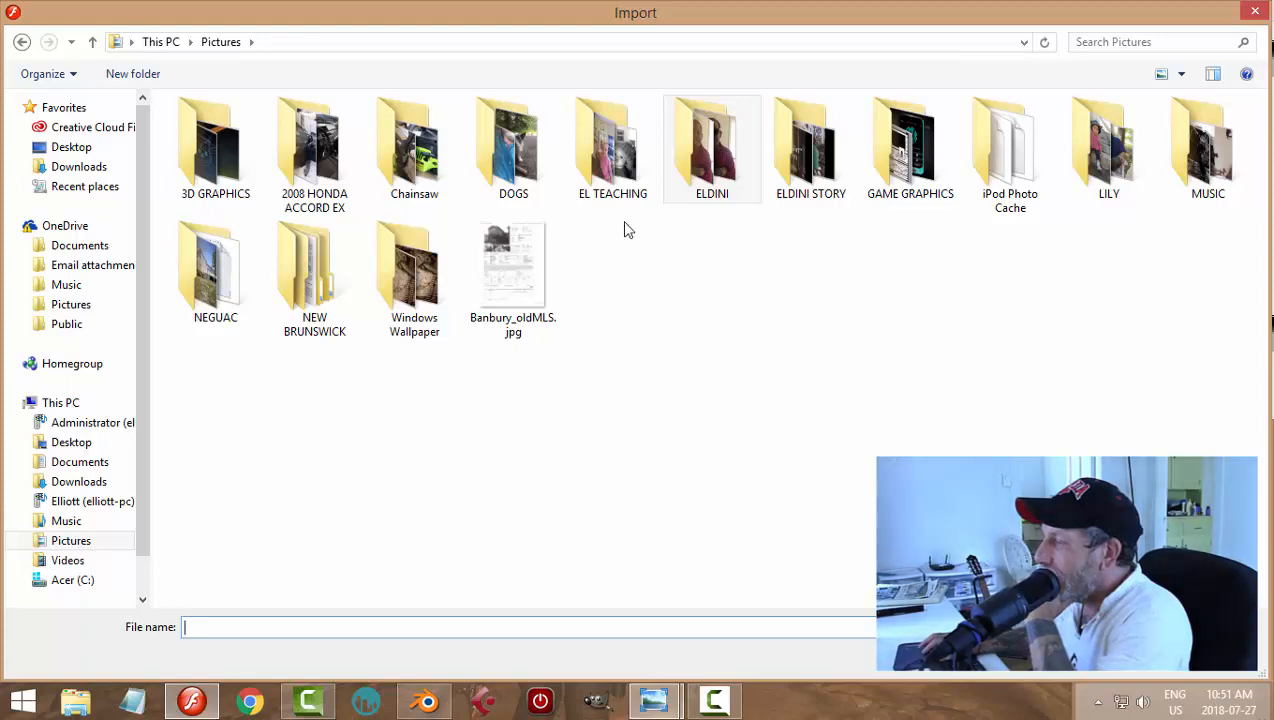
double_click(612, 150)
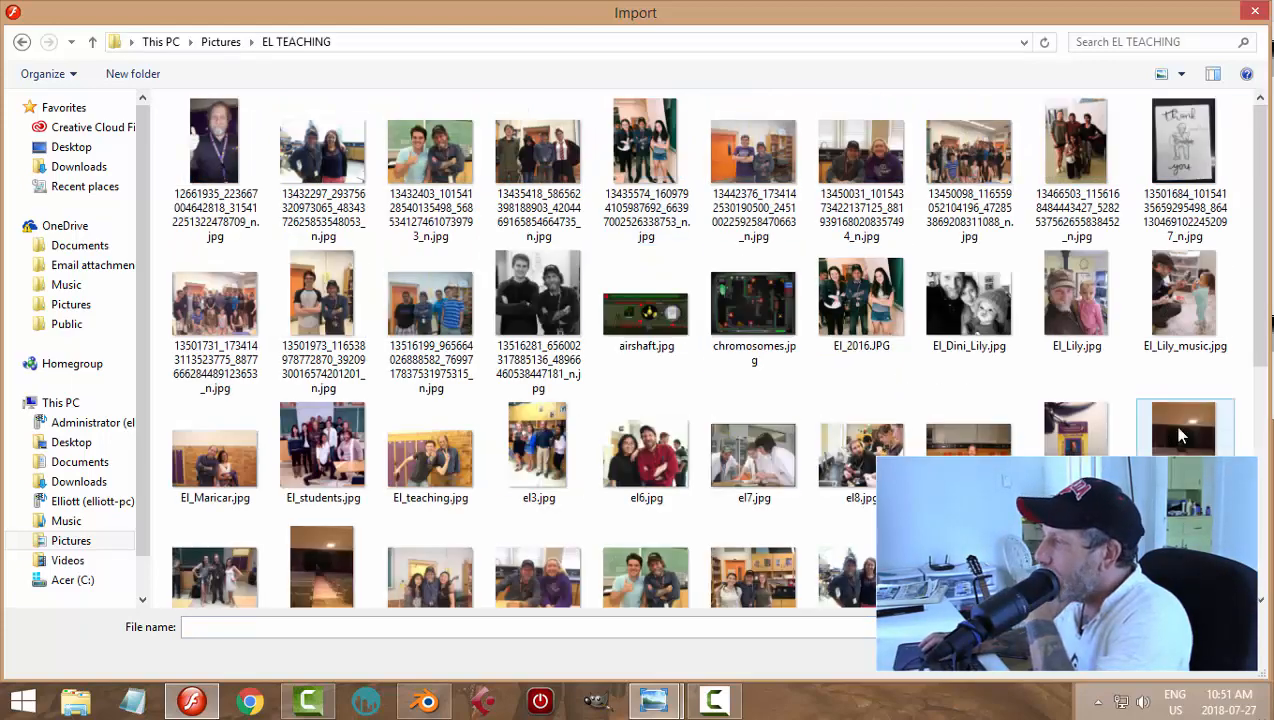
scroll(1262, 306, down, 1)
scroll(1262, 300, up, 1)
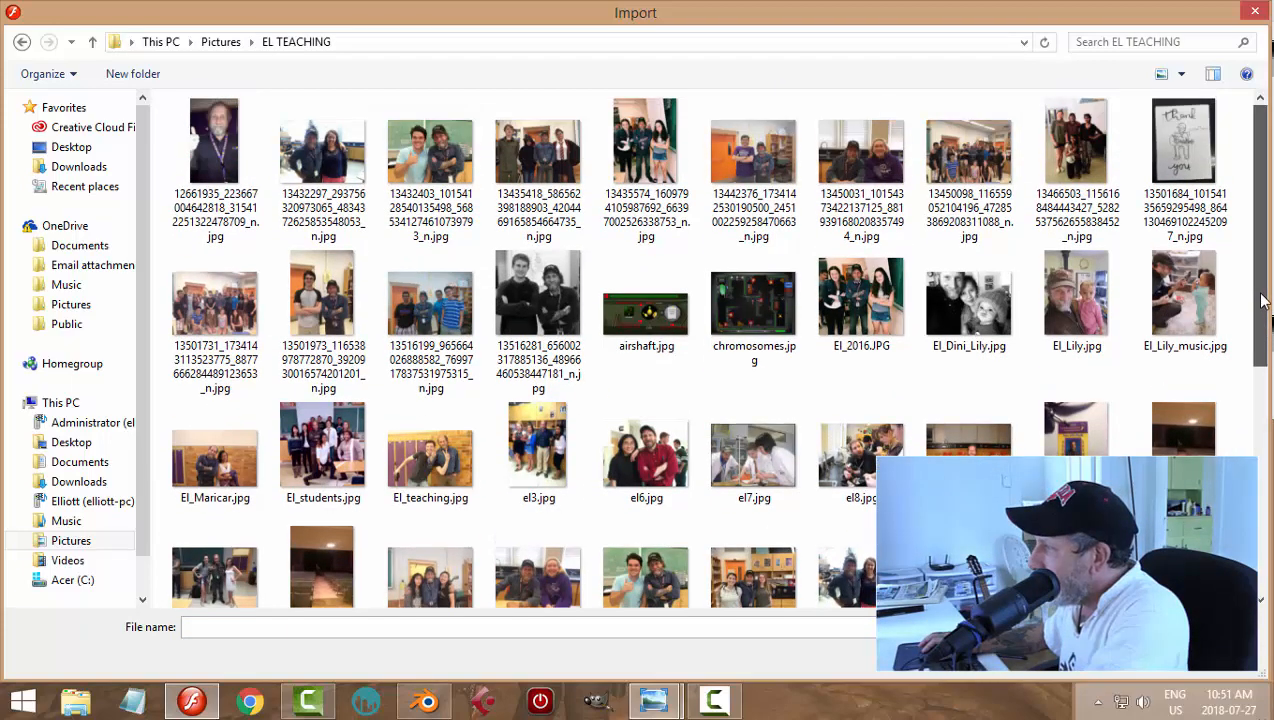
mouse_move(1262, 308)
mouse_down()
mouse_move(1266, 502)
mouse_move(1262, 305)
mouse_up()
click(92, 41)
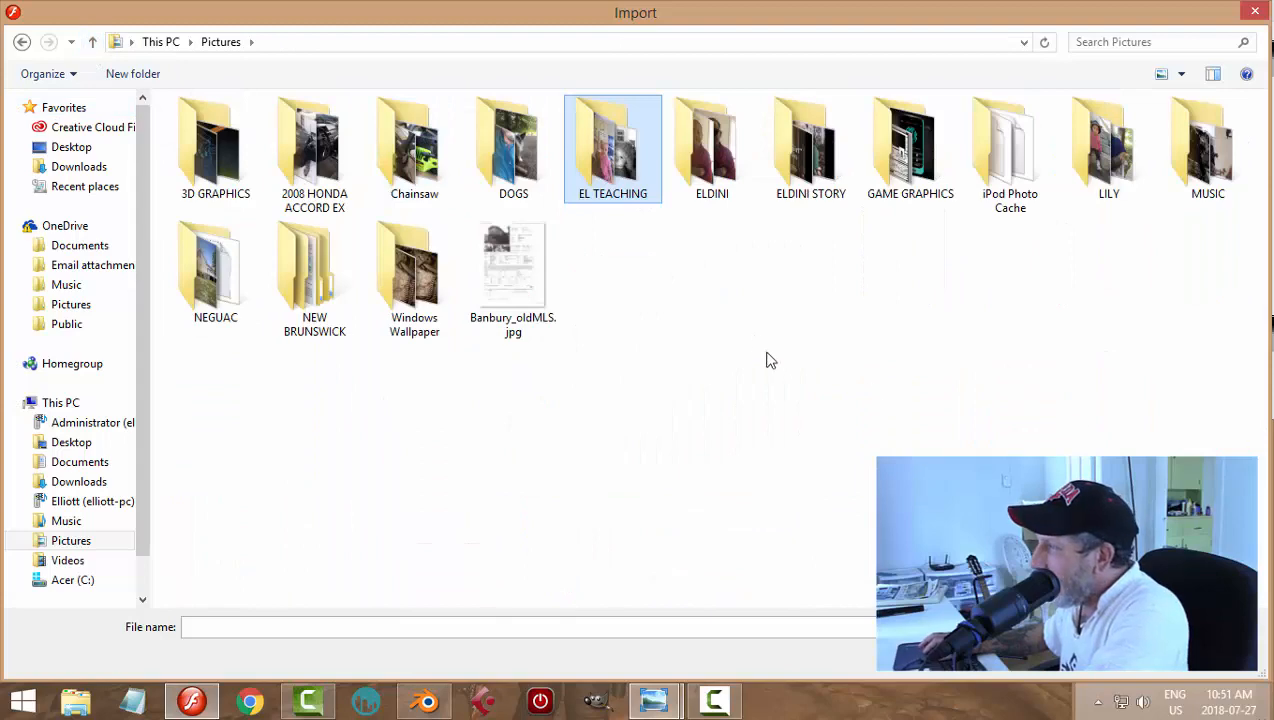
double_click(711, 150)
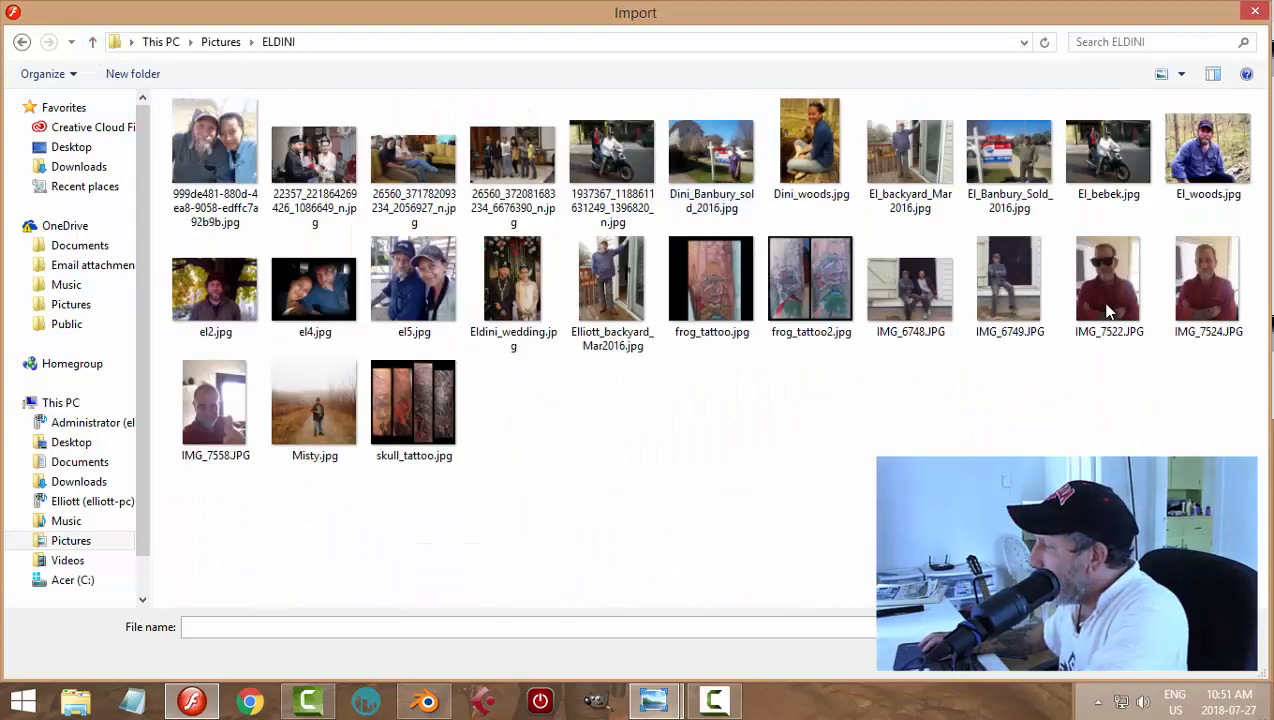
click(1175, 292)
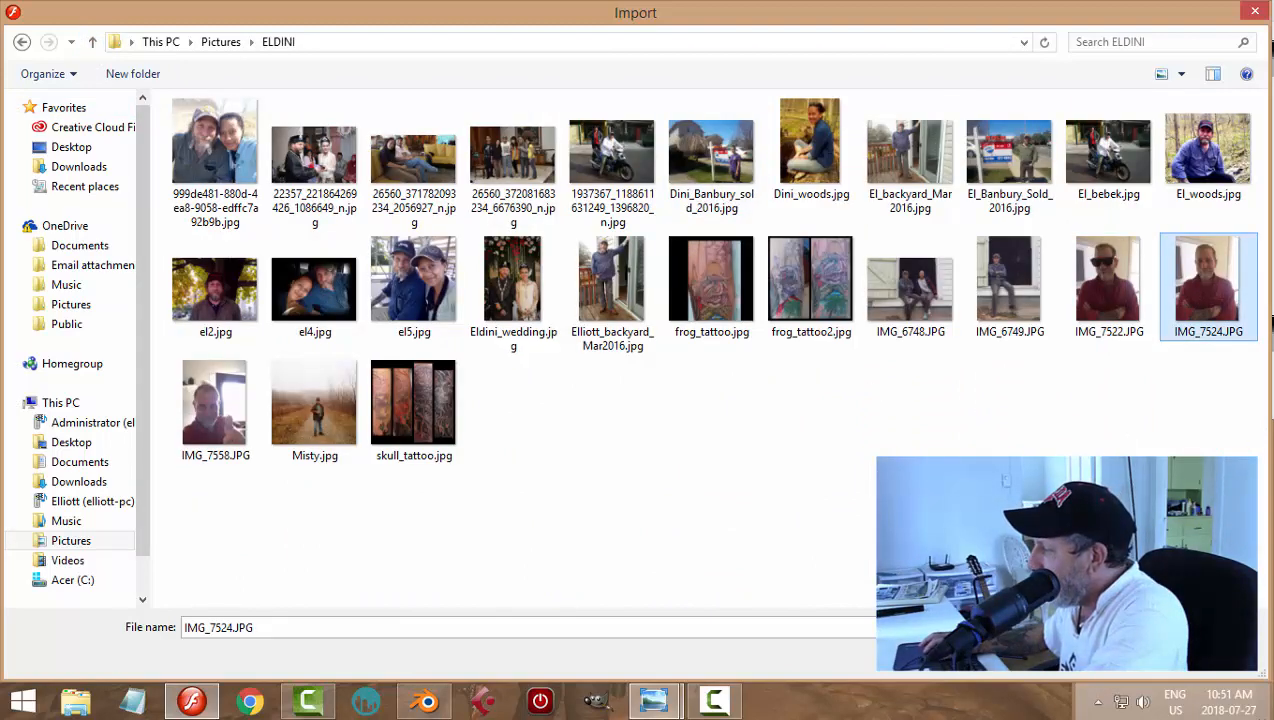
click(1125, 657)
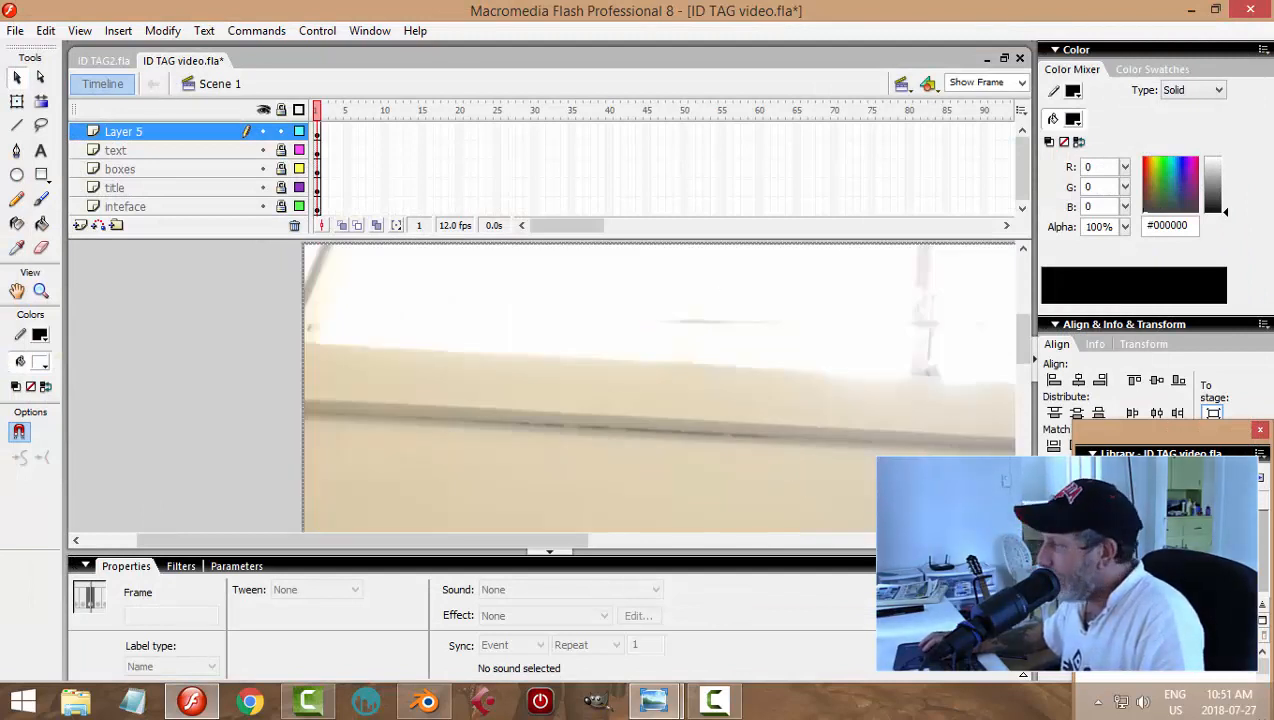
key(Delete)
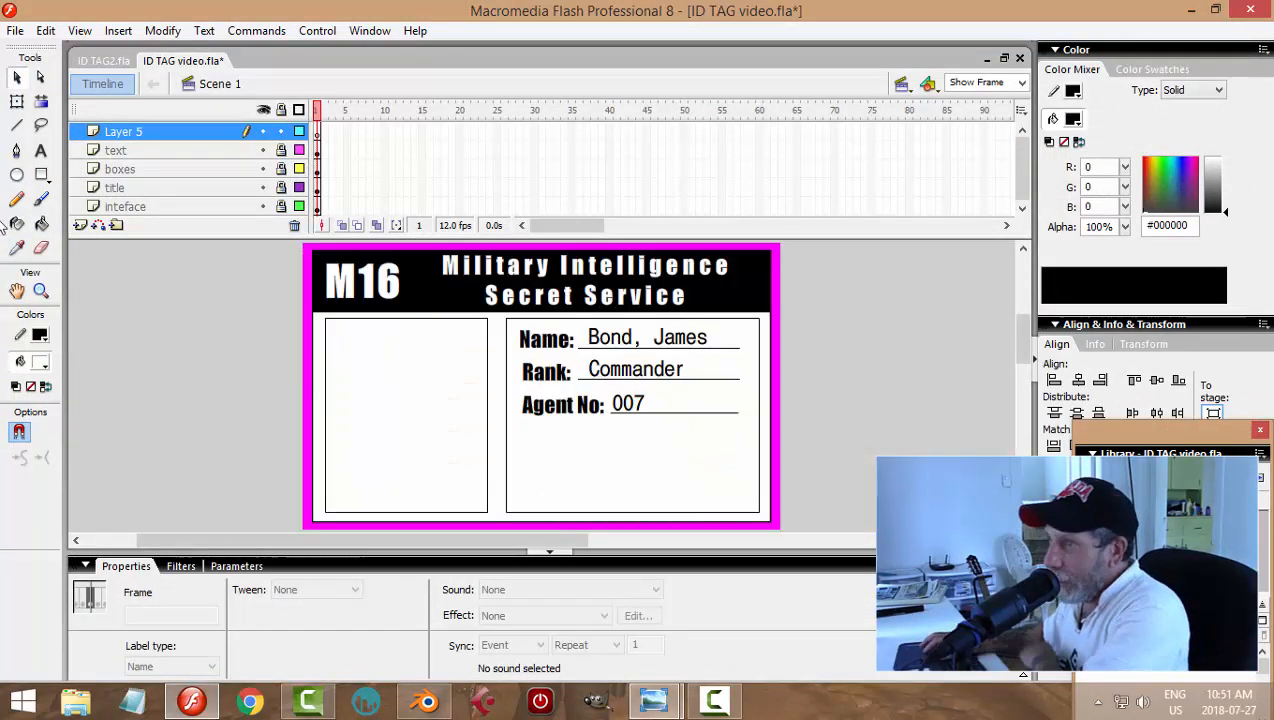
Step: Import the sunglasses portrait IMG_7522.JPG from the ELDINI pictures folder to the stage on the new layer
click(15, 30)
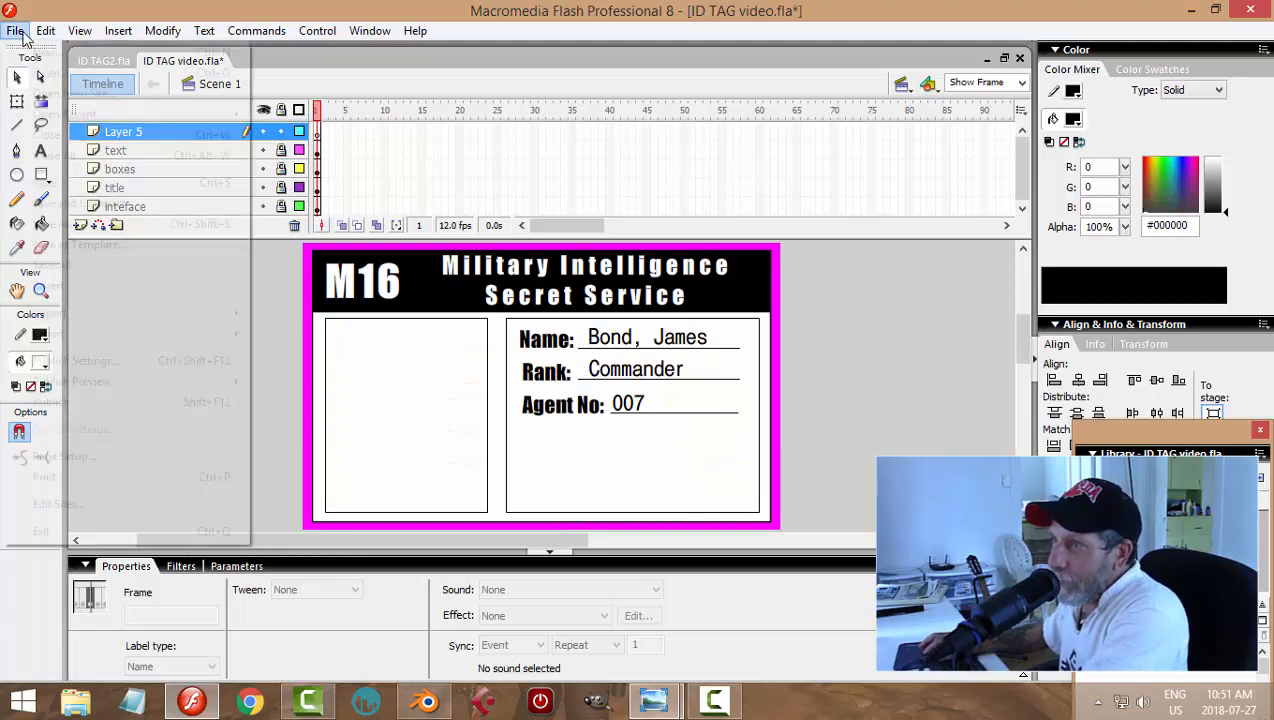
mouse_move(80, 313)
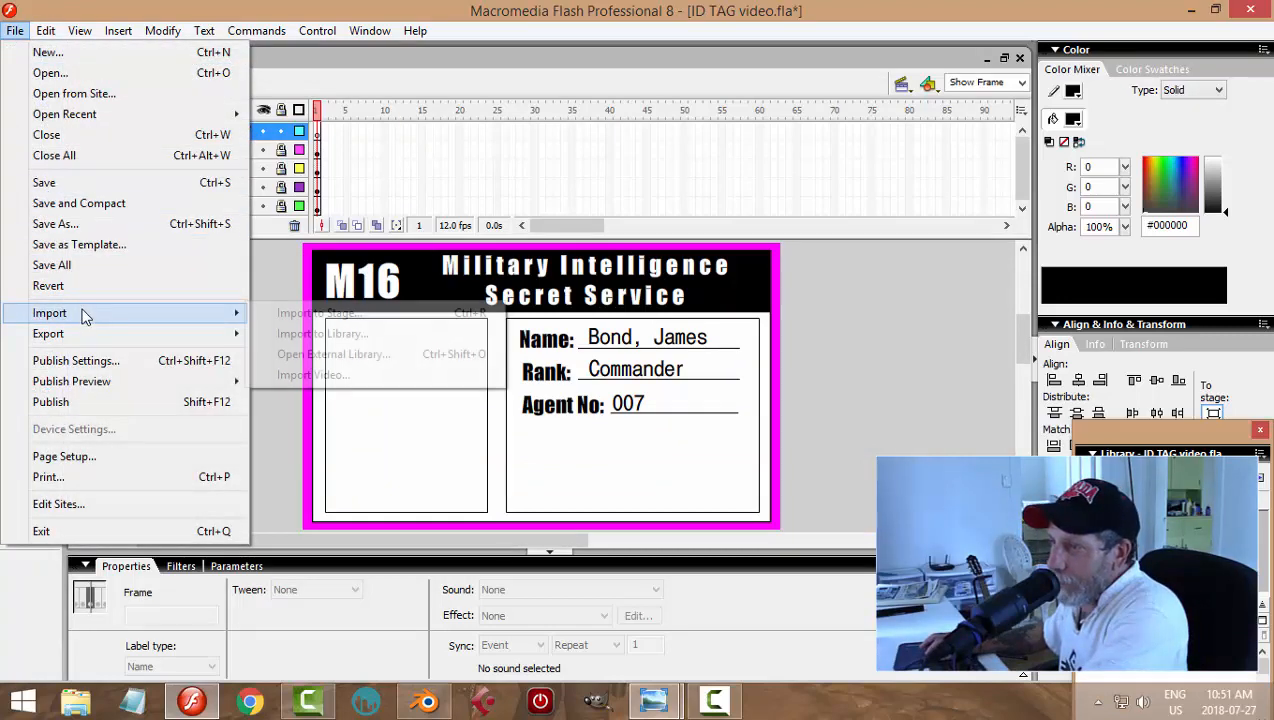
click(268, 315)
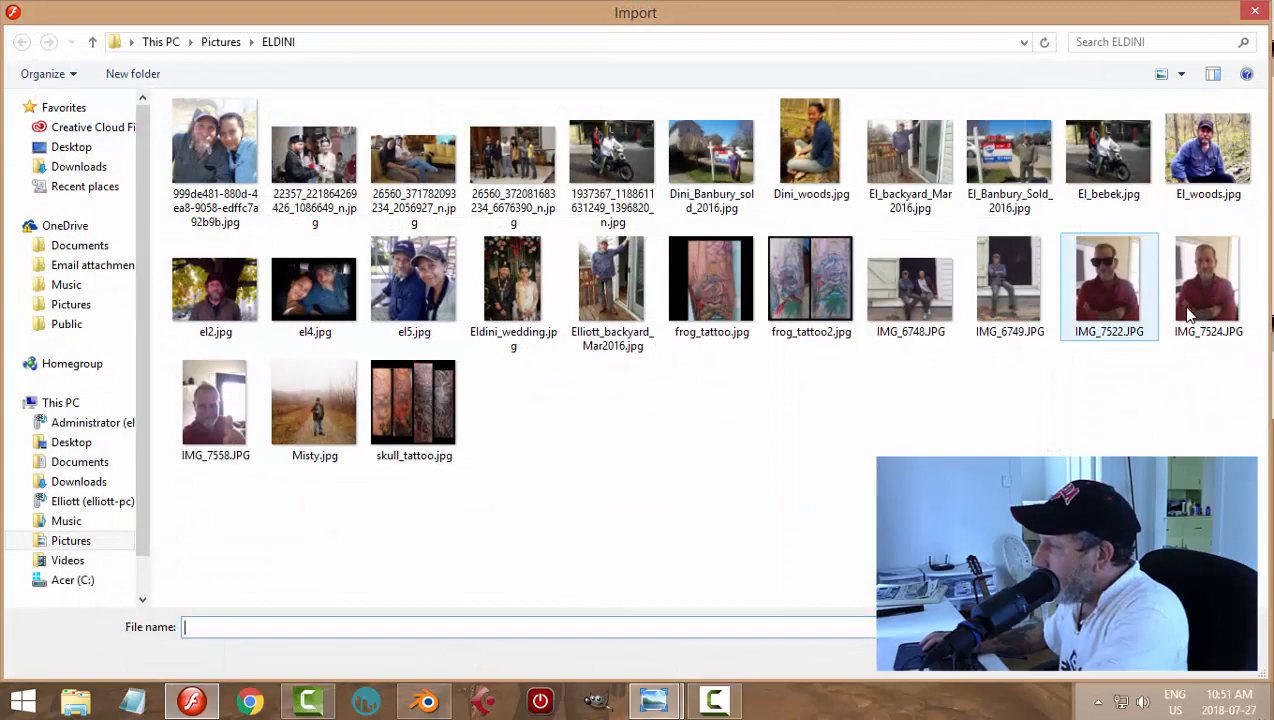
click(1120, 290)
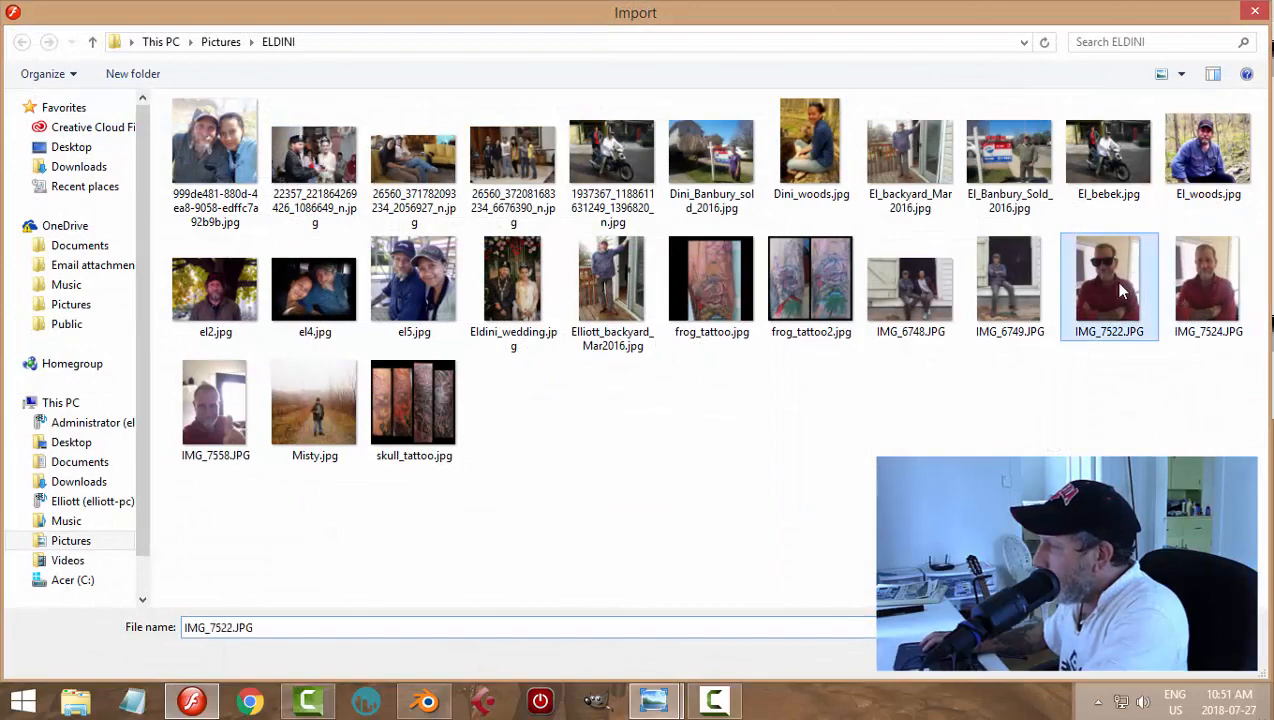
click(1130, 657)
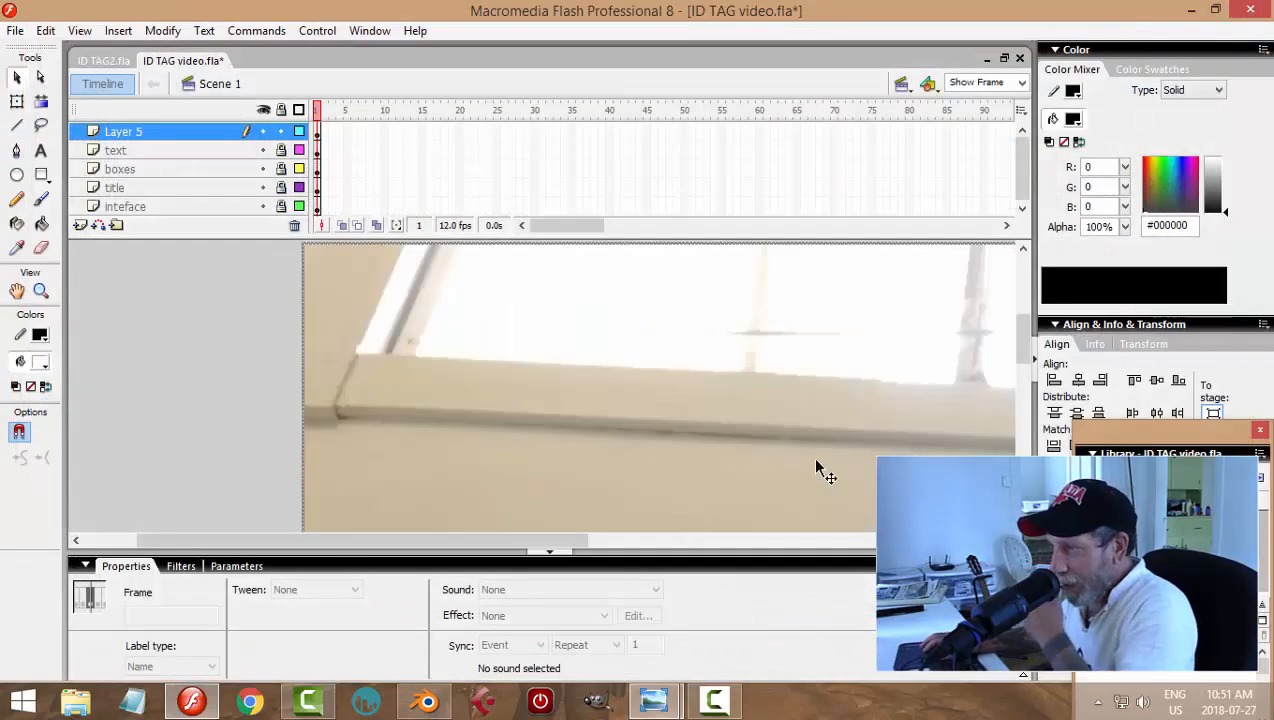
Step: Rotate the imported portrait photo 90° clockwise so it stands upright
click(1020, 83)
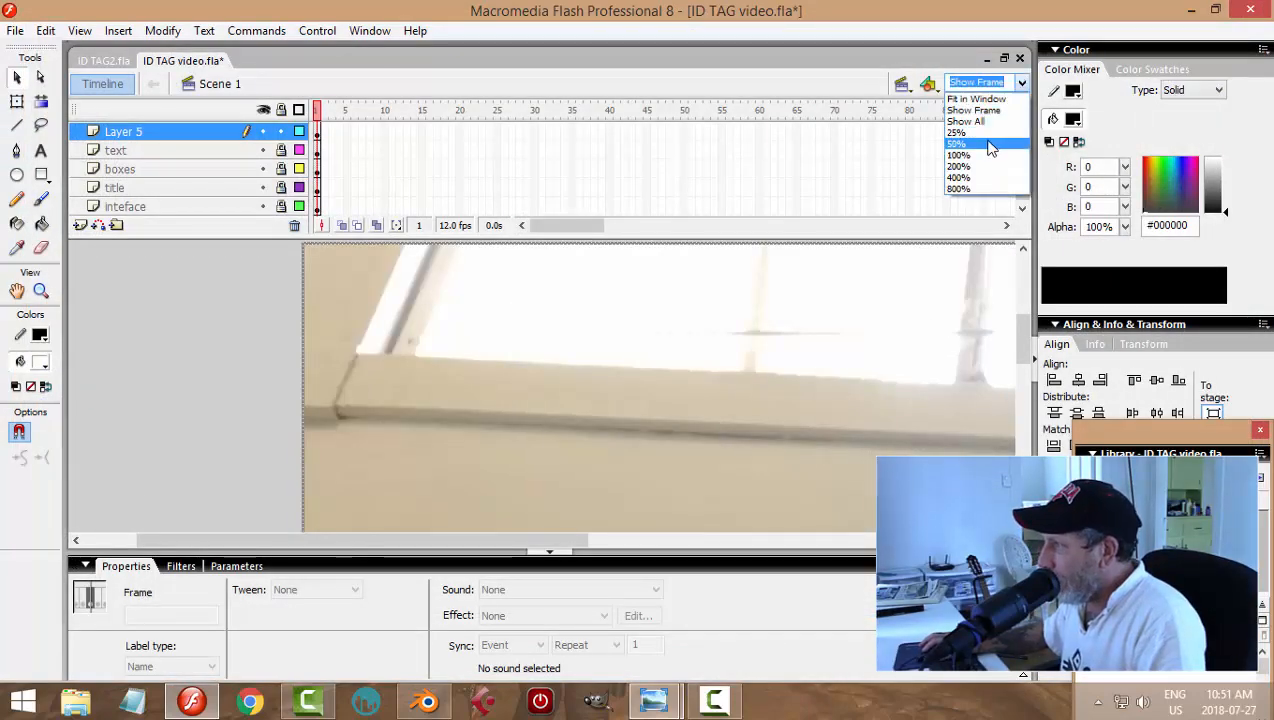
click(988, 141)
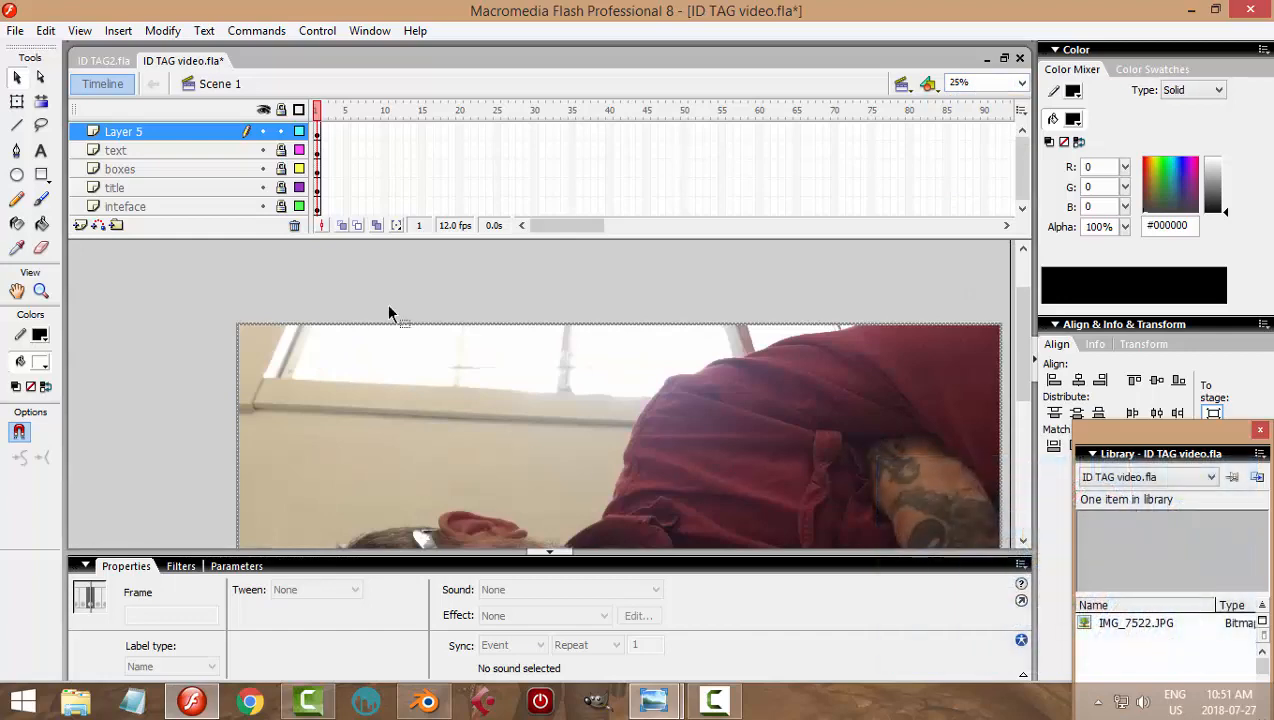
click(320, 436)
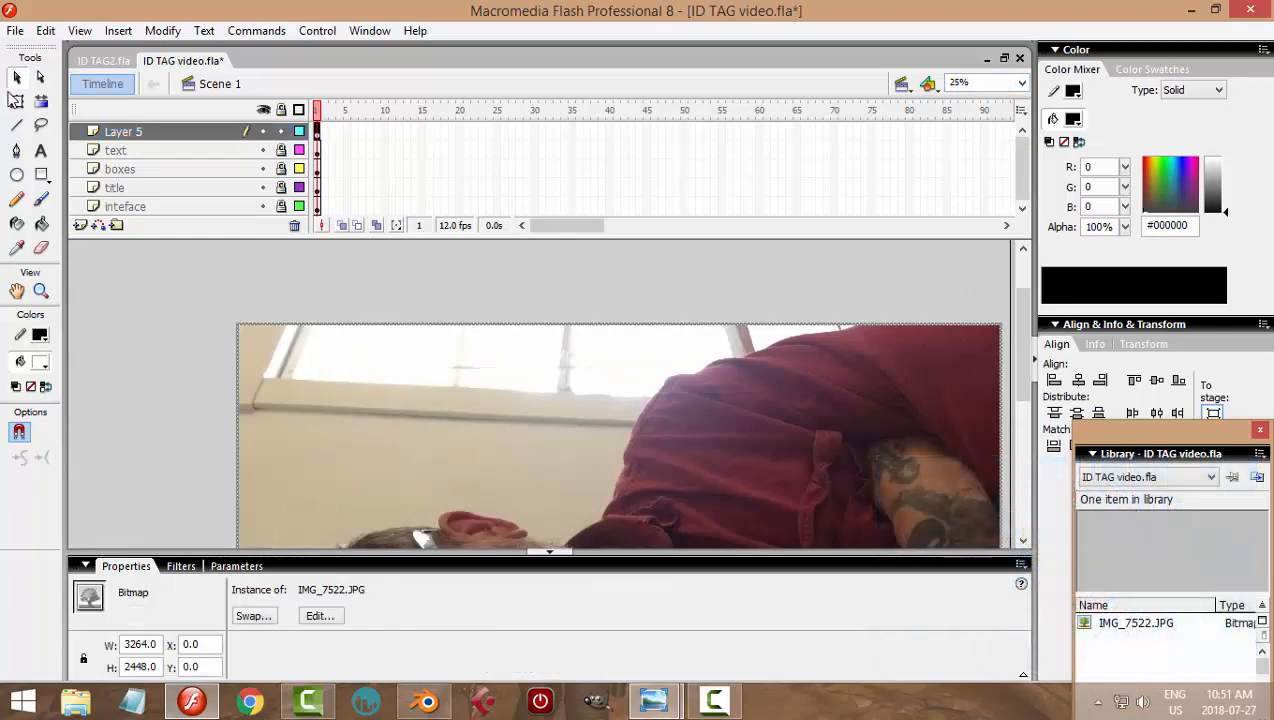
click(160, 30)
mouse_move(100, 266)
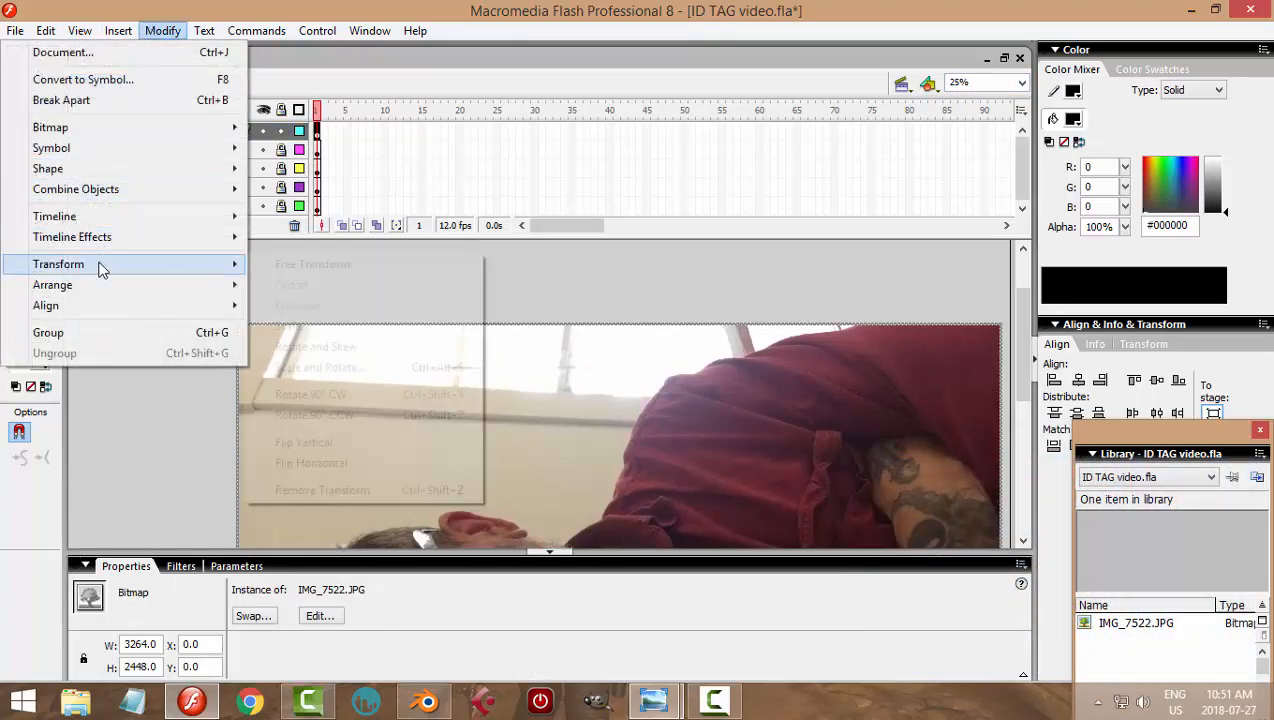
click(300, 394)
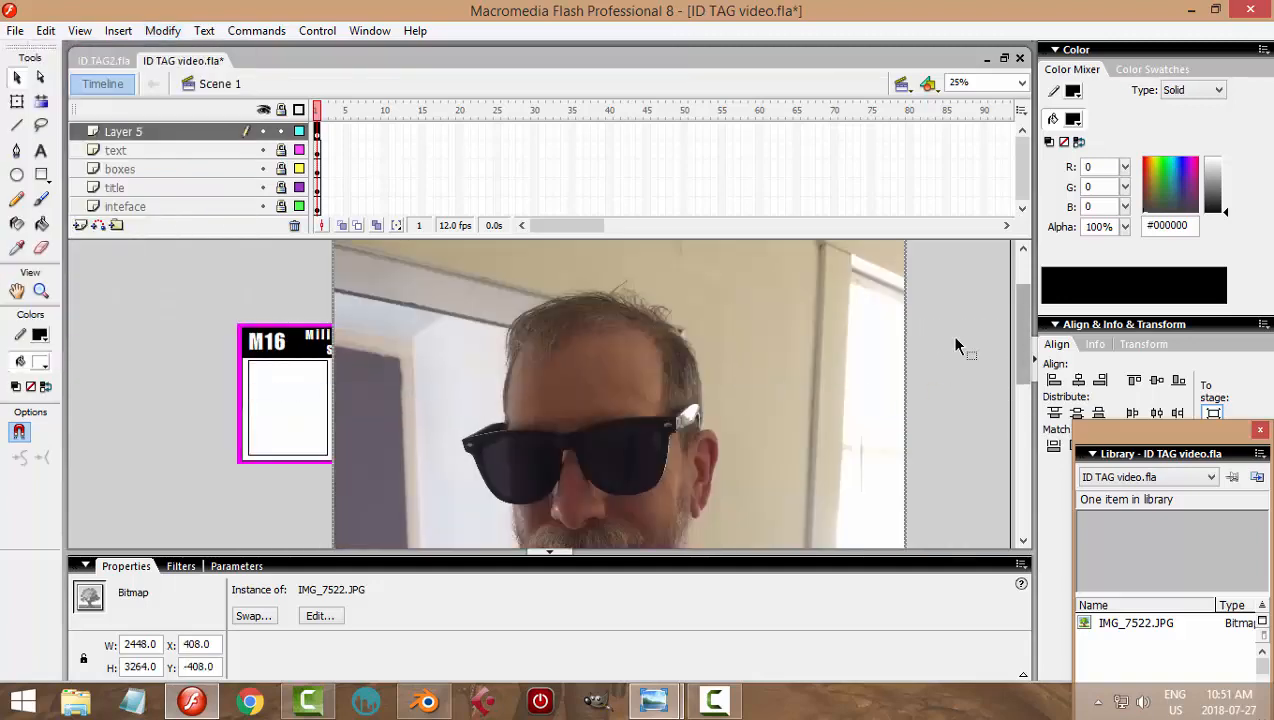
Step: Set the library bitmap IMG_7522.JPG to Lossless (PNG/GIF) compression with smoothing allowed
right_click(1135, 624)
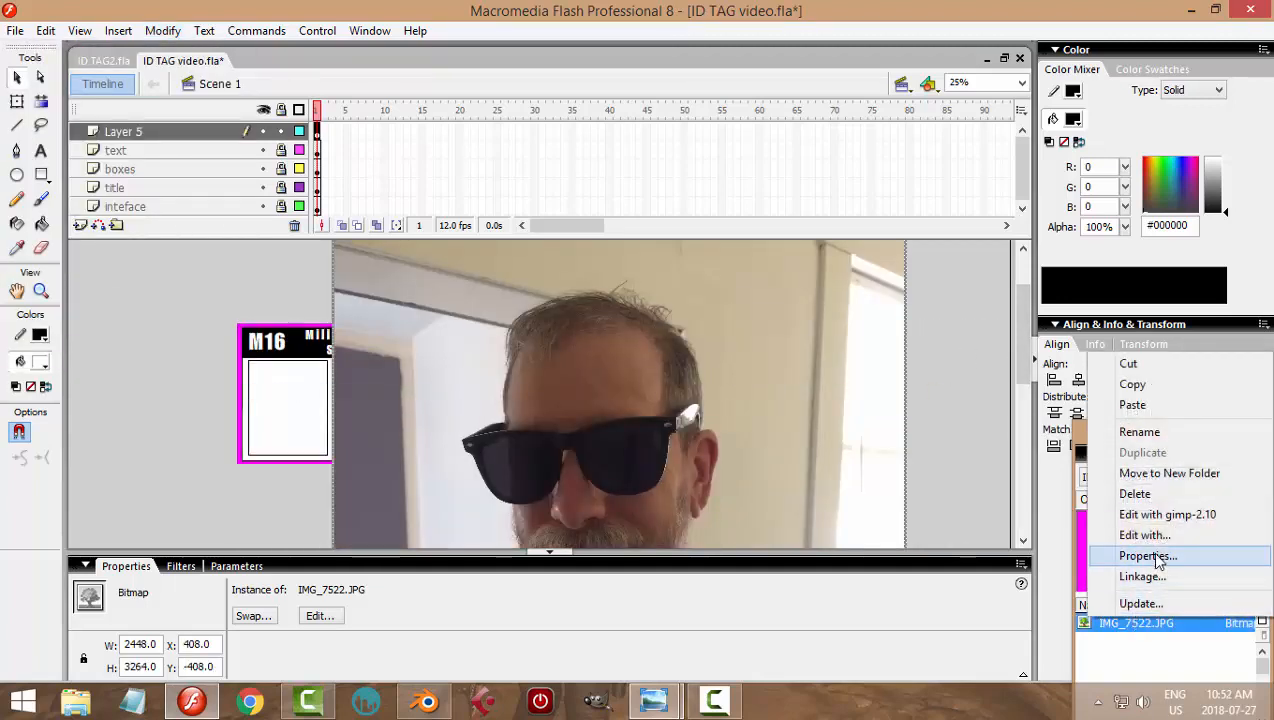
click(1120, 557)
click(680, 301)
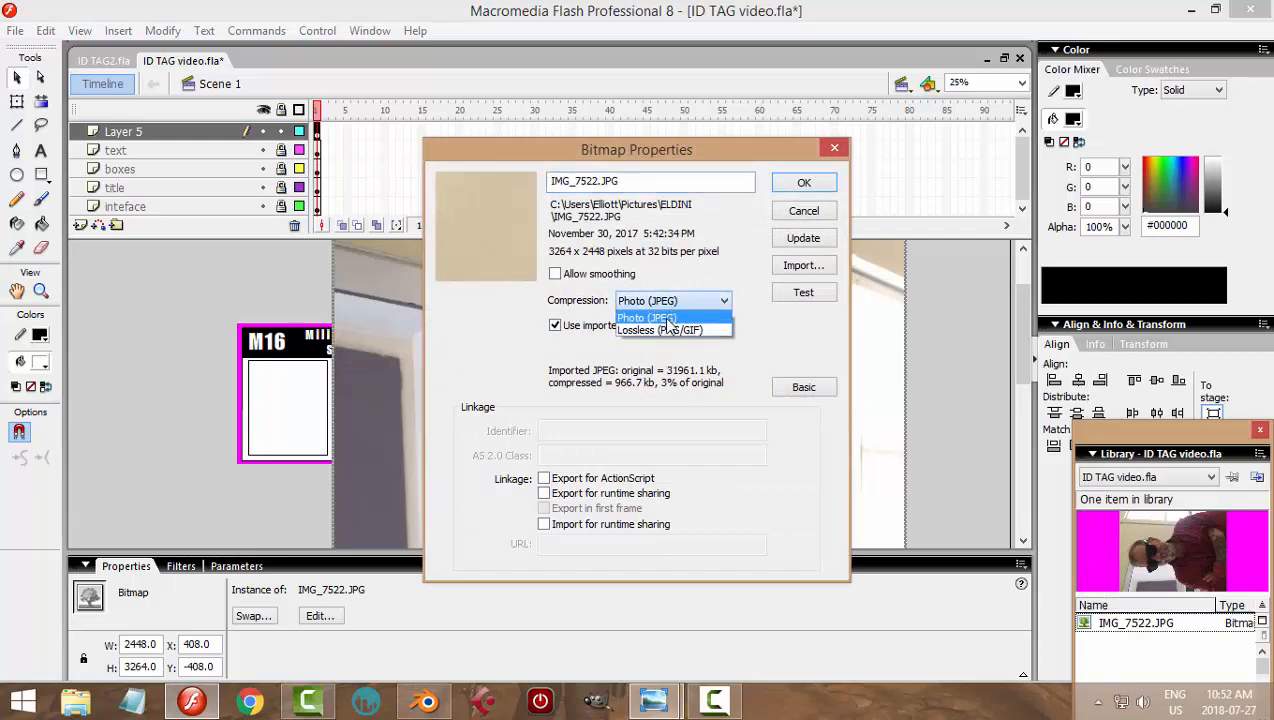
click(660, 328)
click(800, 182)
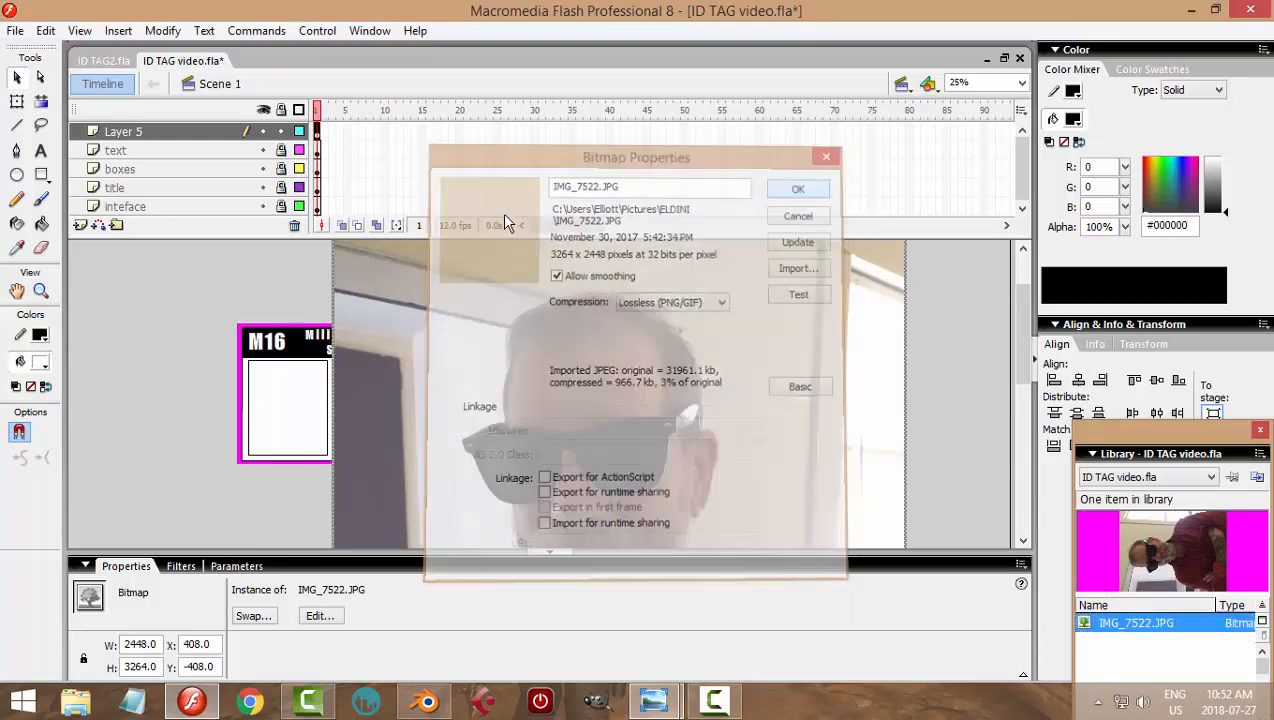
Step: Scale the portrait photo down proportionally about its centre to about 936 × 1248 px with Free Transform
click(18, 103)
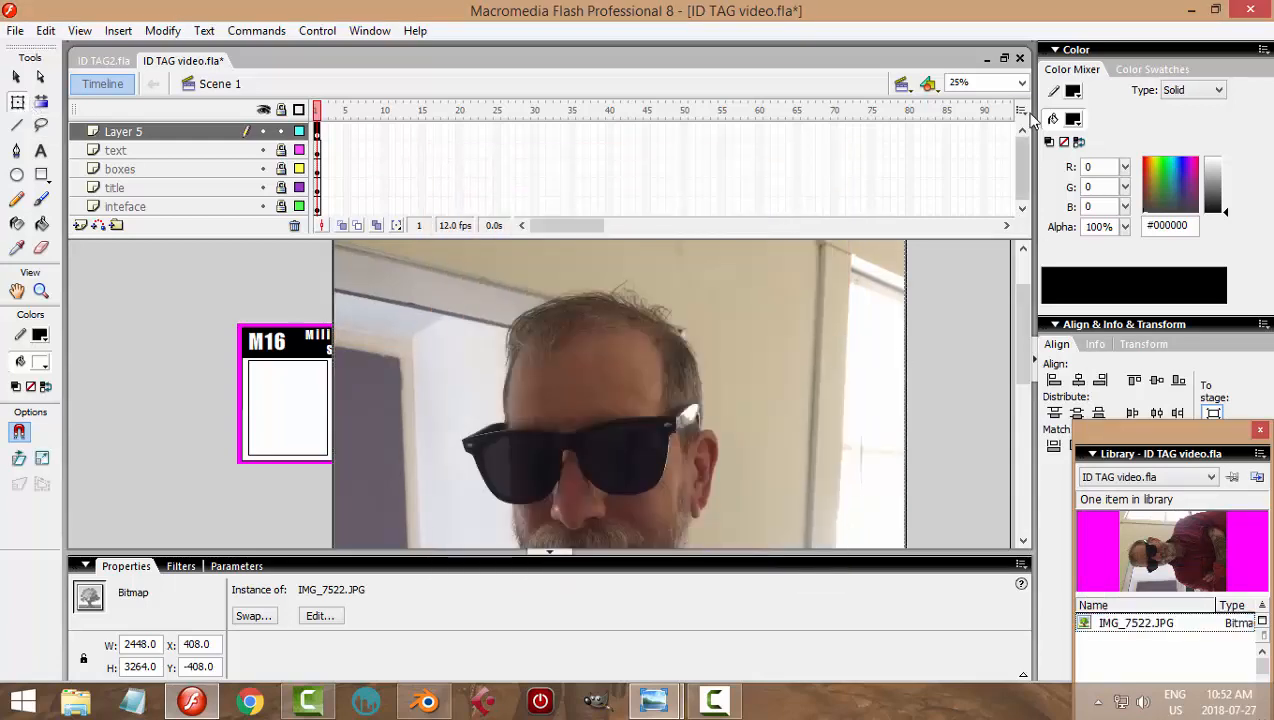
scroll(1022, 308, up, 3)
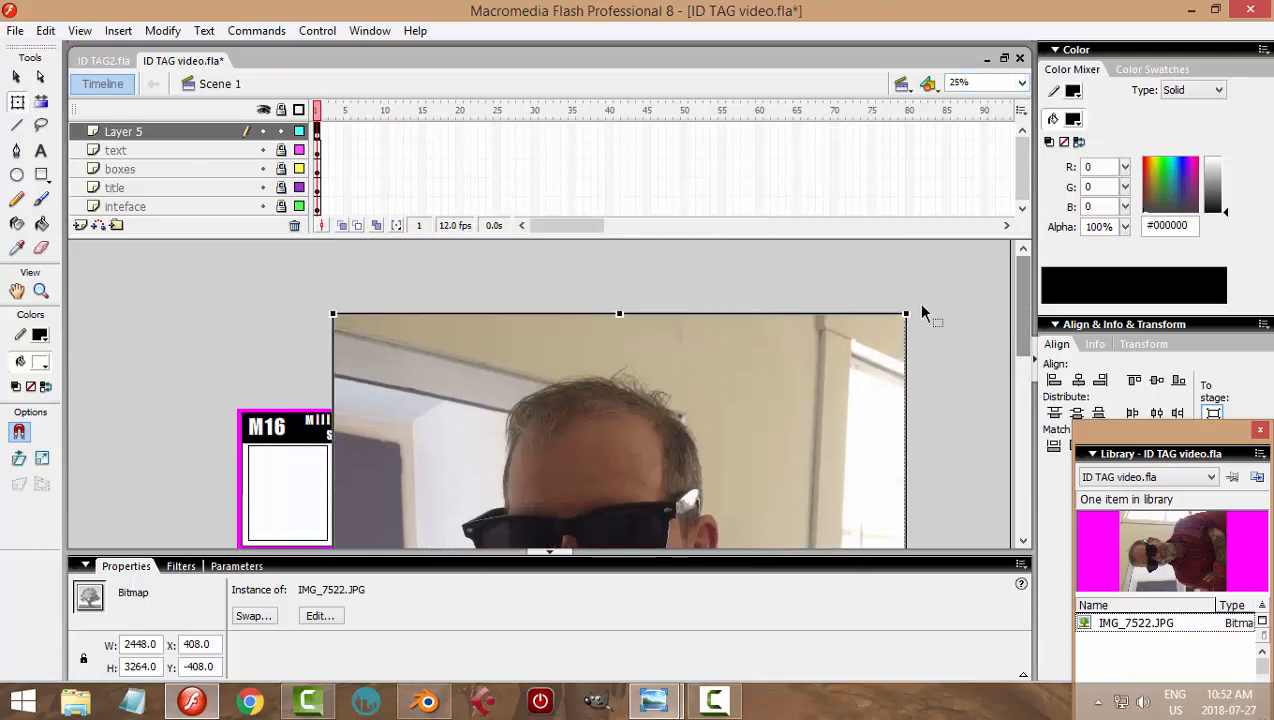
drag(829, 391, 681, 521)
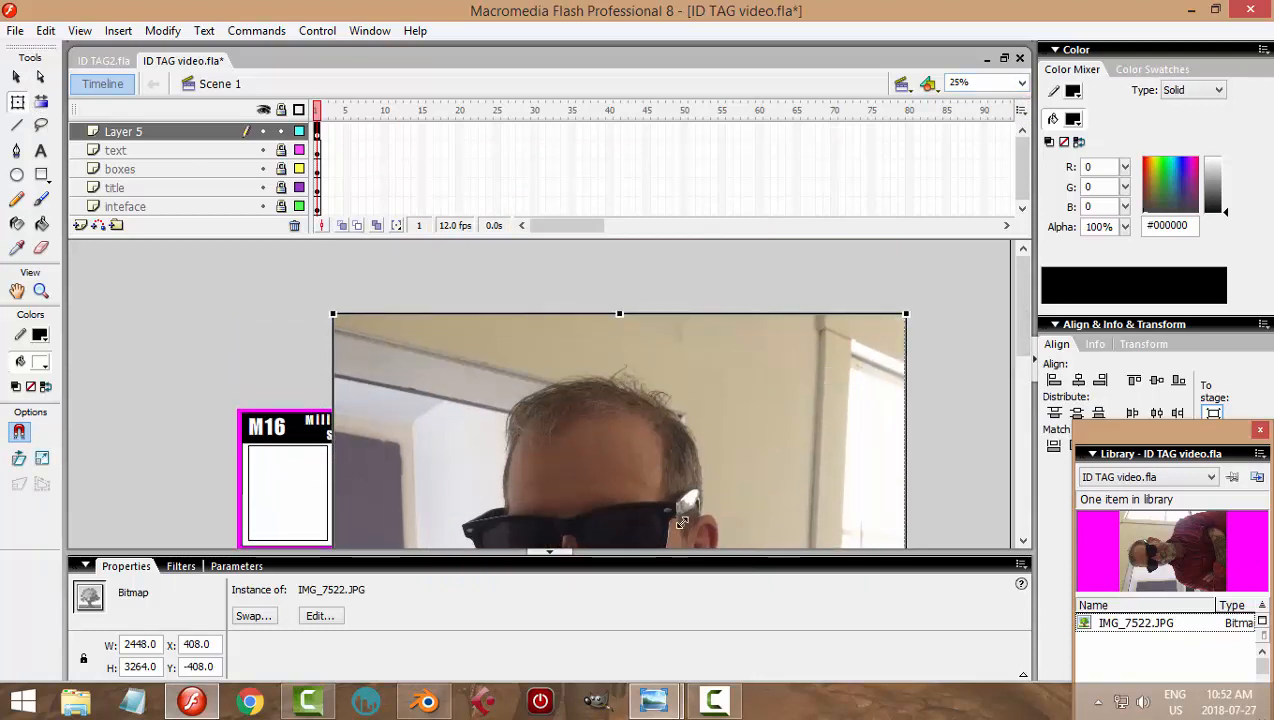
drag(728, 466, 728, 466)
scroll(896, 401, down, 5)
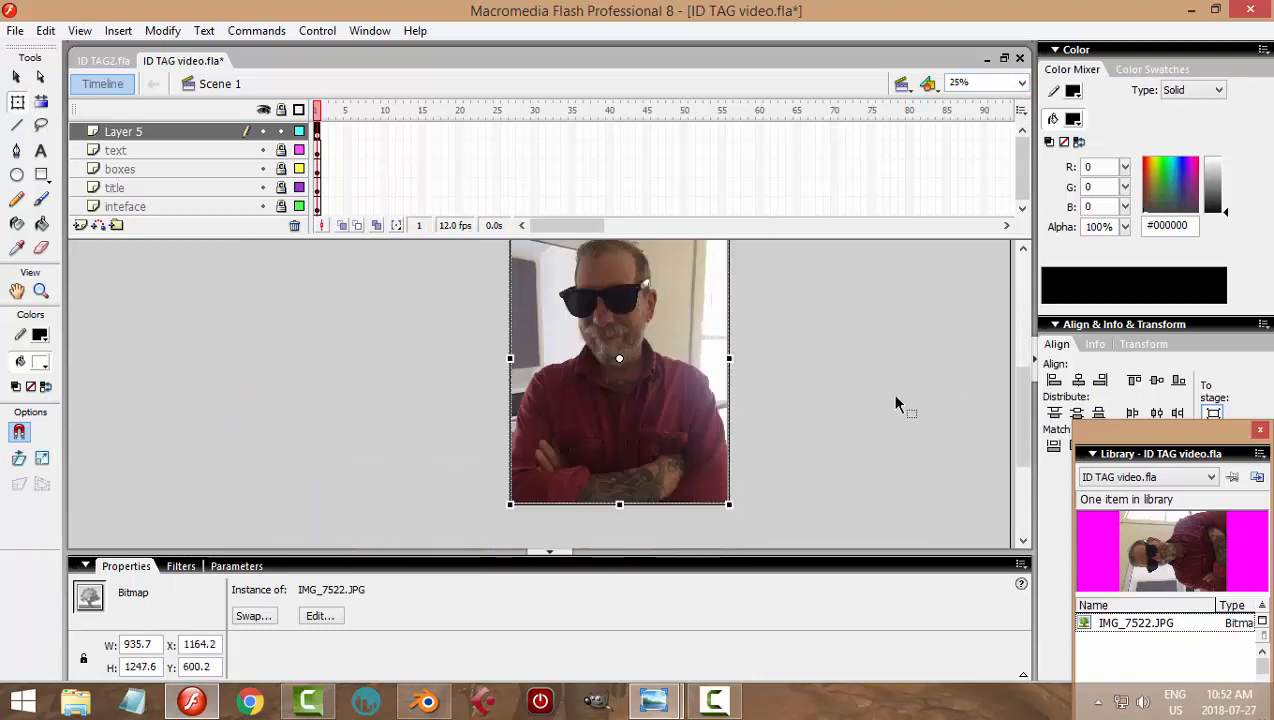
scroll(867, 401, up, 2)
Step: Move the portrait over the card's empty photo box and scale it down further to about 510 × 680 px
drag(661, 500, 349, 367)
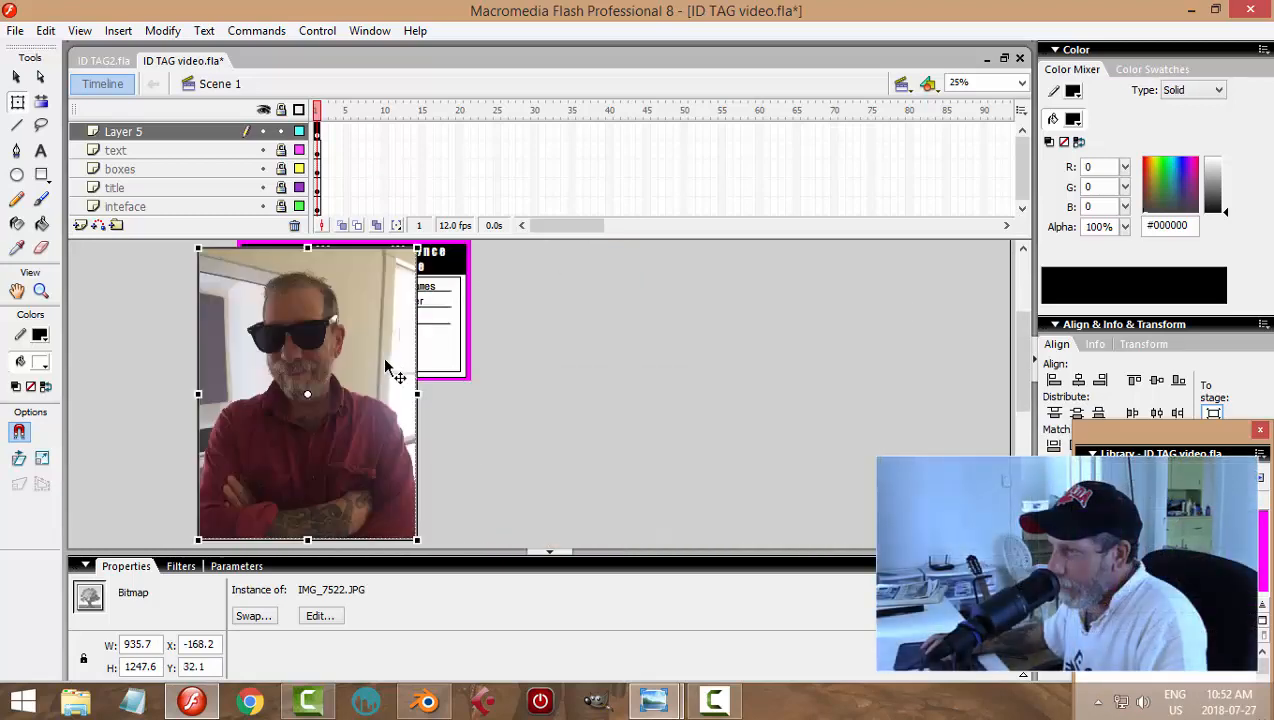
scroll(518, 458, down, 2)
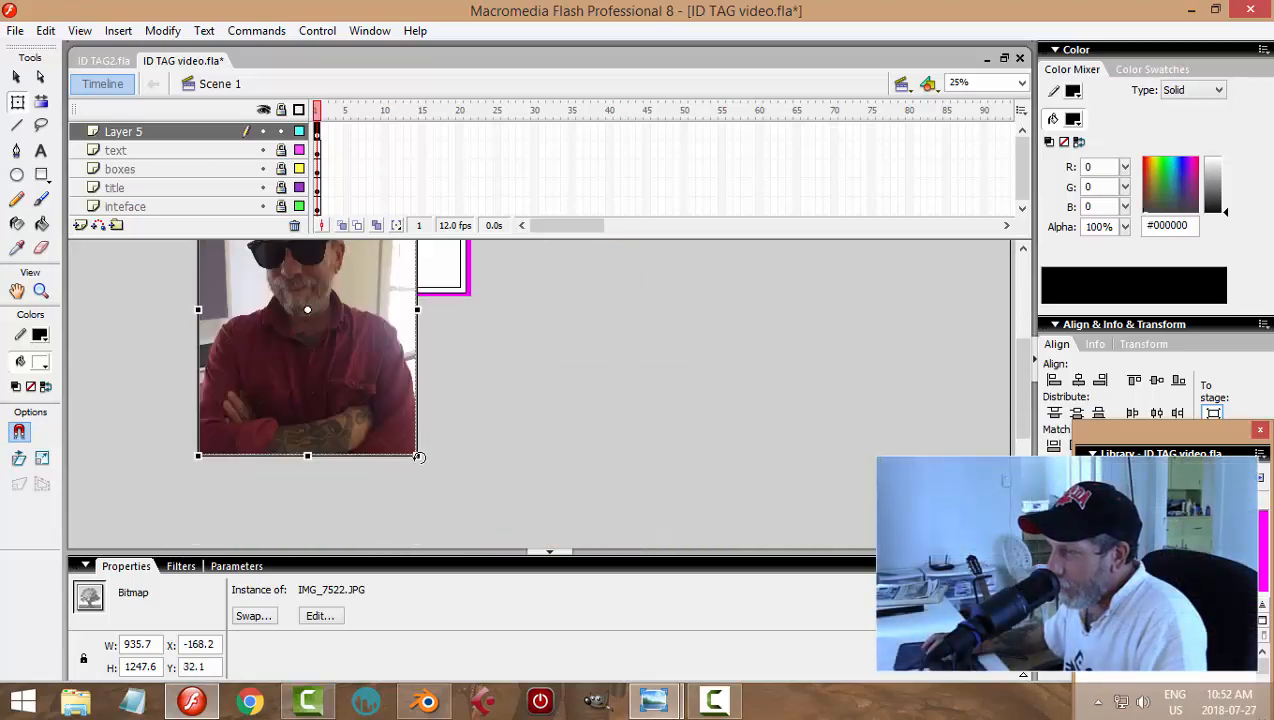
alt+drag(416, 456, 318, 382)
scroll(466, 411, up, 2)
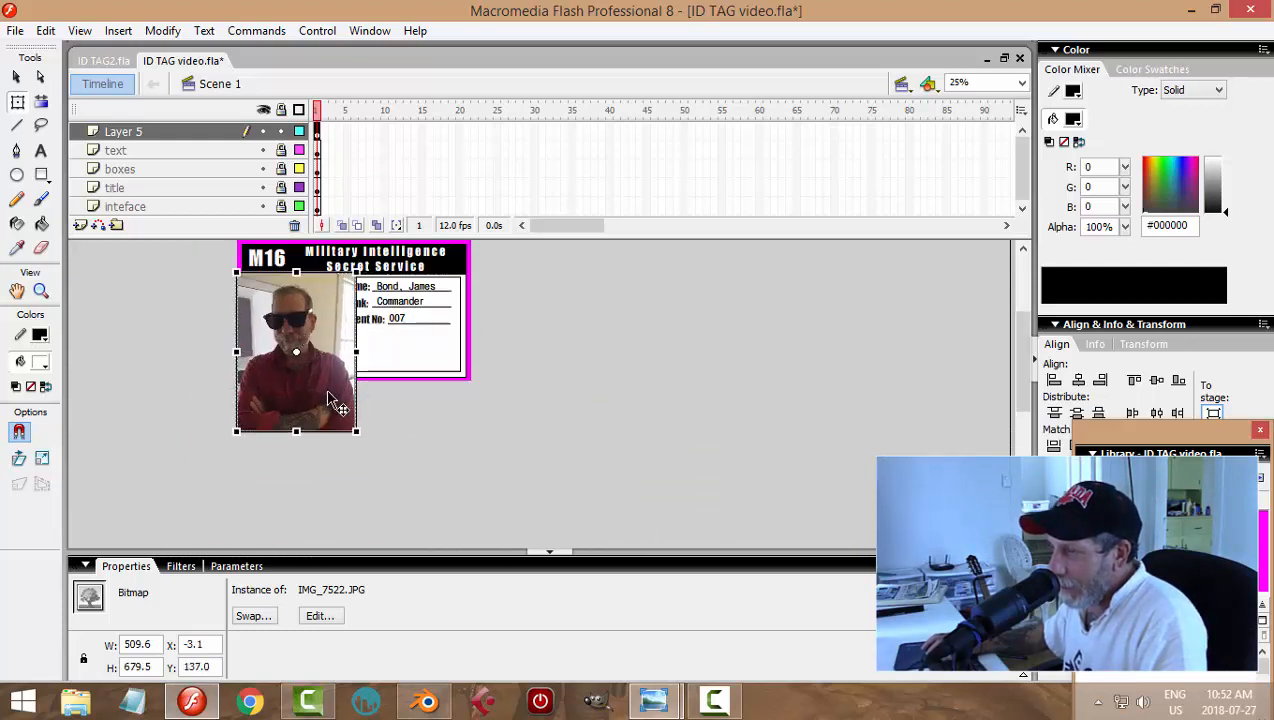
click(580, 412)
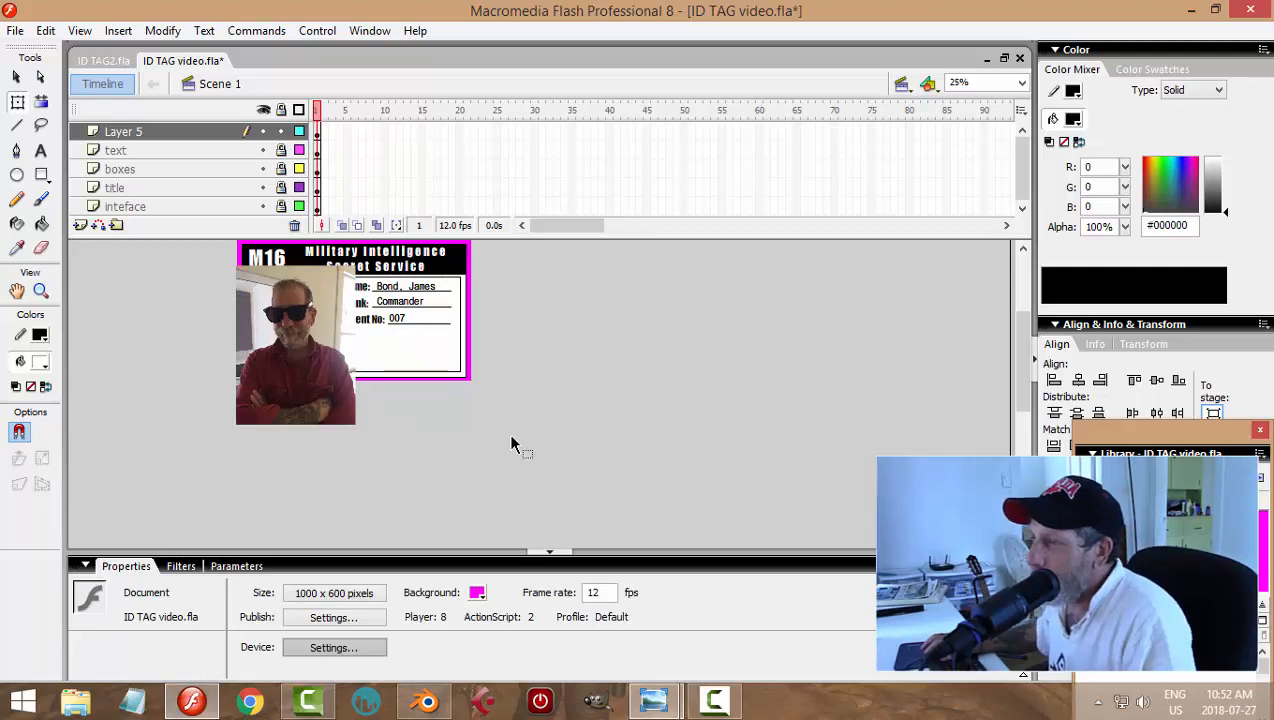
Step: Rename the portrait's layer to pic, then lock and hide it
double_click(193, 131)
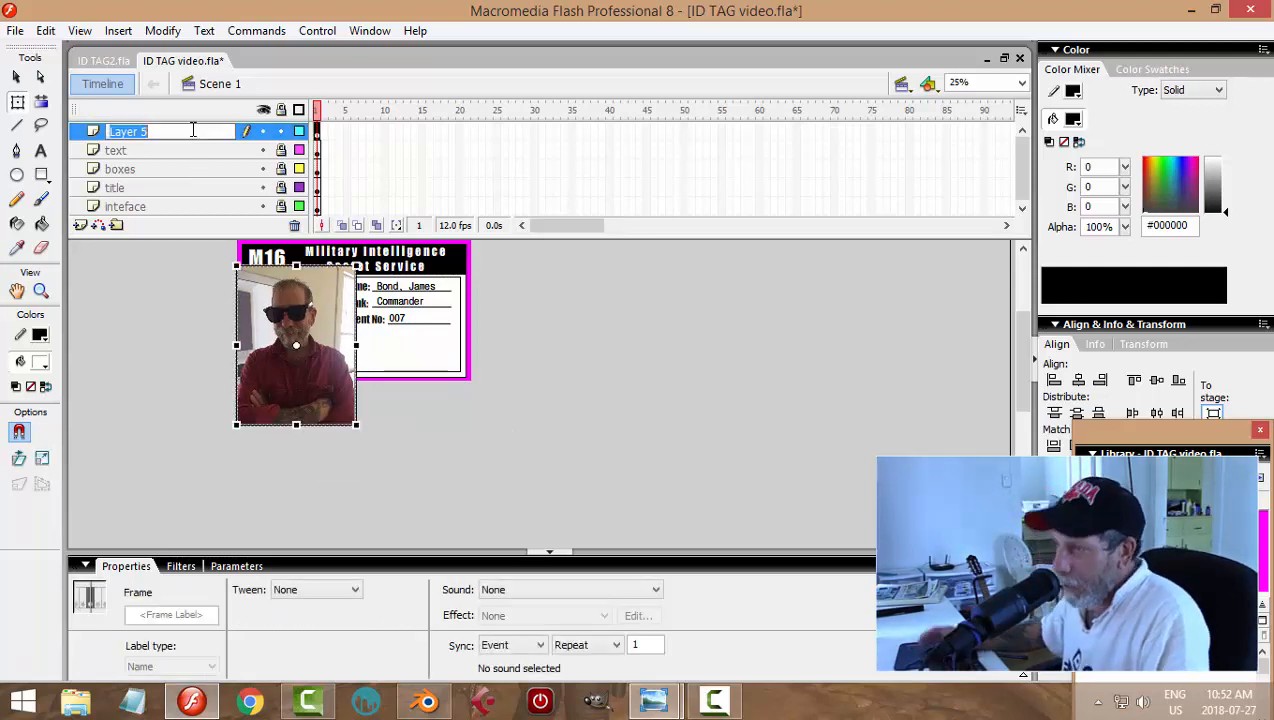
text(pic)
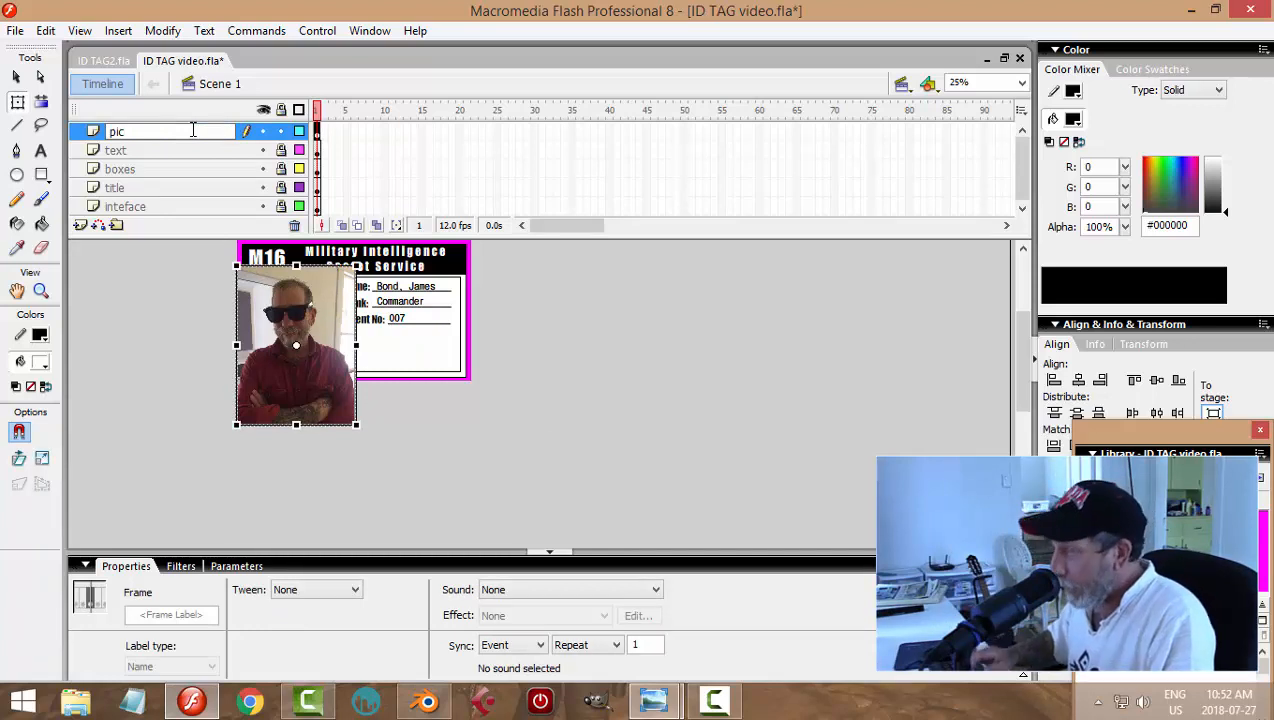
key(Return)
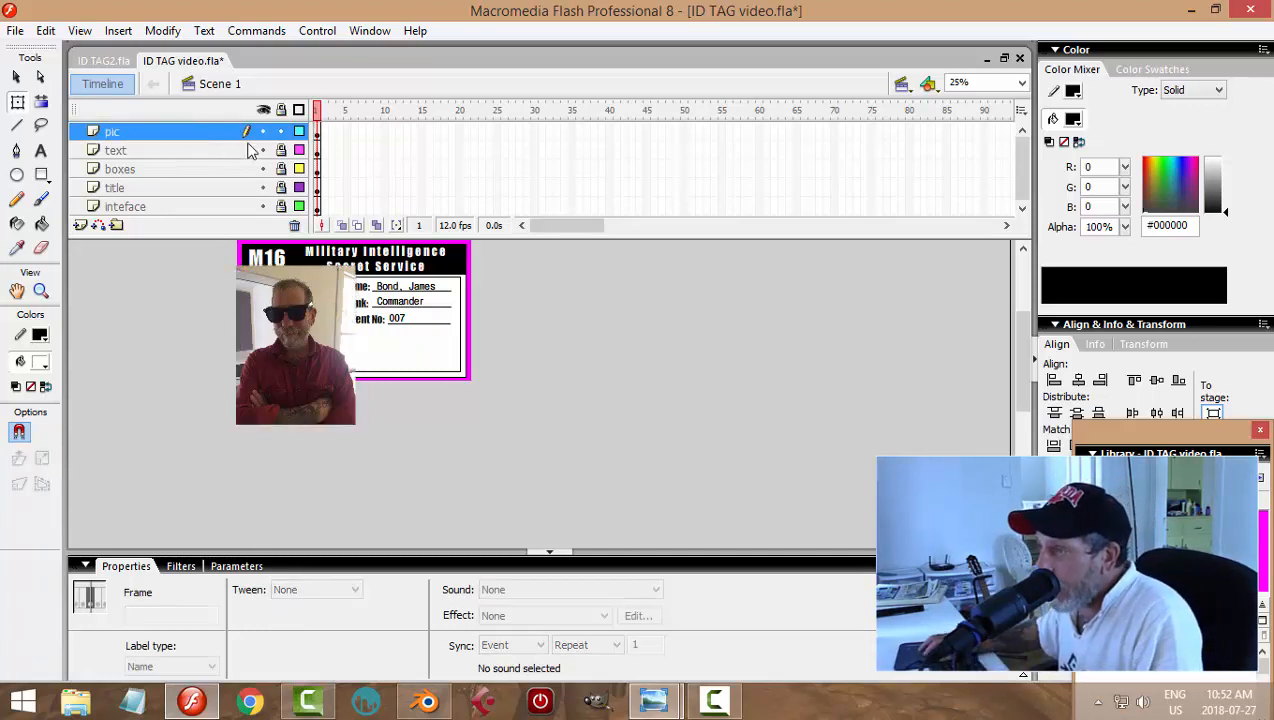
click(298, 131)
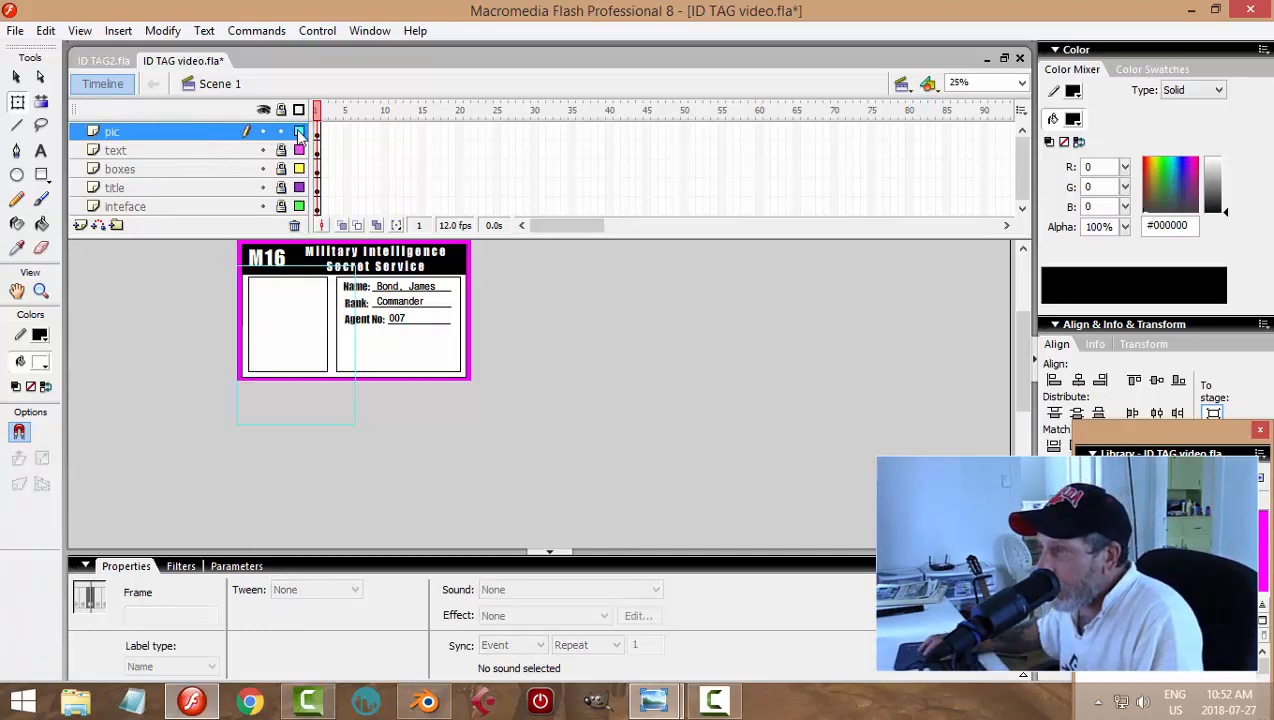
click(299, 132)
click(264, 132)
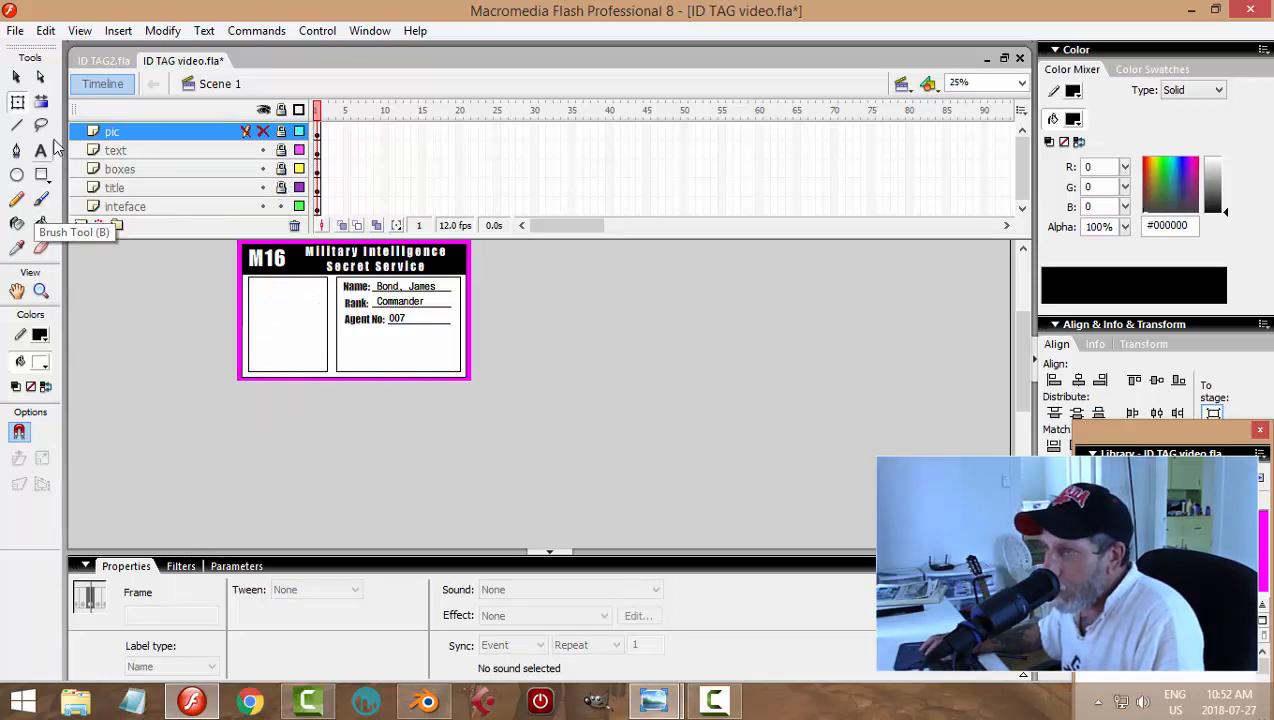
click(257, 293)
scroll(610, 349, up, 2)
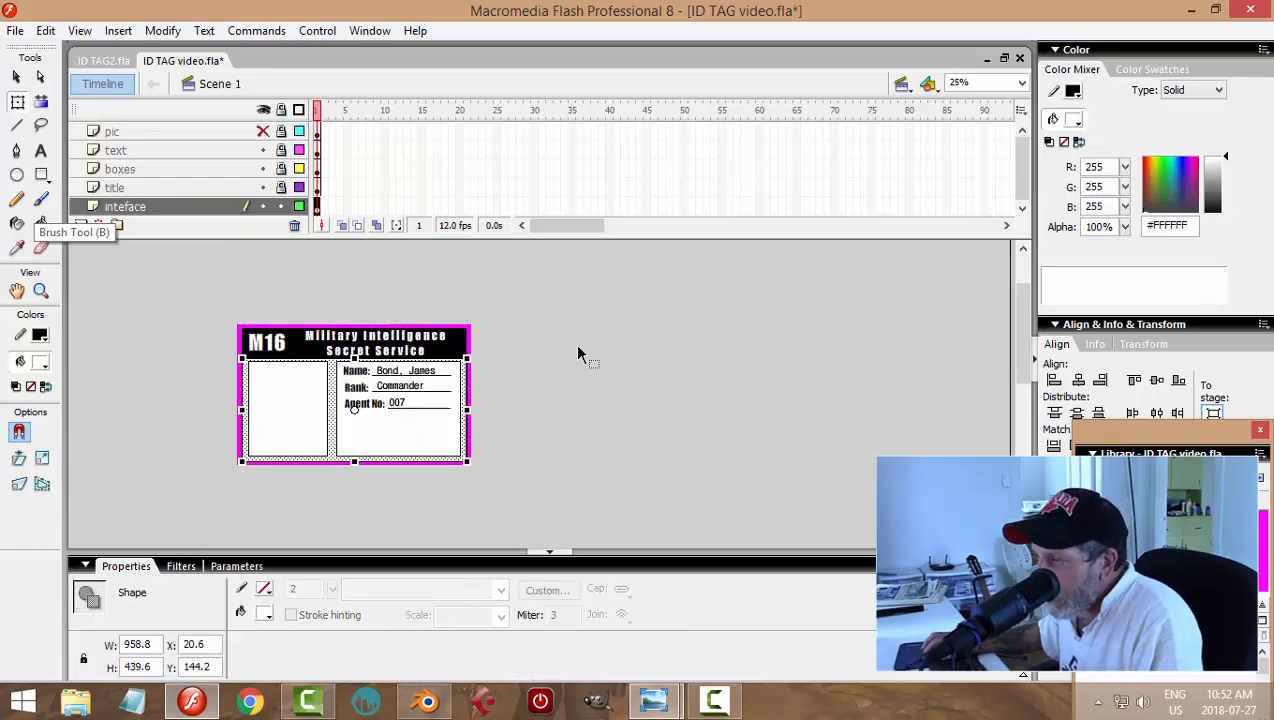
click(281, 207)
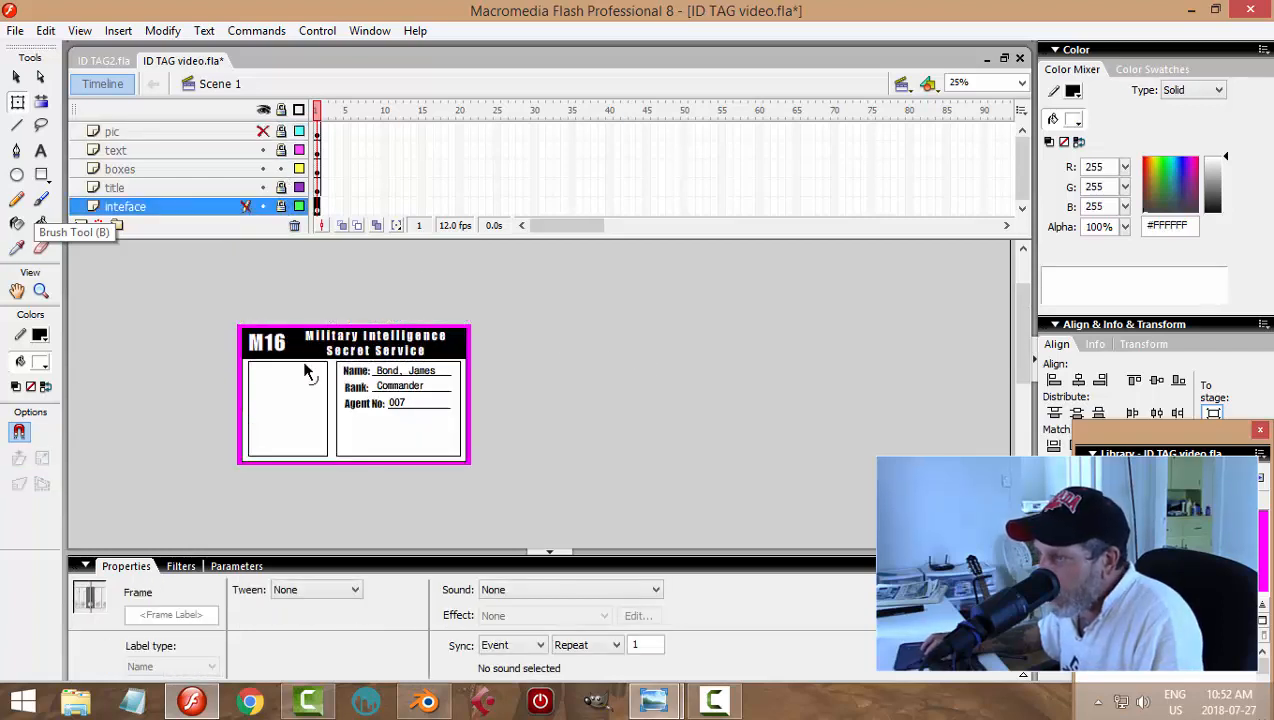
Step: Copy only the fill of the empty photo box on the boxes layer, and lock that layer again
click(309, 372)
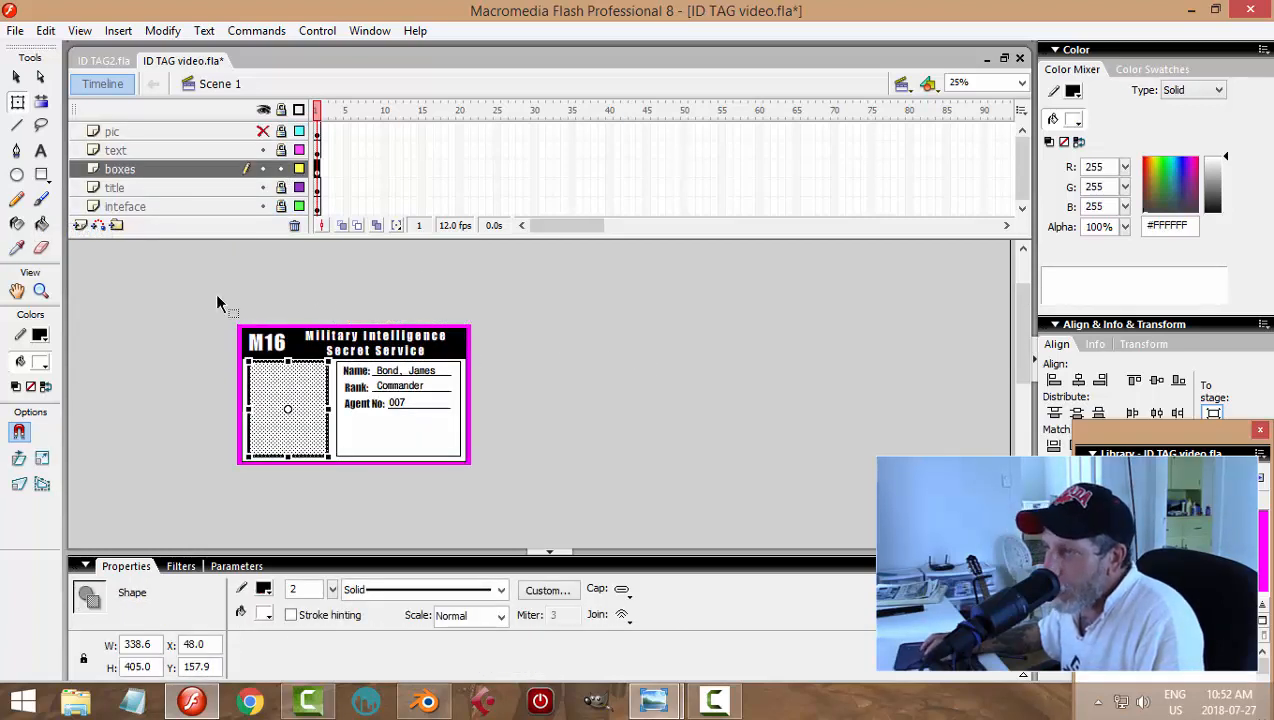
click(690, 404)
key(ctrl+z)
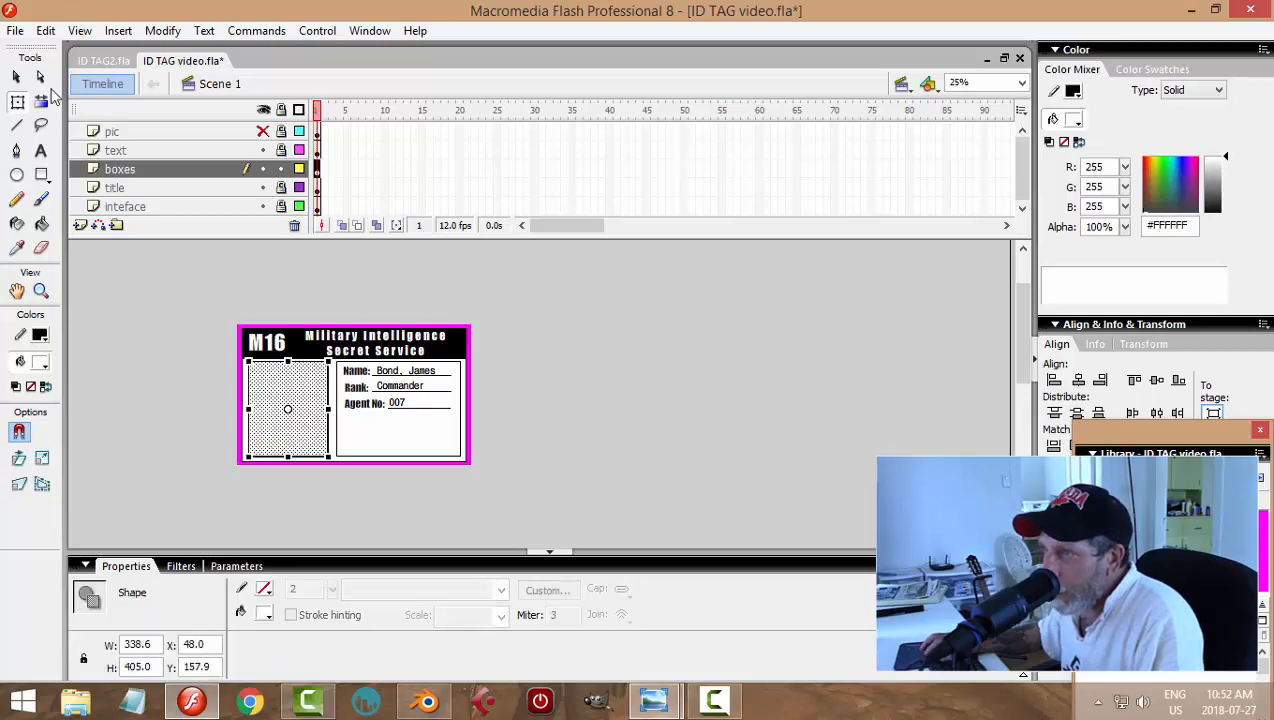
click(46, 31)
click(65, 122)
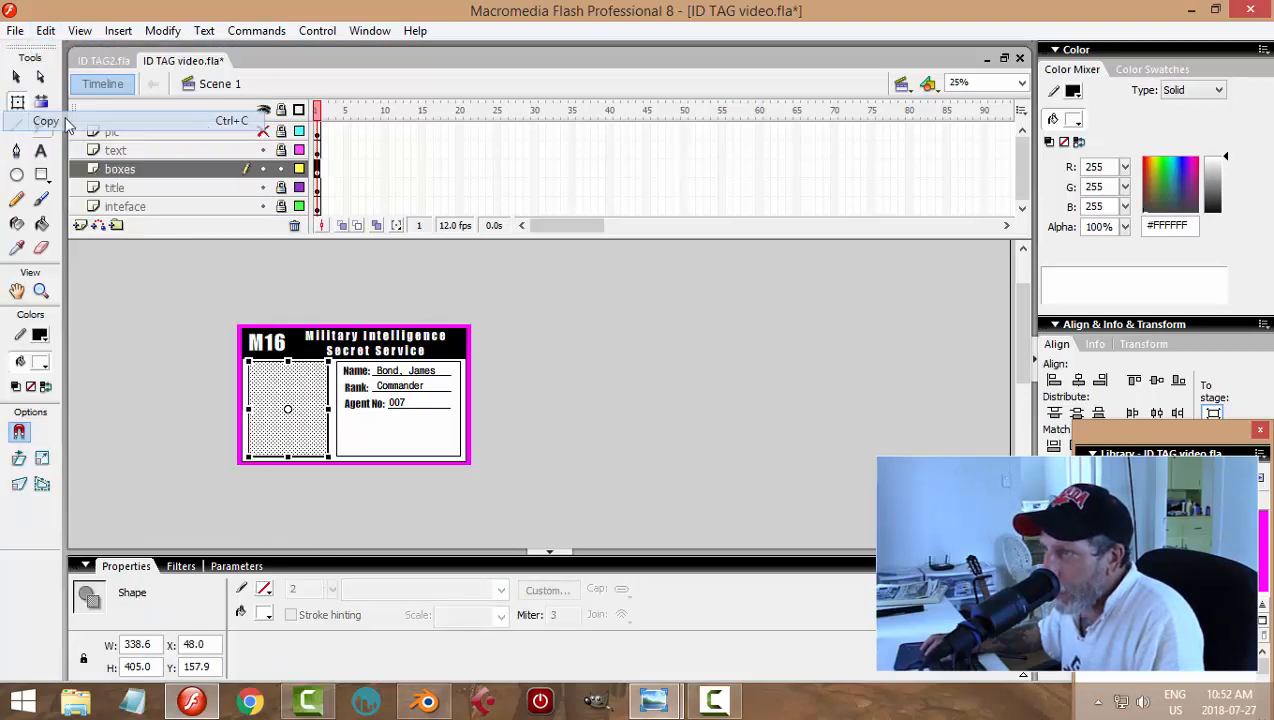
click(281, 169)
Step: Add a new layer above the pic layer and paste the copied box fill in place on it
click(150, 131)
click(81, 225)
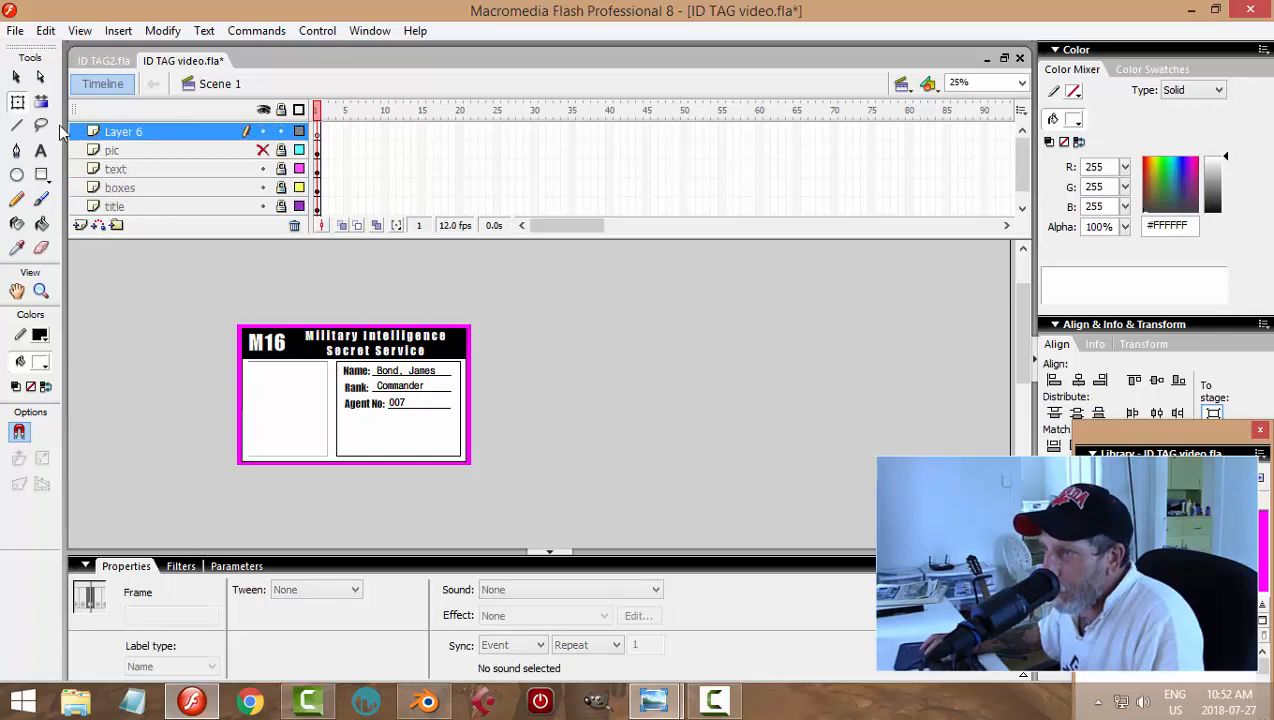
click(46, 31)
click(85, 162)
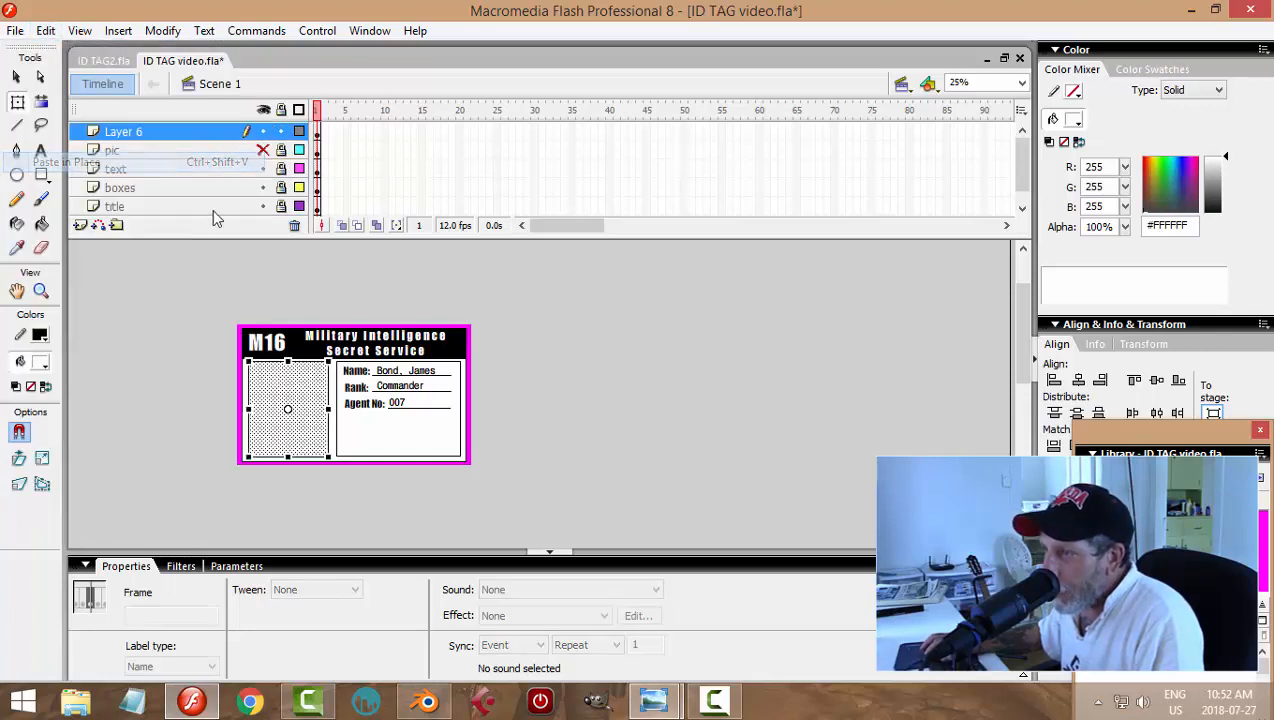
Step: Rename the new layer to mask and convert it into a mask for the pic layer
double_click(171, 131)
text(mark)
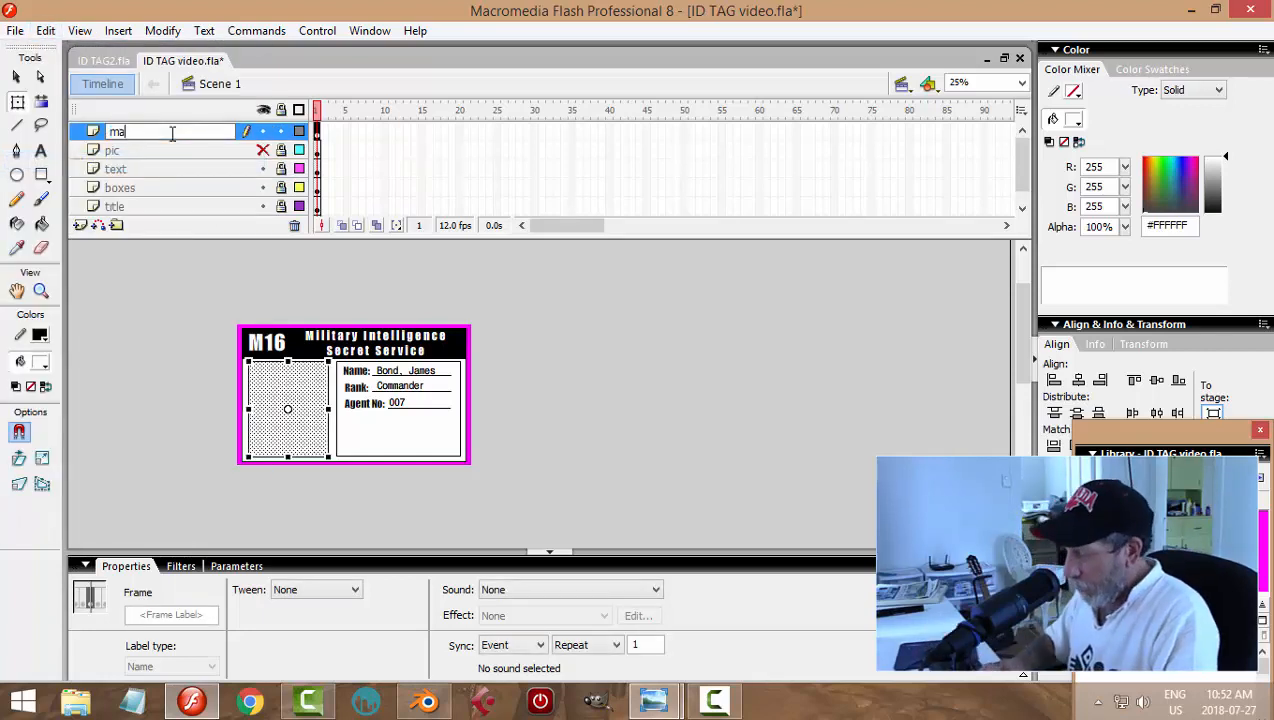
key(BackSpace)
key(BackSpace)
text(sk)
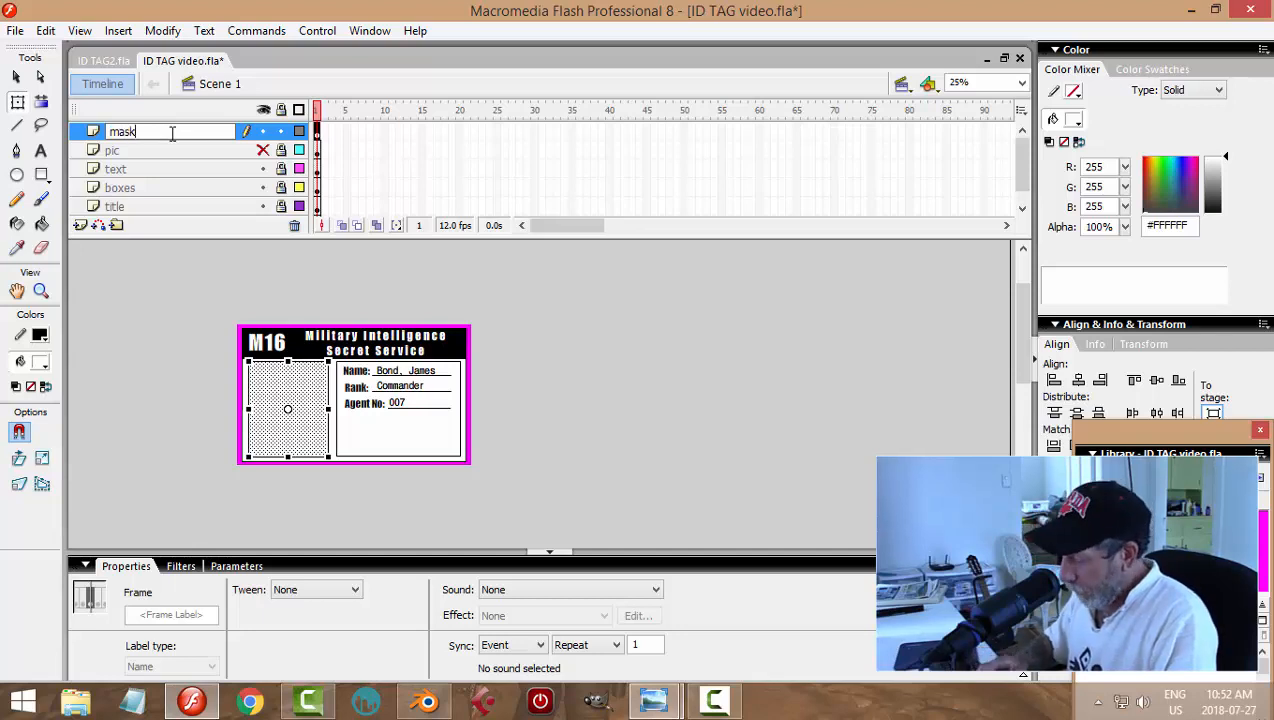
key(Return)
right_click(172, 133)
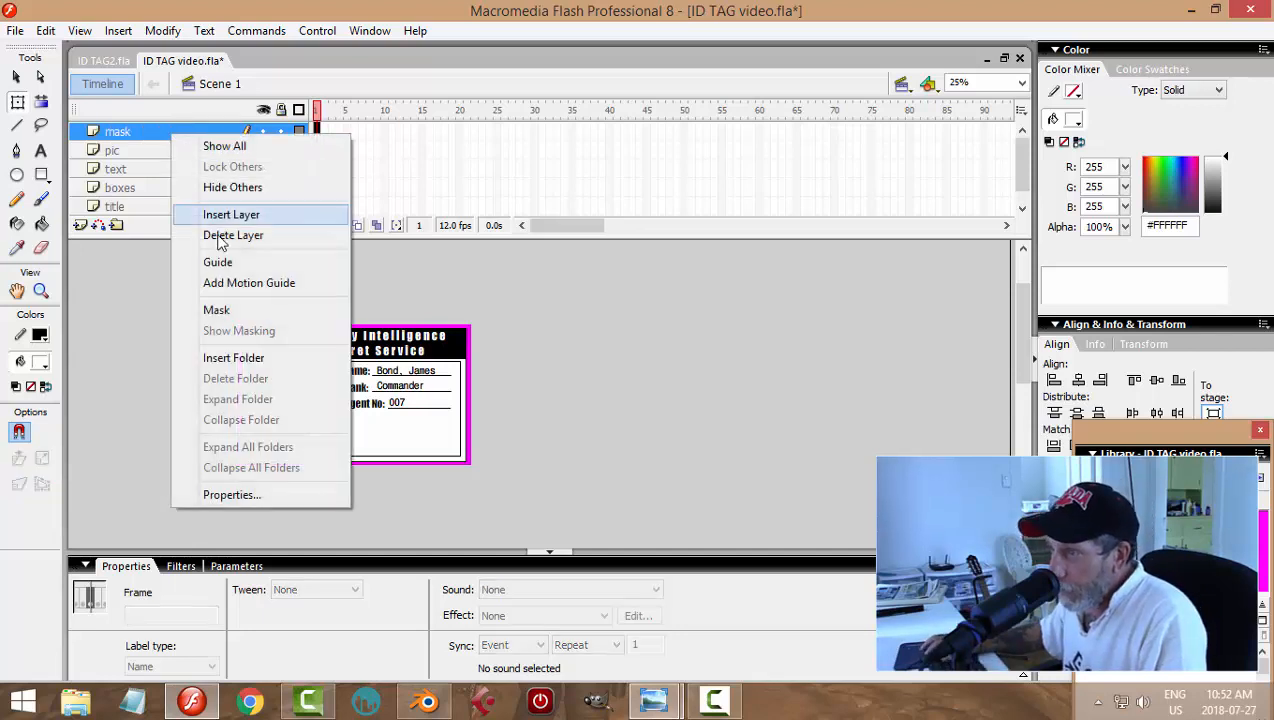
click(217, 310)
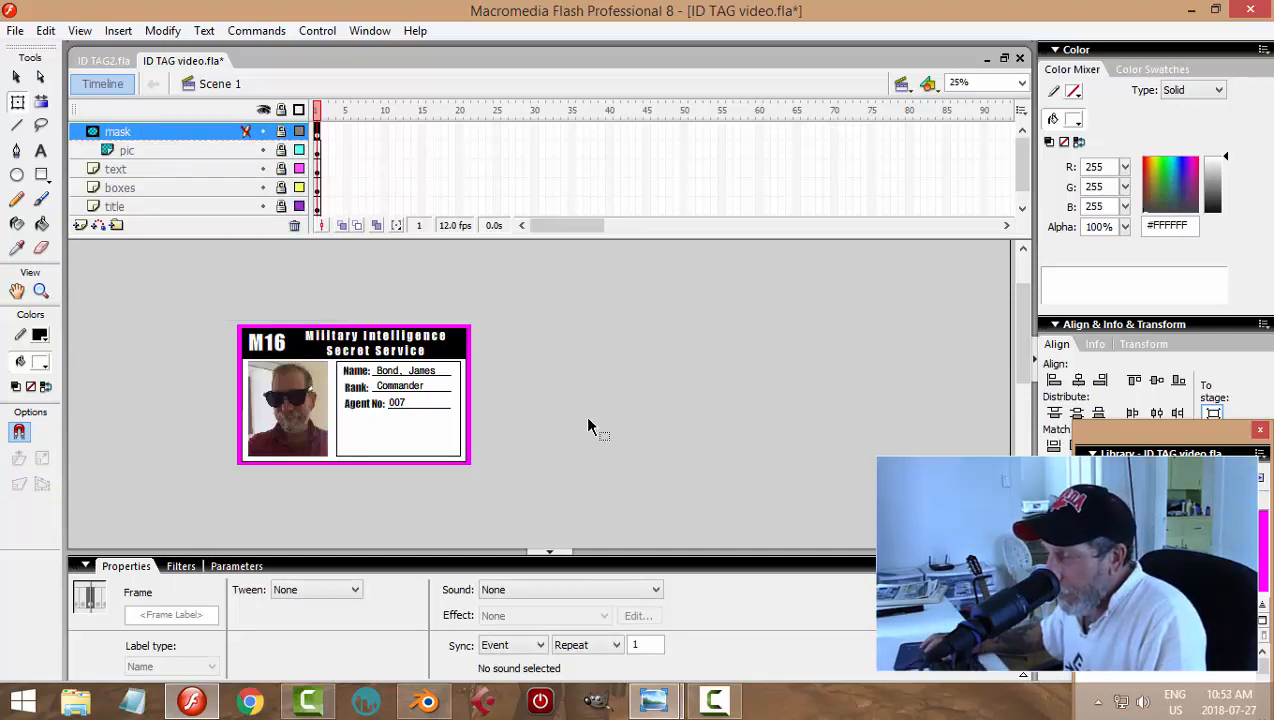
Step: Examine the masked portrait and the filled-in fields at 100% magnification, then return to the 25% overview
click(1022, 83)
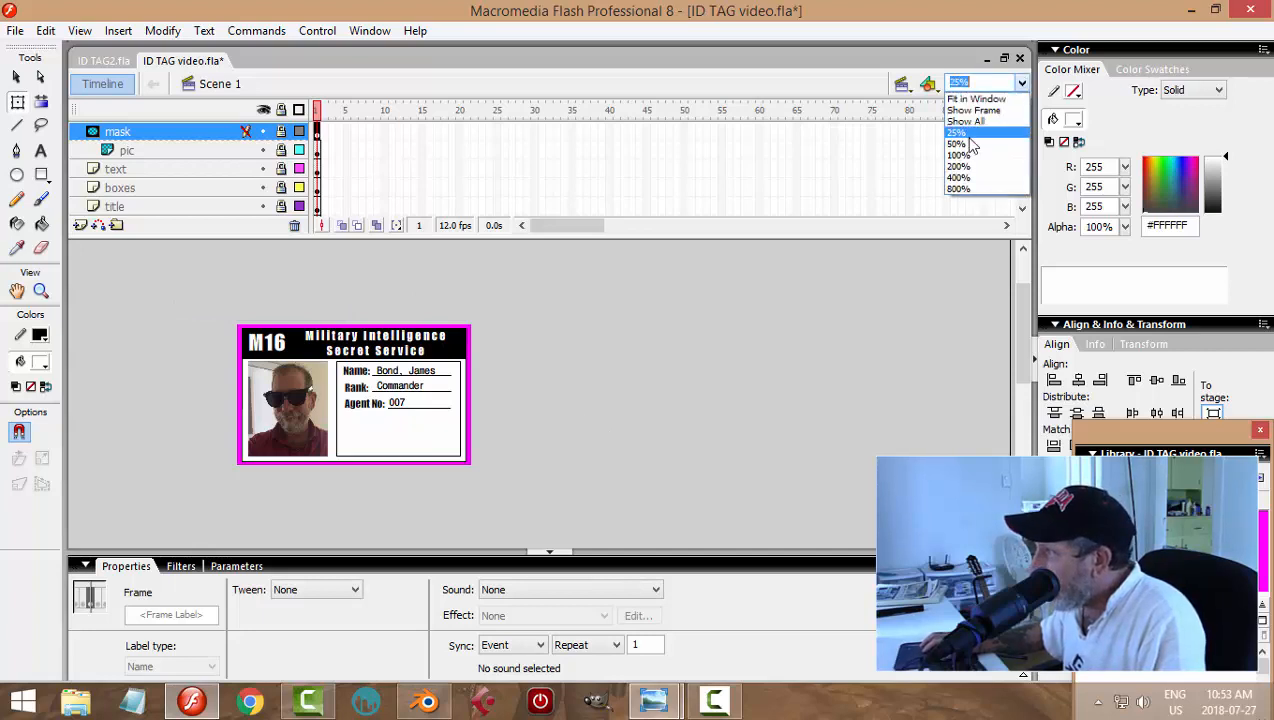
click(965, 151)
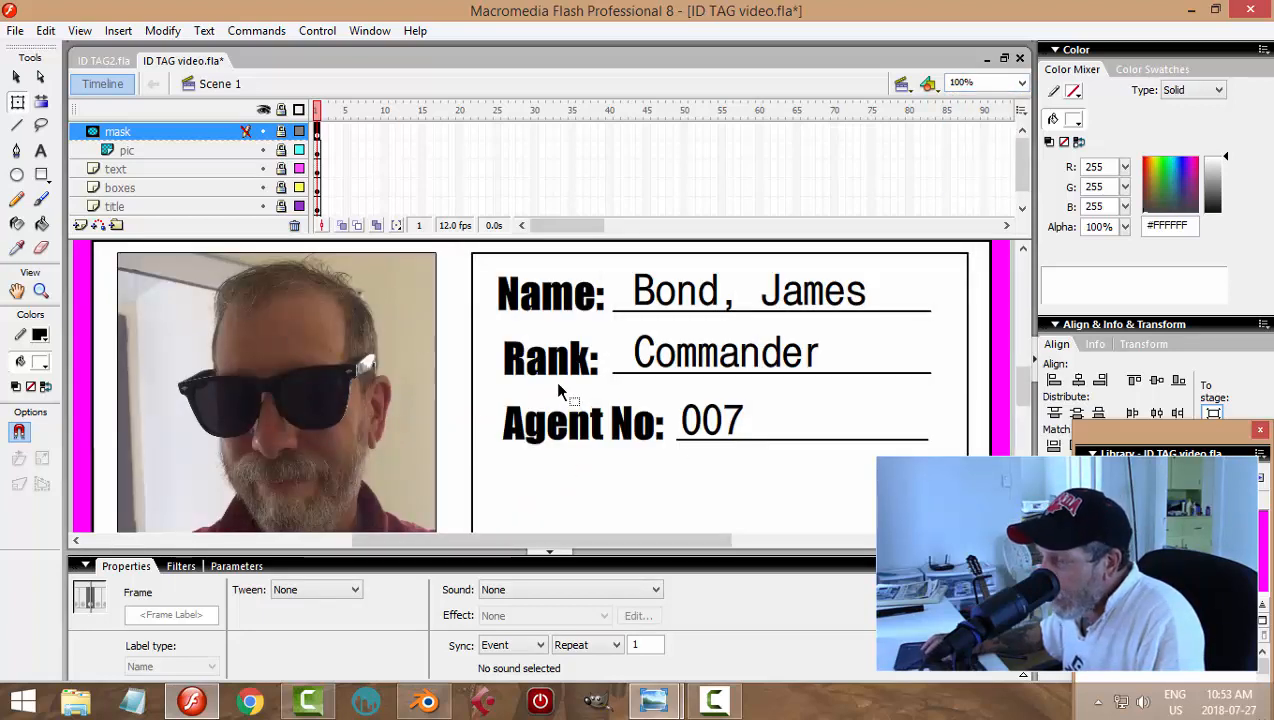
scroll(558, 386, down, 1)
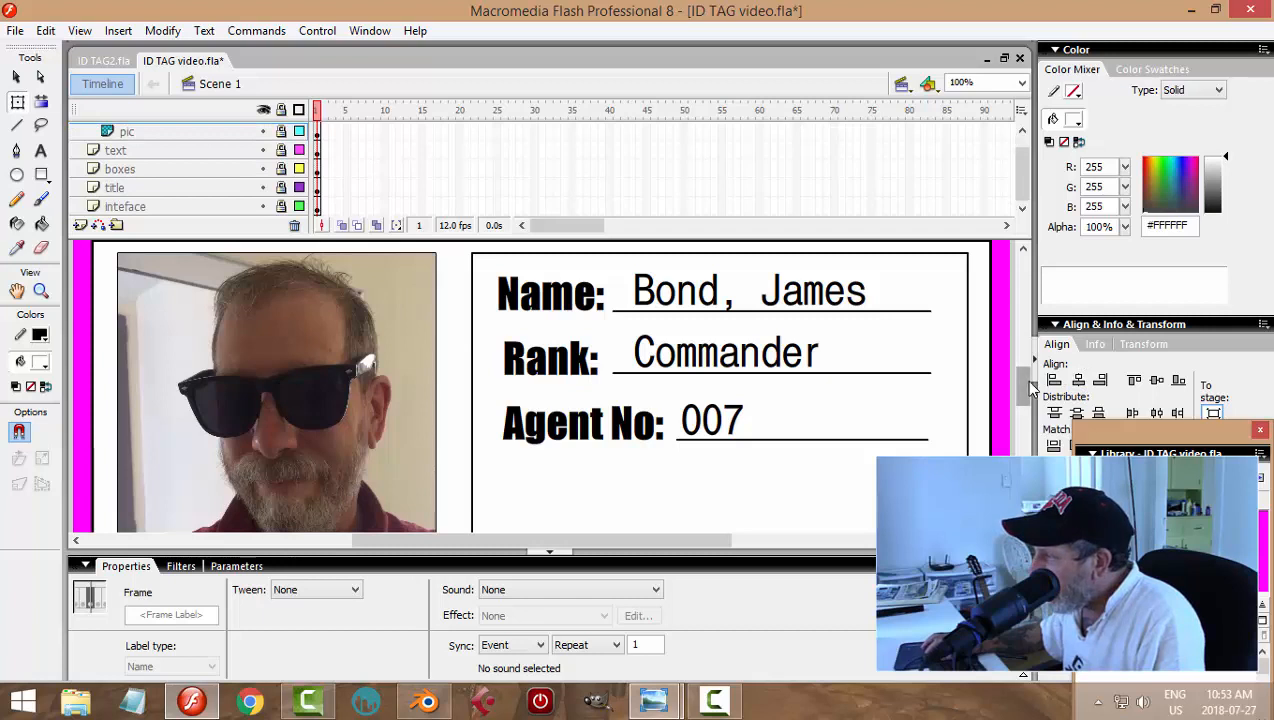
mouse_move(1025, 380)
mouse_down()
mouse_move(1027, 409)
mouse_move(1029, 382)
mouse_up()
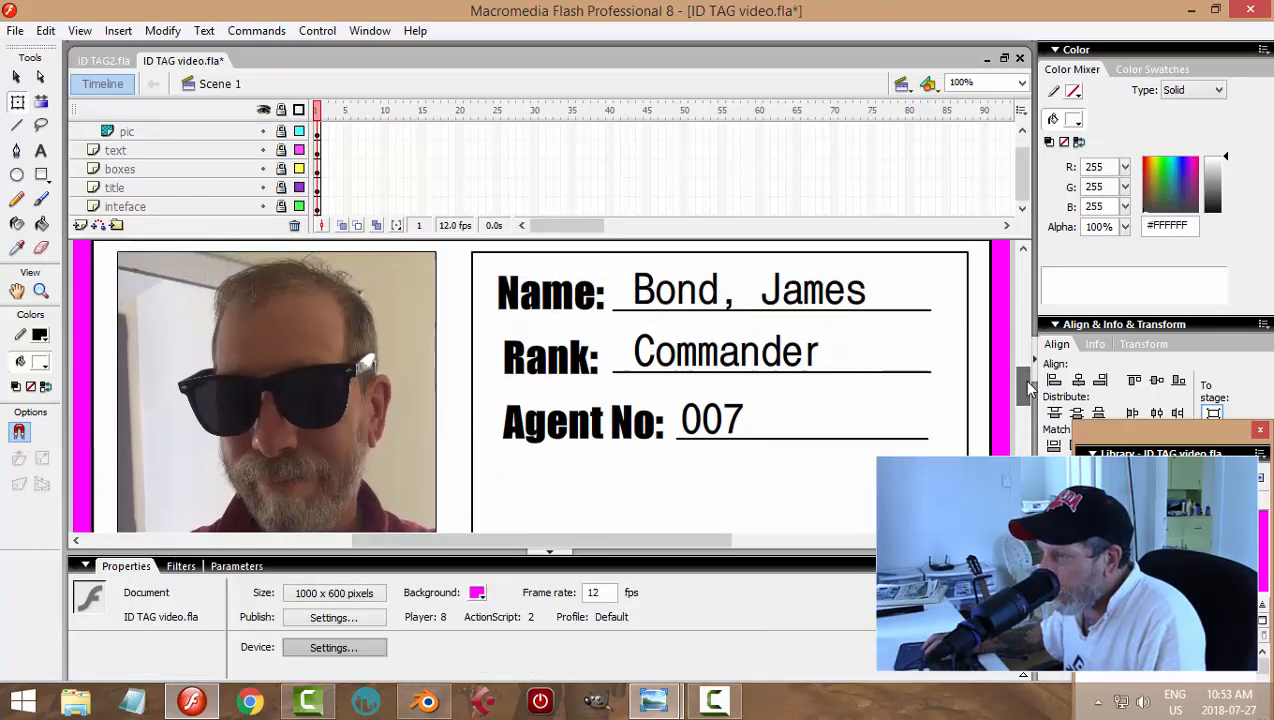
click(1021, 83)
click(957, 134)
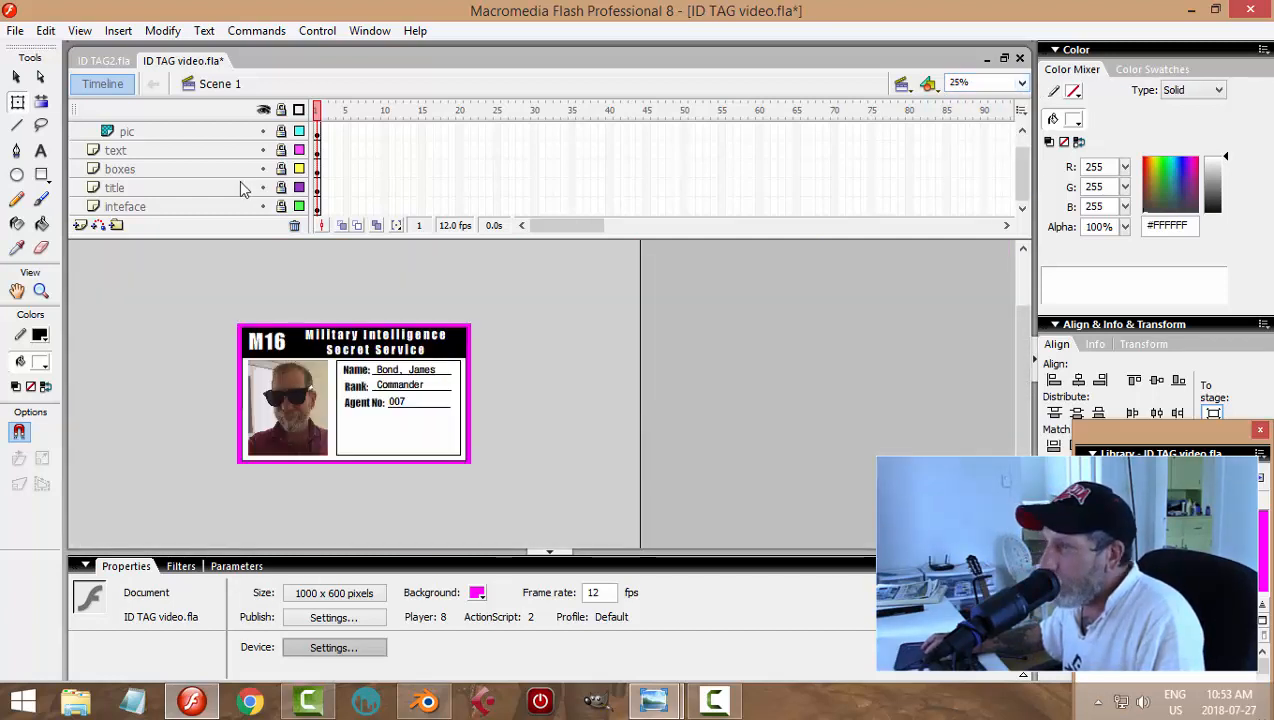
scroll(760, 224, down, 2)
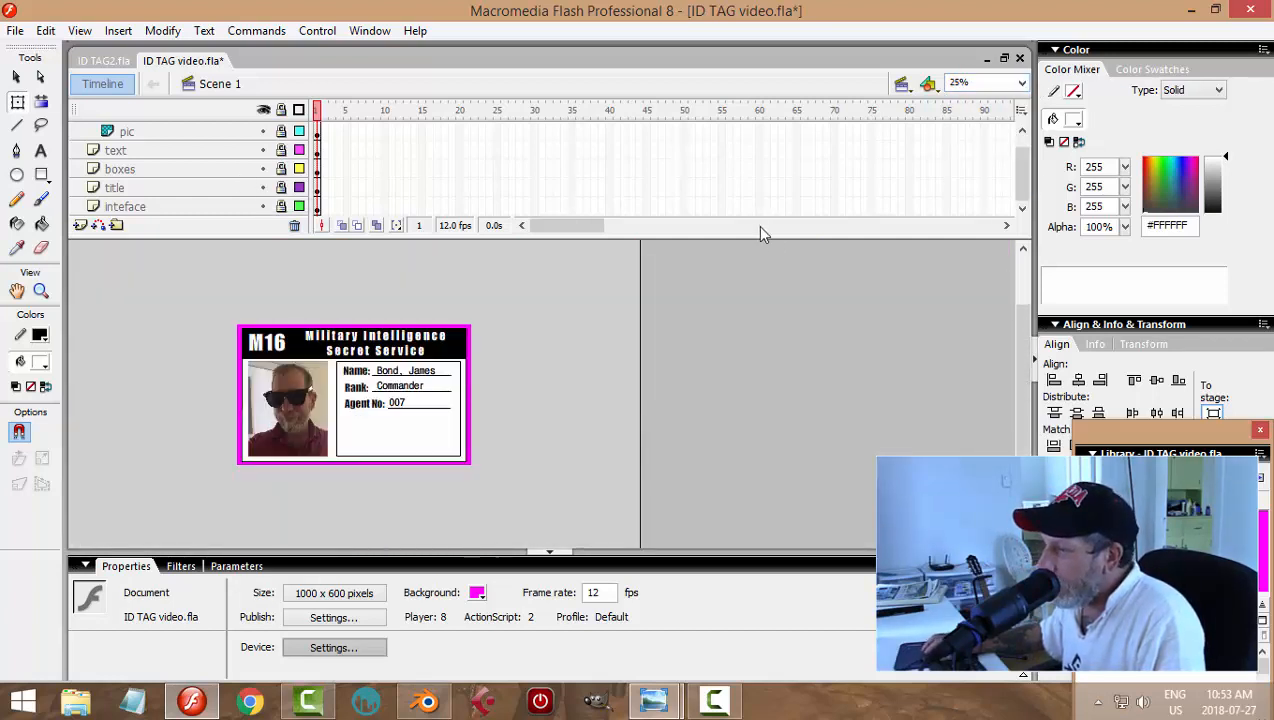
drag(1023, 190, 1021, 138)
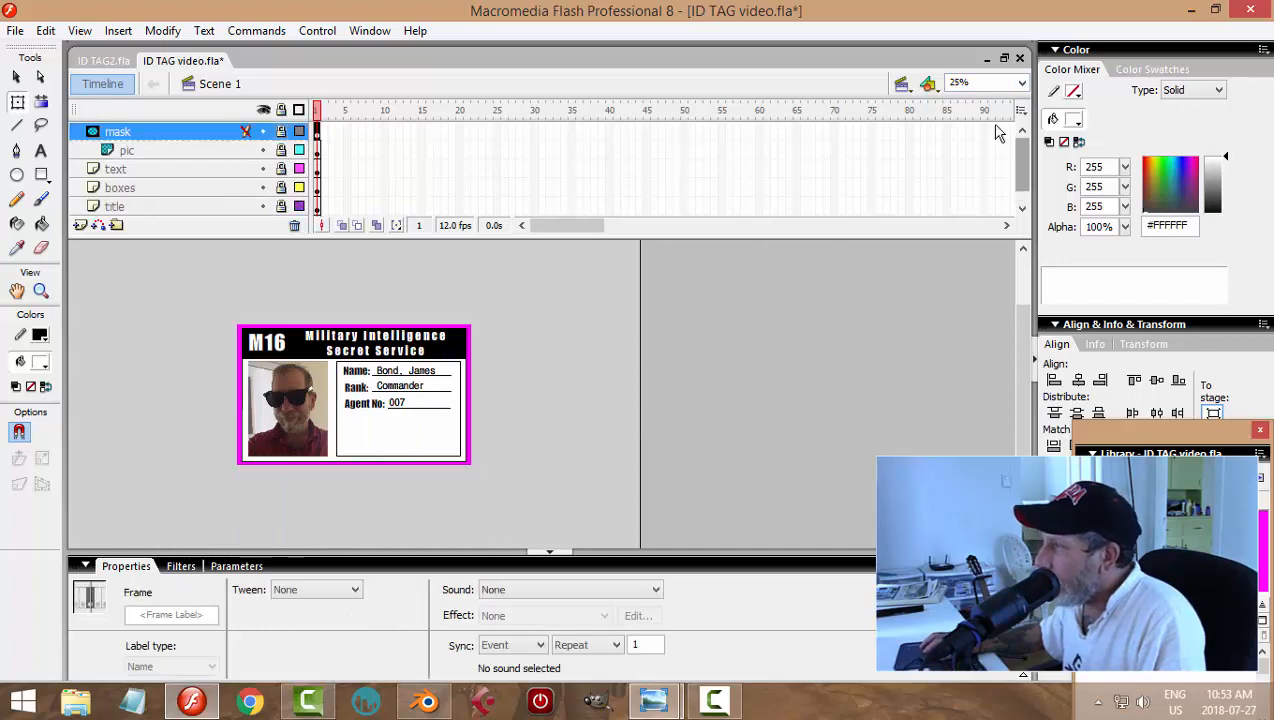
Step: Add a new layer above the mask layer and set up the Rectangle tool with a red stroke and no fill
click(80, 225)
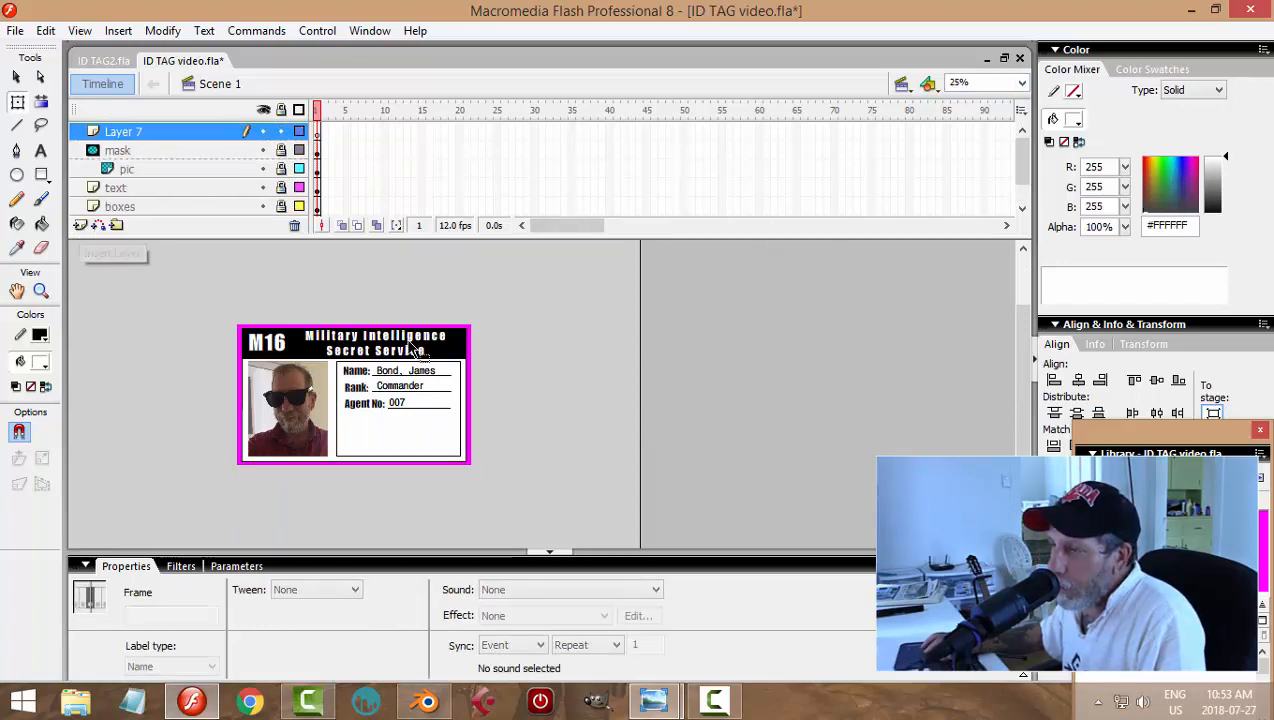
click(41, 176)
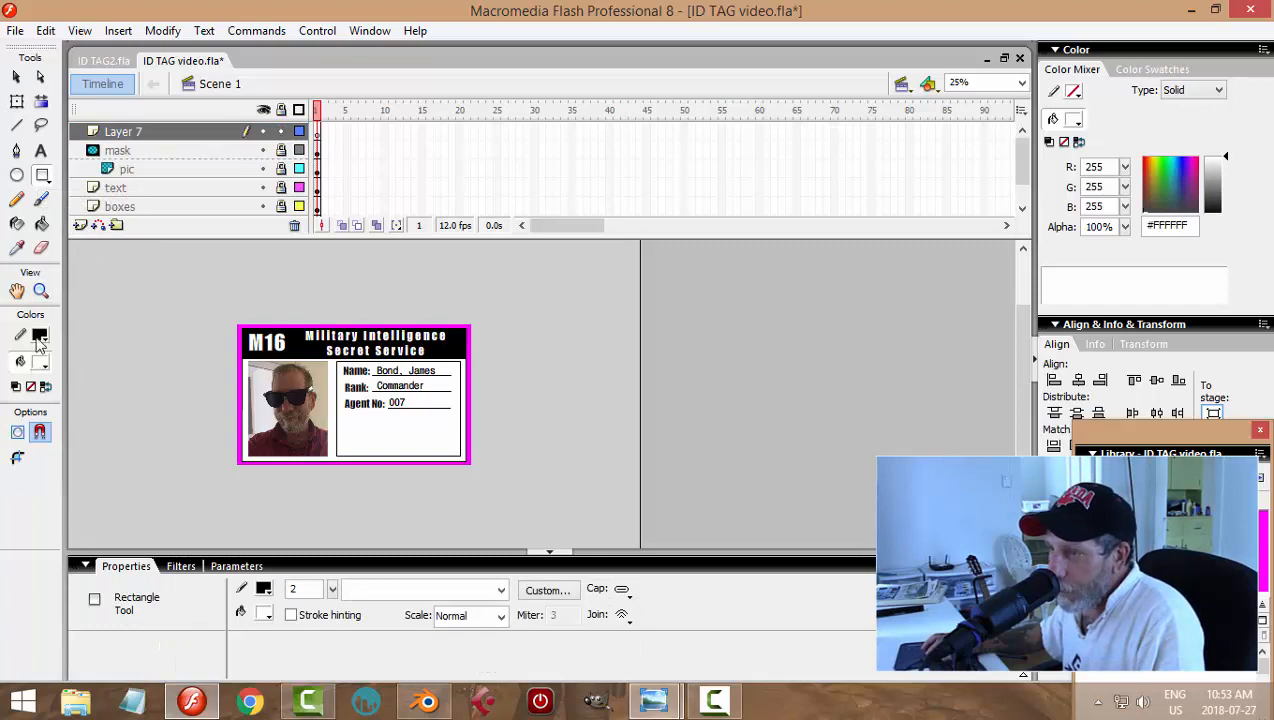
click(40, 336)
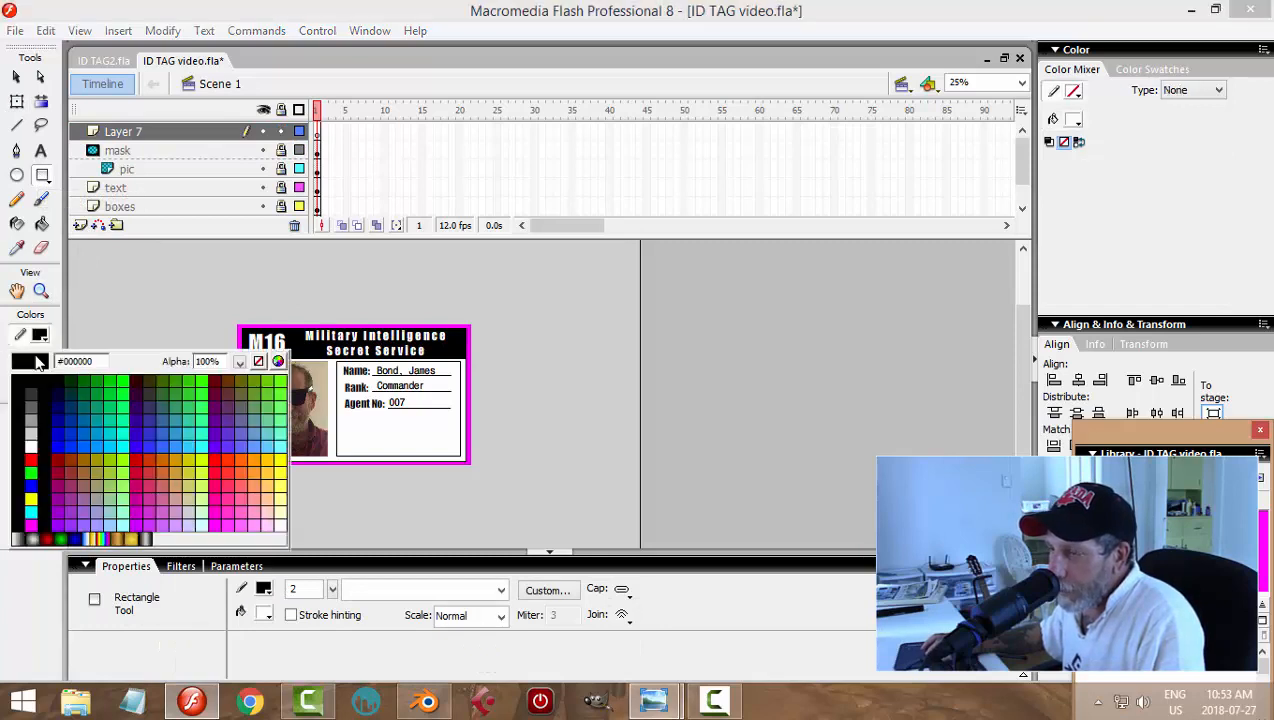
click(36, 445)
click(41, 365)
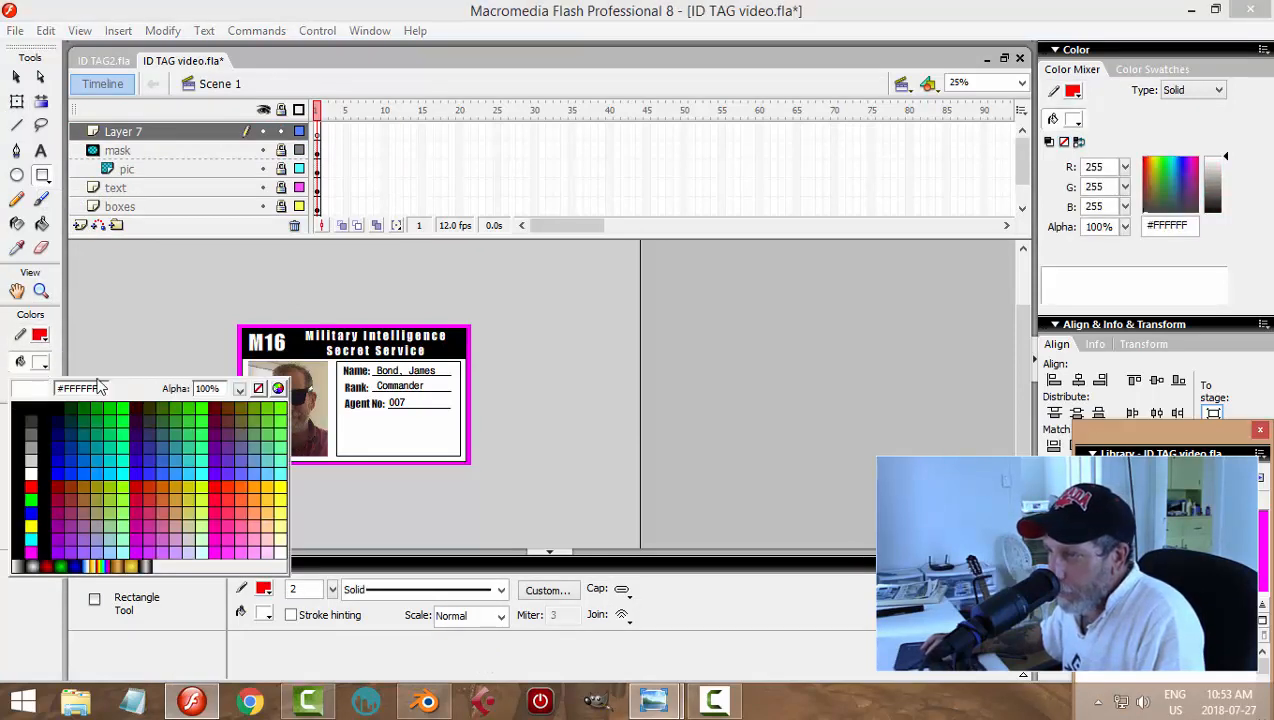
click(258, 389)
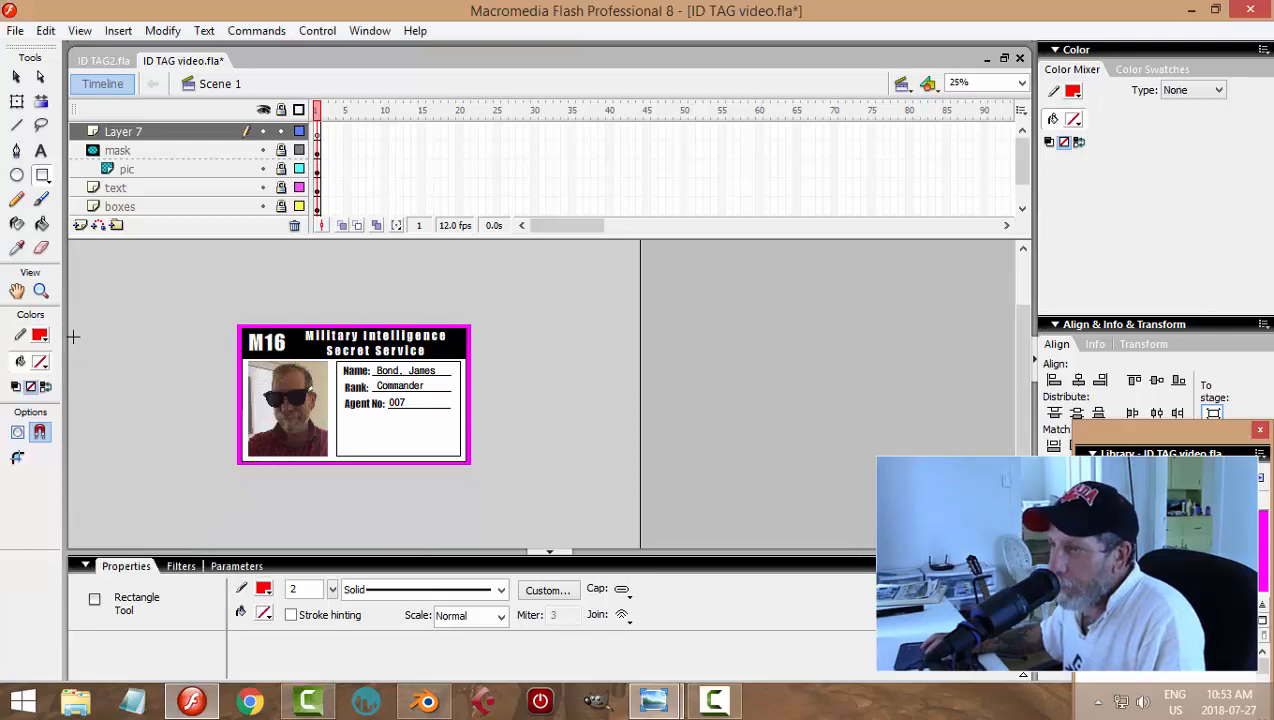
Step: Set a rounded corner radius and draw a rectangle about 371 by 120 pixels over the Agent No. line
click(18, 459)
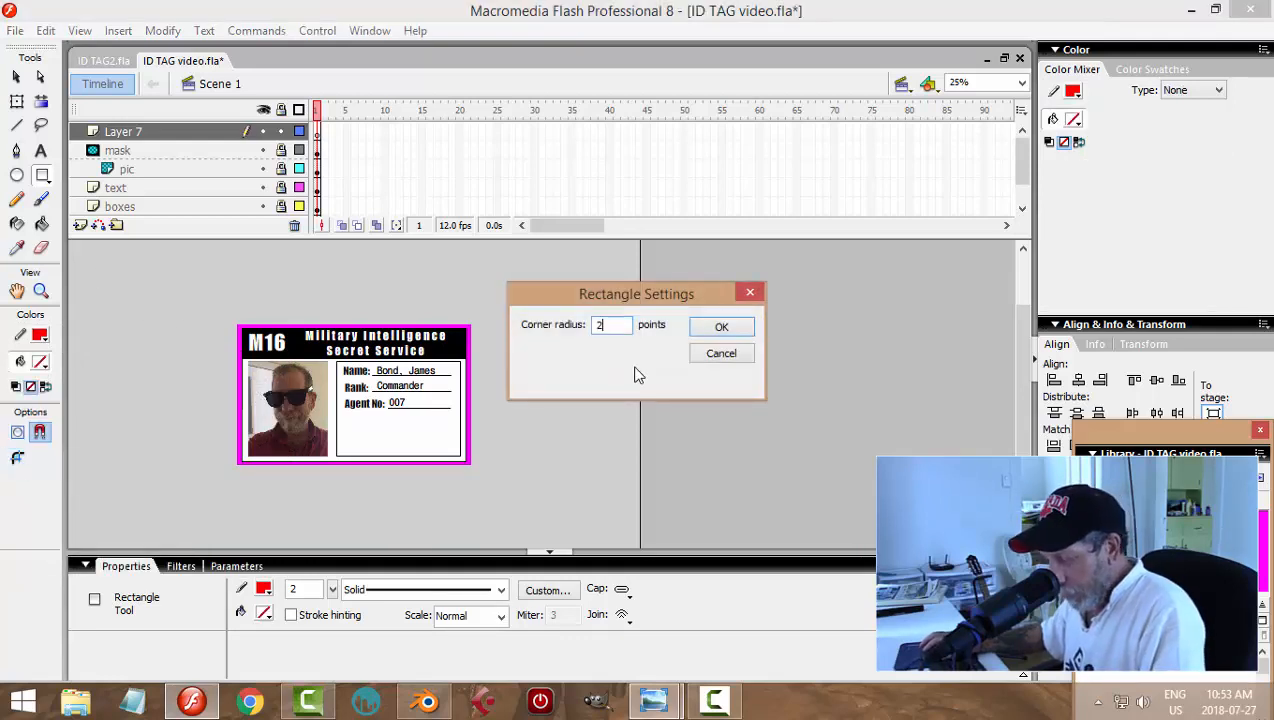
key(Return)
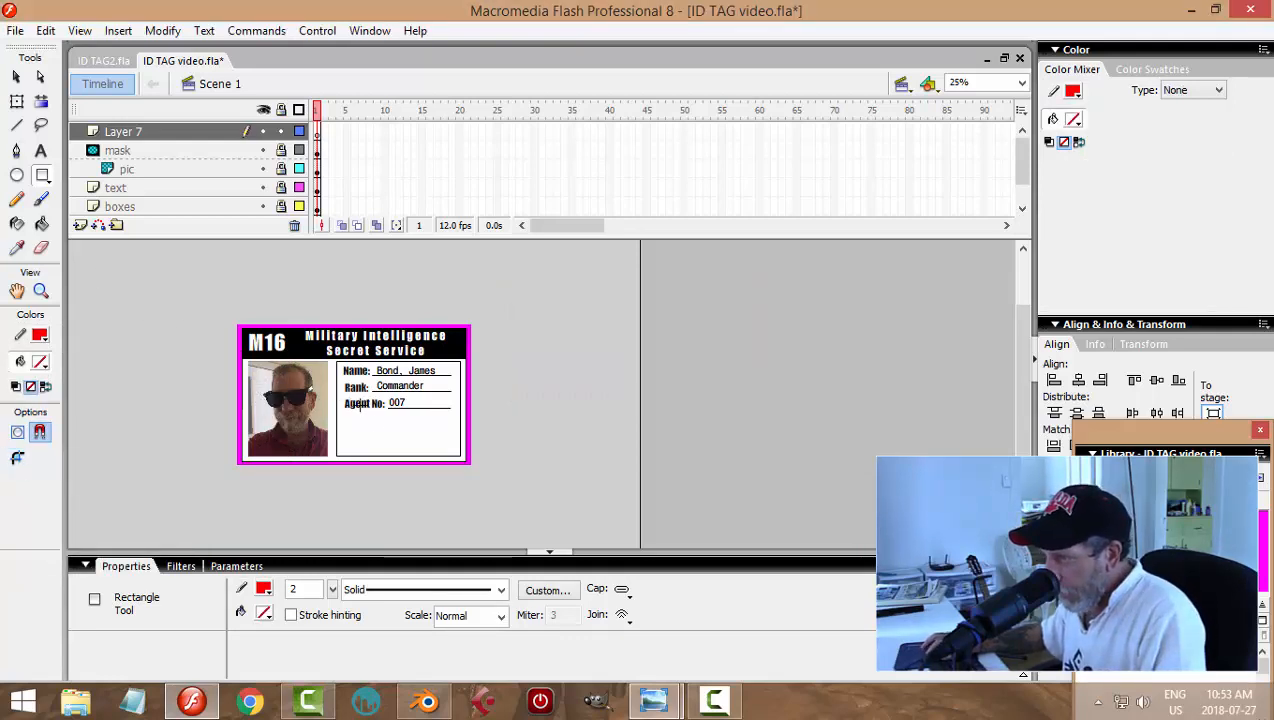
drag(356, 396, 440, 423)
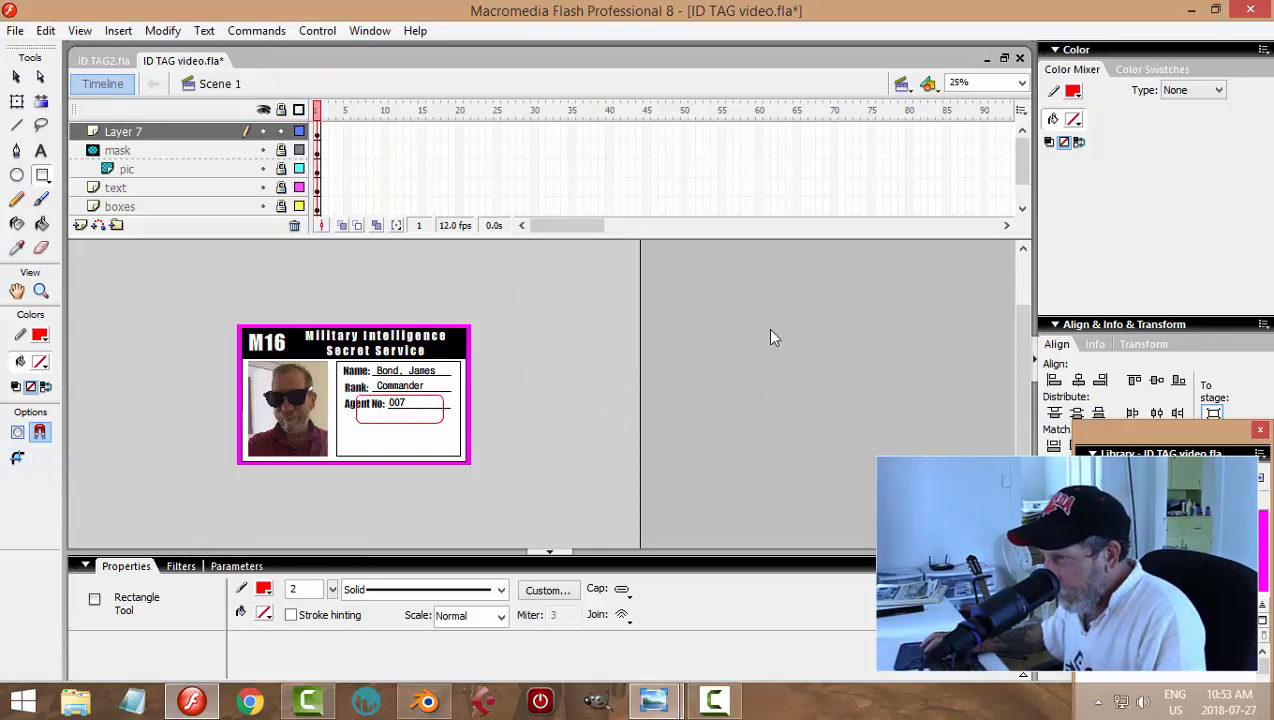
Step: Set the stroke thickness of the red rounded rectangle to 6
click(1022, 88)
click(975, 155)
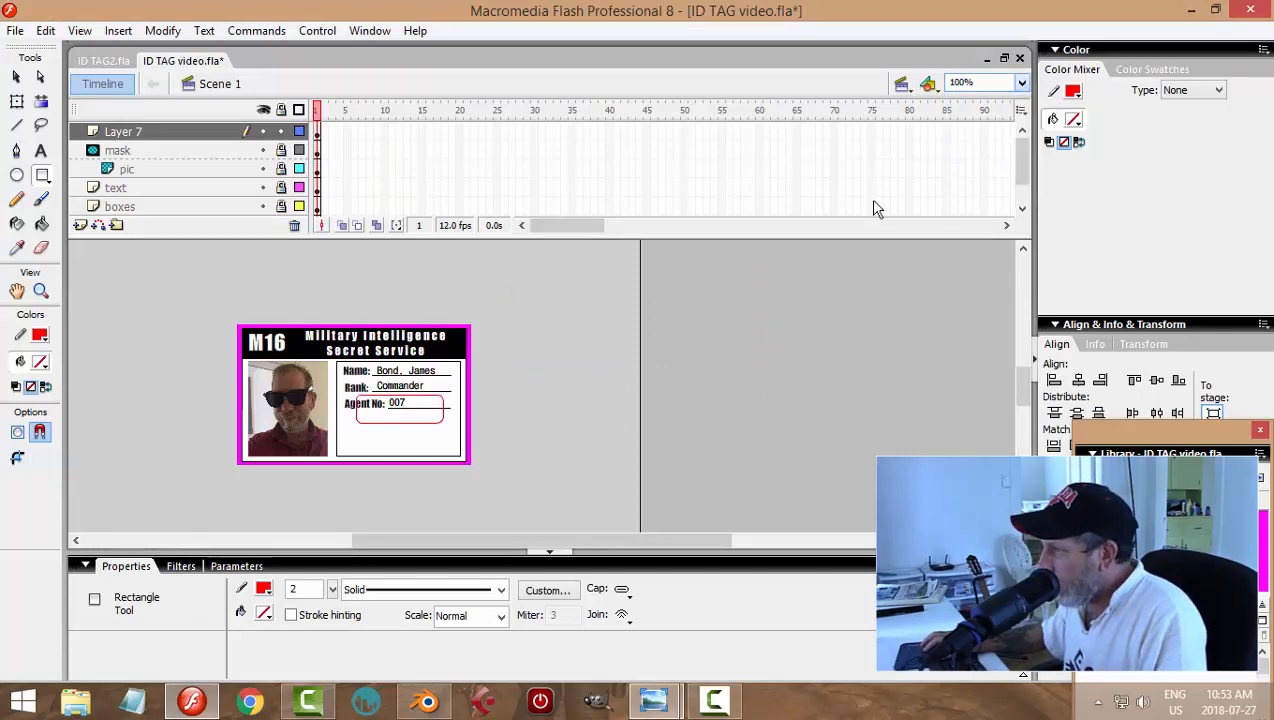
click(18, 78)
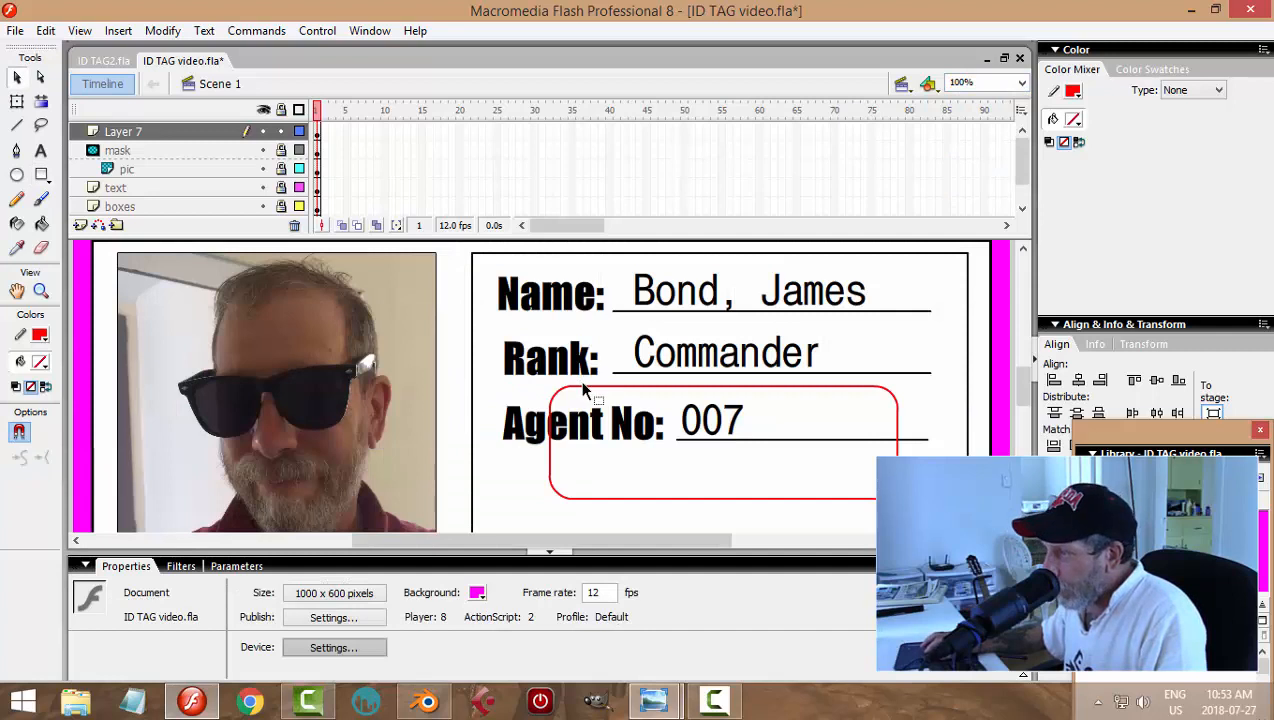
click(588, 395)
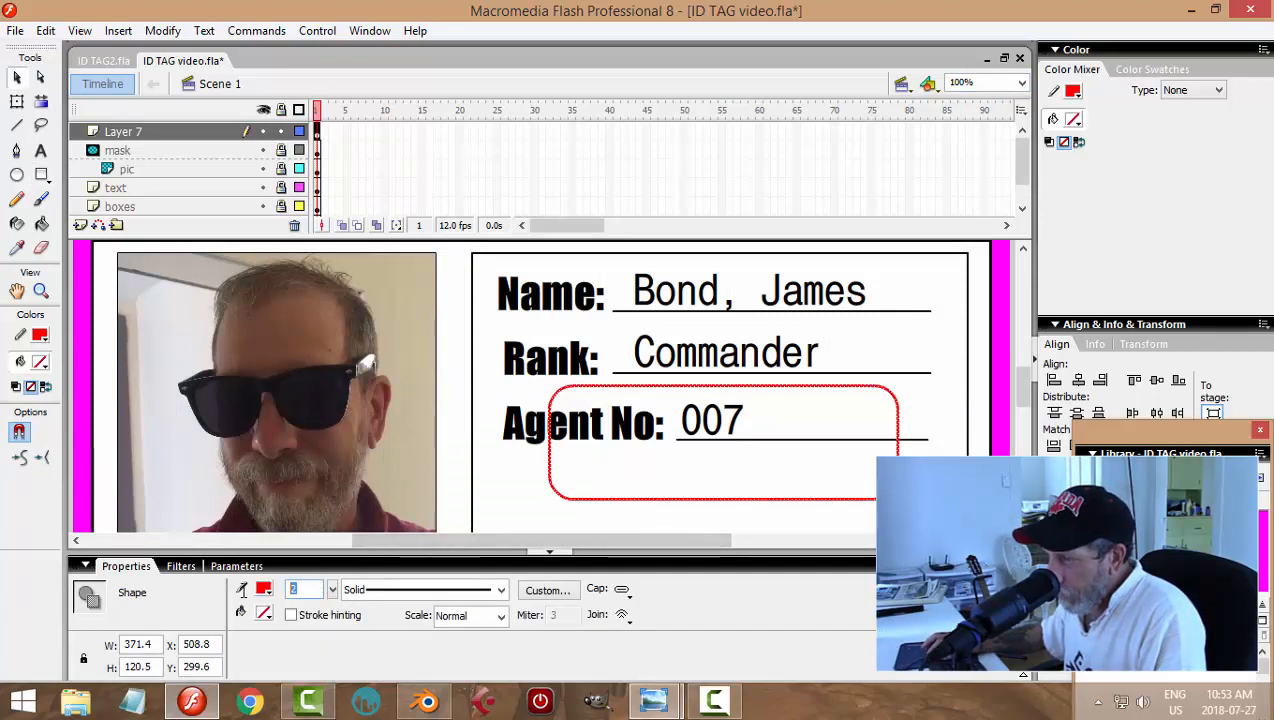
text(6)
key(Return)
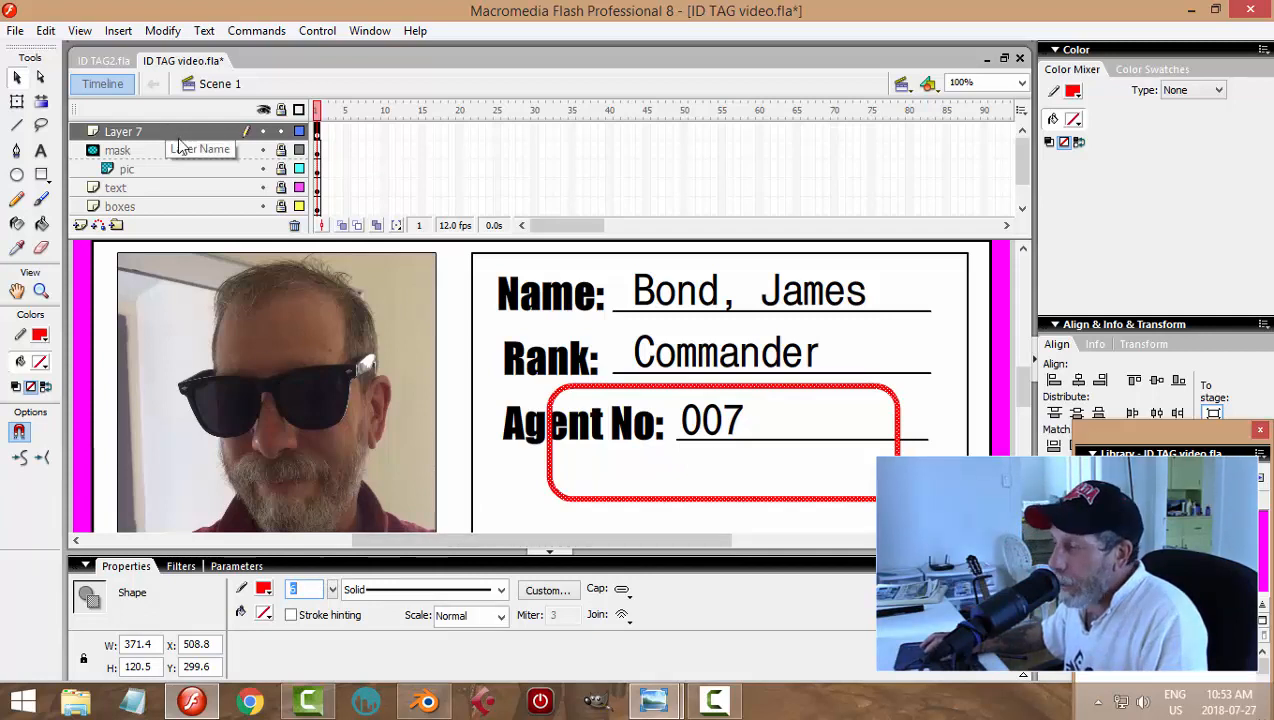
Step: Add the red static text TOP SECRET inside the rounded rectangle
click(41, 152)
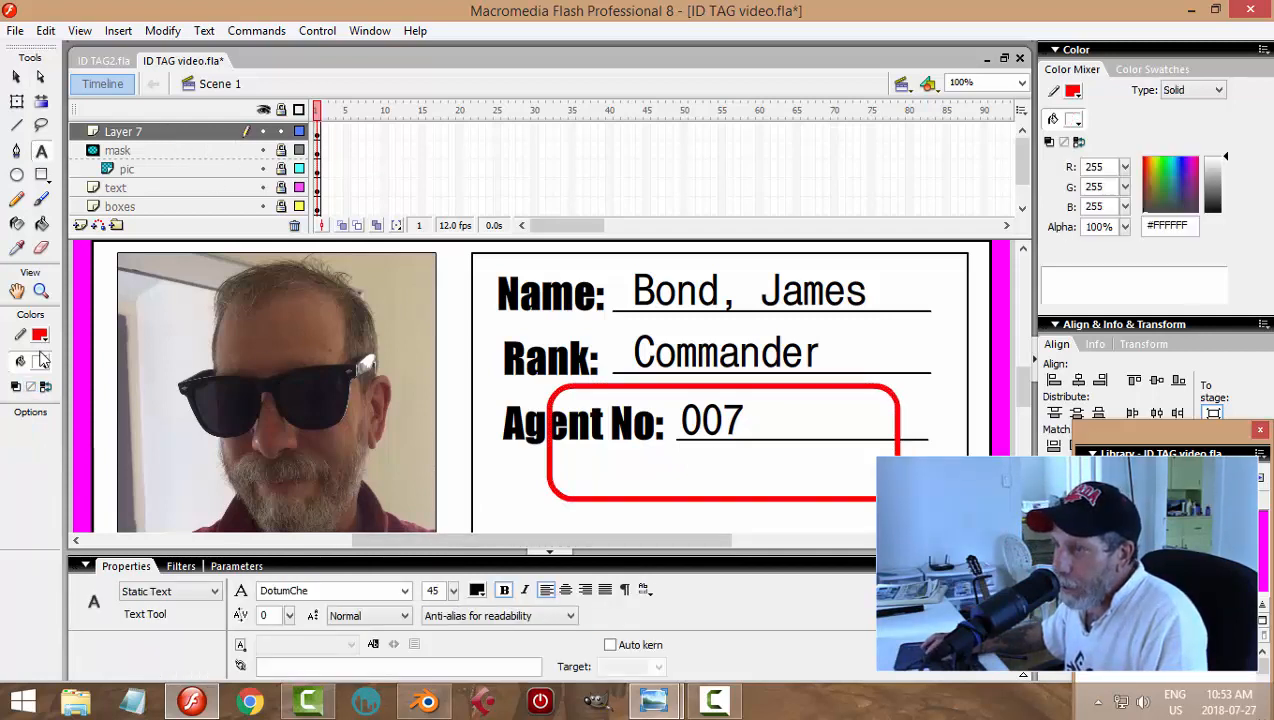
click(40, 363)
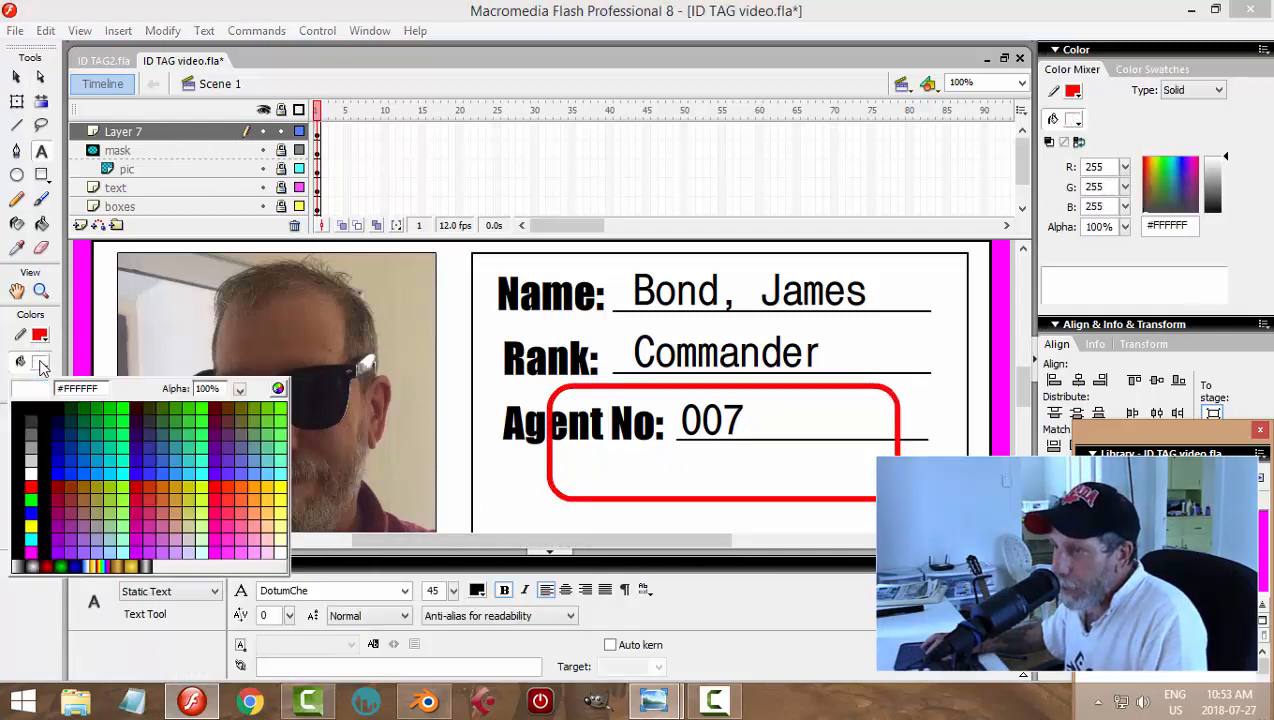
click(31, 487)
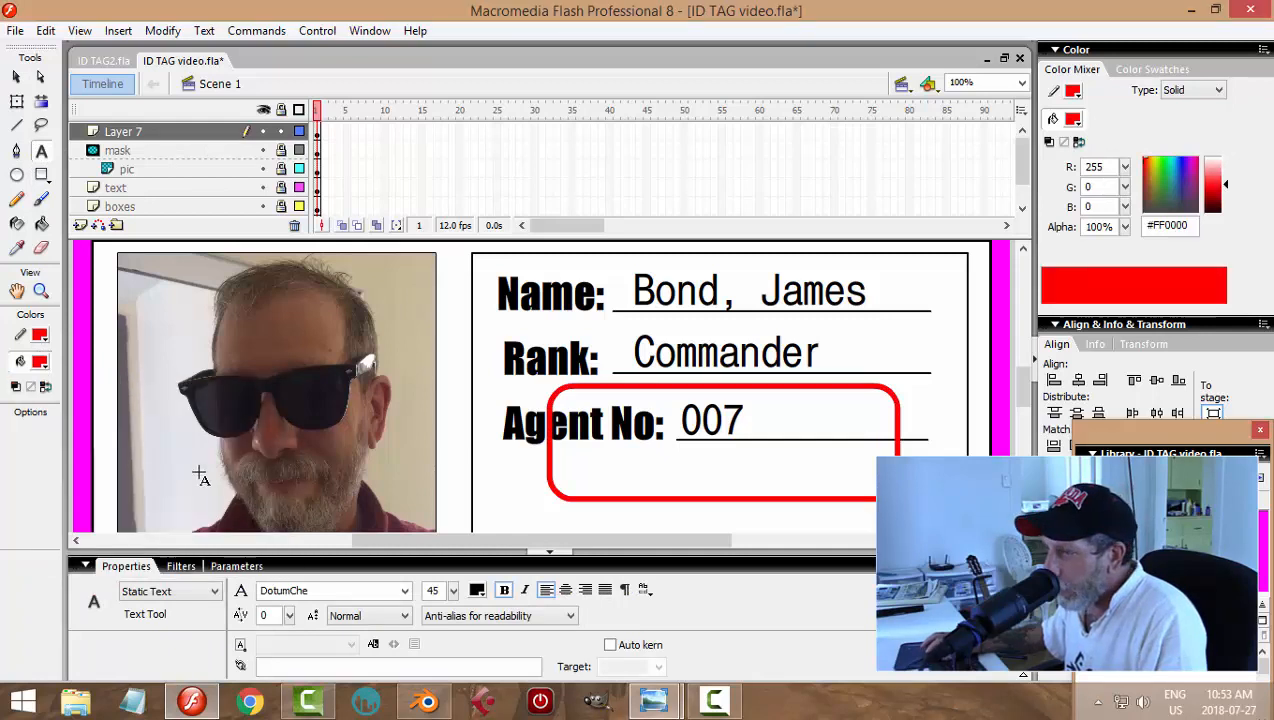
click(580, 420)
text(TO)
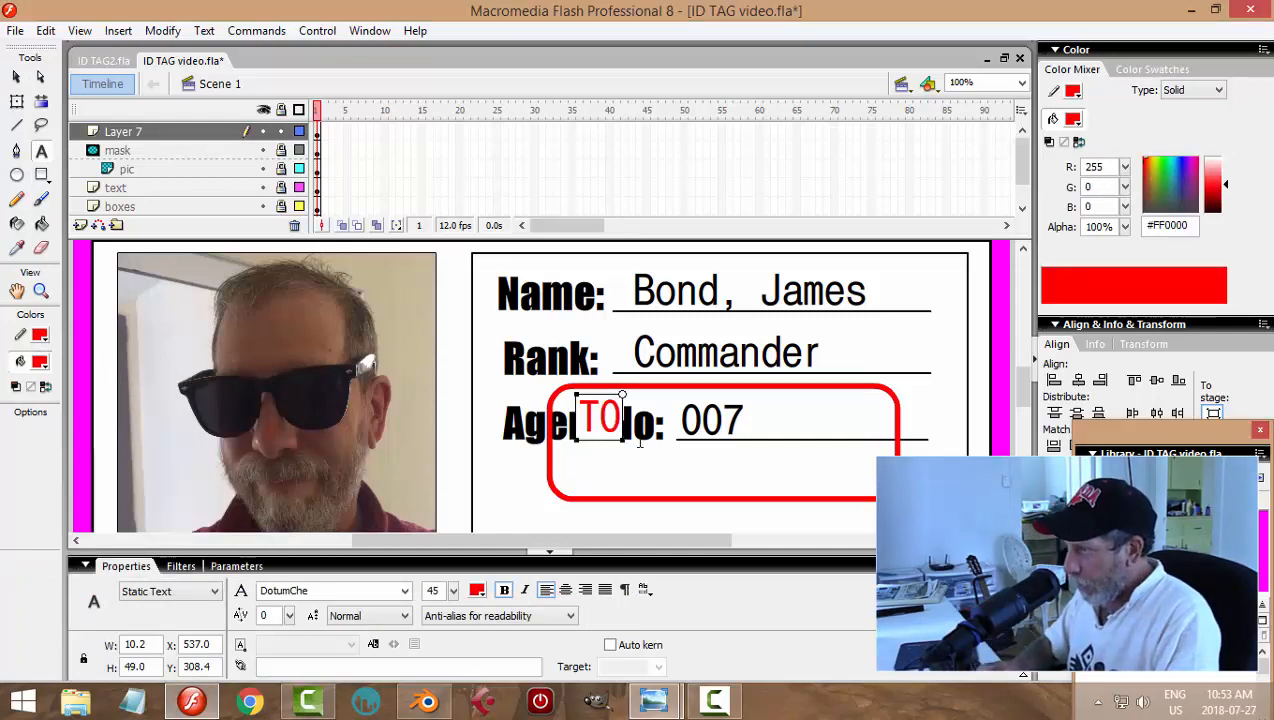
text(P SECRET)
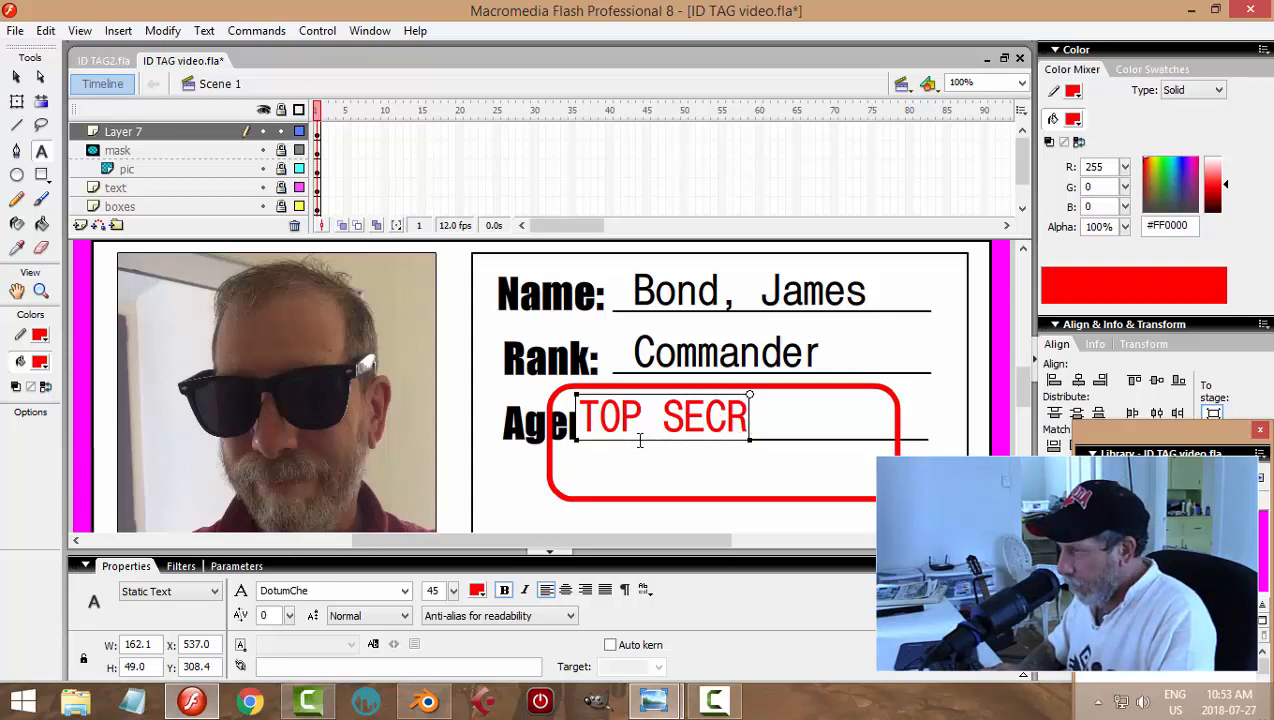
Step: Change the font of the TOP SECRET text to Impact
click(18, 78)
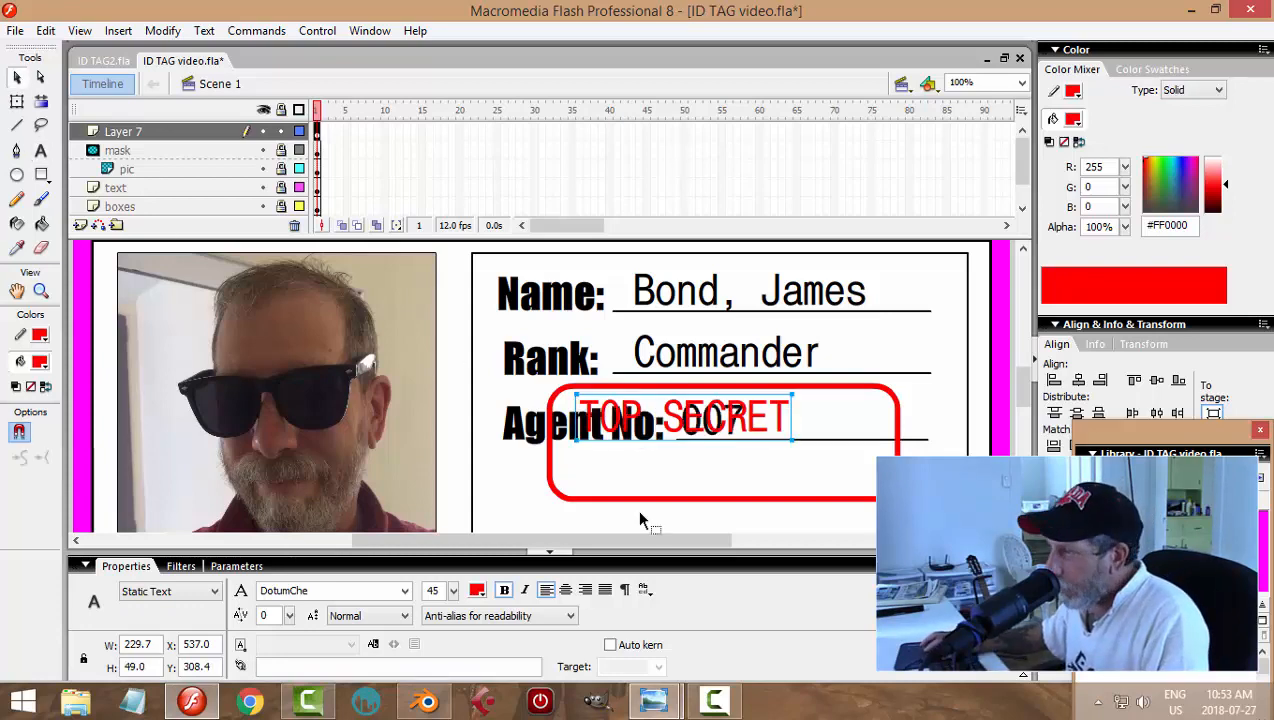
click(404, 591)
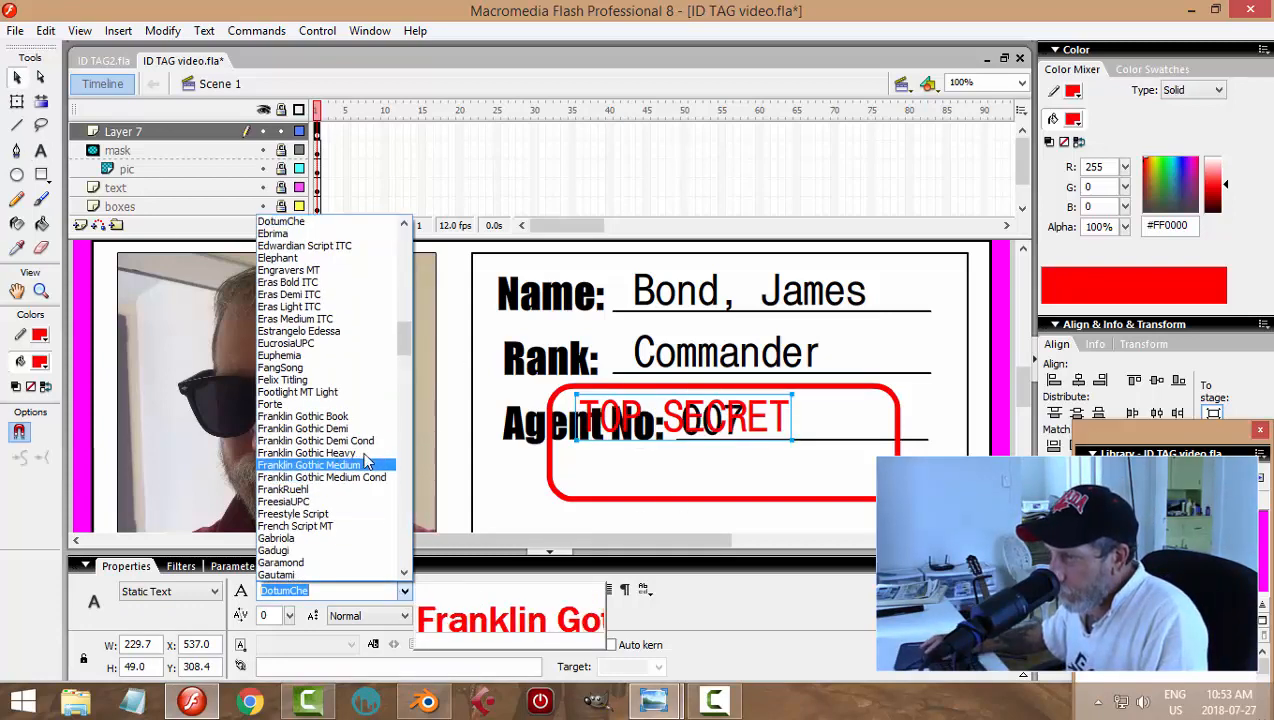
scroll(288, 500, down, 4)
scroll(288, 515, down, 5)
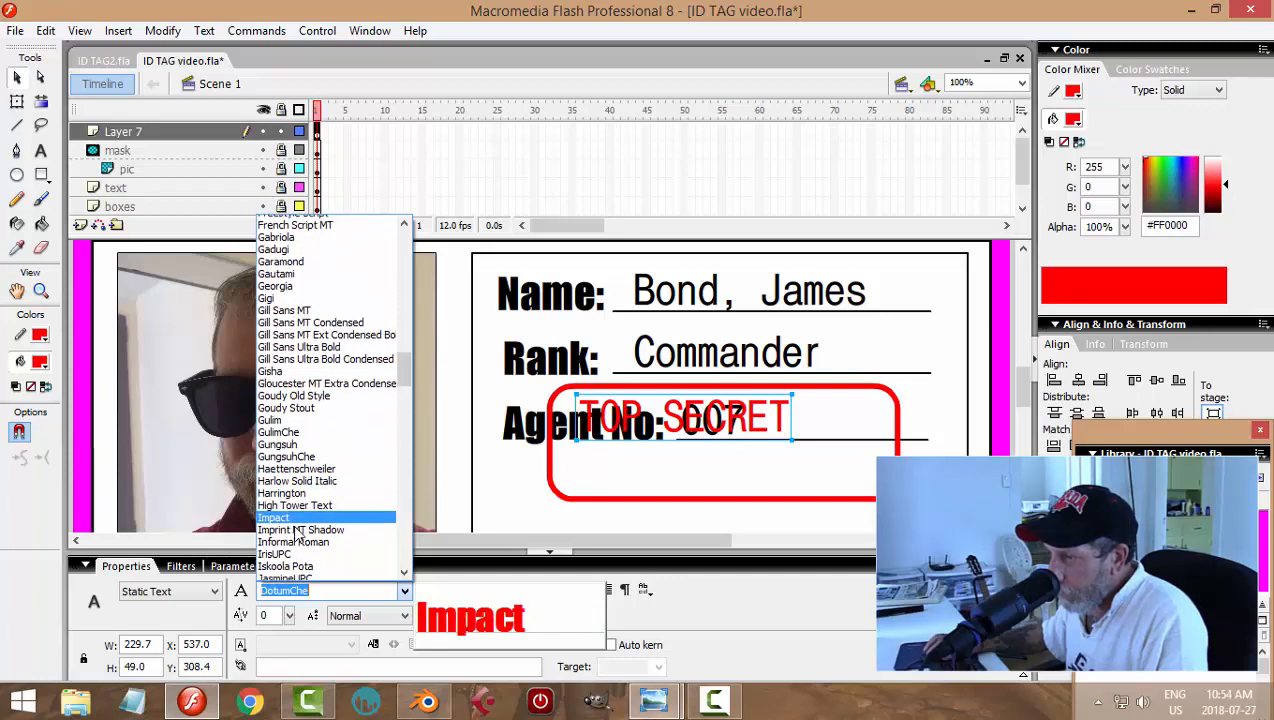
click(289, 455)
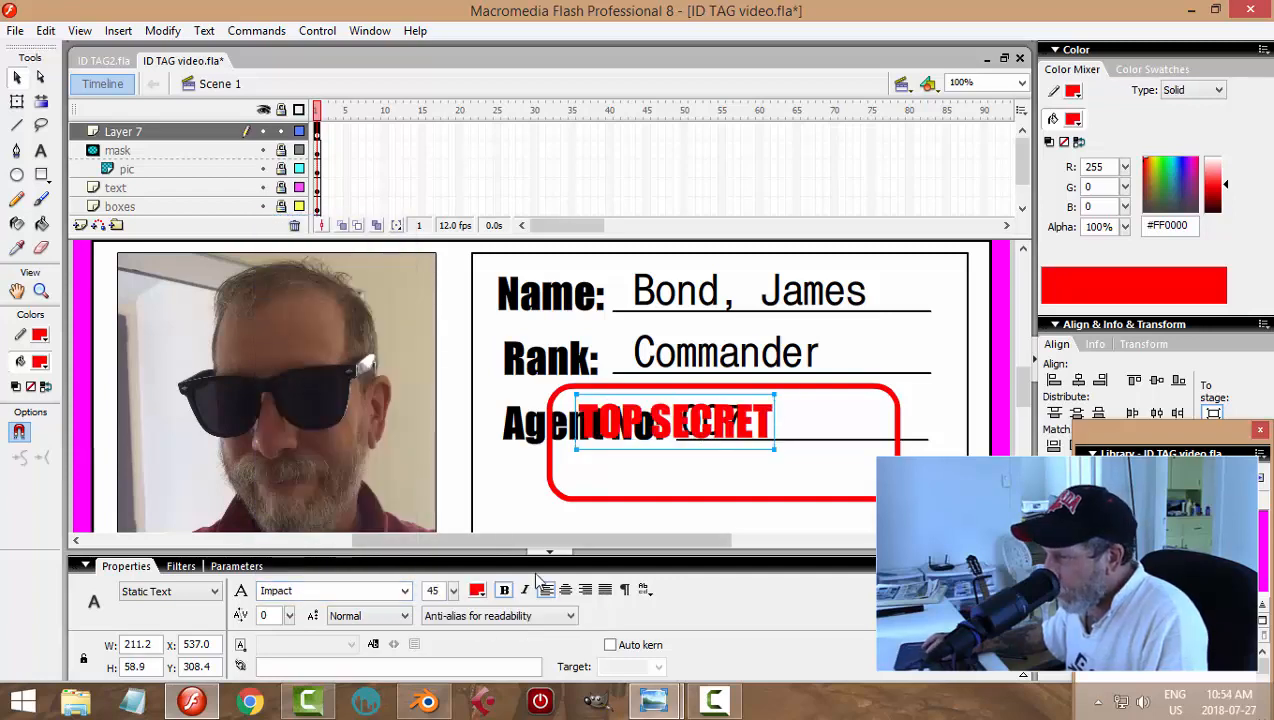
Step: Enlarge the TOP SECRET text to size 66 and centre it within the red rounded rectangle
drag(453, 591, 452, 576)
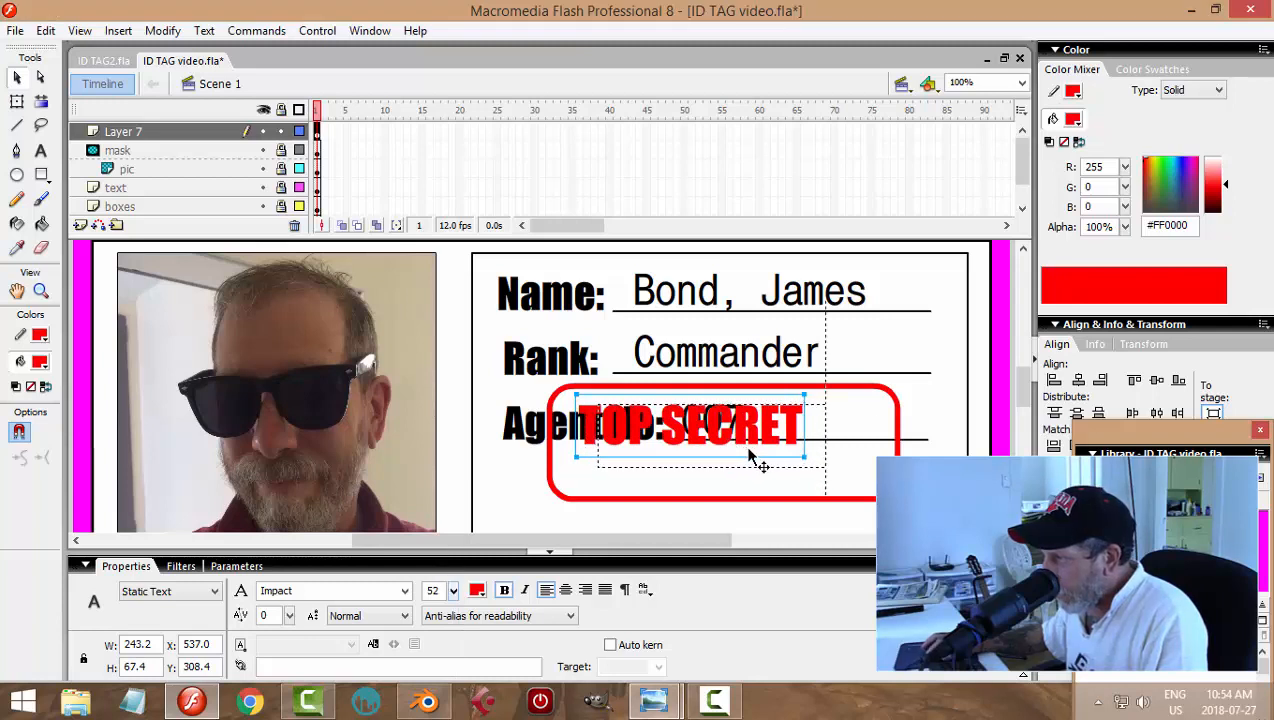
drag(757, 460, 788, 476)
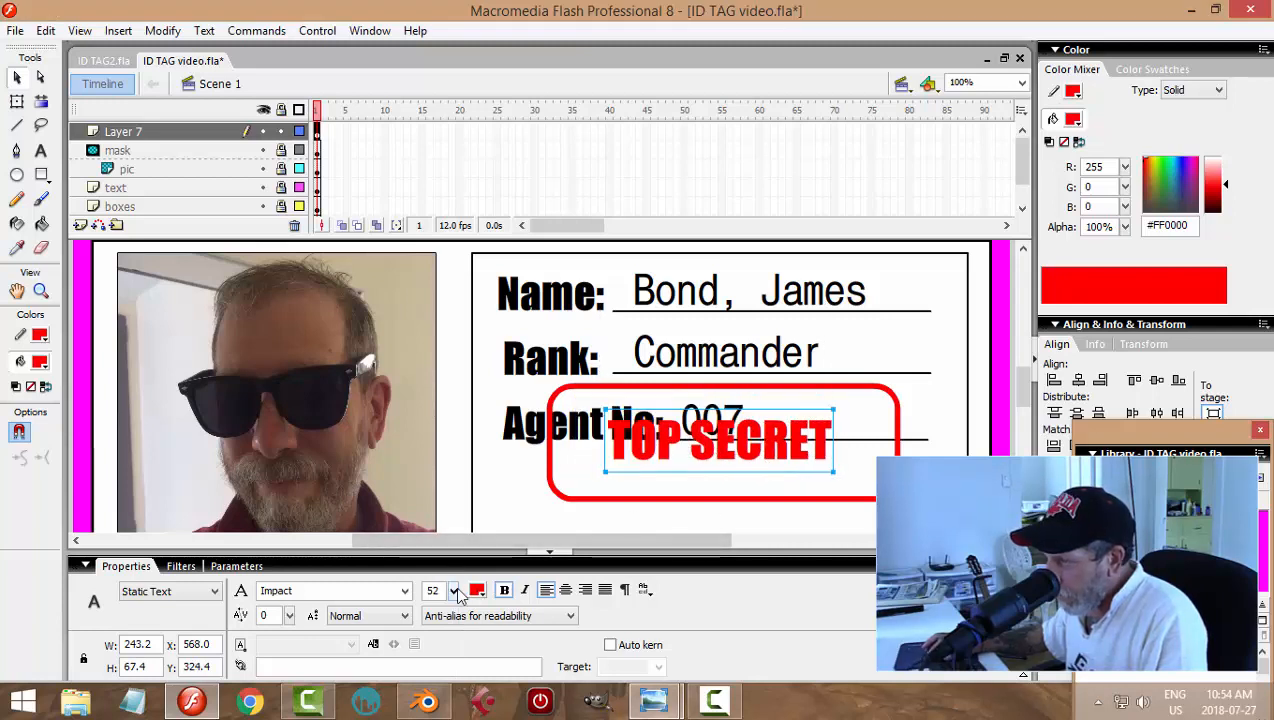
drag(461, 568, 459, 540)
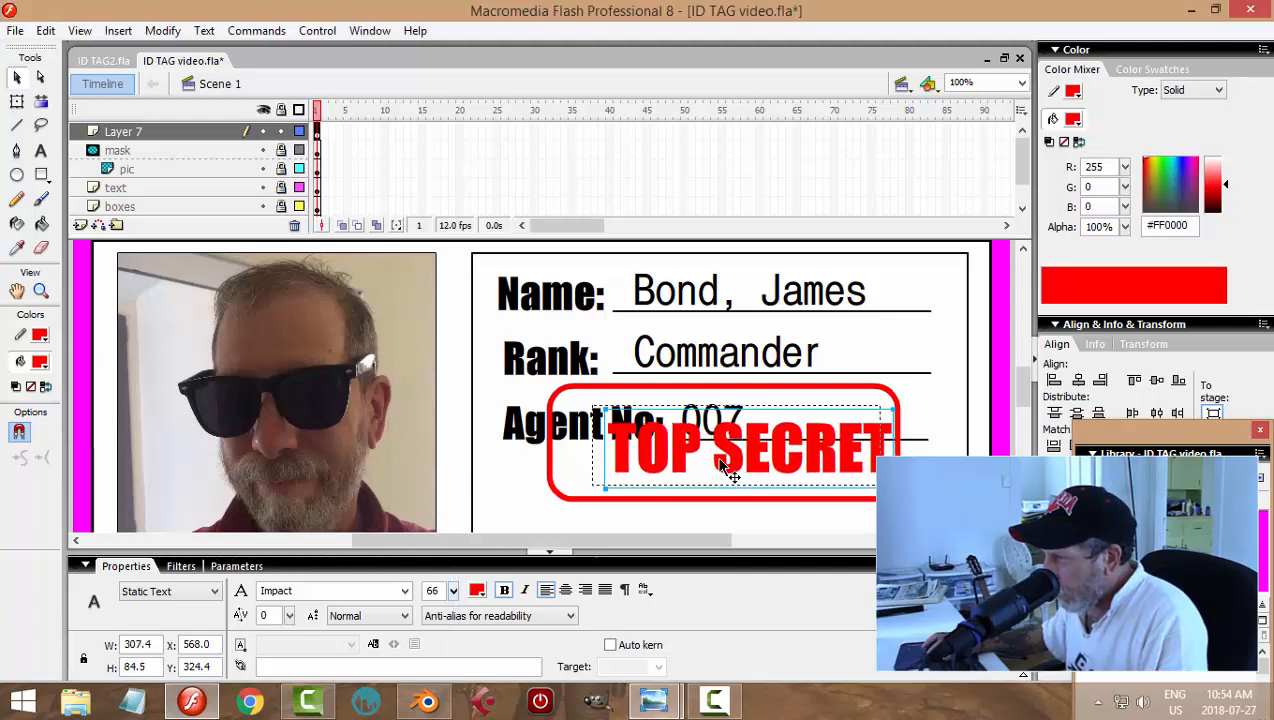
drag(730, 467, 707, 460)
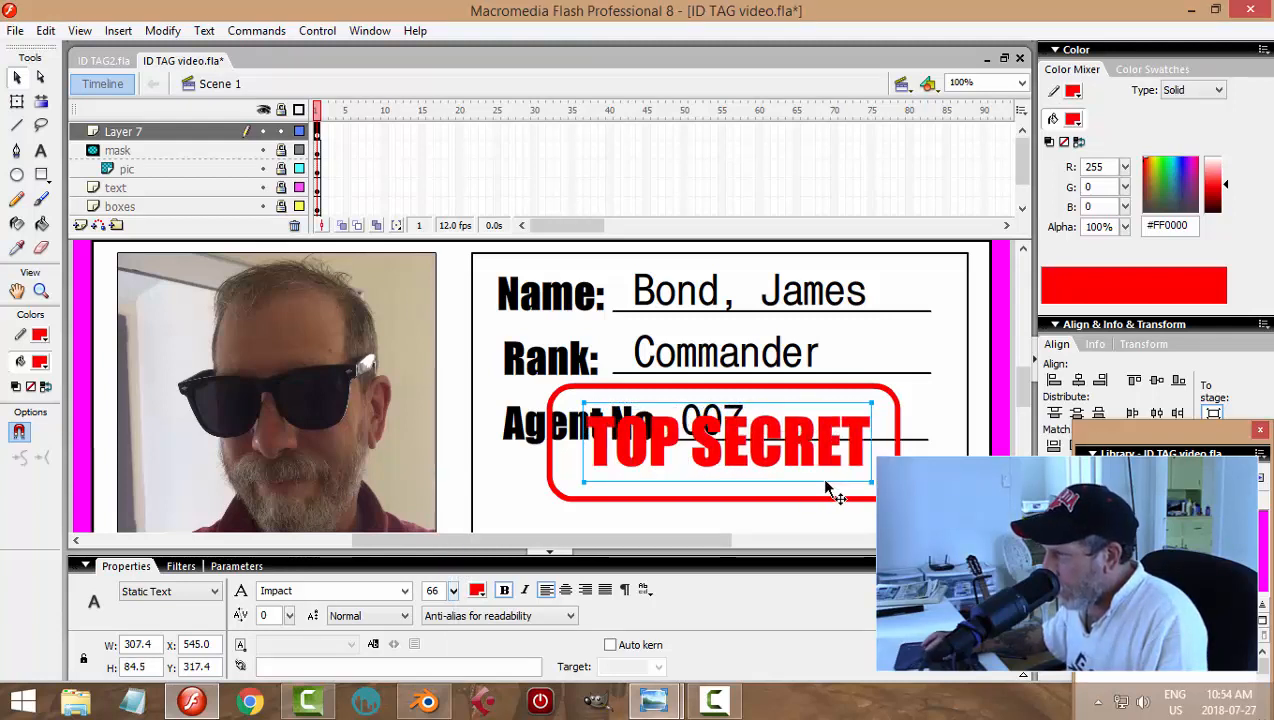
Step: Convert the red rounded outline and the TOP SECRET text together into one movie clip symbol, and open it for editing
click(846, 393)
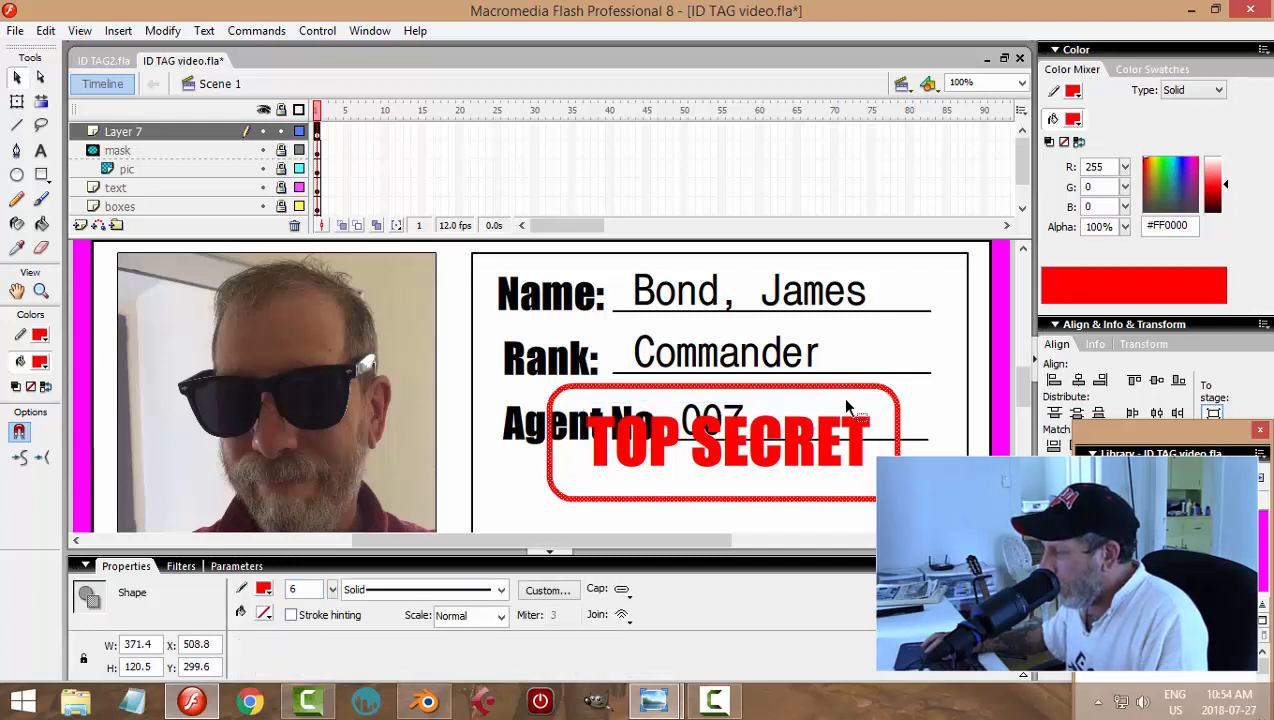
shift+double_click(858, 430)
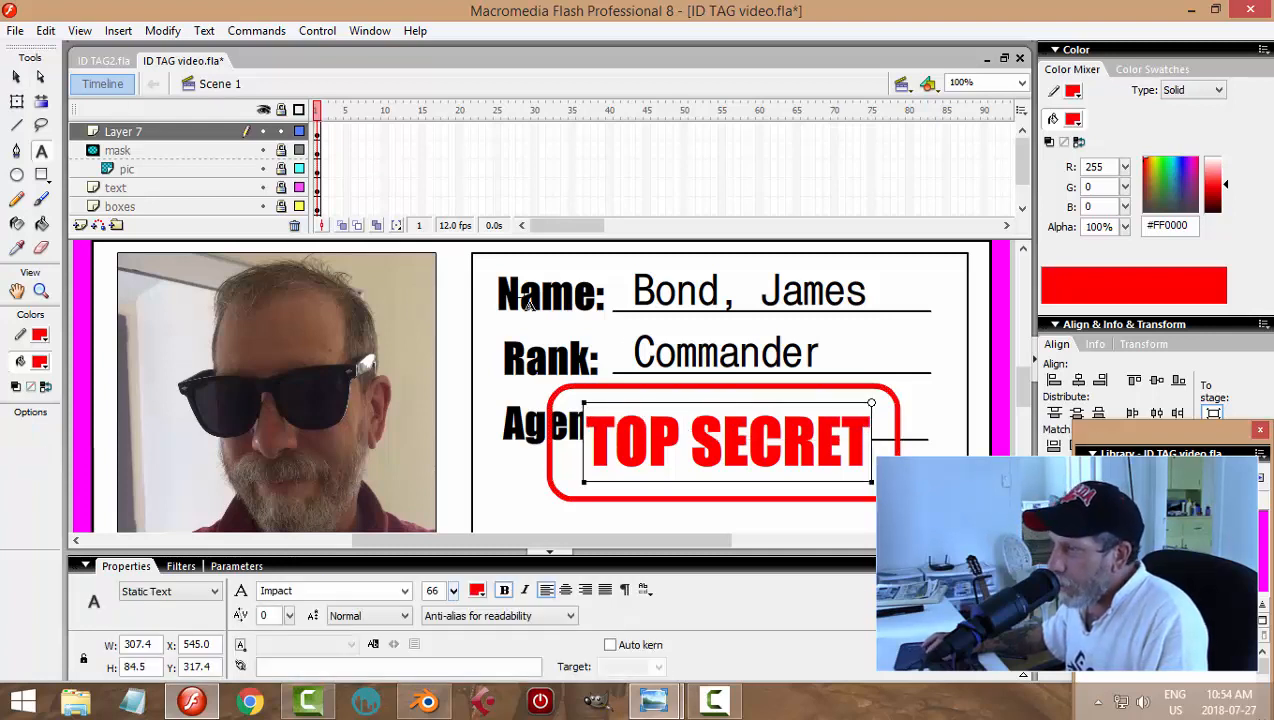
key(Escape)
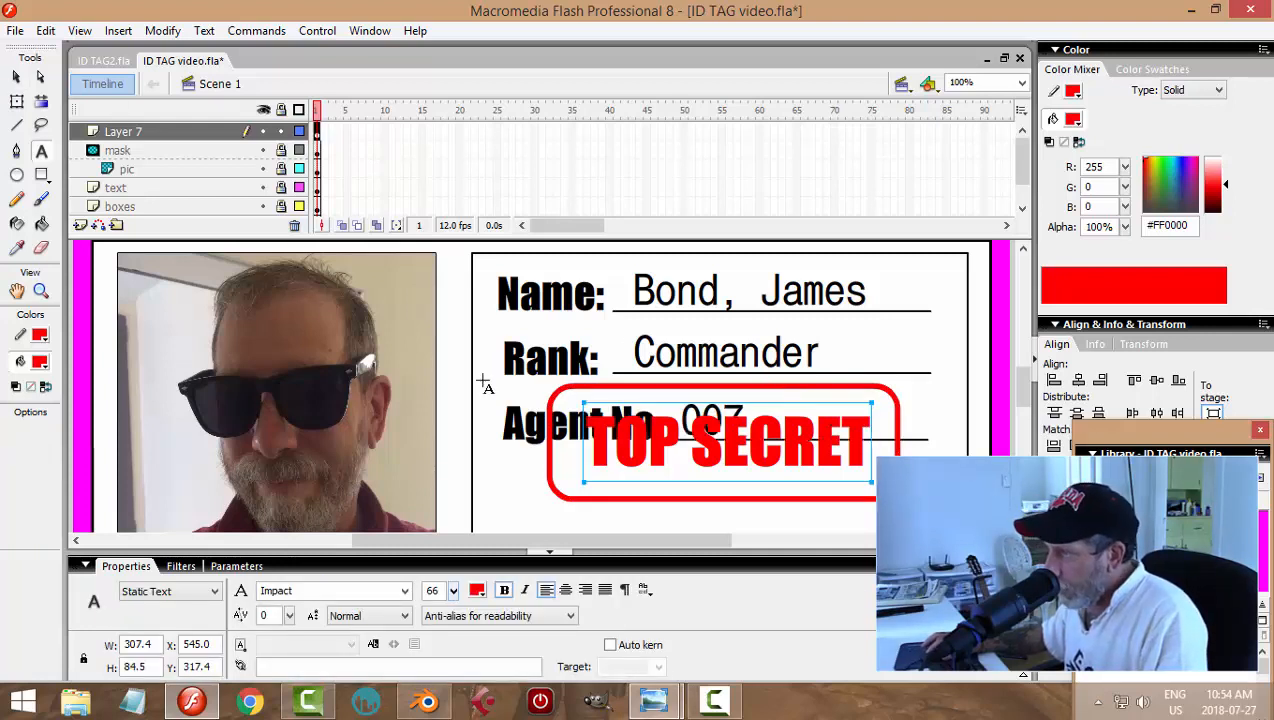
click(16, 78)
shift+click(726, 388)
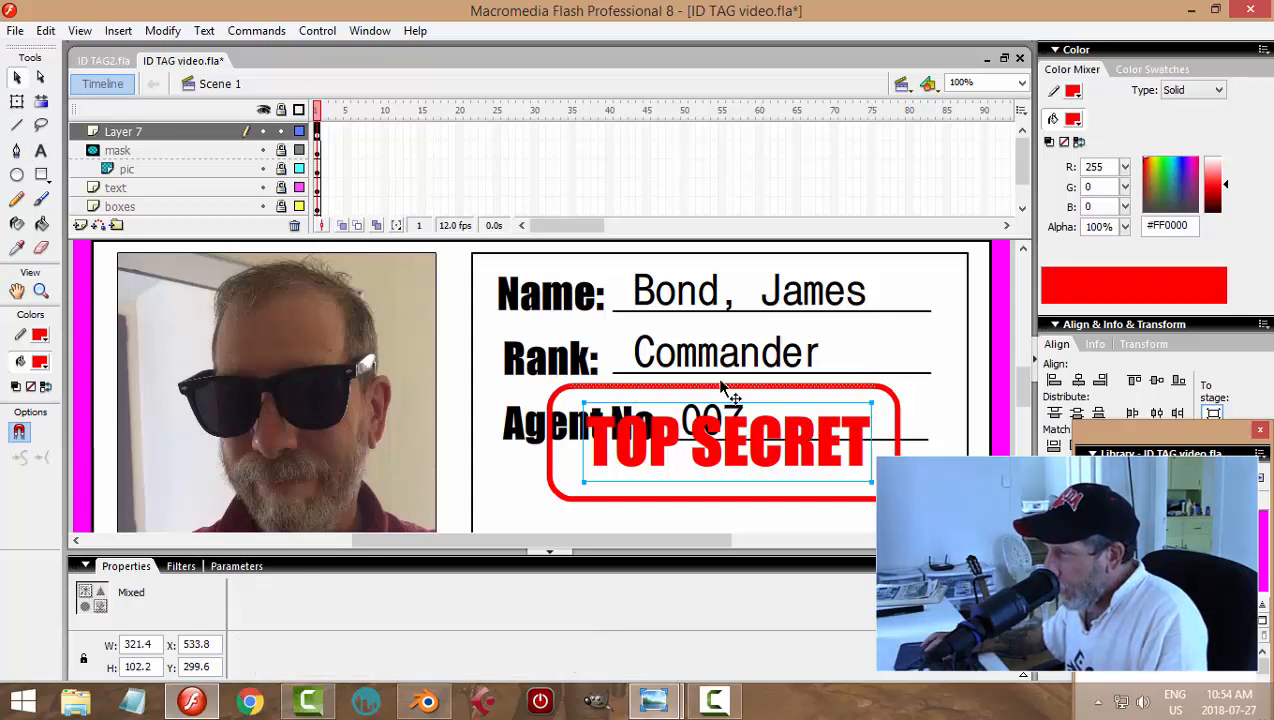
click(162, 30)
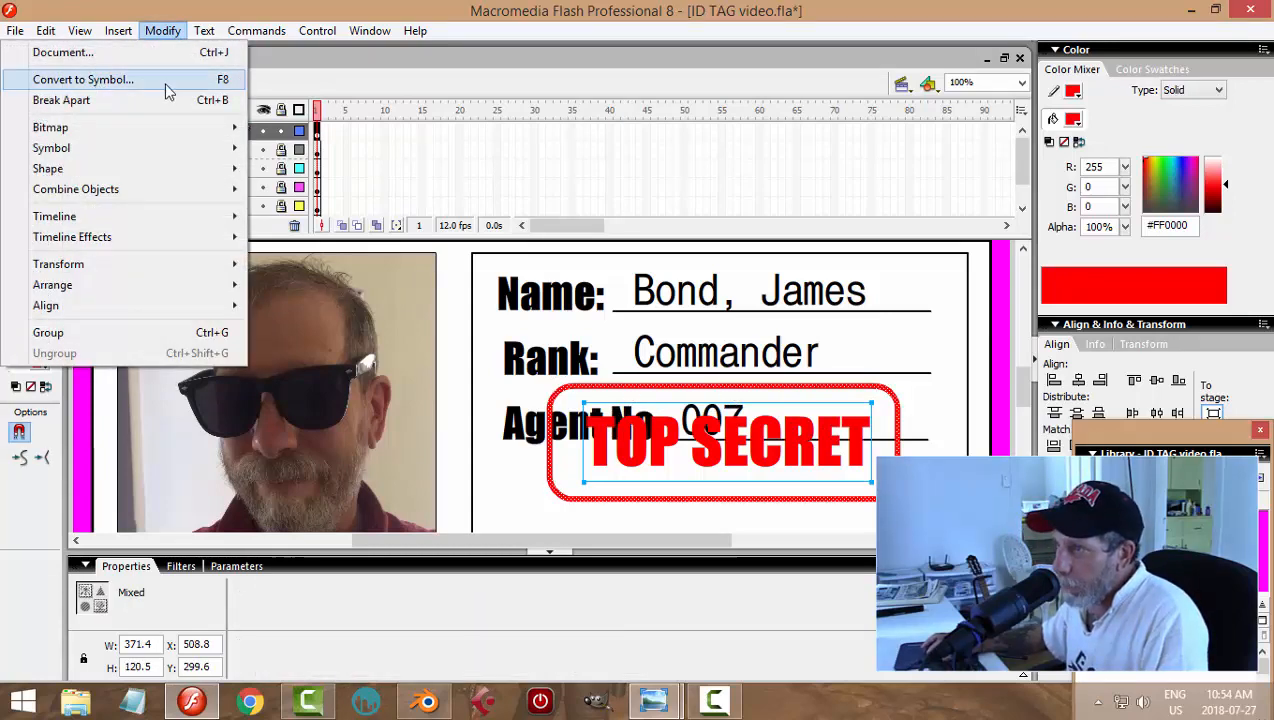
click(70, 80)
click(777, 183)
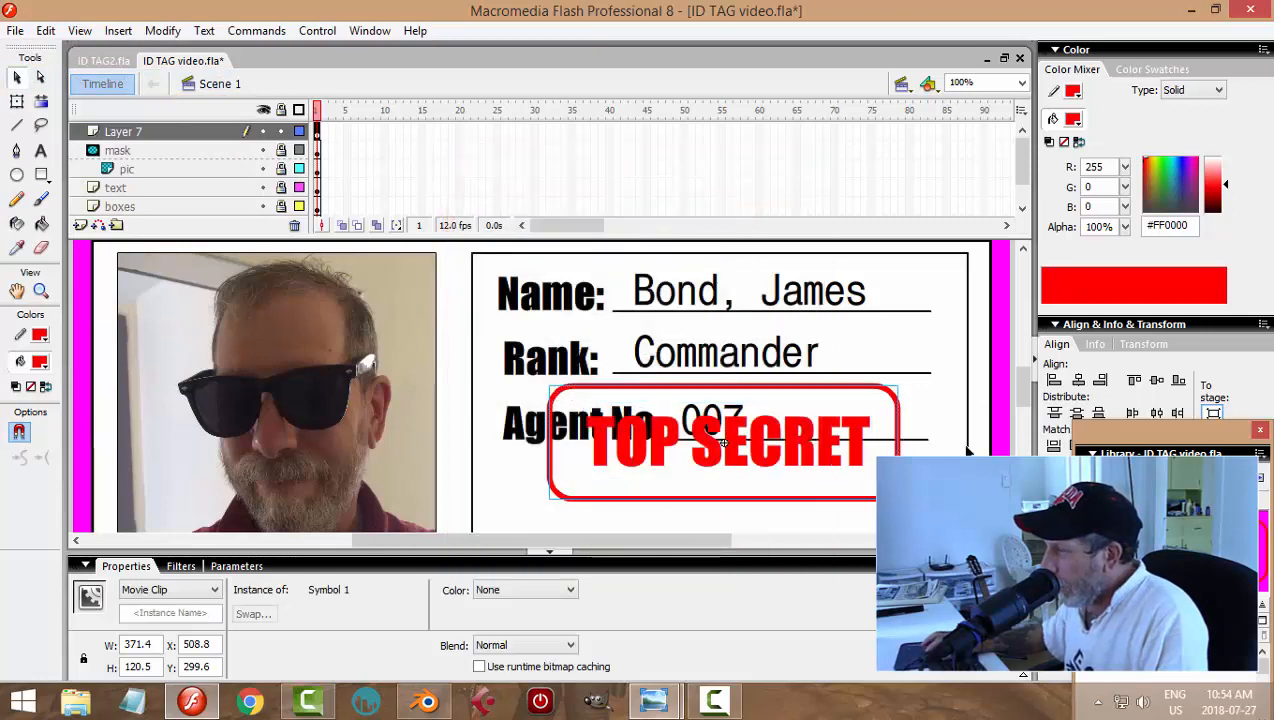
double_click(875, 458)
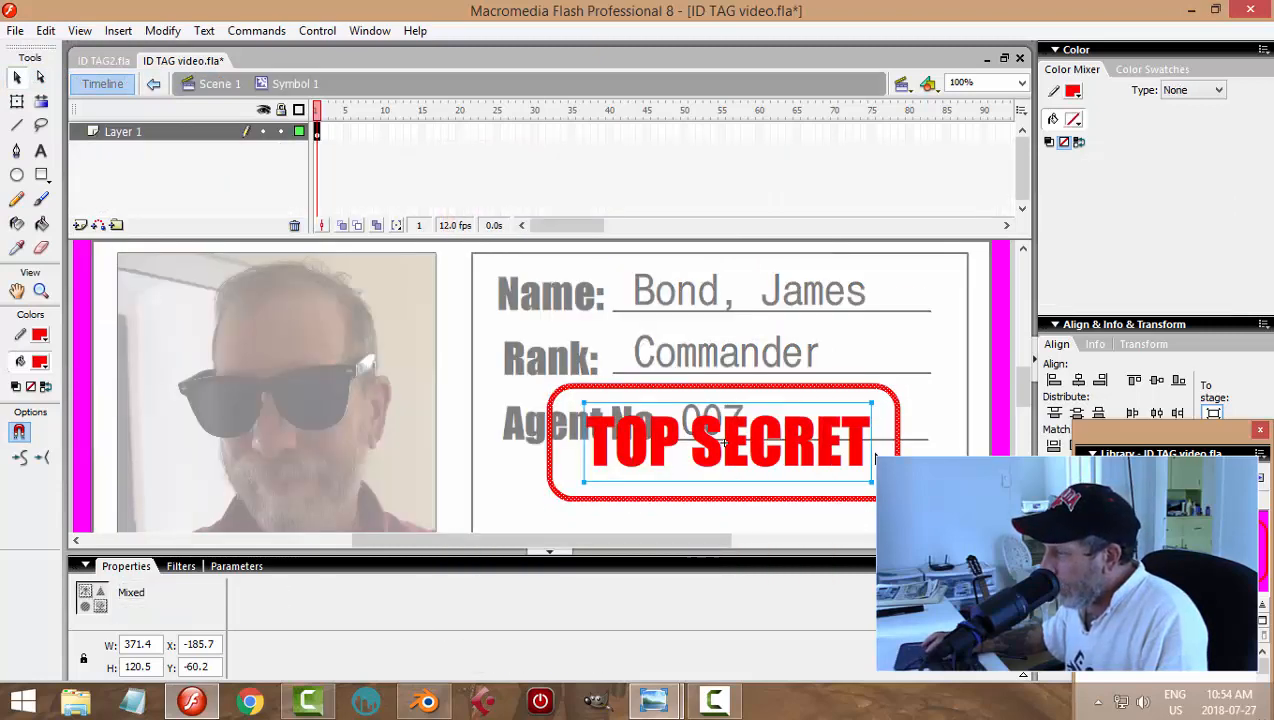
Step: Centre the TOP SECRET text horizontally within its stamp border inside the symbol and return to Scene 1
click(876, 432)
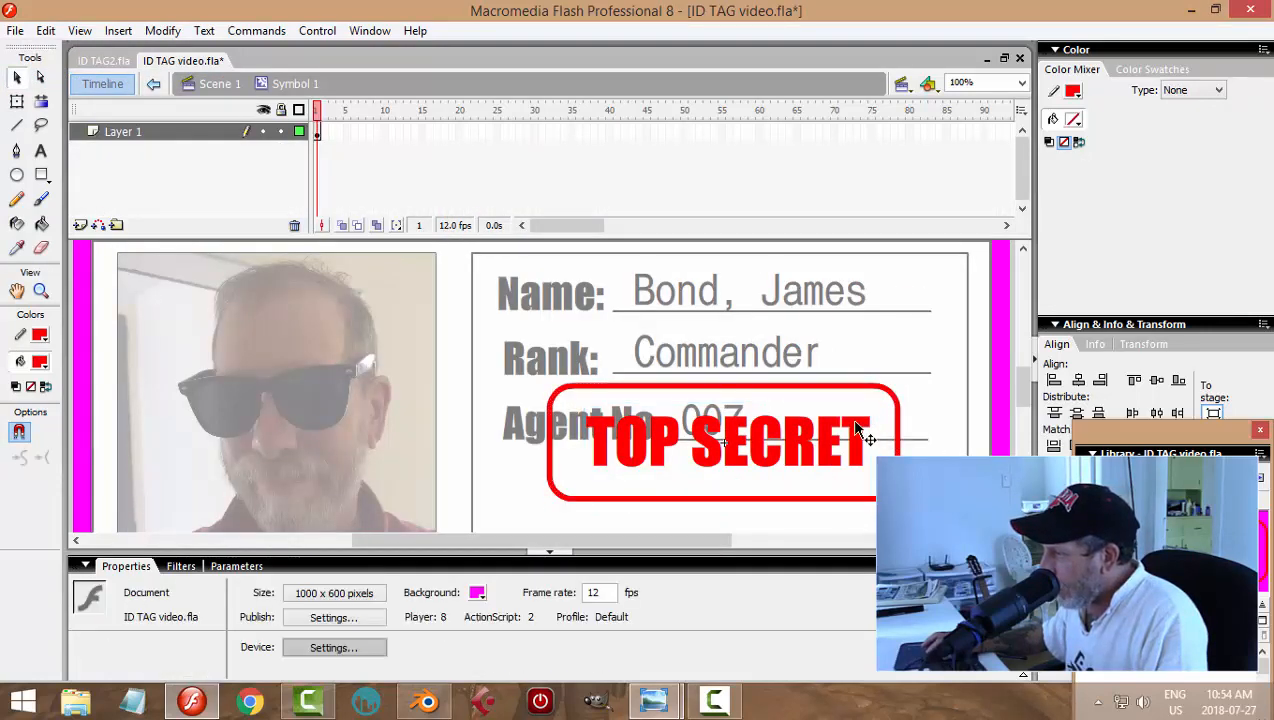
click(856, 430)
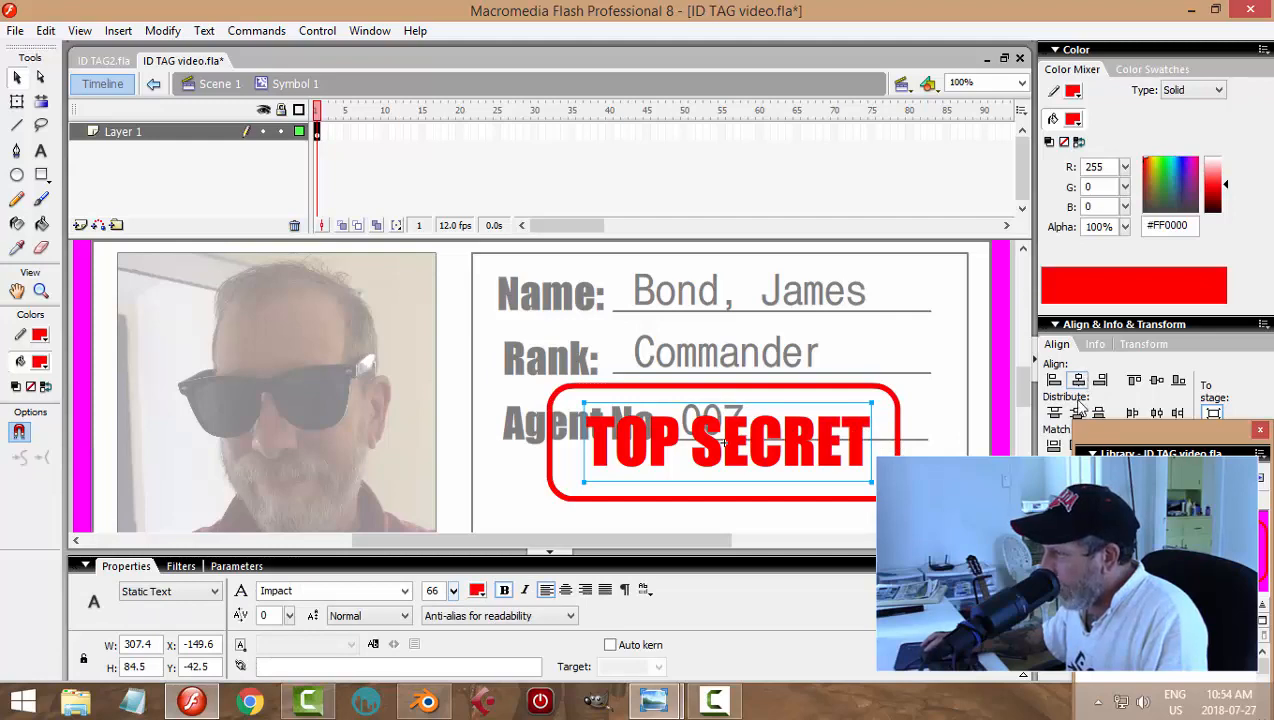
click(1078, 404)
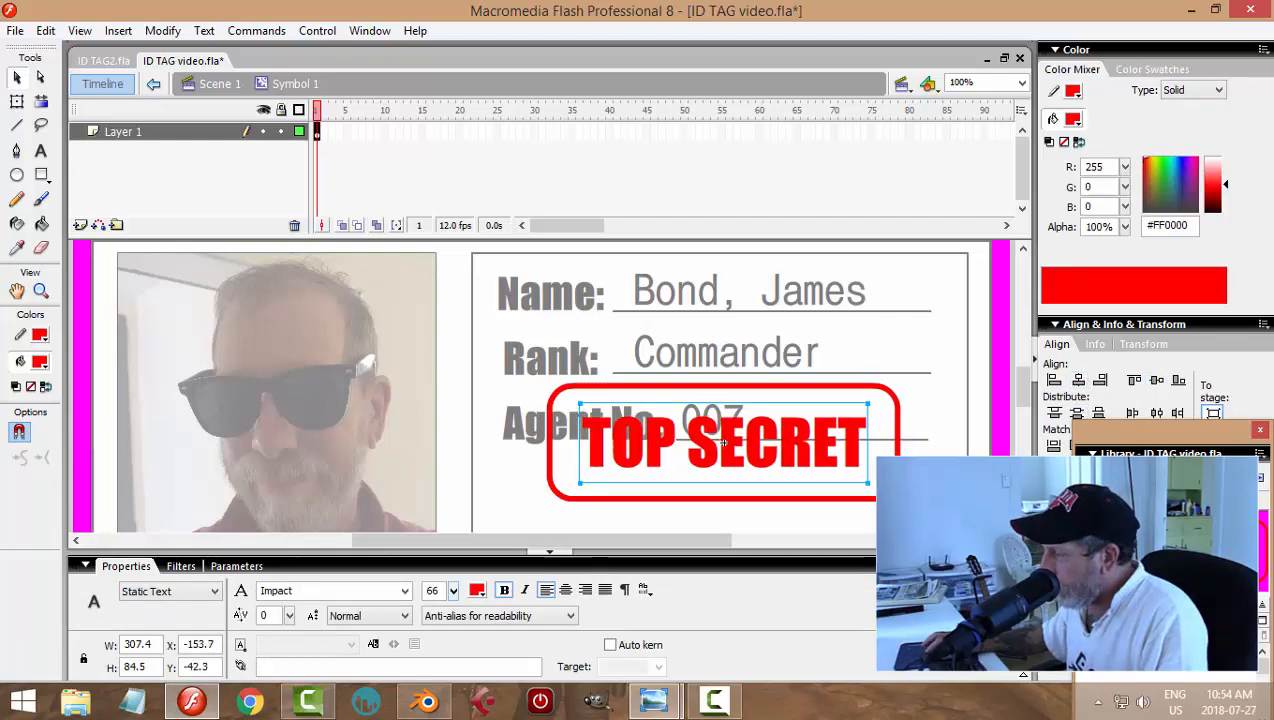
click(270, 150)
click(213, 84)
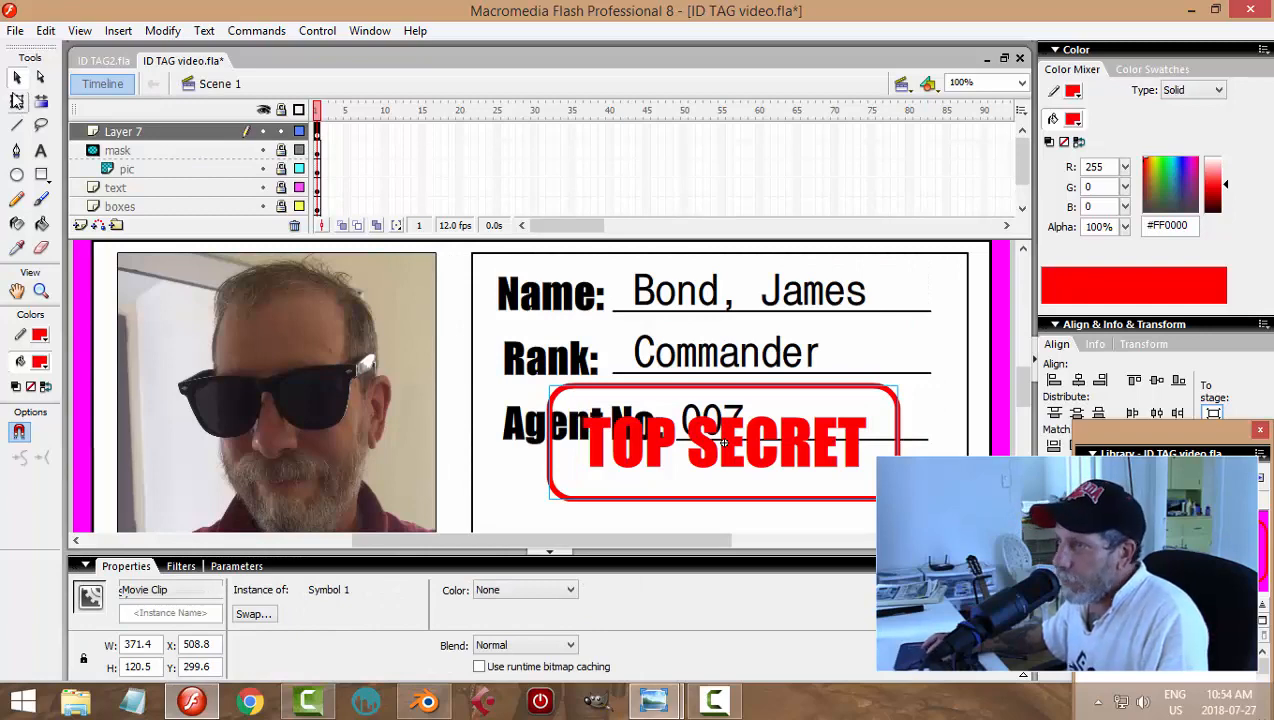
Step: Tilt the TOP SECRET stamp counter-clockwise with Free Transform and move it over the end of the Agent No. line
click(17, 100)
drag(908, 382, 895, 320)
scroll(807, 393, down, 3)
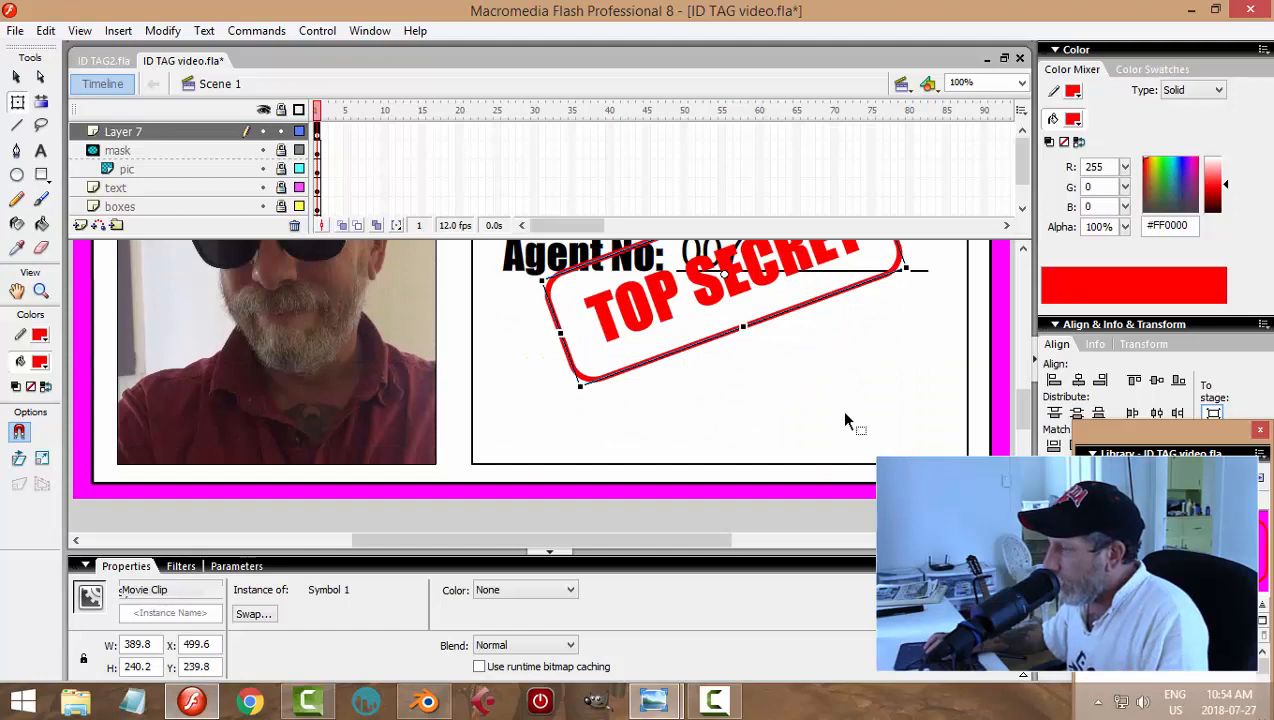
scroll(845, 420, up, 2)
drag(757, 373, 848, 402)
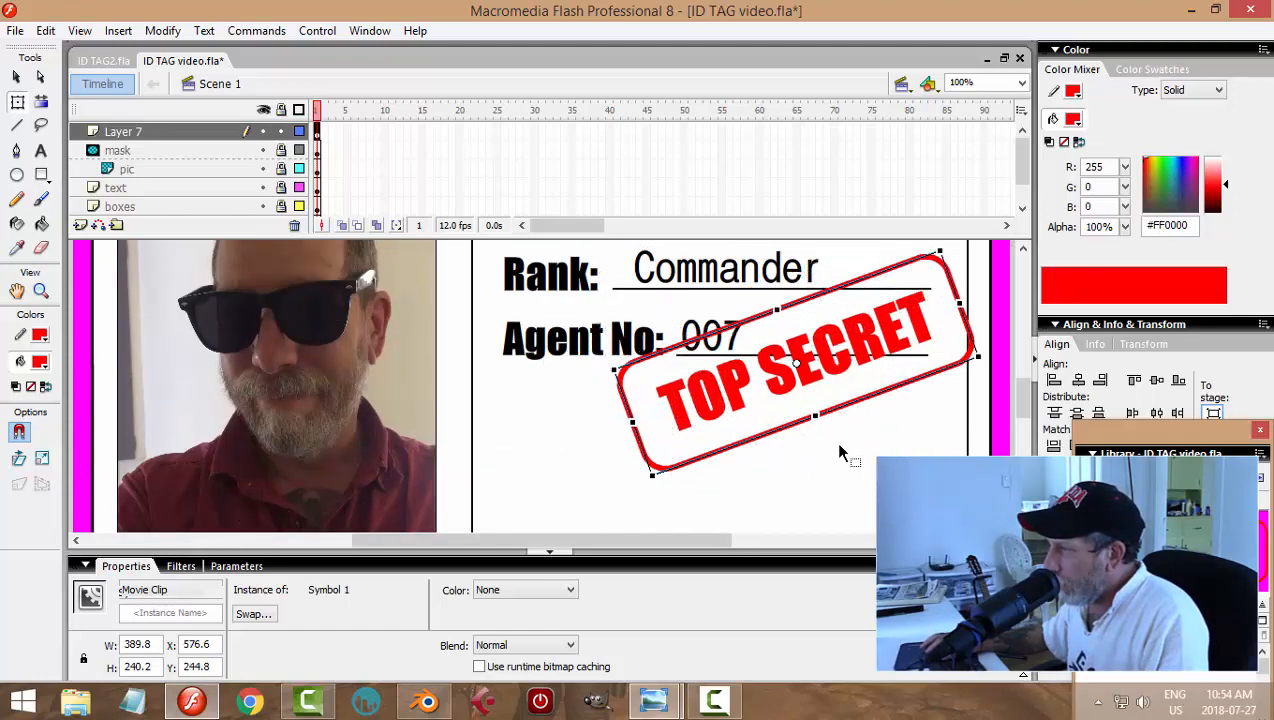
click(842, 463)
scroll(849, 462, down, 2)
scroll(850, 461, up, 2)
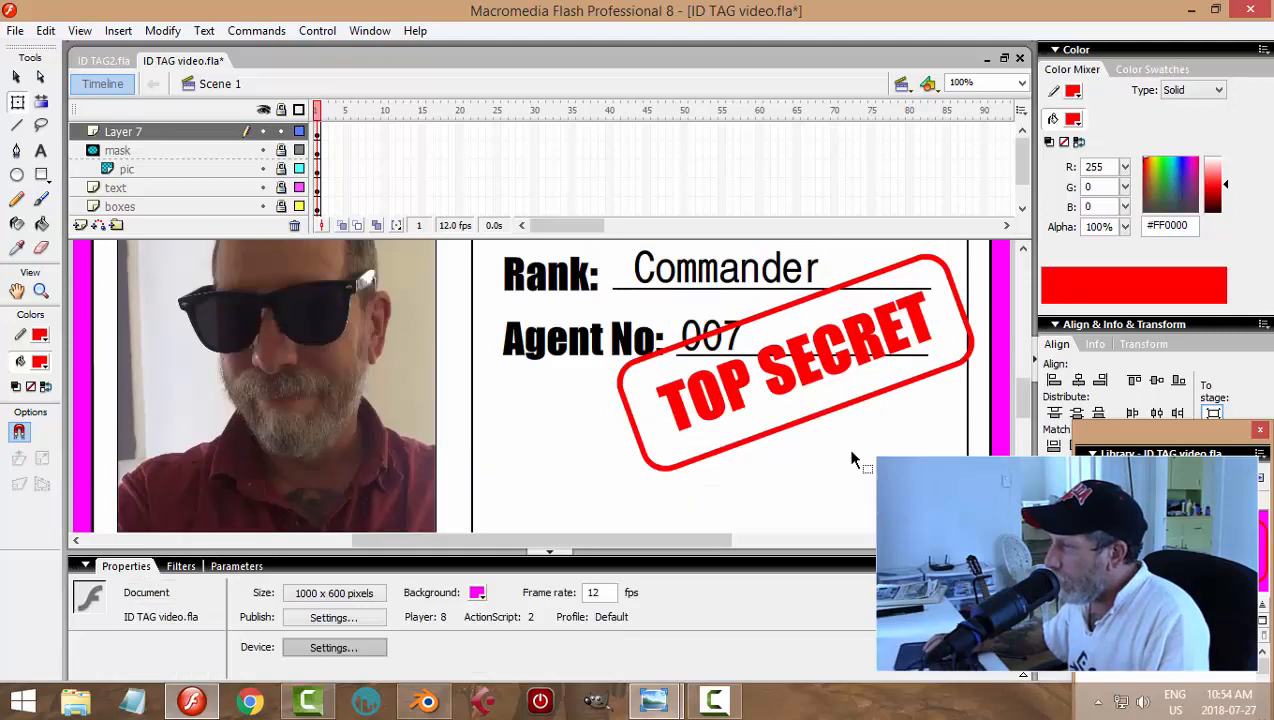
Step: Try the stamp over the photo, place it just under the Agent No. line at the info box's right edge, and save the file
click(1021, 82)
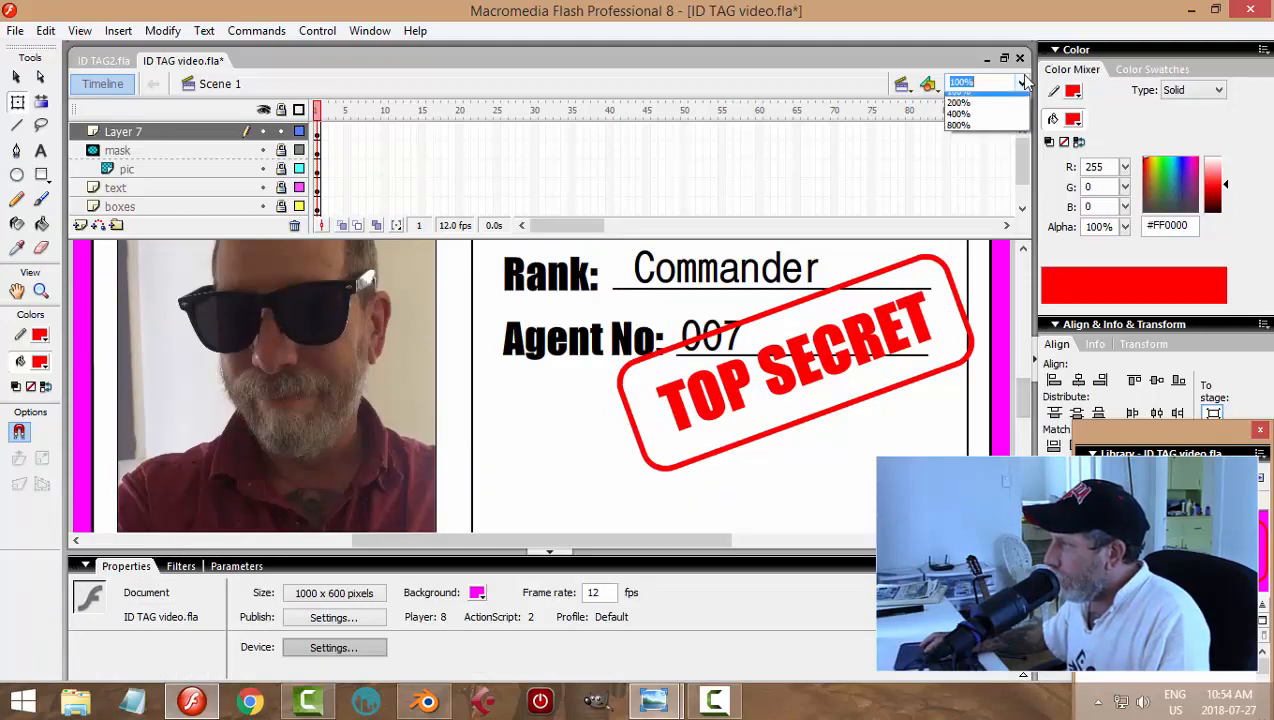
click(985, 143)
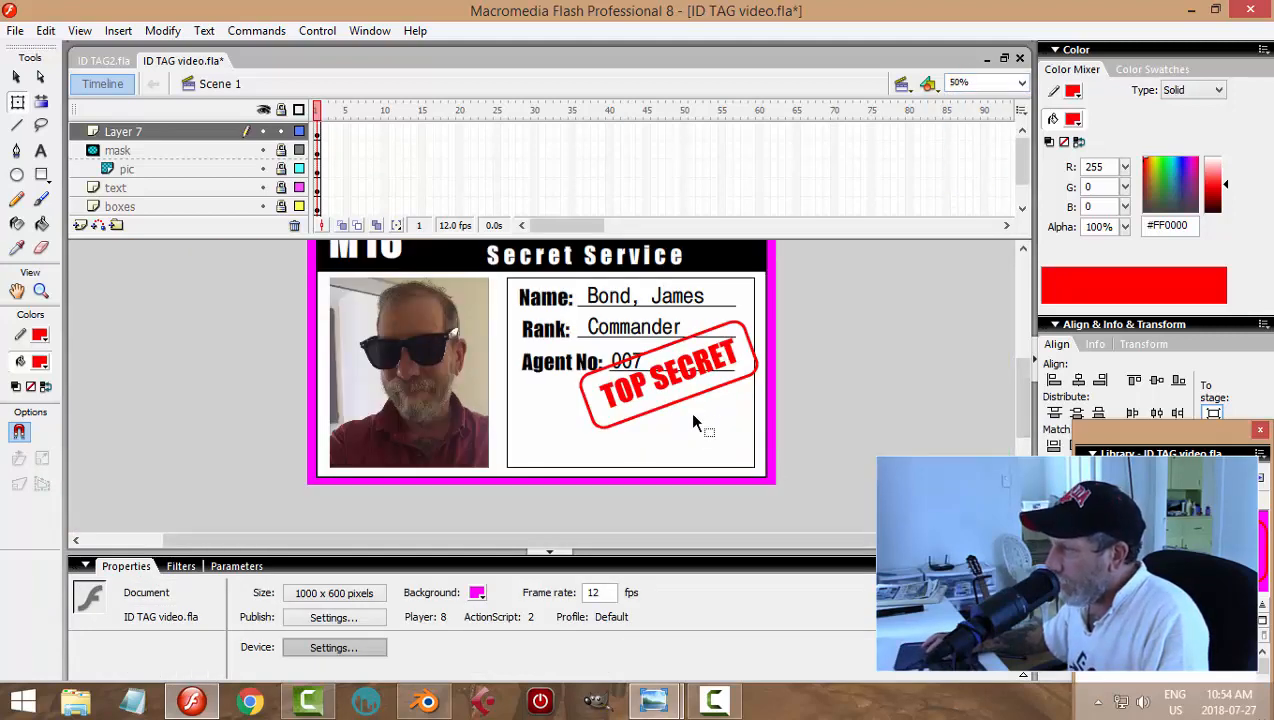
drag(699, 396, 503, 440)
click(640, 446)
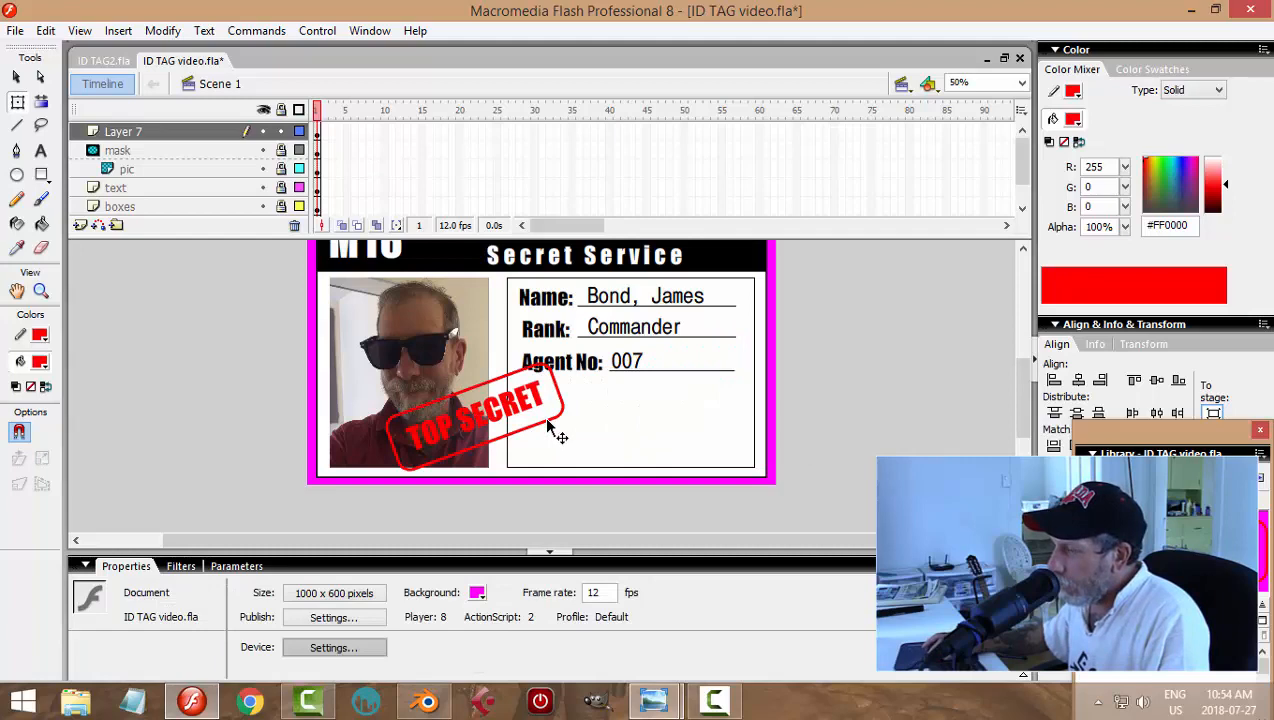
drag(550, 428, 741, 405)
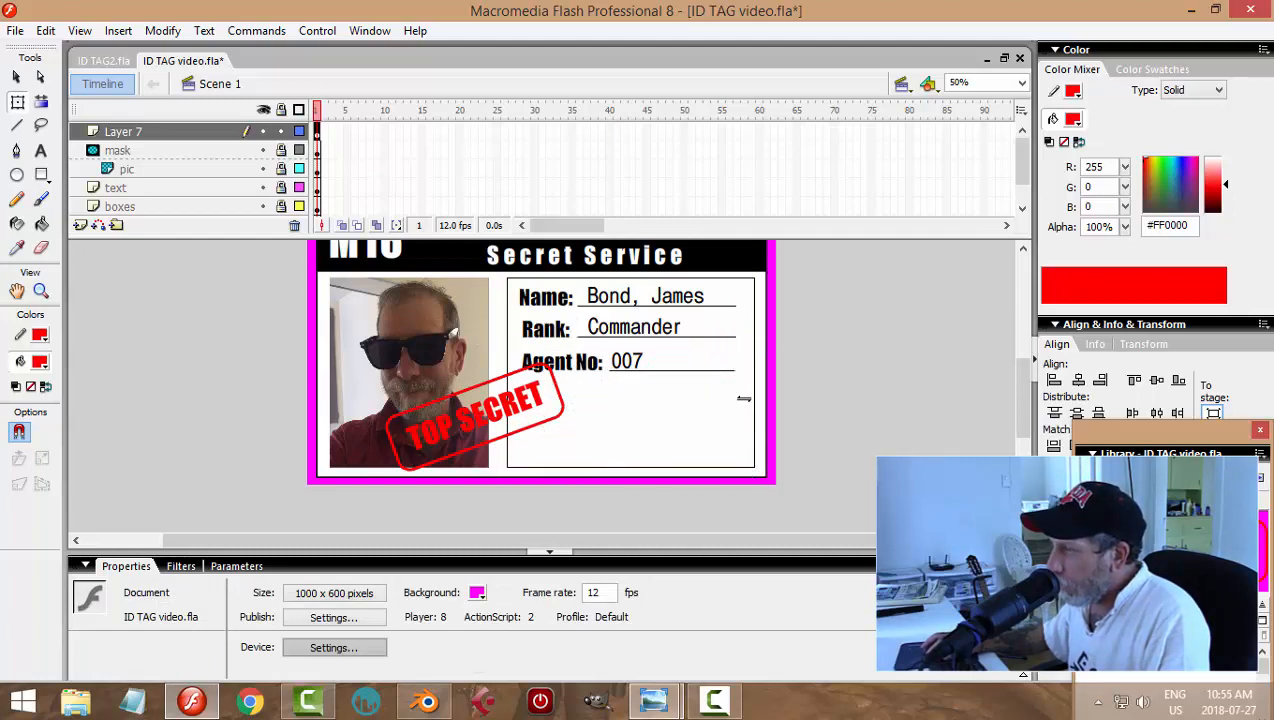
click(873, 393)
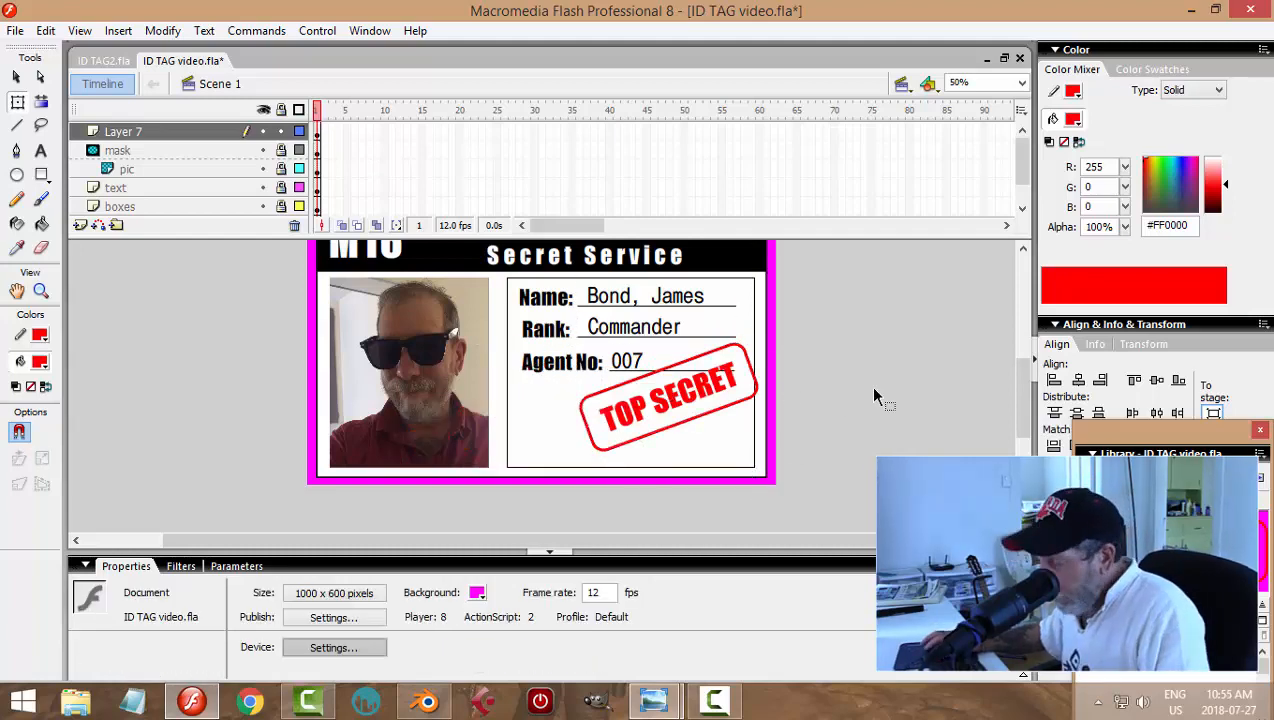
key(ctrl+s)
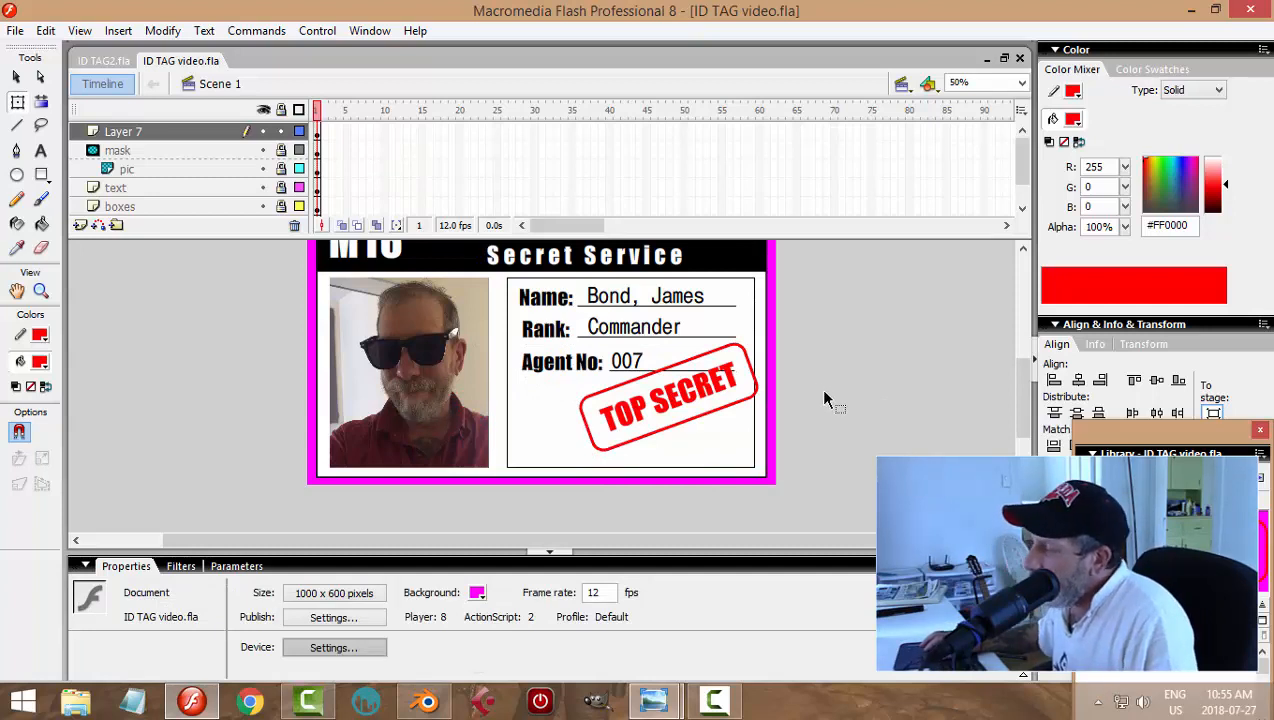
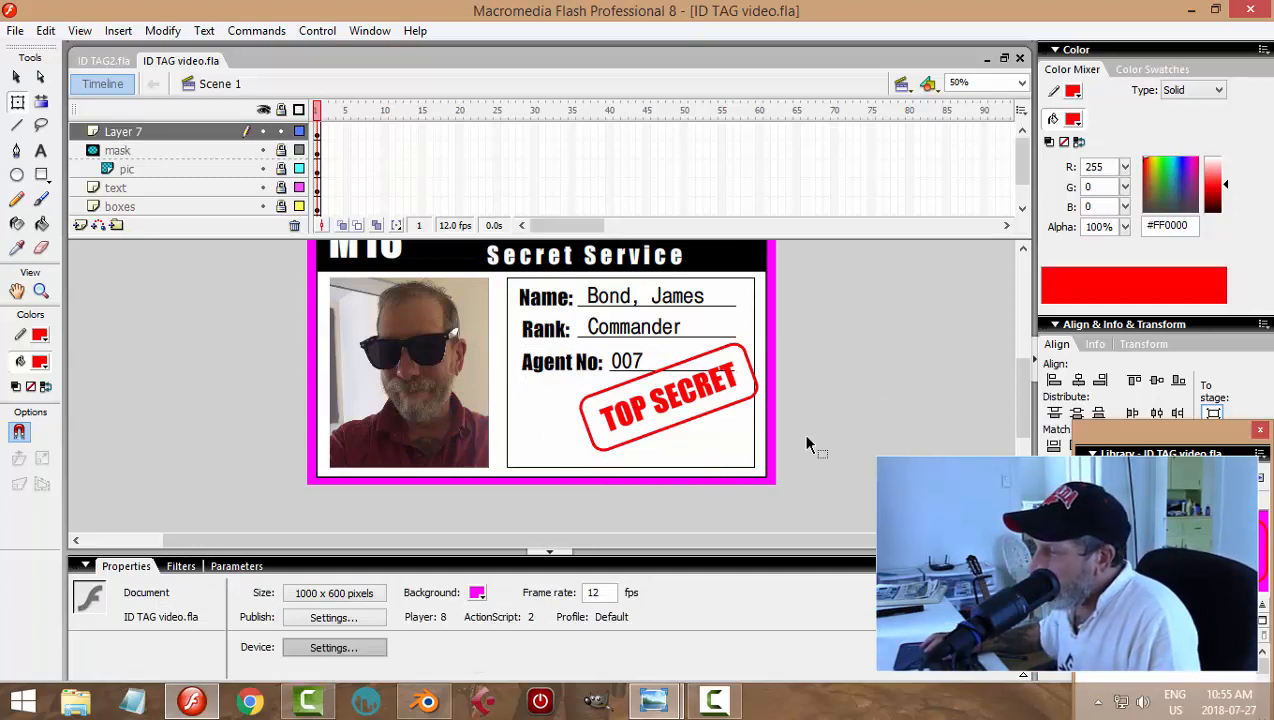
Step: Rename Layer 7 as "top secret" and lock it
double_click(190, 131)
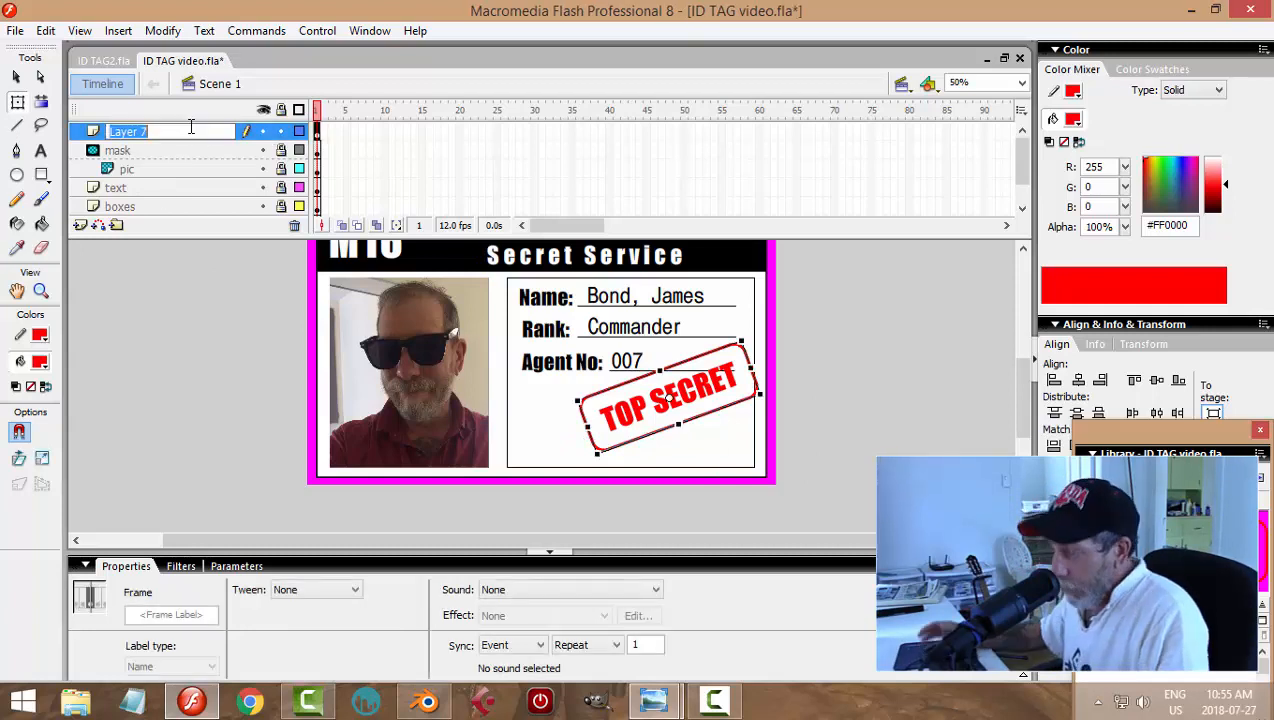
text(top secr)
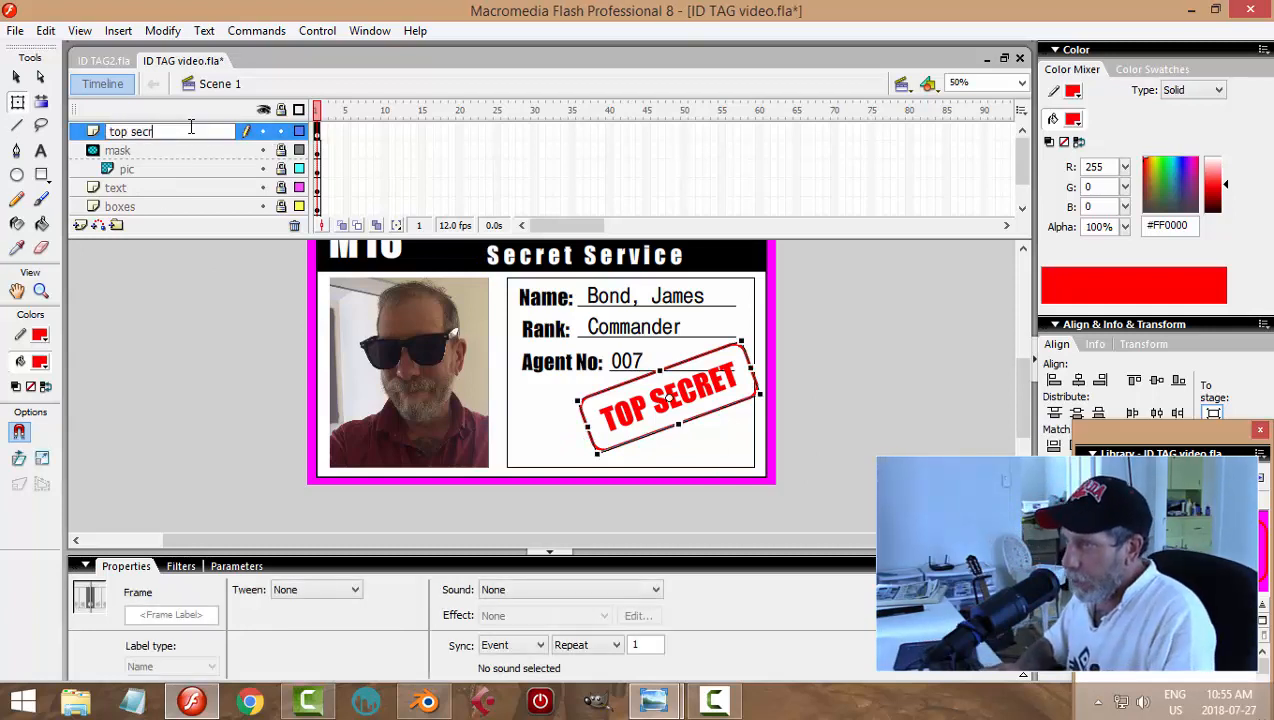
text(et)
key(Return)
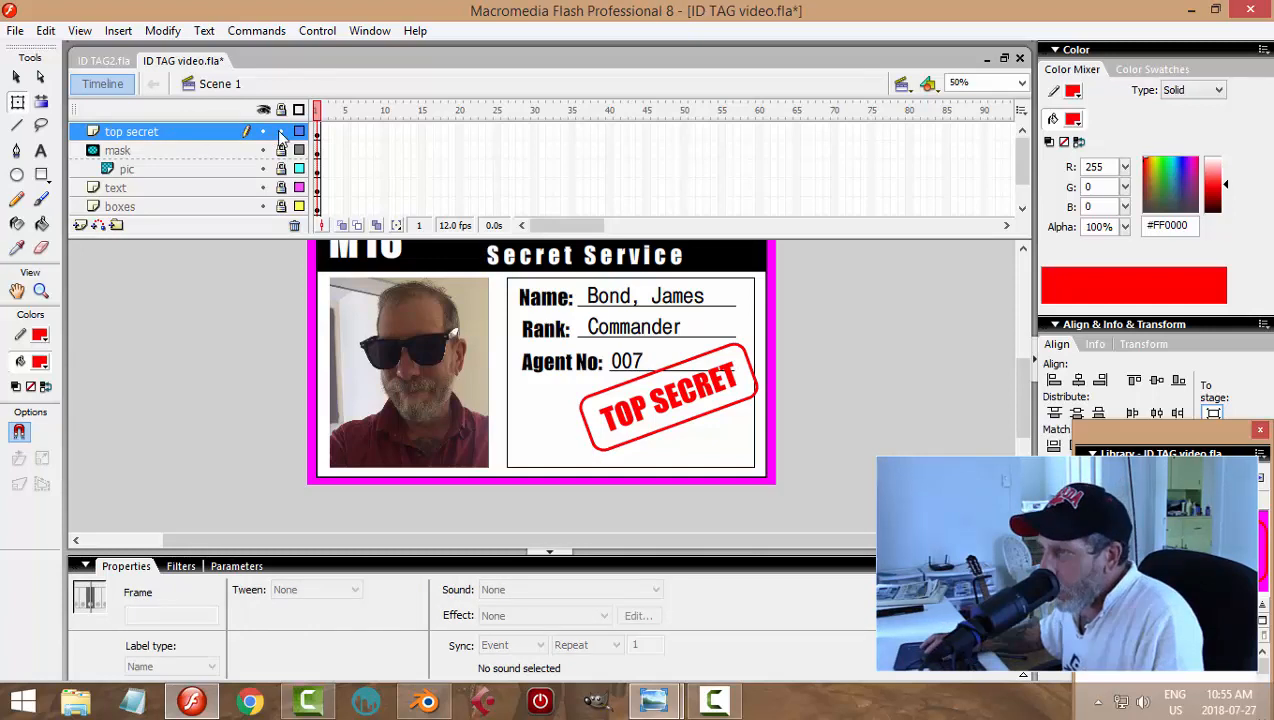
Step: Add a new layer above top secret and set the Rectangle tool to no stroke and a black (#000000) fill
click(82, 226)
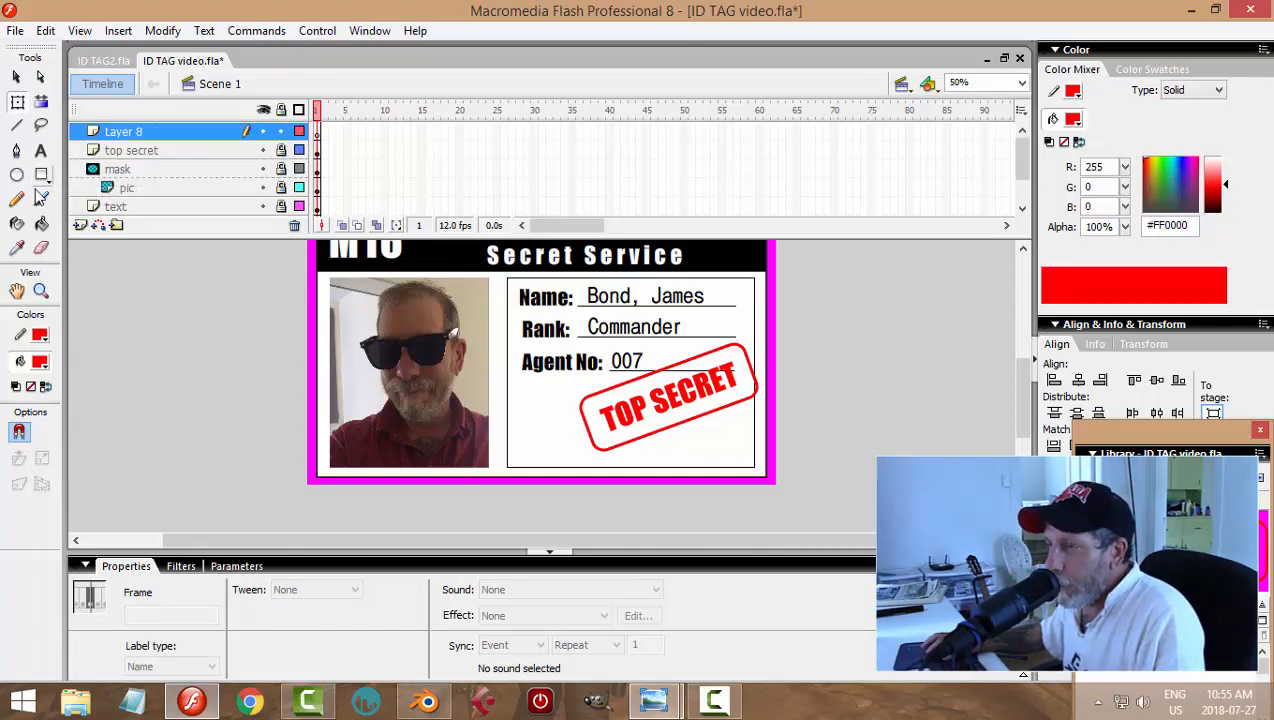
click(41, 176)
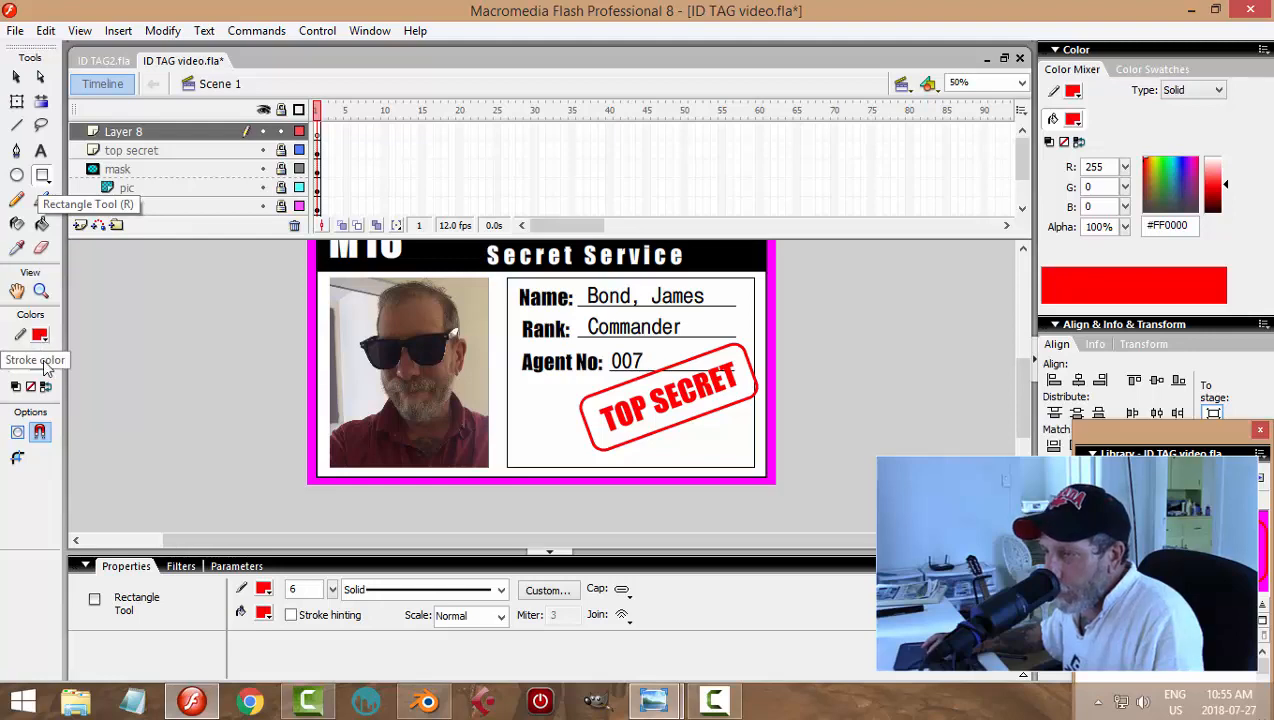
click(40, 336)
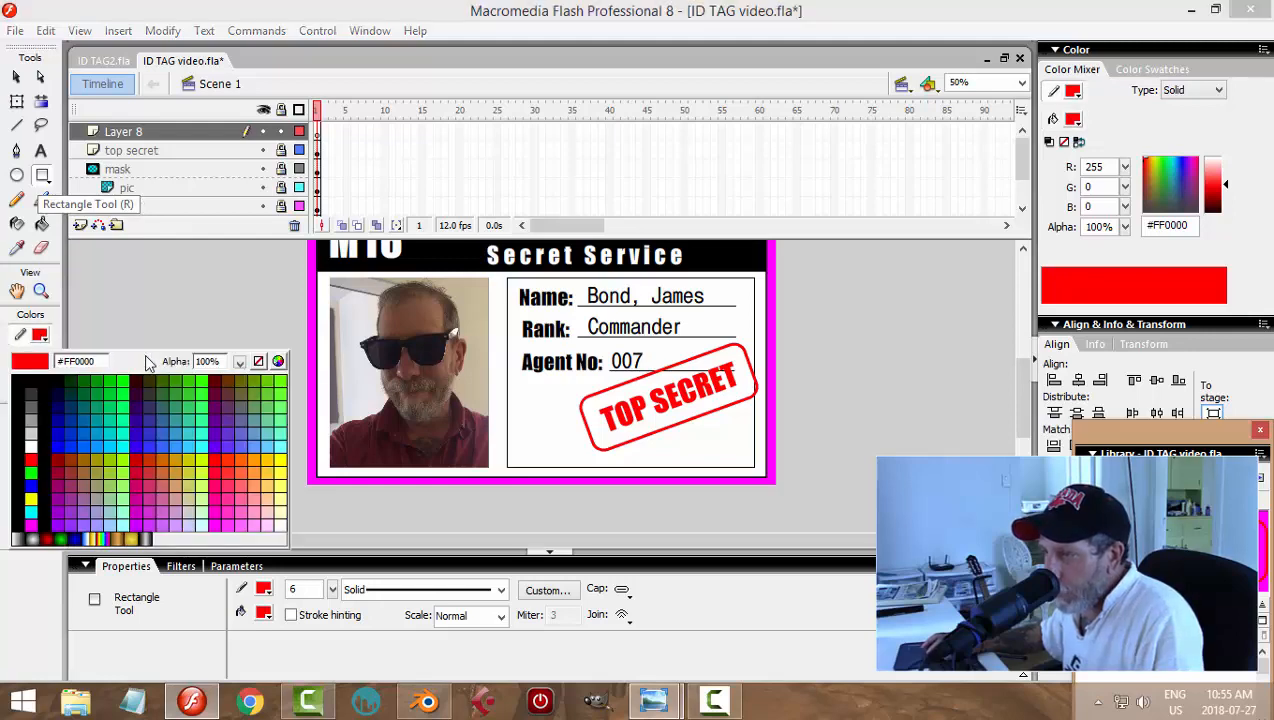
click(258, 361)
click(39, 362)
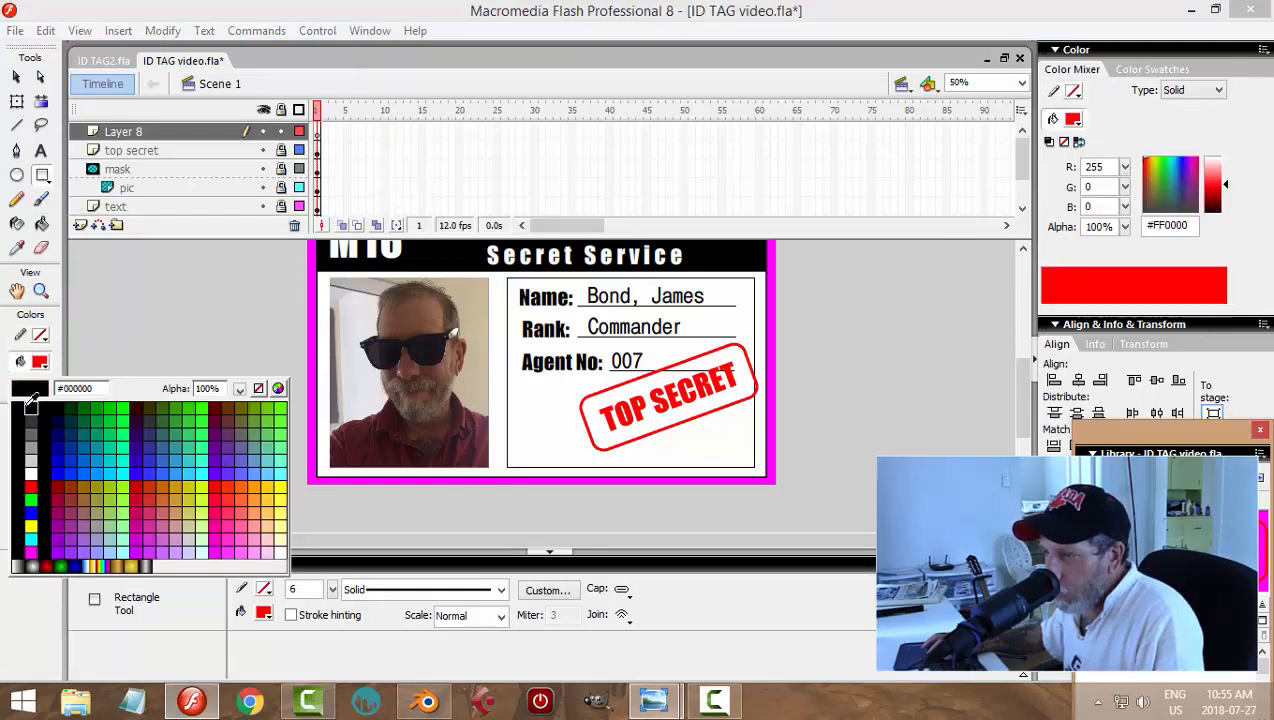
click(31, 399)
Step: Set the rectangle corner radius to 0 and draw an upright black bar about 6 by 64 px in the info box's lower left corner
click(1021, 84)
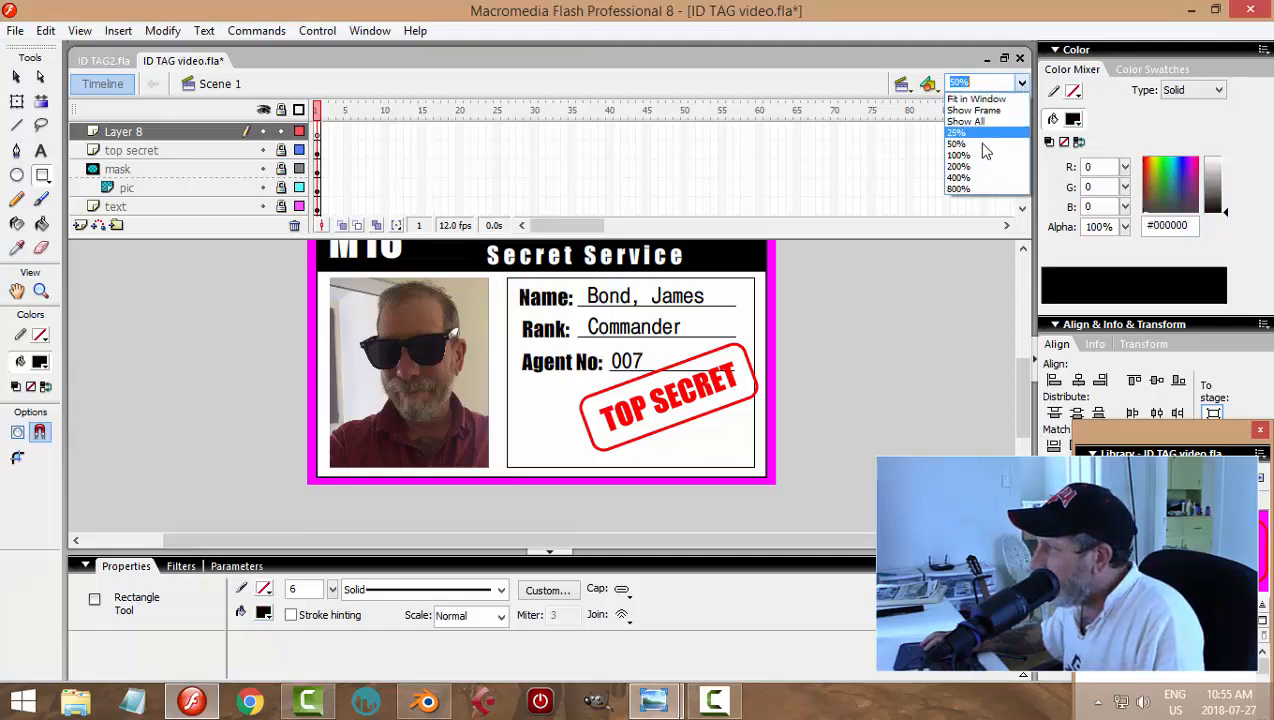
click(975, 160)
scroll(938, 375, down, 2)
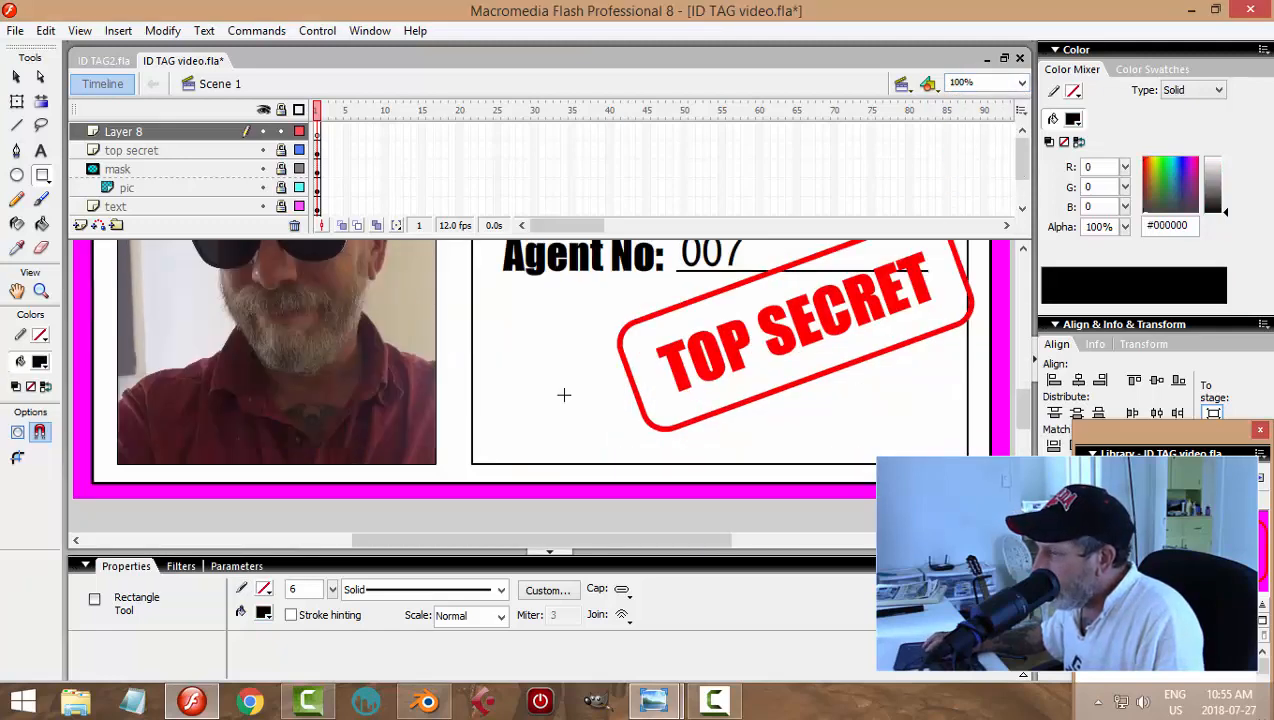
drag(520, 379, 528, 441)
key(ctrl+z)
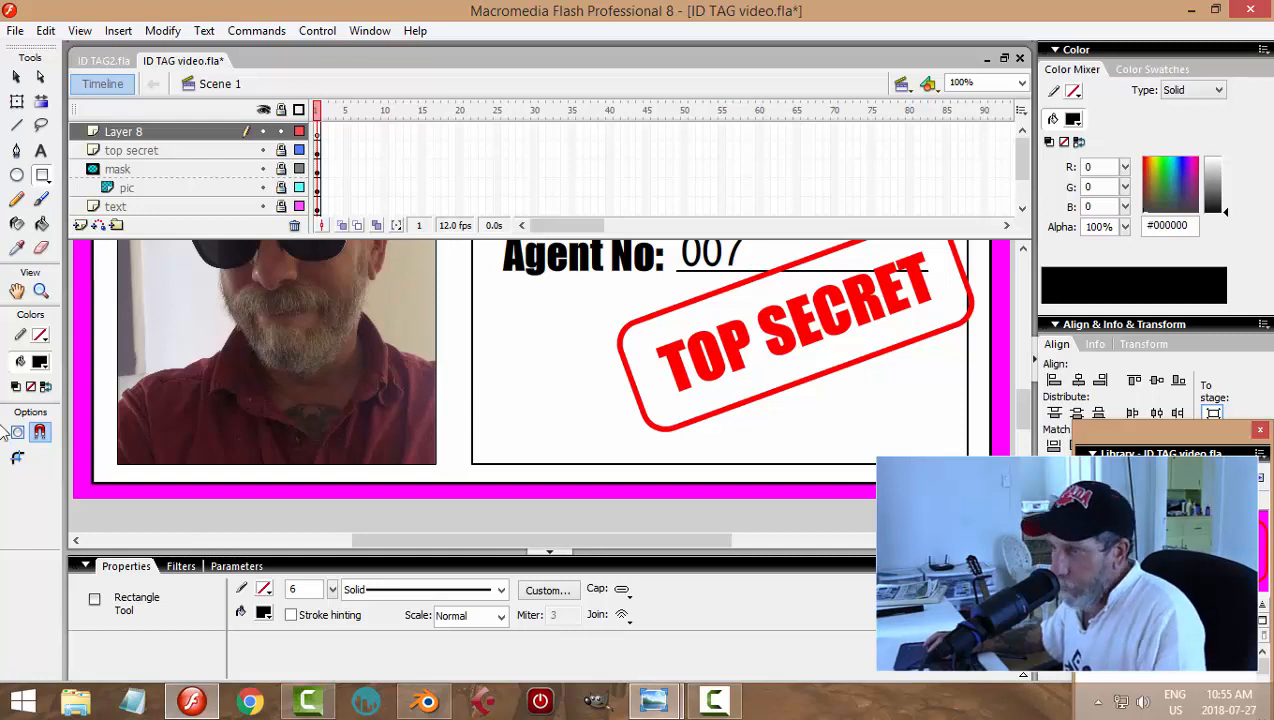
click(17, 432)
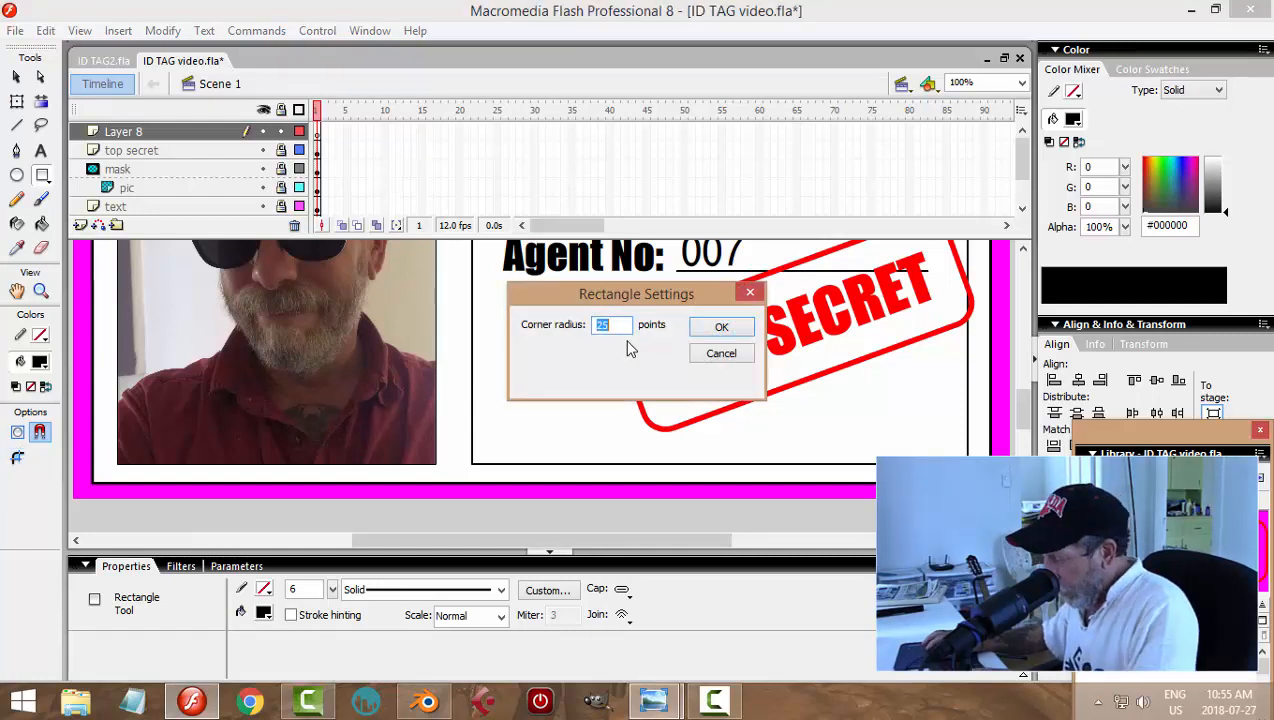
text(0)
key(Return)
drag(514, 391, 517, 450)
Step: Duplicate the black bar in place and shift the copy 10 px to the right
click(16, 77)
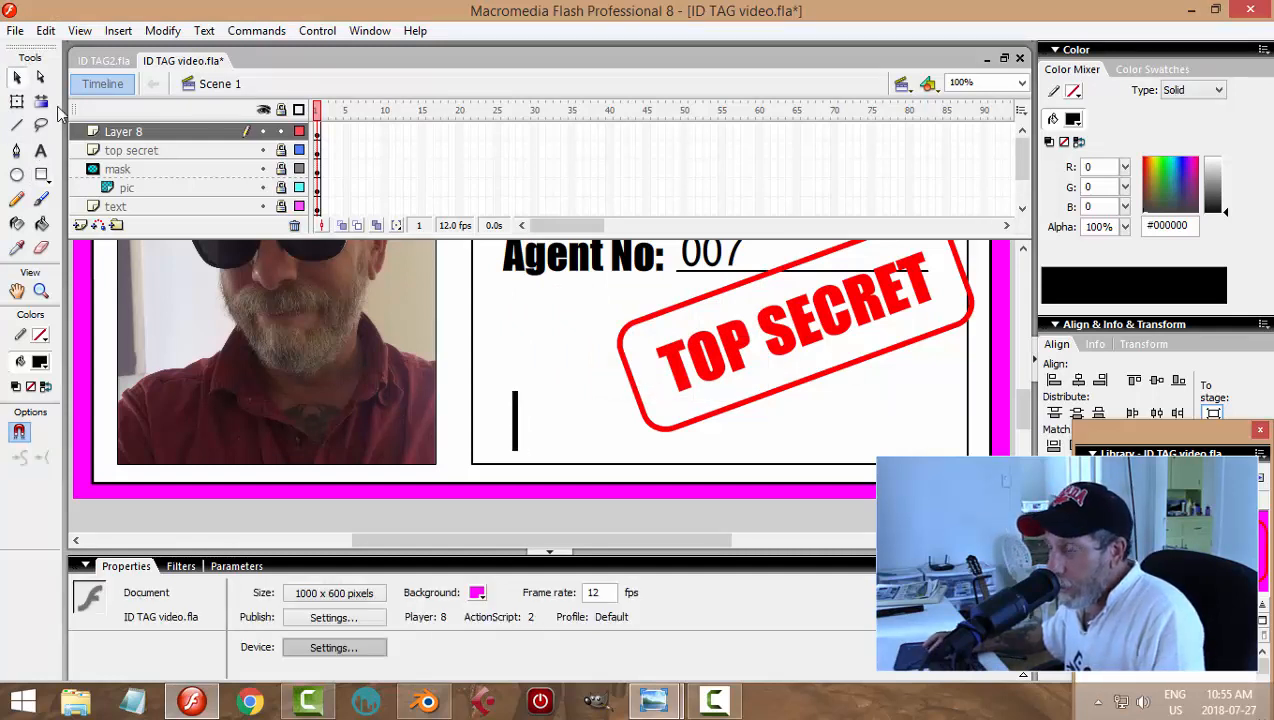
click(517, 425)
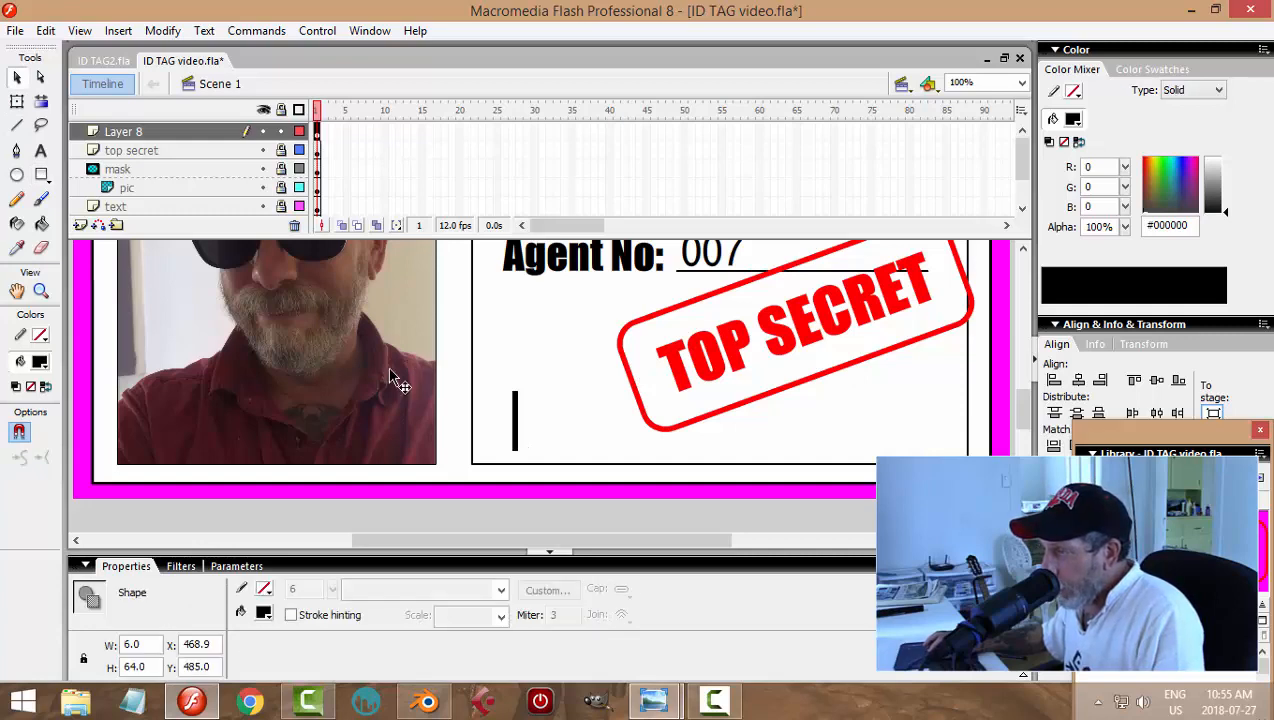
click(46, 31)
click(57, 120)
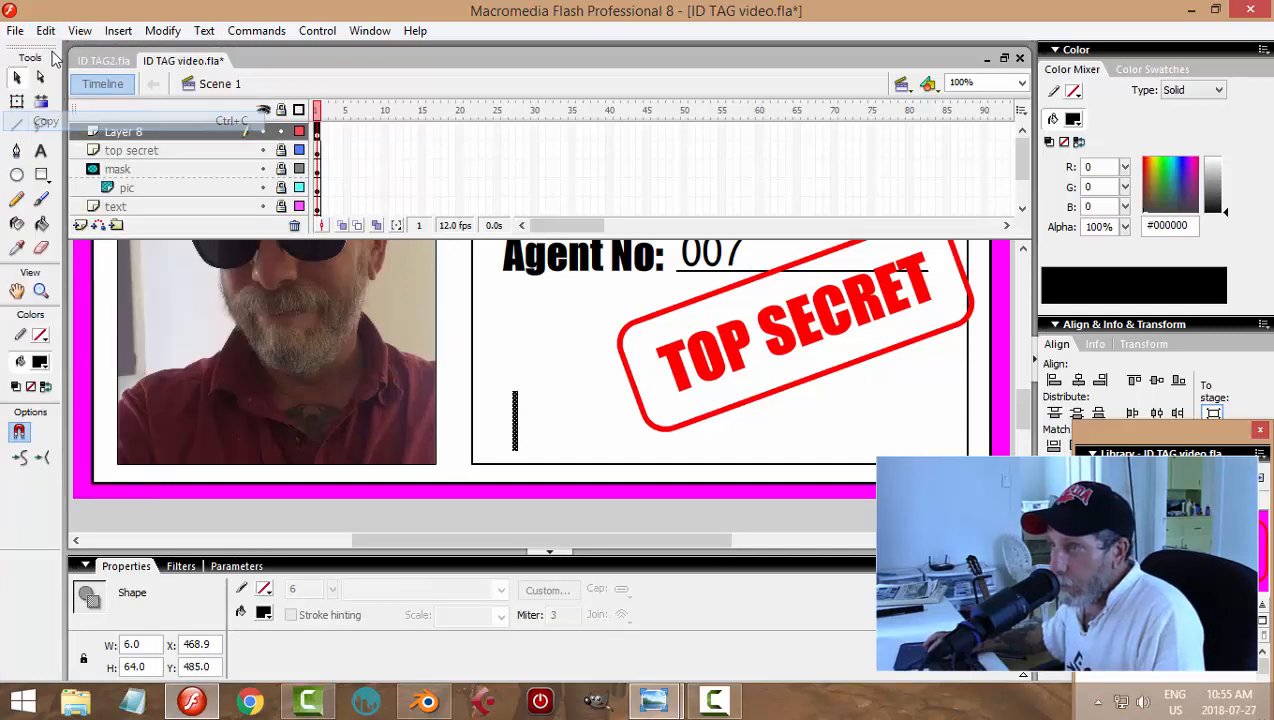
click(46, 31)
click(68, 162)
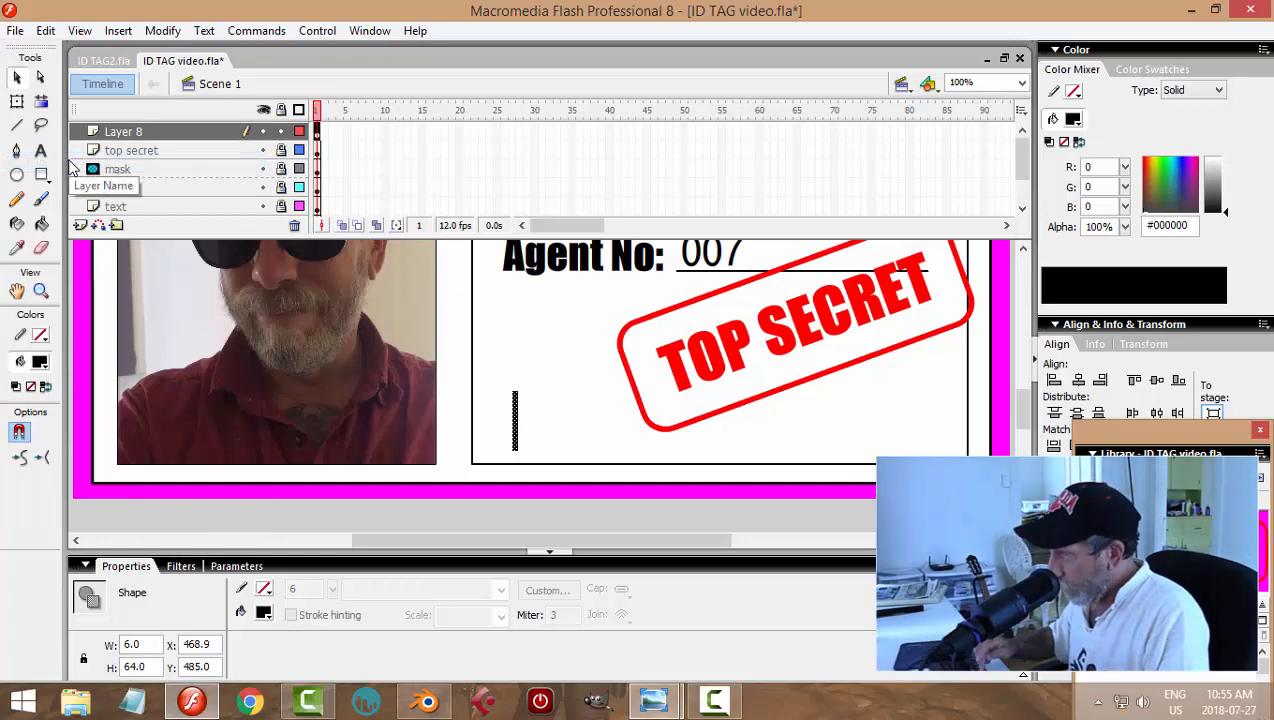
key(shift+Right)
Step: Copy the second bar in place and offset it 10 px to the right to make a third bar
click(46, 31)
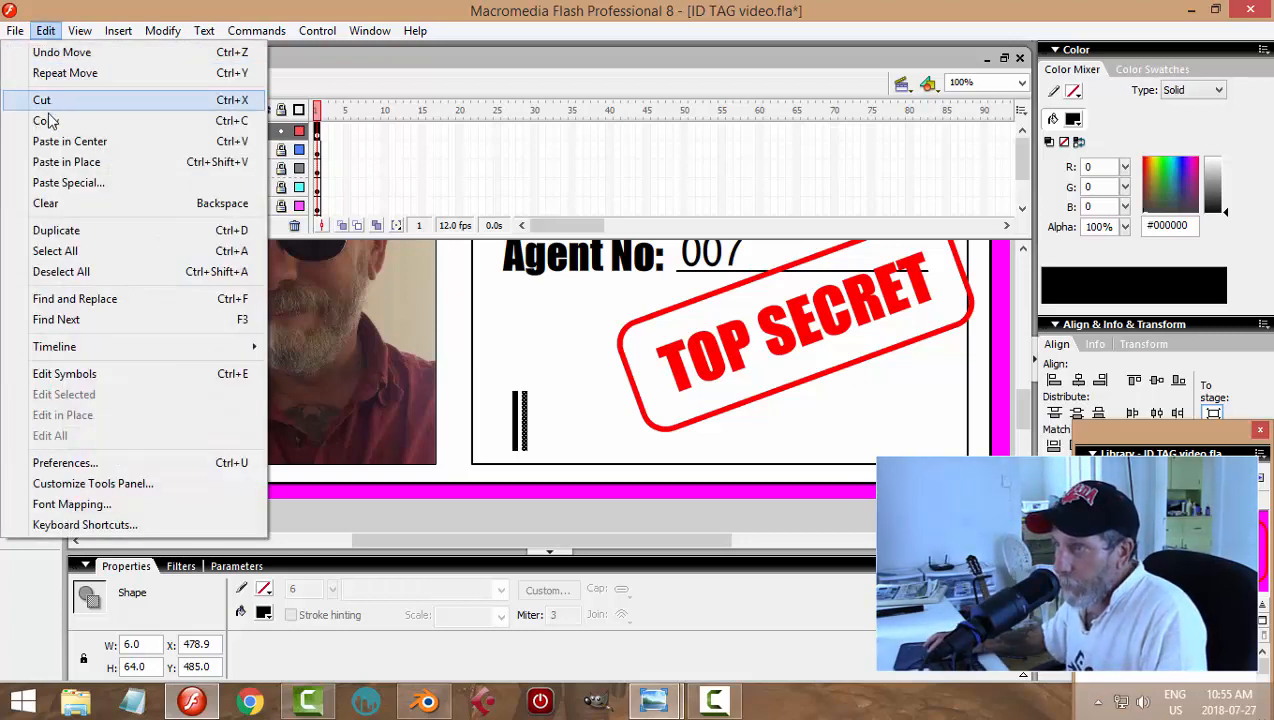
click(46, 120)
click(46, 31)
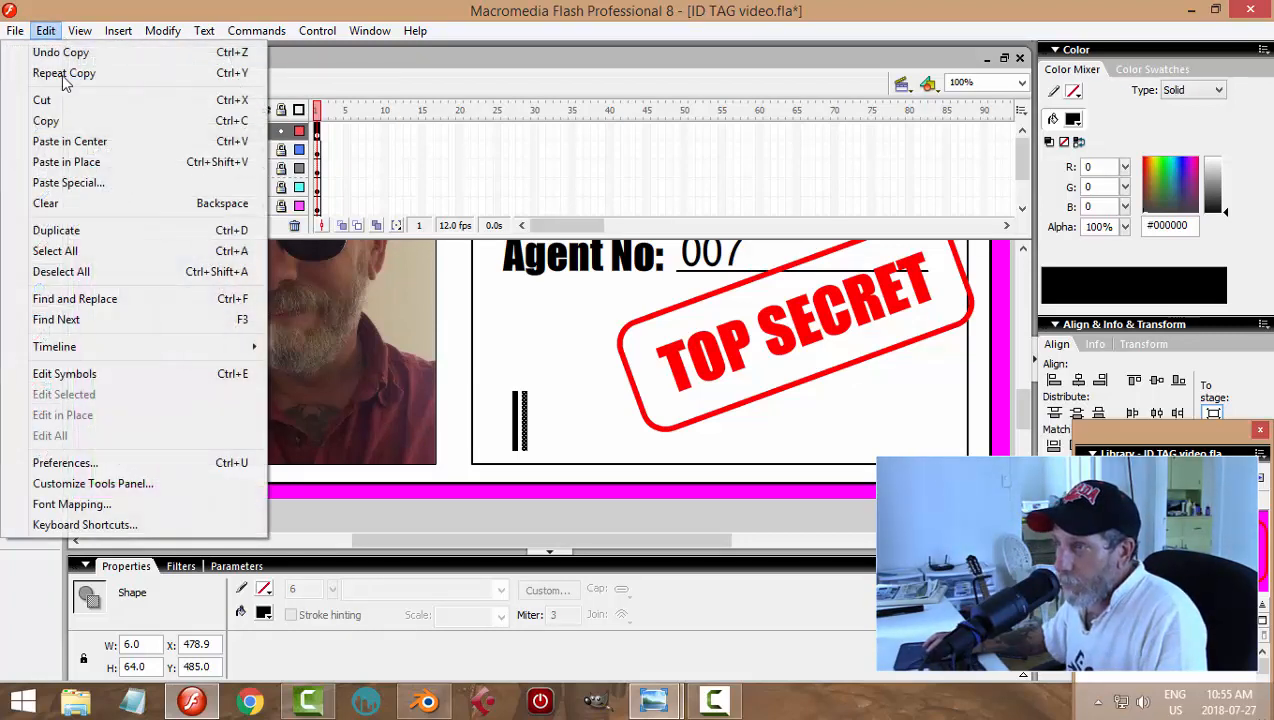
click(70, 161)
key(shift+Right)
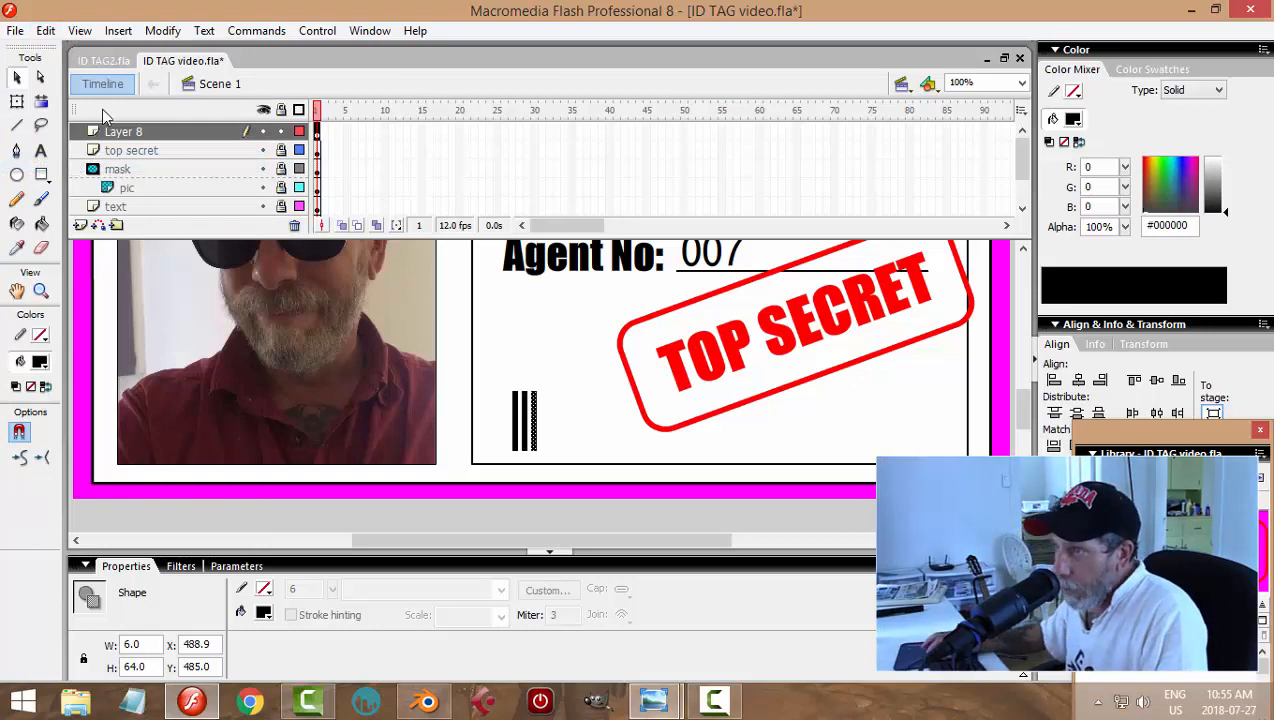
Step: Select all three bars on Layer 8, duplicate them in place and move the copies 40 px to the right
click(128, 132)
click(55, 32)
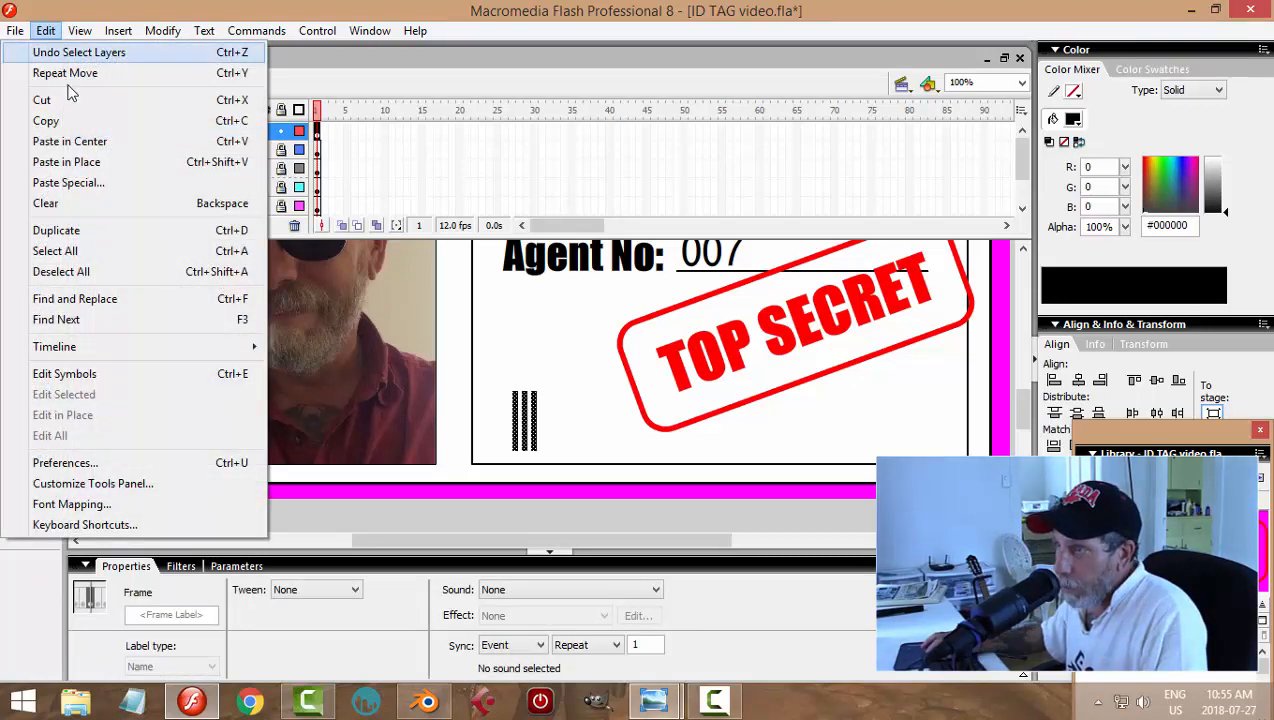
click(46, 120)
click(45, 31)
click(82, 160)
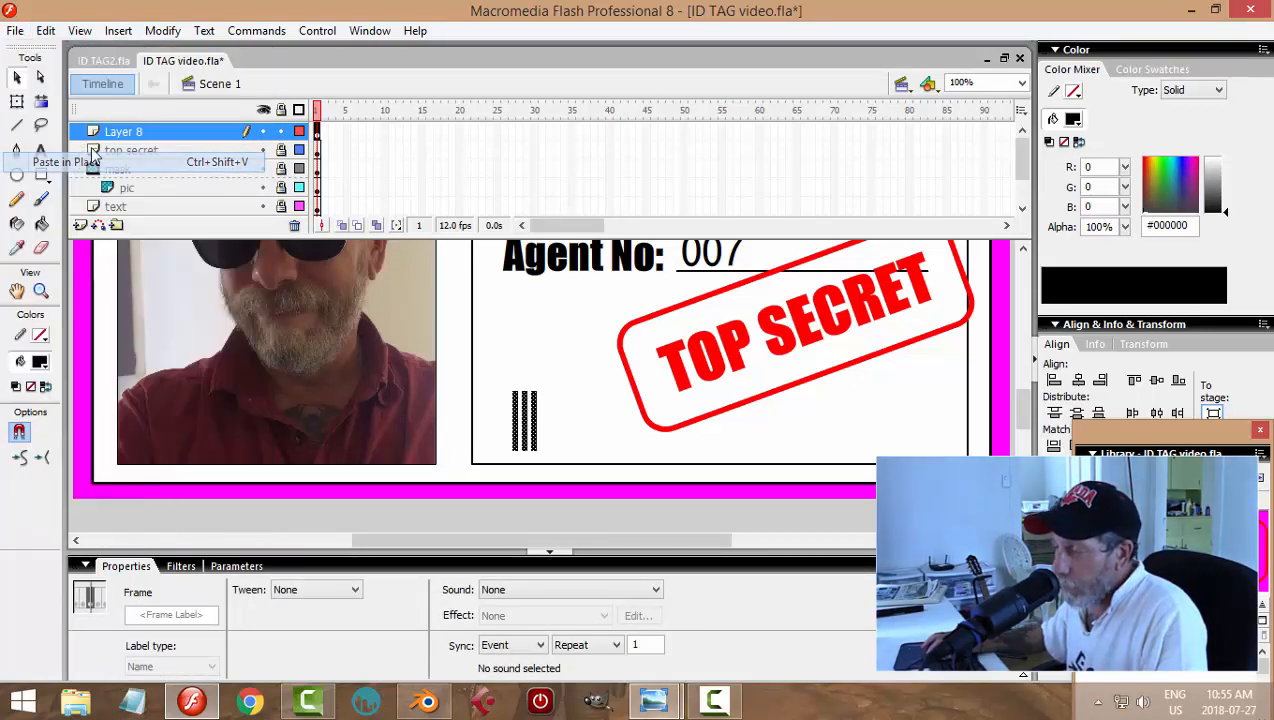
key(shift+Right)
key(shift+Right)
key(shift+Right)
key(shift+Right)
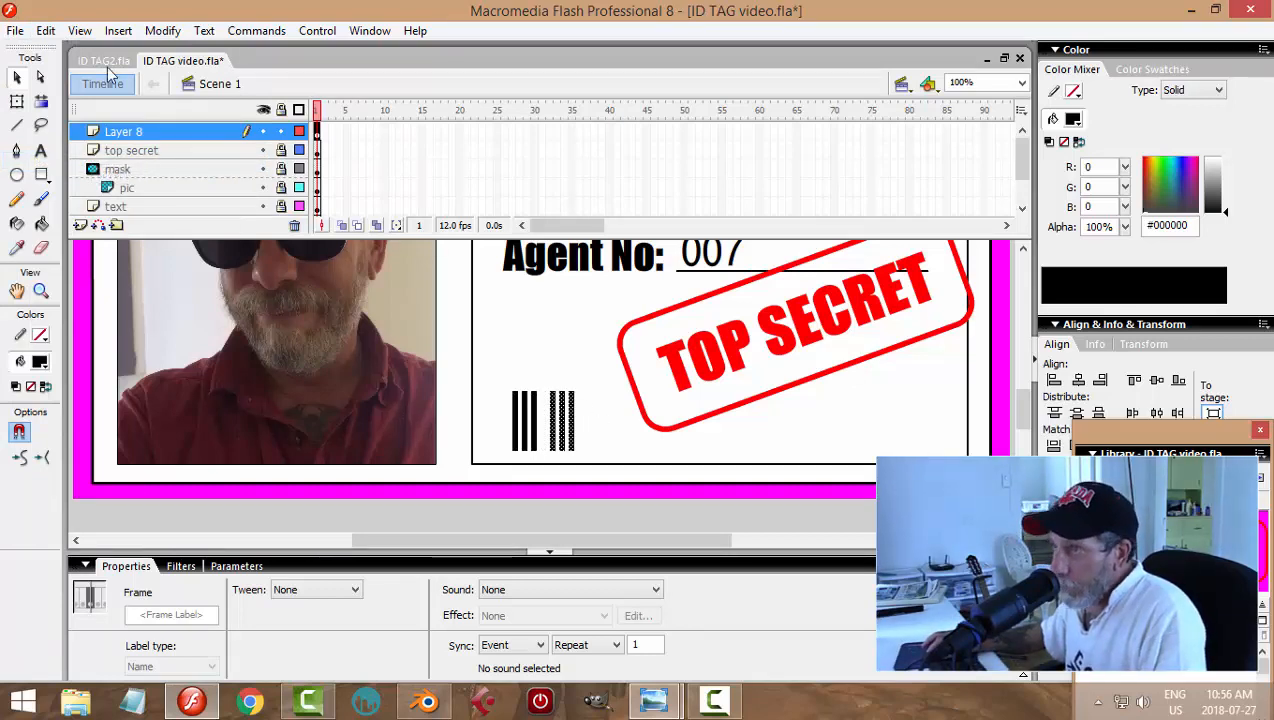
Step: Duplicate the three selected bars in place and shift the copies 20 px to the right
click(45, 31)
click(46, 120)
click(45, 31)
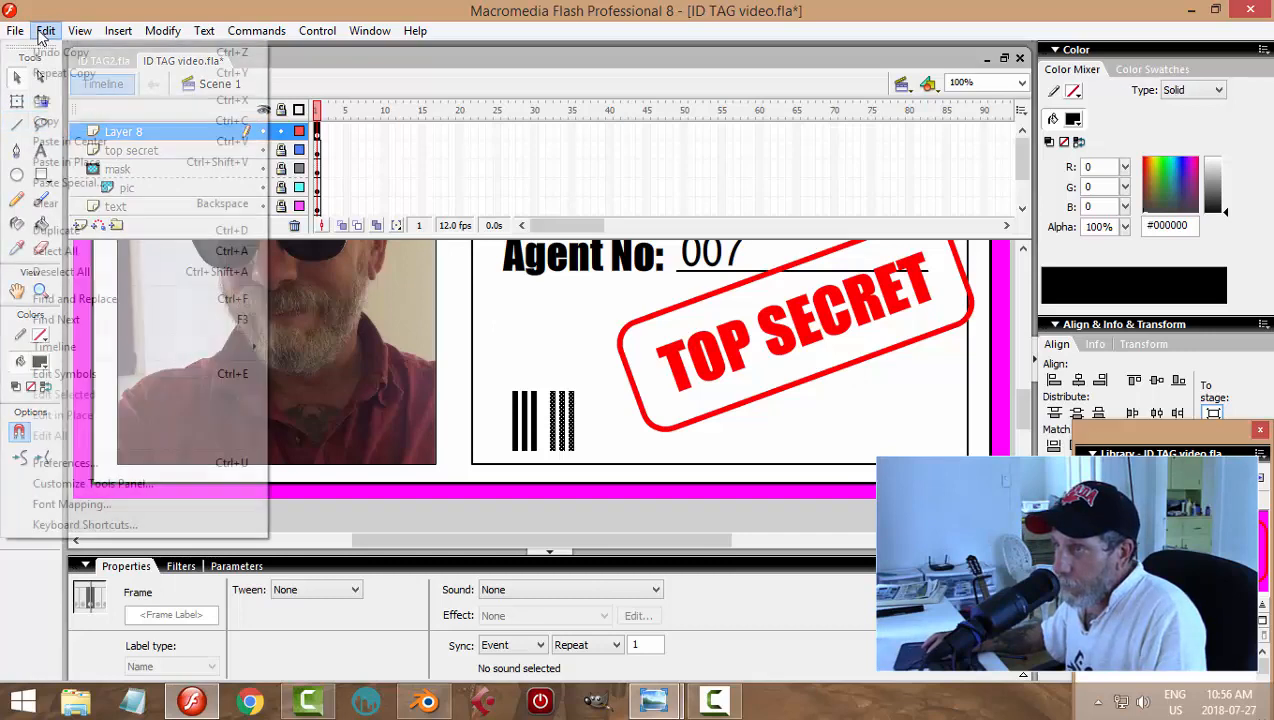
click(64, 162)
key(shift+Right)
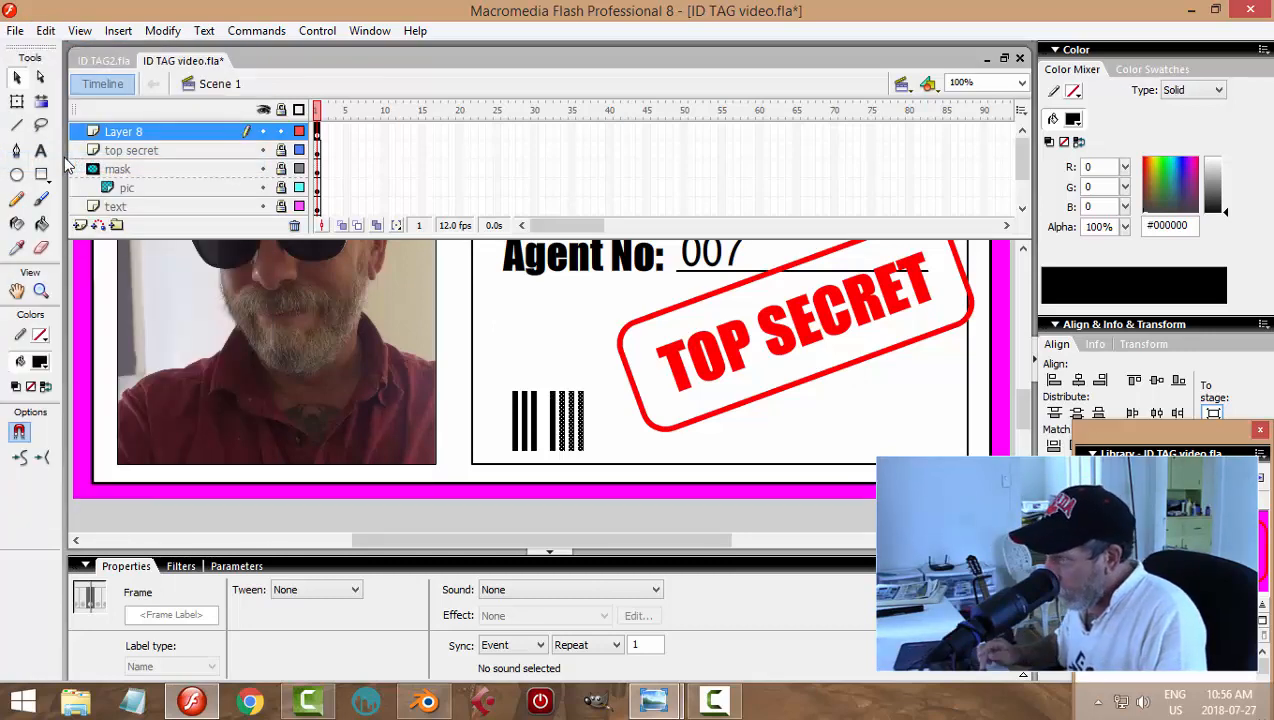
key(shift+Right)
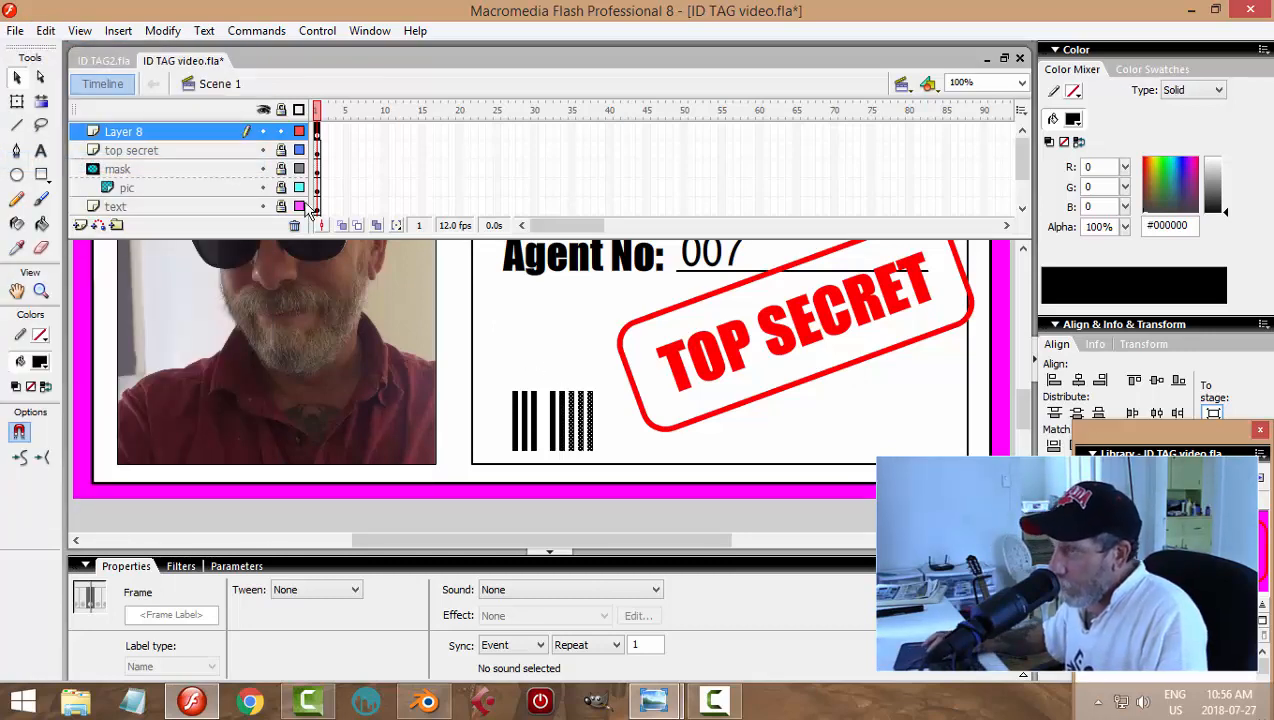
Step: Copy the selected three bars in place again, move the copies about 50 px to the right and deselect them
click(45, 31)
click(46, 120)
click(46, 31)
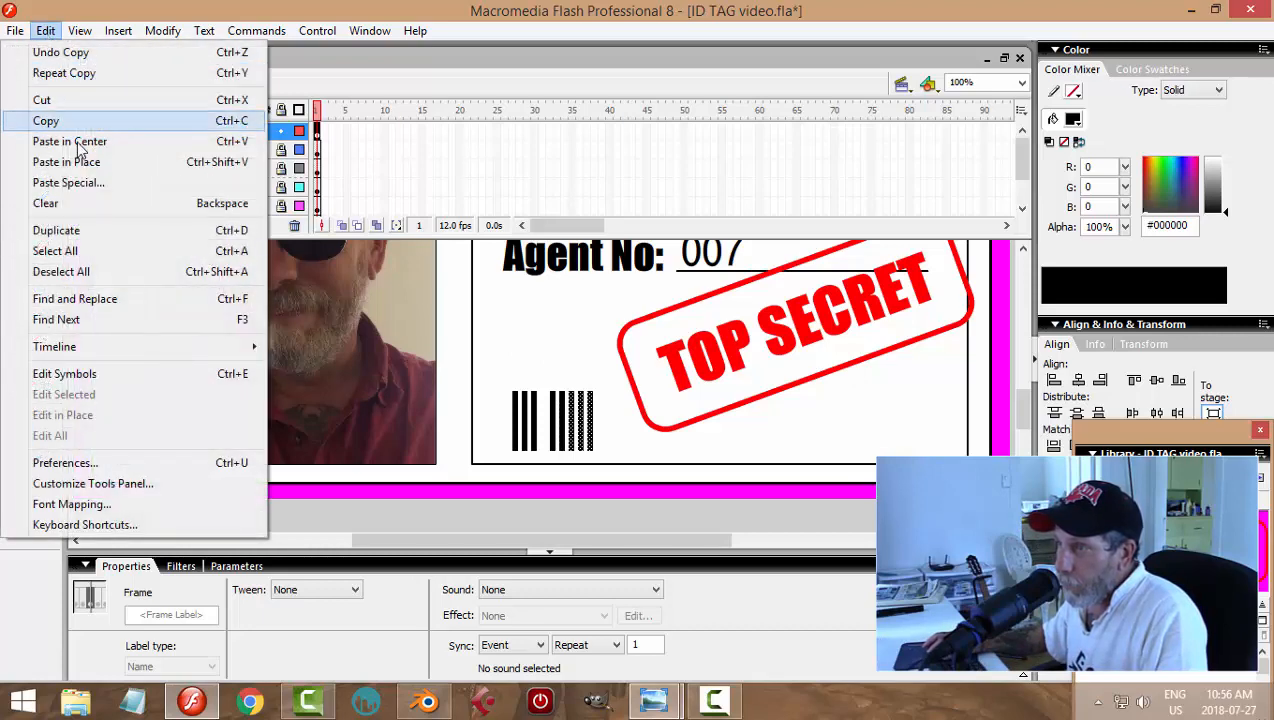
click(75, 161)
key(shift+Right)
key(shift+Right)
key(shift+Right)
key(shift+Right)
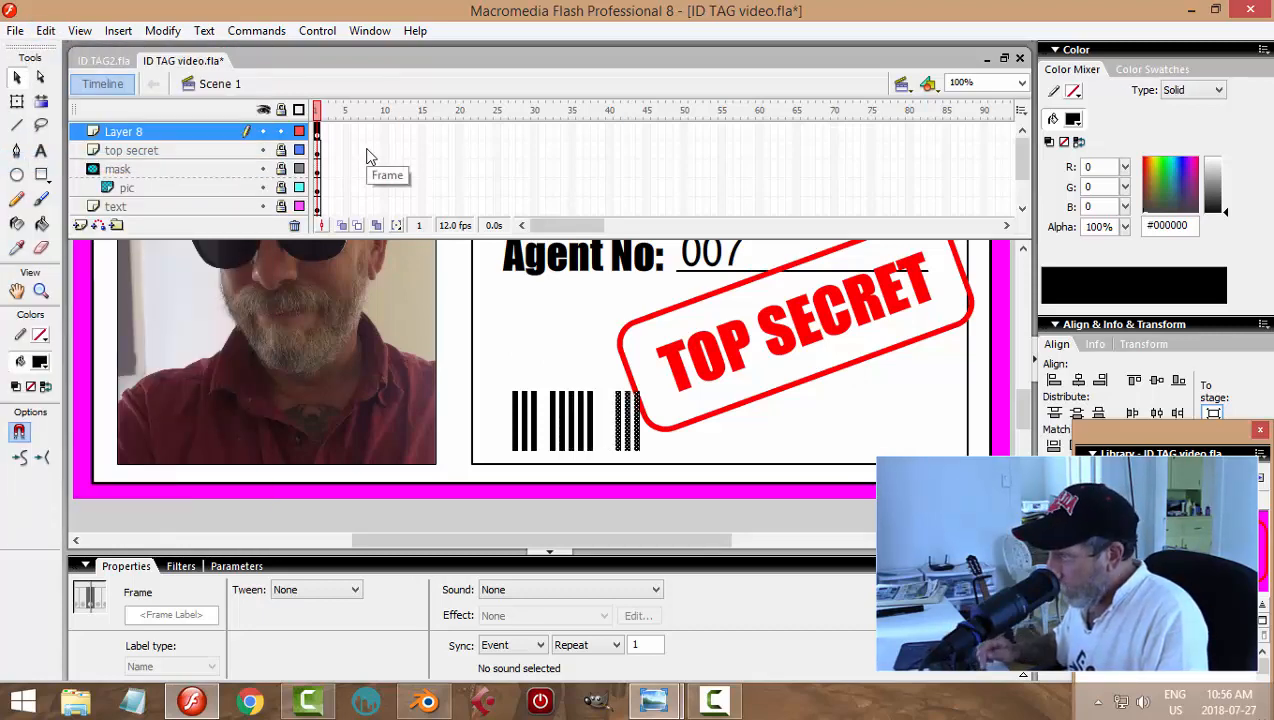
click(780, 440)
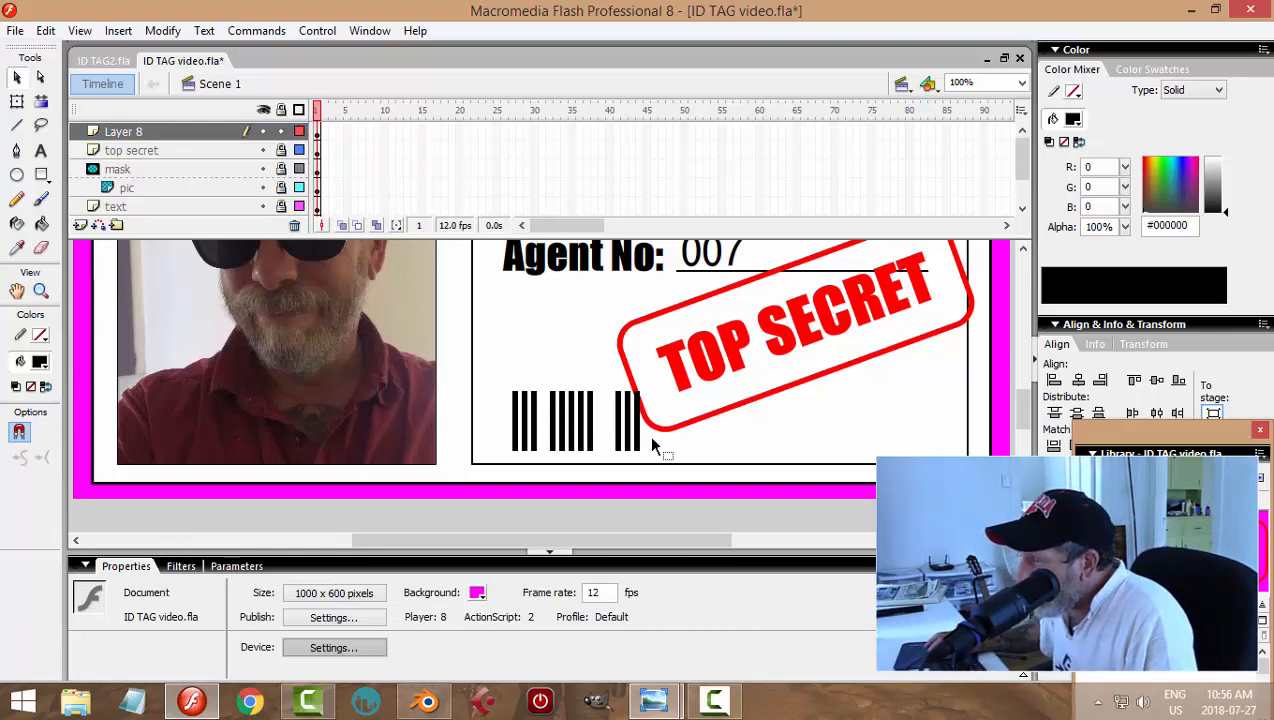
Step: Widen the barcode's first bar by pulling both its right corners over to meet the second bar
click(1023, 82)
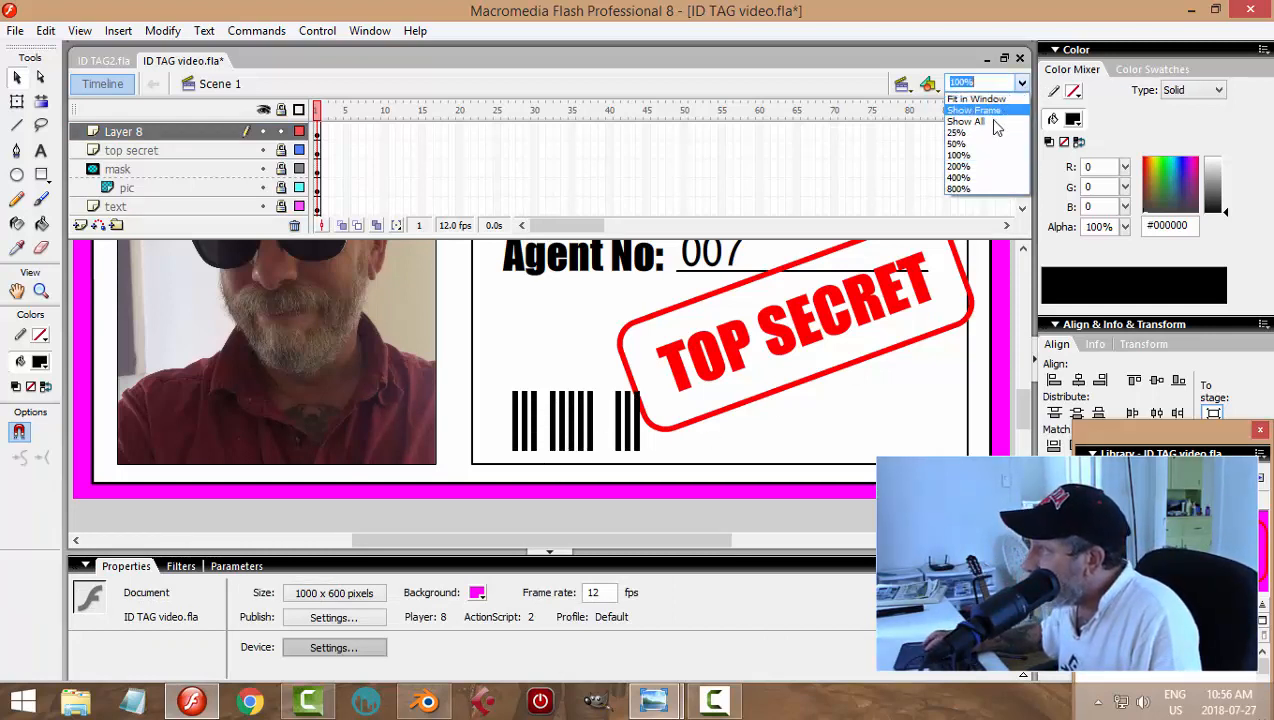
click(968, 170)
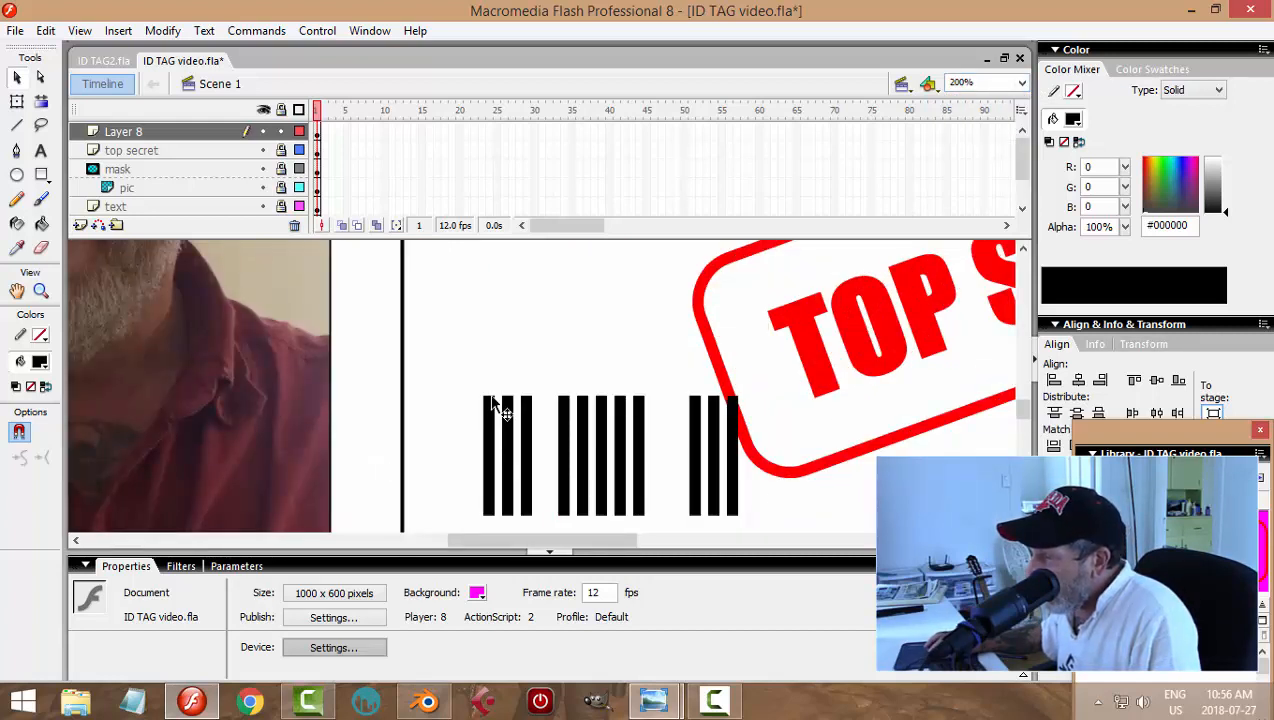
drag(495, 397, 502, 397)
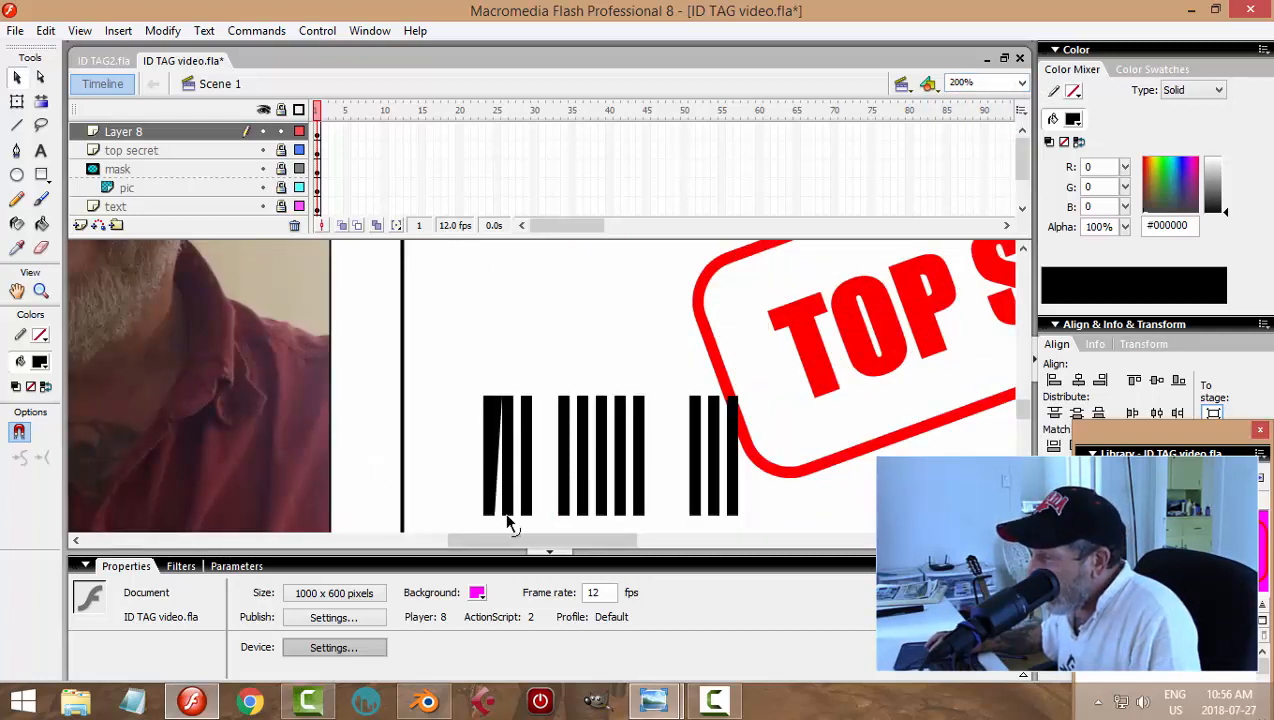
drag(490, 513, 504, 514)
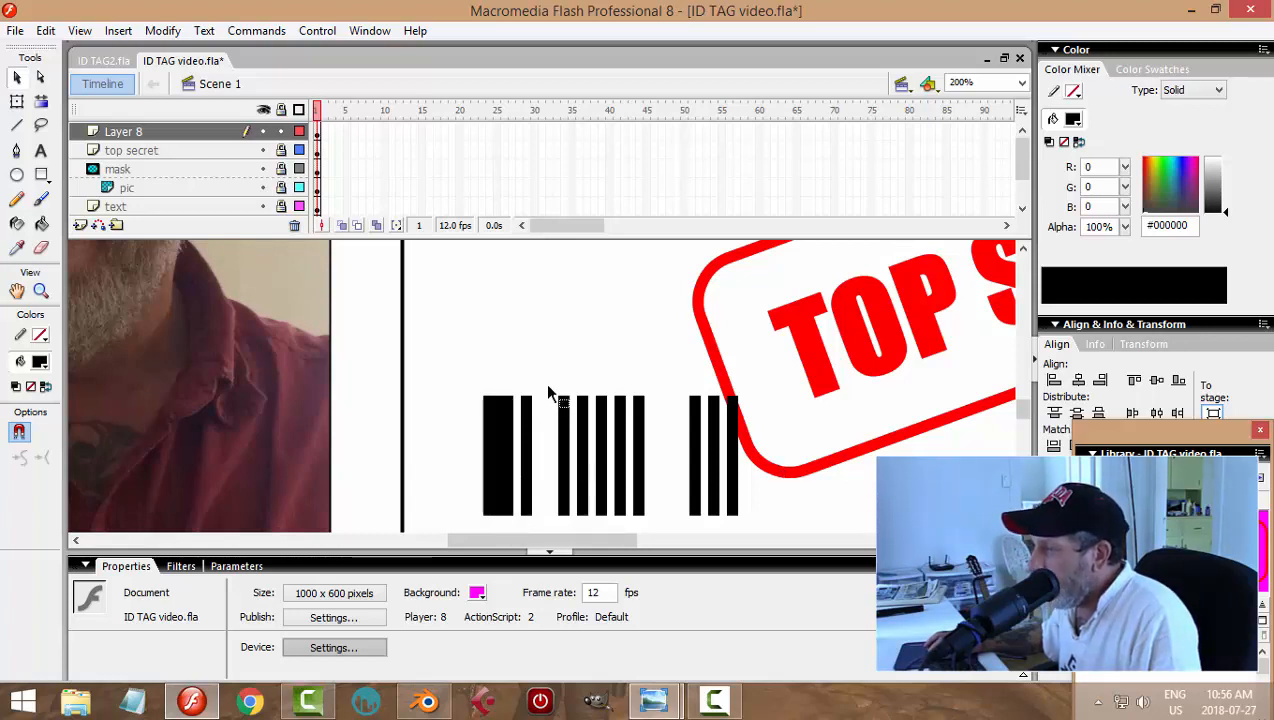
Step: Thin the middle group's first bar by cutting a 2.5 px strip off its left side, and trim the last bar's right side
drag(548, 386, 563, 525)
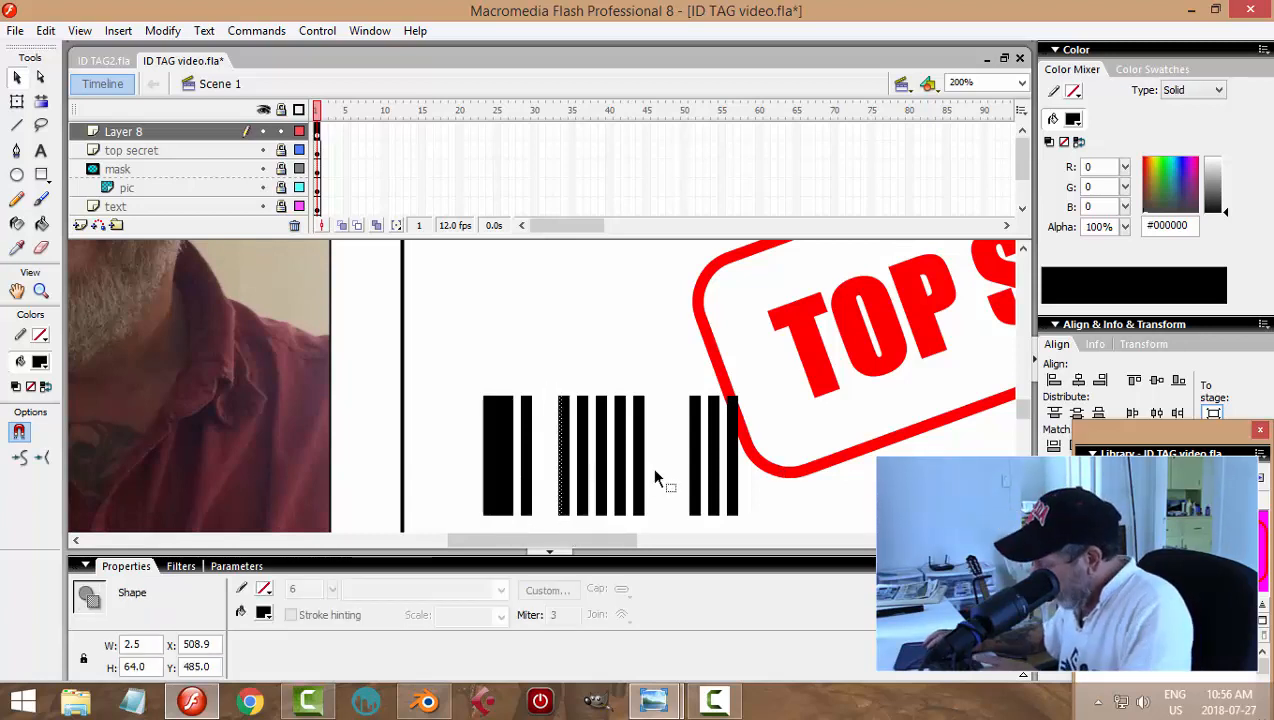
key(Delete)
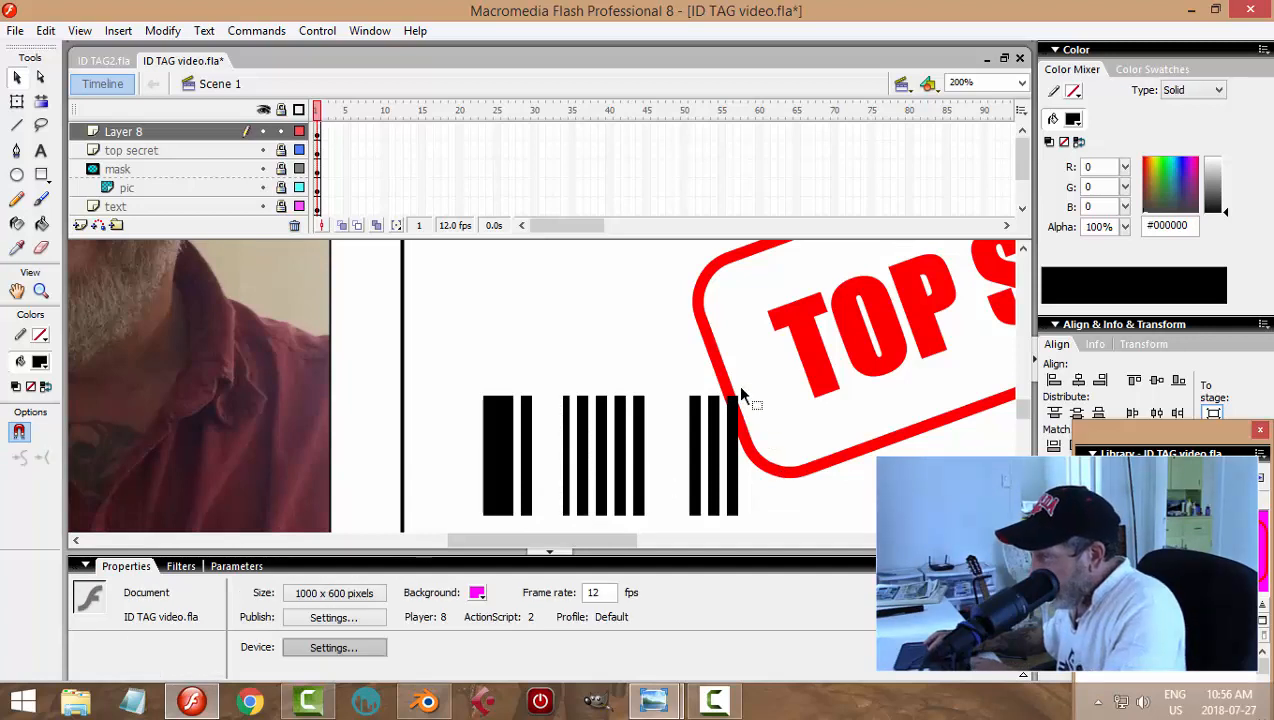
drag(768, 529, 730, 378)
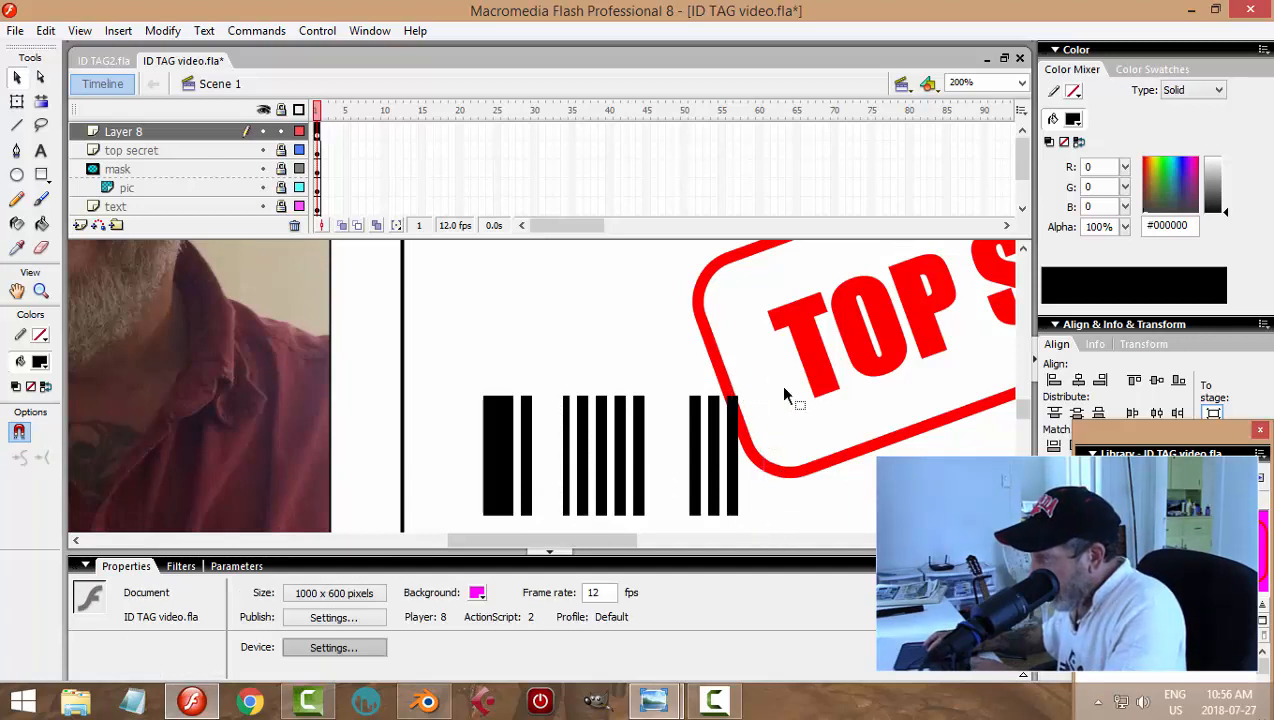
key(Delete)
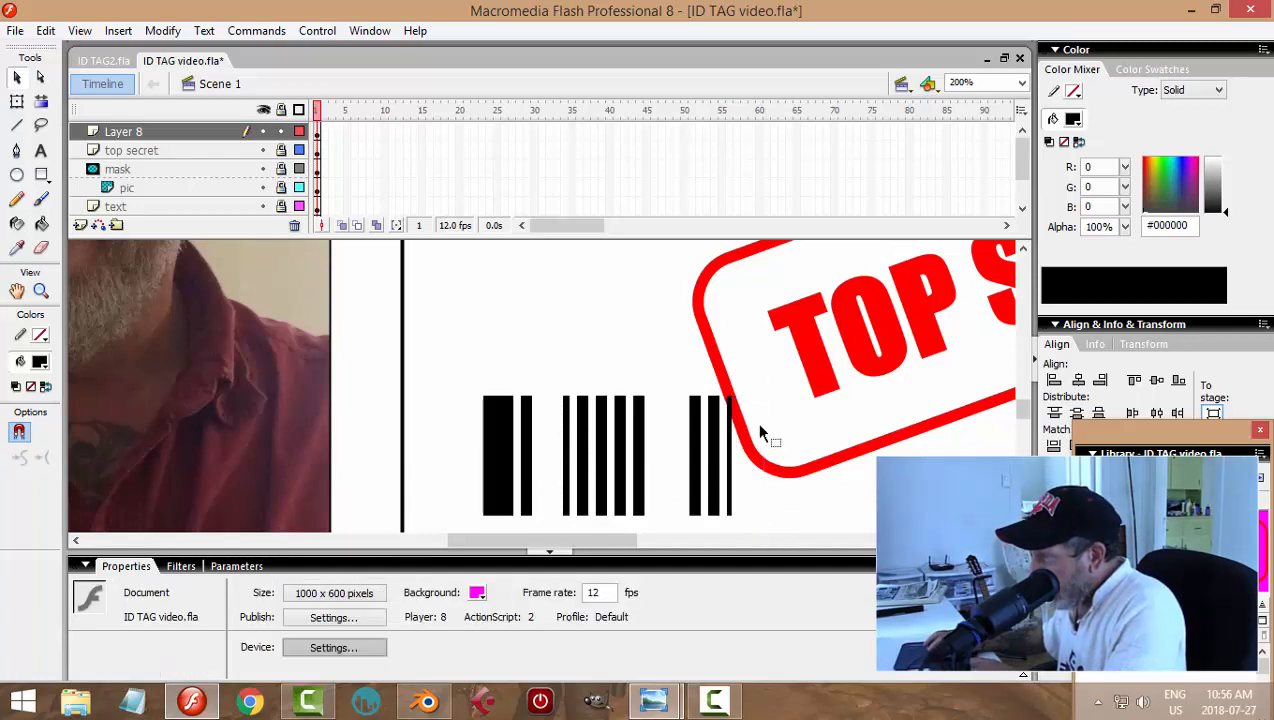
Step: Widen the last bar of the middle group by pulling its right edge outward about 6 px
click(640, 405)
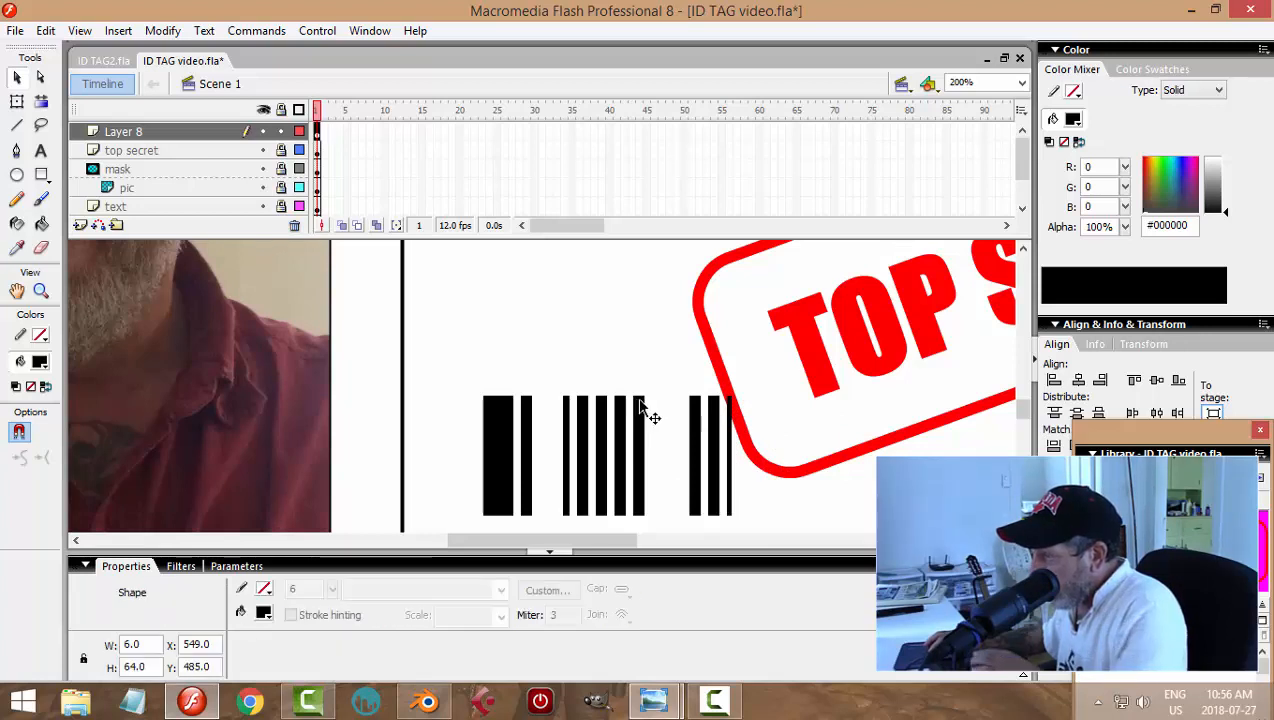
drag(643, 408, 656, 410)
click(641, 396)
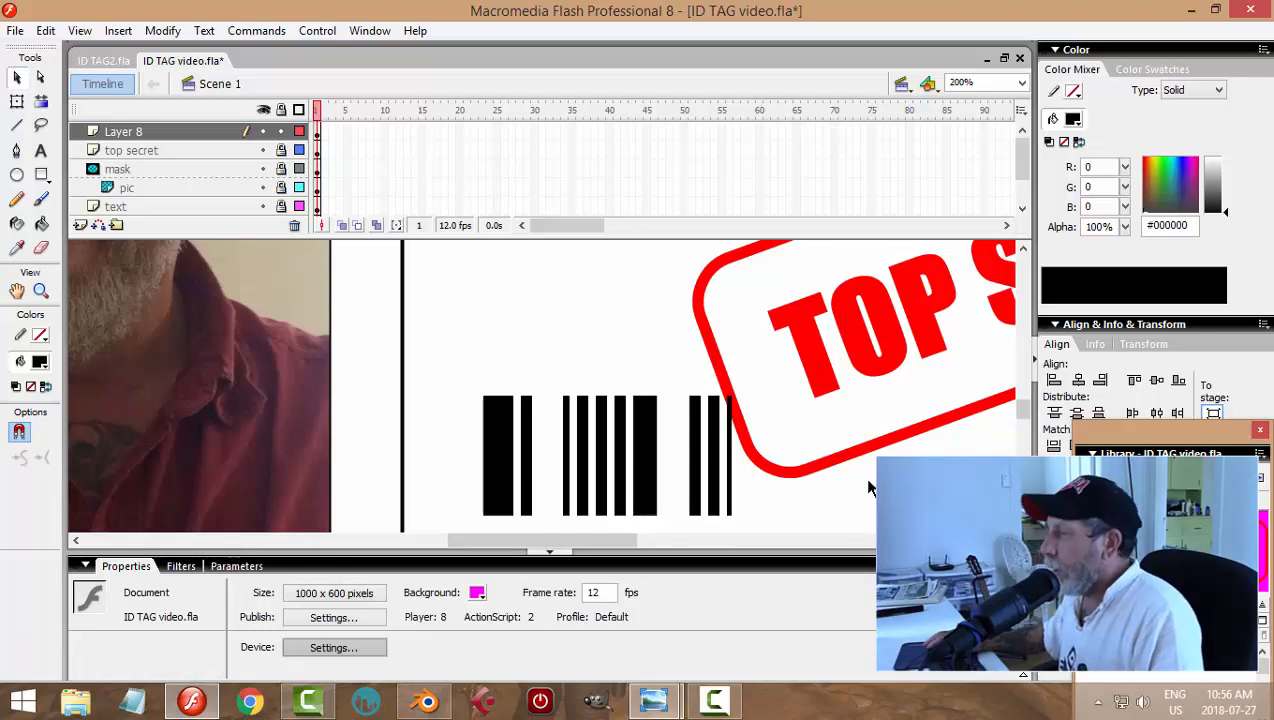
scroll(793, 463, down, 3)
scroll(793, 463, up, 3)
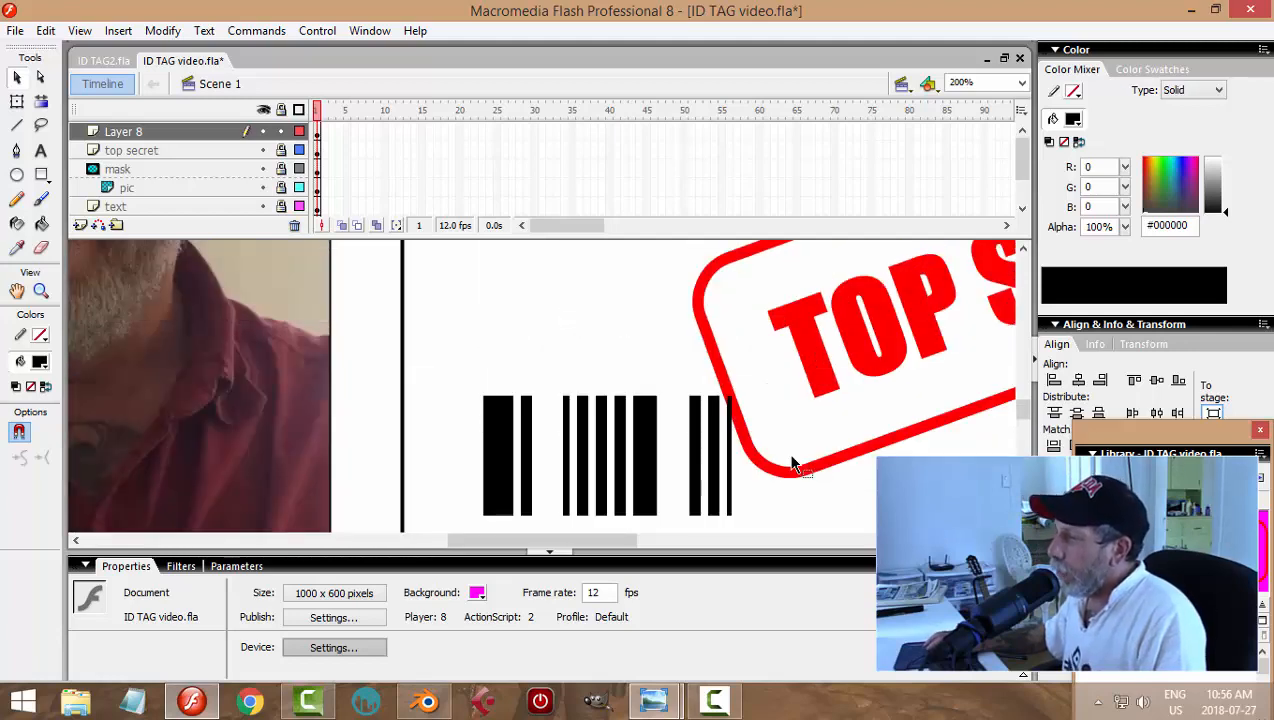
Step: Add the static text "STATUS: ACTIVE" near the info box's lower right corner
click(1022, 83)
click(982, 152)
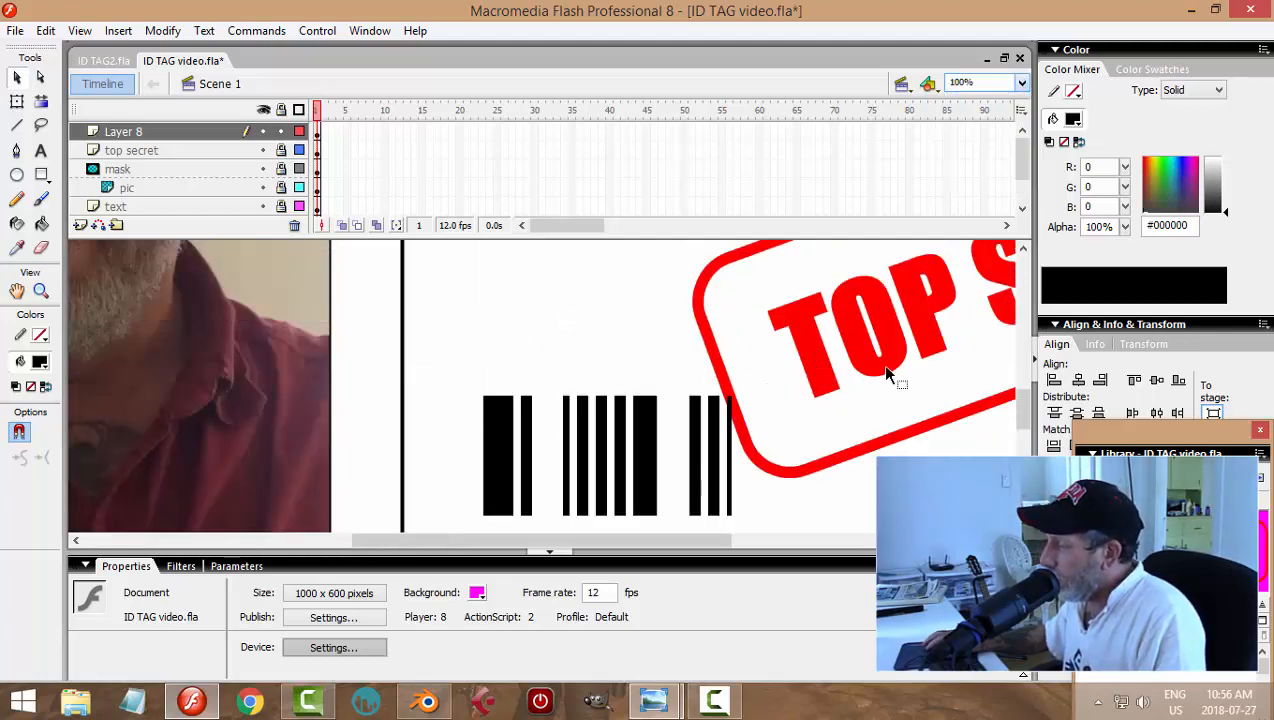
click(41, 152)
click(884, 444)
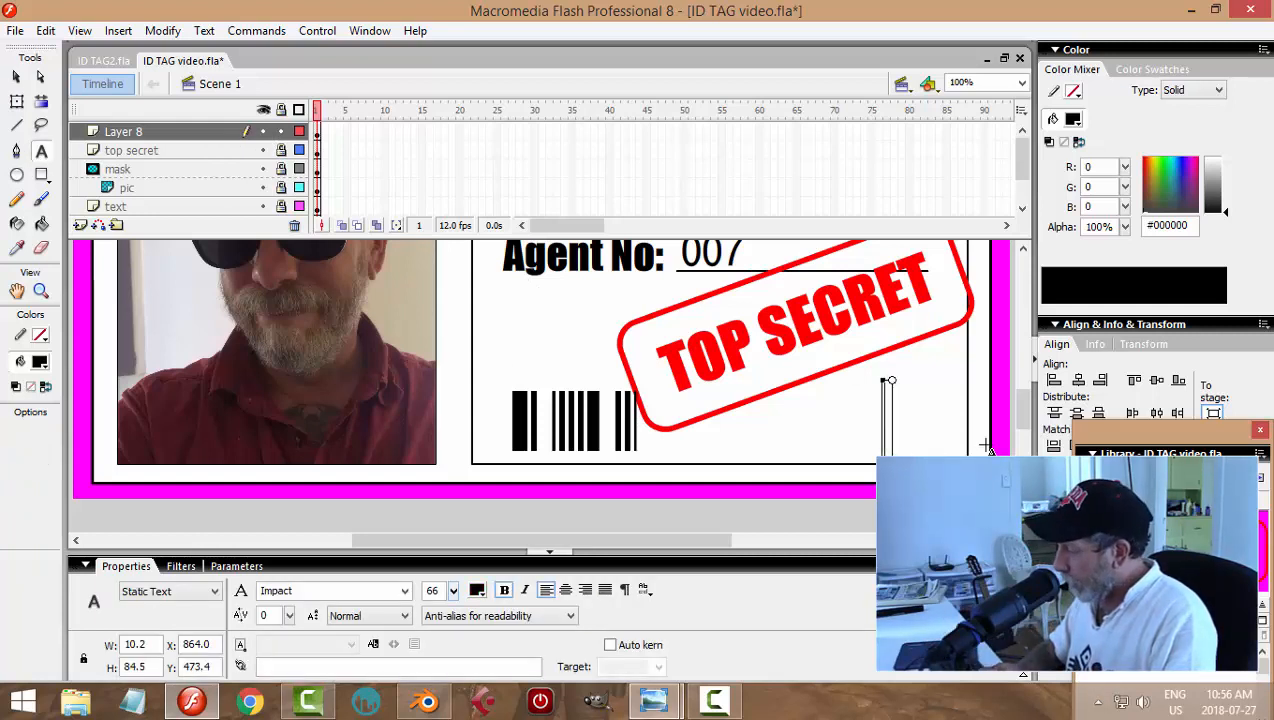
text(STATU)
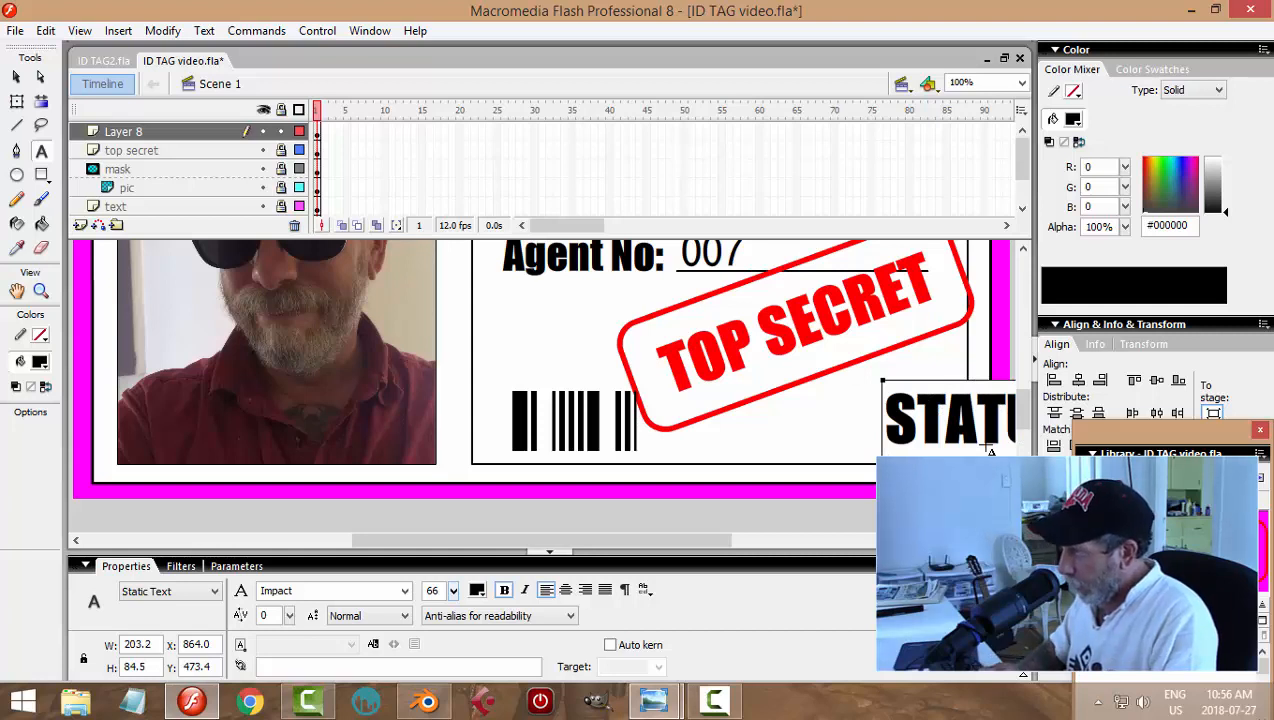
text(S: ACTIVE)
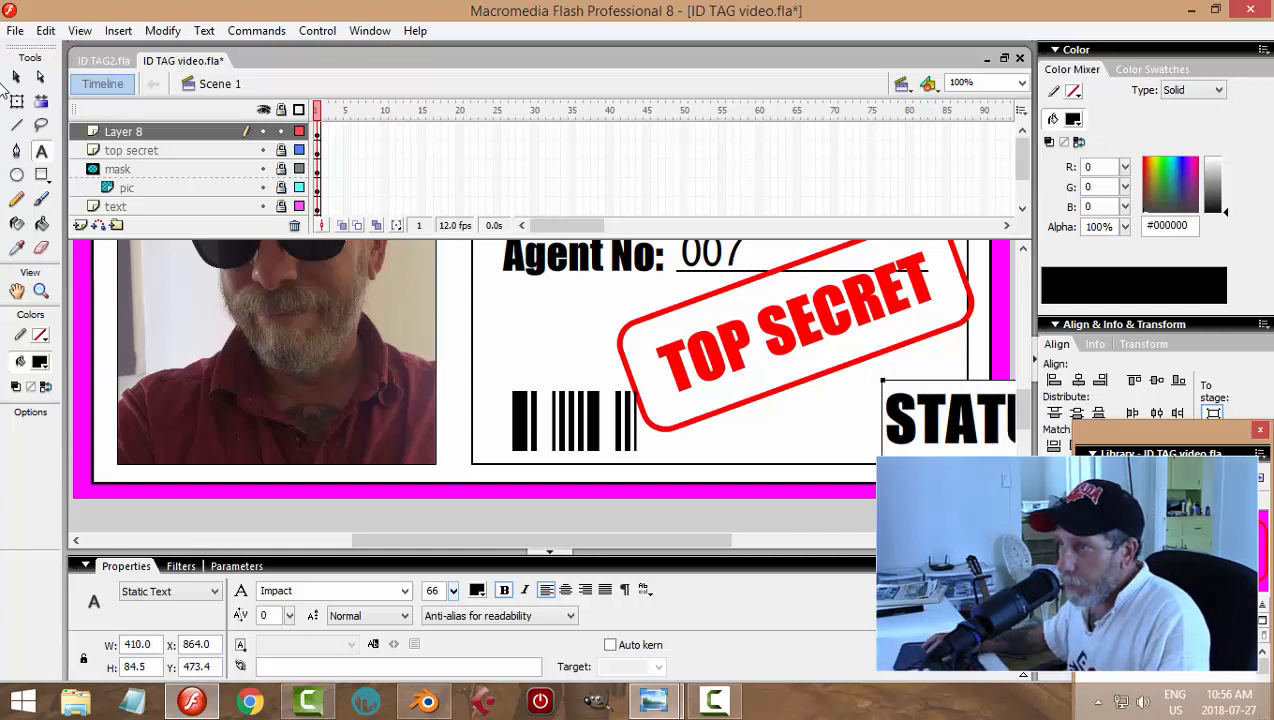
Step: Set the status text to size 25 without bold and place it inside the info box's lower right corner
click(16, 77)
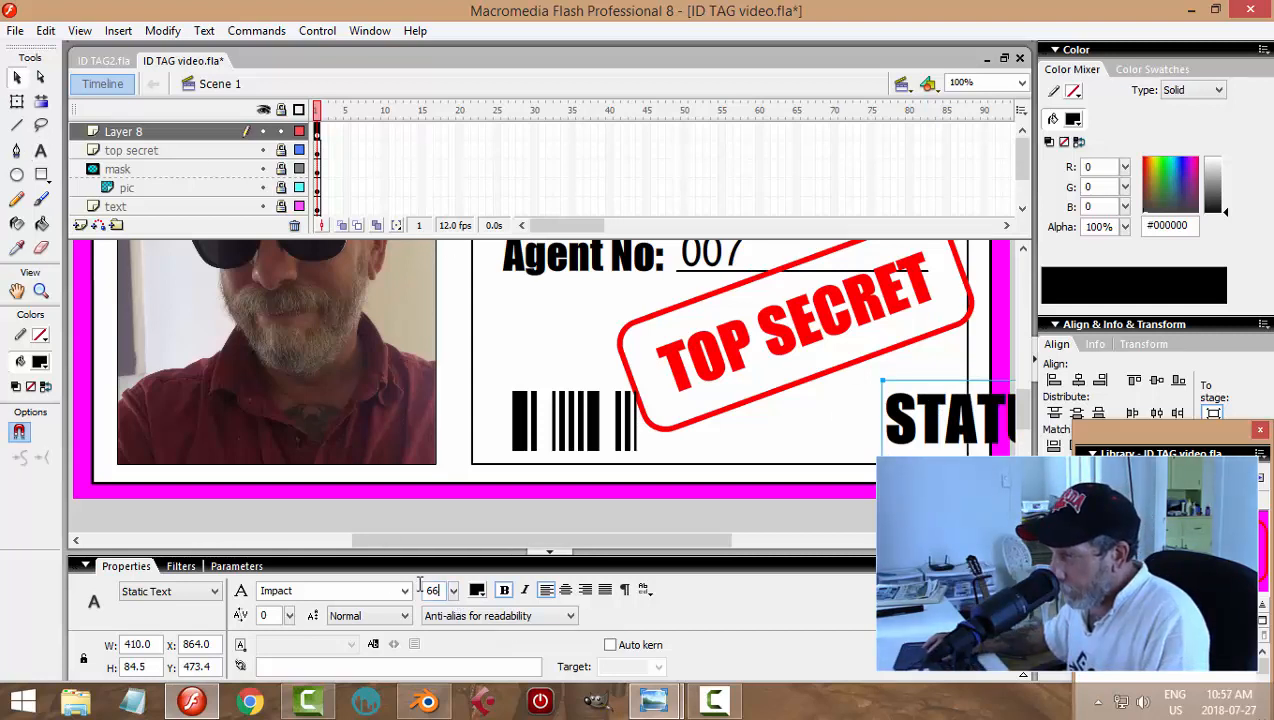
text(25)
key(Return)
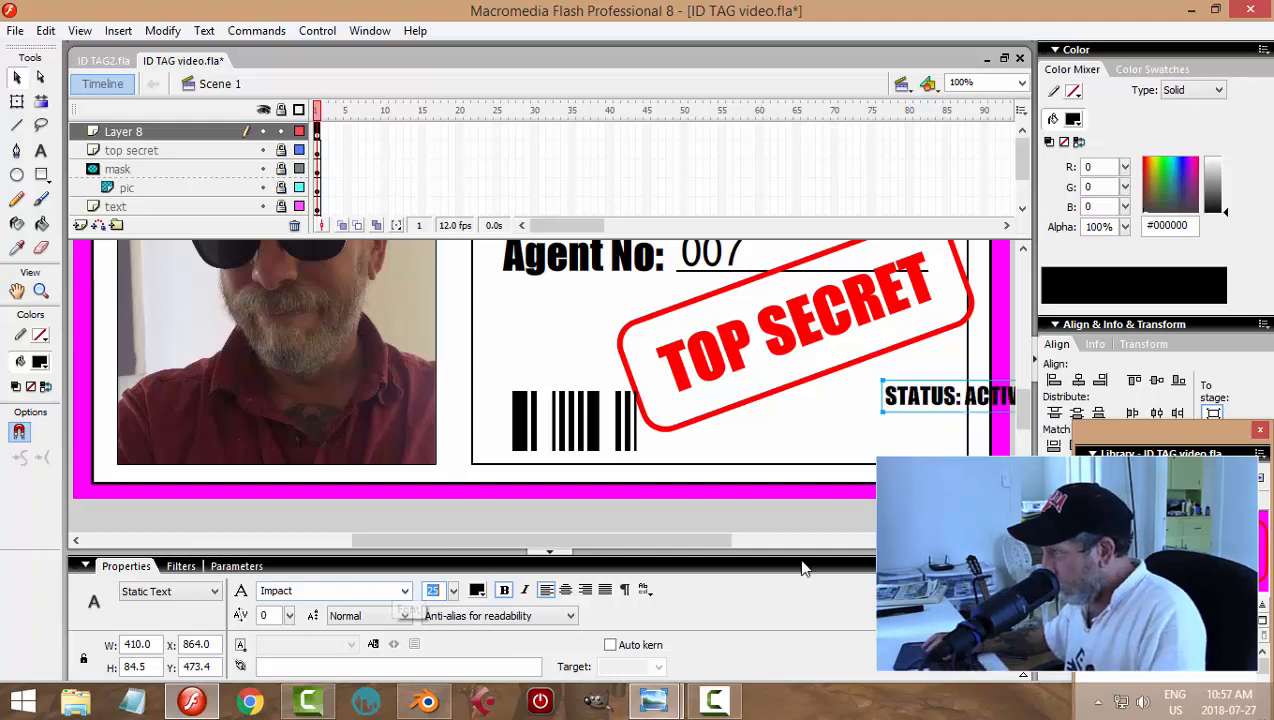
drag(937, 396, 866, 446)
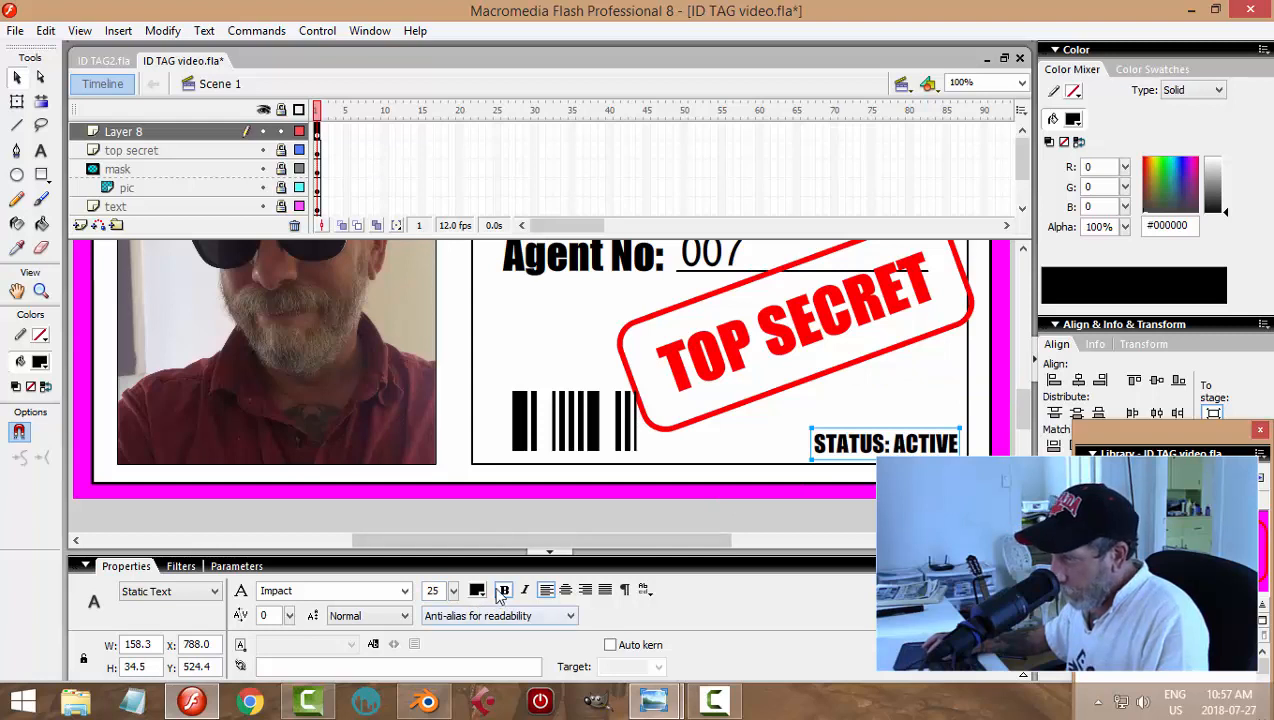
click(857, 451)
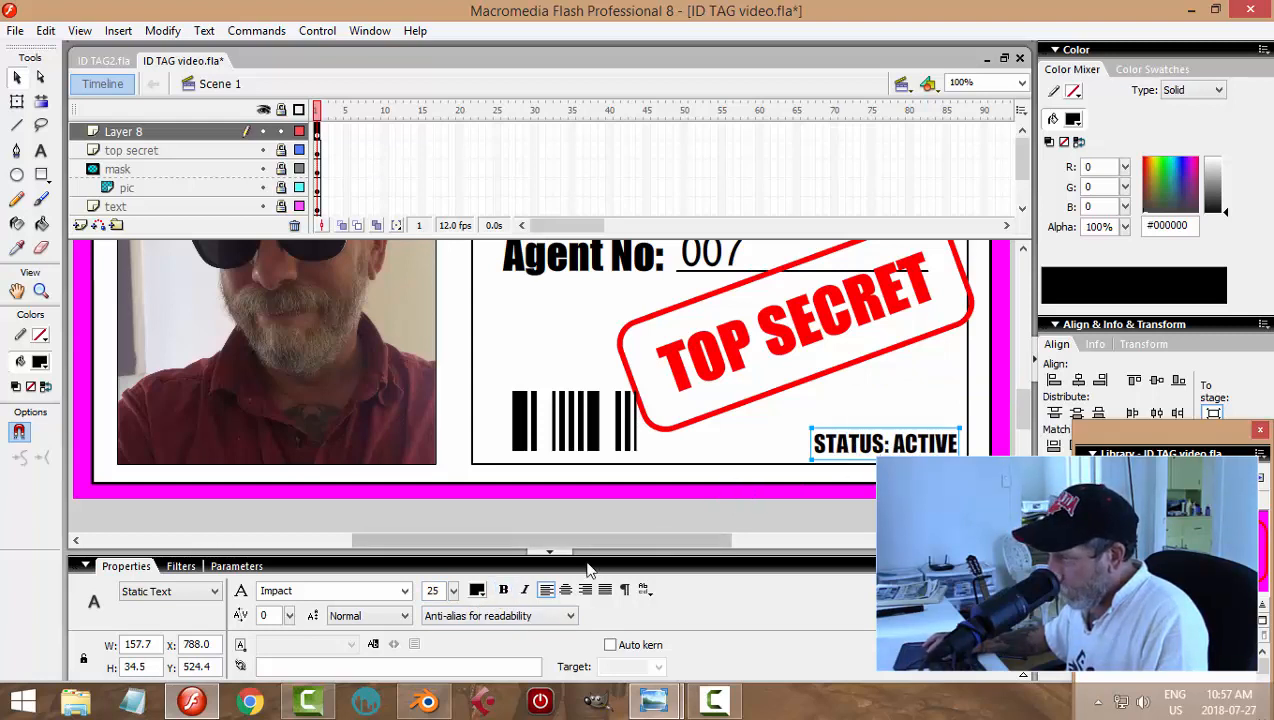
Step: Change the status text to bold DotumChe and shift it left to fit inside the info box
click(404, 591)
drag(413, 403, 413, 323)
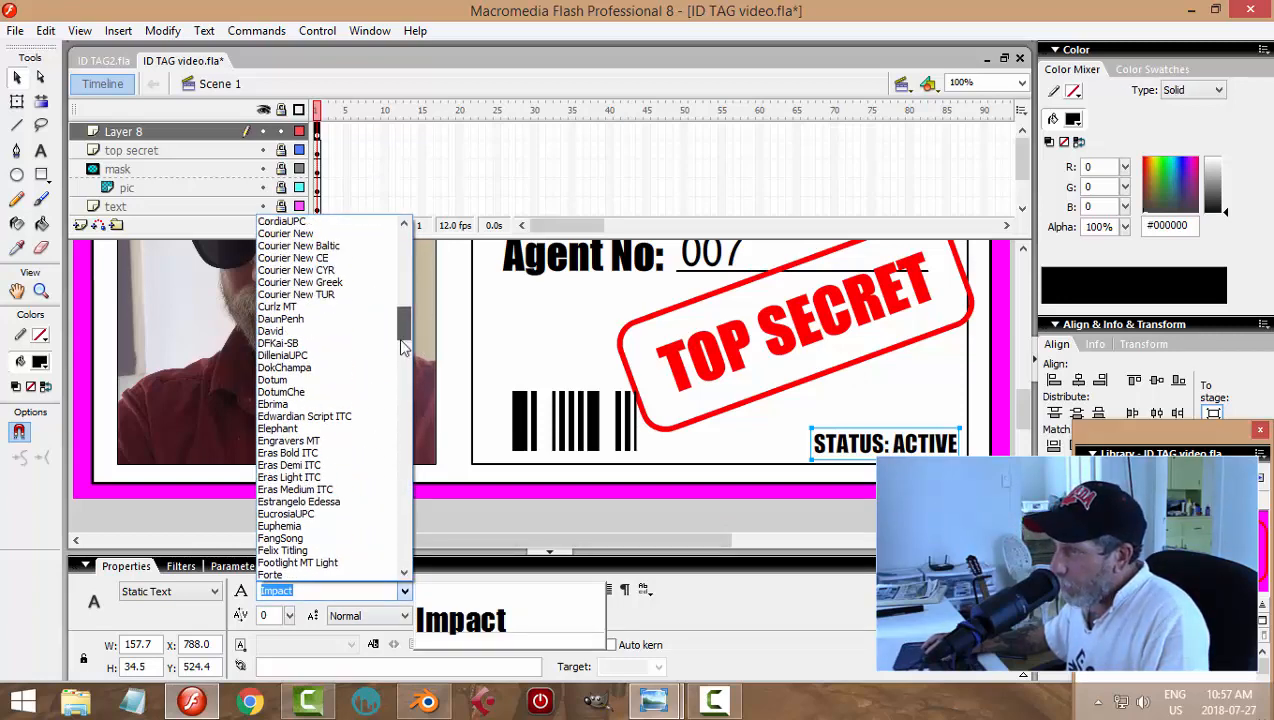
click(318, 389)
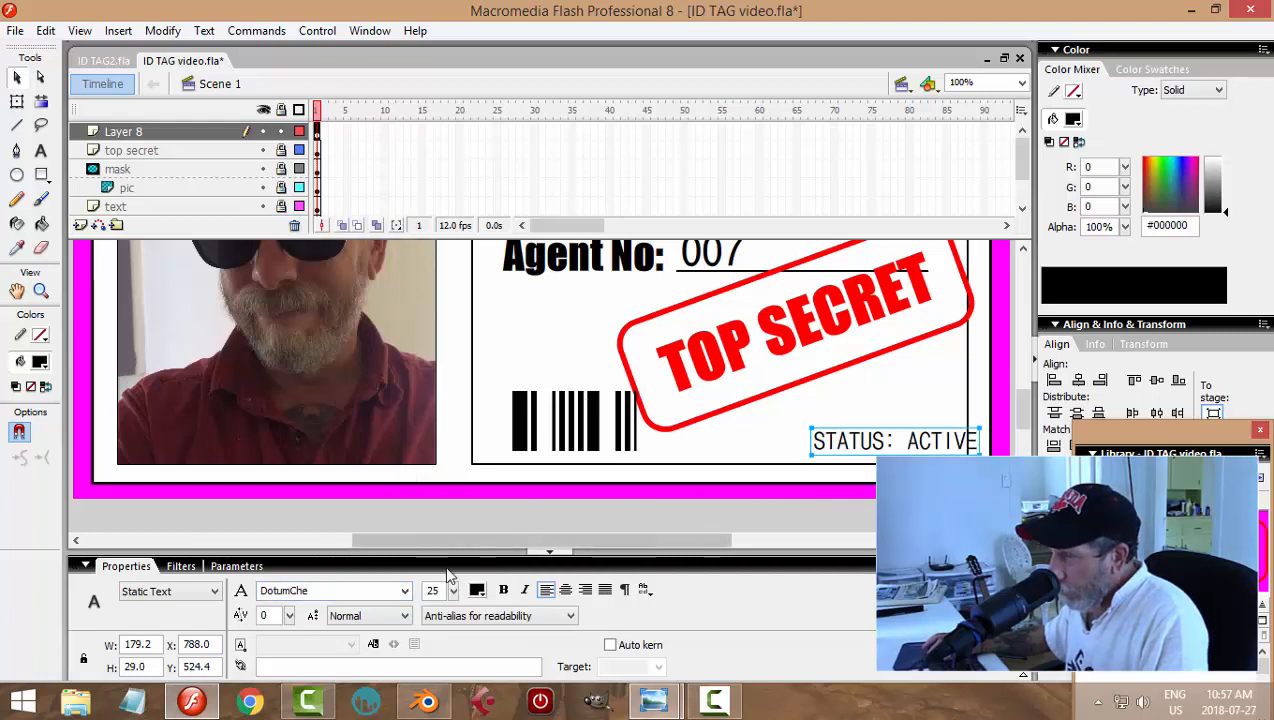
click(504, 591)
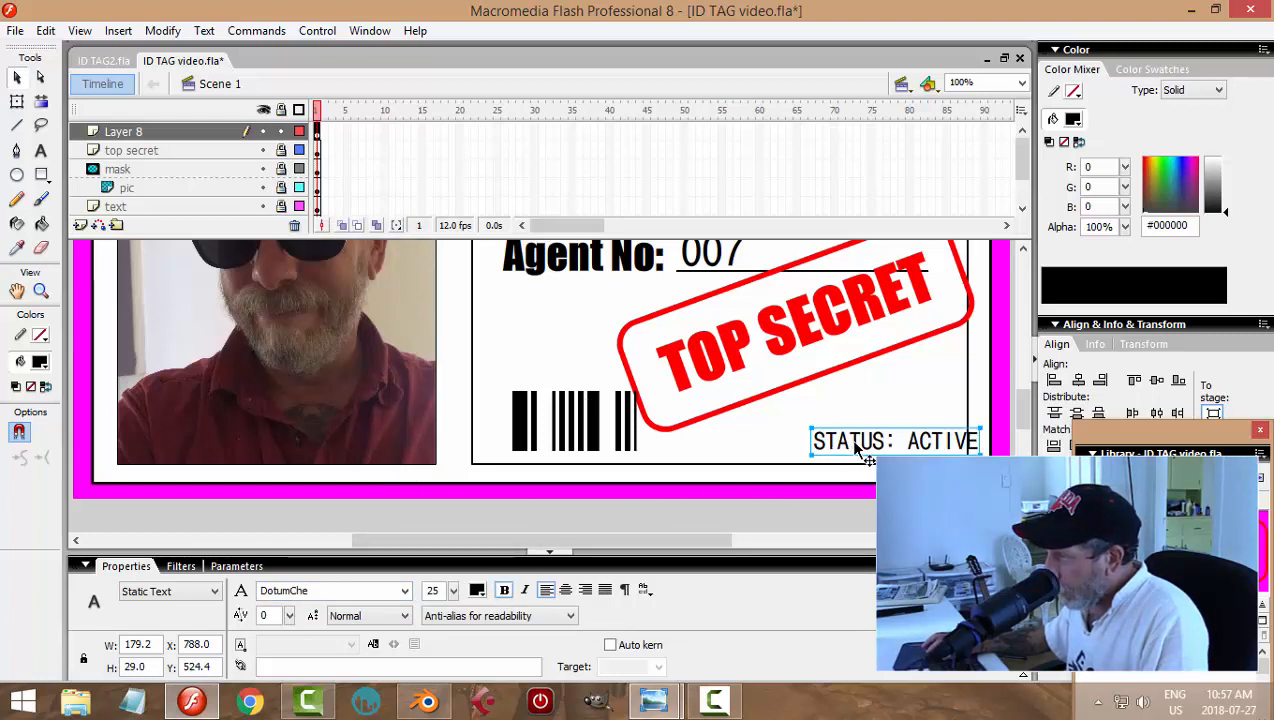
drag(857, 449, 822, 450)
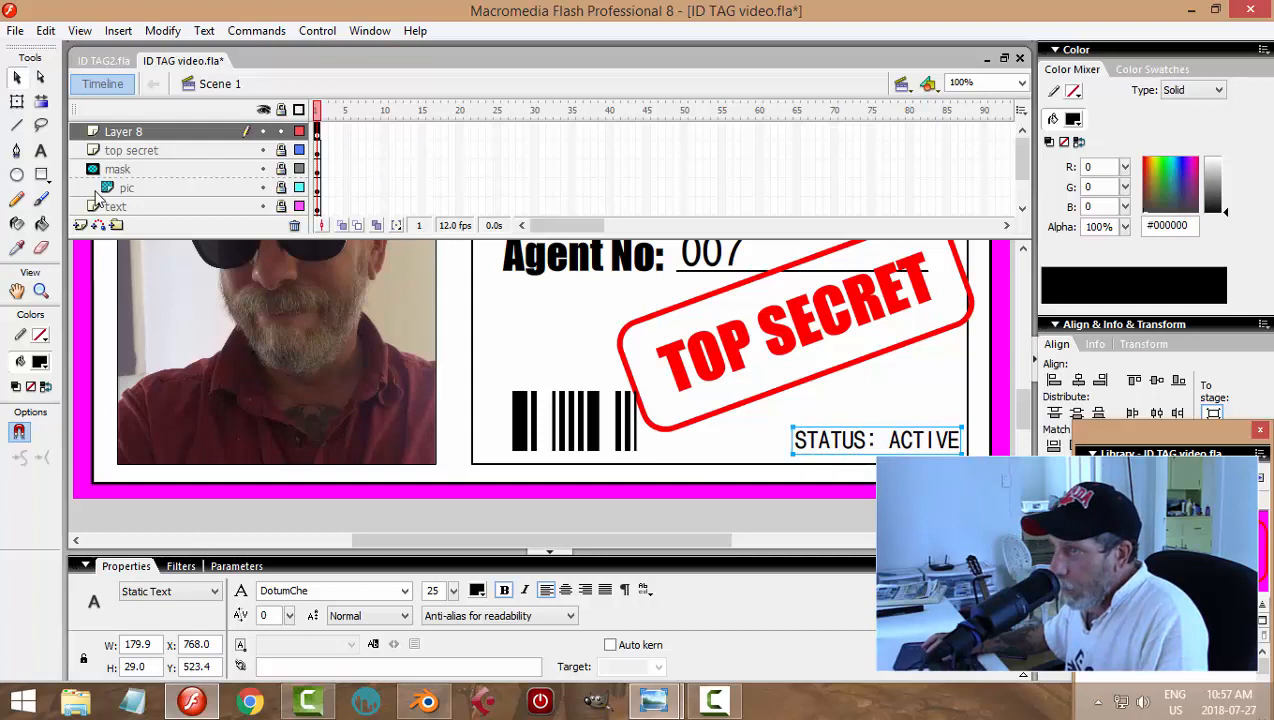
Step: Retype the label's first word in mixed case so the text reads "Status: ACTIVE"
click(42, 154)
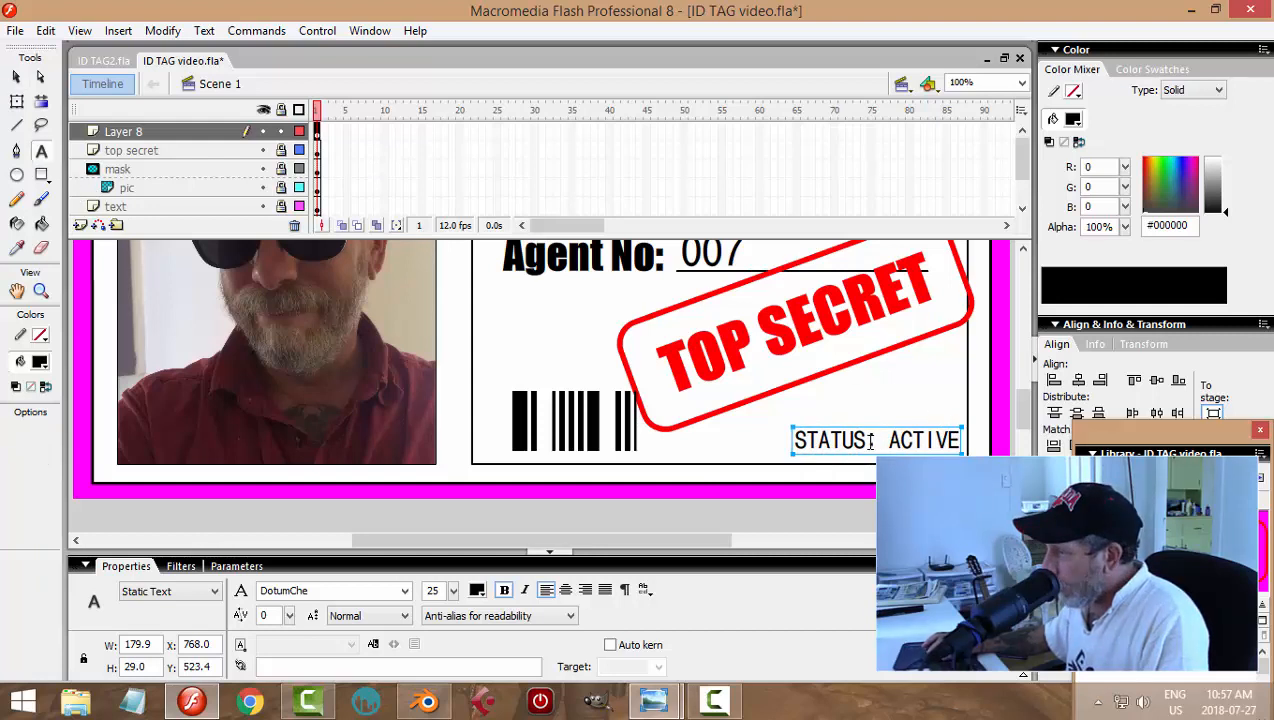
drag(871, 442, 822, 440)
key(BackSpace)
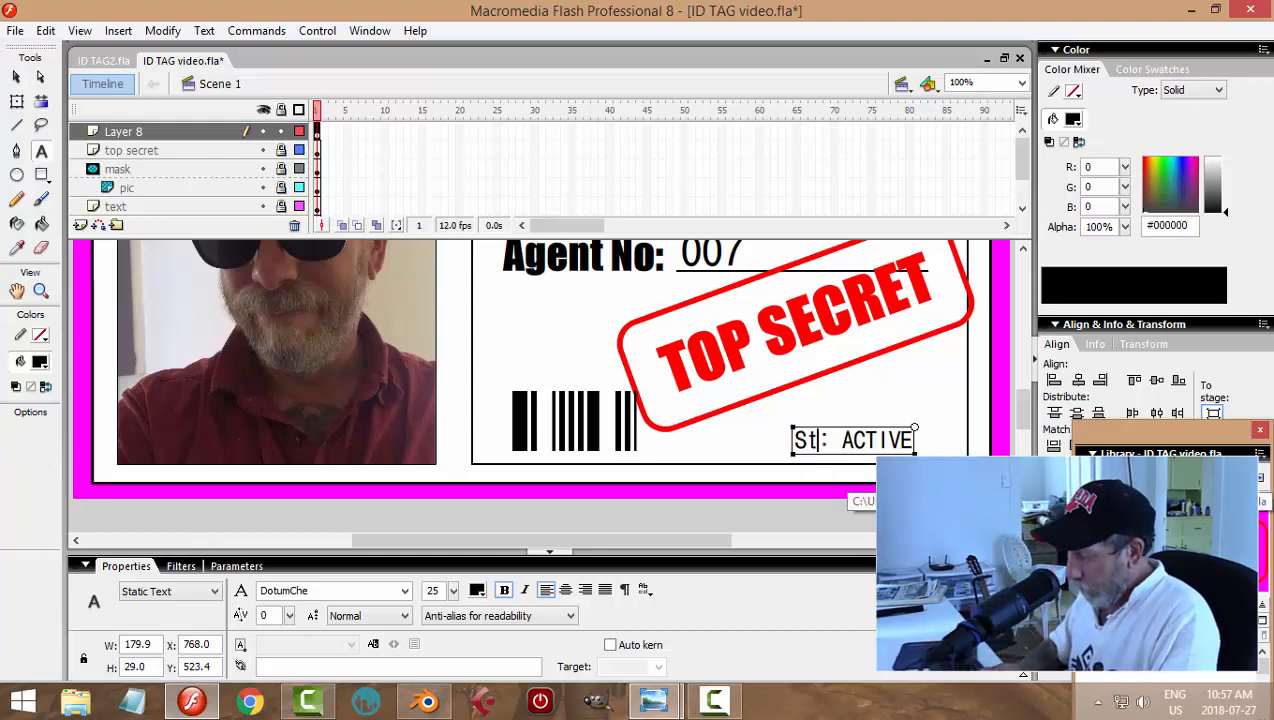
text(tatus)
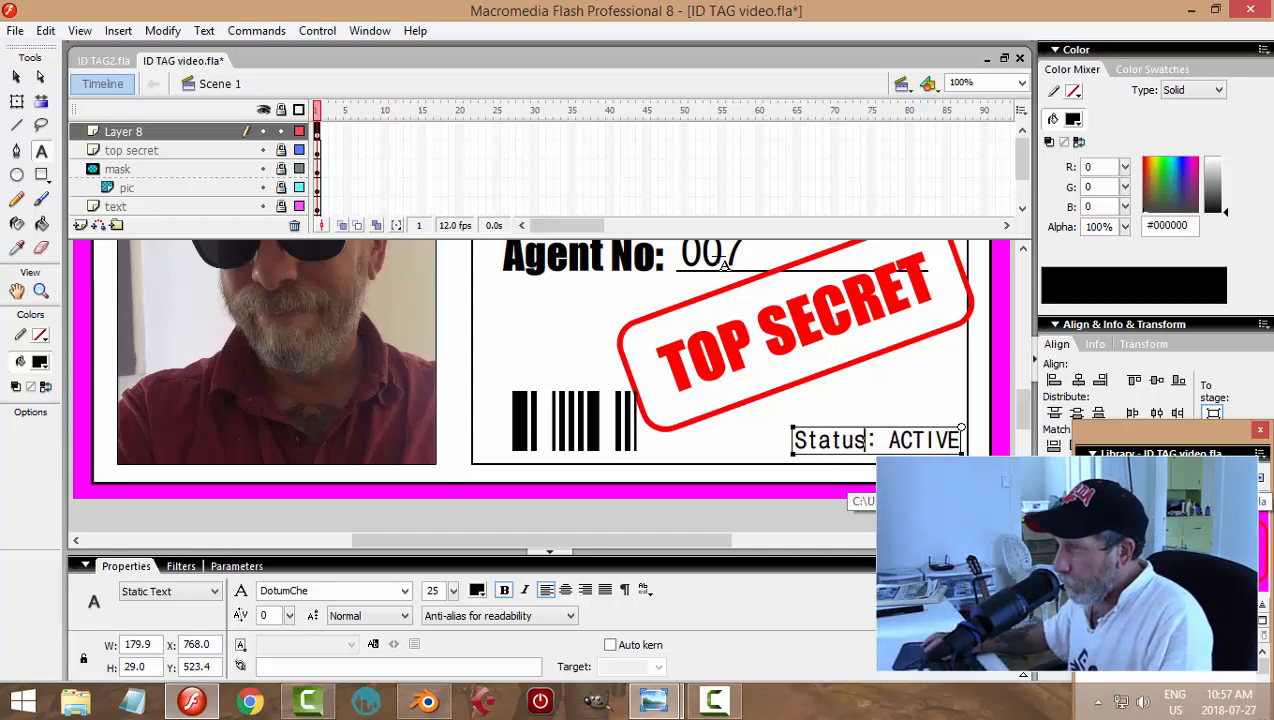
Step: Reduce the status text to size 20 and move it back against the info box's lower right corner
click(18, 77)
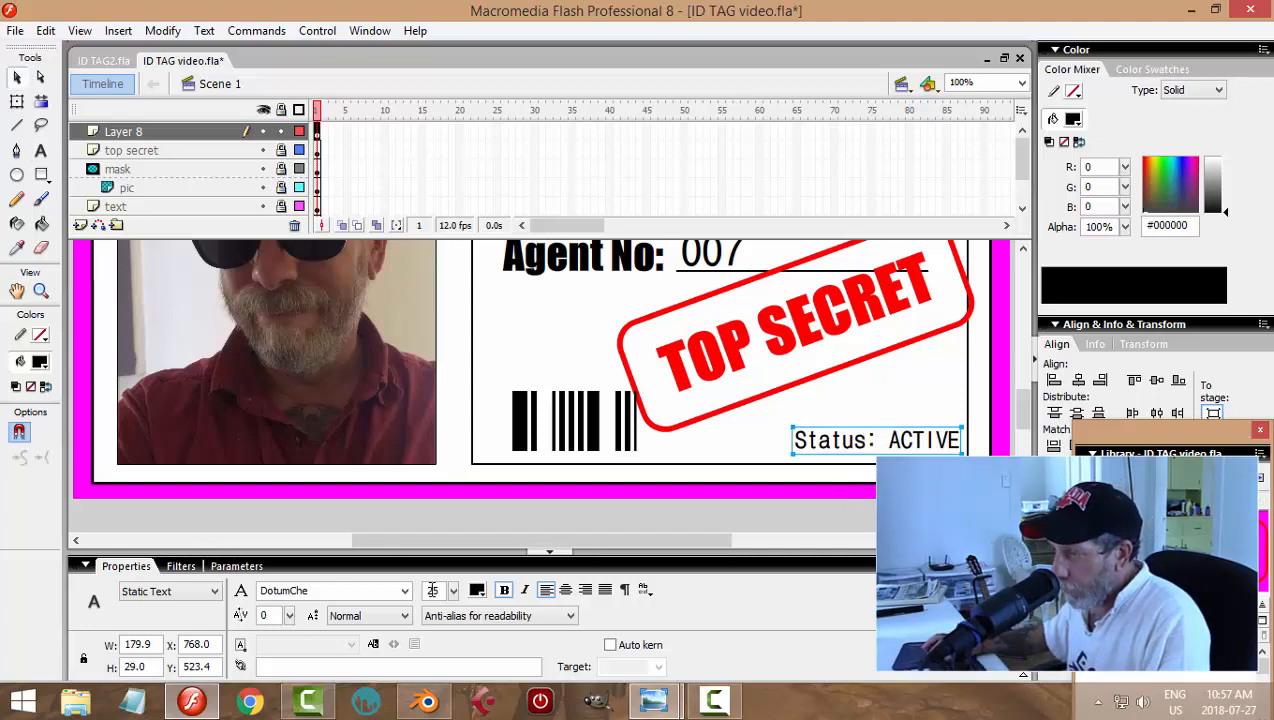
text(20)
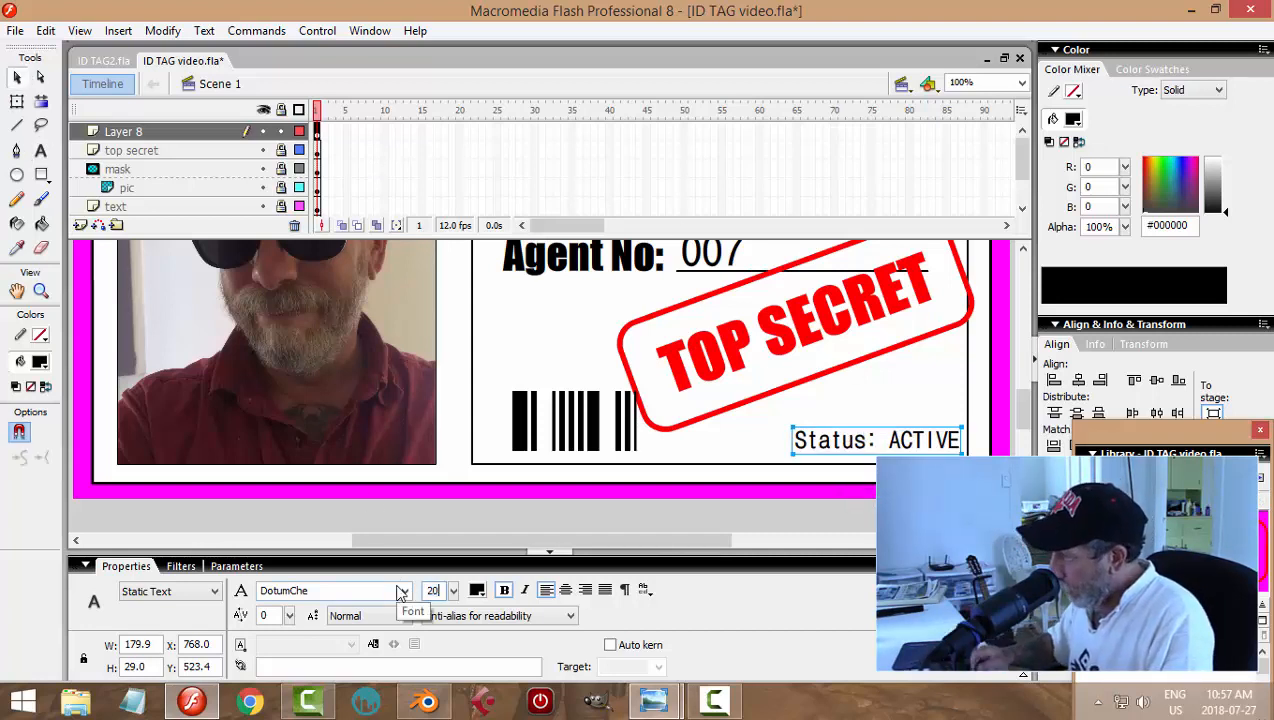
key(Return)
drag(912, 447, 939, 449)
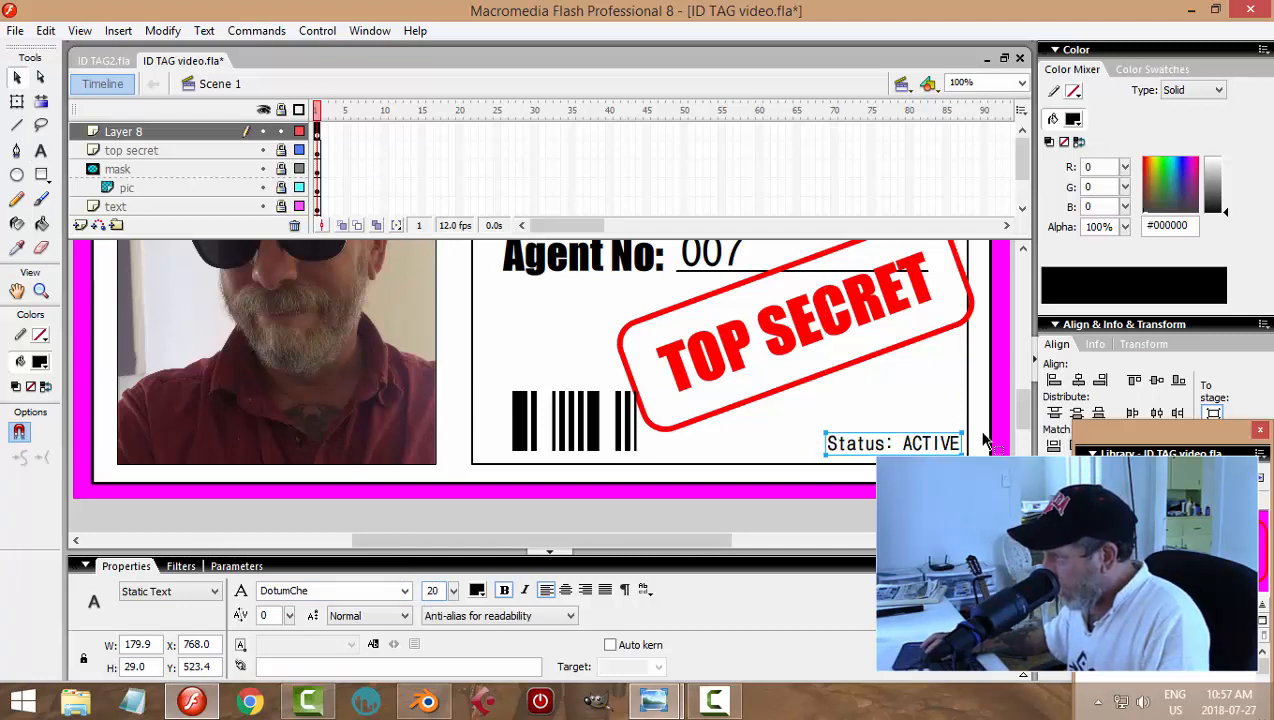
Step: Deselect the status text, save the ID tag document and show the whole frame
click(1001, 451)
key(ctrl+s)
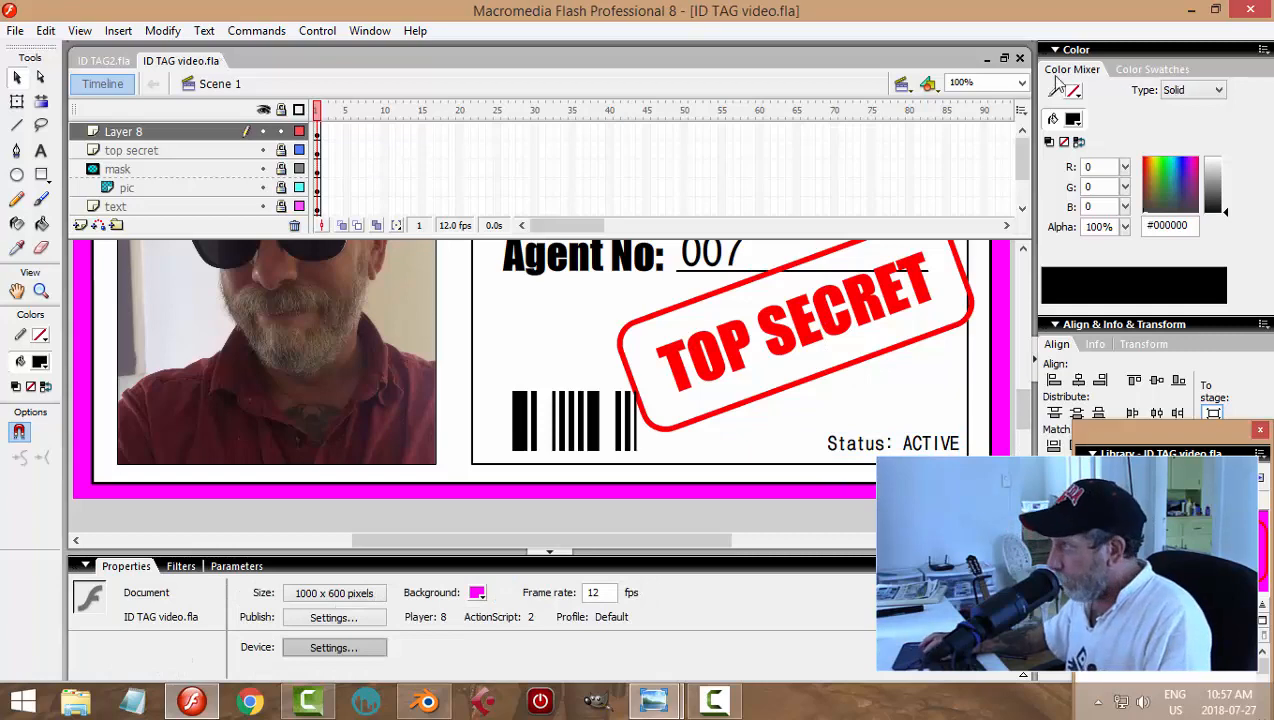
click(1022, 86)
click(975, 170)
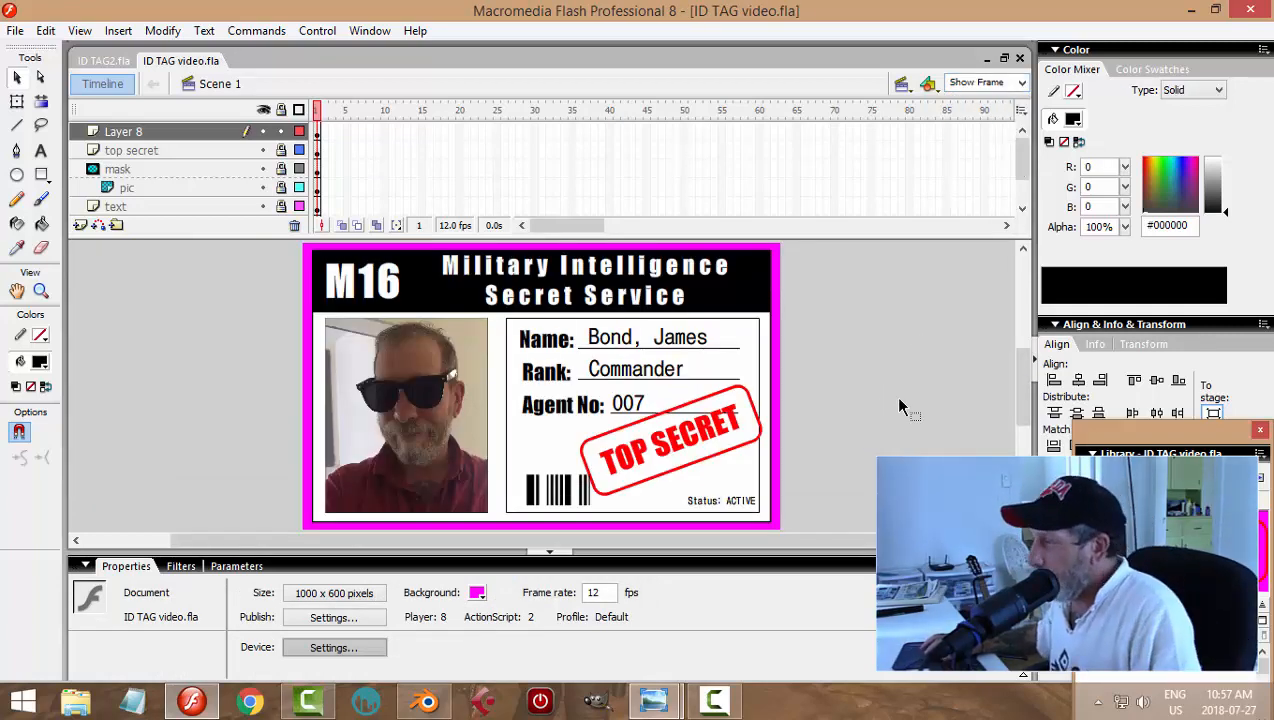
Step: Export the ID tag as ID_TAG_video.png in the BLENDER\EXPORT folder, using 24 bit with alpha channel and the minimum image area
click(12, 30)
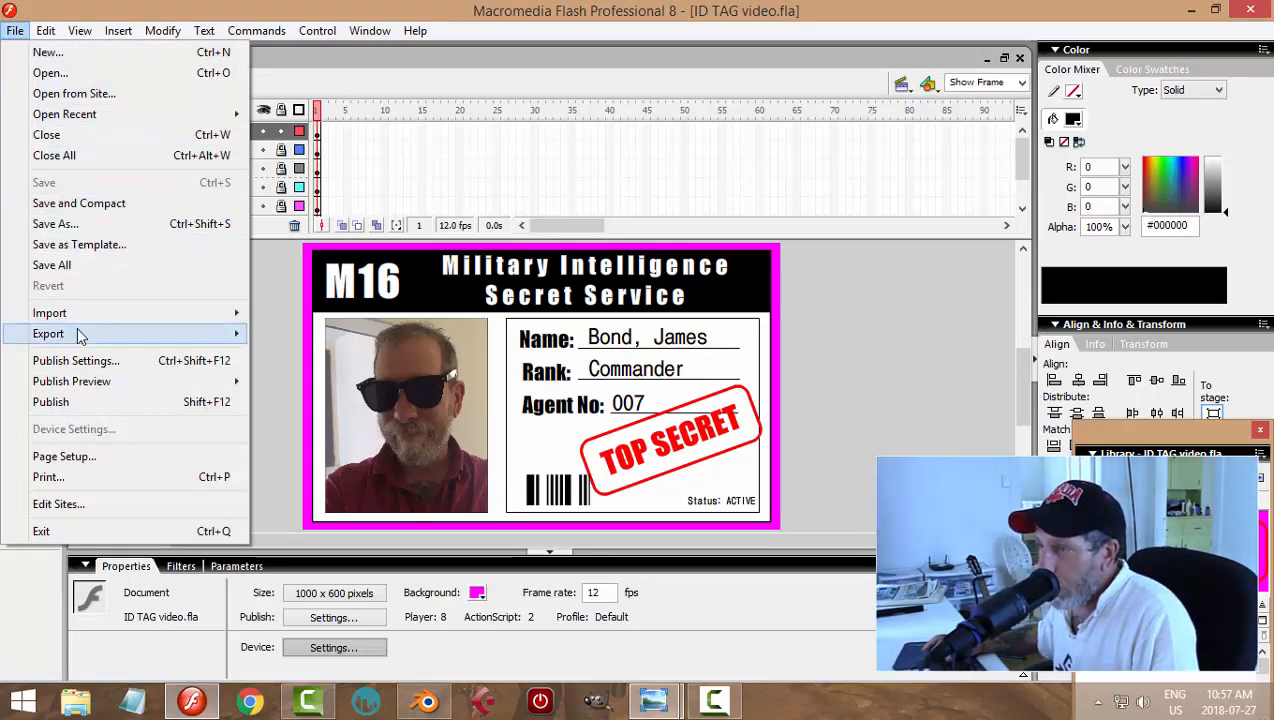
mouse_move(94, 336)
click(270, 335)
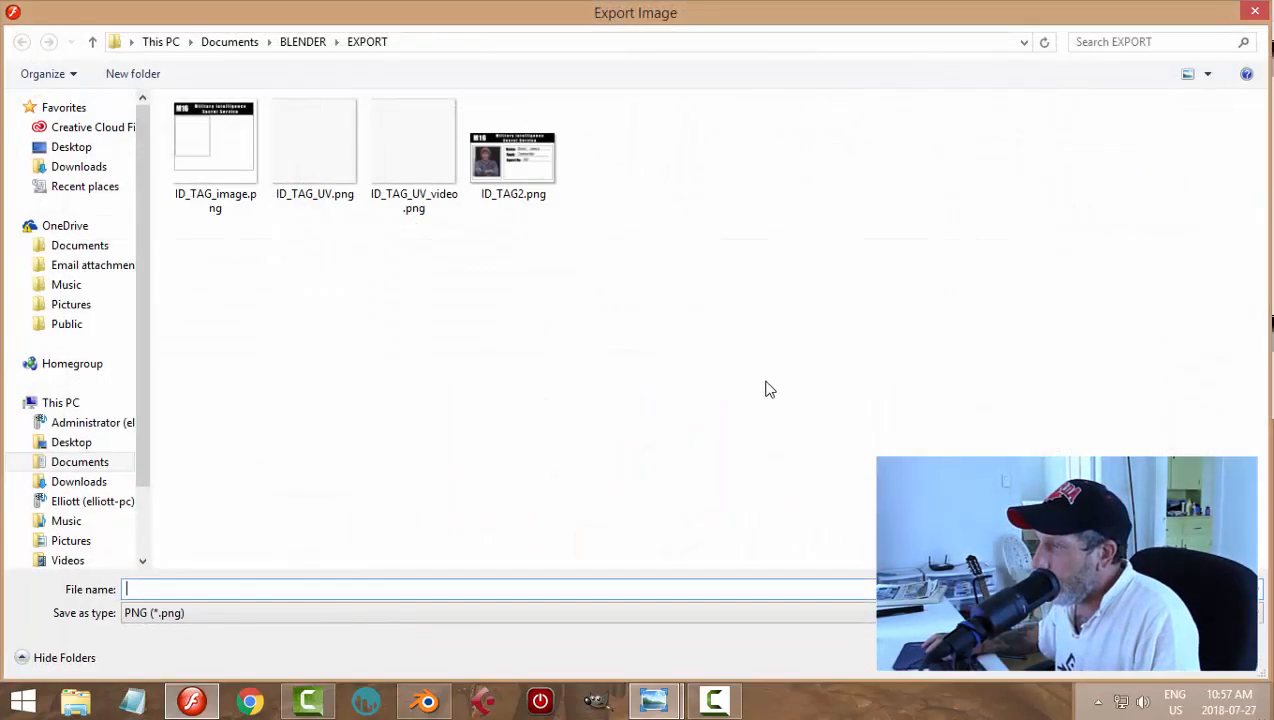
click(510, 160)
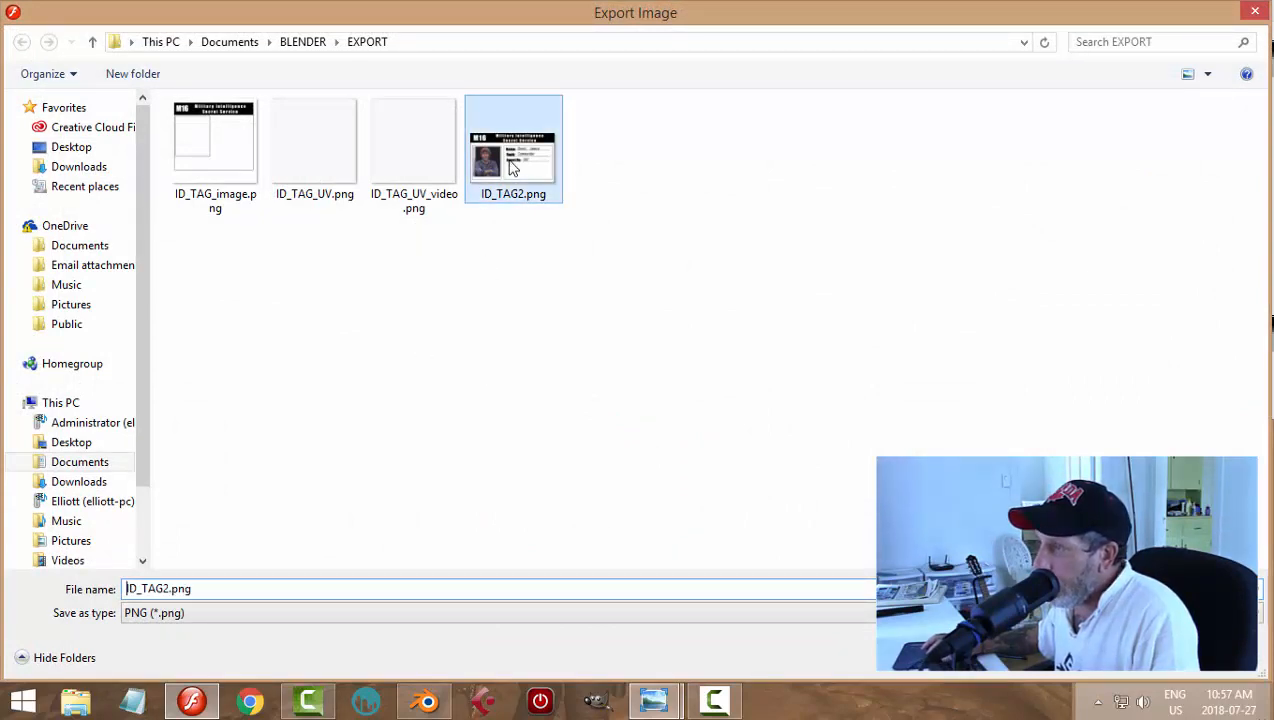
click(172, 588)
click(170, 588)
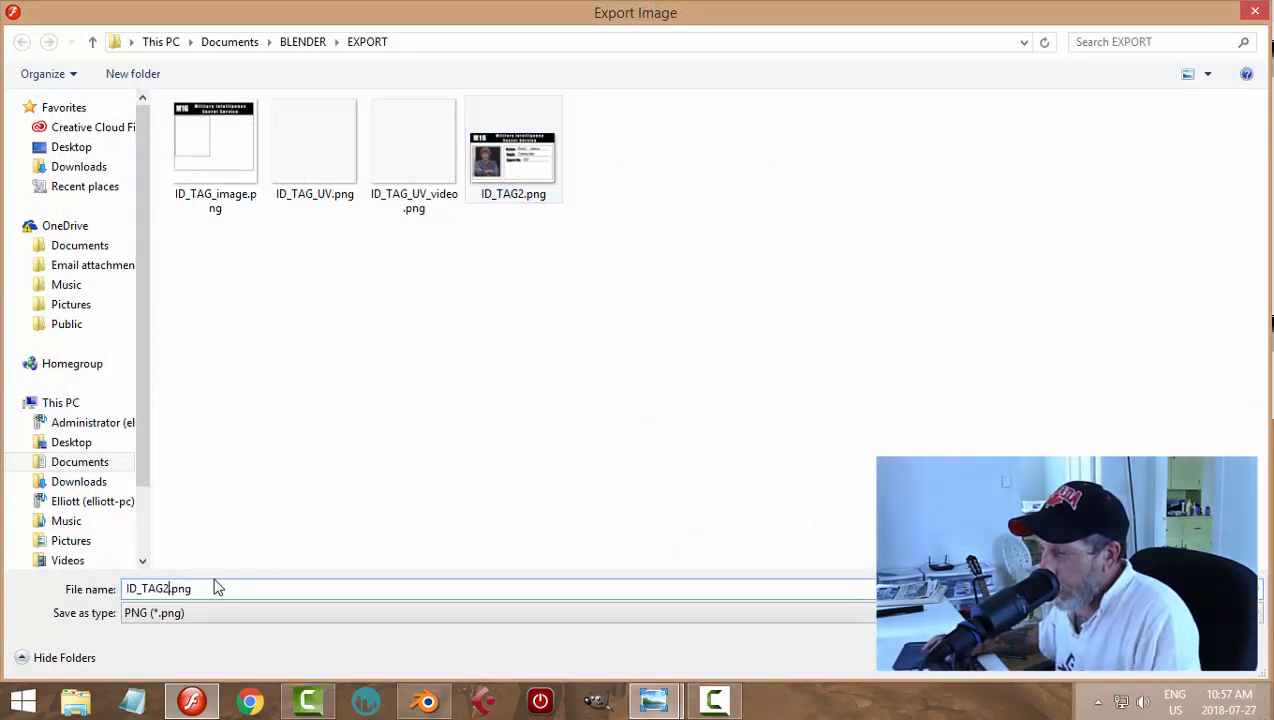
key(BackSpace)
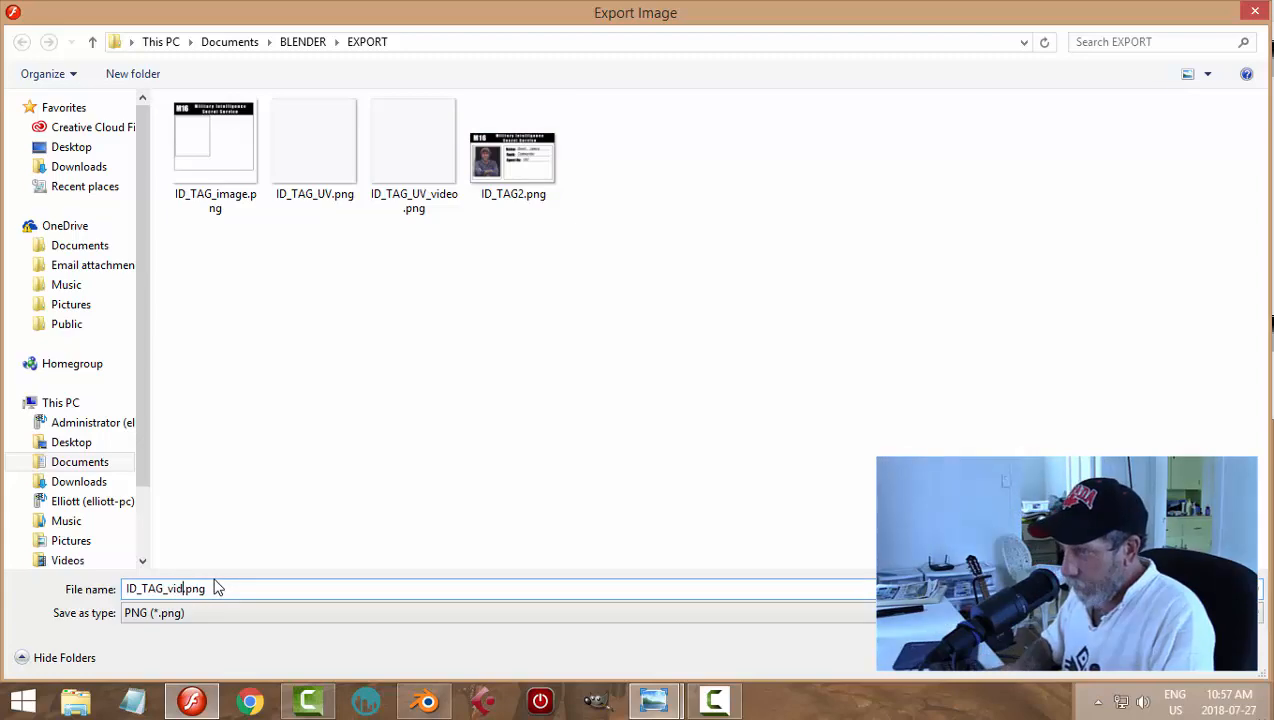
key(Return)
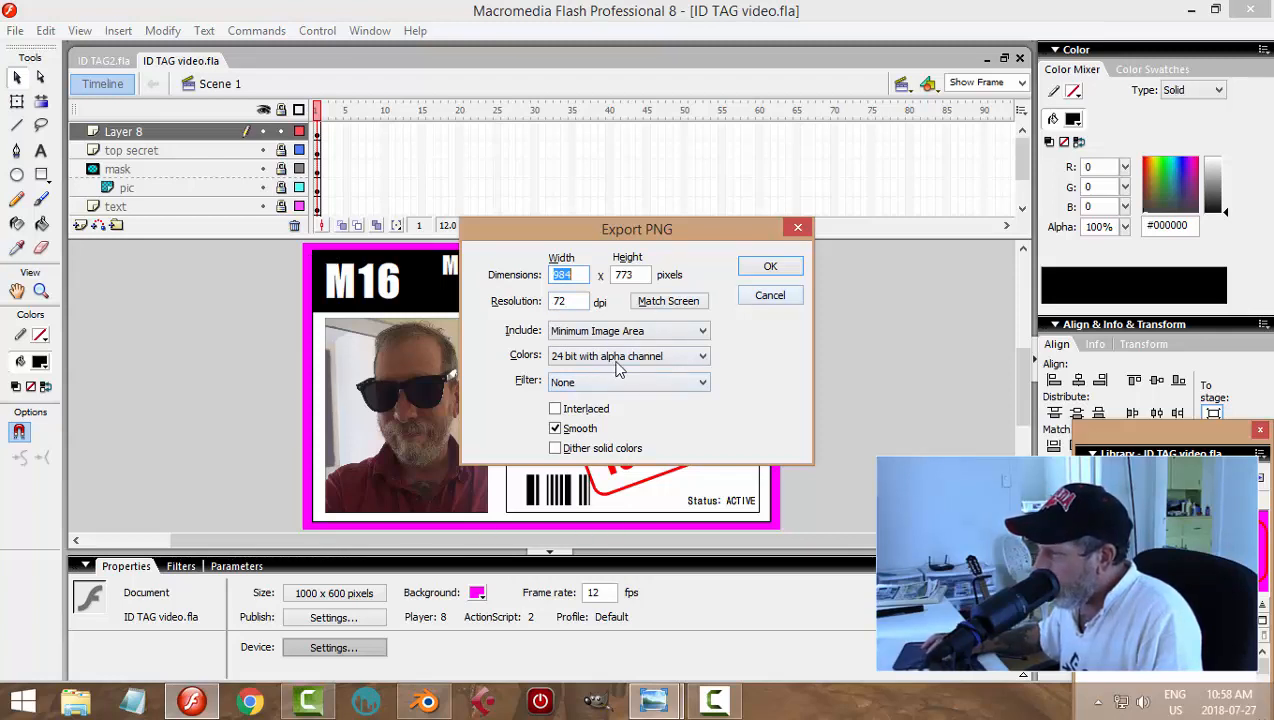
click(778, 266)
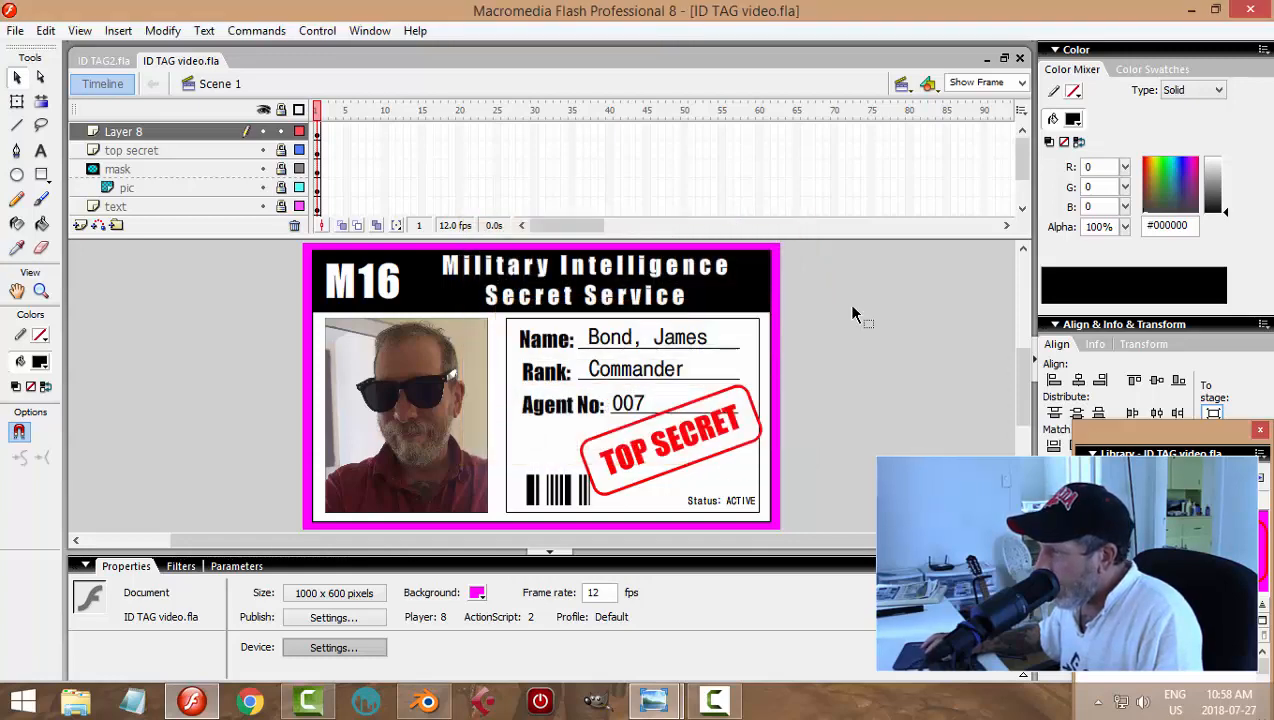
Step: Switch to Blender and open ID_TAG_video.png from the BLENDER\EXPORT folder in the UV/Image Editor
click(426, 701)
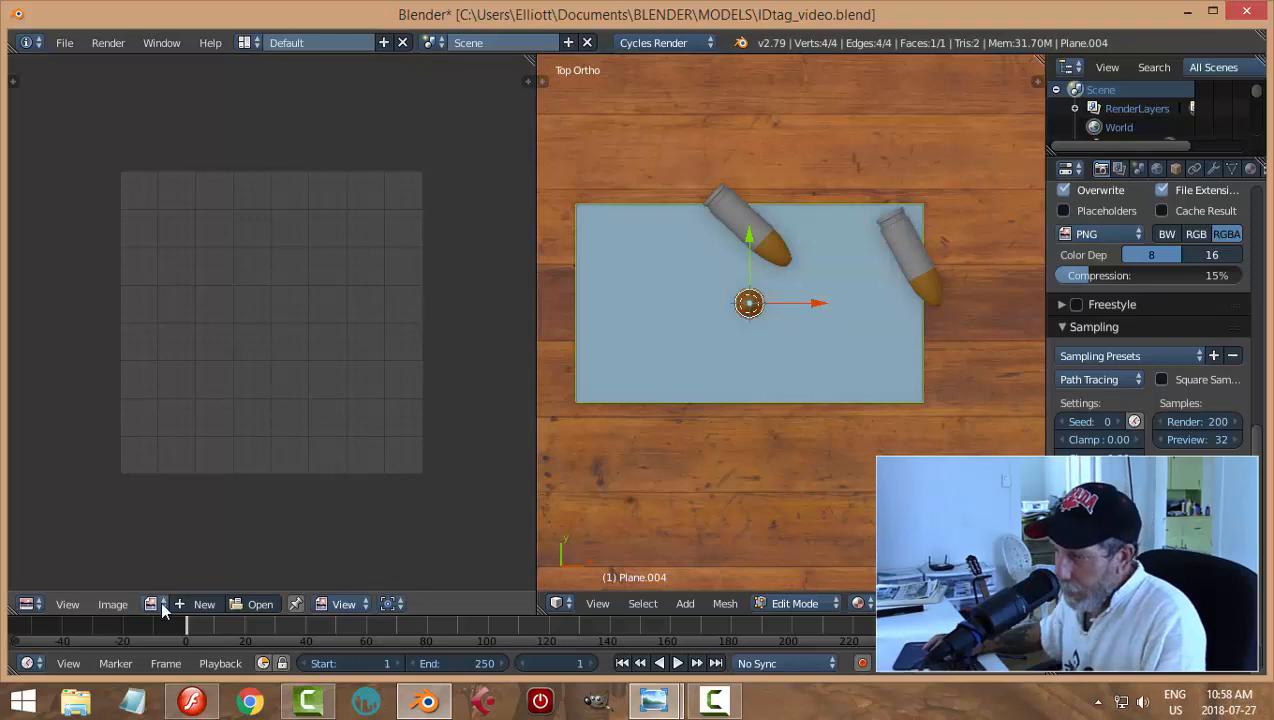
click(259, 603)
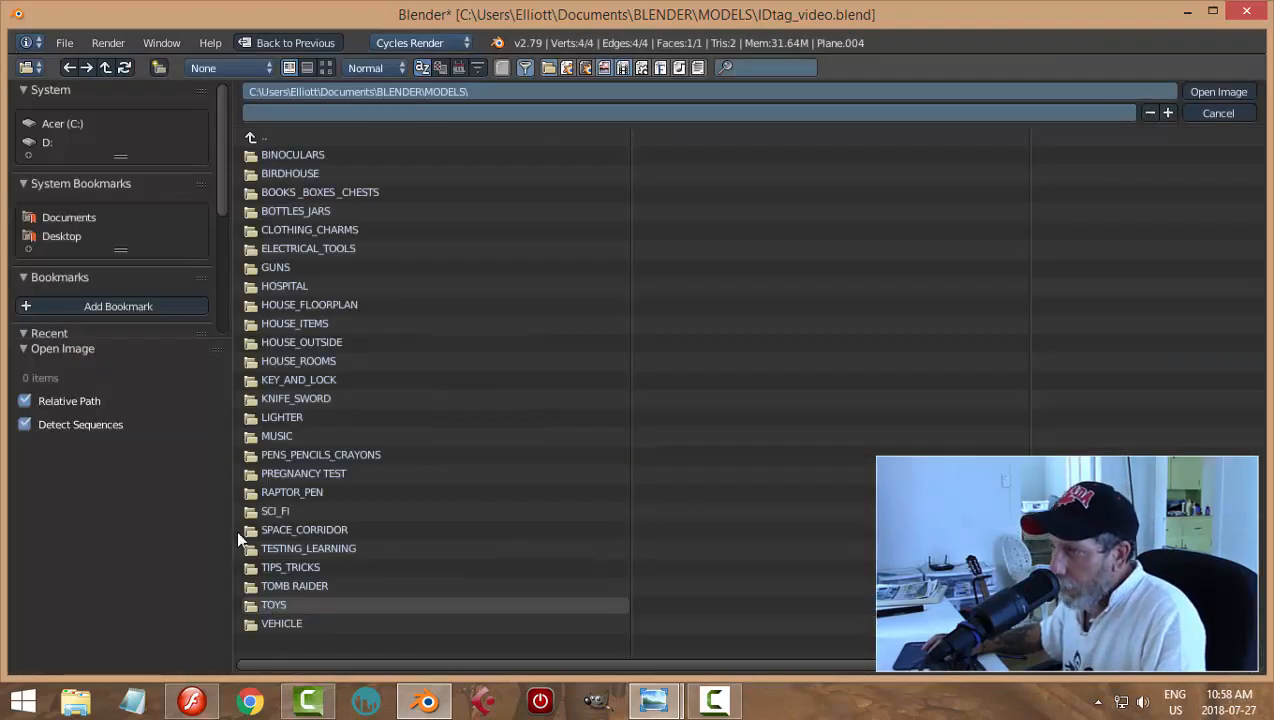
click(72, 218)
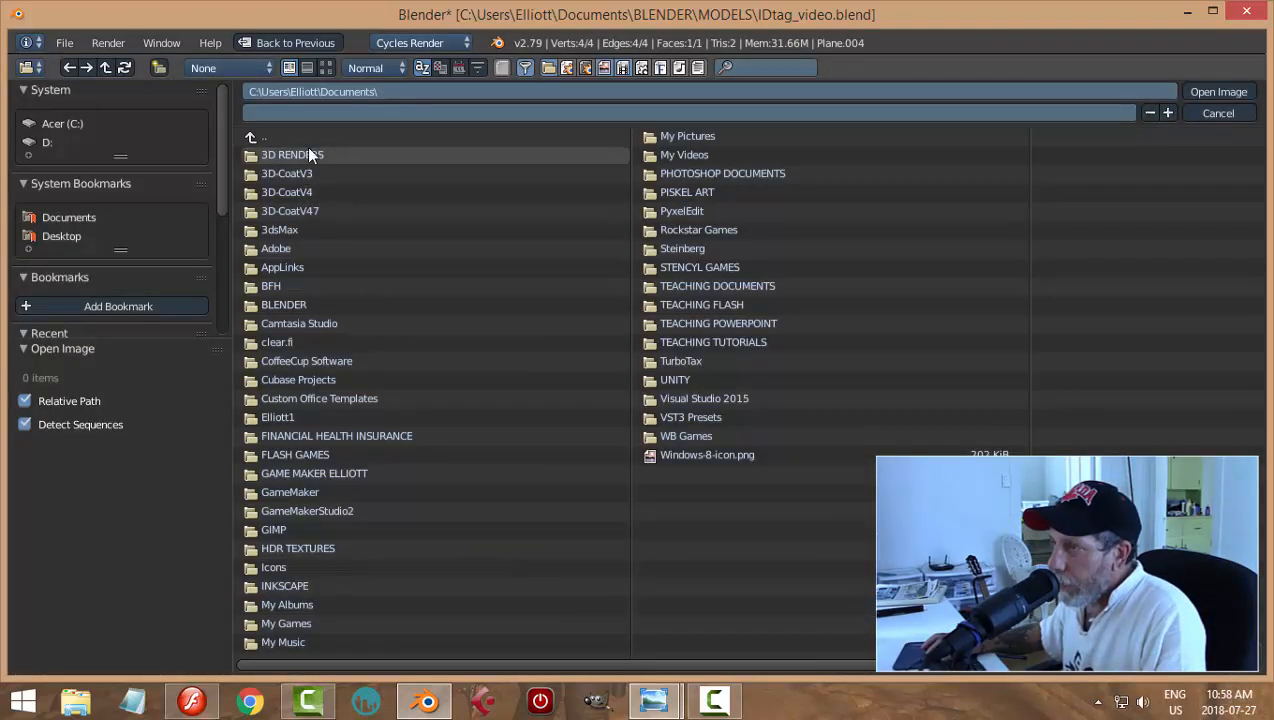
click(307, 154)
click(275, 153)
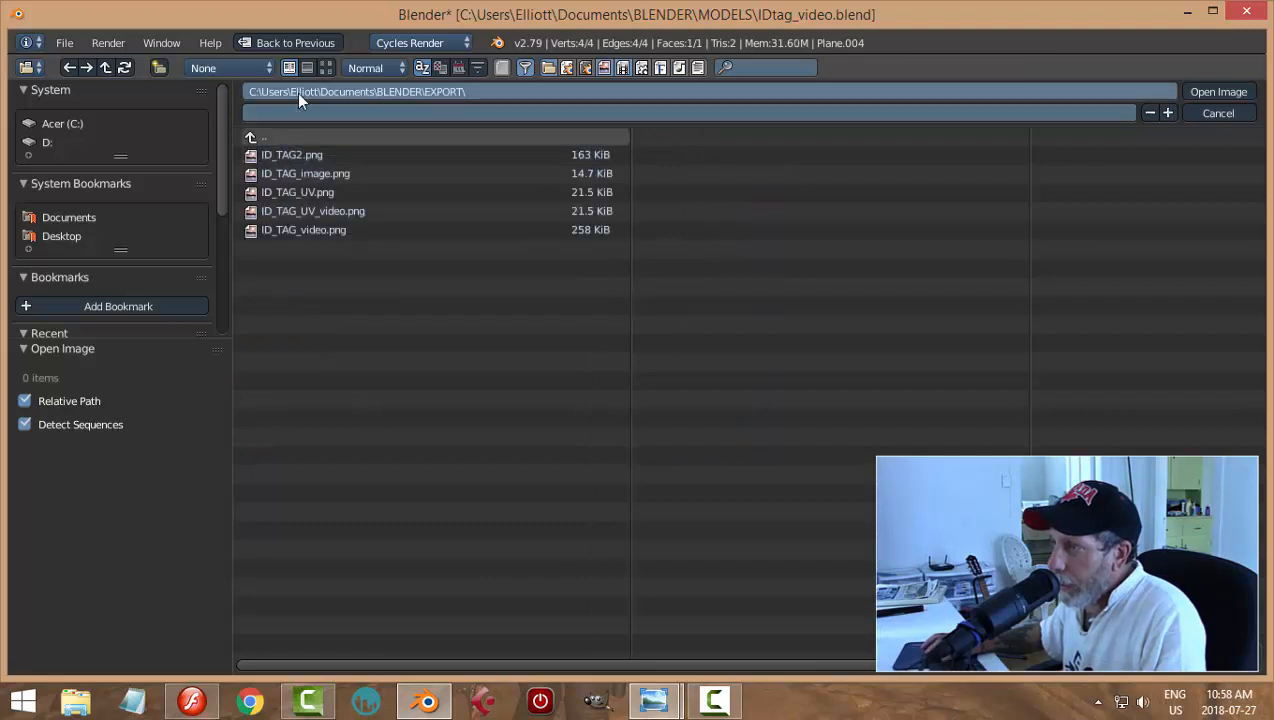
click(316, 230)
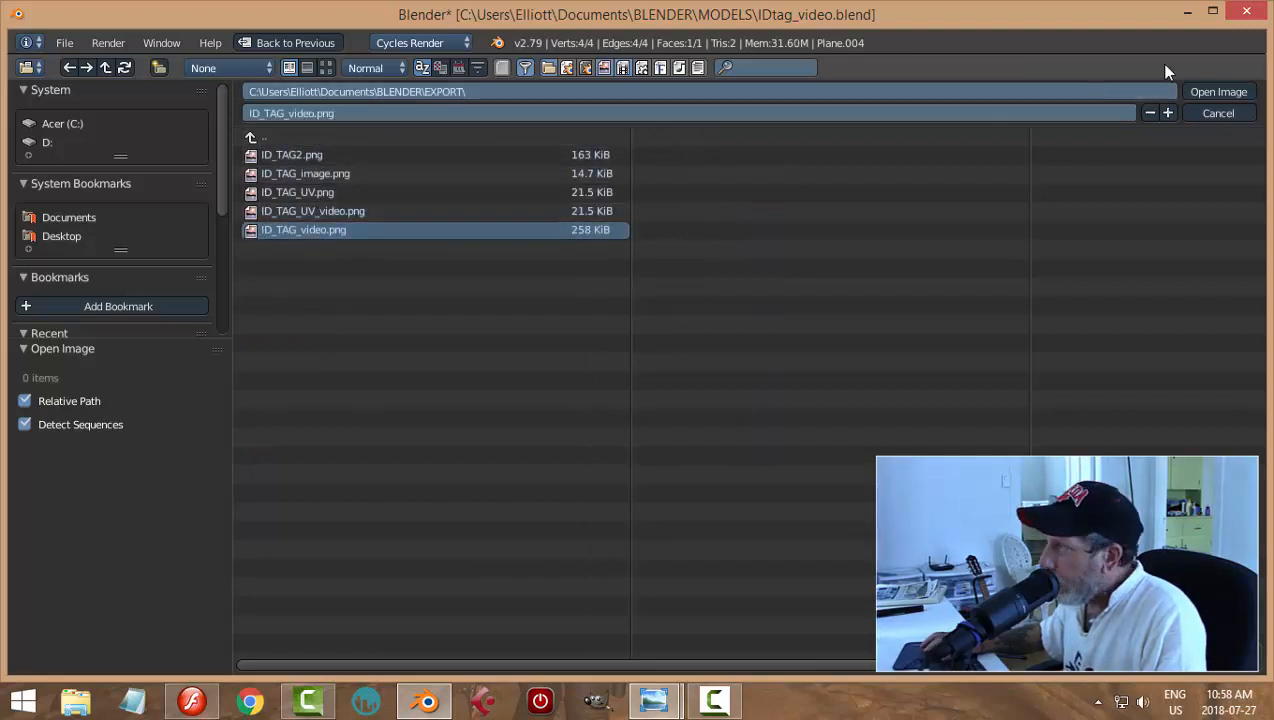
click(1197, 94)
scroll(432, 436, down, 4)
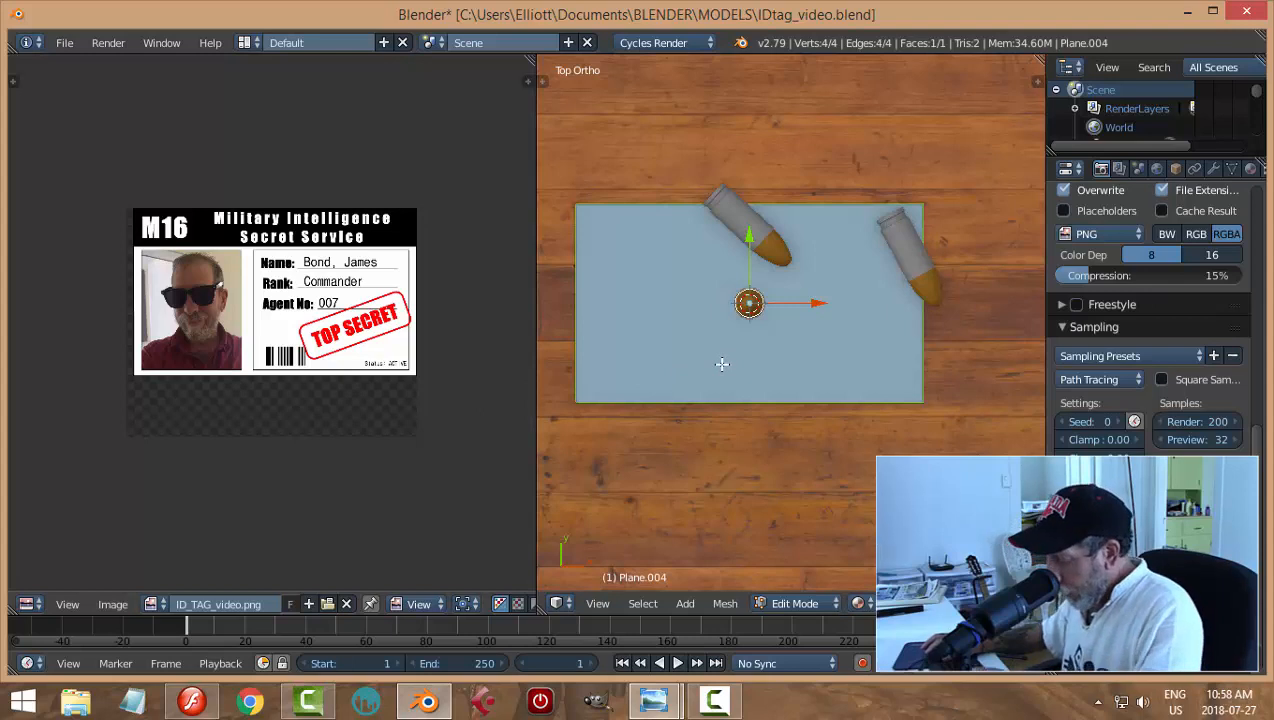
Step: Unwrap the card plane with Project From View and scale its UVs up about 1.2 times over the tag image
key(u)
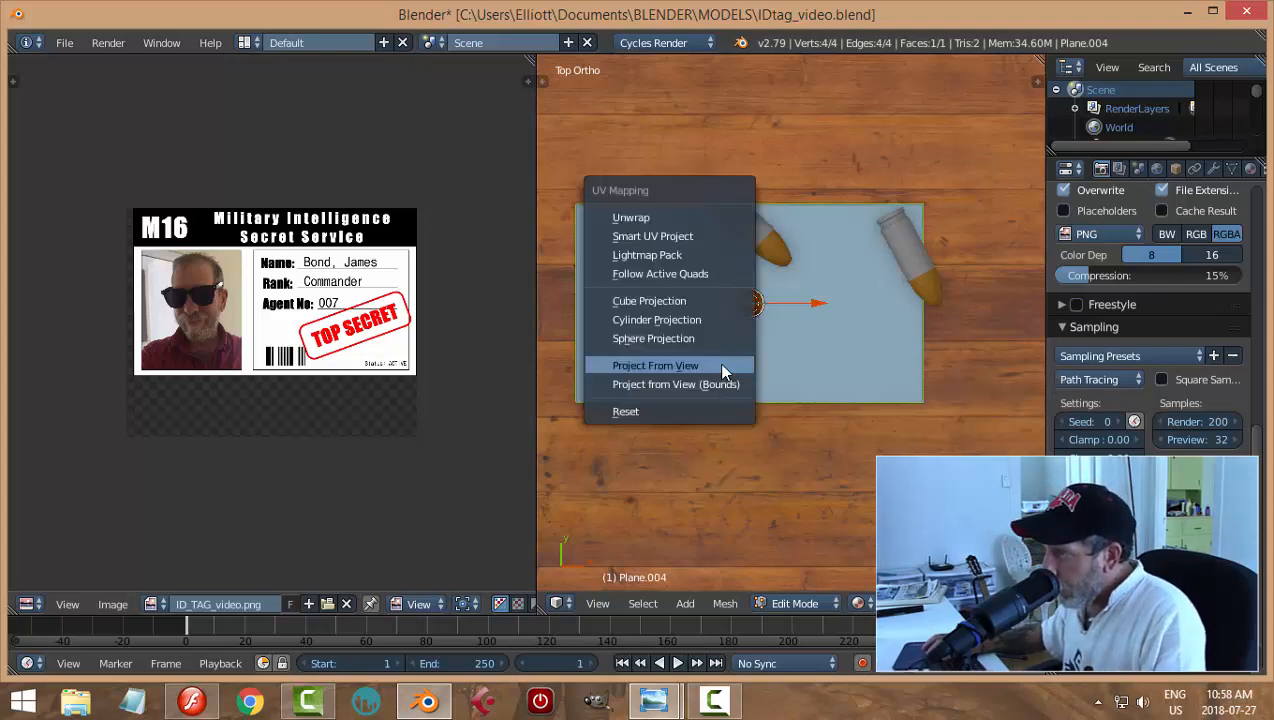
click(721, 365)
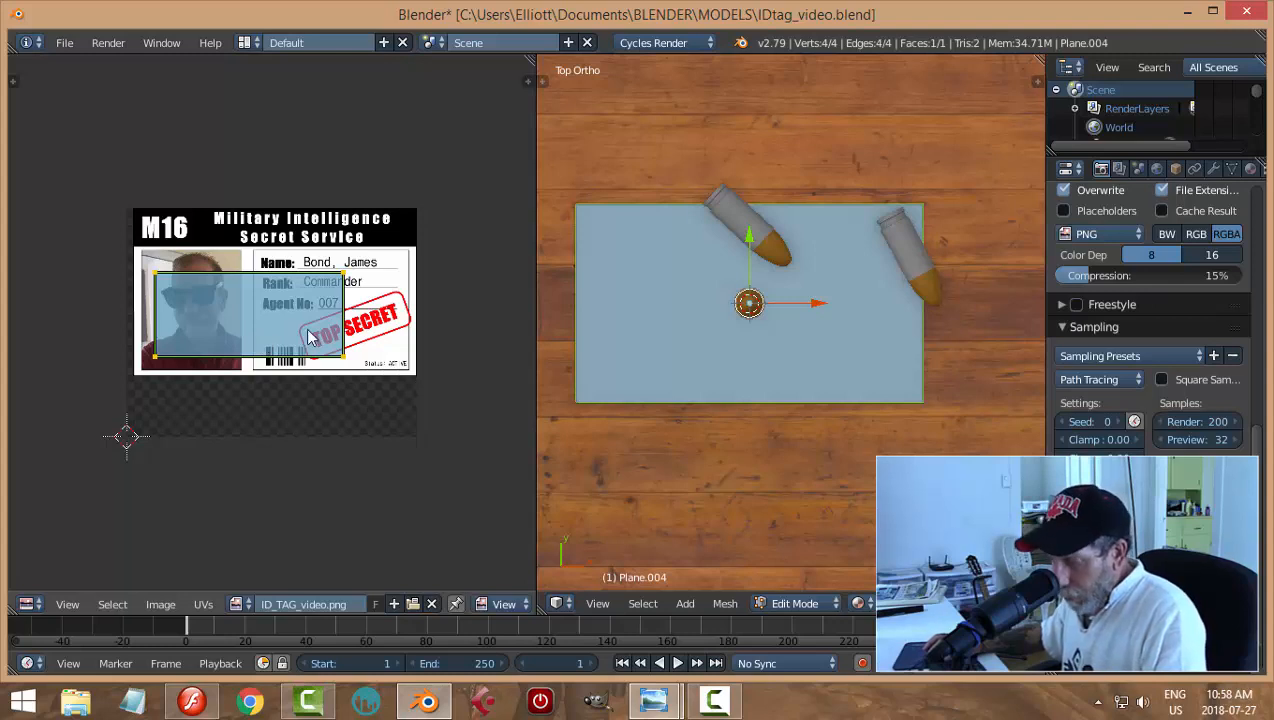
key(s)
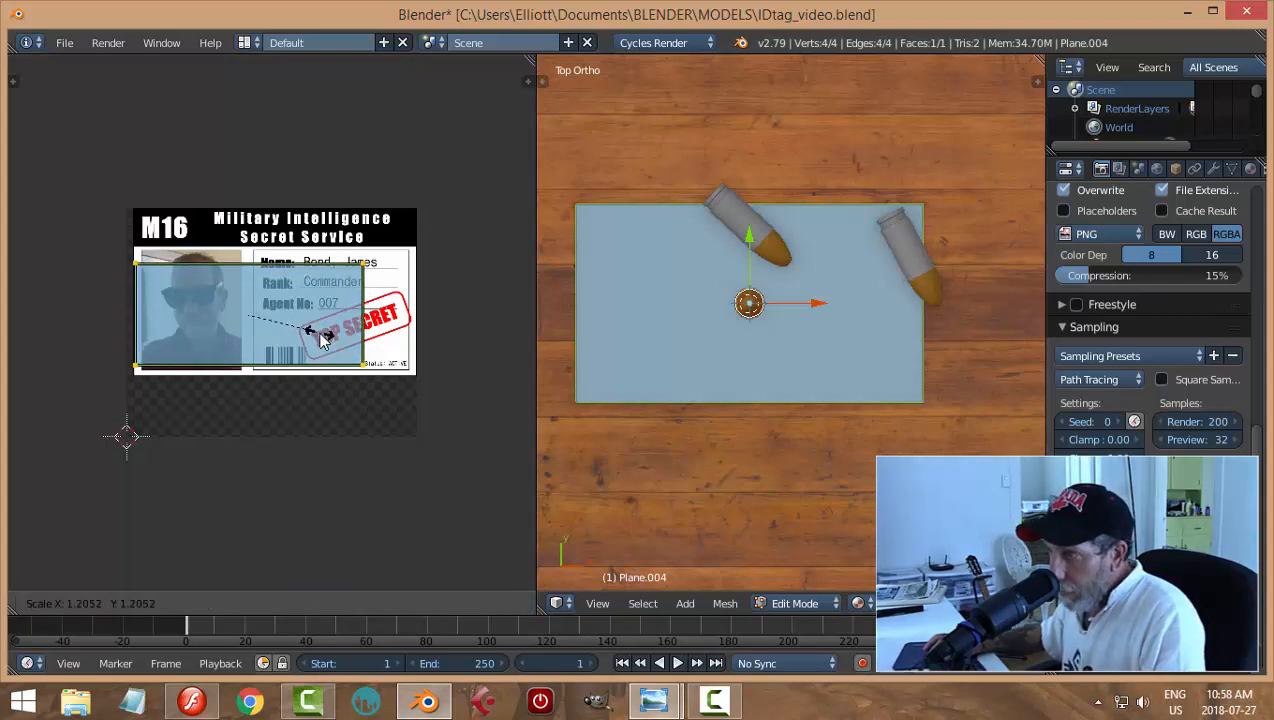
click(321, 342)
Step: Move the right-hand UV vertices along X to the right edge of the ID tag image
key(a)
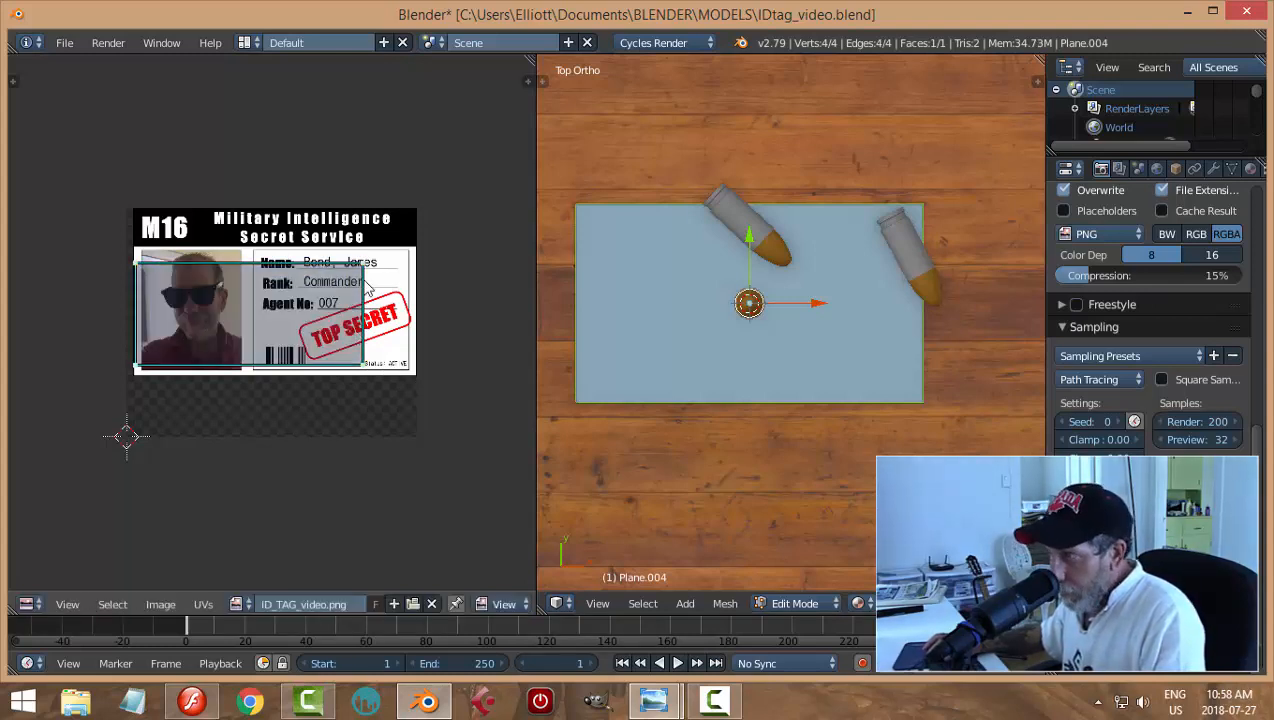
scroll(485, 400, up, 3)
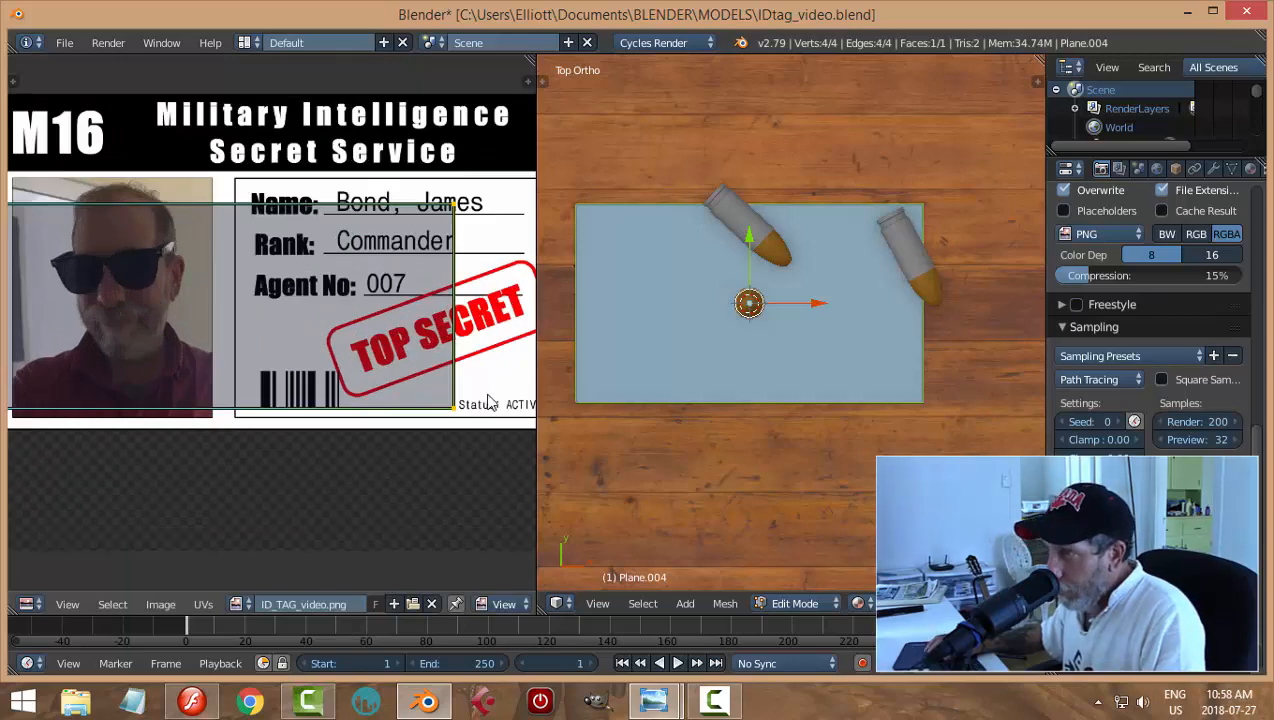
scroll(487, 402, down, 2)
key(g)
key(x)
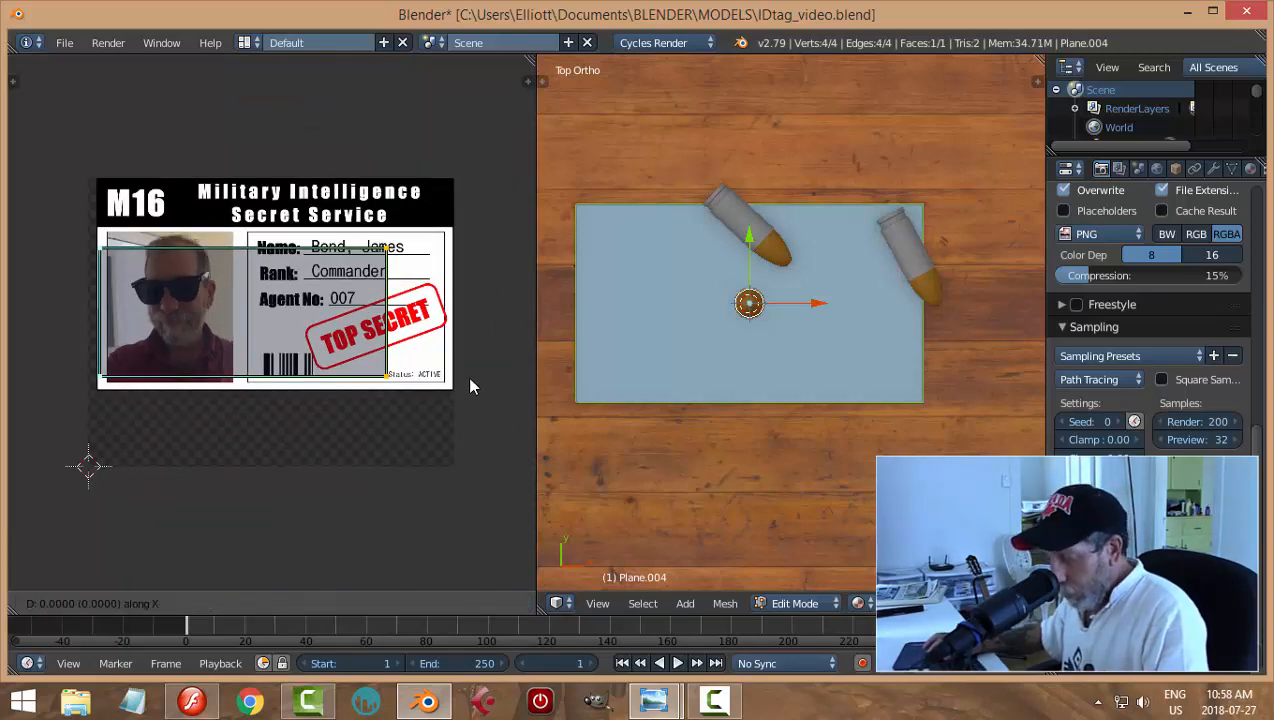
click(531, 401)
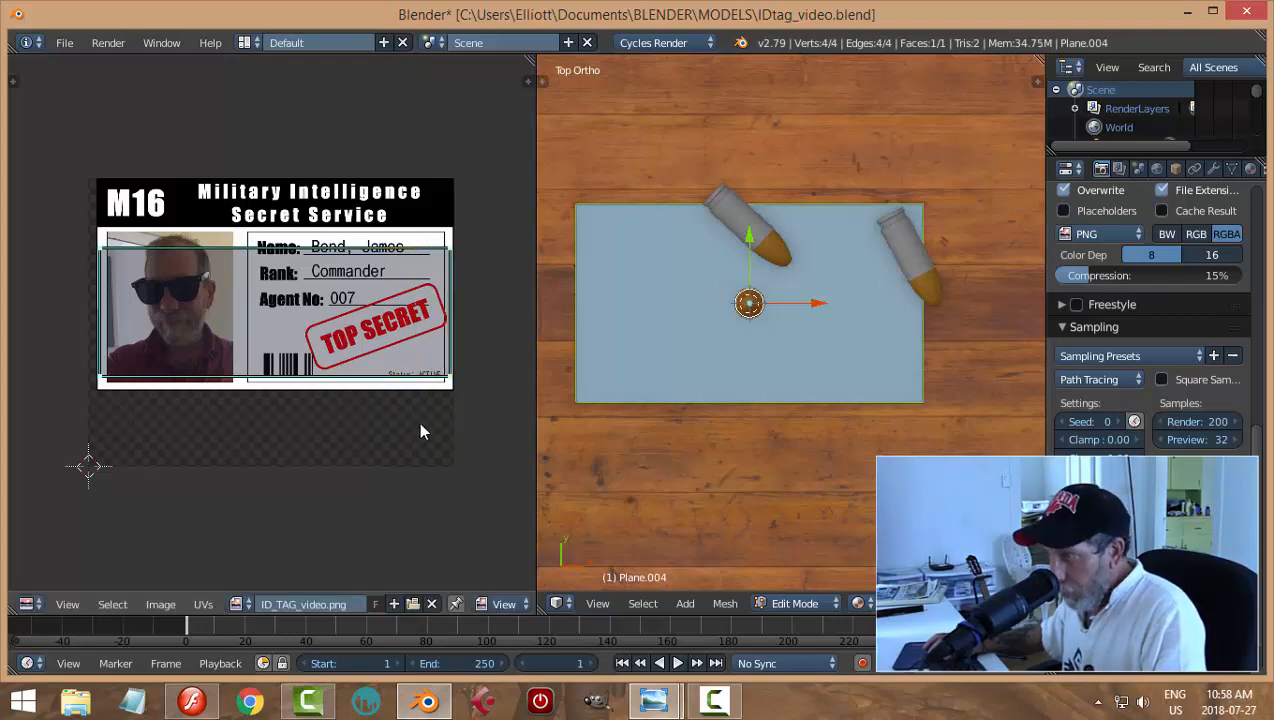
Step: Move the lower UV vertices down along Y to the bottom edge of the ID tag image
drag(67, 336, 469, 435)
key(g)
key(y)
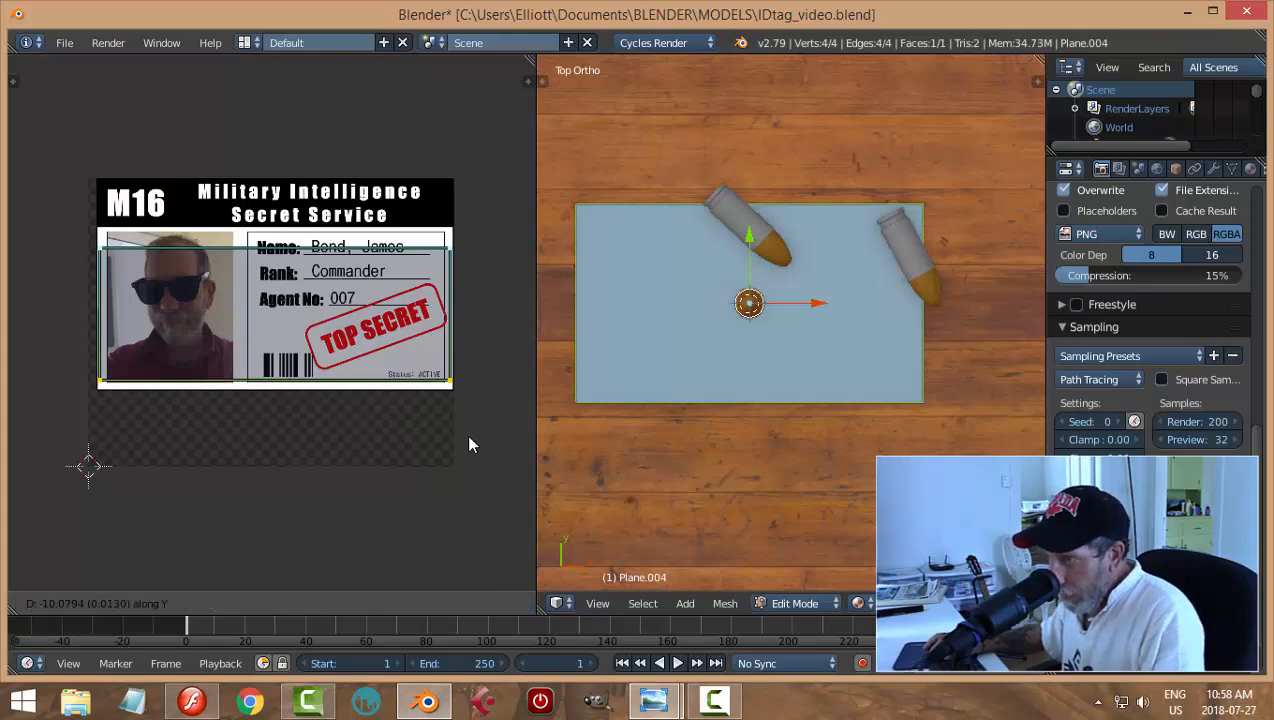
scroll(412, 442, up, 2)
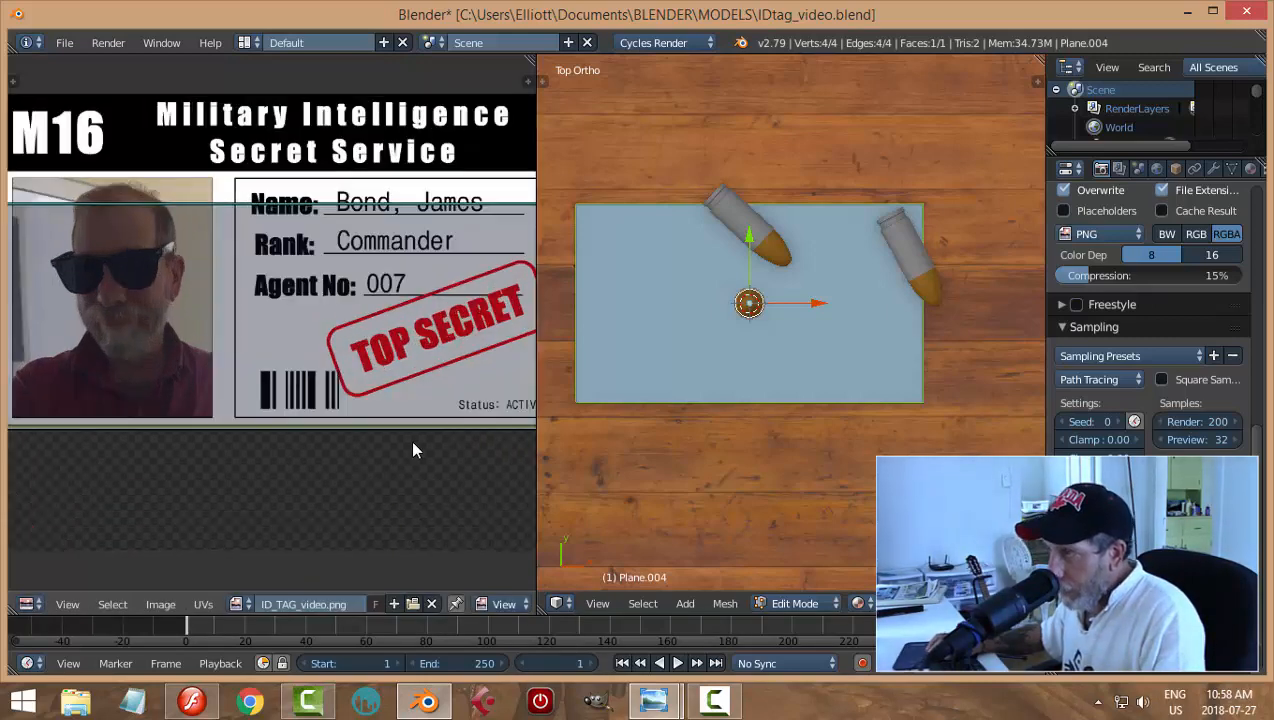
scroll(412, 442, down, 2)
middle_drag(231, 334, 257, 366)
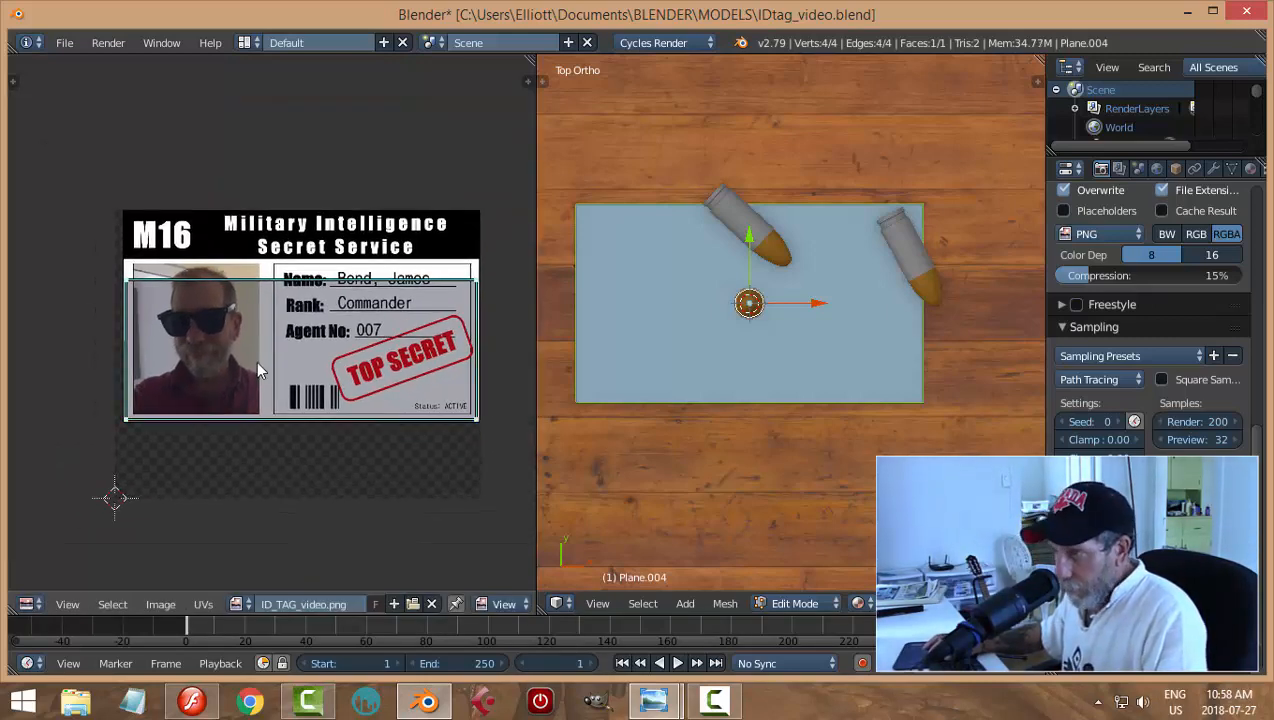
Step: Move the upper UV vertices up along Y to the top edge of the ID tag's black header
key(b)
drag(71, 231, 505, 336)
key(g)
key(y)
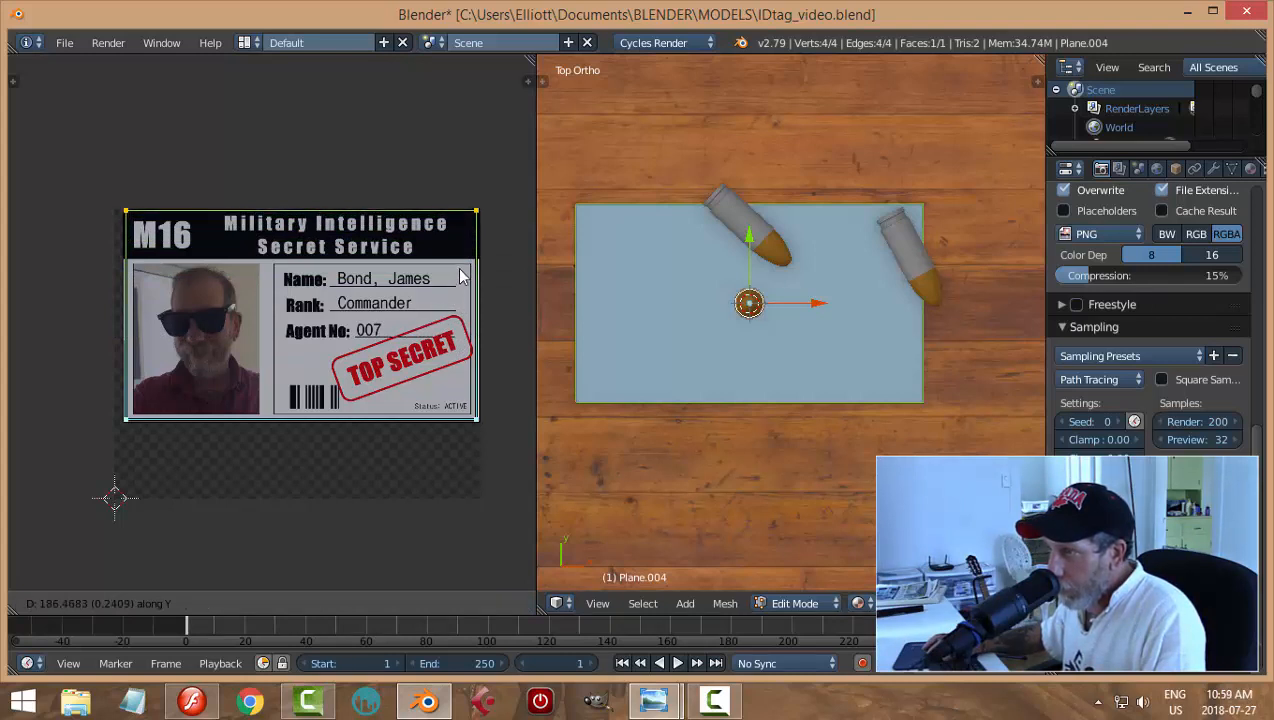
click(461, 277)
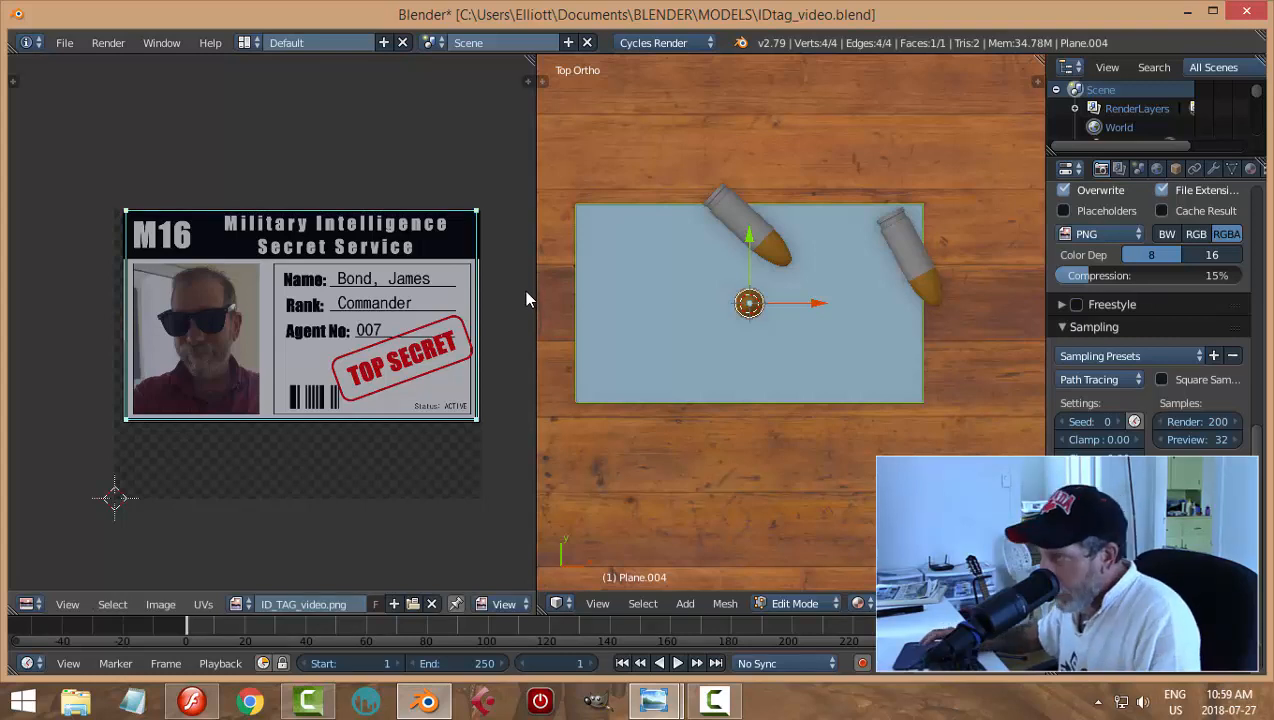
Step: Change the UV/Image Editor area to the Node Editor and return the card plane to Object Mode
click(28, 604)
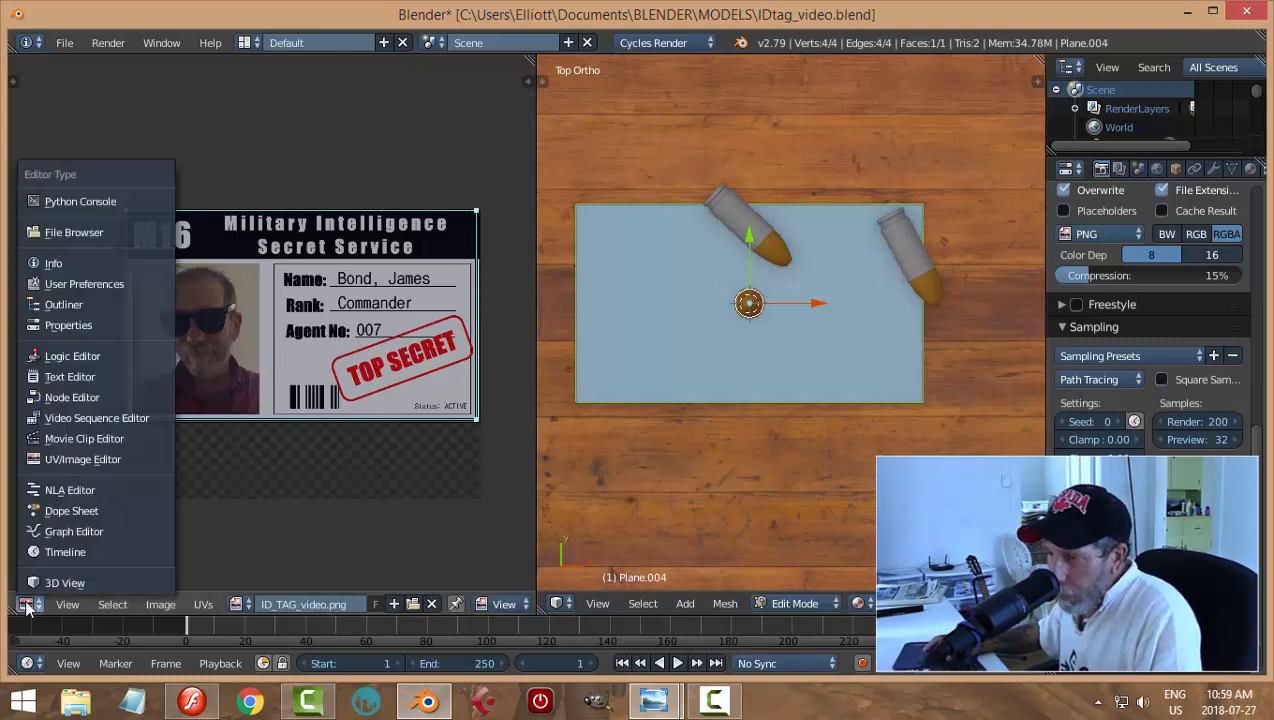
click(84, 397)
key(ctrl+Tab)
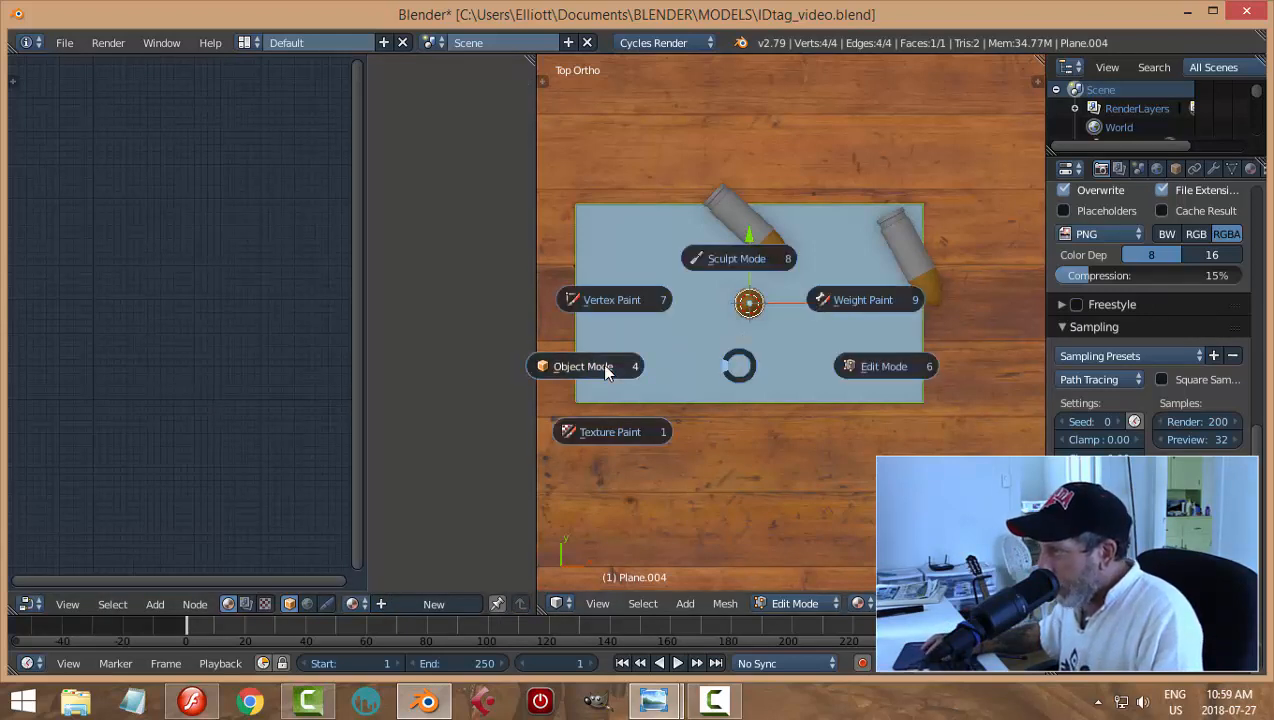
click(604, 368)
Step: Create a new material for the card plane
key(n)
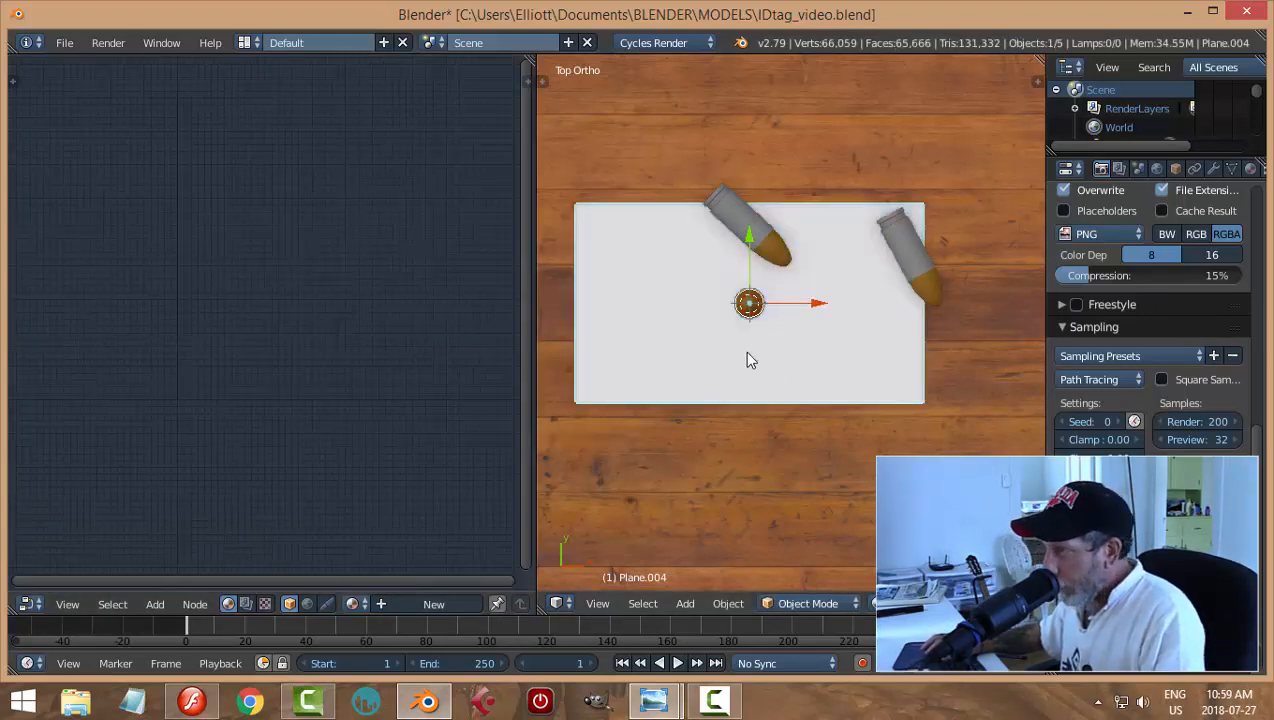
scroll(752, 358, down, 4)
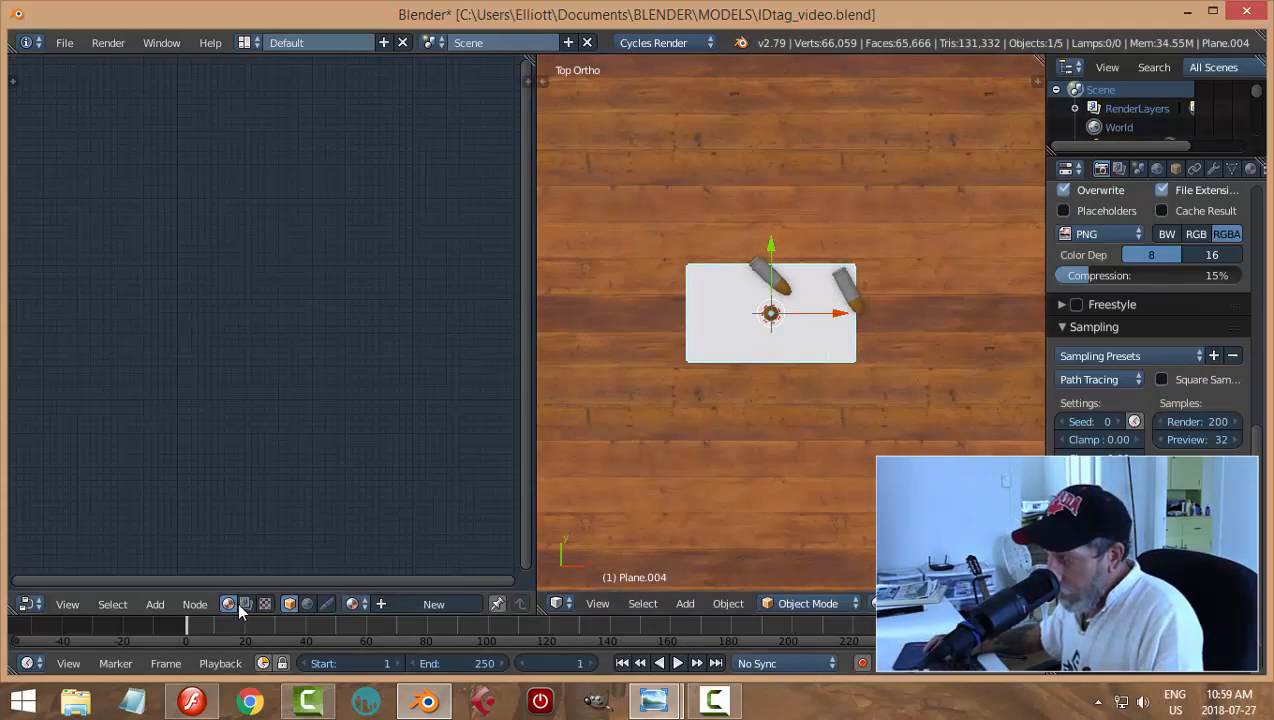
click(388, 604)
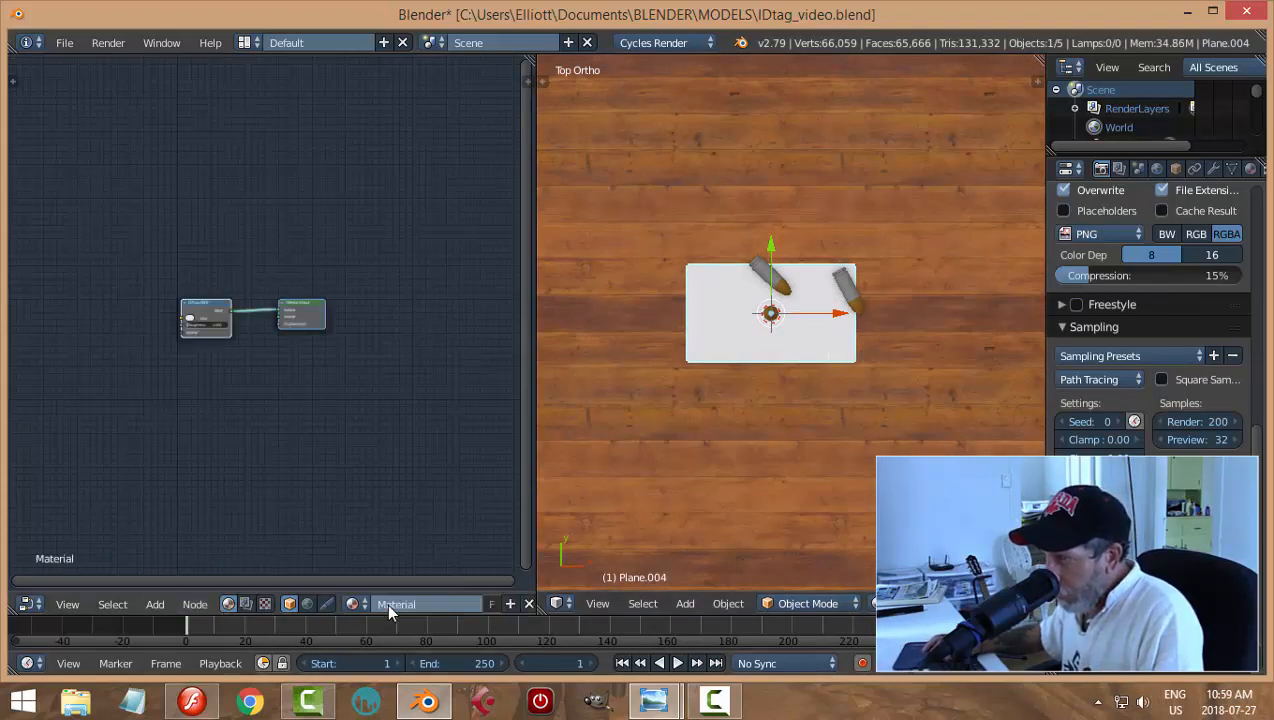
Step: Add an Image Texture node to the card material, placed to the left of the Diffuse BSDF node
scroll(381, 424, up, 2)
middle_drag(341, 421, 395, 427)
scroll(359, 440, up, 1)
key(shift+a)
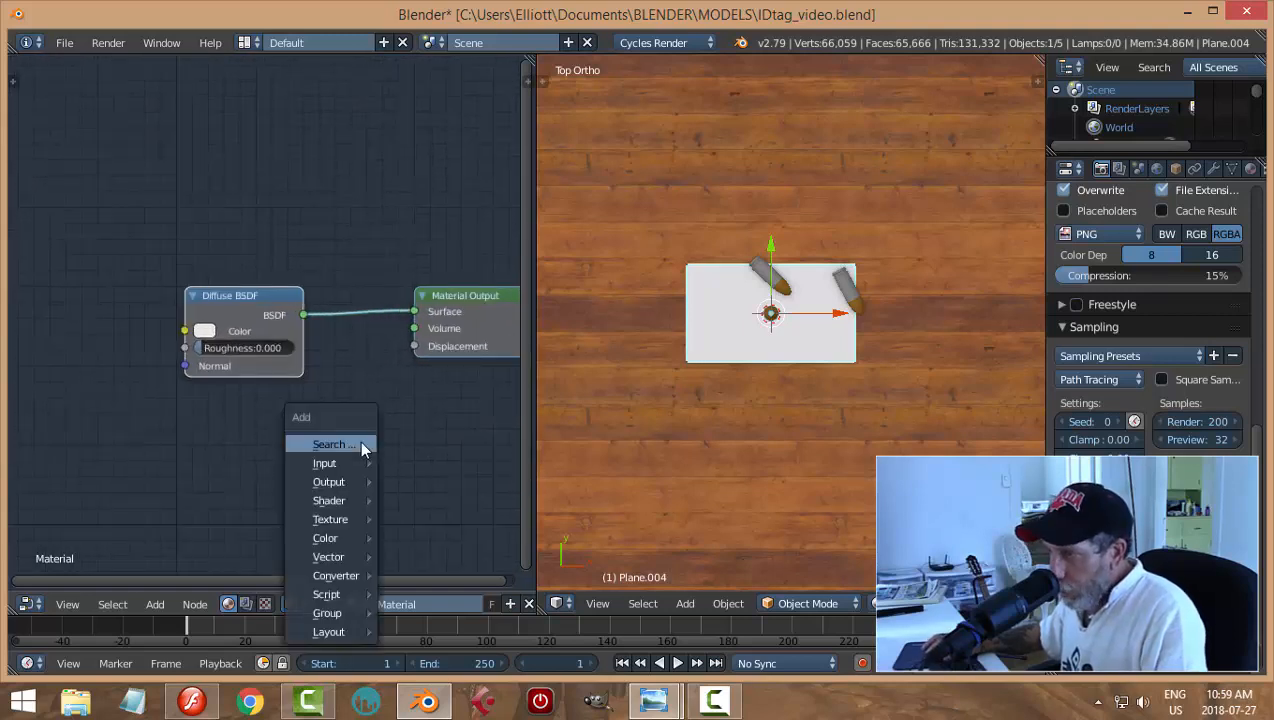
mouse_move(341, 517)
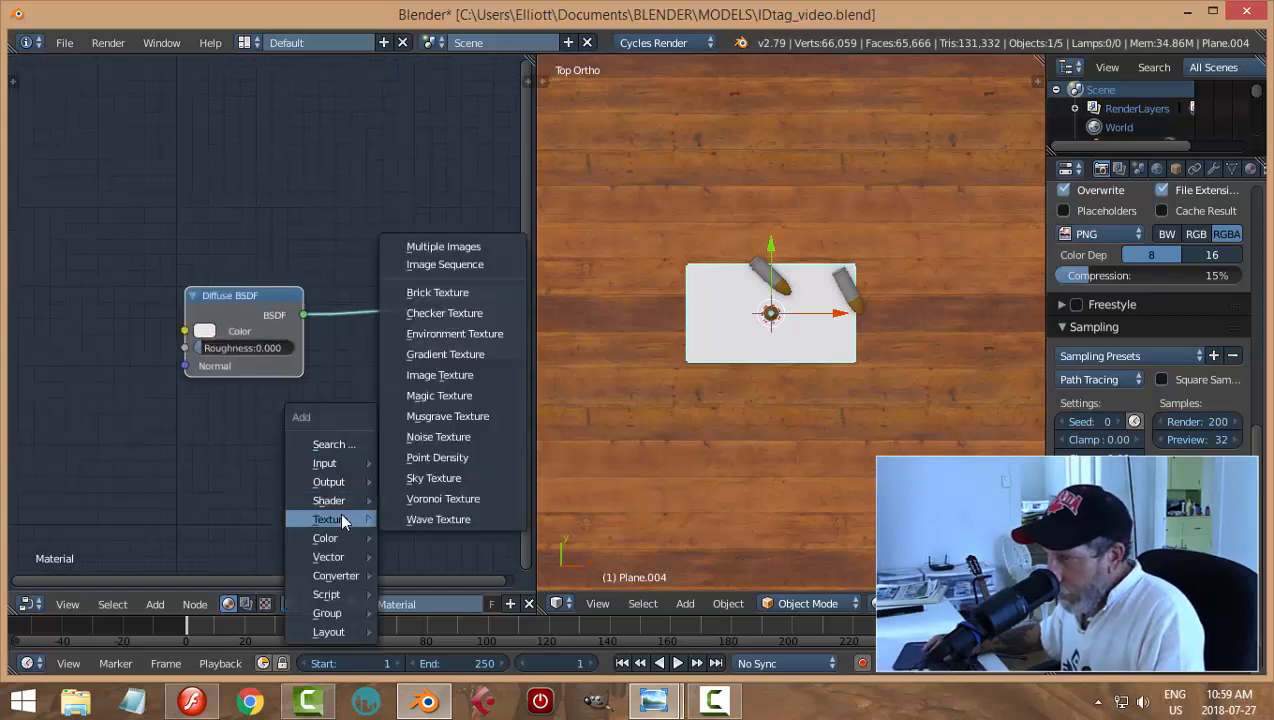
click(426, 377)
click(46, 258)
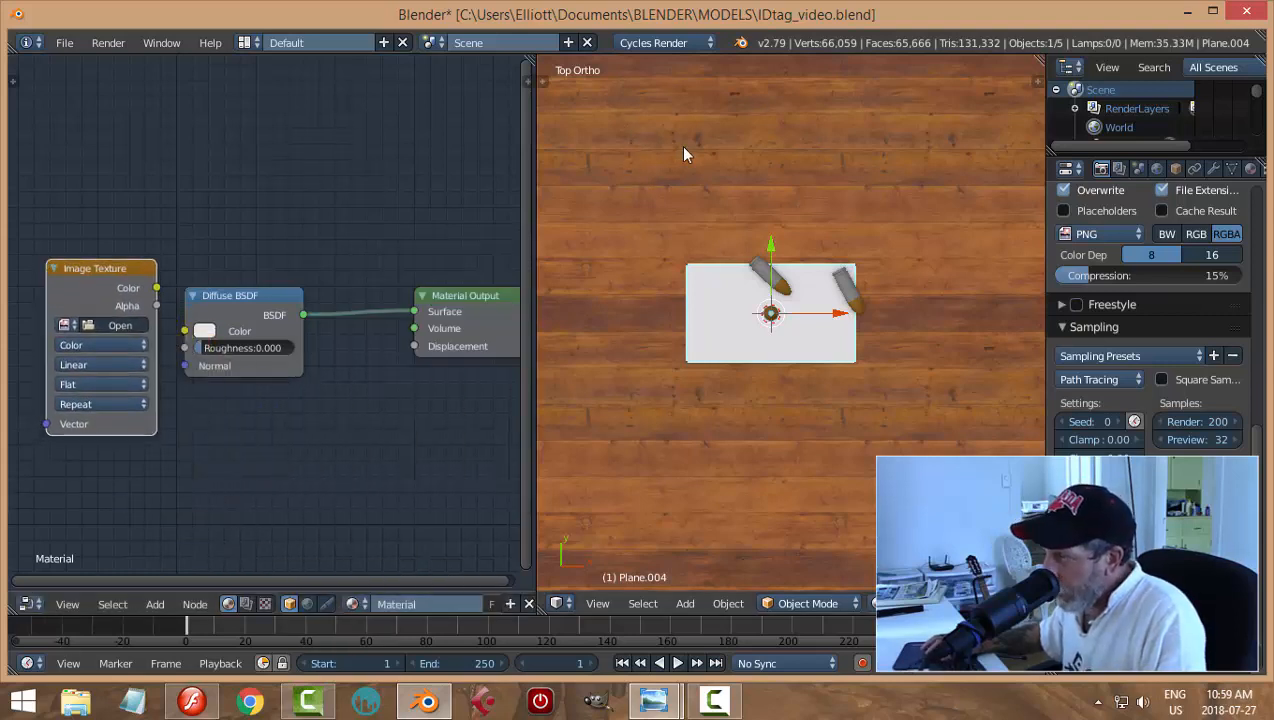
Step: Connect the Image Texture node's Color output to the Diffuse BSDF's Color input, and shift the texture node slightly further from the shader
drag(158, 290, 185, 331)
drag(106, 265, 92, 261)
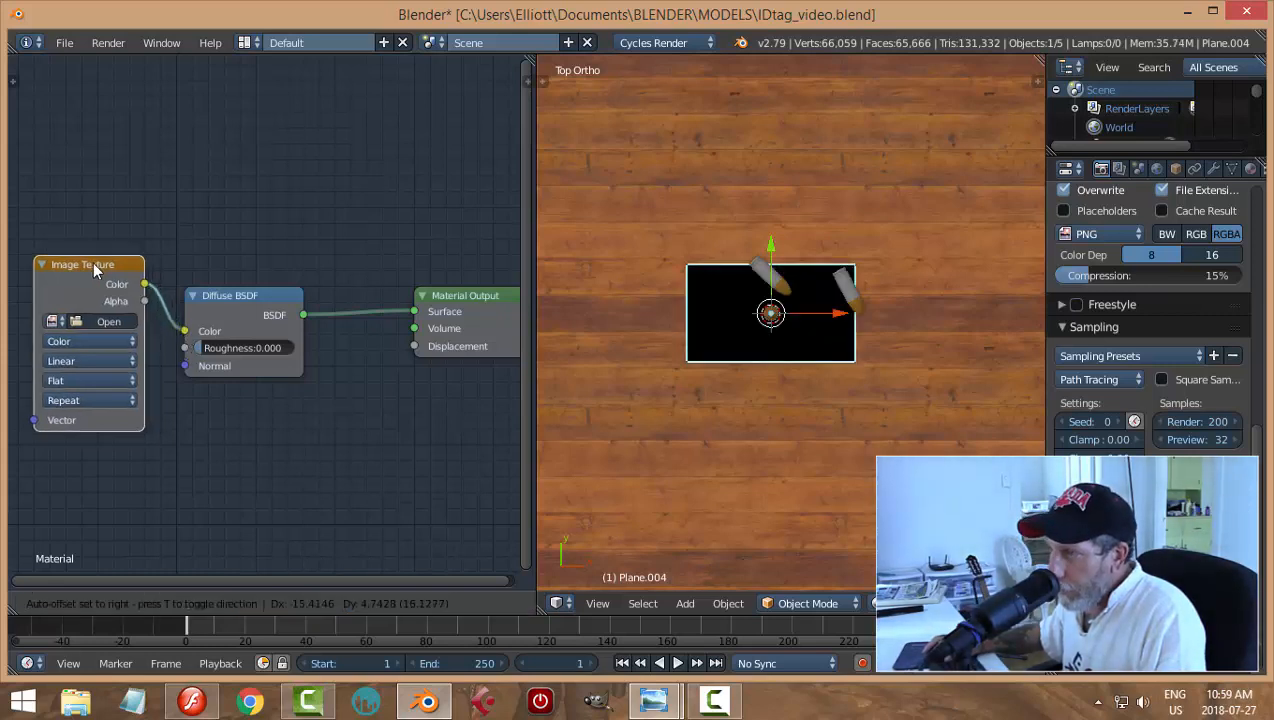
middle_drag(316, 430, 424, 445)
scroll(400, 437, up, 1)
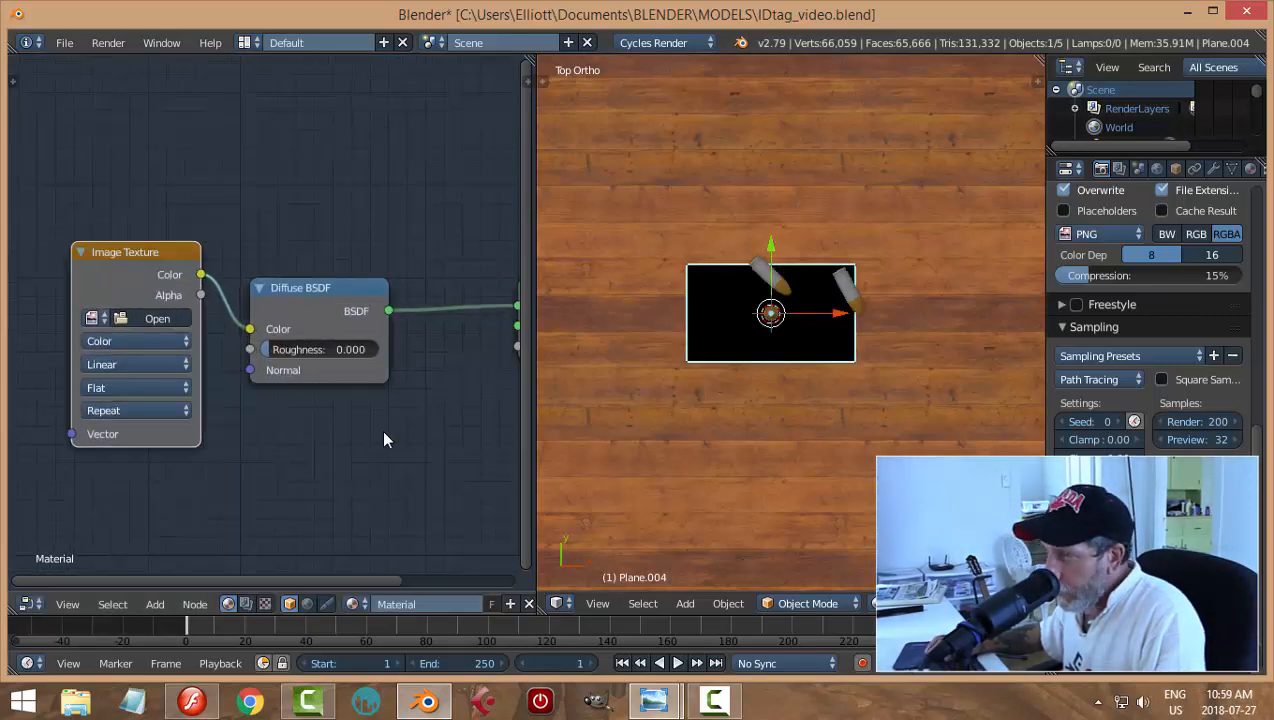
click(161, 317)
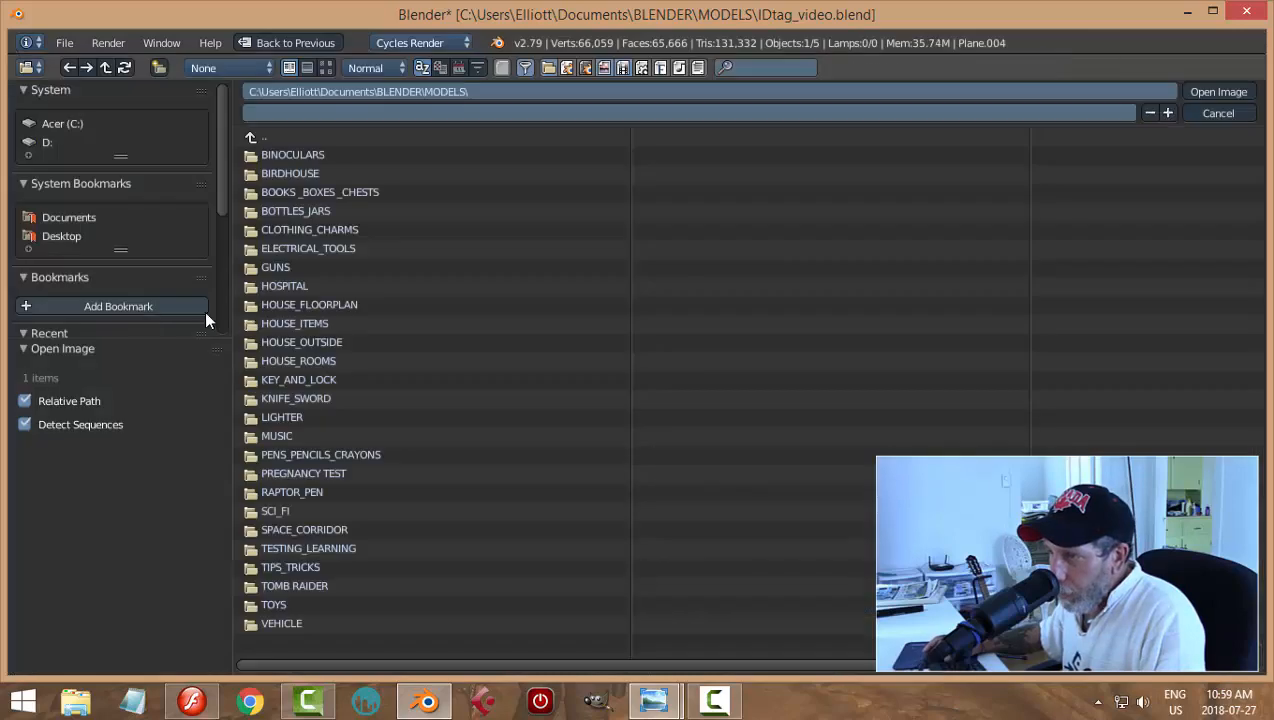
click(253, 135)
click(269, 155)
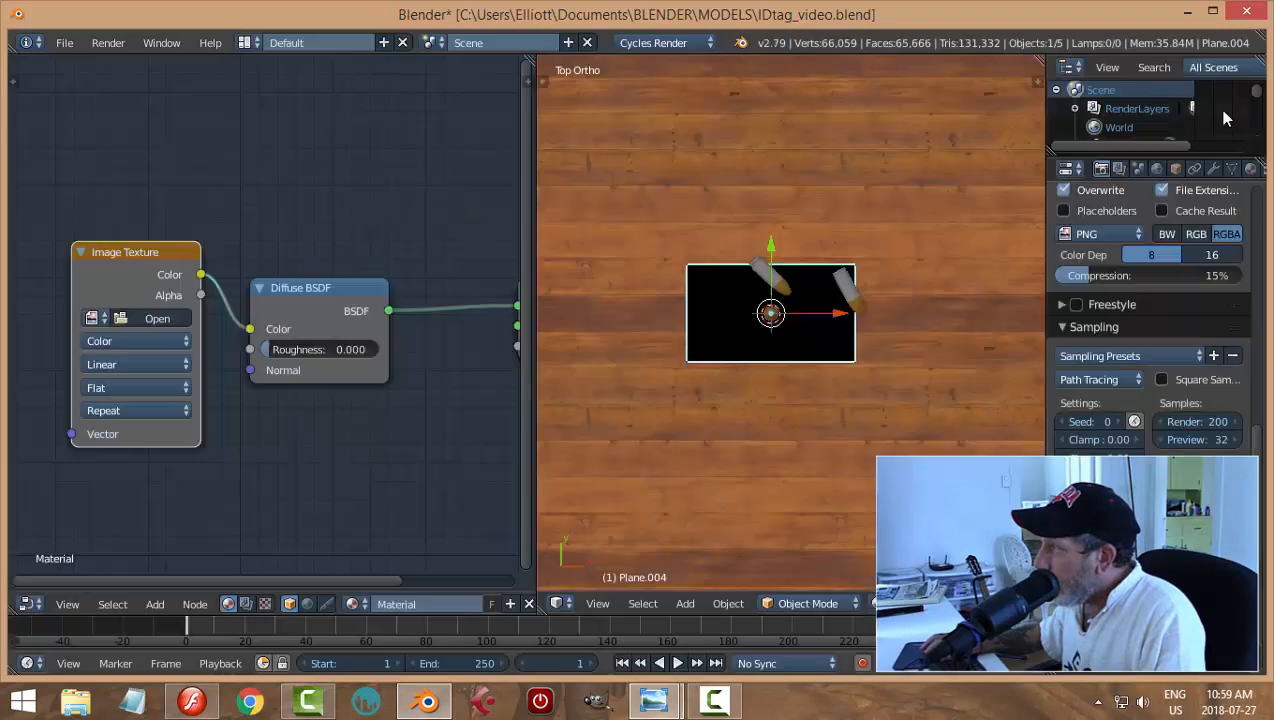
click(1218, 113)
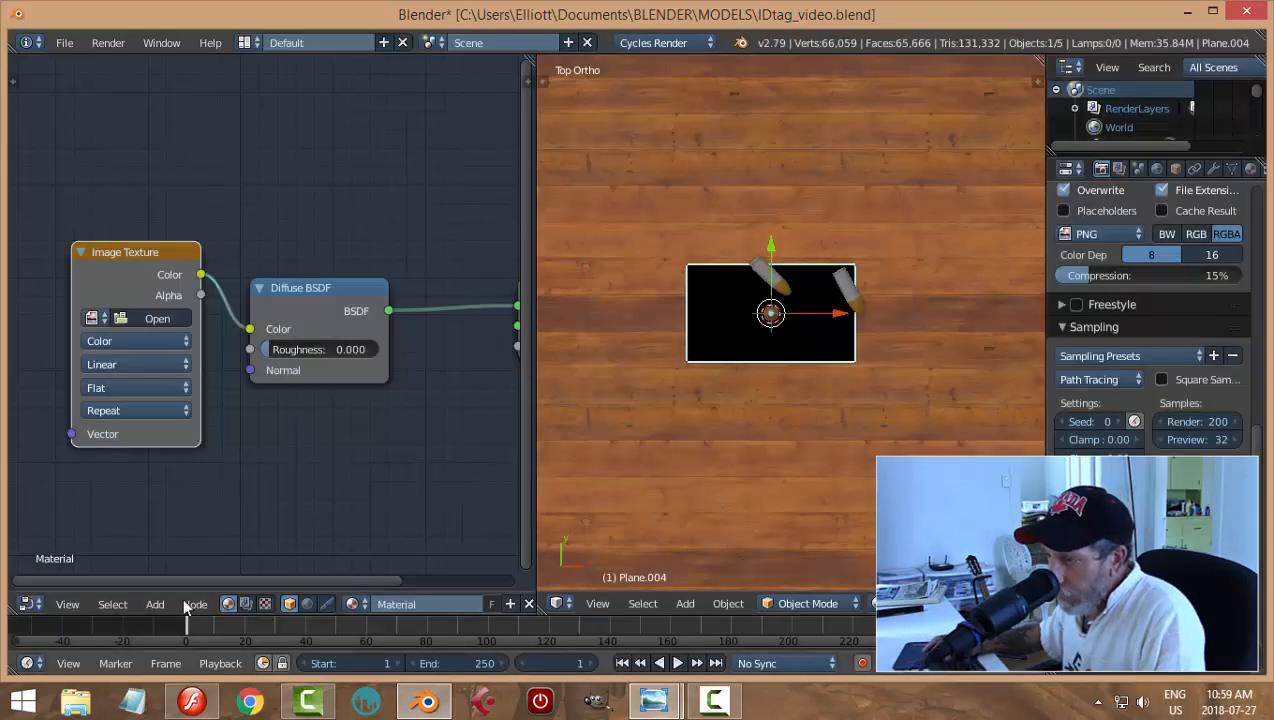
Step: Assign the already loaded image ID_TAG_video.png to the Image Texture node and deselect the card plane
click(93, 319)
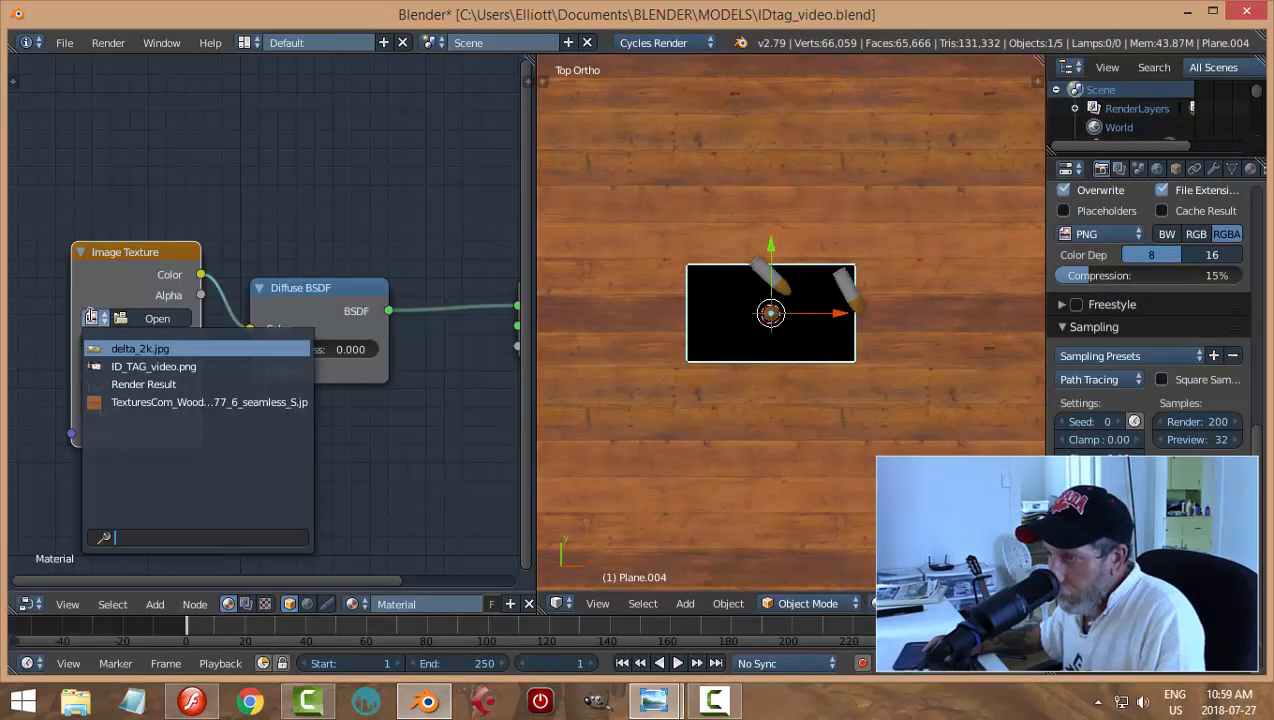
click(127, 366)
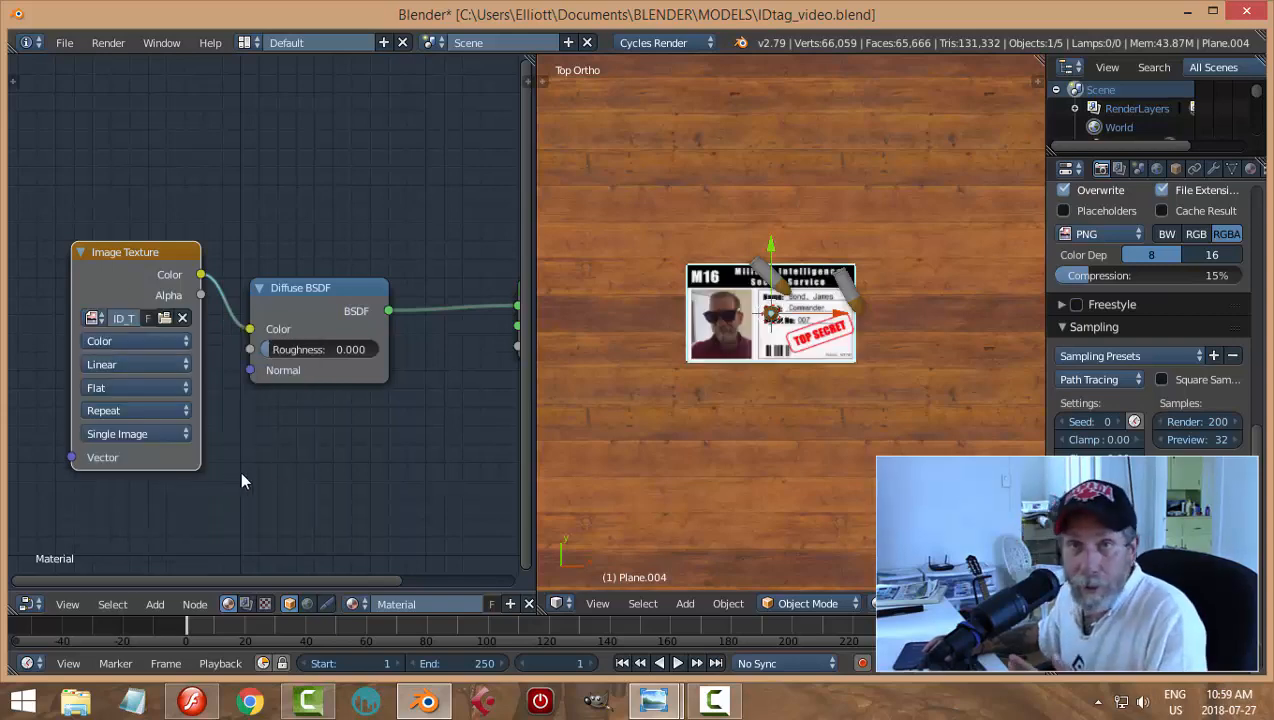
middle_drag(674, 470, 756, 430)
scroll(780, 440, up, 4)
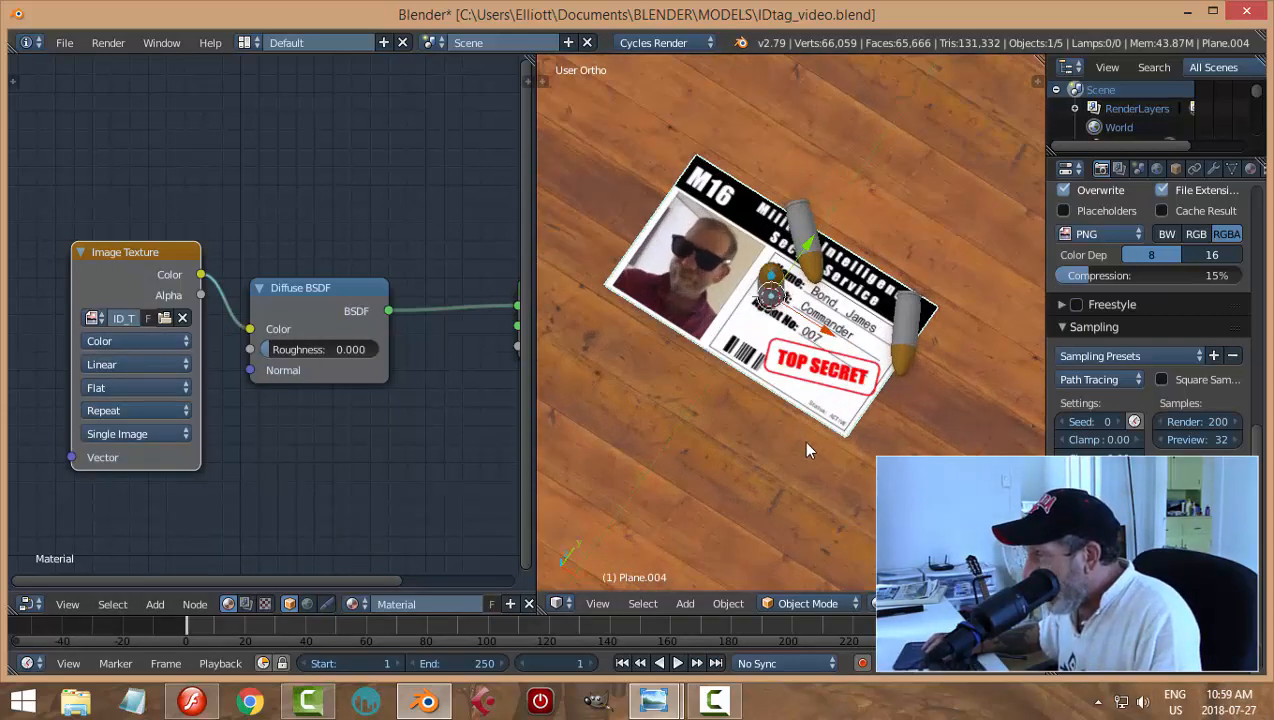
scroll(808, 450, up, 2)
key(a)
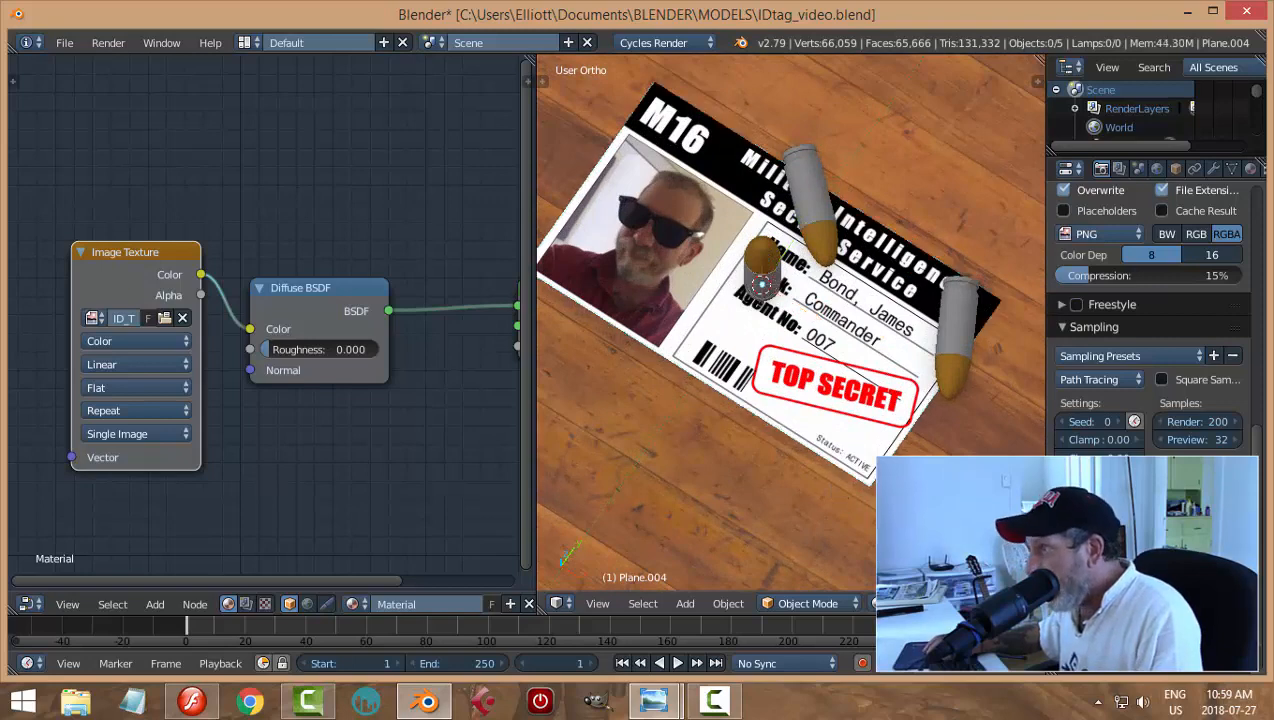
Step: Merge the Node Editor area into the 3D view and preview the lit card scene in Rendered shading
mouse_move(905, 458)
middle_down()
mouse_move(950, 369)
mouse_move(948, 404)
mouse_move(902, 437)
middle_up()
scroll(910, 439, down, 1)
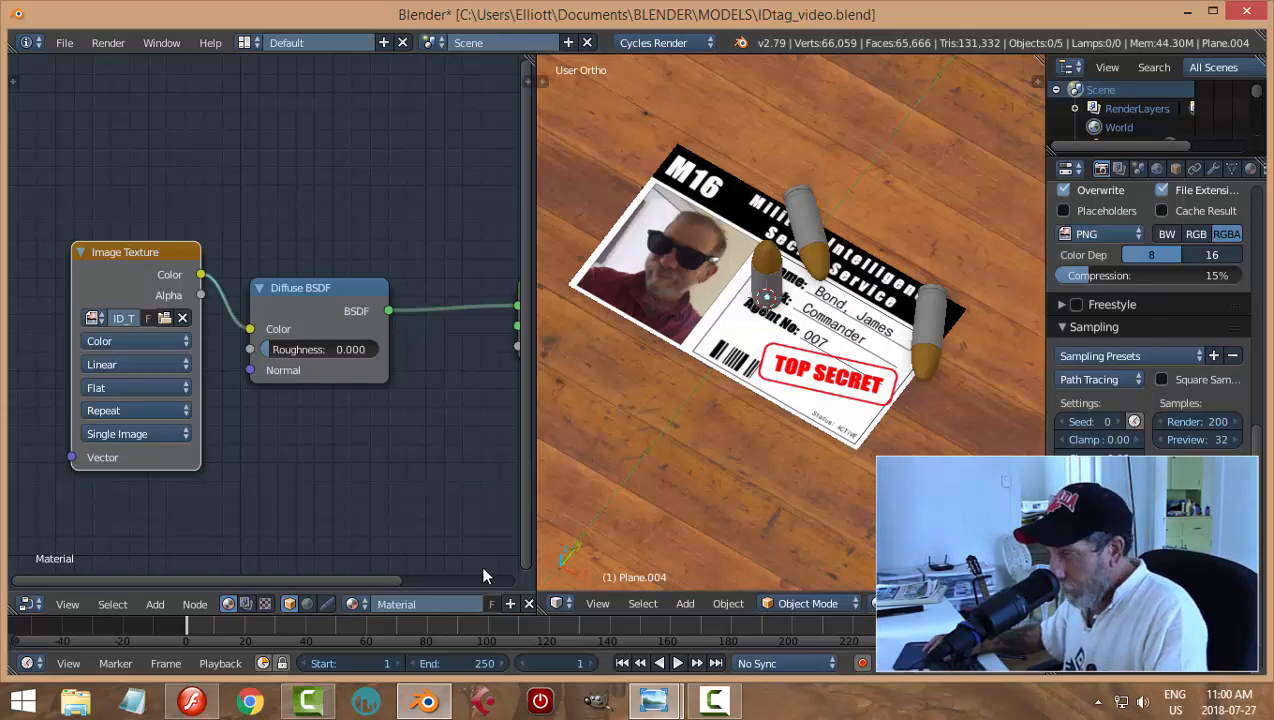
drag(537, 611, 504, 590)
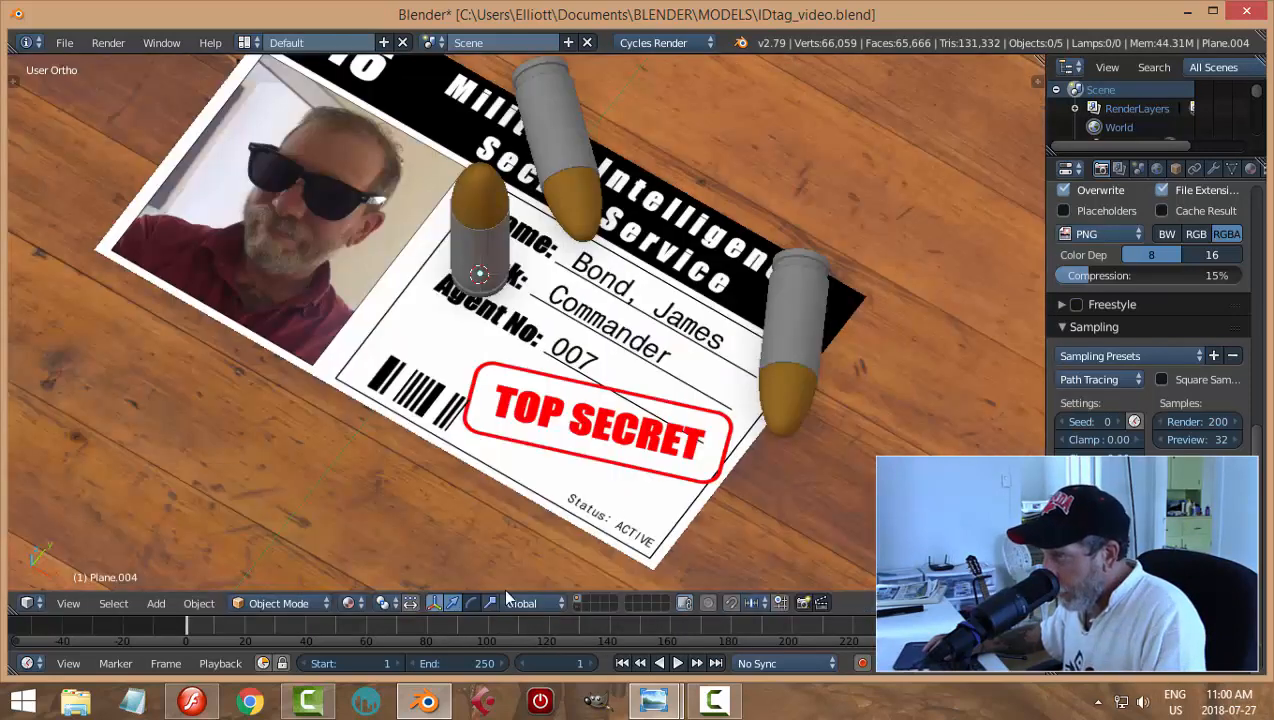
scroll(573, 475, down, 1)
middle_drag(519, 459, 556, 413)
key(shift+z)
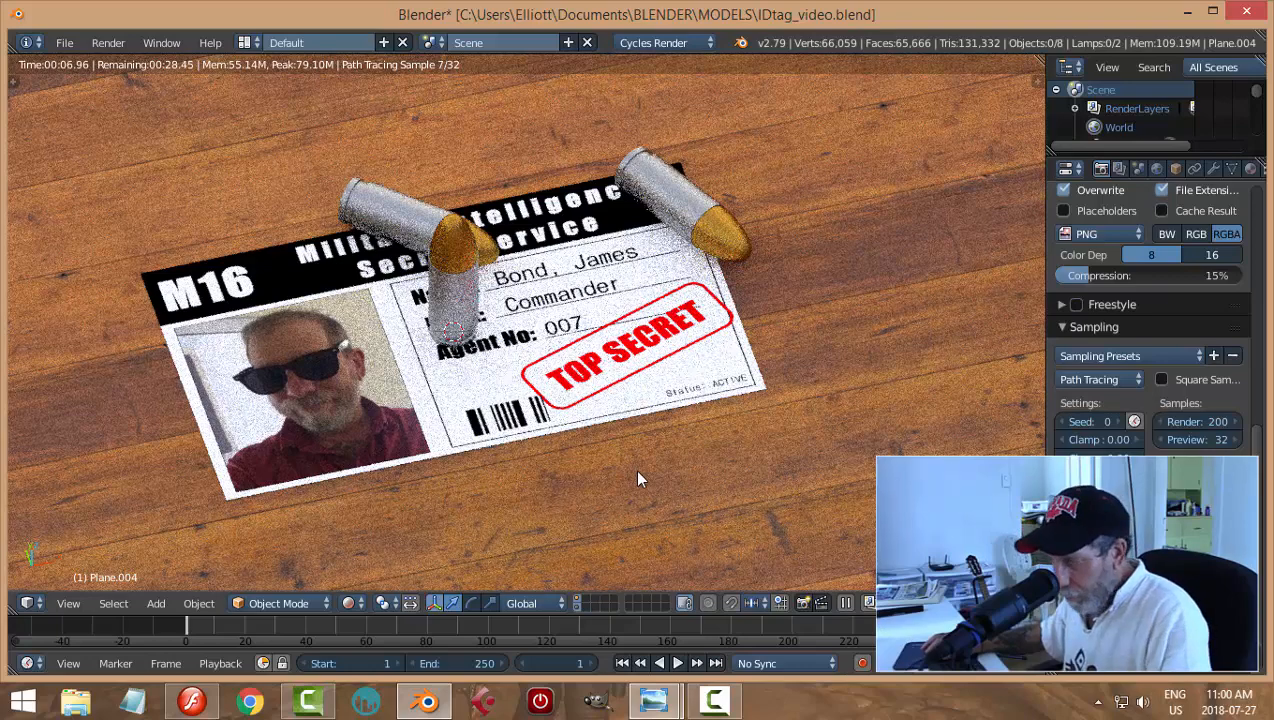
Step: Return the viewport from Rendered to Material shading and save over IDtag_video.blend
key(shift+z)
key(ctrl+s)
click(638, 474)
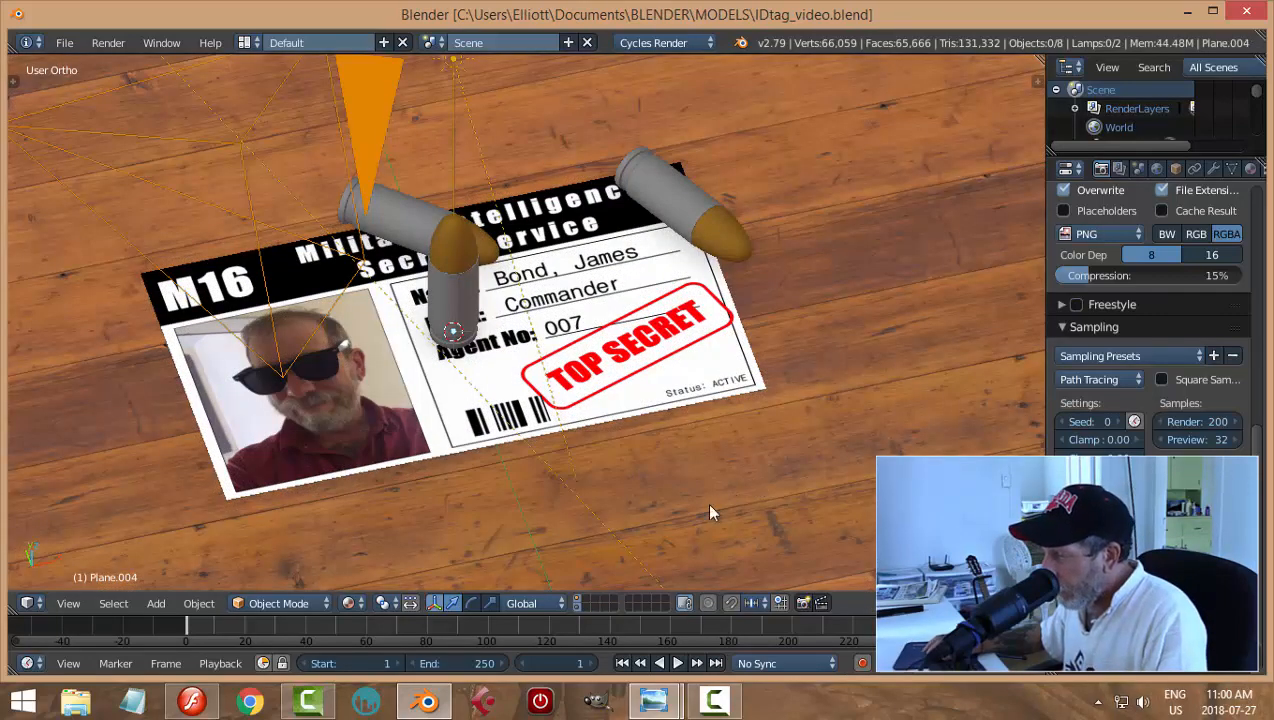
Step: Show only the first scene layer and snap the 3D cursor to the selected card plane
click(578, 599)
middle_drag(830, 440, 735, 370)
right_click(677, 403)
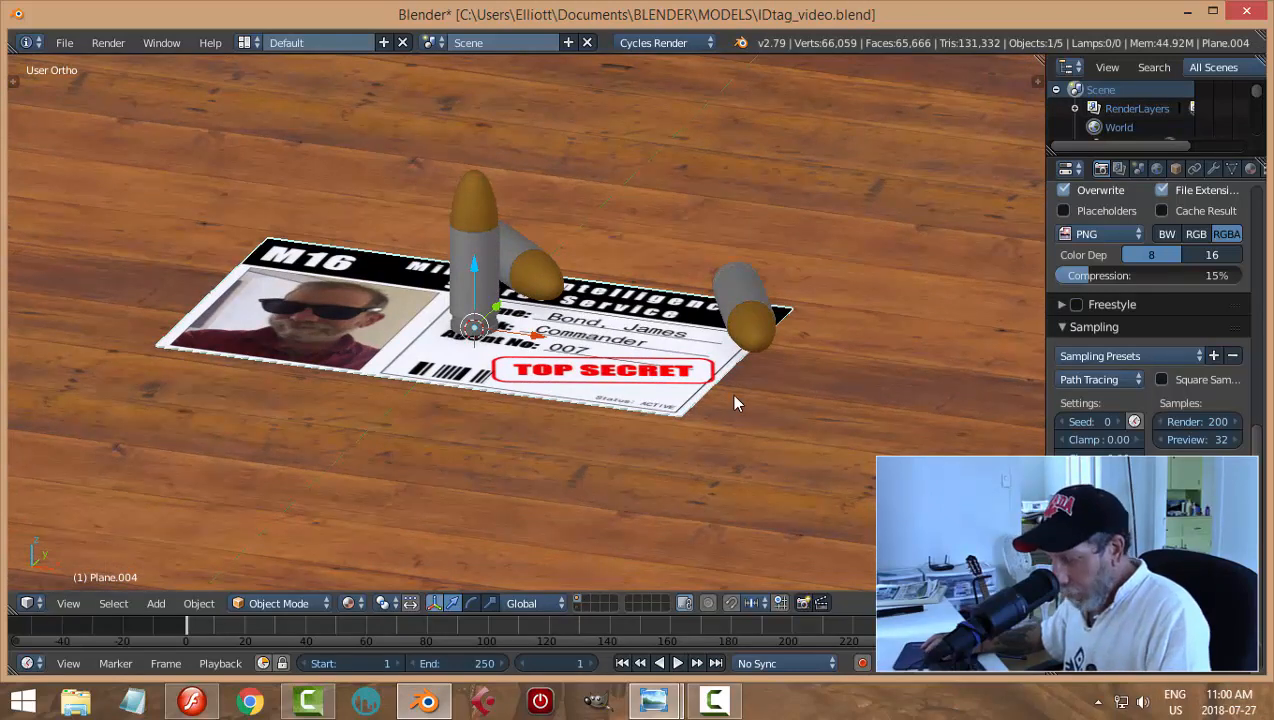
key(shift+s)
click(725, 443)
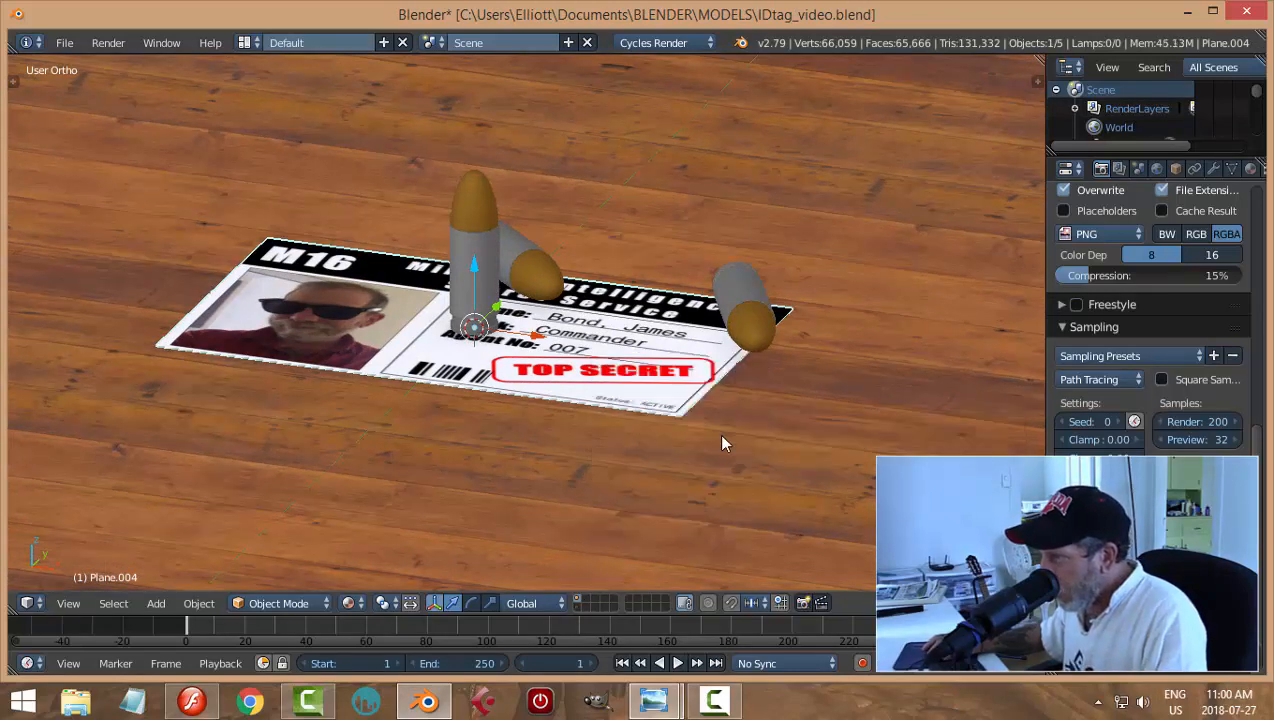
Step: In top view, add a new plane mesh at the 3D cursor over the ID card
key(KP_7)
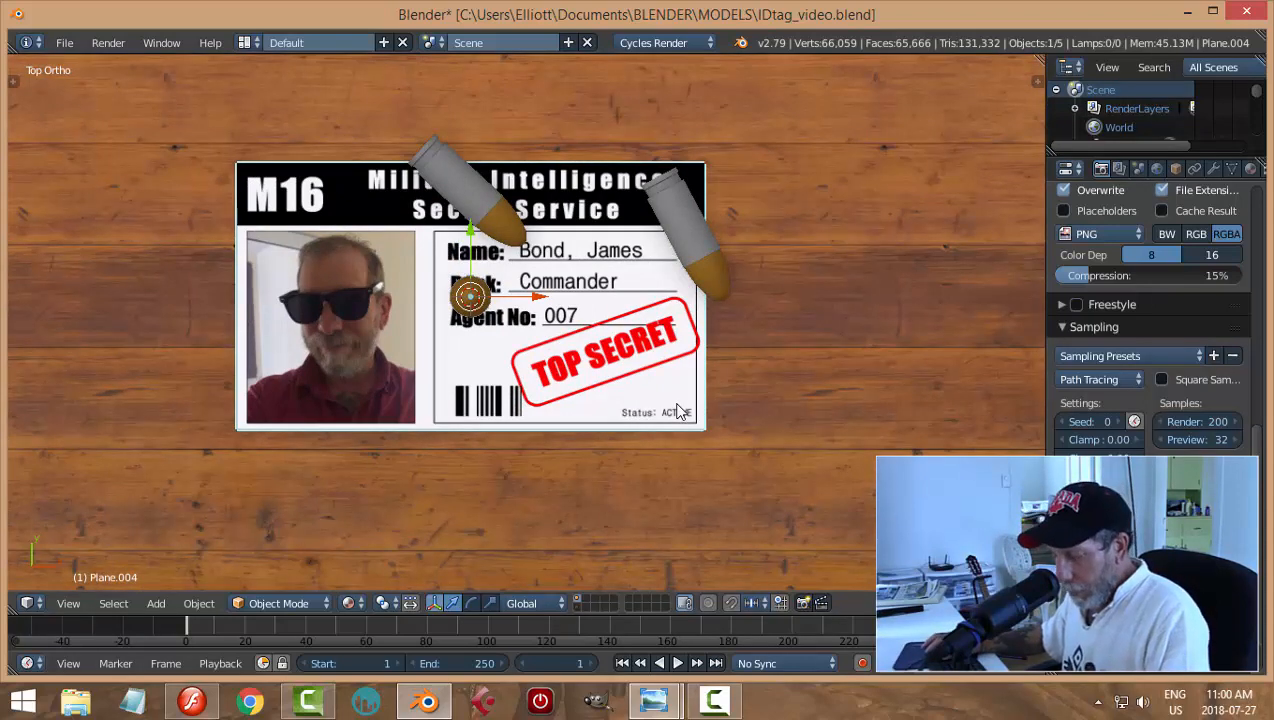
key(shift+a)
mouse_move(672, 384)
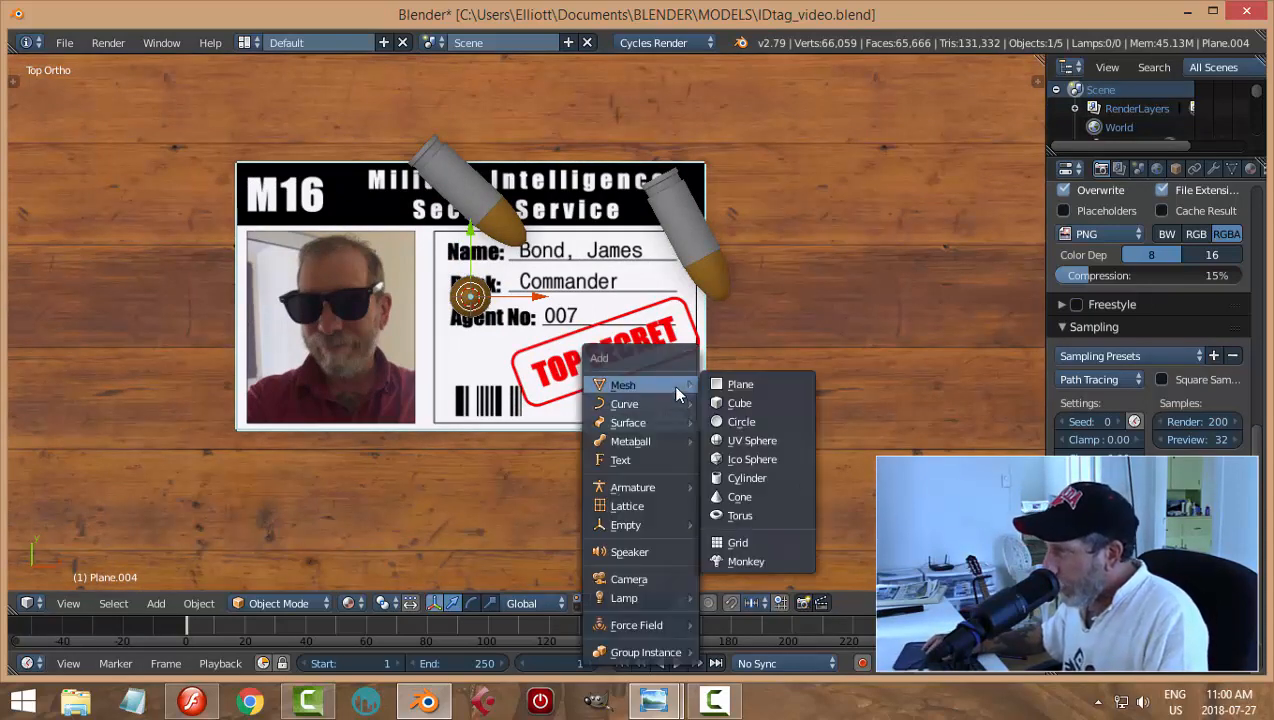
click(740, 388)
Step: Enter Edit Mode on the new plane and scale it along X until it extends slightly past both short edges of the card
key(Tab)
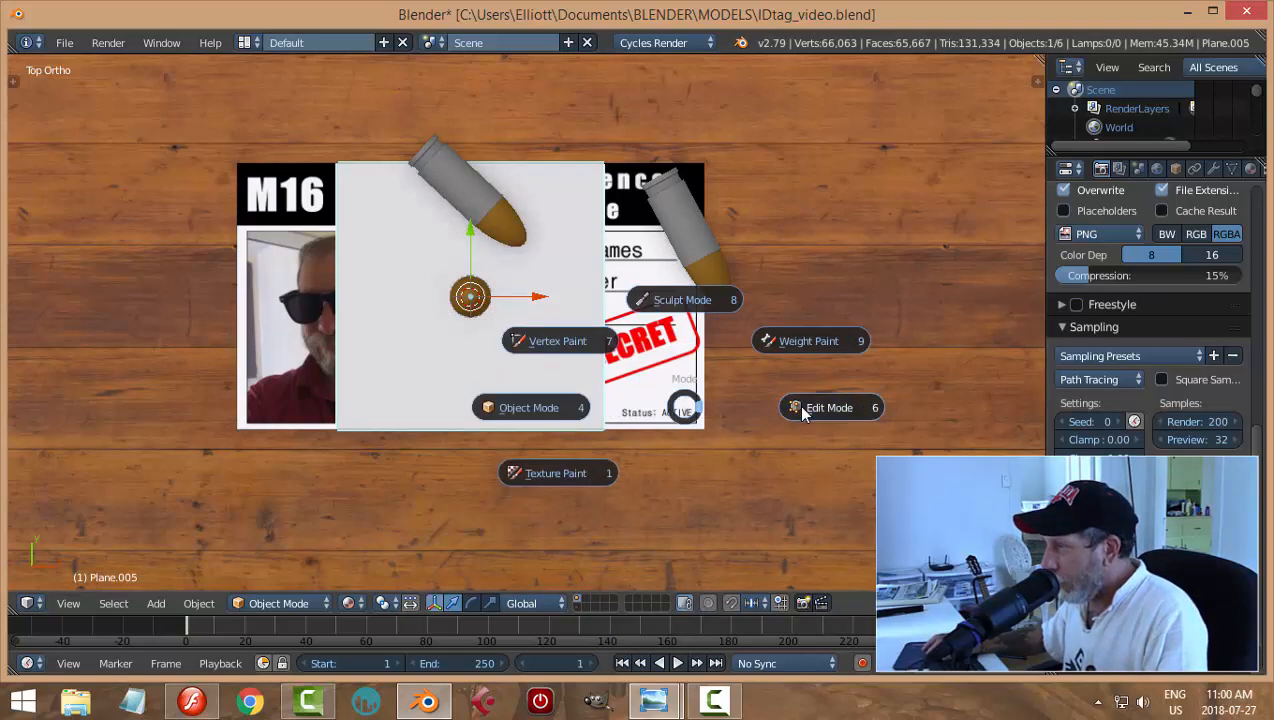
click(802, 404)
key(s)
key(x)
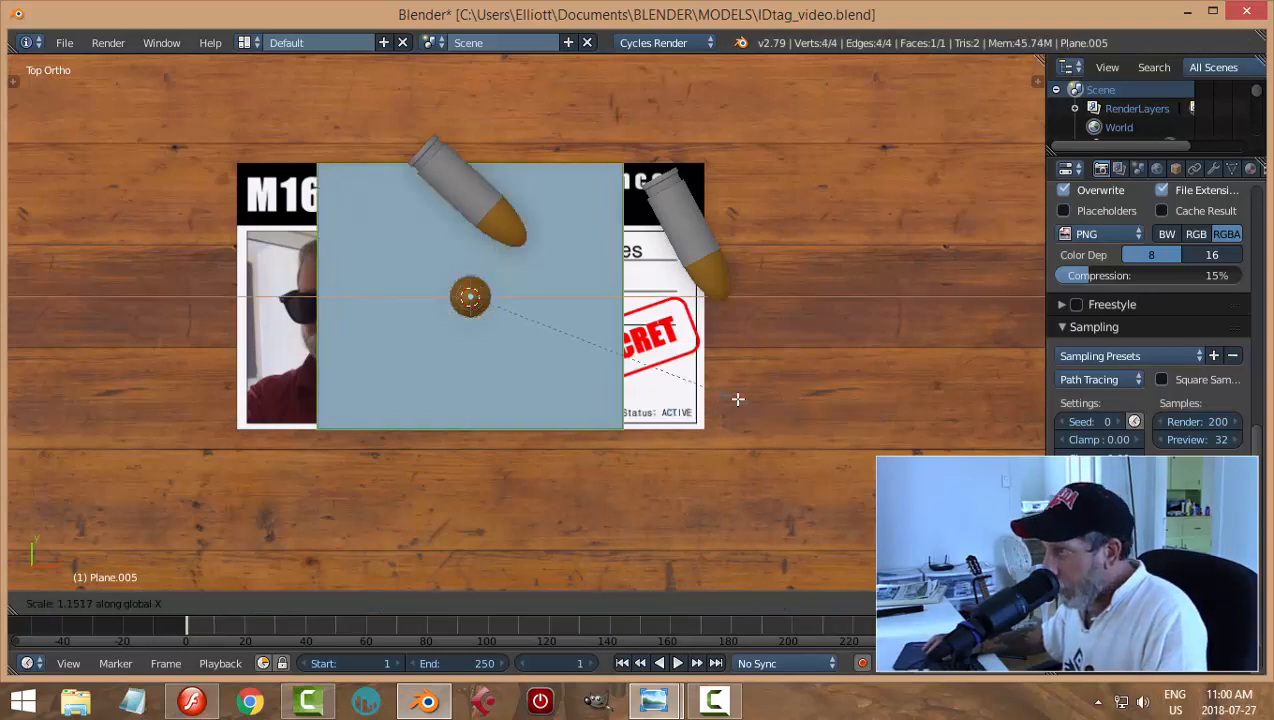
click(904, 418)
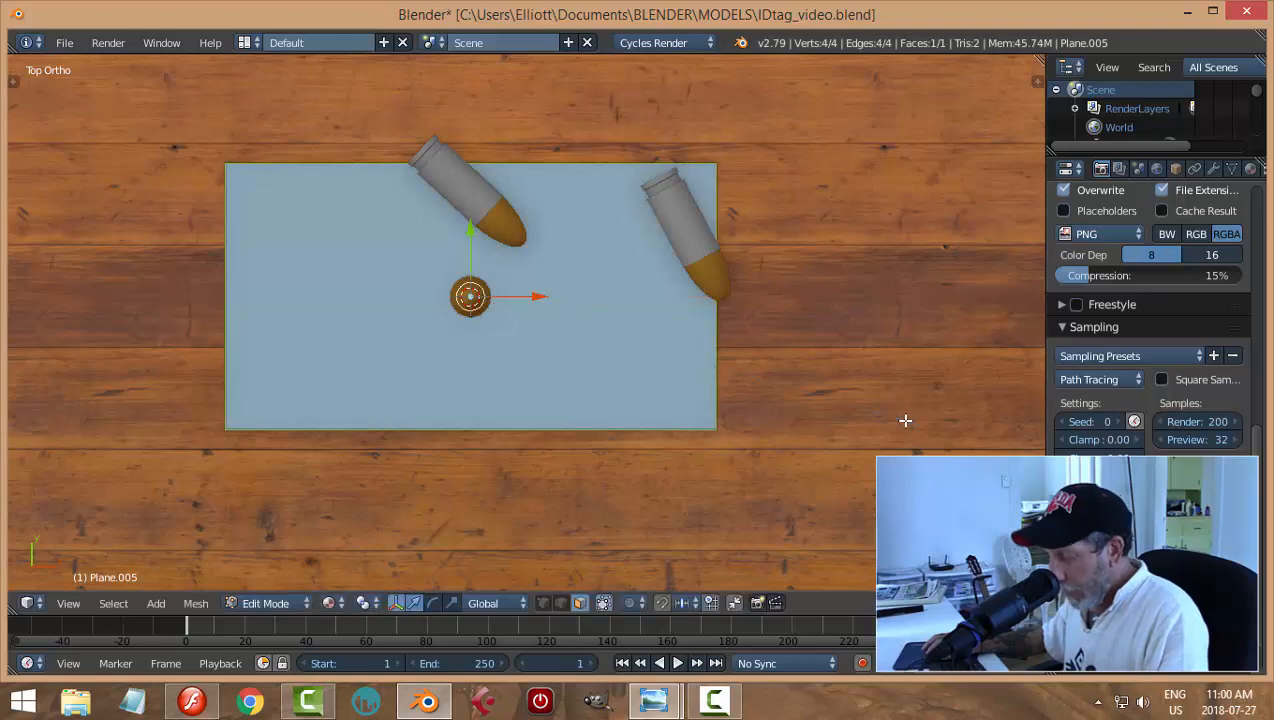
Step: Switch to Wireframe shading and scale the new plane along Y until it extends slightly past both long edges of the card
key(z)
click(1014, 421)
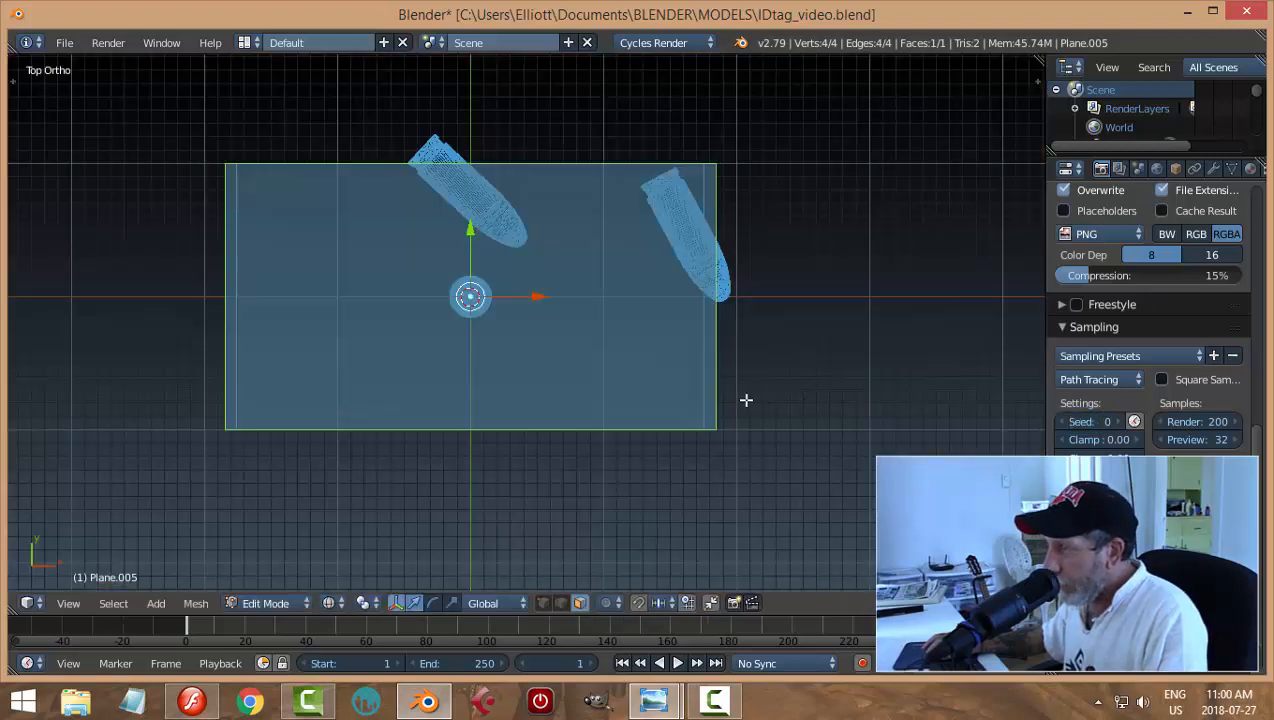
key(s)
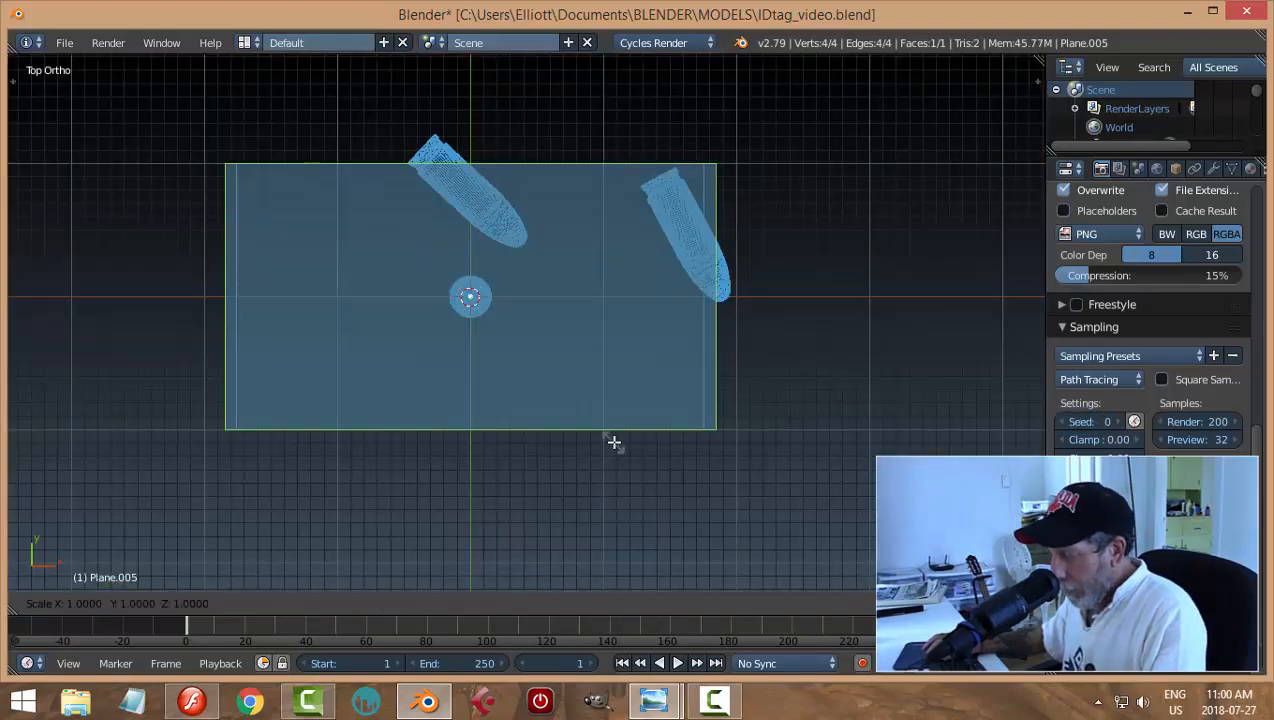
key(y)
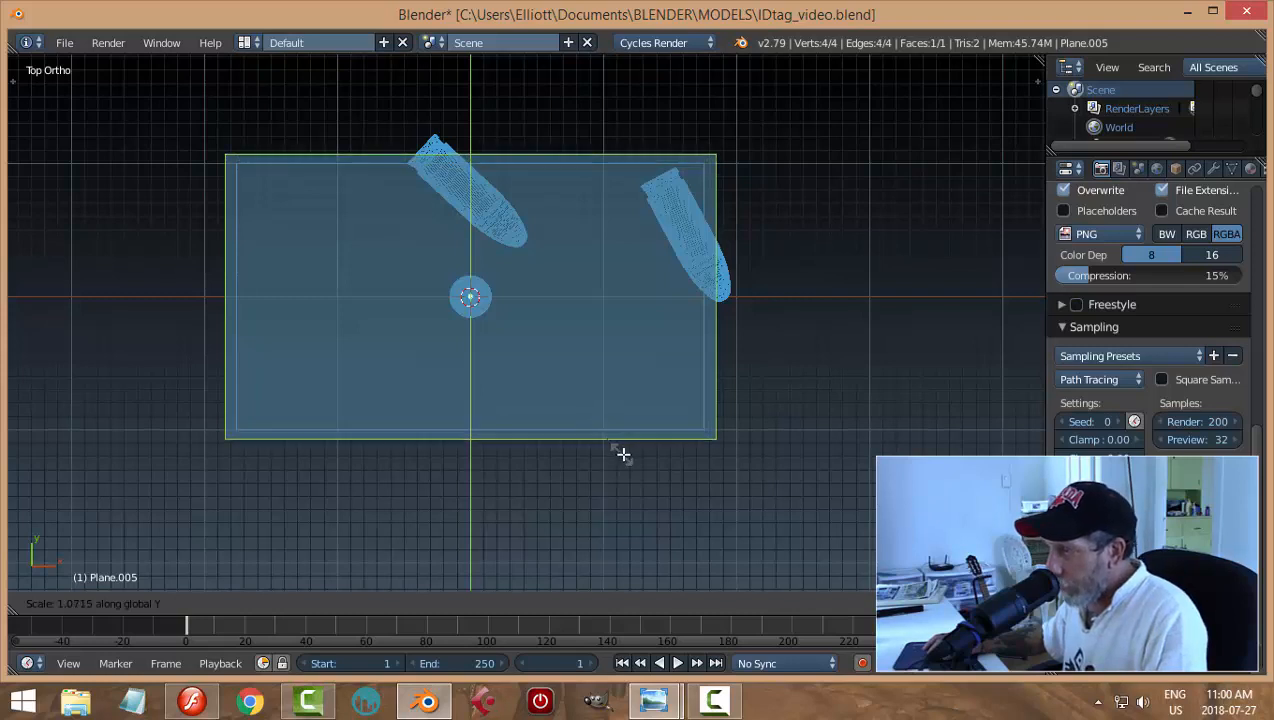
click(625, 456)
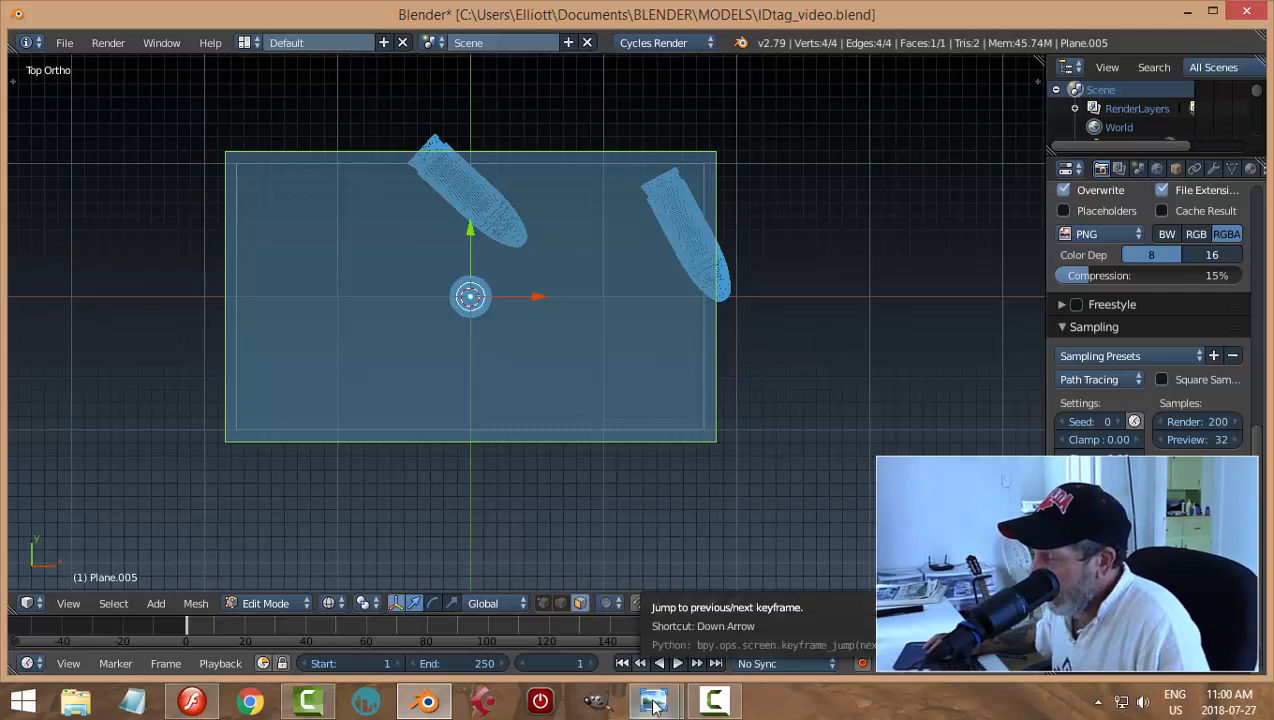
Step: Check the plastic holder in the reference render IDtag_bullet.png in Windows Photo Viewer, and return to Blender
mouse_move(654, 700)
click(607, 650)
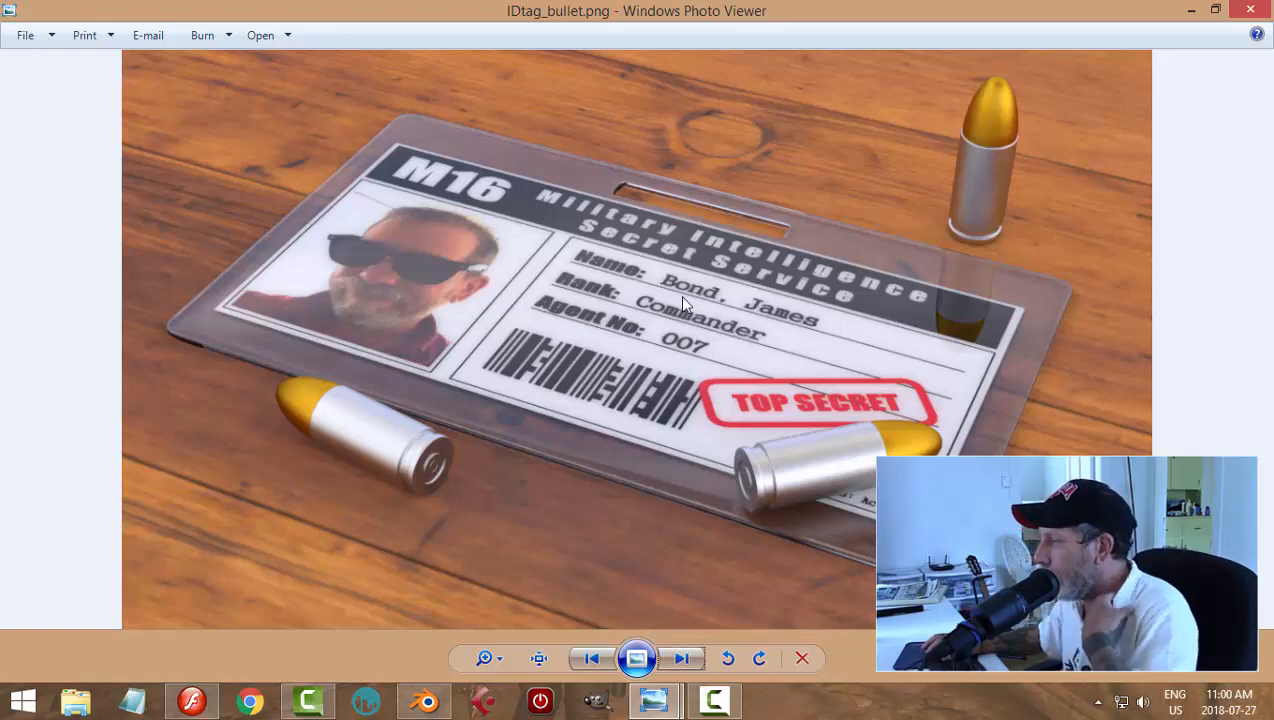
click(426, 701)
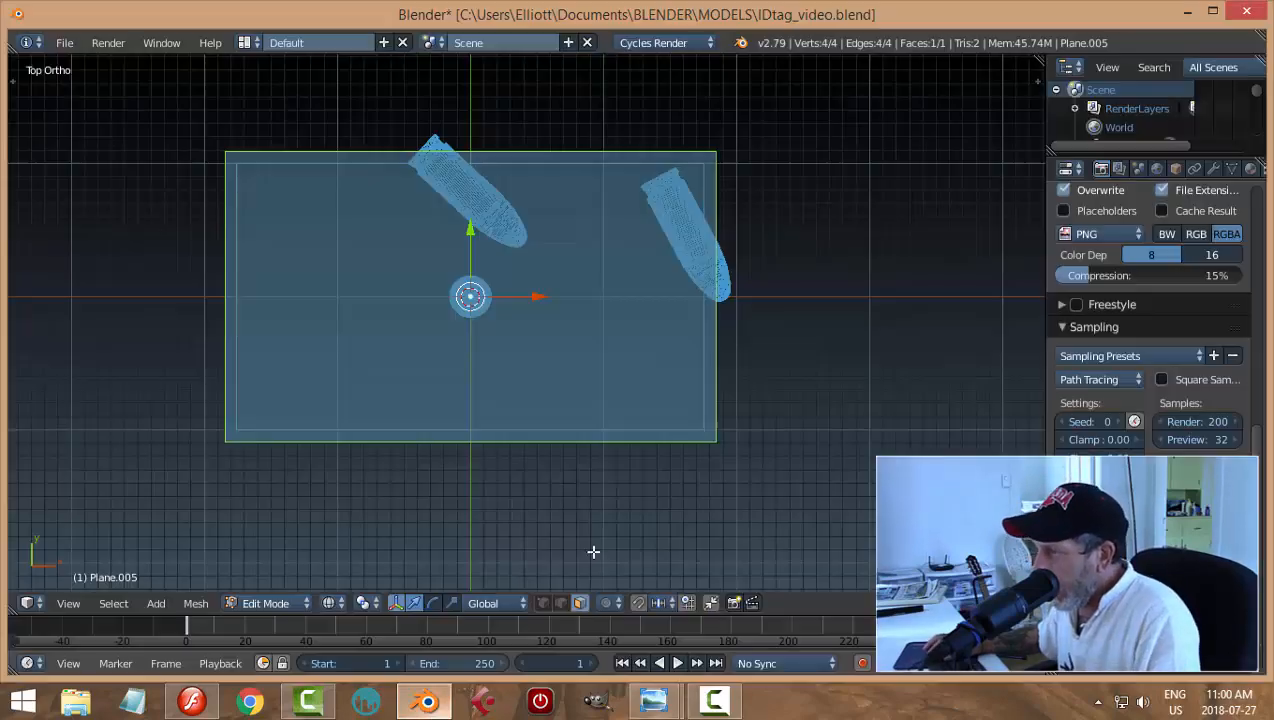
Step: Switch to Solid shading and extrude the holder plane along its normal by about 0.02 to form a thin slab
middle_drag(761, 509, 648, 365)
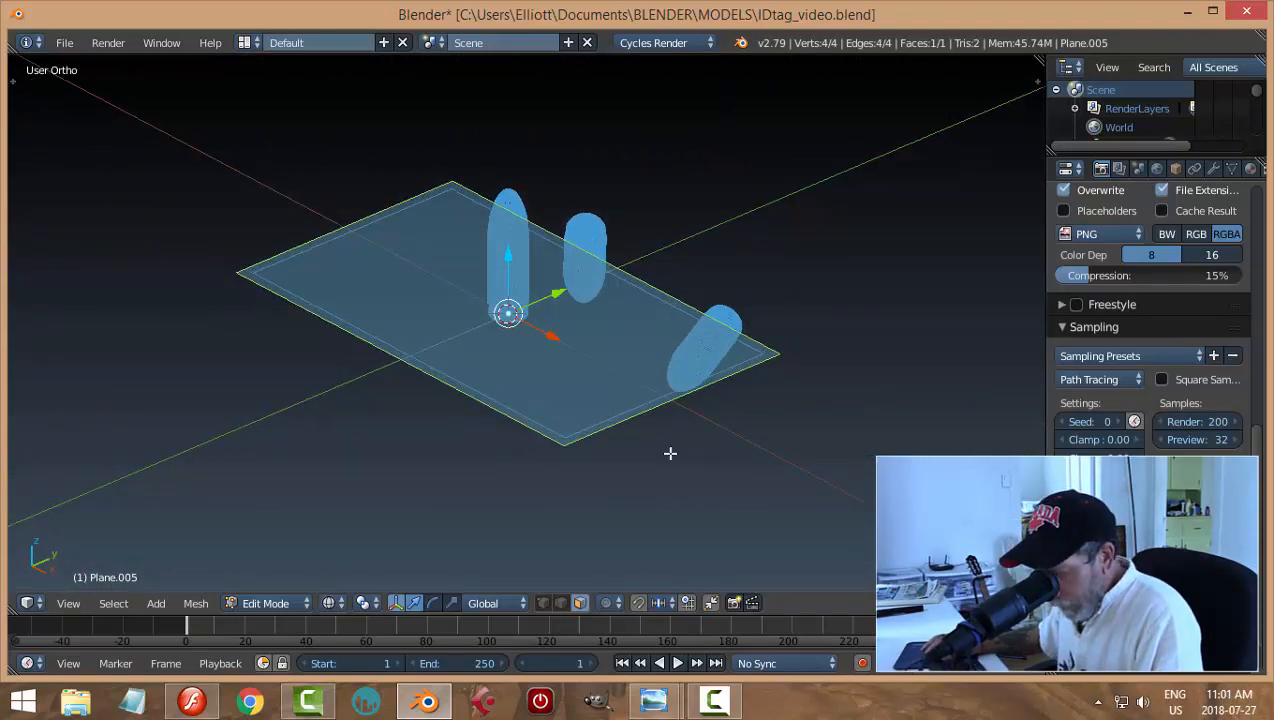
key(z)
click(668, 558)
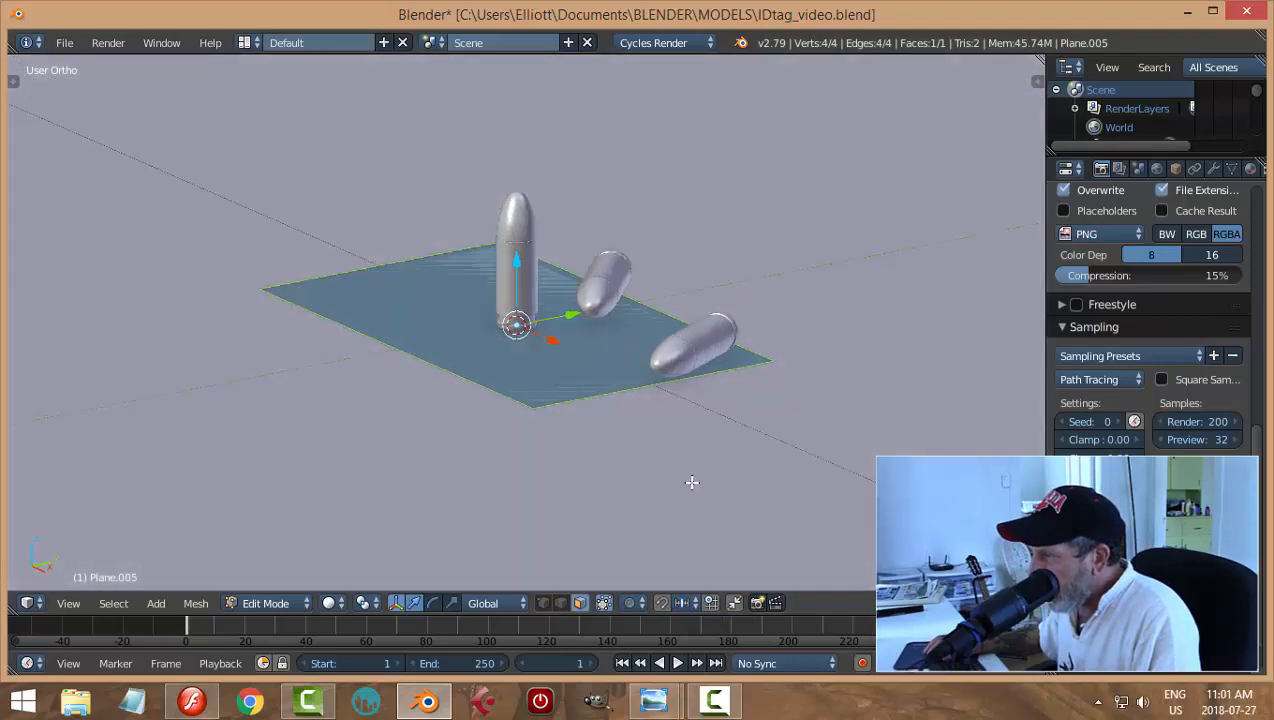
middle_drag(691, 482, 577, 460)
scroll(645, 466, up, 2)
key(e)
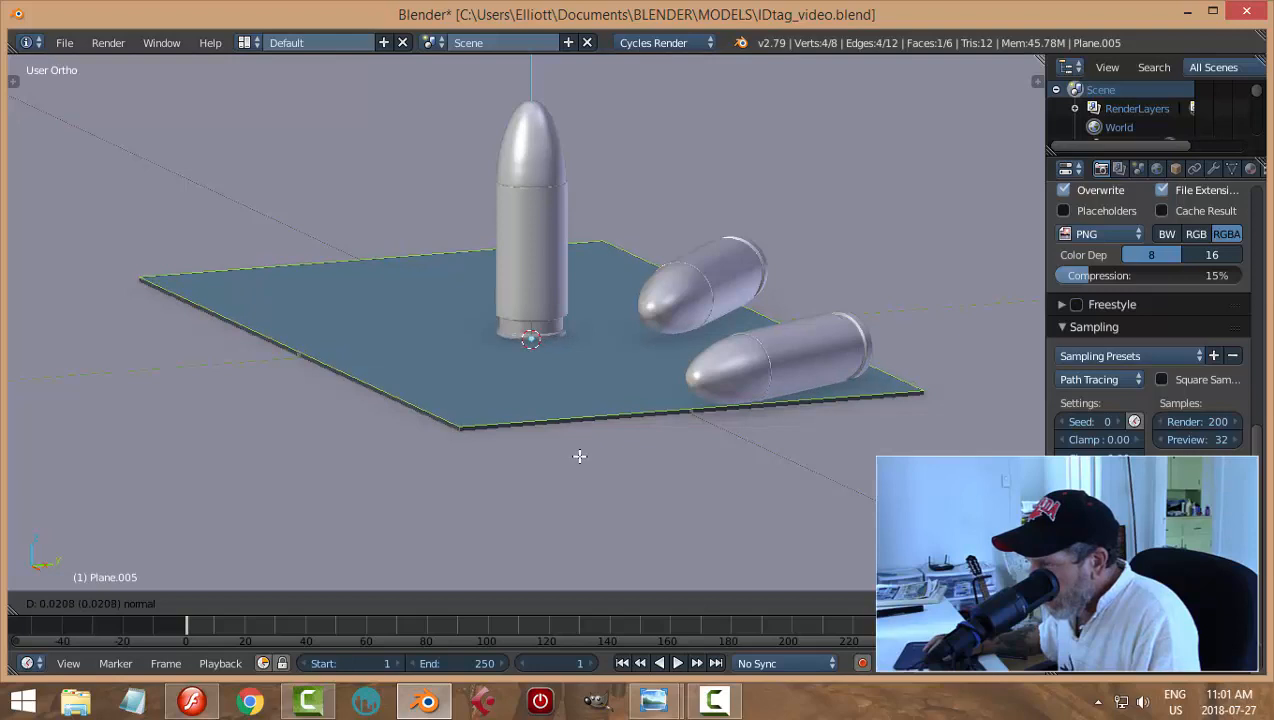
click(578, 453)
Step: Clear the slab's mesh selection and switch to edge select mode
key(a)
key(a)
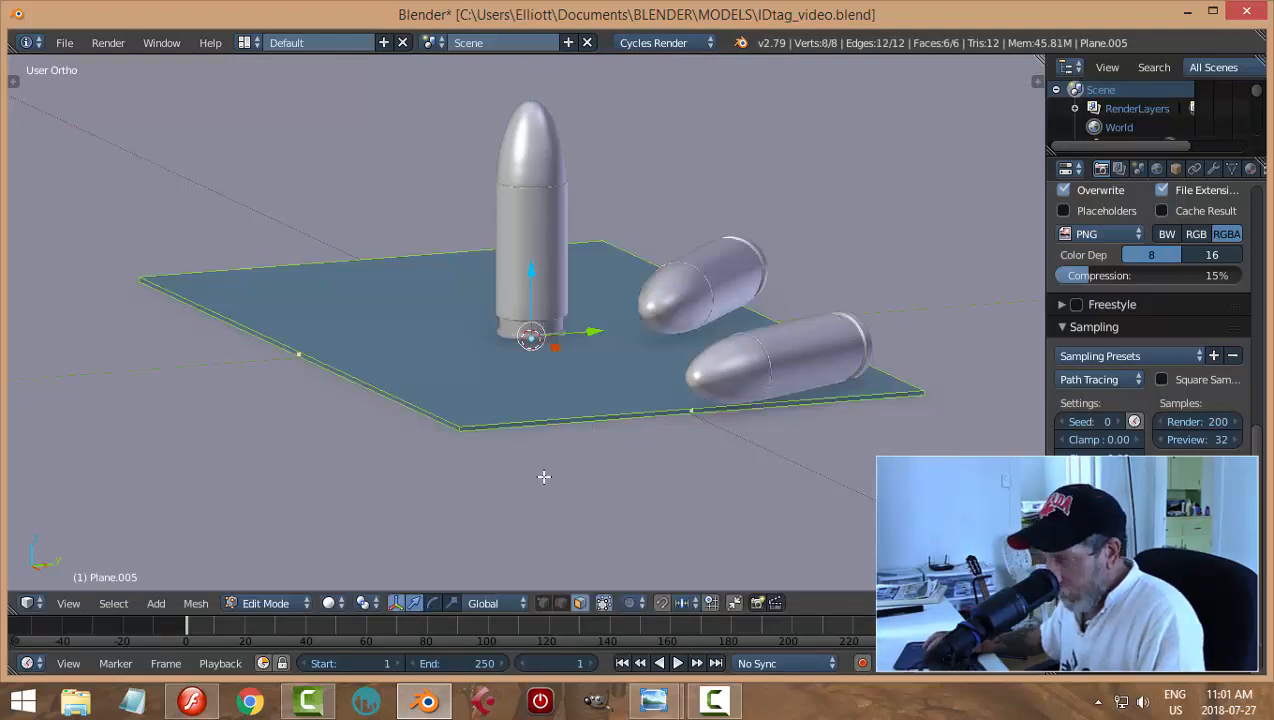
key(a)
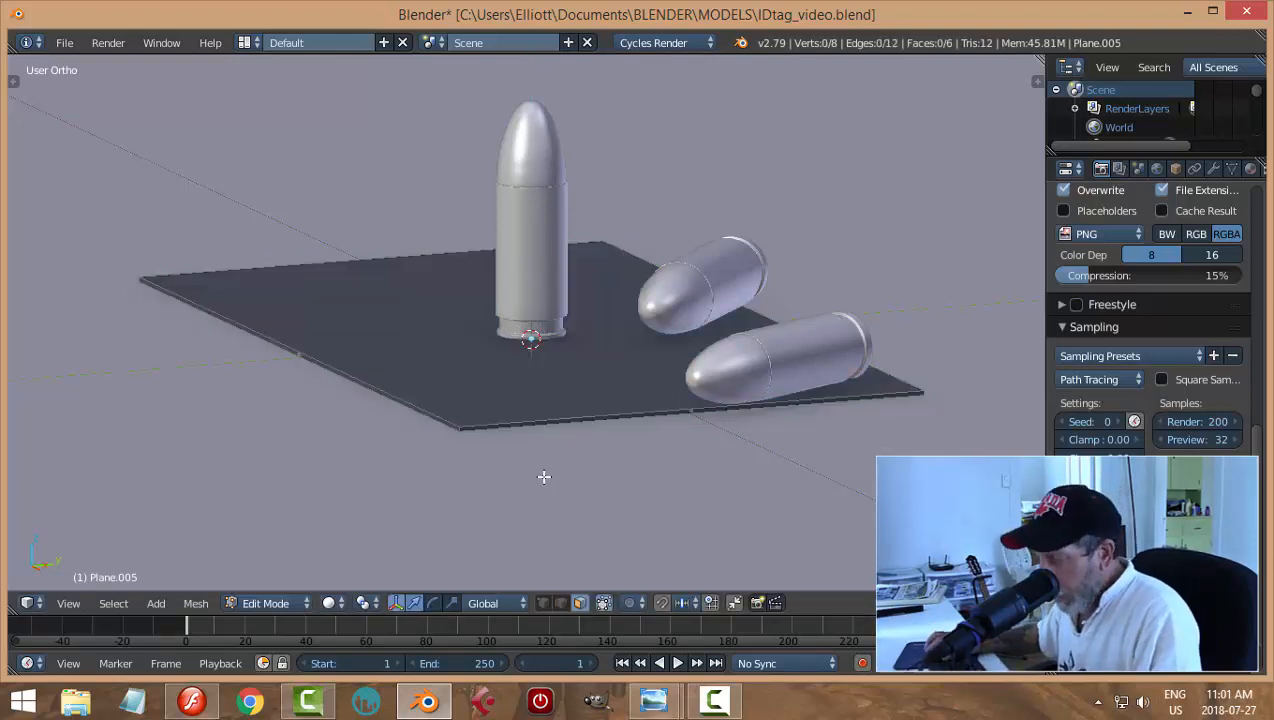
key(ctrl+Tab)
click(515, 495)
Step: Select two vertical corner edges of the holder slab and extend the selection to all similar edges by direction
scroll(491, 490, up, 2)
scroll(491, 490, up, 2)
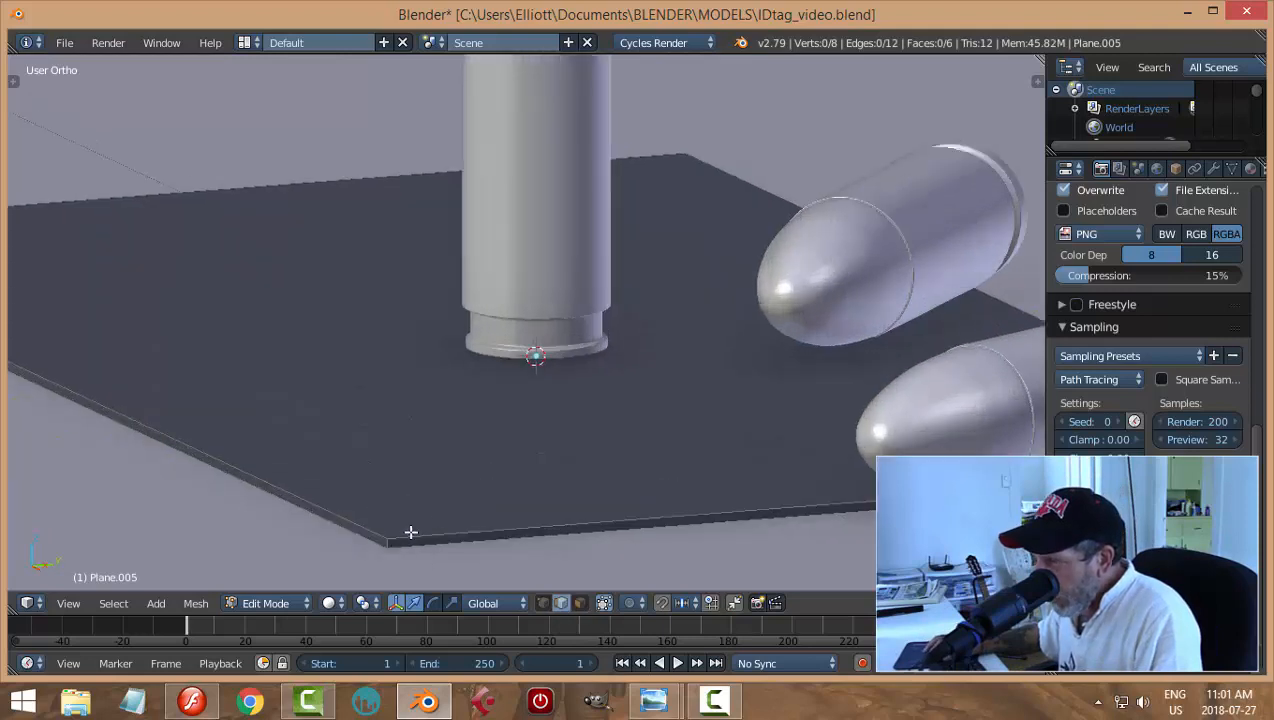
right_click(386, 538)
key(a)
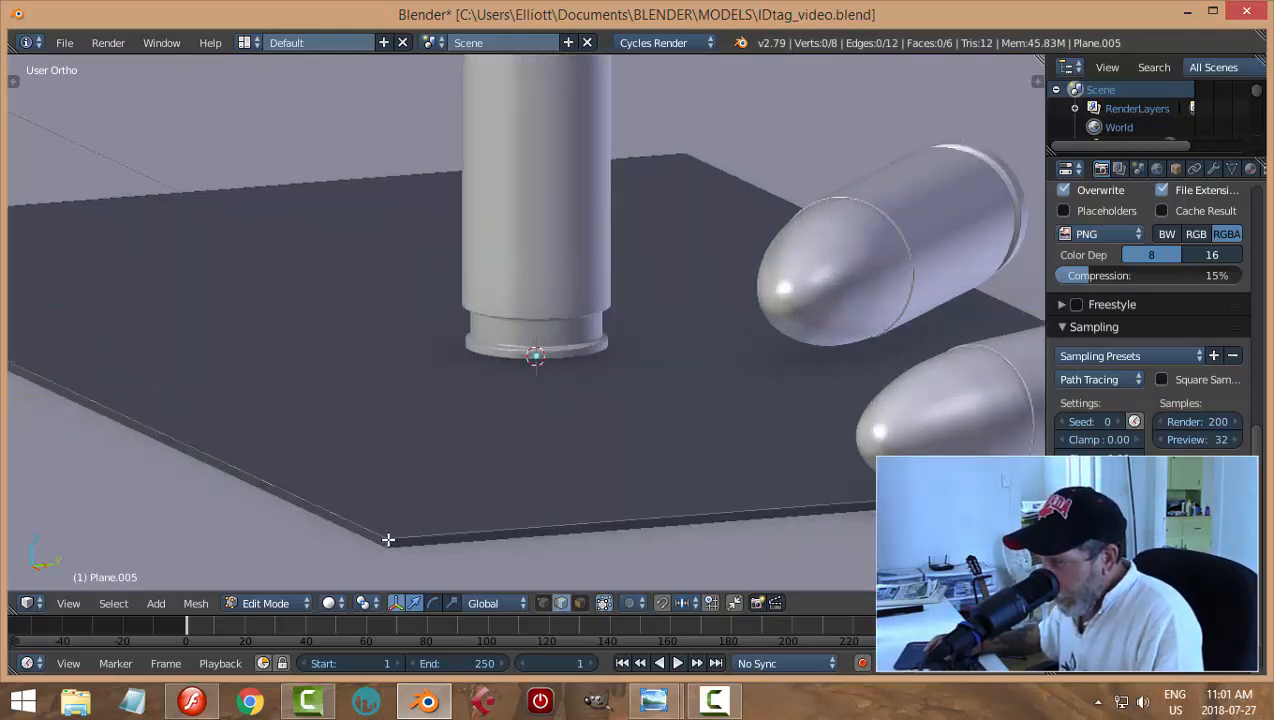
right_click(388, 540)
scroll(620, 498, down, 4)
middle_drag(759, 472, 646, 472)
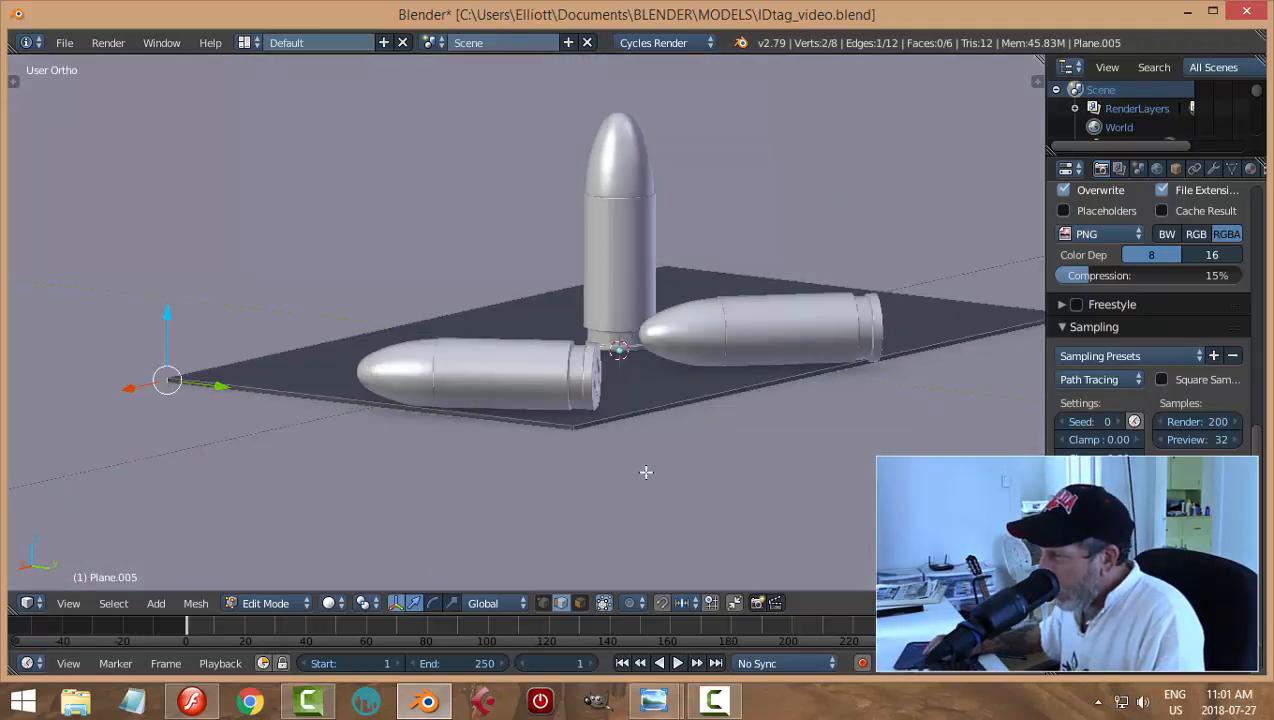
scroll(646, 472, up, 2)
shift+right_click(594, 475)
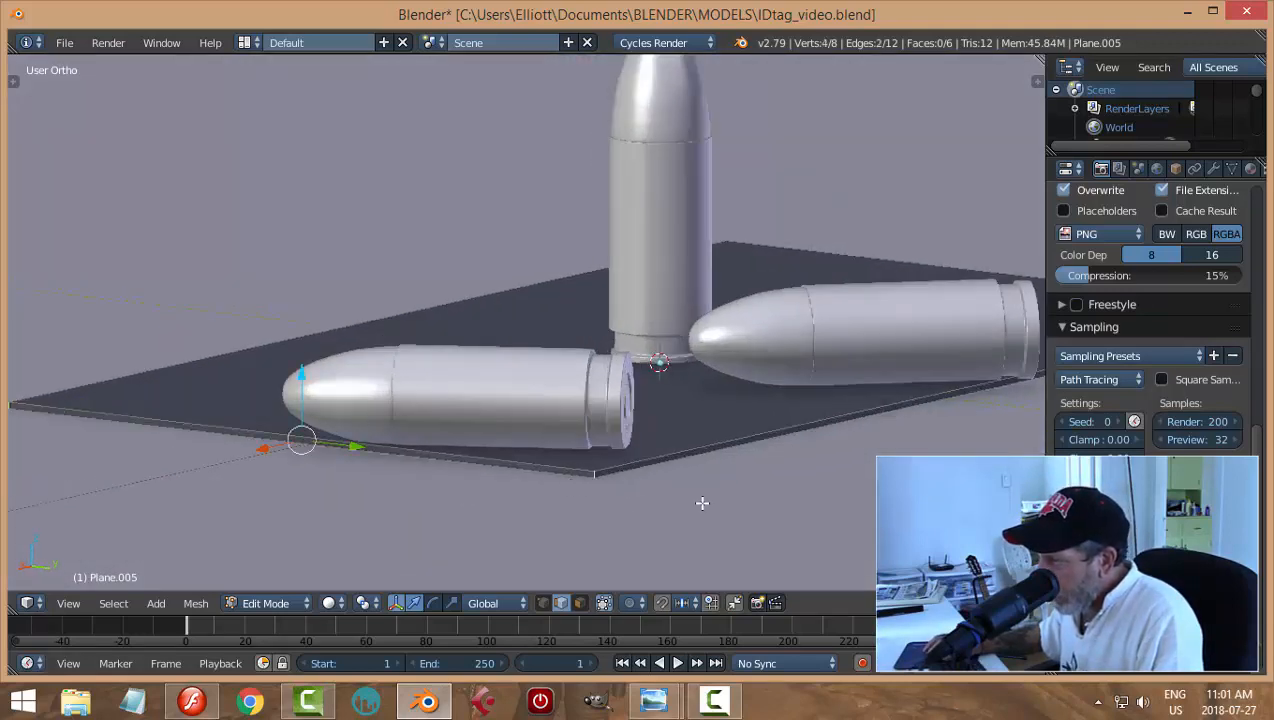
click(130, 601)
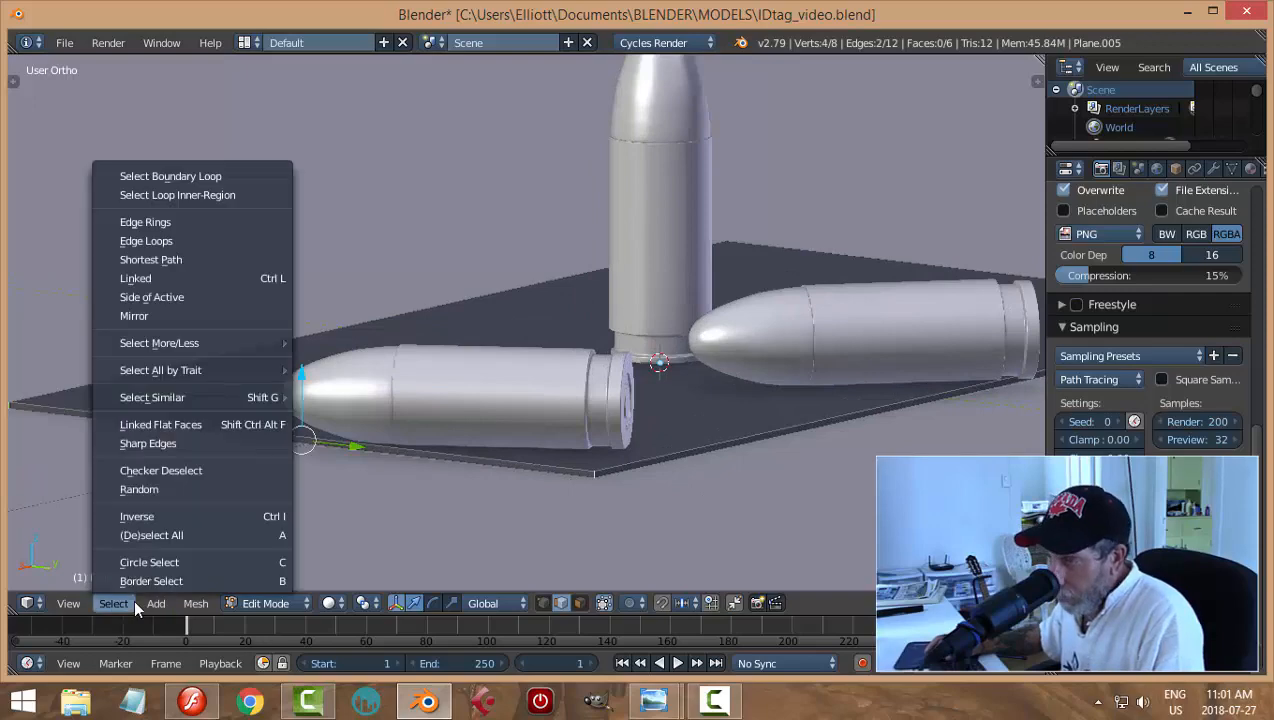
mouse_move(157, 403)
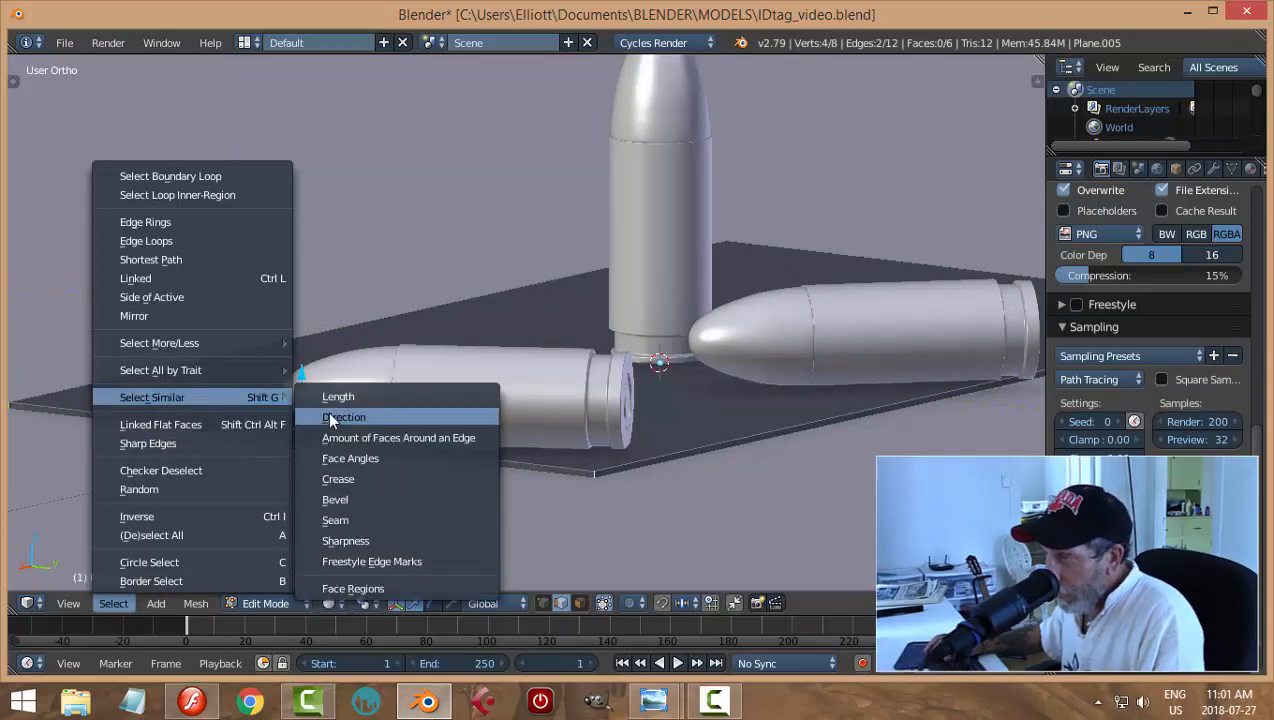
click(333, 416)
Step: Bevel the slab's four vertical corner edges by about 0.12 with several segments to round the corners, and clear the selection
scroll(869, 473, down, 1)
middle_drag(869, 473, 655, 399)
scroll(610, 467, up, 1)
key(ctrl+b)
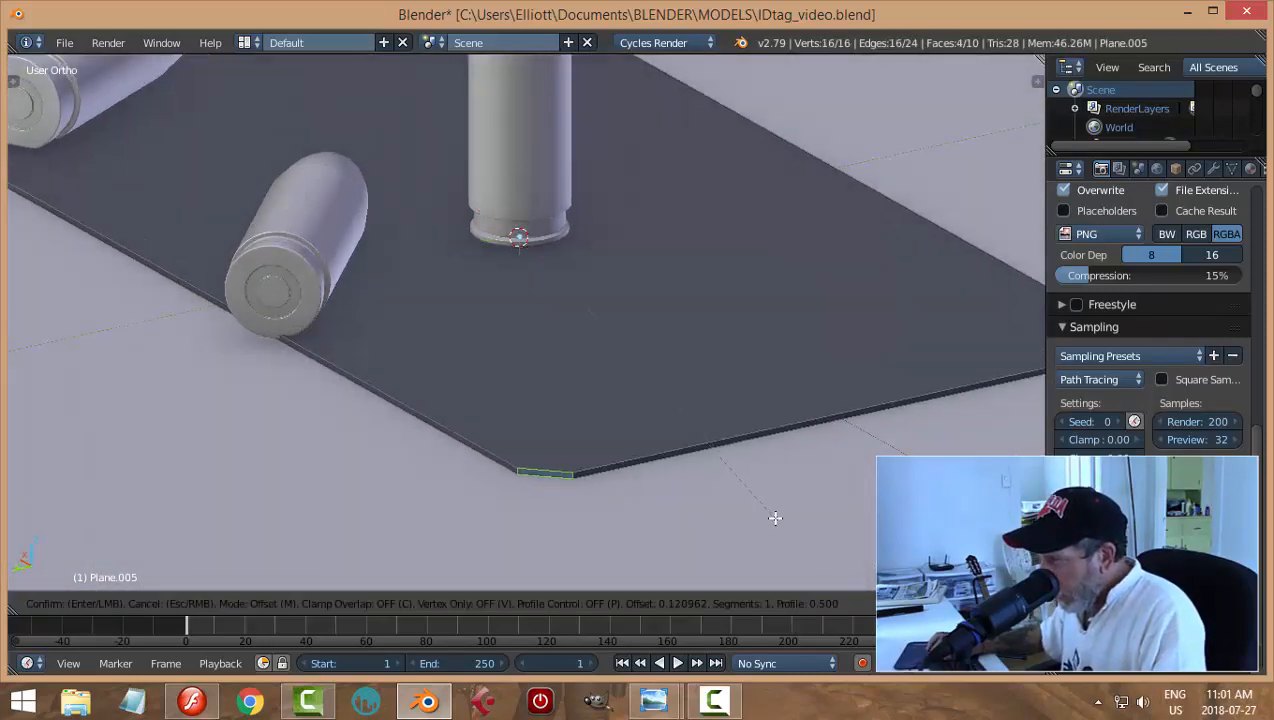
scroll(773, 517, up, 4)
click(775, 461)
scroll(778, 440, down, 5)
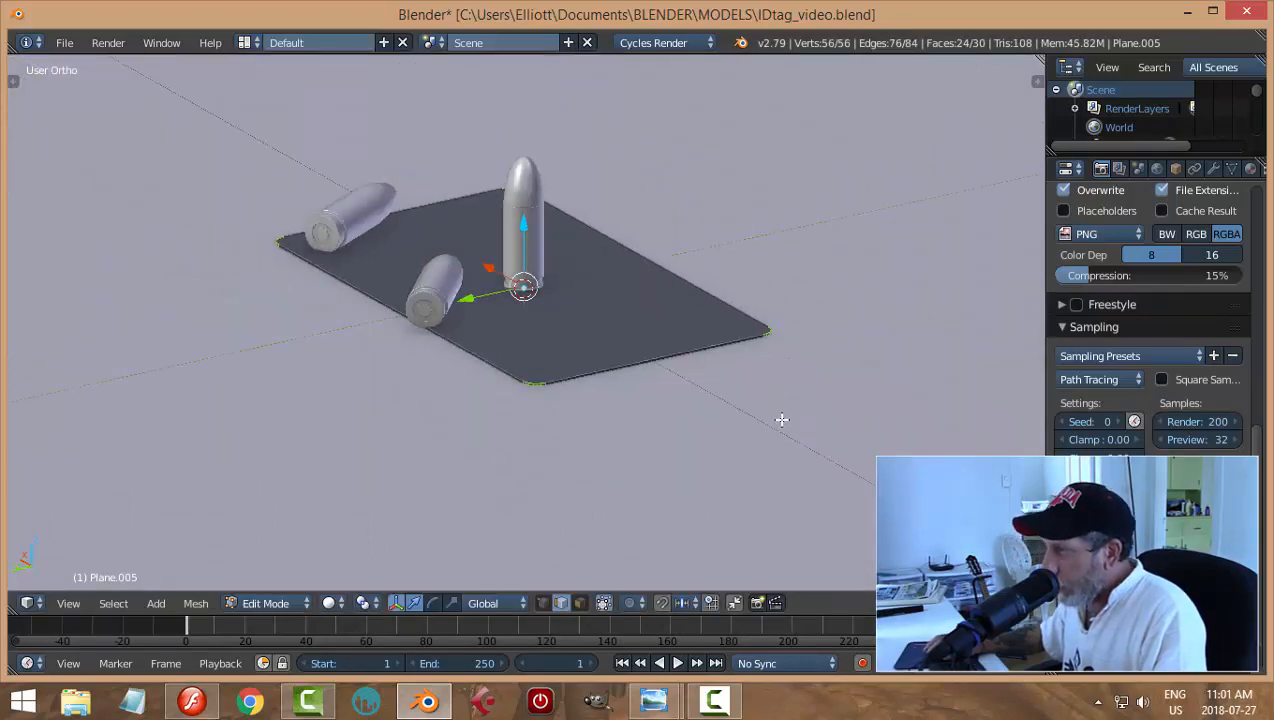
middle_drag(782, 421, 700, 479)
key(a)
scroll(740, 400, down, 2)
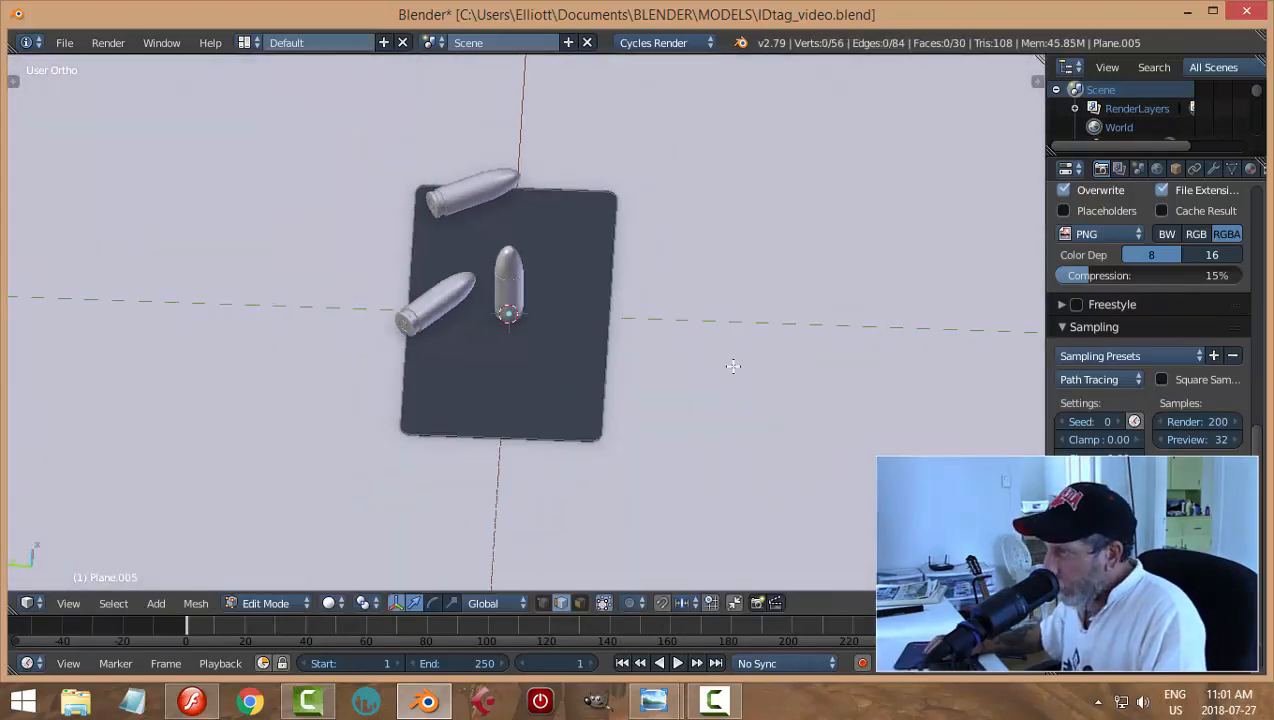
Step: Select the slab's upper and lower perimeter edge loops and bevel them by about 0.0025 with two segments
middle_drag(734, 364, 671, 324)
scroll(644, 363, up, 4)
scroll(644, 363, up, 4)
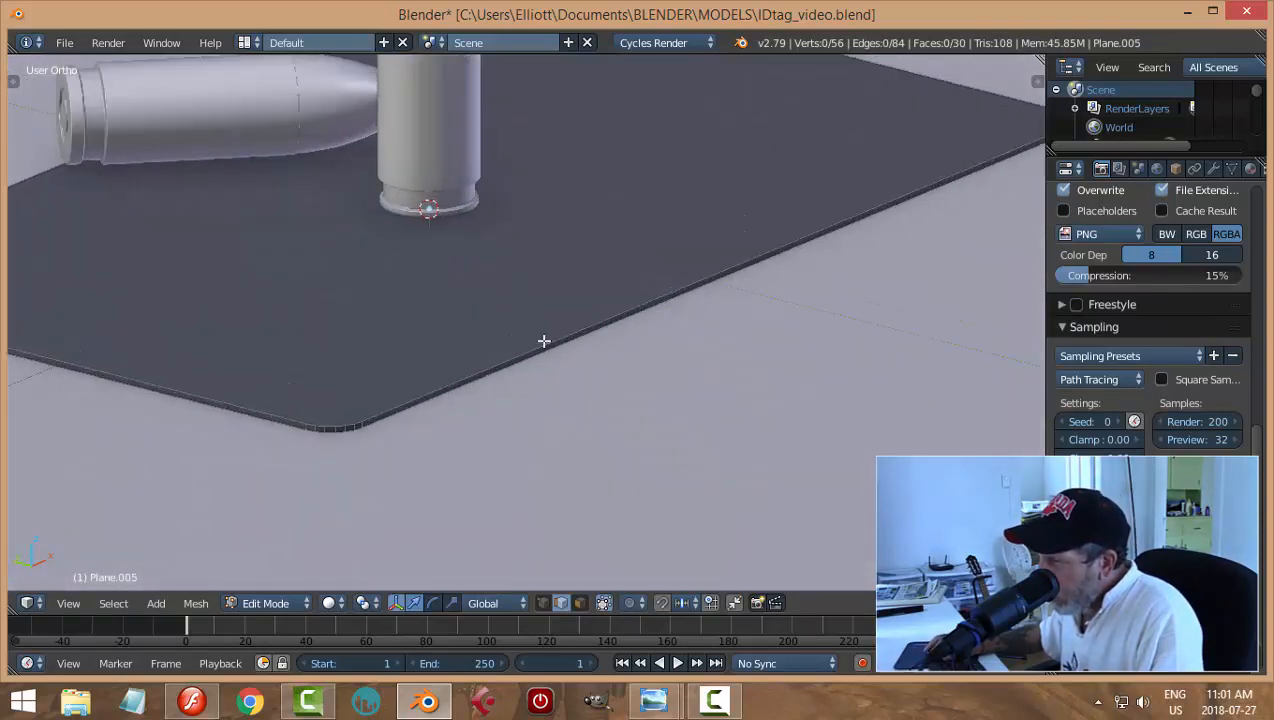
key(a)
scroll(590, 392, up, 2)
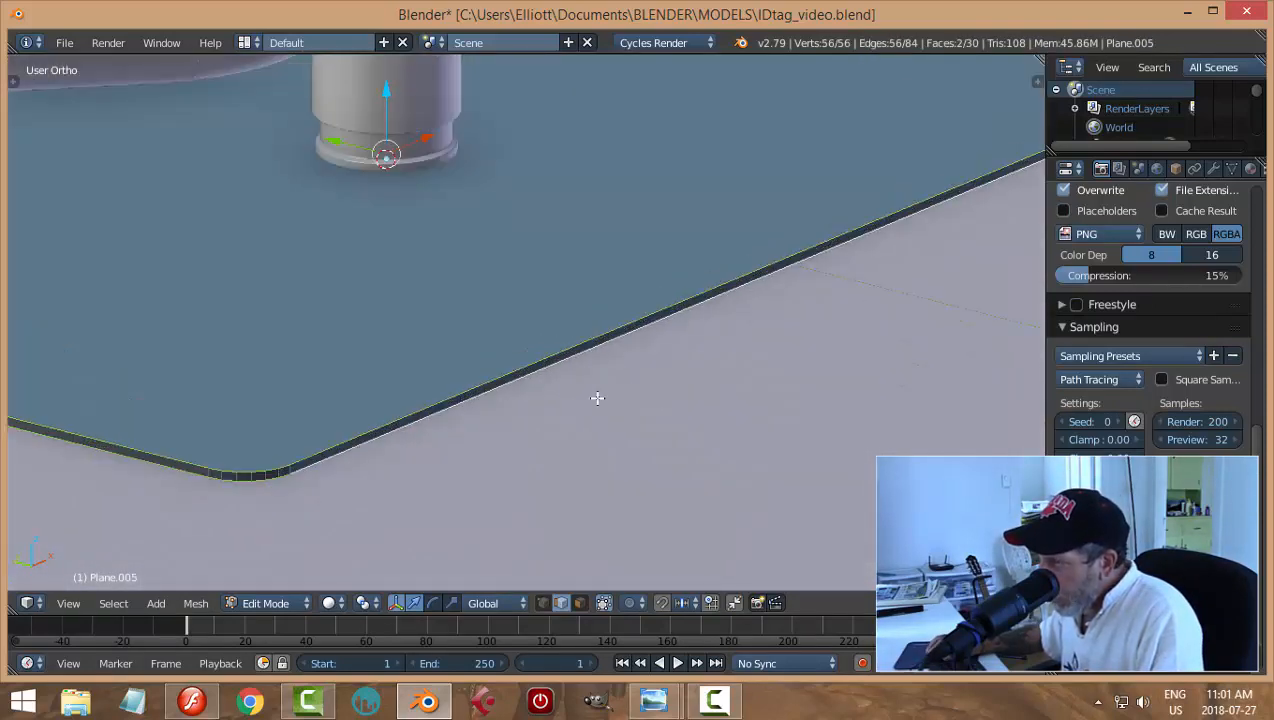
middle_drag(615, 437, 632, 411)
scroll(618, 415, up, 2)
middle_drag(482, 392, 507, 394)
key(ctrl+b)
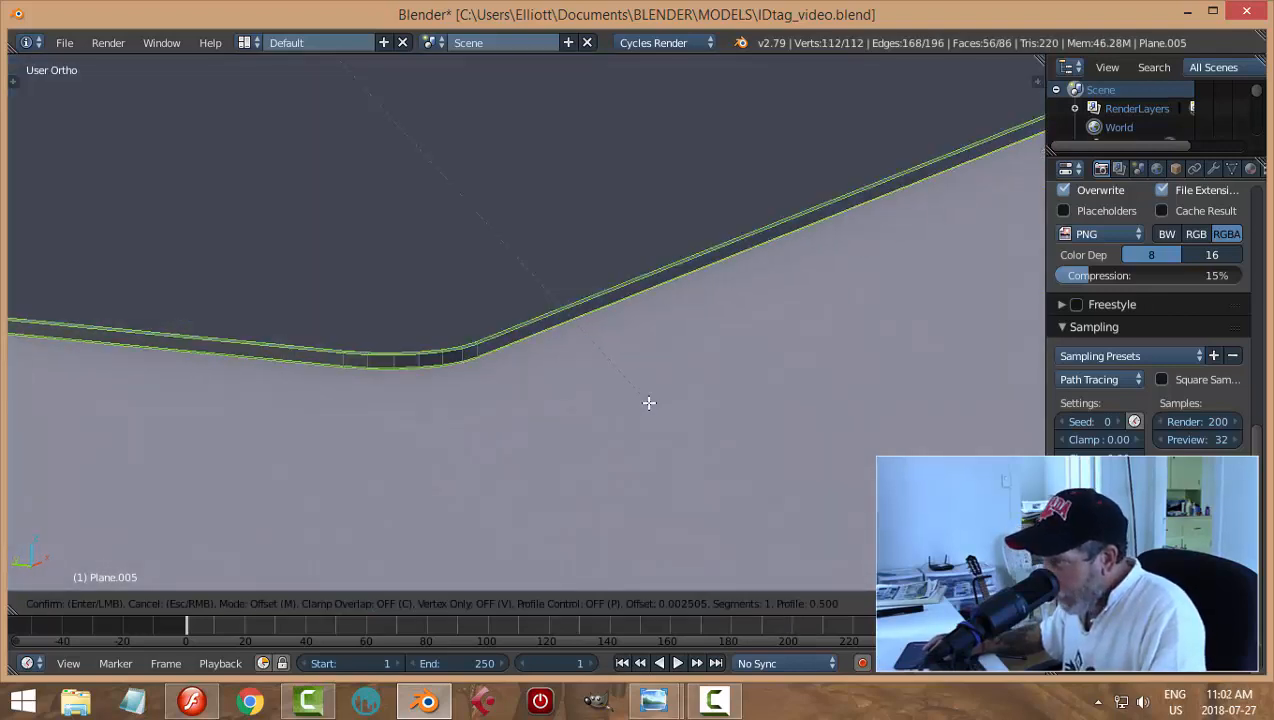
scroll(649, 403, up, 1)
click(649, 403)
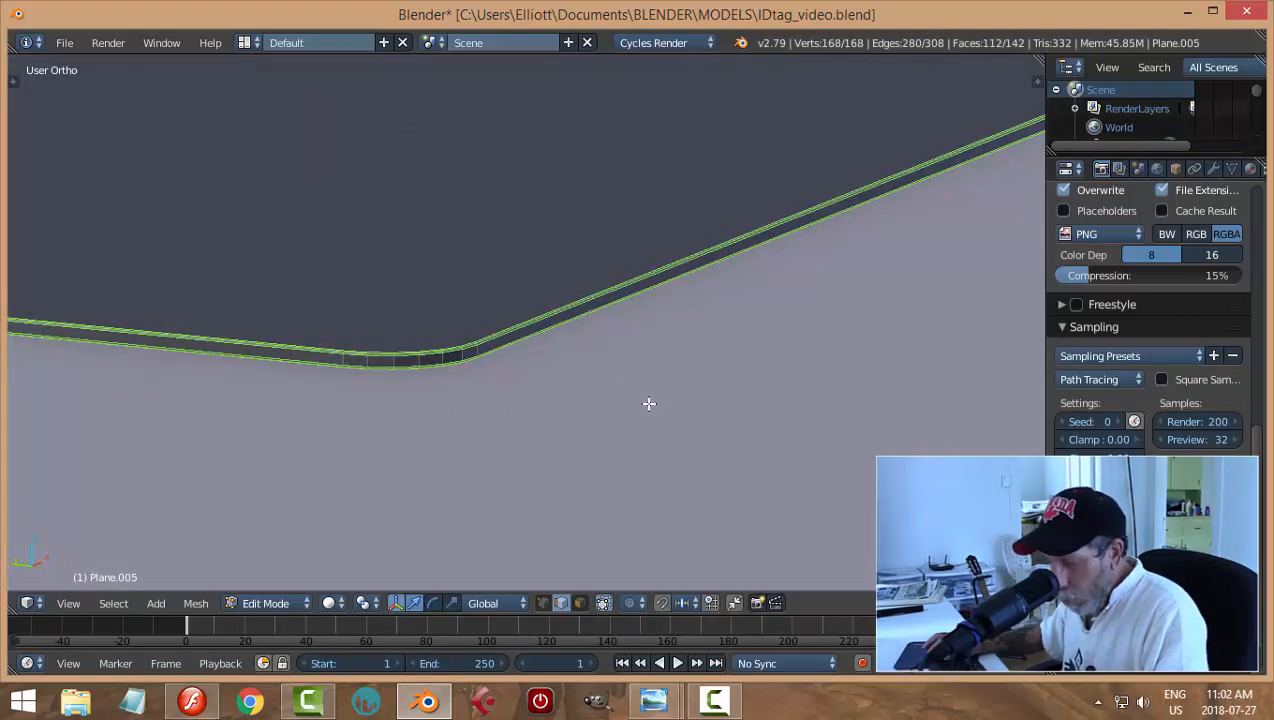
Step: Return to Object Mode and apply smooth shading to the holder slab
key(Tab)
click(487, 403)
scroll(634, 381, down, 4)
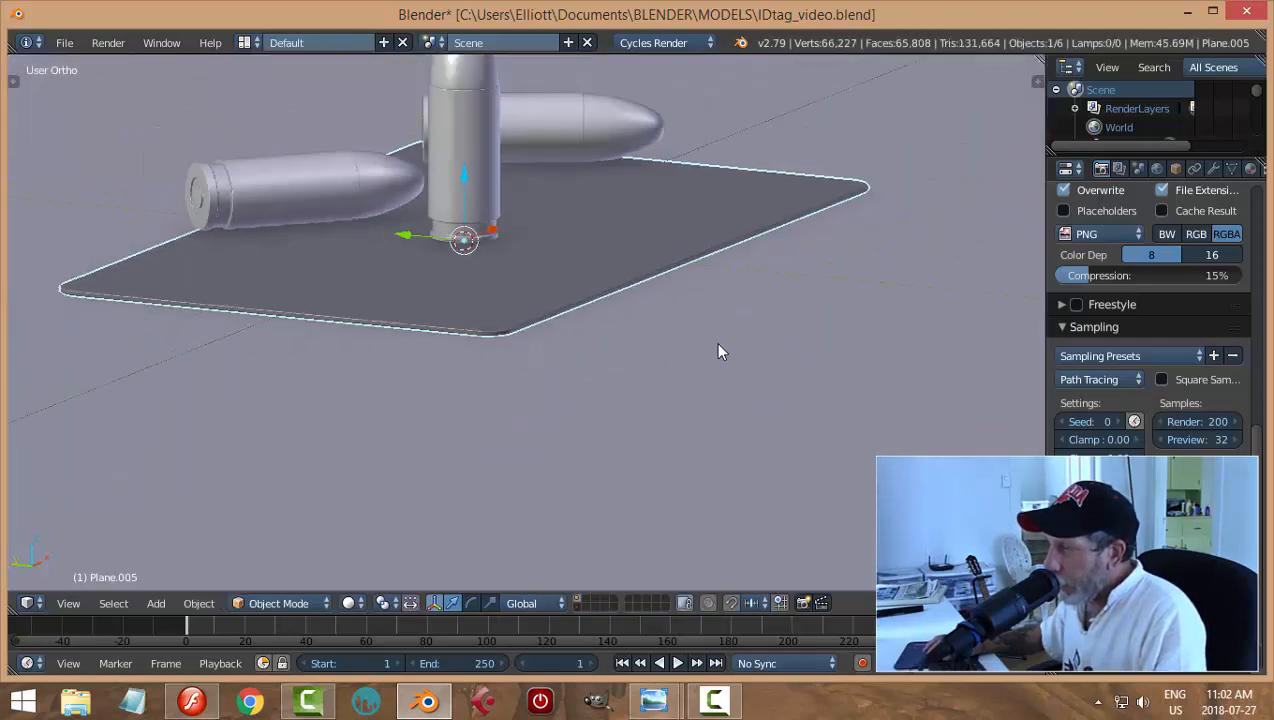
key(t)
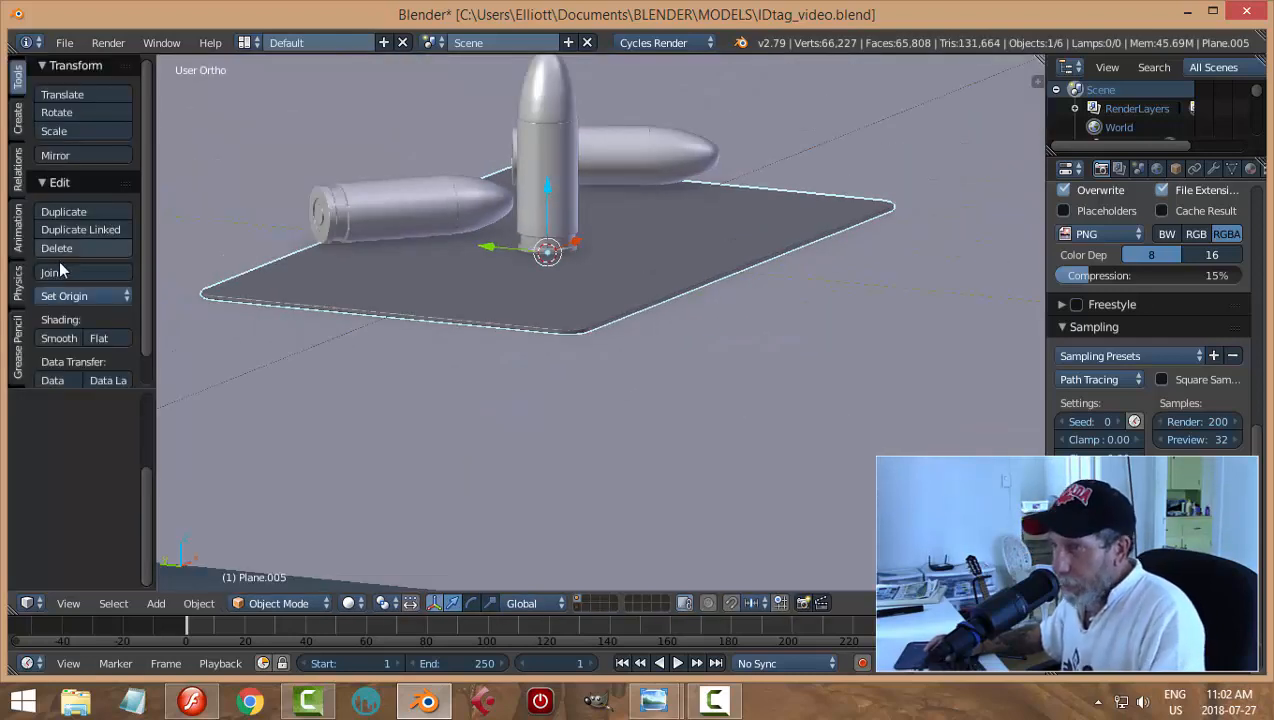
middle_drag(689, 323, 714, 318)
scroll(714, 318, up, 2)
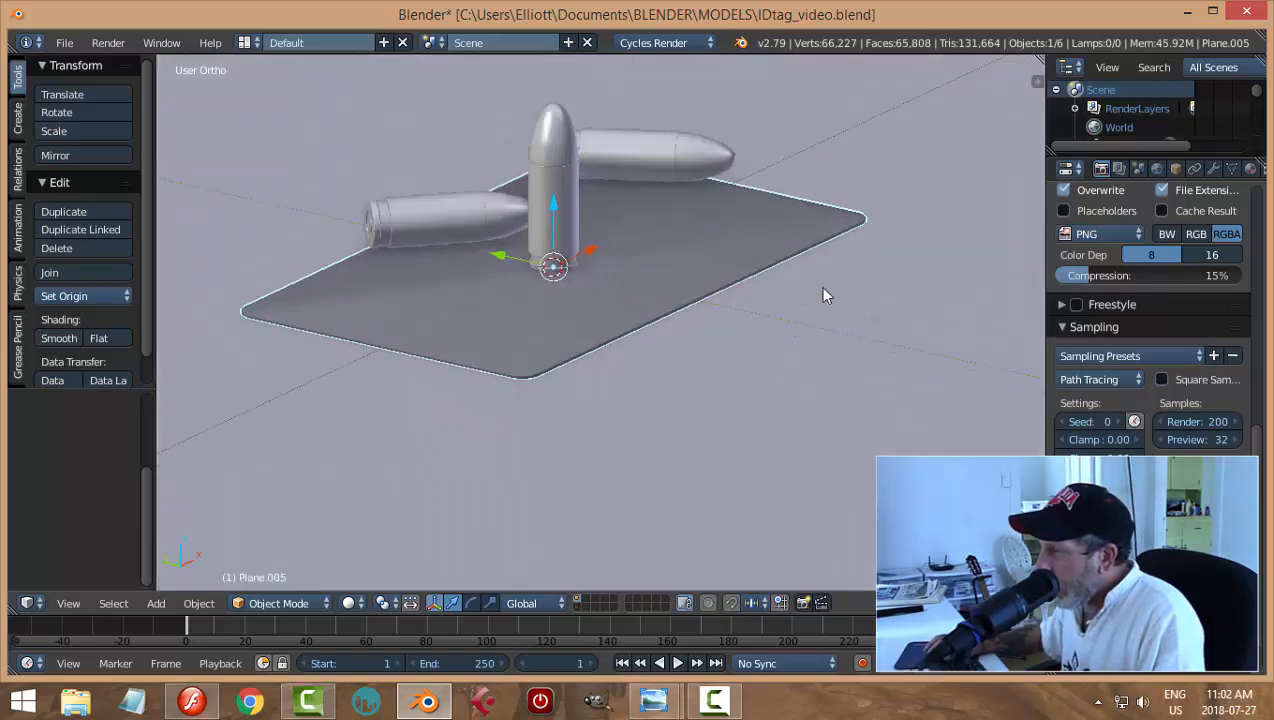
Step: Enable Auto Smooth on the holder slab with an angle of 20°, and deselect the slab
click(1232, 168)
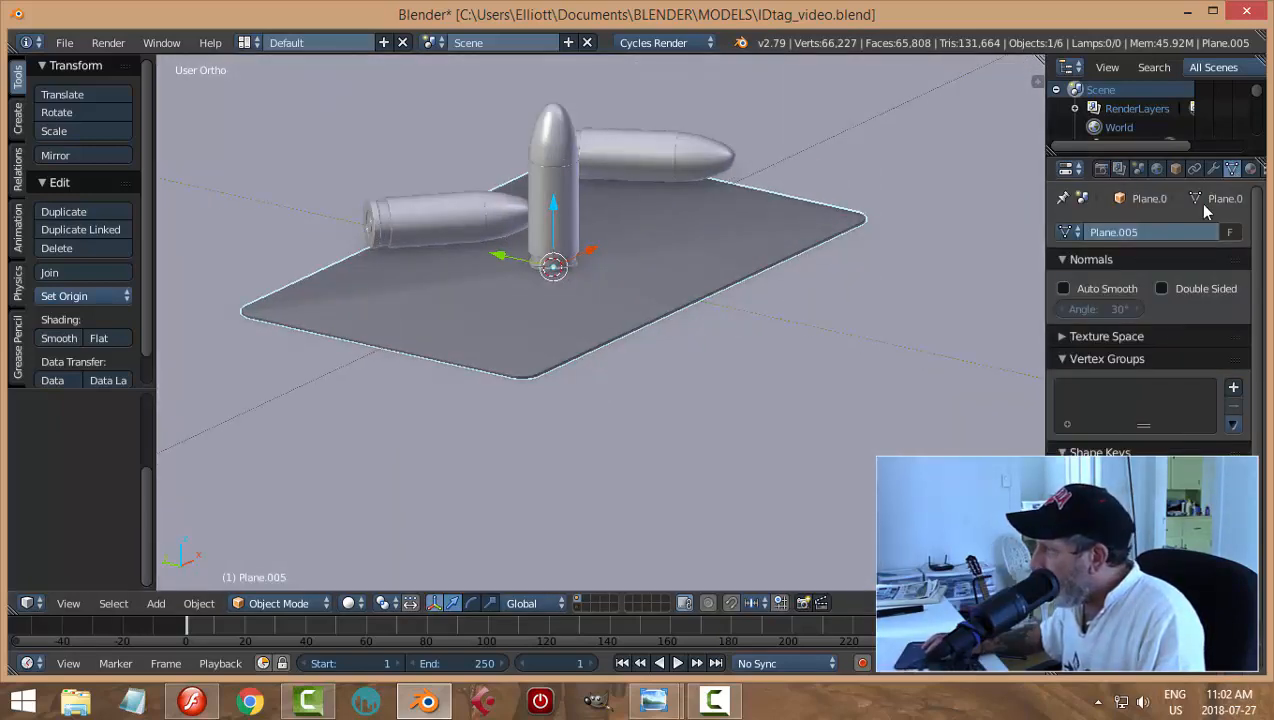
click(1063, 288)
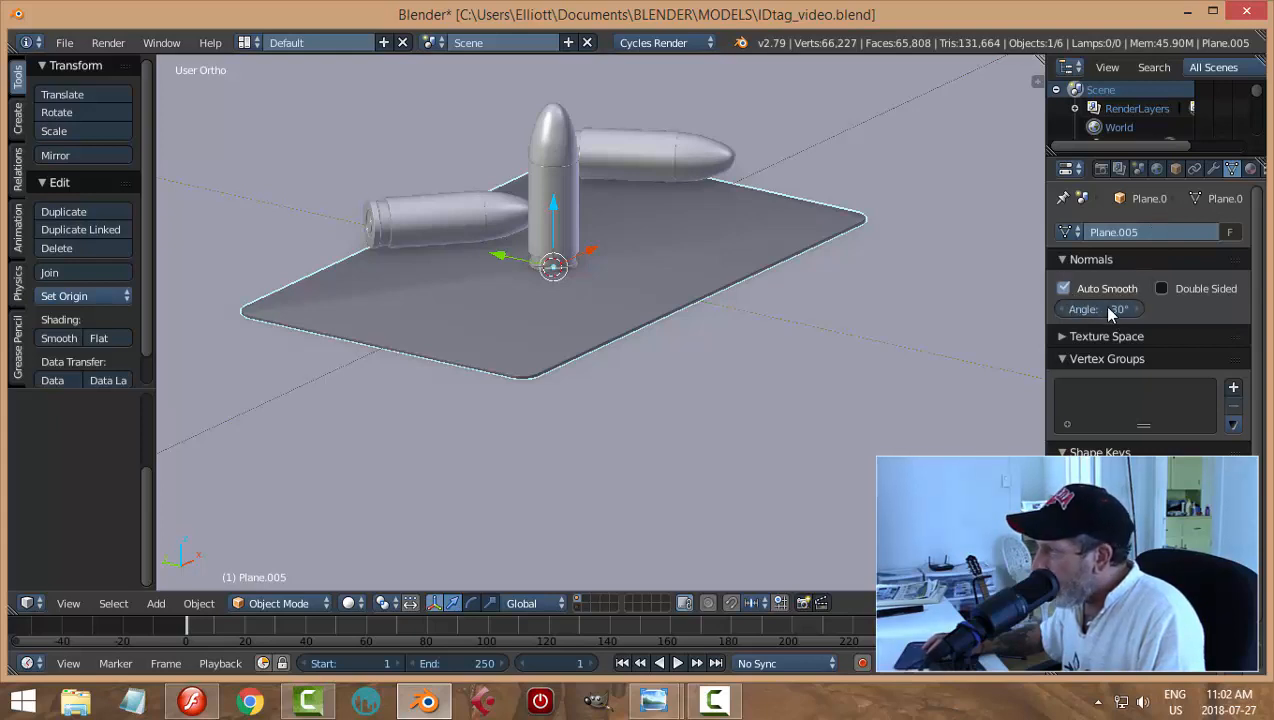
click(1110, 310)
text(2)
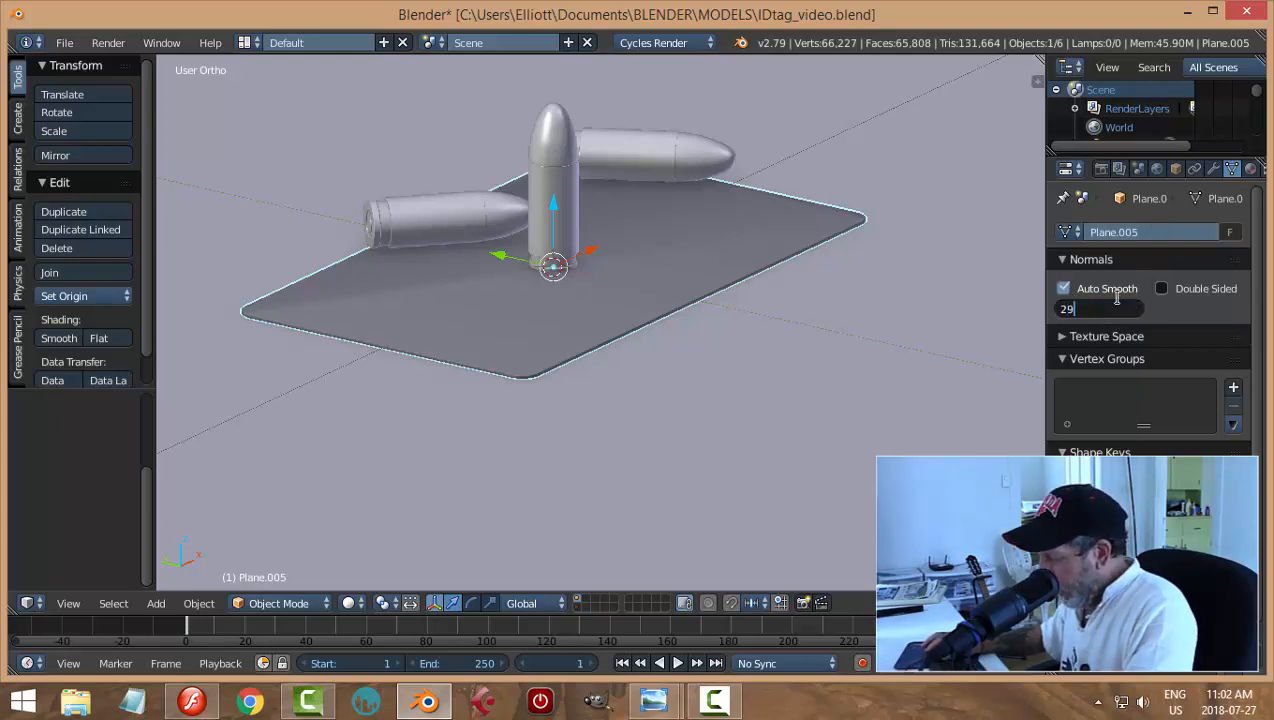
key(Return)
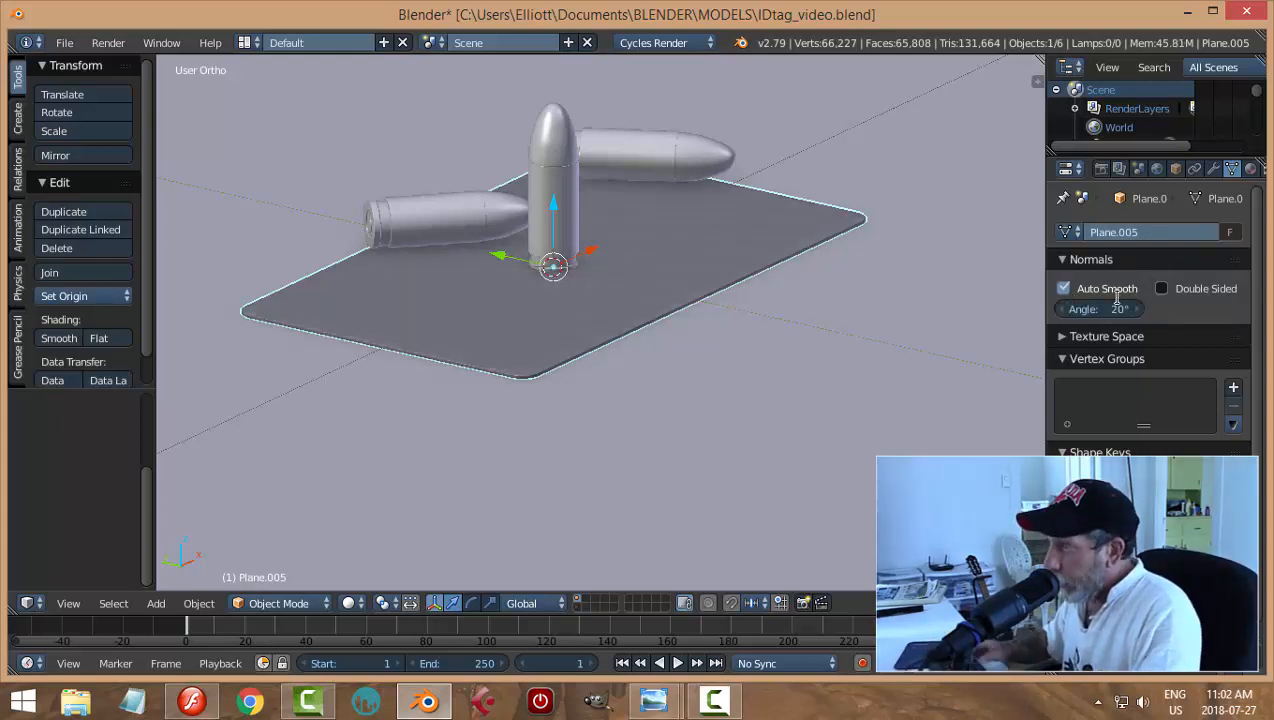
key(a)
scroll(694, 386, down, 2)
mouse_move(690, 386)
middle_down()
mouse_move(713, 414)
mouse_move(707, 430)
mouse_move(694, 373)
middle_up()
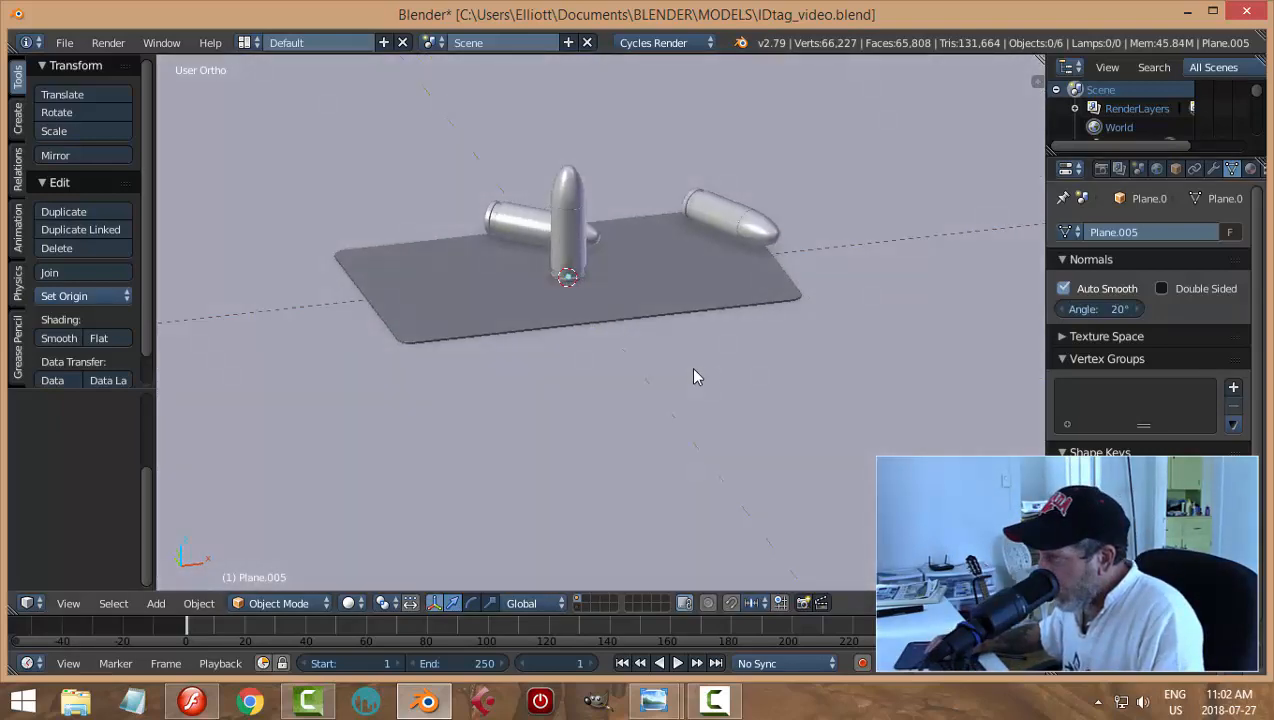
Step: Switch to the front view, select the holder slab, and check its height against the card in Wireframe shading
scroll(694, 373, up, 2)
key(KP_1)
scroll(697, 385, up, 5)
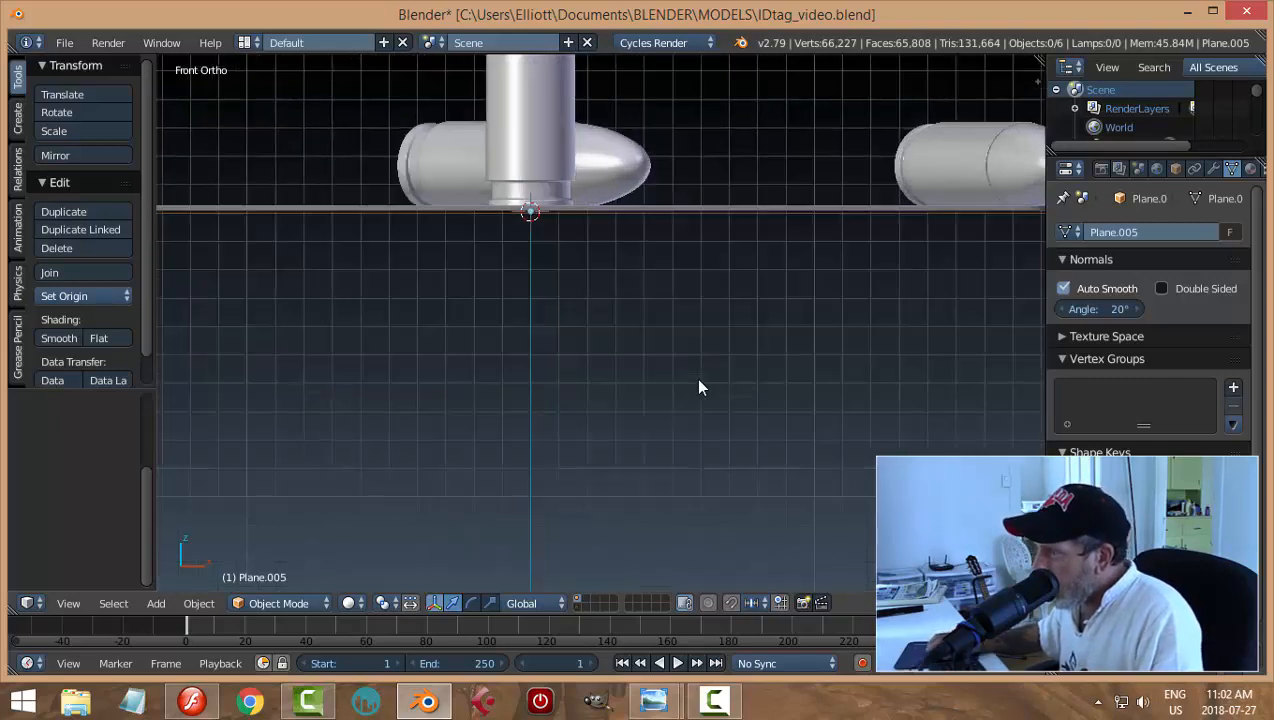
scroll(716, 325, down, 2)
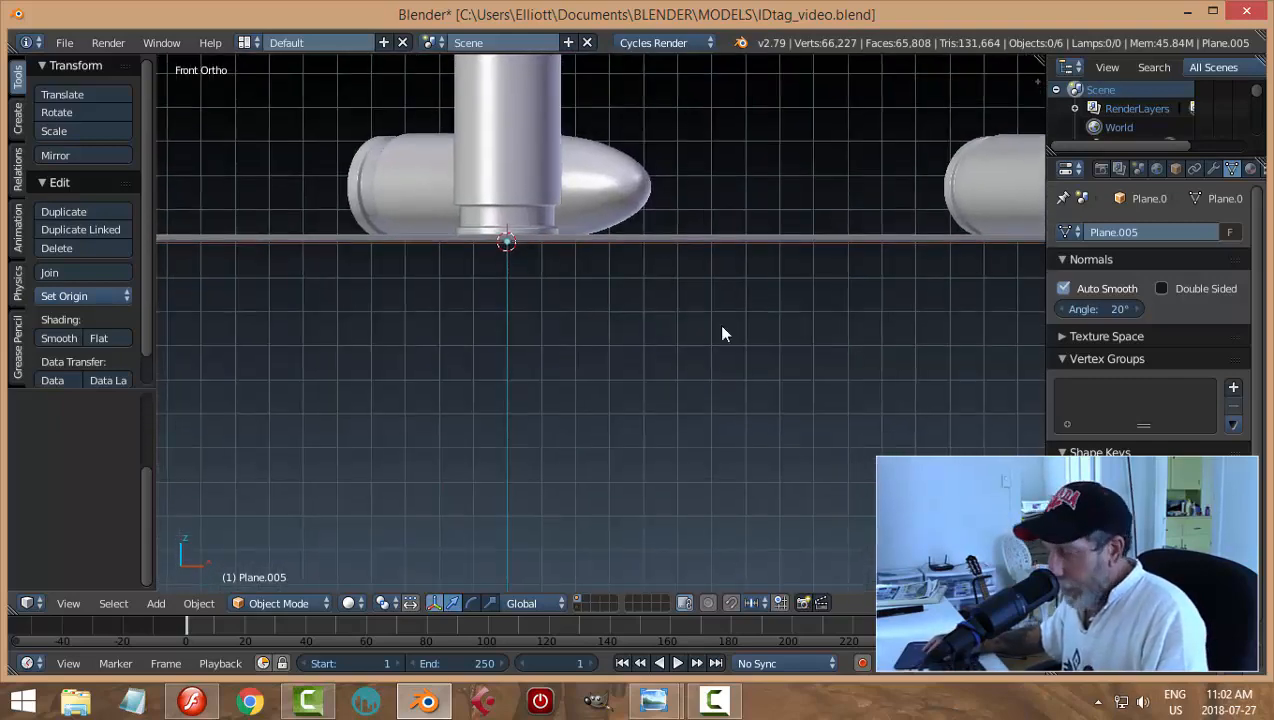
right_click(625, 243)
scroll(716, 310, down, 2)
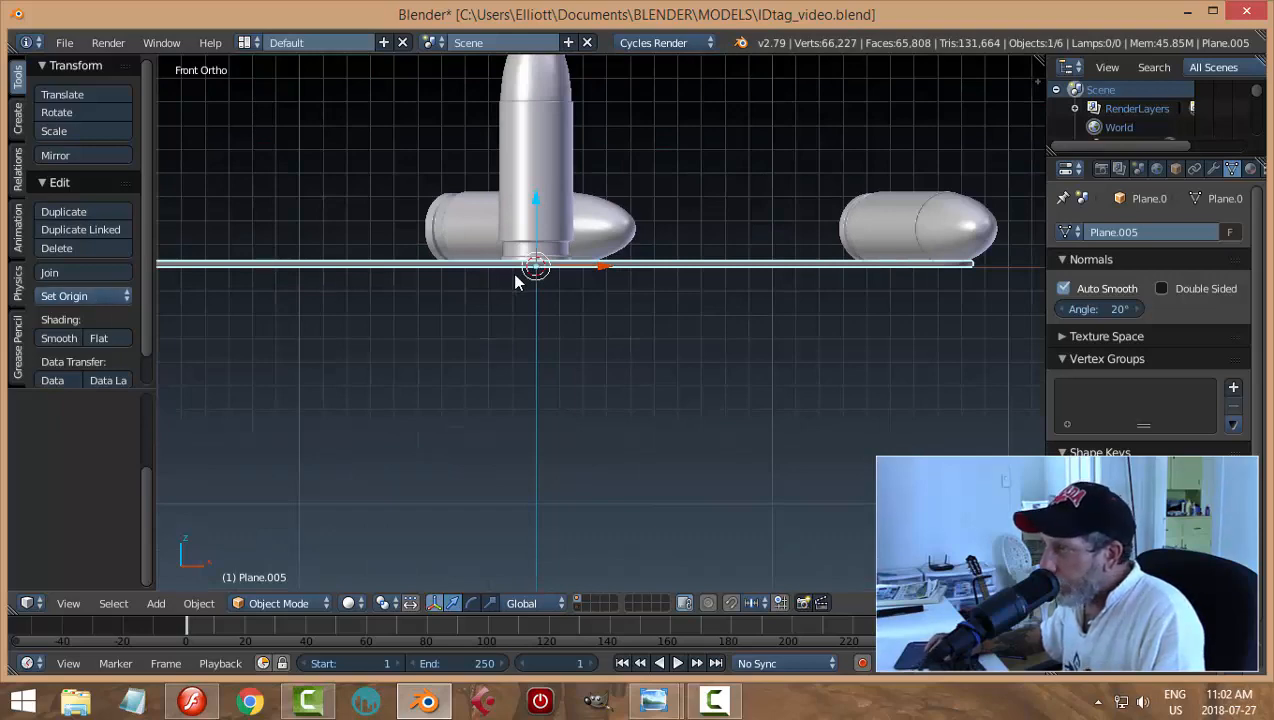
scroll(515, 282, up, 3)
key(z)
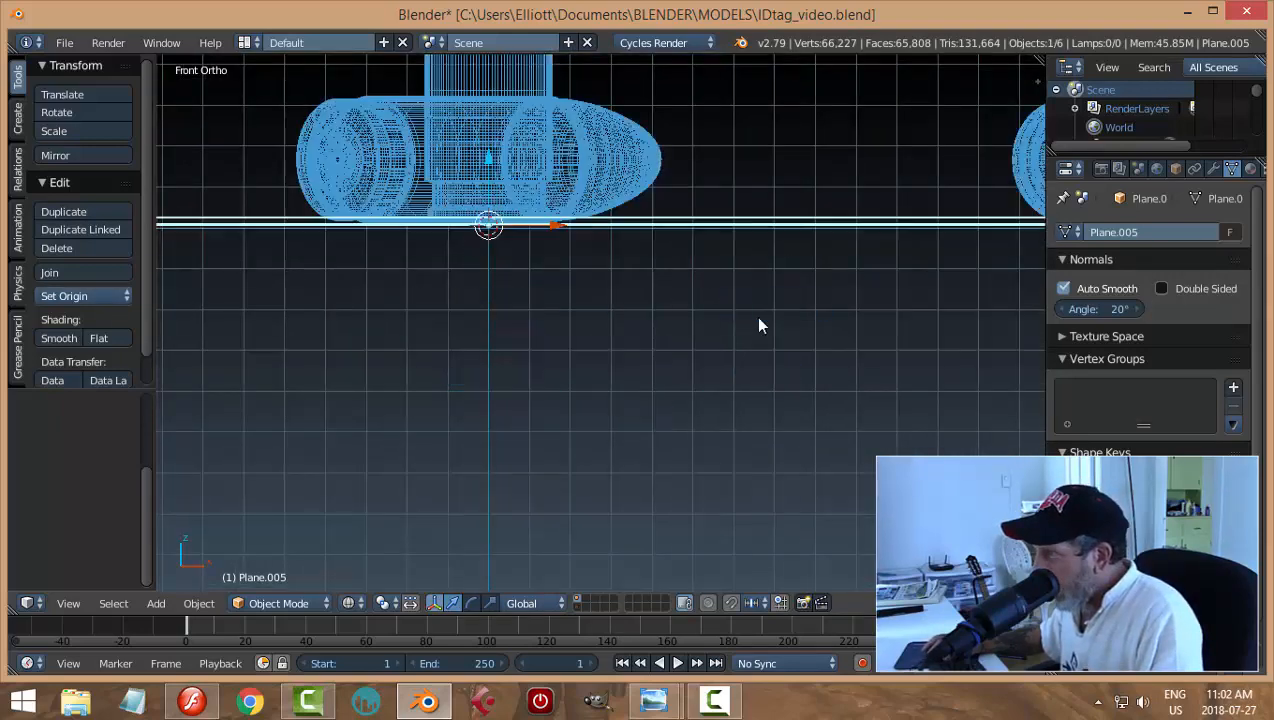
scroll(636, 297, up, 3)
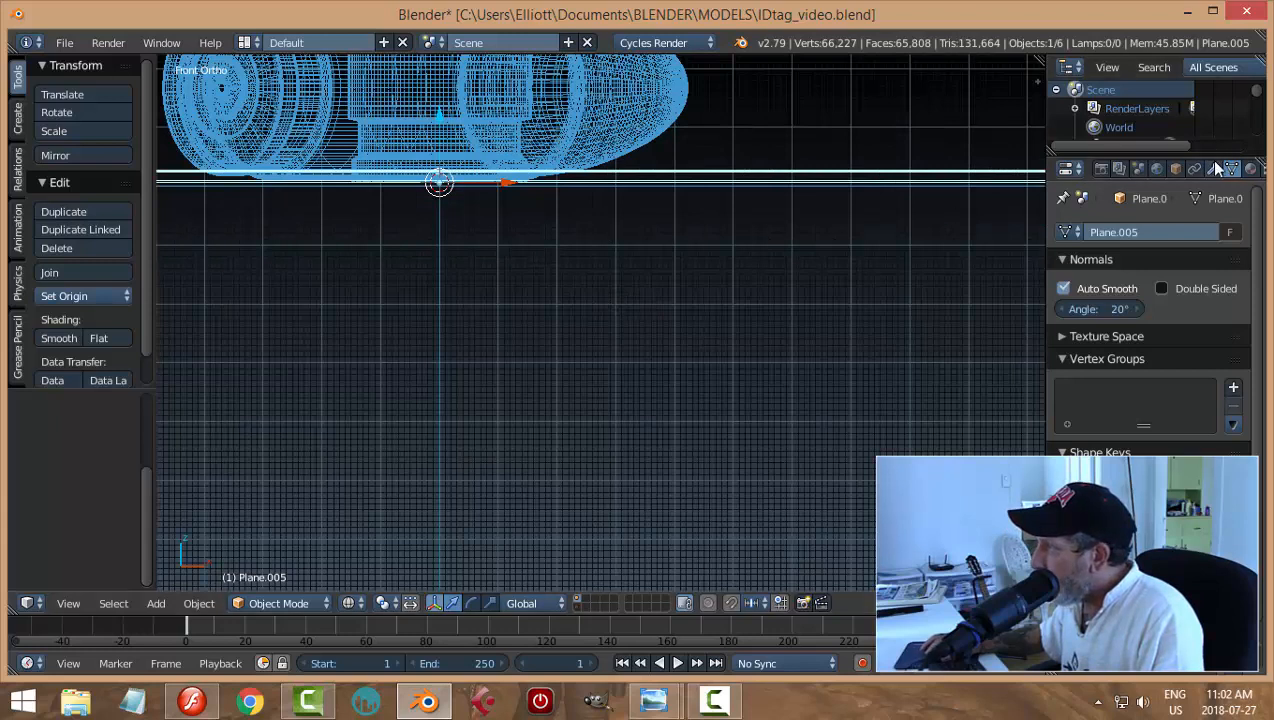
Step: Enlarge the Outliner and tell the card and holder apart by selecting Plane.004 and Plane.005 and toggling Plane.005's visibility
drag(1212, 158, 1210, 385)
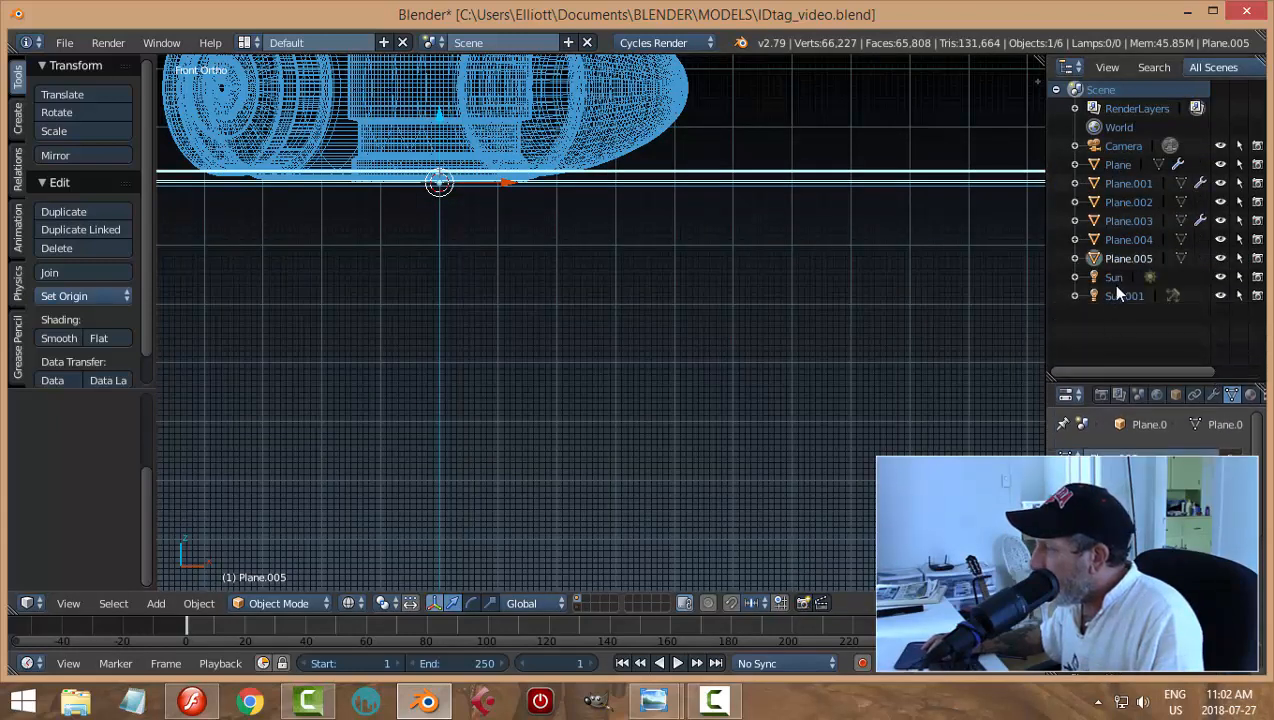
click(1128, 240)
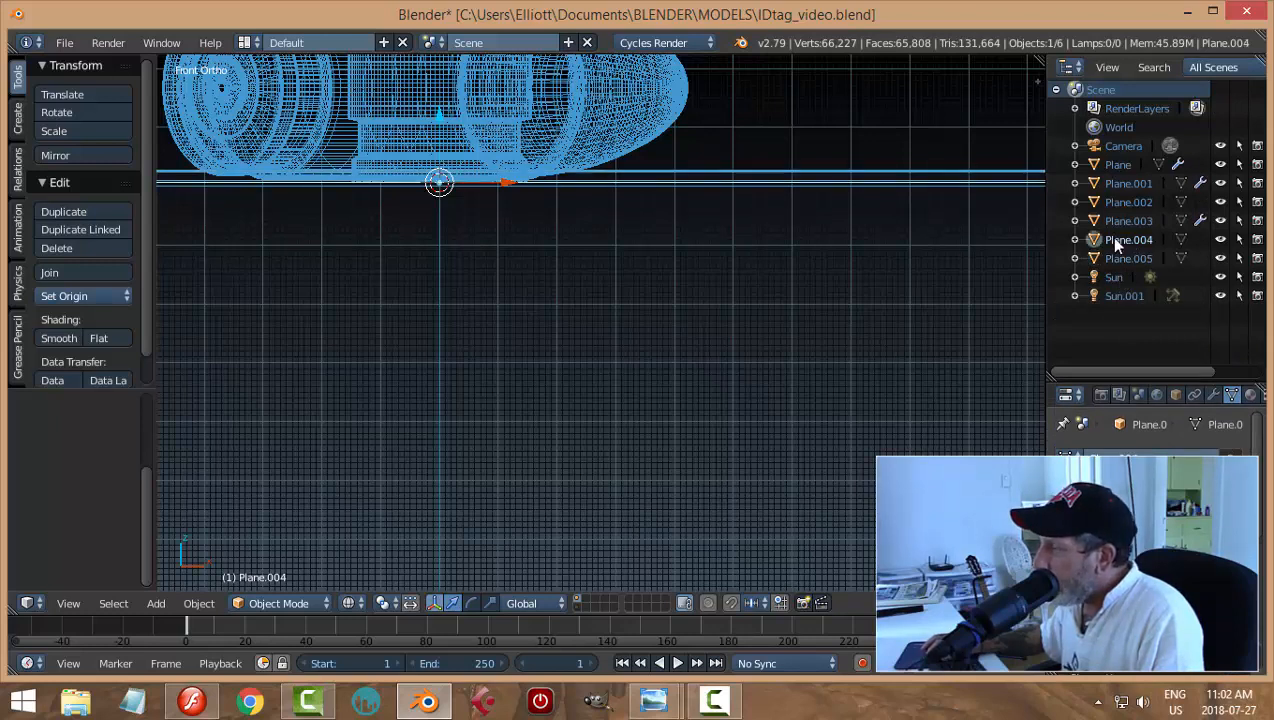
click(1124, 257)
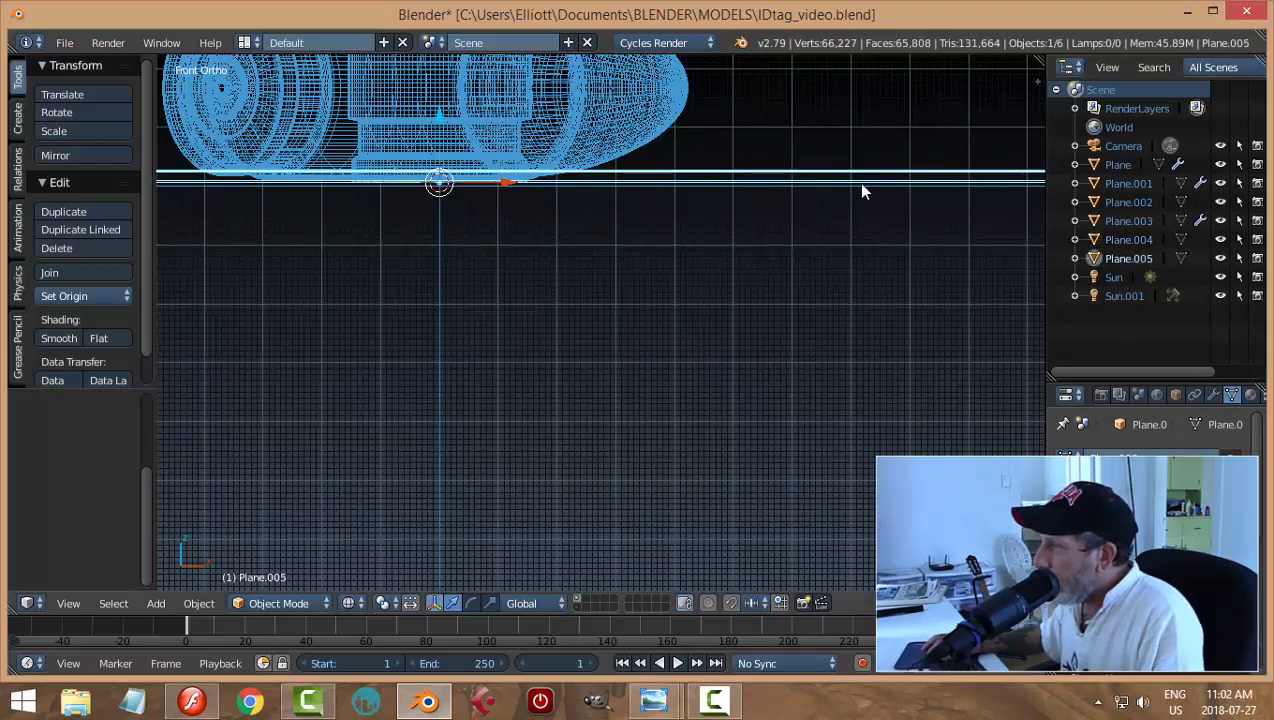
key(h)
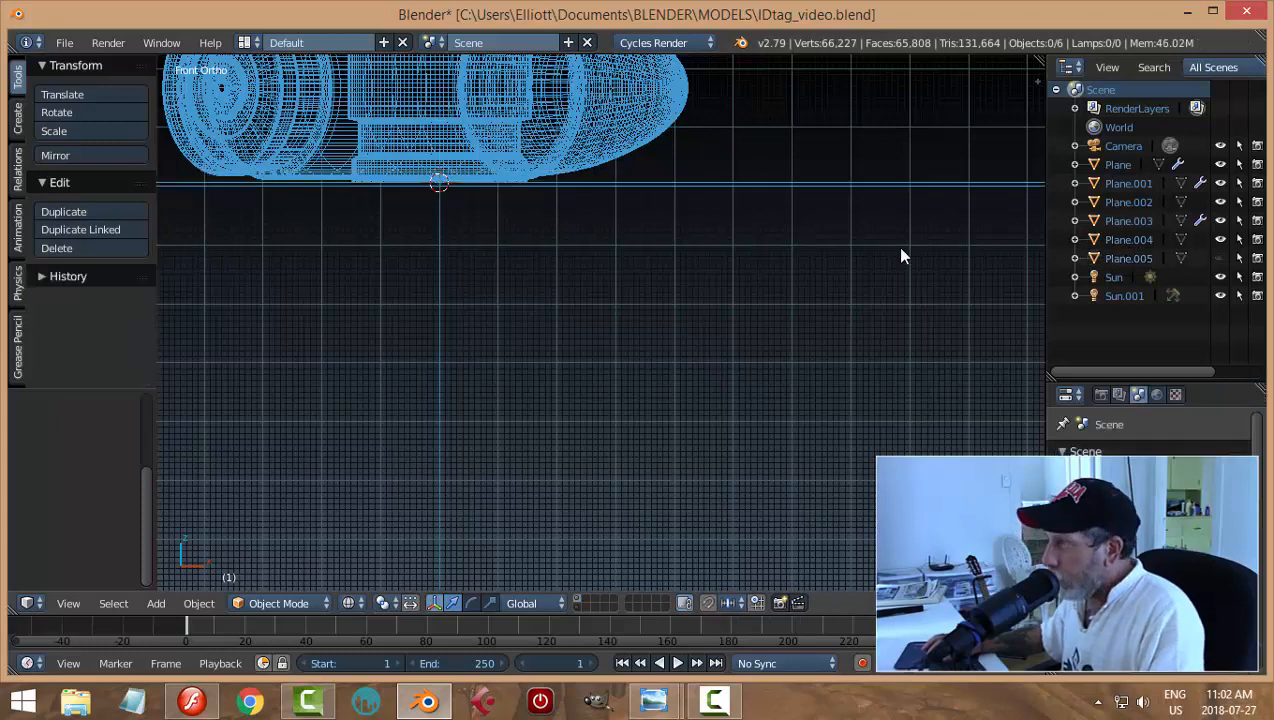
key(alt+h)
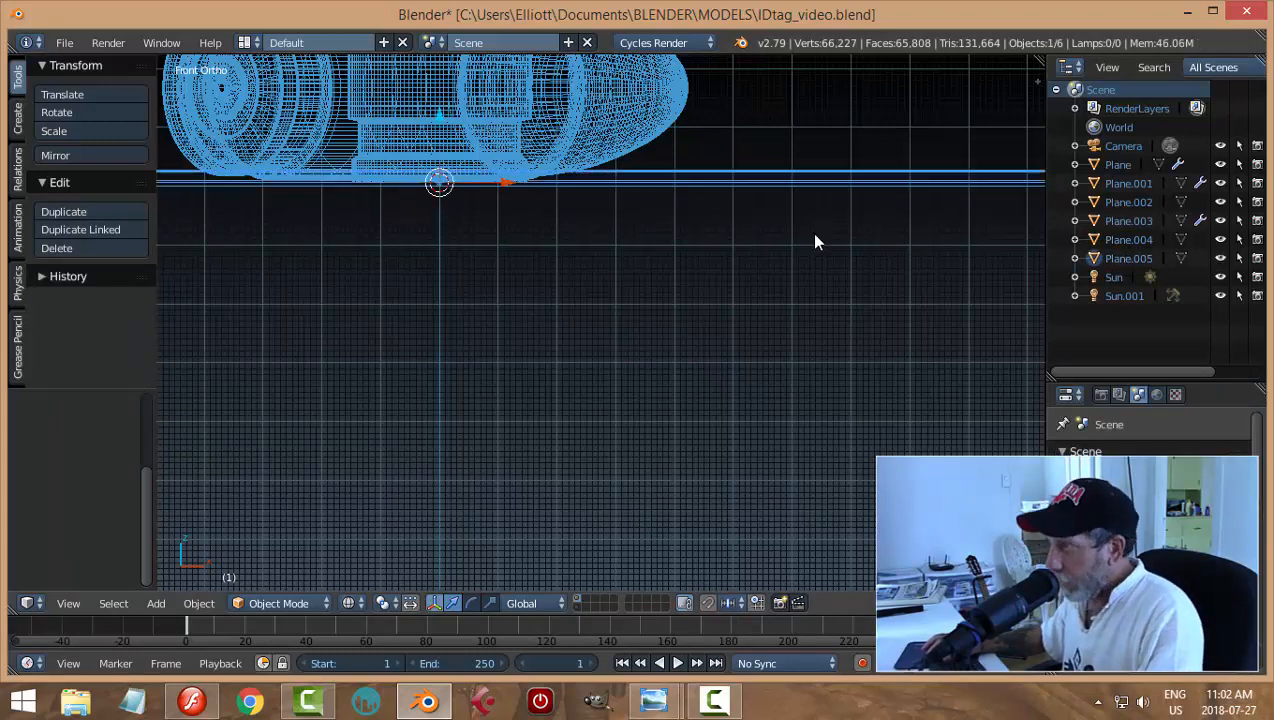
Step: Return to an angled Solid view, hide the holder slab Plane.005, and select the card plane Plane.004
middle_drag(813, 242, 778, 384)
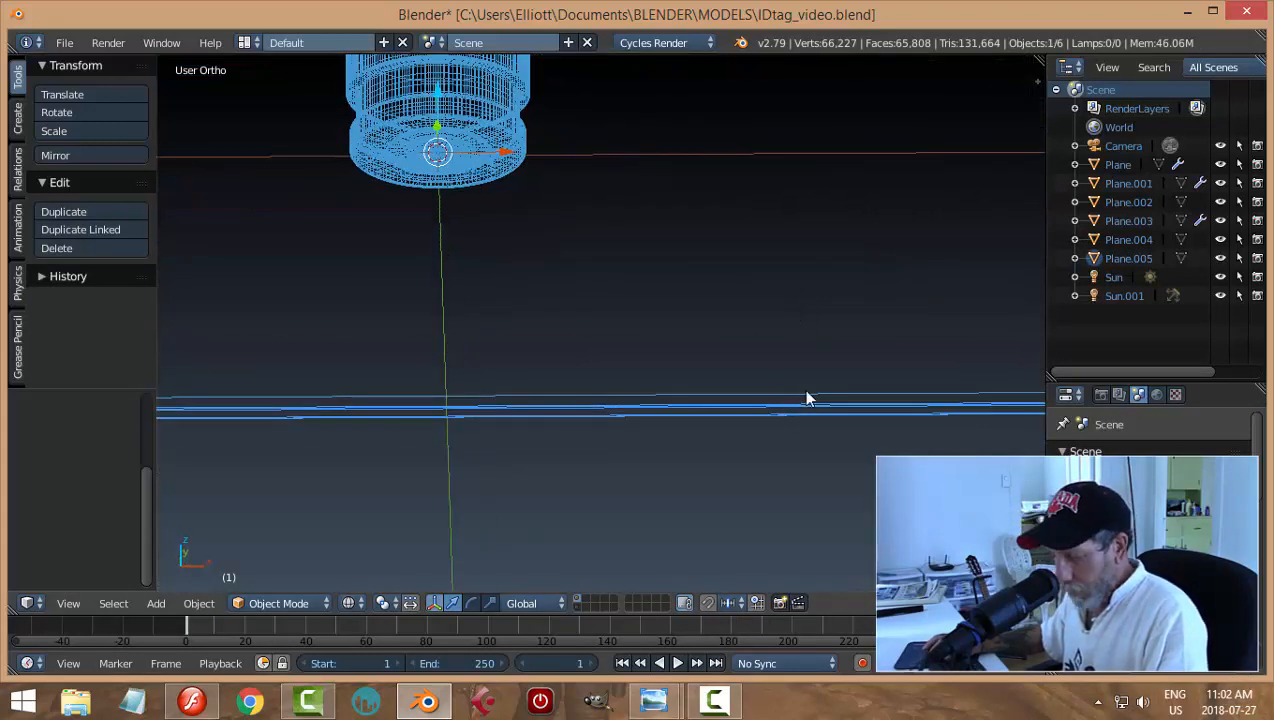
key(z)
click(813, 510)
scroll(806, 411, down, 4)
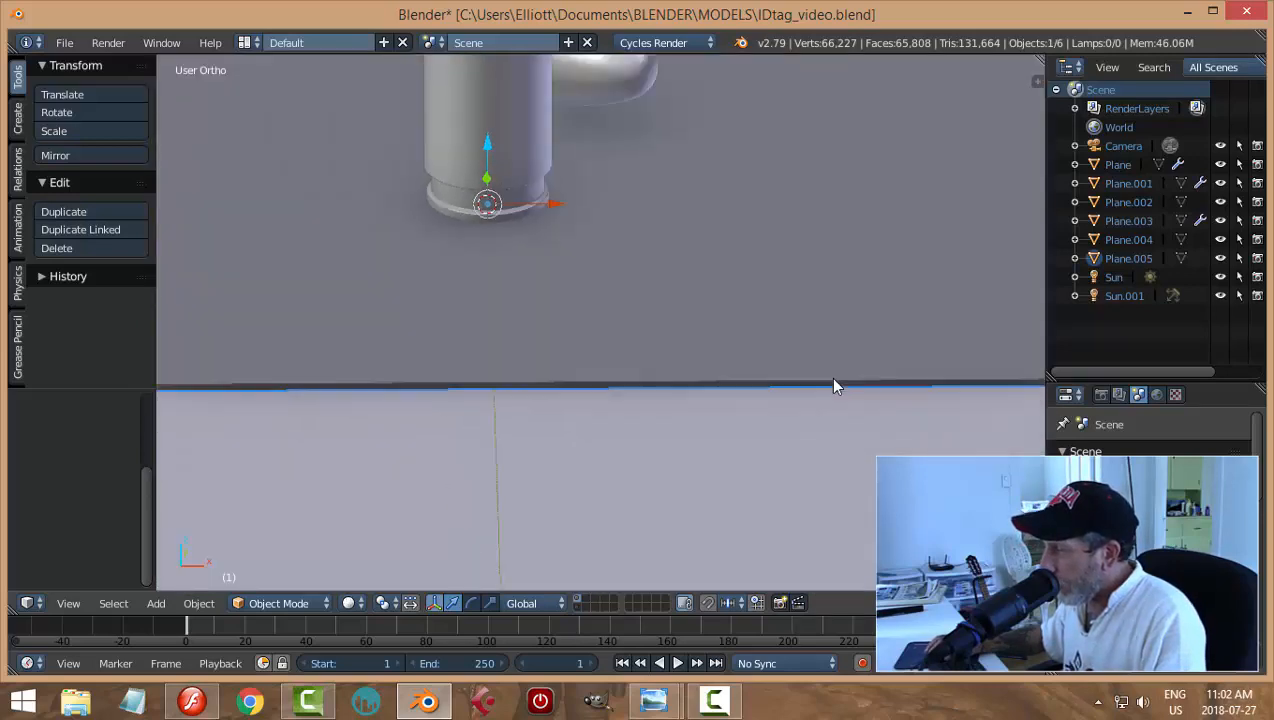
right_click(829, 329)
right_click(770, 307)
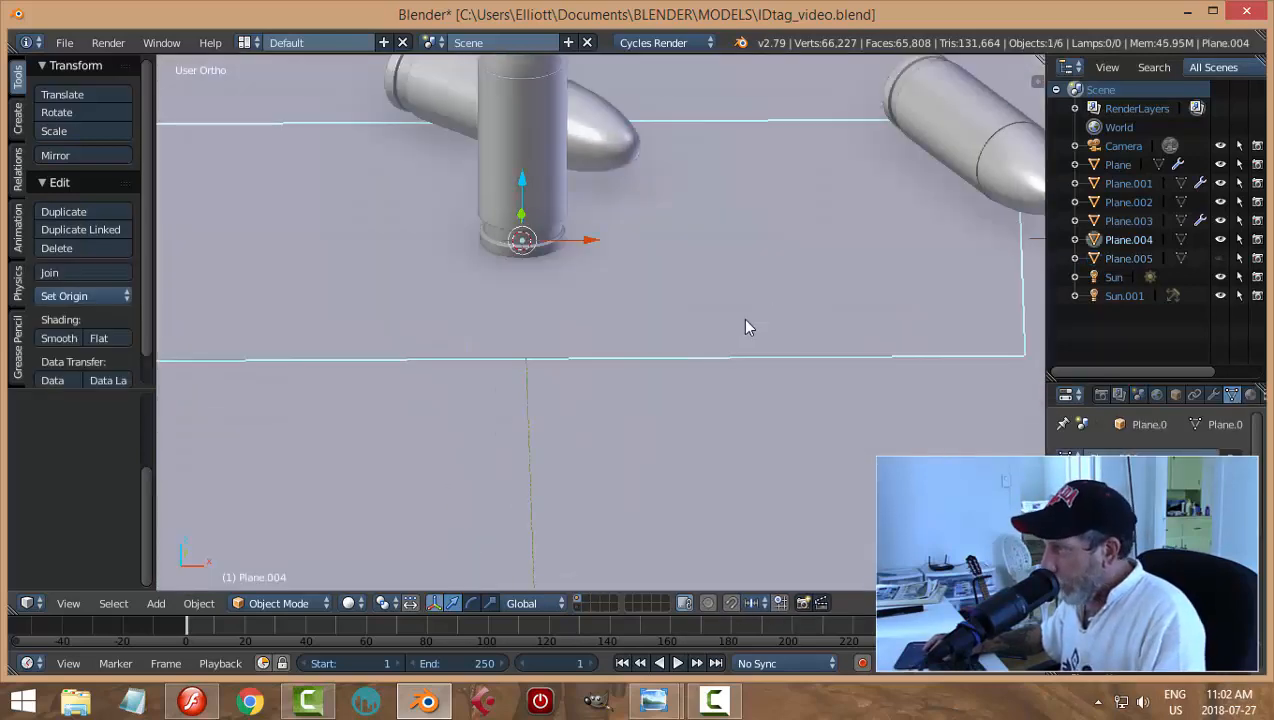
middle_drag(817, 475, 822, 449)
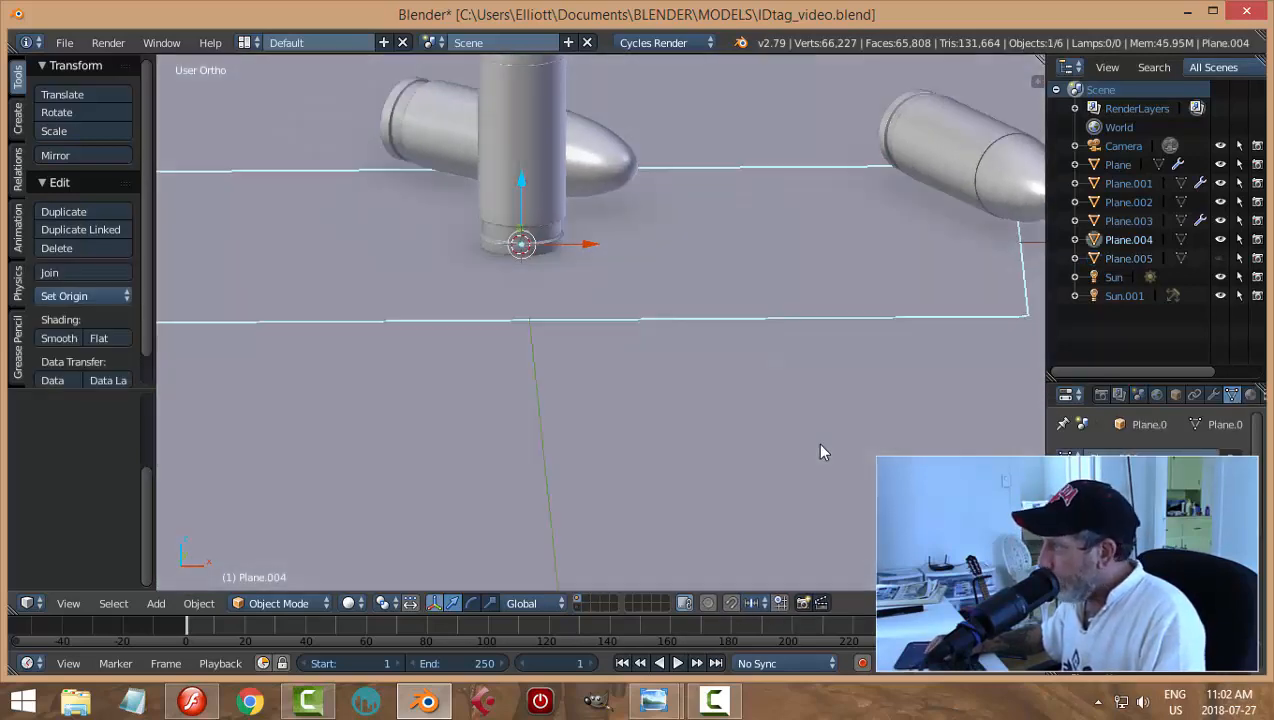
Step: Rename the card plane Plane.004 as ID in the Outliner
double_click(1117, 241)
key(BackSpace)
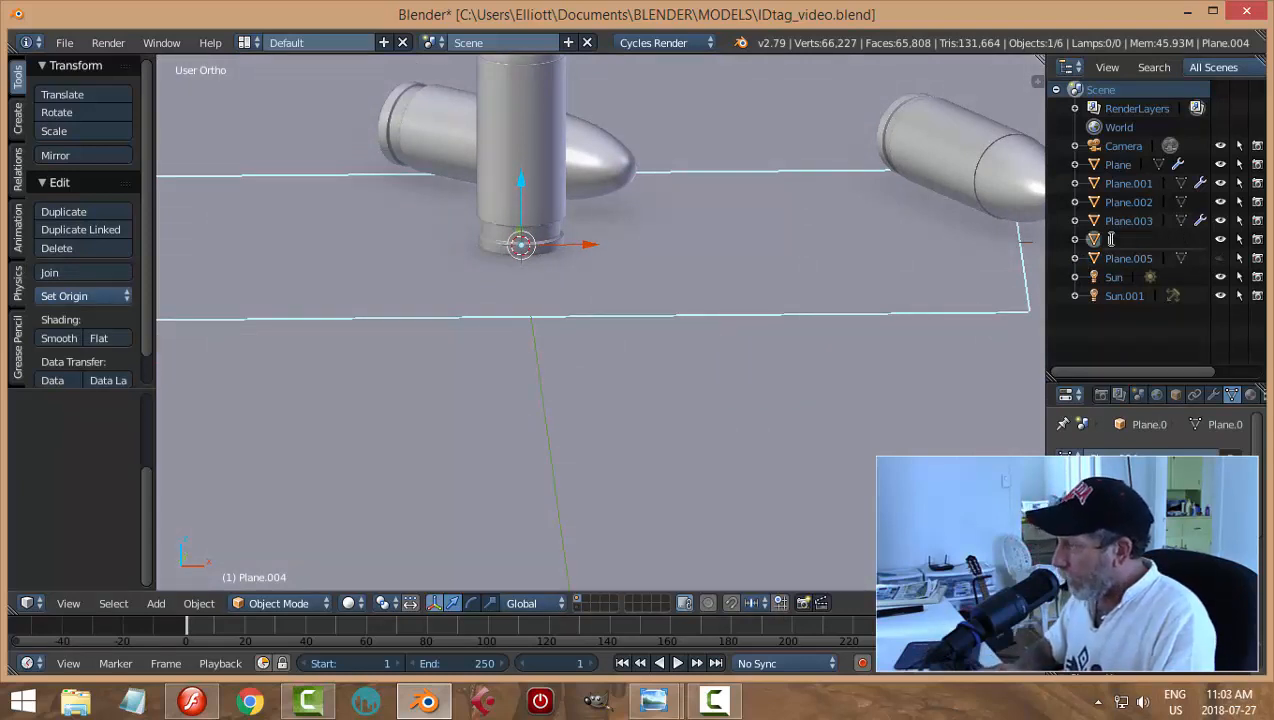
text(ID)
key(Return)
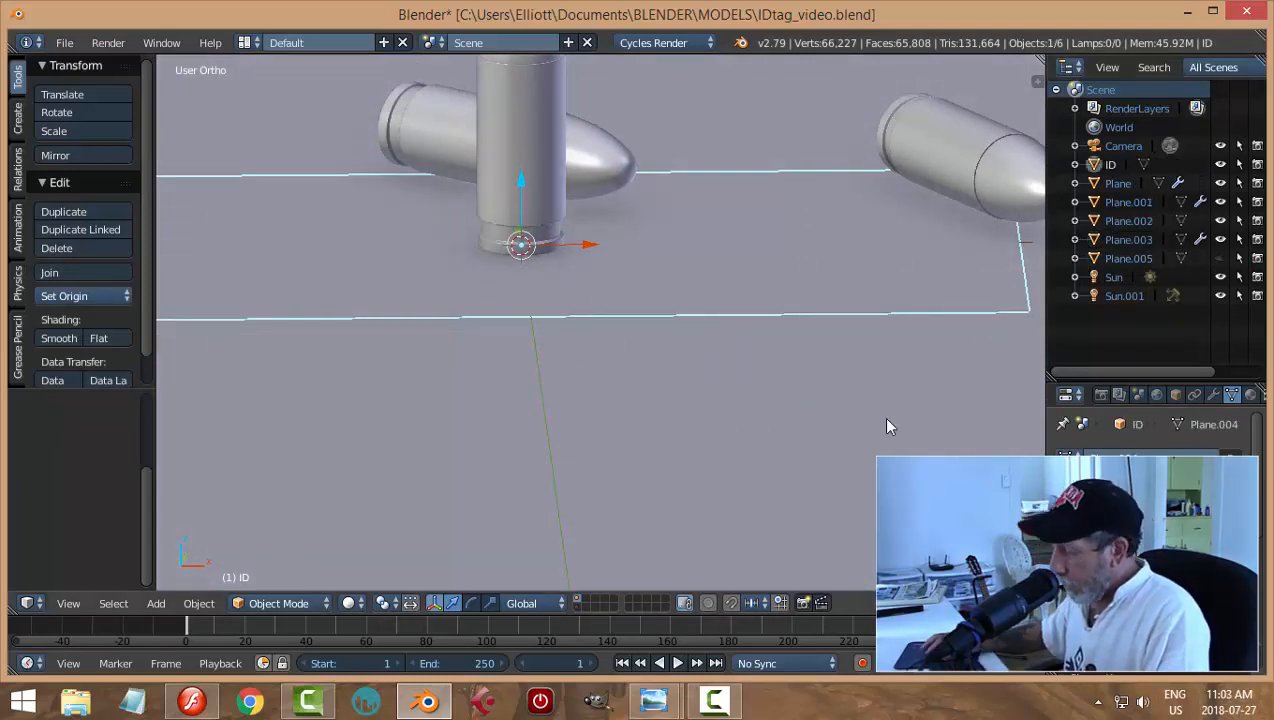
Step: Unhide the holder slab Plane.005 and rename it PLASTIC in the Outliner
right_click(845, 400)
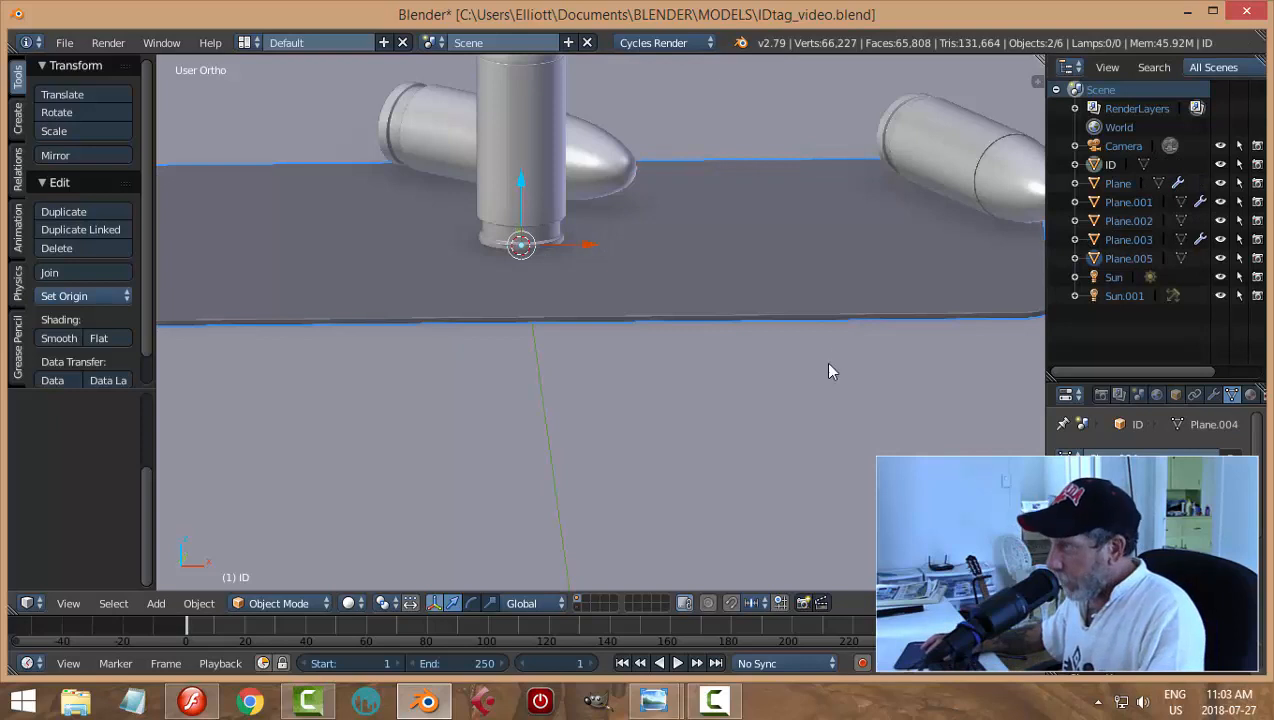
double_click(1131, 259)
text(PLASTUIC)
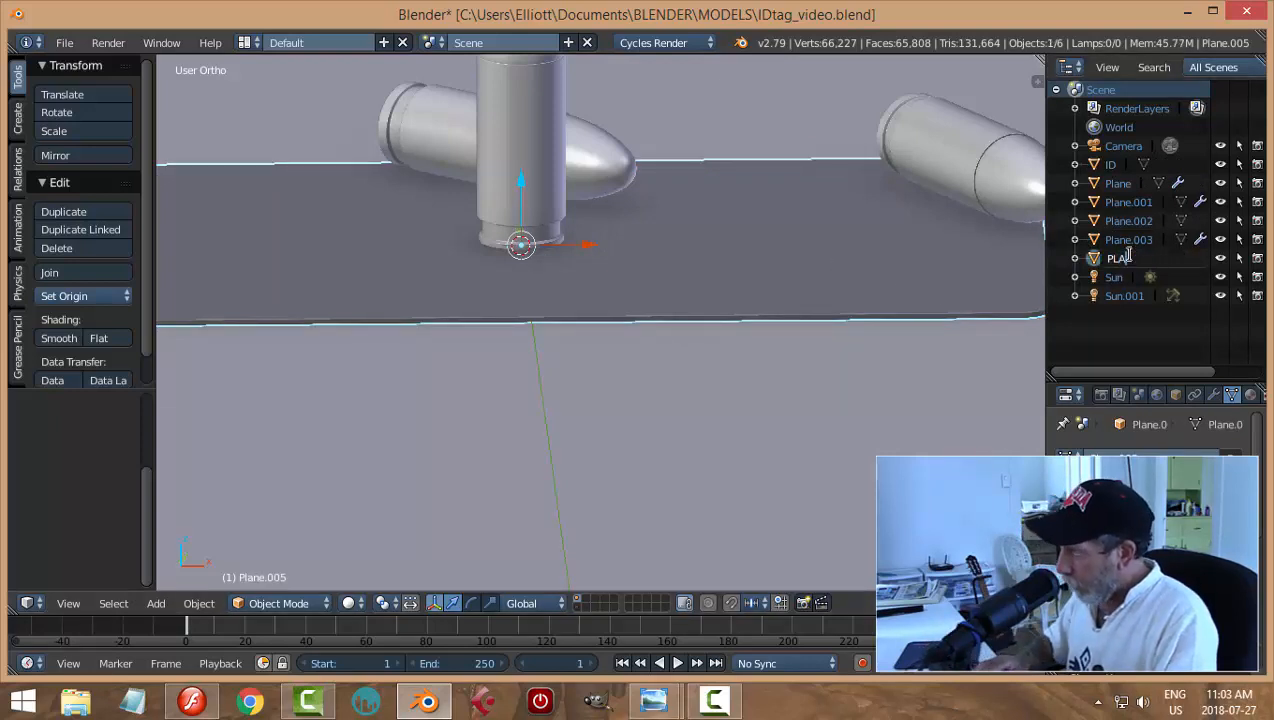
key(BackSpace)
key(BackSpace)
key(BackSpace)
text(IC)
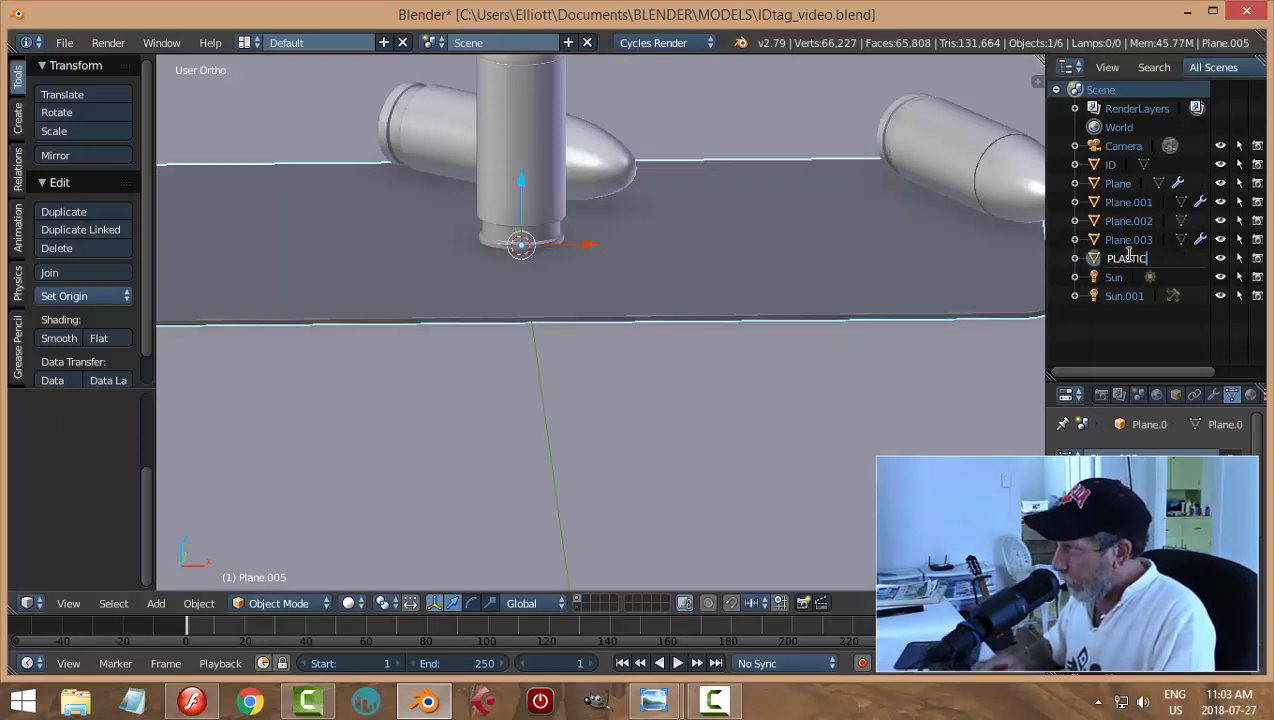
key(Return)
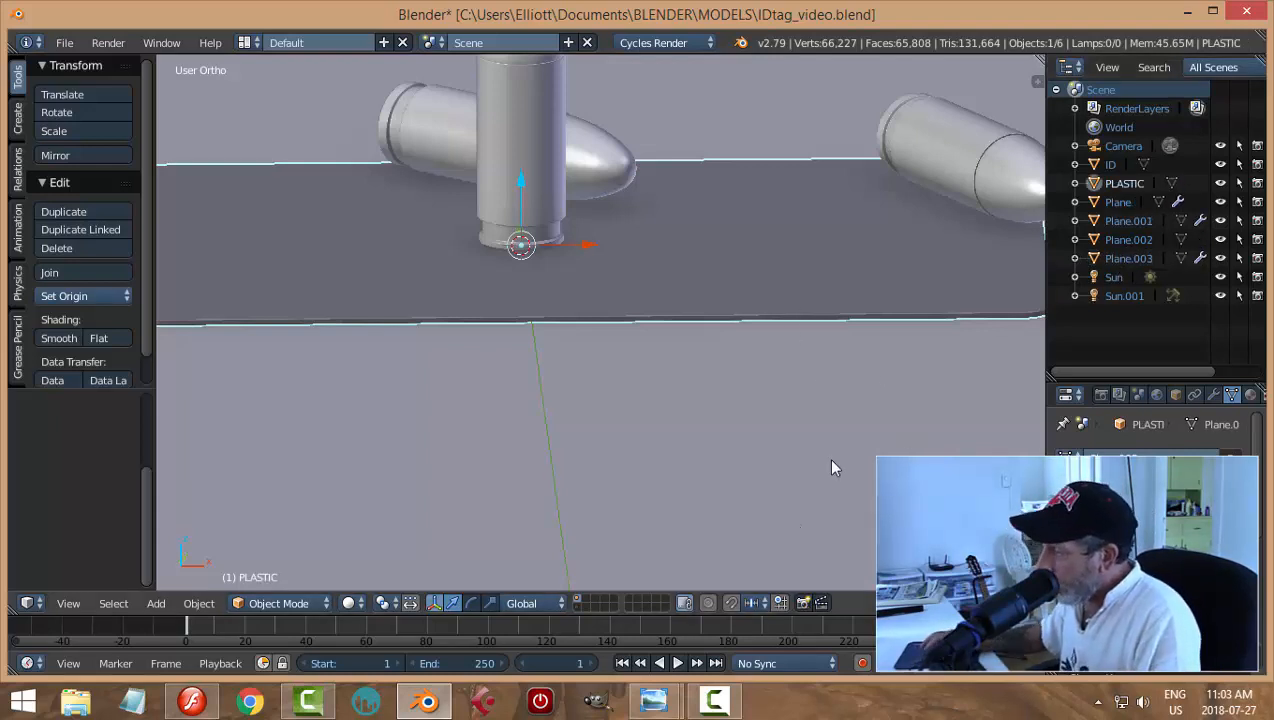
Step: In the front Wireframe view, select ID and raise it about 0.01 along Z to sit inside the plastic holder's thickness
key(KP_1)
scroll(755, 387, up, 1)
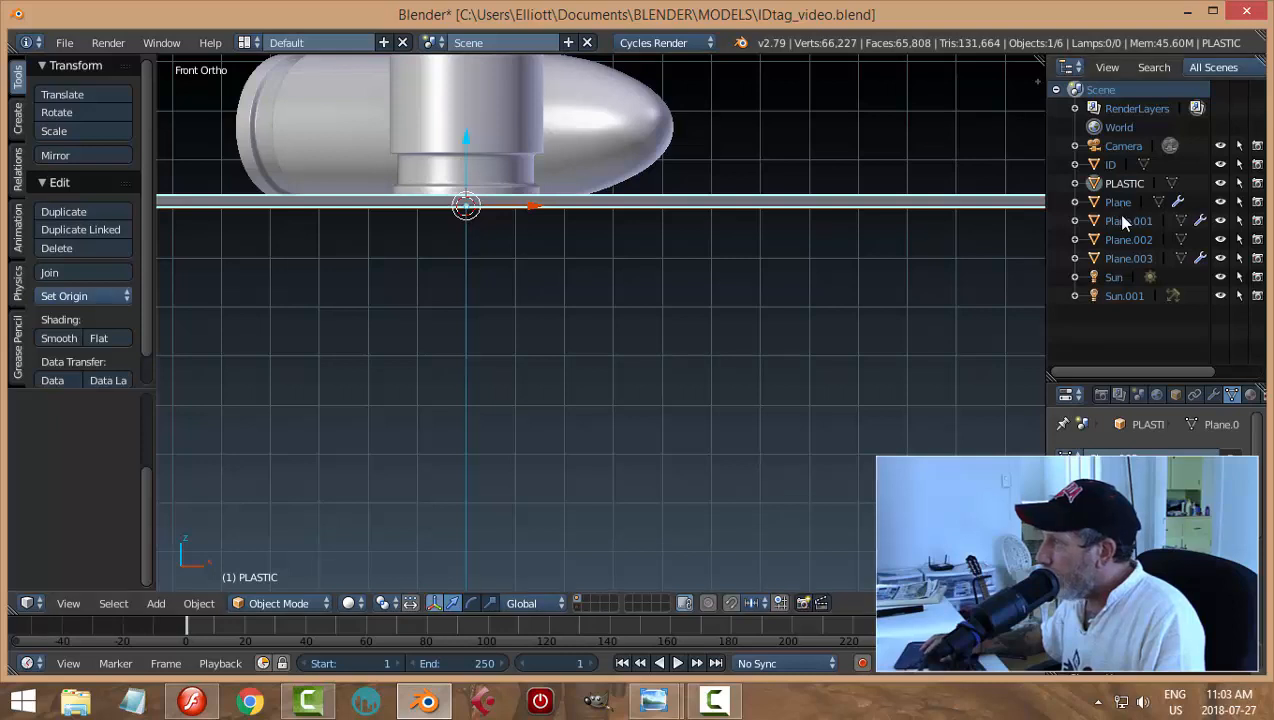
click(1112, 165)
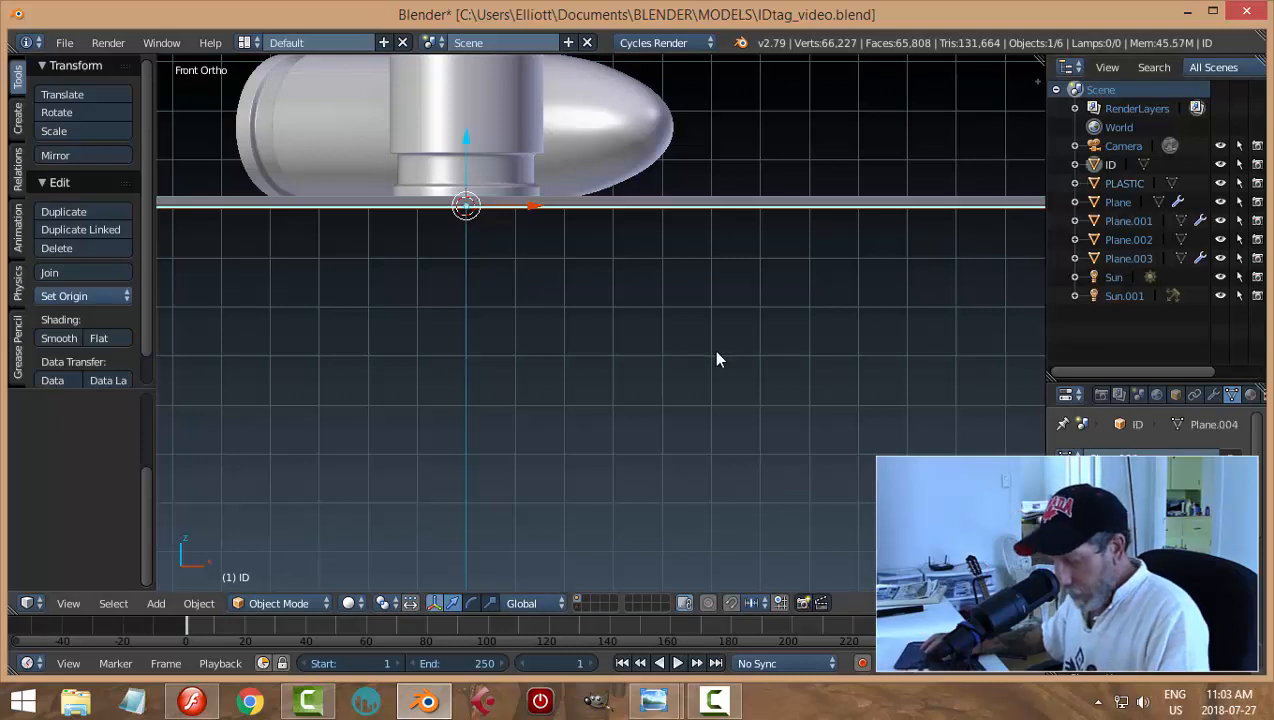
key(z)
click(790, 354)
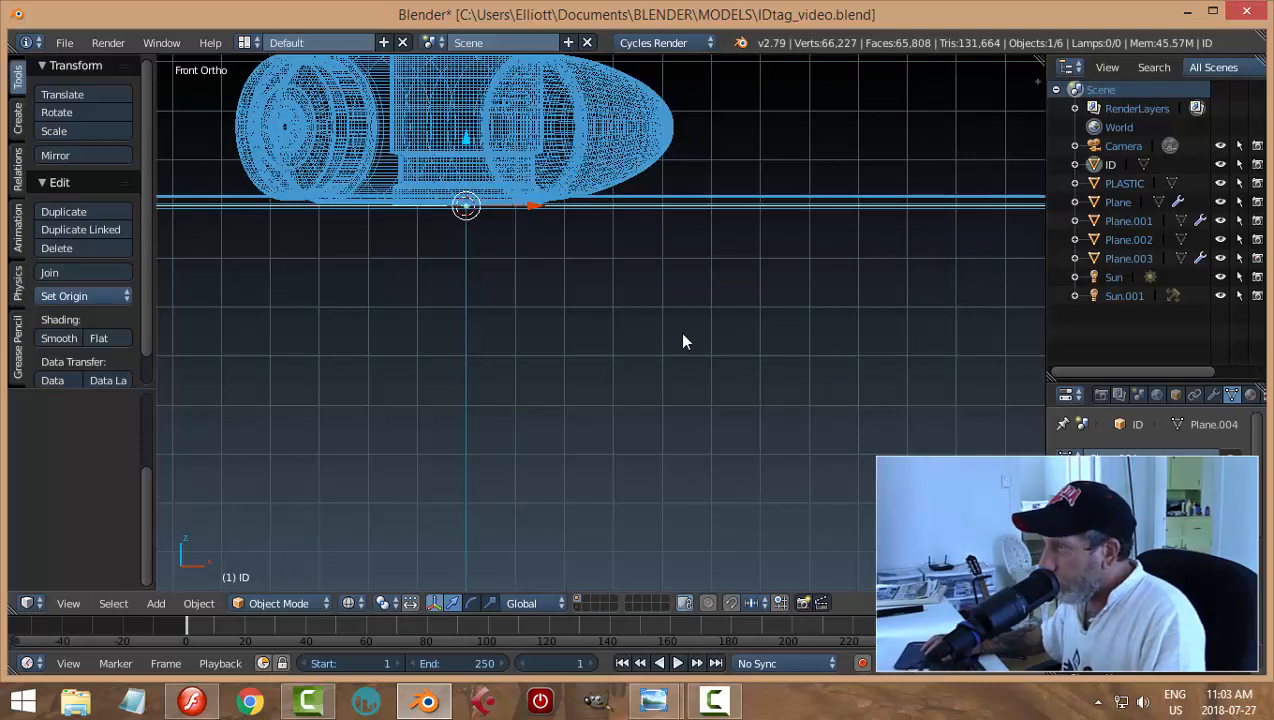
scroll(471, 209, up, 3)
shift+middle_drag(534, 207, 605, 350)
key(g)
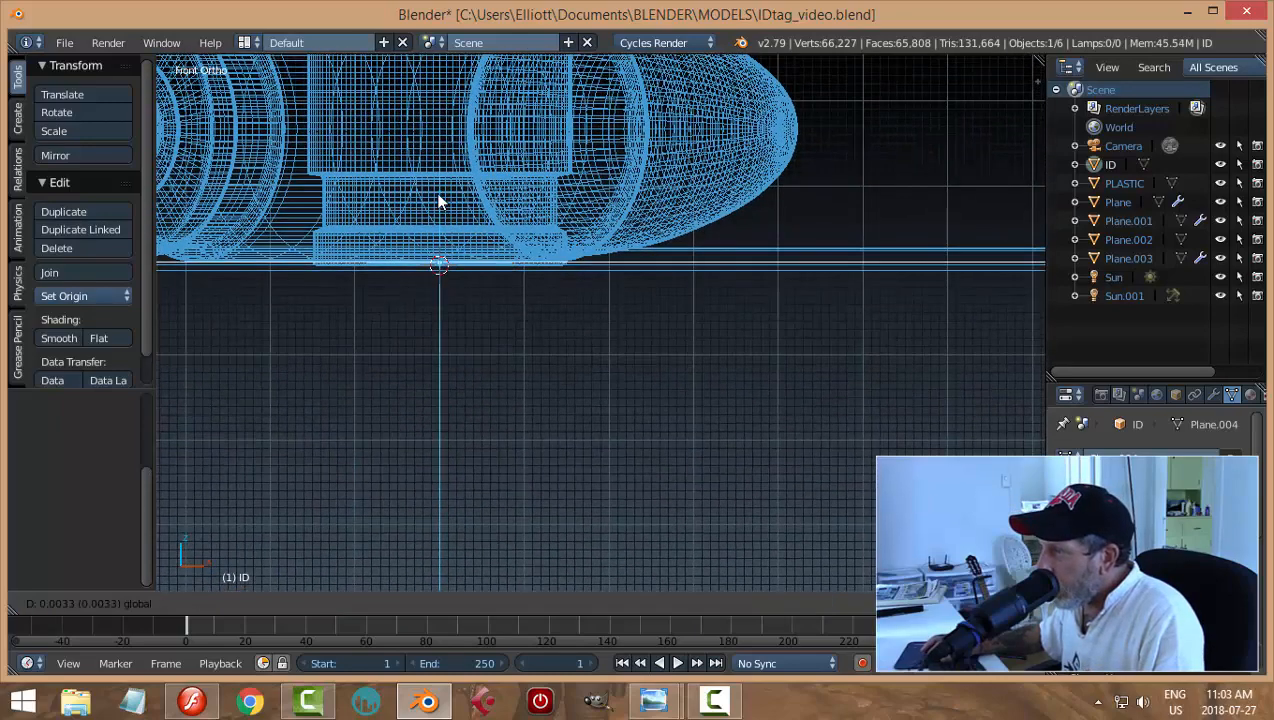
key(z)
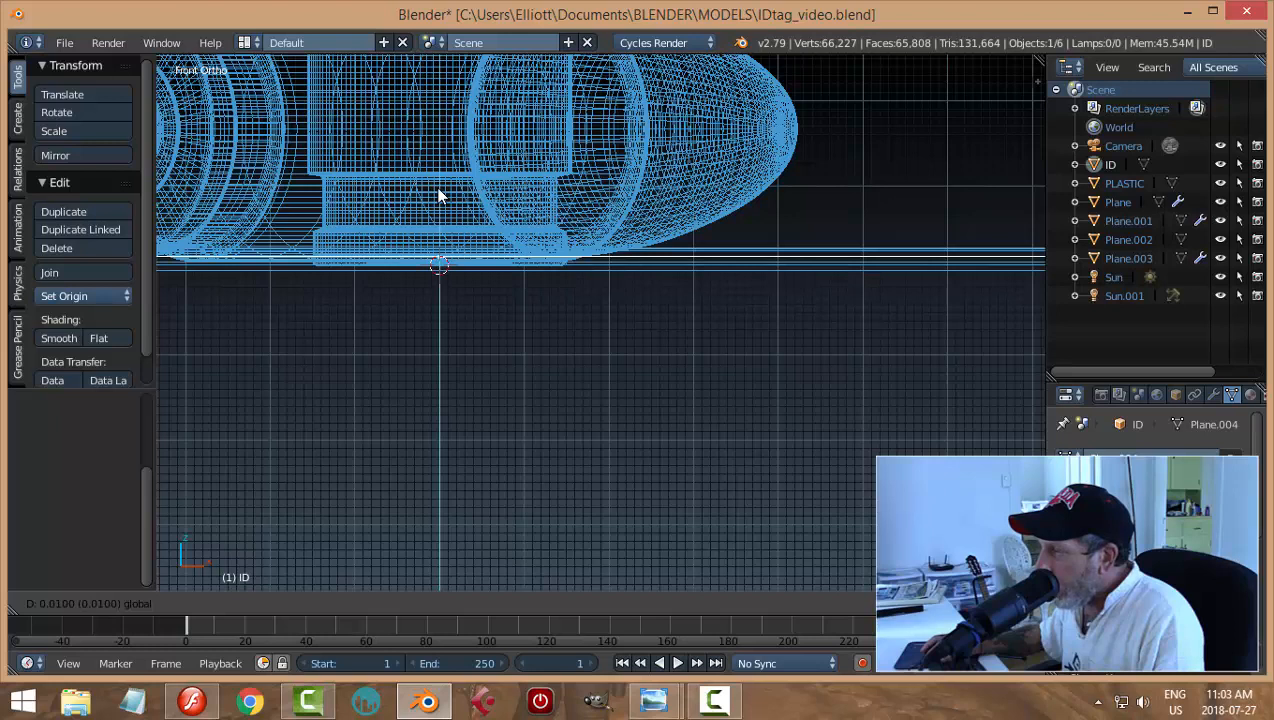
click(440, 195)
Step: Add PLASTIC to the selection and move it and ID slightly down along Z
shift+right_click(729, 260)
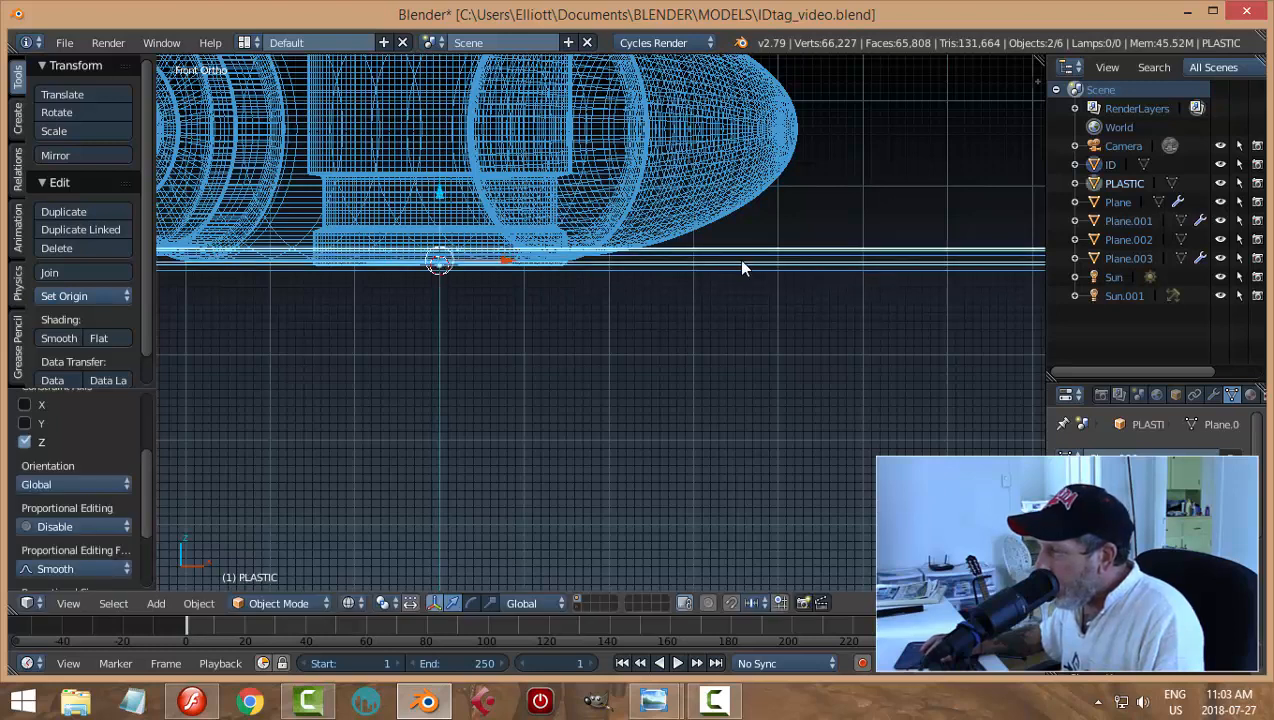
key(g)
key(z)
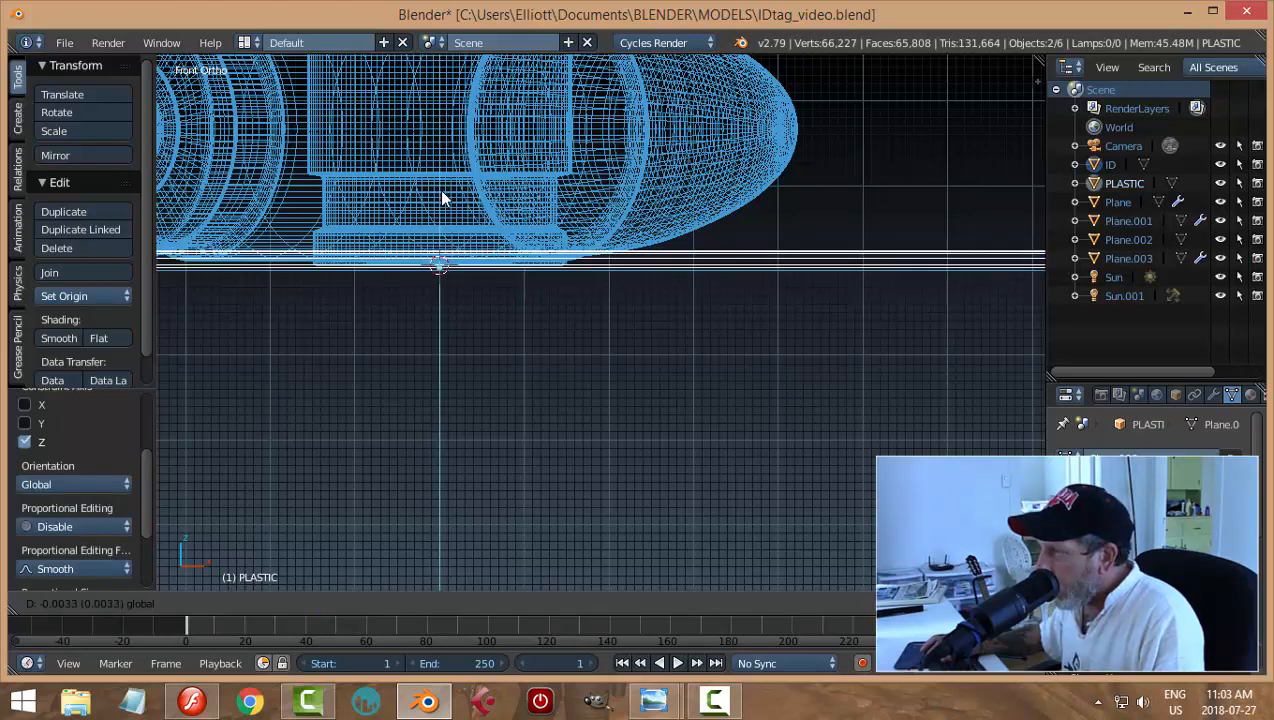
click(446, 199)
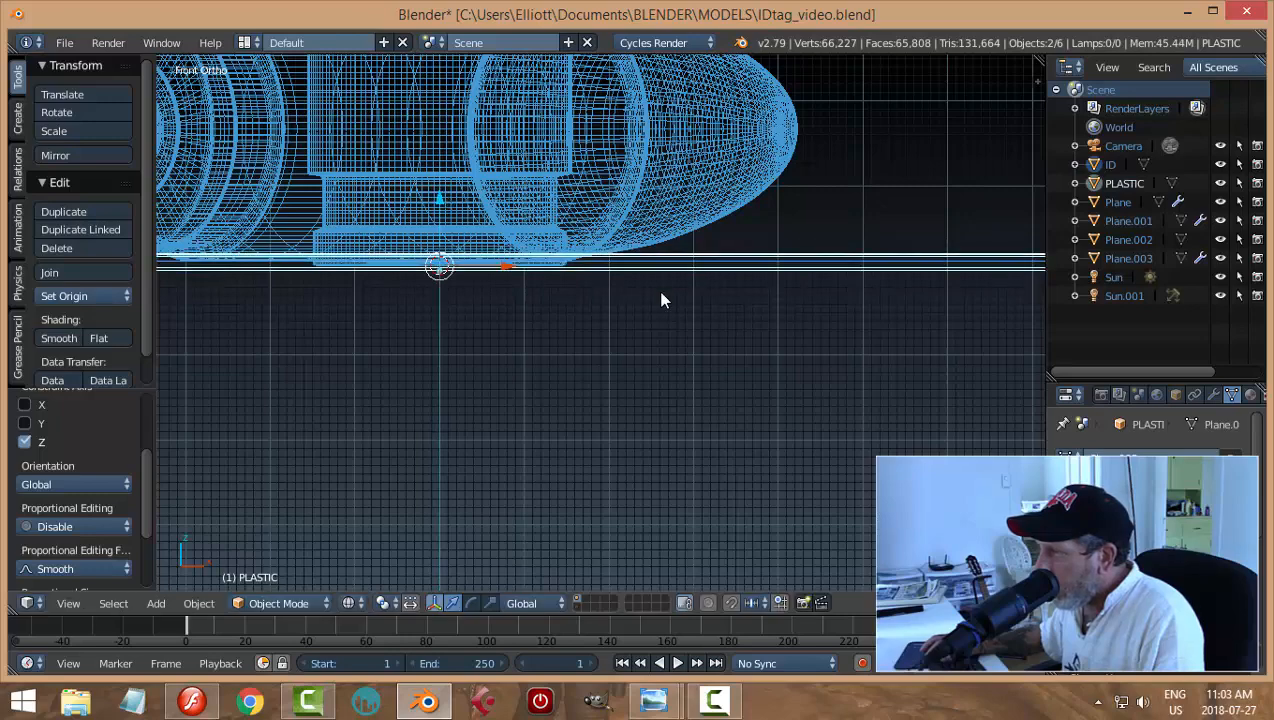
Step: Deselect everything, return to an angled Solid view, and save over IDtag_video.blend
key(a)
scroll(651, 360, down, 5)
mouse_move(806, 349)
middle_down()
mouse_move(791, 390)
mouse_move(813, 353)
middle_up()
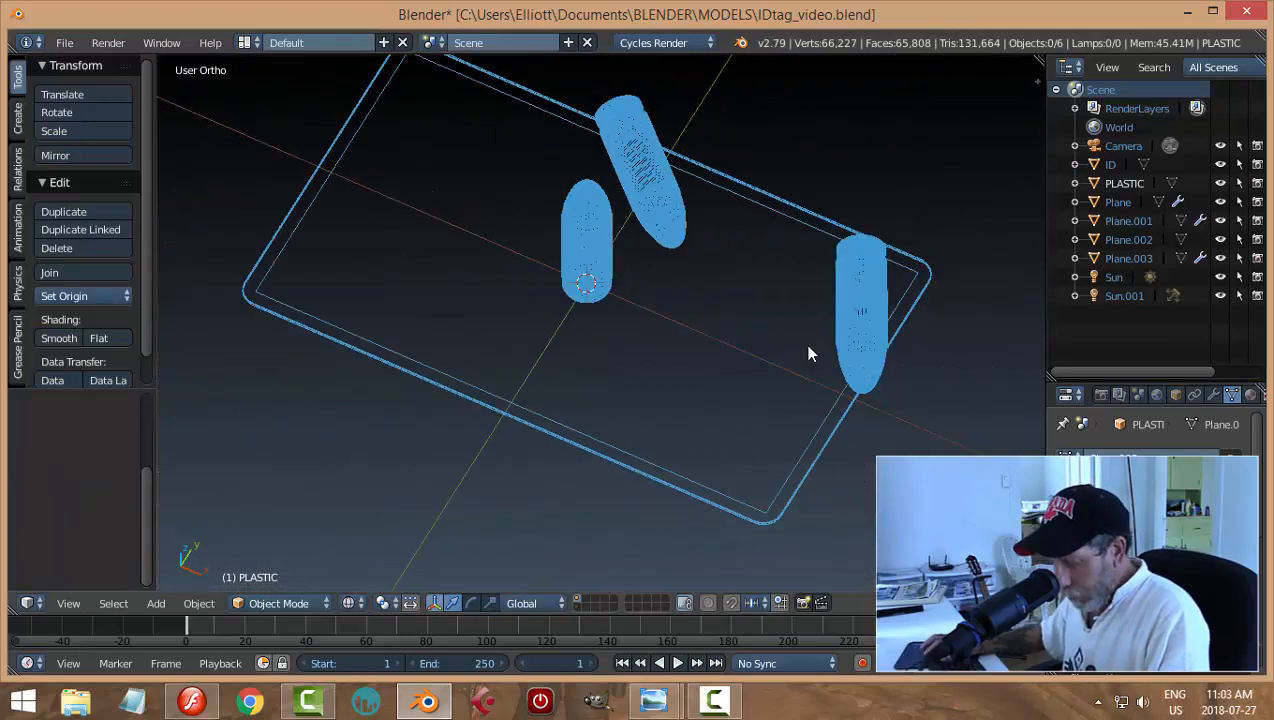
key(z)
click(800, 452)
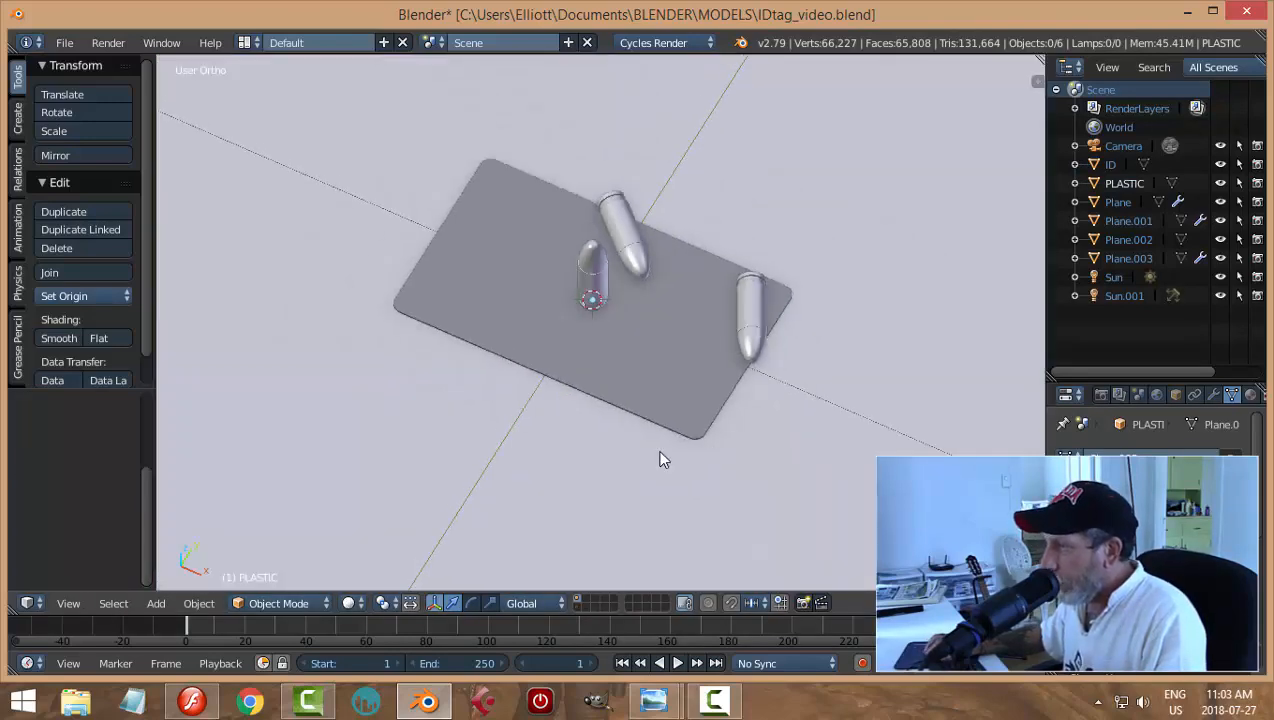
key(ctrl+s)
click(659, 428)
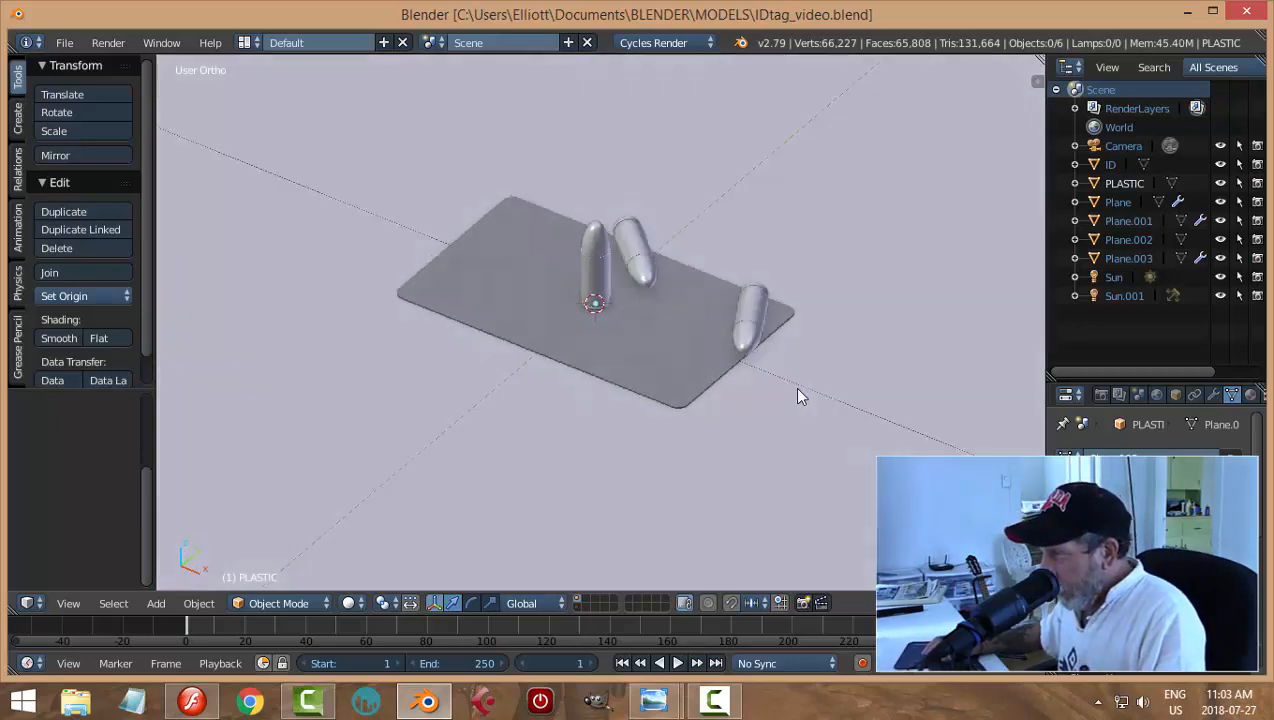
Step: Select the PLASTIC holder, split the 3D view into two side by side, maximise the window, and hide both tool shelves
right_click(716, 356)
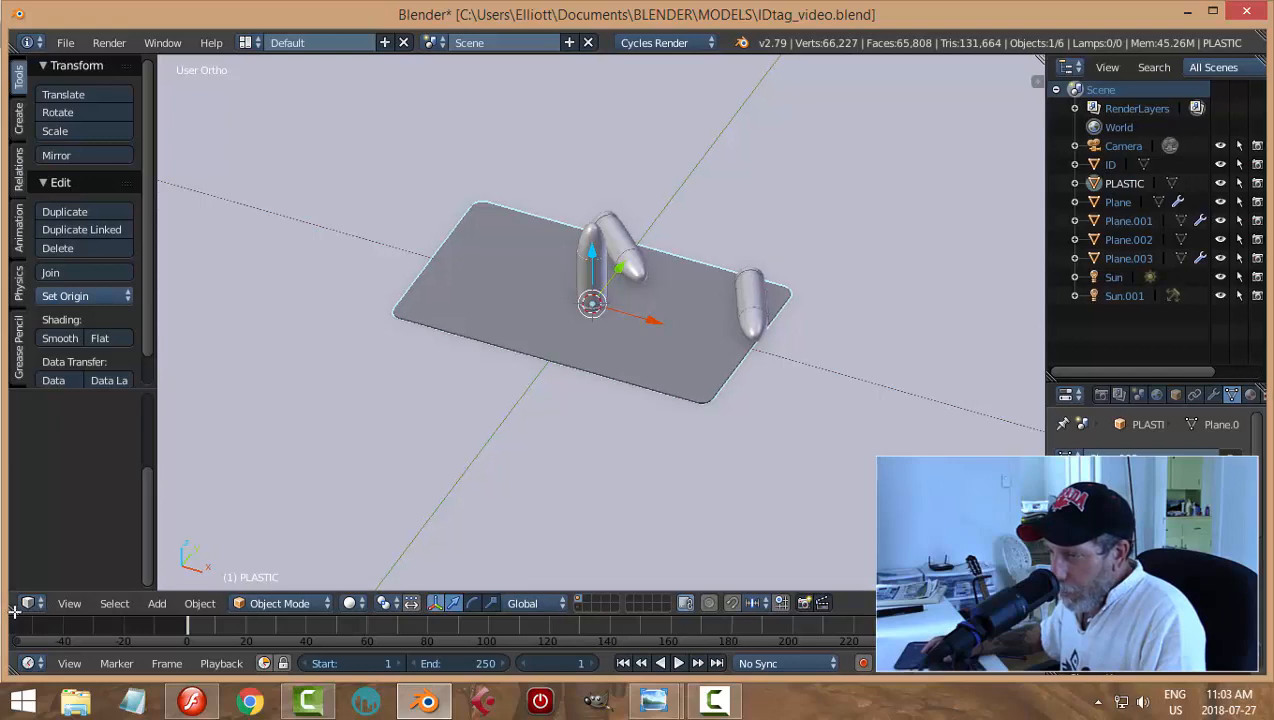
drag(14, 611, 660, 520)
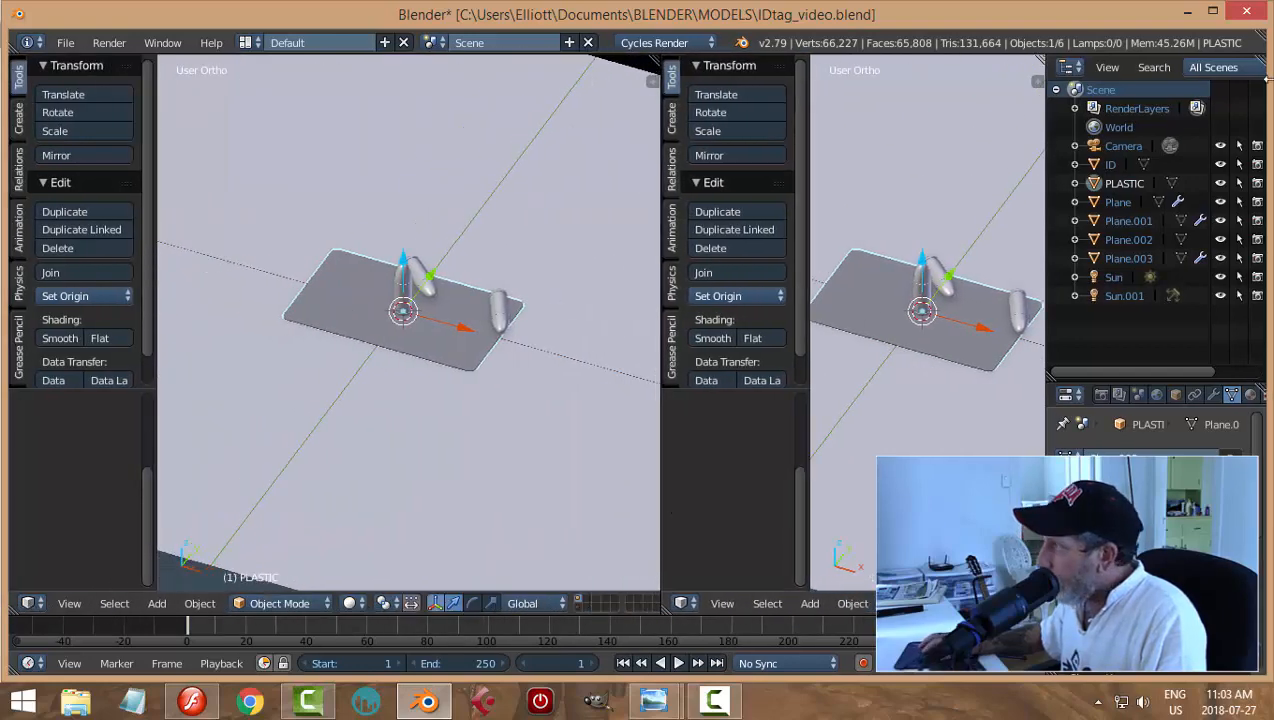
click(1219, 17)
key(t)
key(t)
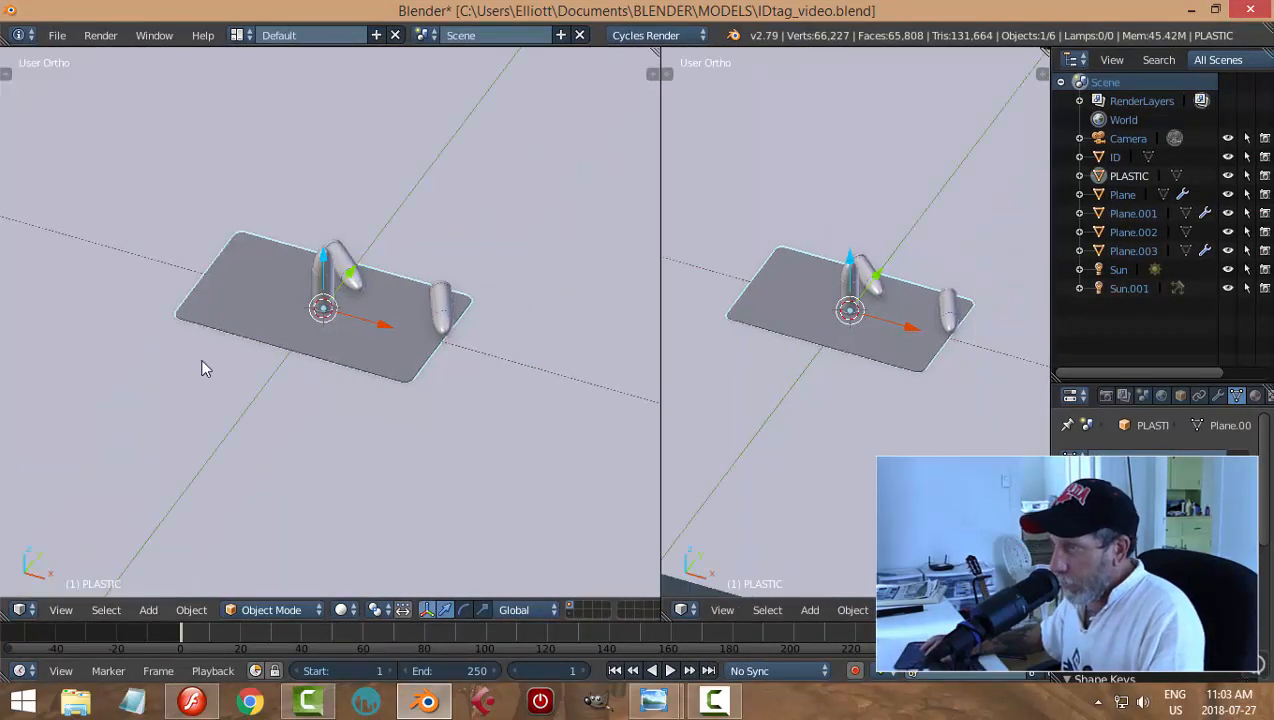
Step: Turn the wider 3D viewport into a Node Editor and hide its properties sidebar
click(20, 610)
click(60, 401)
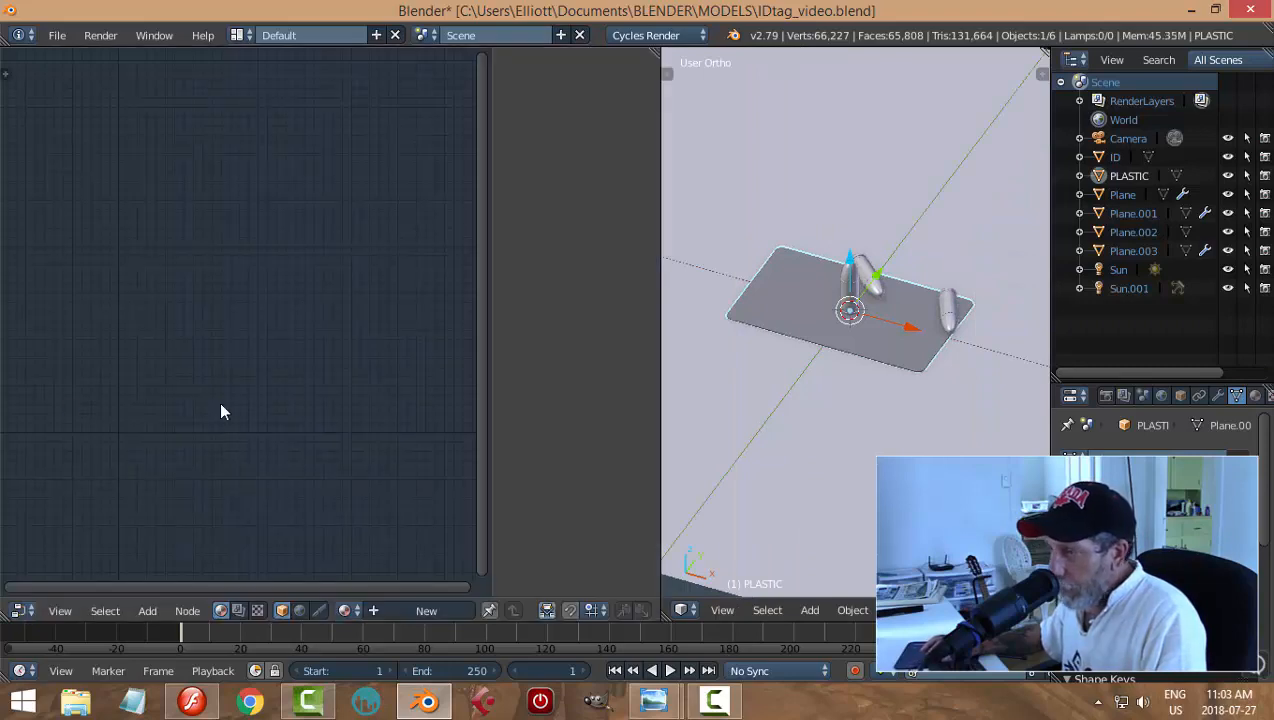
key(n)
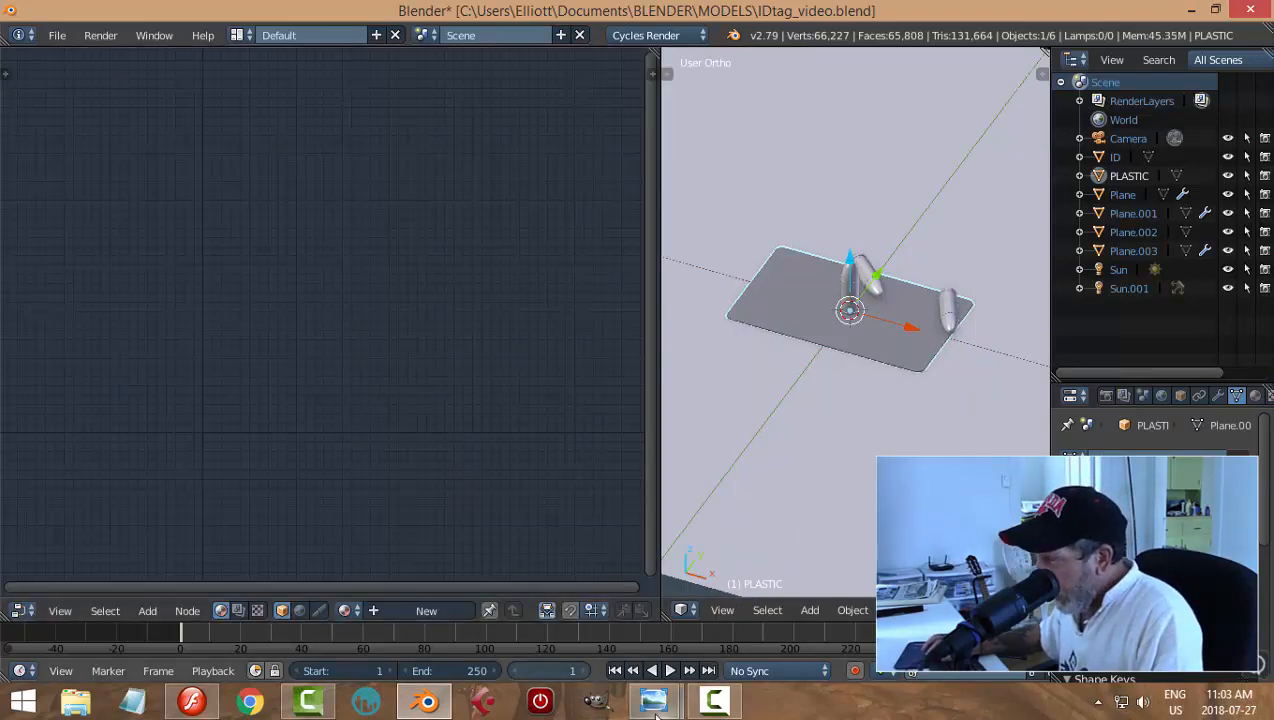
Step: View the ID TAG node setup in IDtag_node.jpg in Windows Photo Viewer, and return to Blender
mouse_move(655, 700)
click(725, 620)
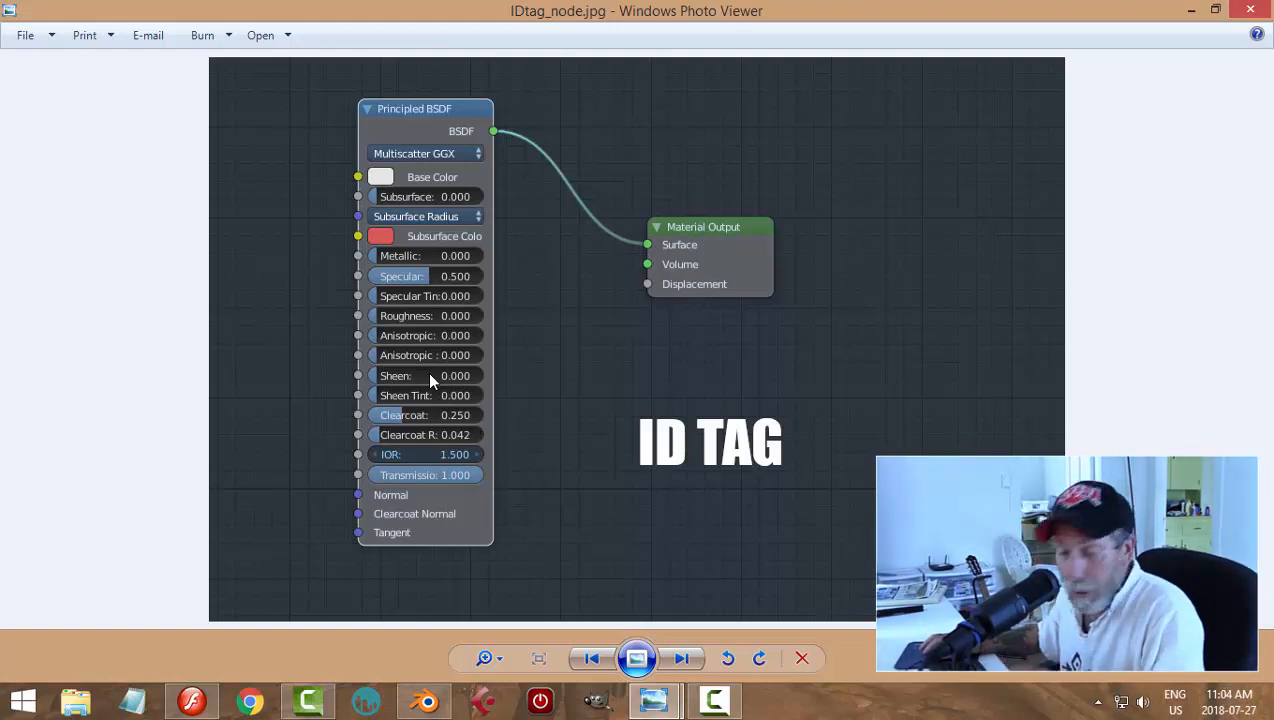
click(427, 701)
Step: Create a new material for the PLASTIC holder and delete its Diffuse BSDF node
click(422, 611)
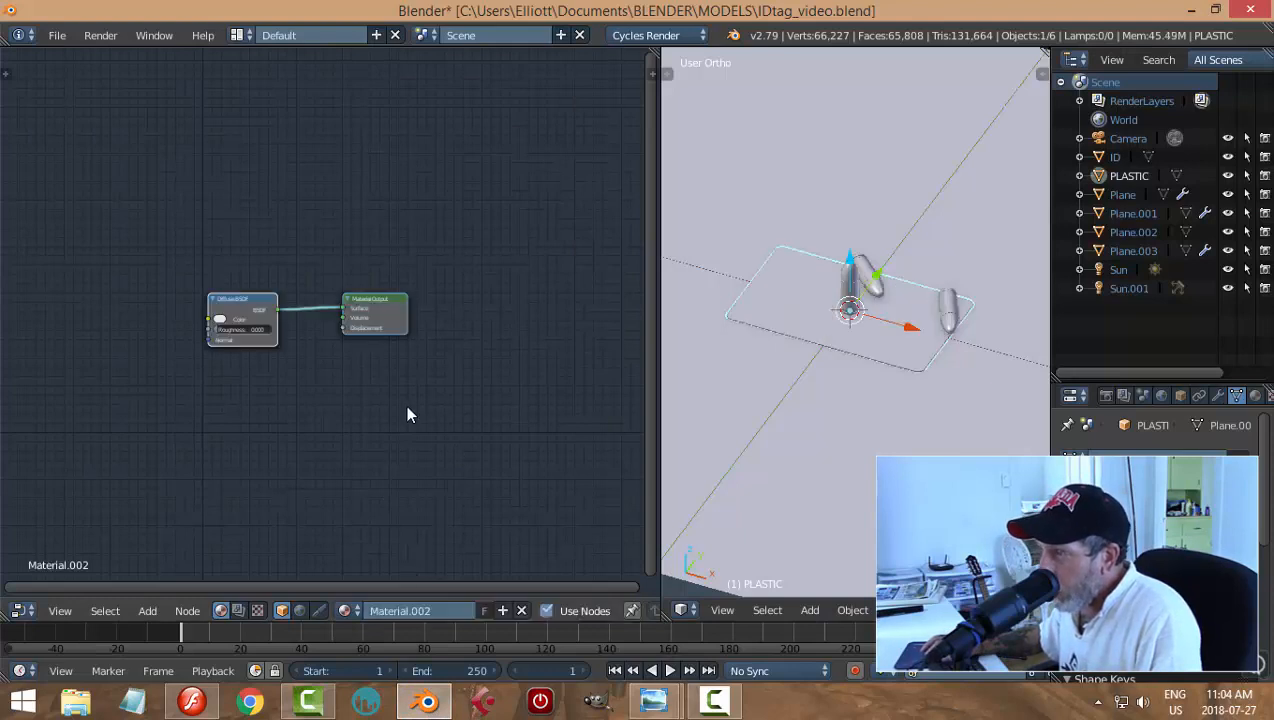
scroll(320, 411, up, 4)
middle_drag(272, 414, 424, 405)
click(380, 291)
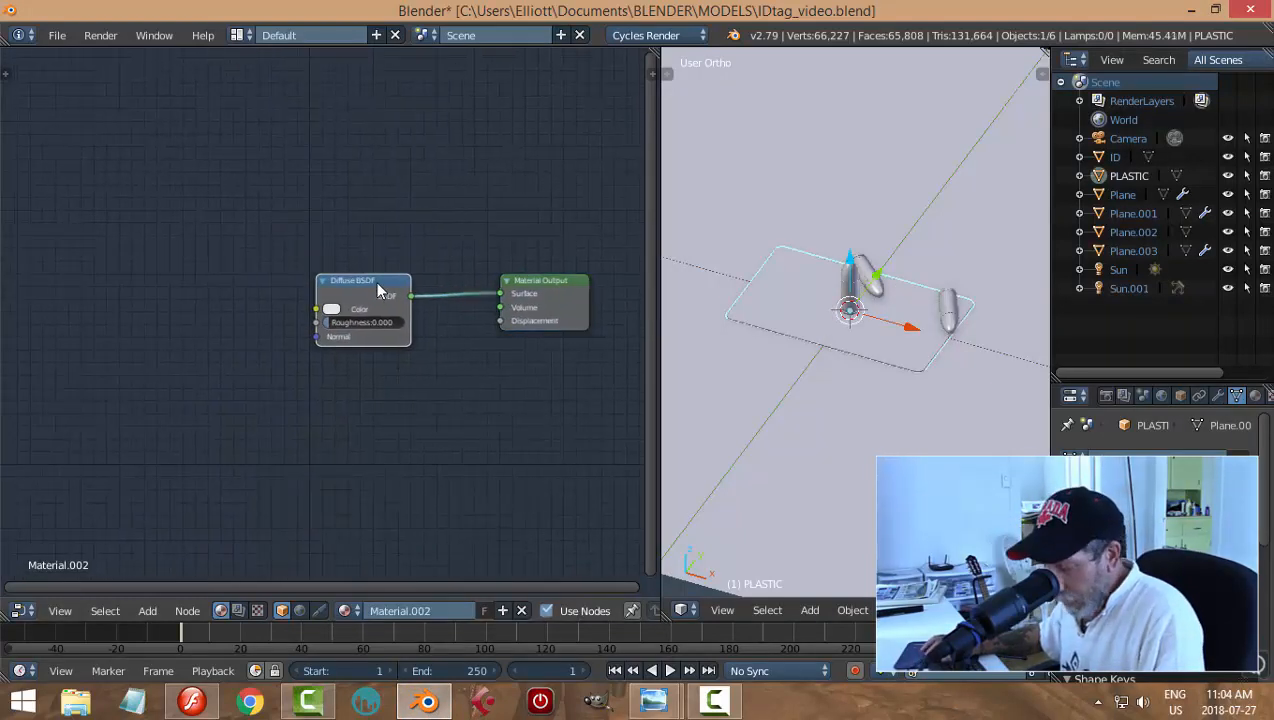
key(x)
Step: Add a Principled BSDF shader and connect its BSDF output to the Material Output's Surface
key(shift+a)
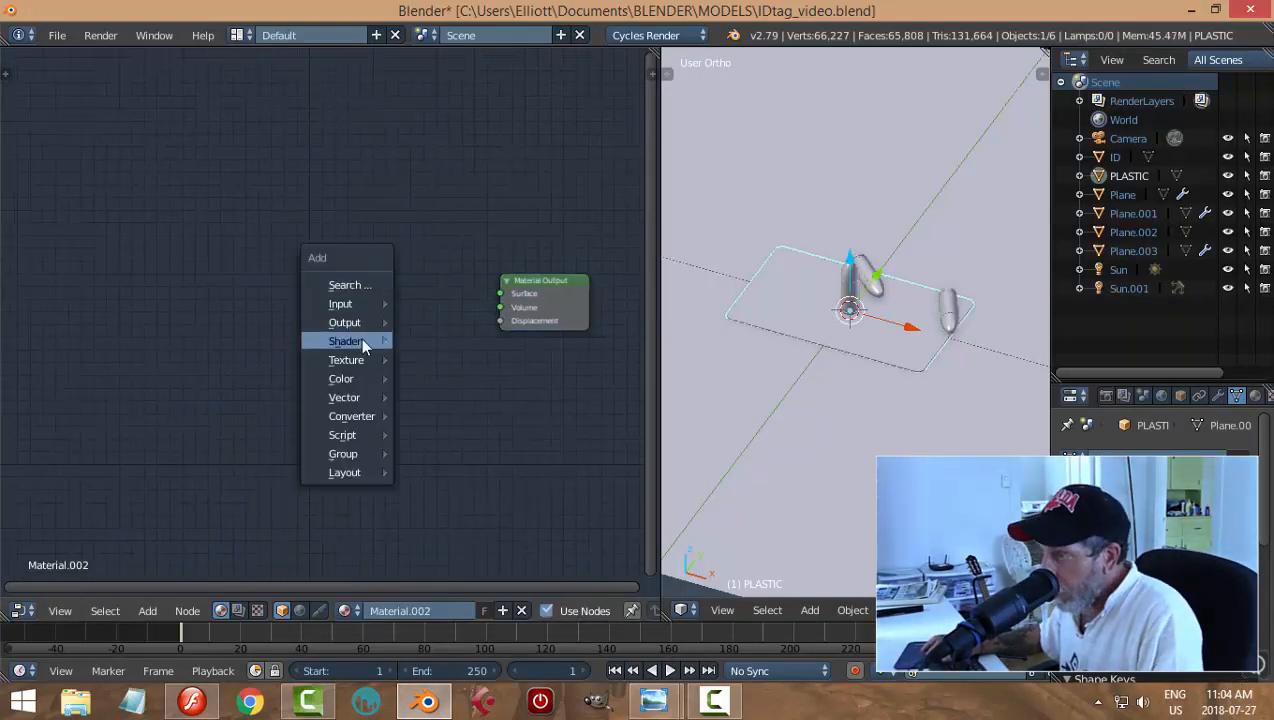
mouse_move(365, 340)
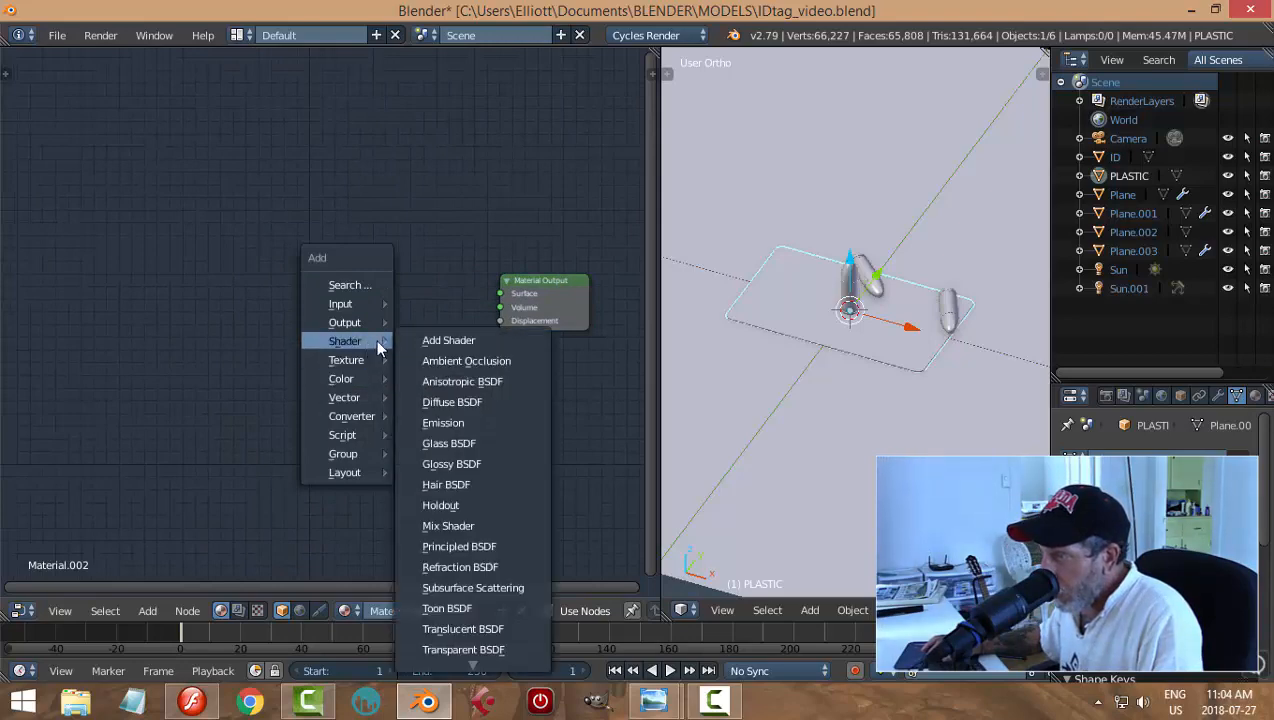
click(468, 546)
click(258, 169)
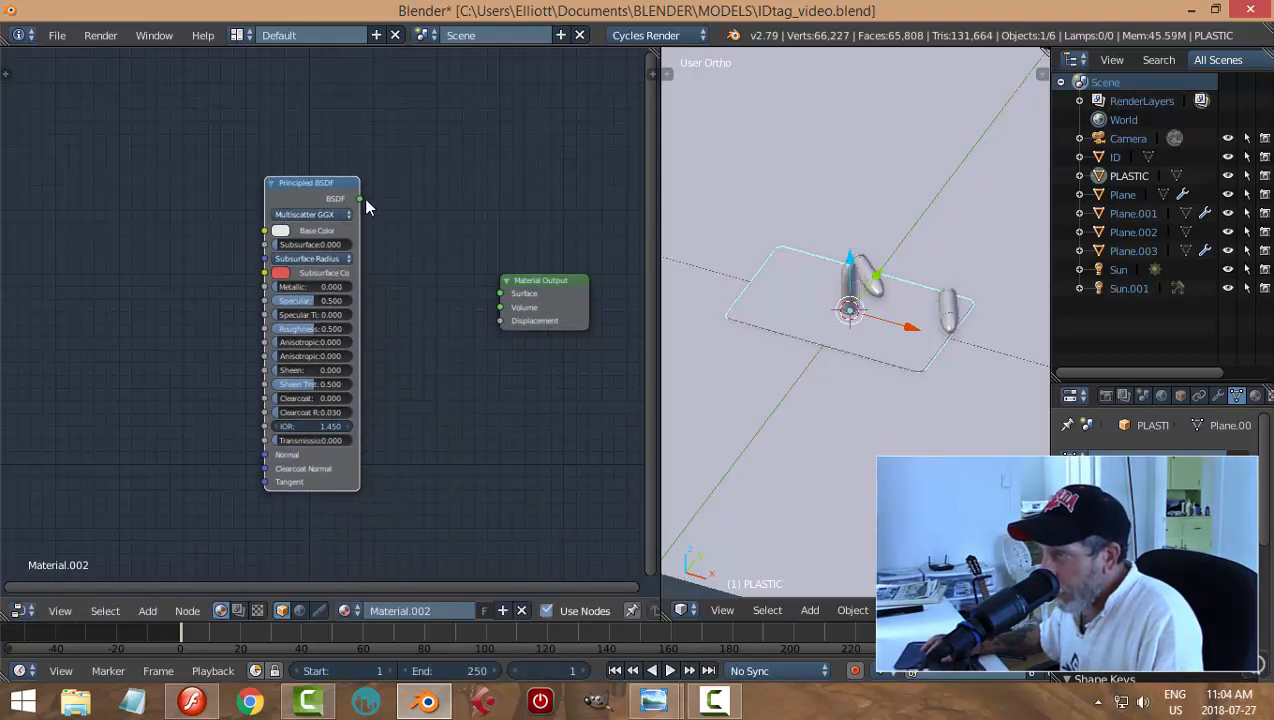
drag(361, 199, 501, 293)
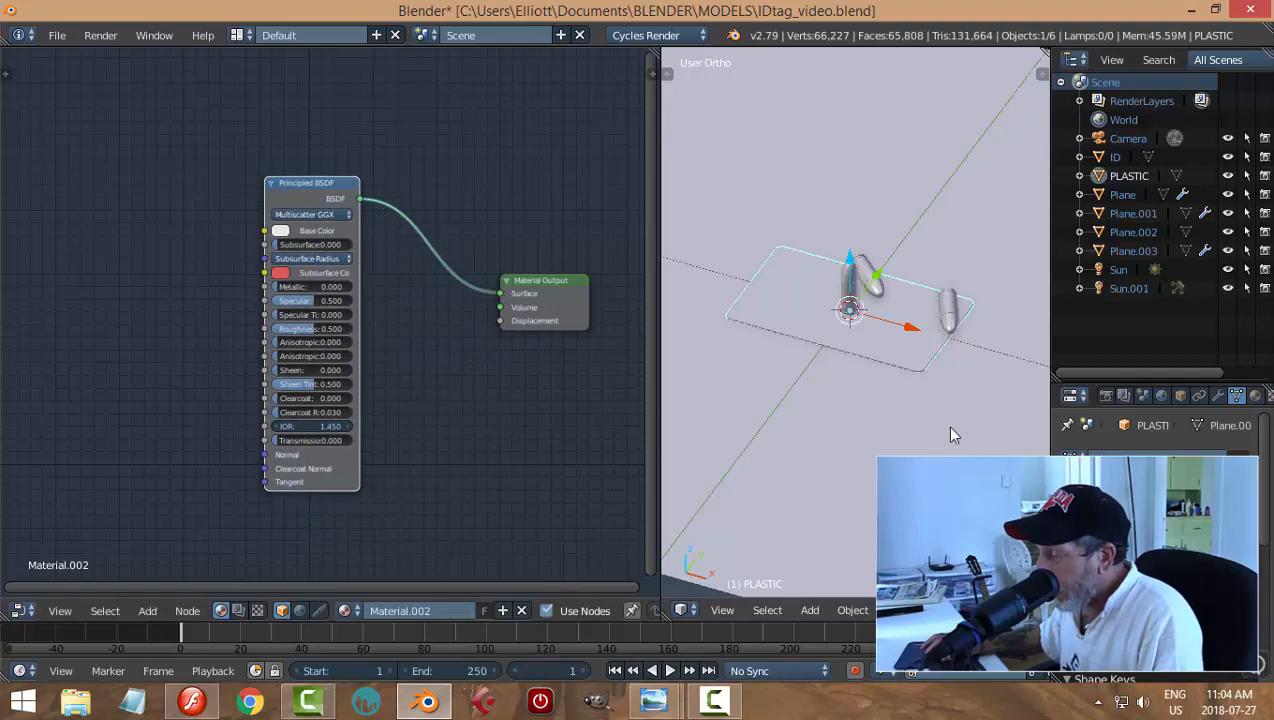
Step: Compare the Principled BSDF node's settings with the reference values in IDtag_node.jpg, switching between Blender and Windows Photo Viewer
scroll(427, 472, up, 3)
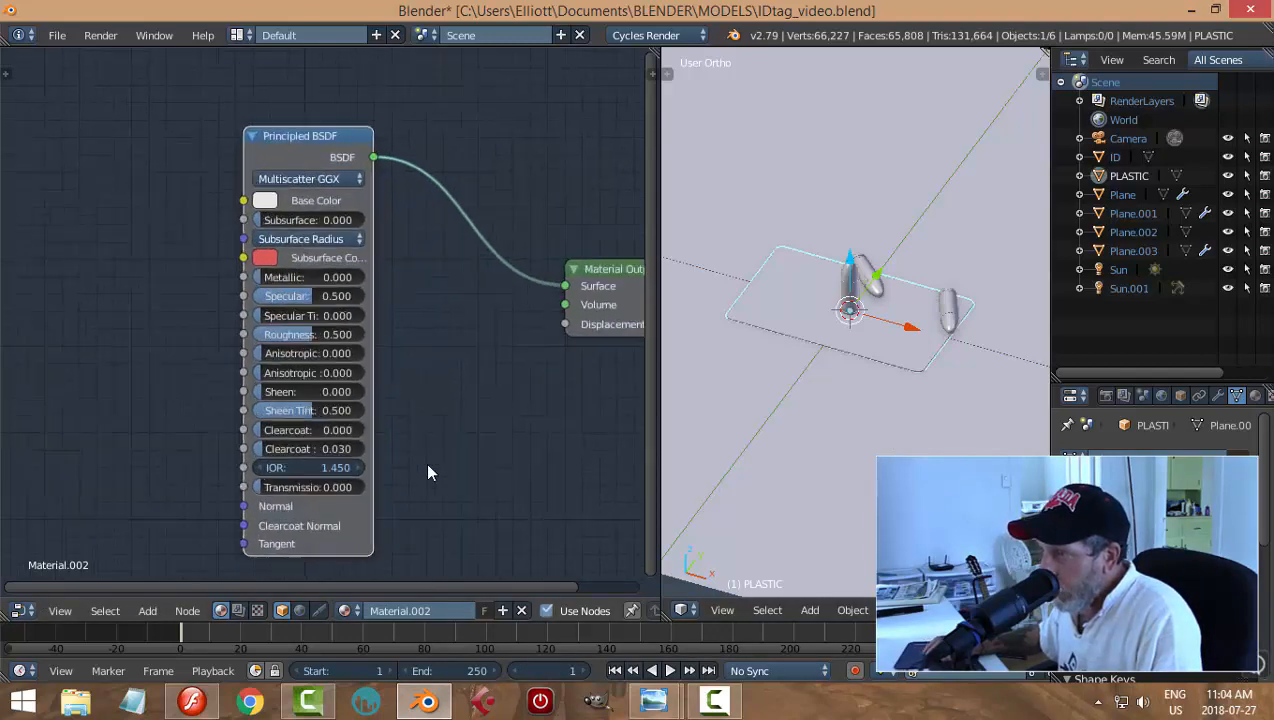
click(654, 700)
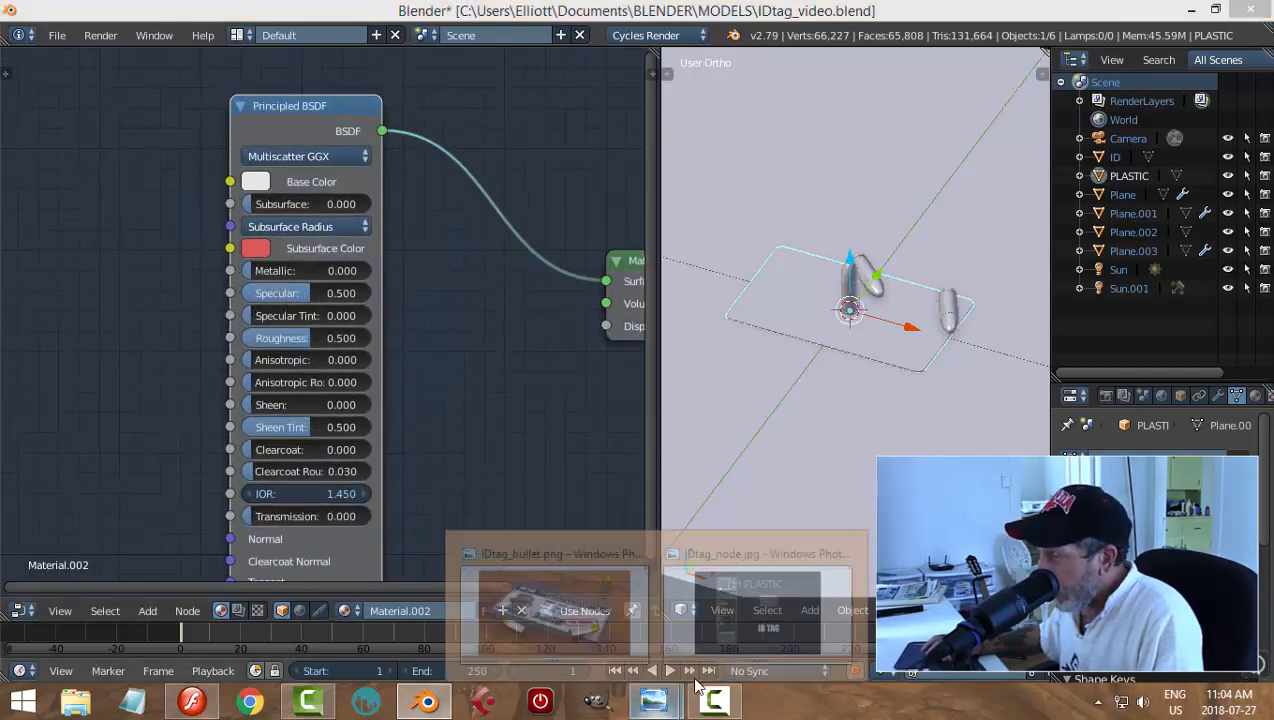
click(706, 595)
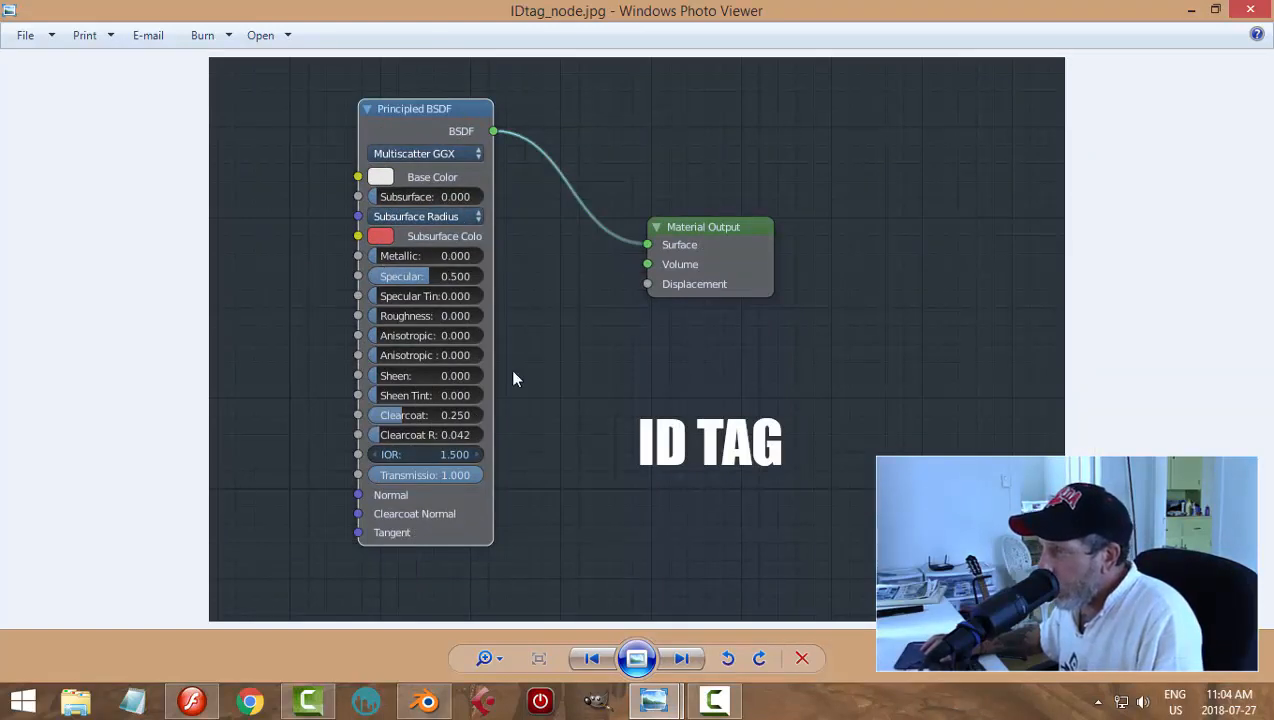
click(427, 700)
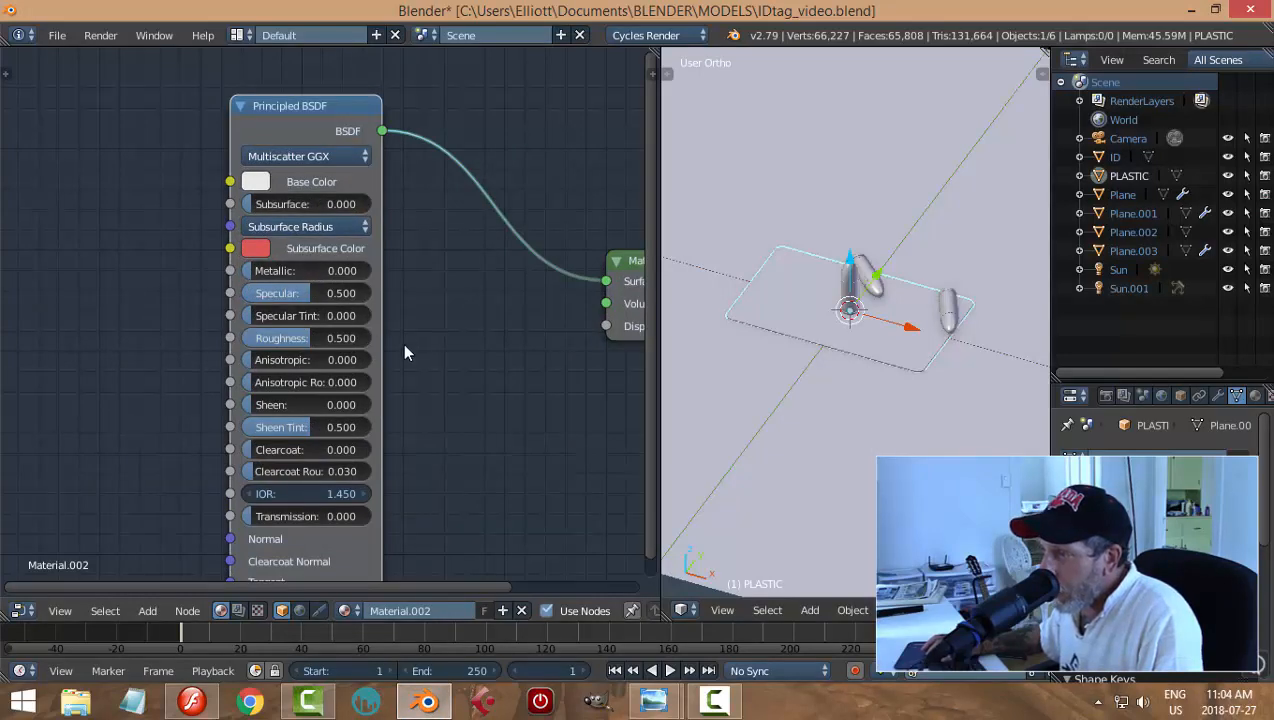
mouse_move(654, 700)
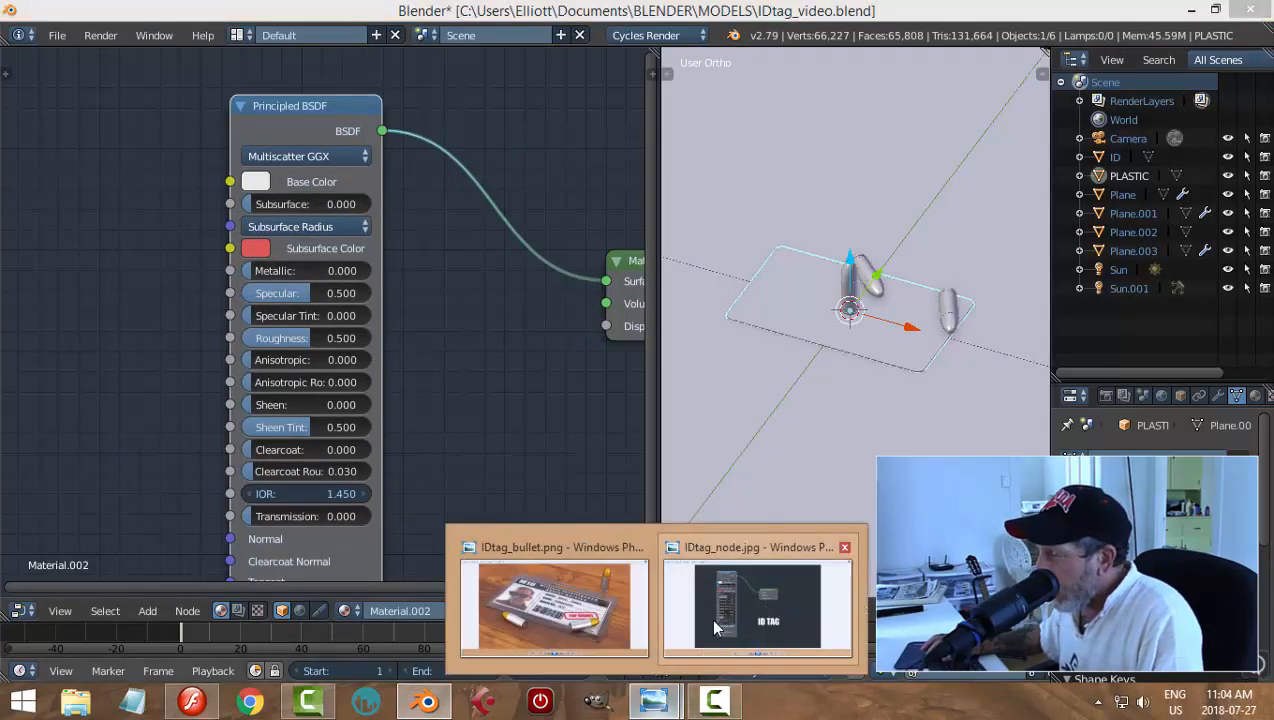
mouse_move(714, 627)
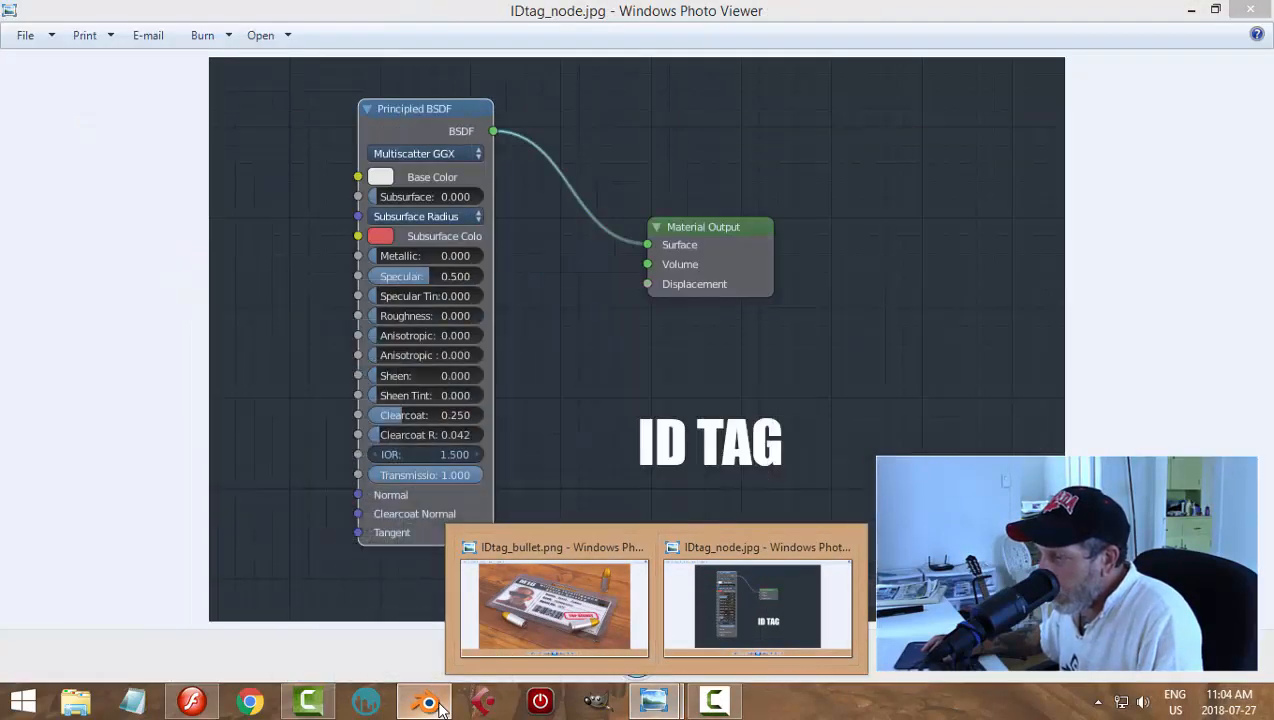
Step: Return to Blender and set the Principled BSDF's Roughness and Sheen Tint to 0 and its Clearcoat to 0.25
click(438, 703)
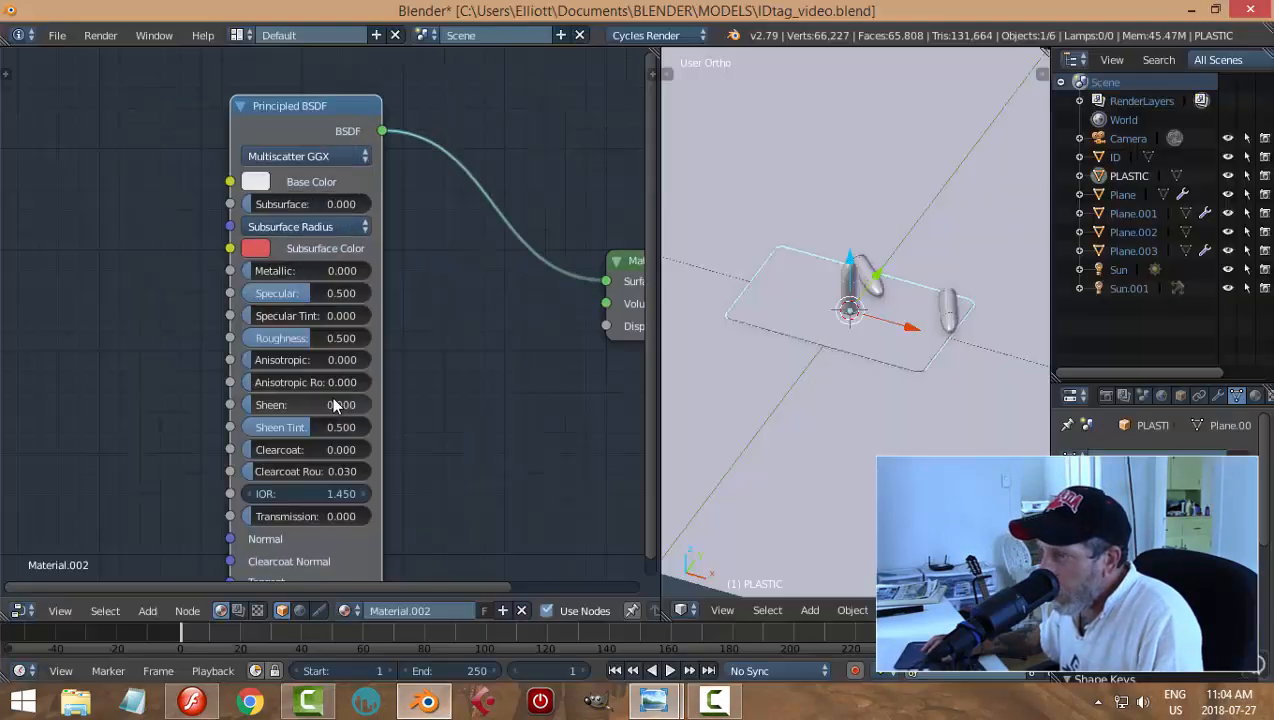
drag(318, 341, 240, 341)
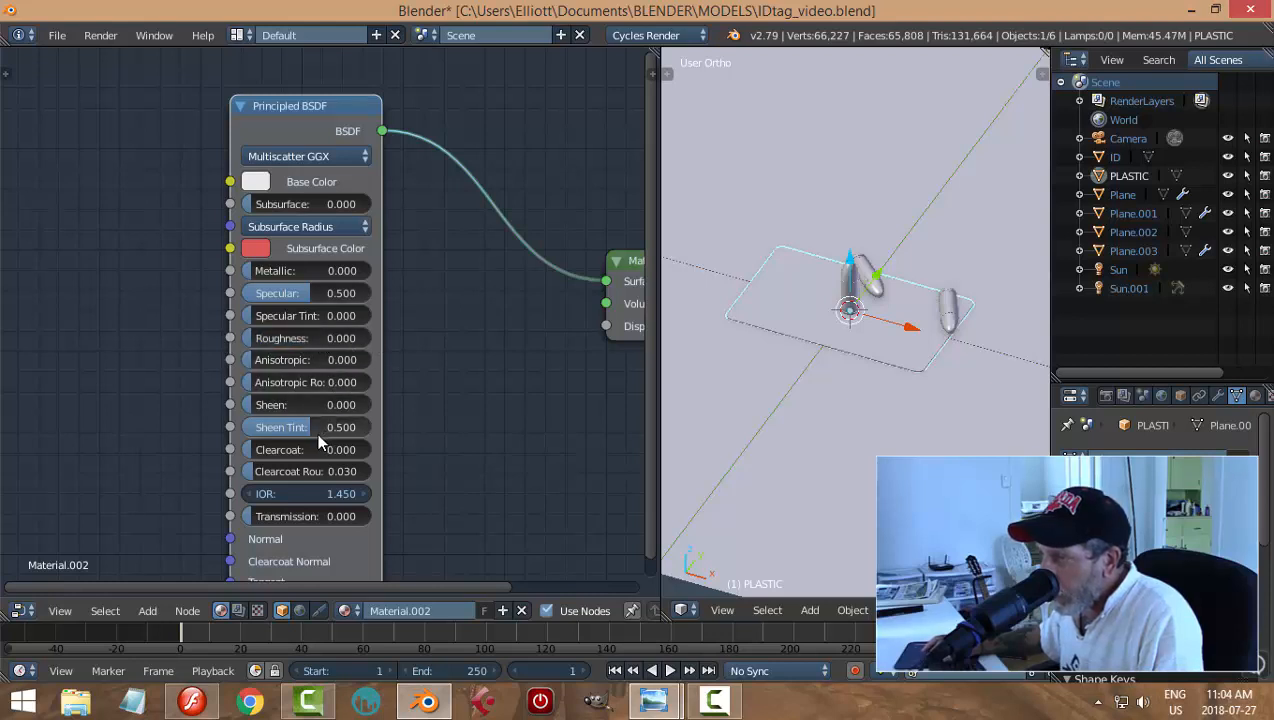
drag(314, 428, 240, 428)
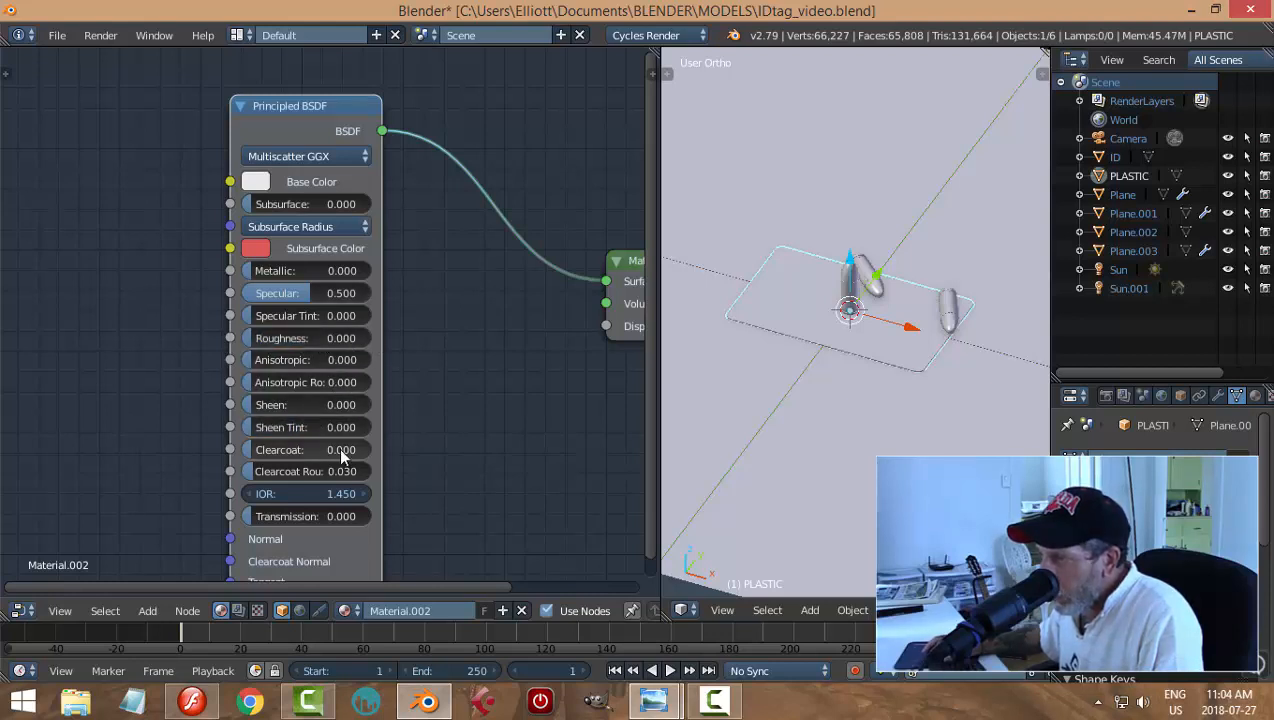
click(338, 447)
text(0.25)
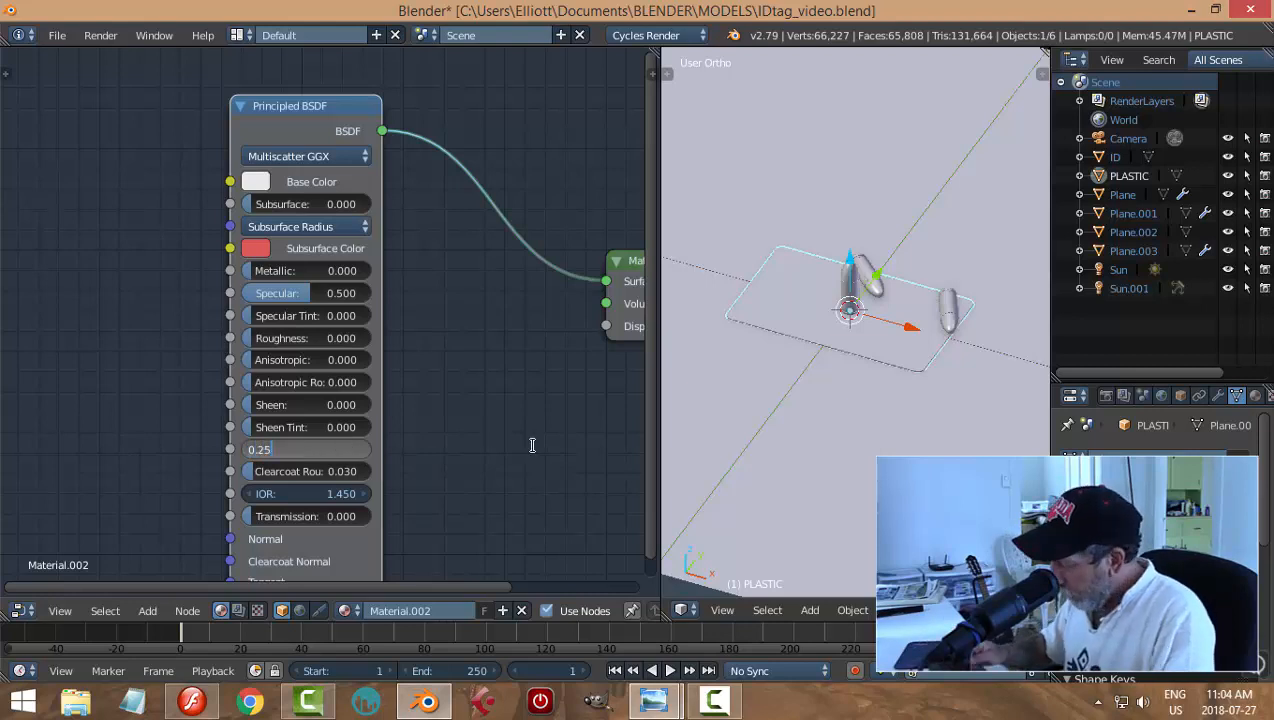
key(Return)
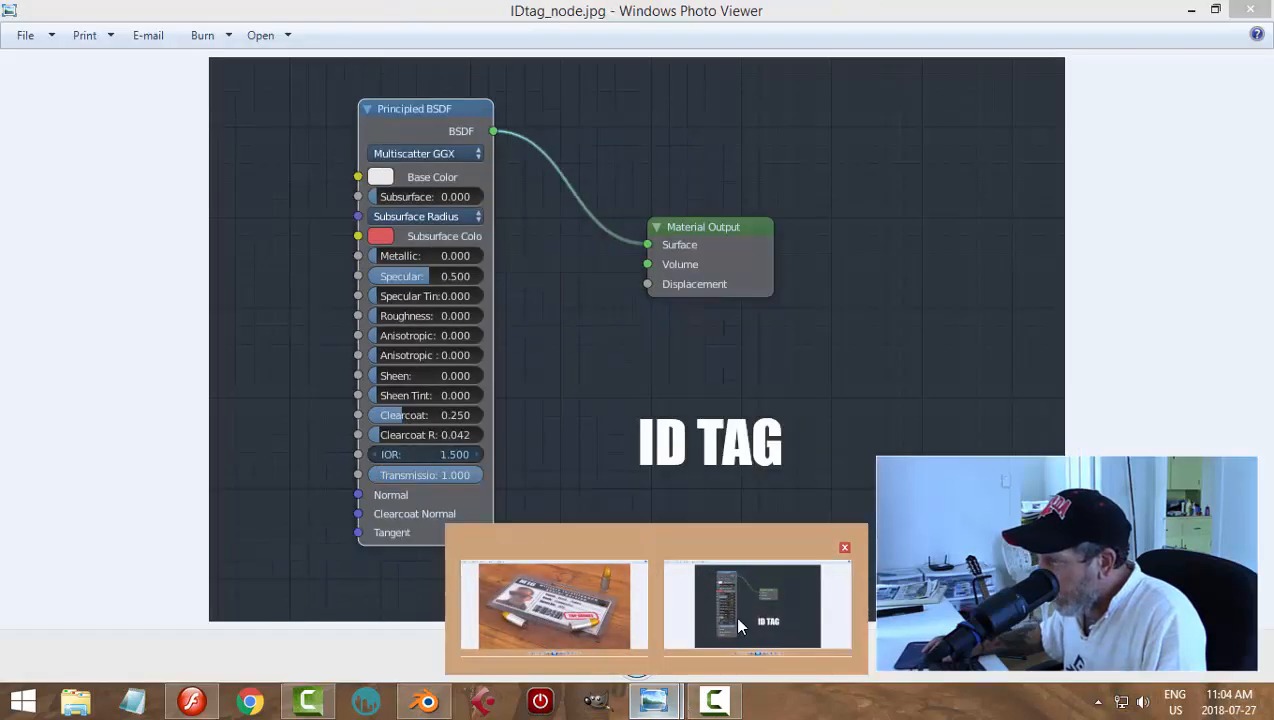
Step: Check Clearcoat Roughness in the IDtag_node.jpg reference, and set it to 0.042 on the Principled BSDF in Blender
click(740, 625)
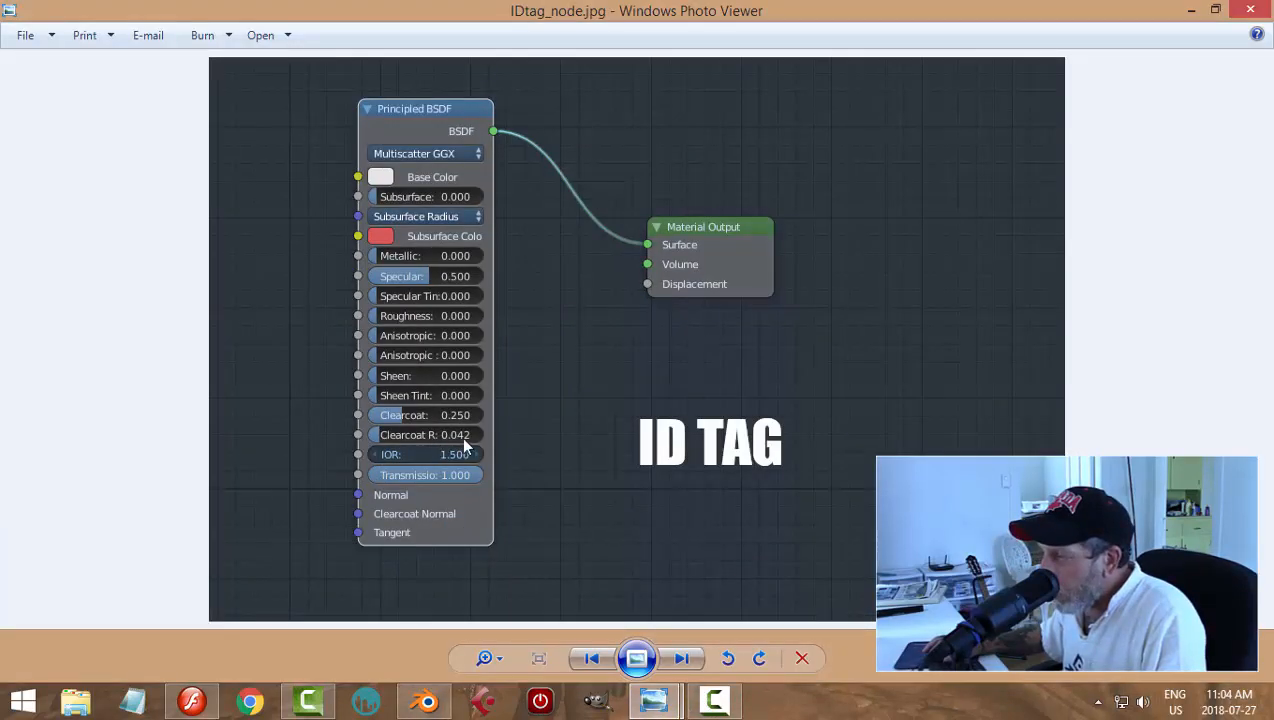
click(421, 703)
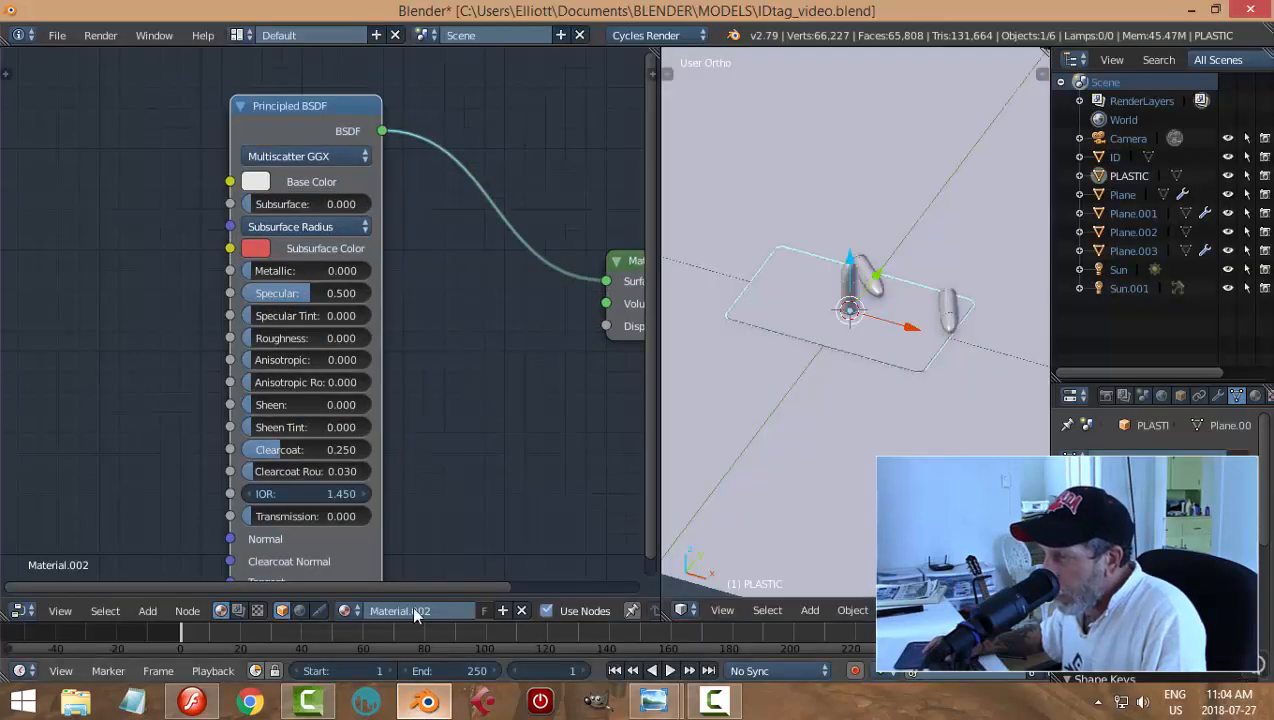
double_click(305, 471)
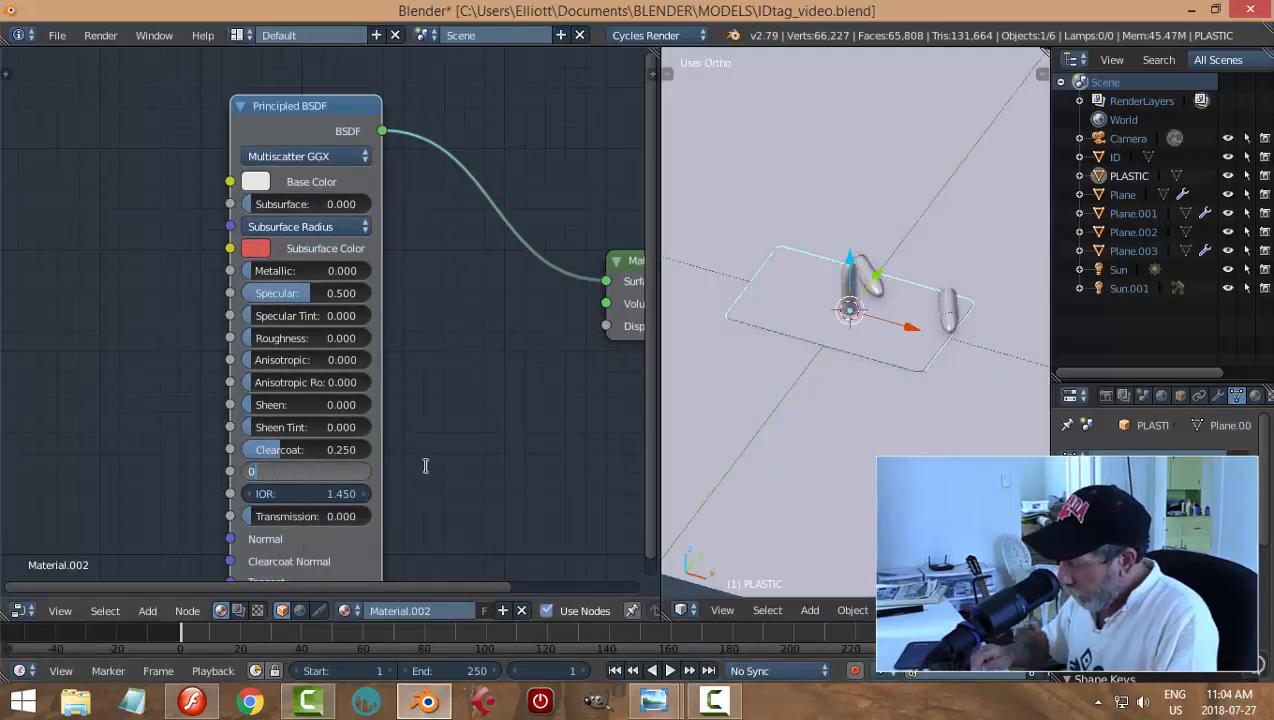
text(0.042)
key(Return)
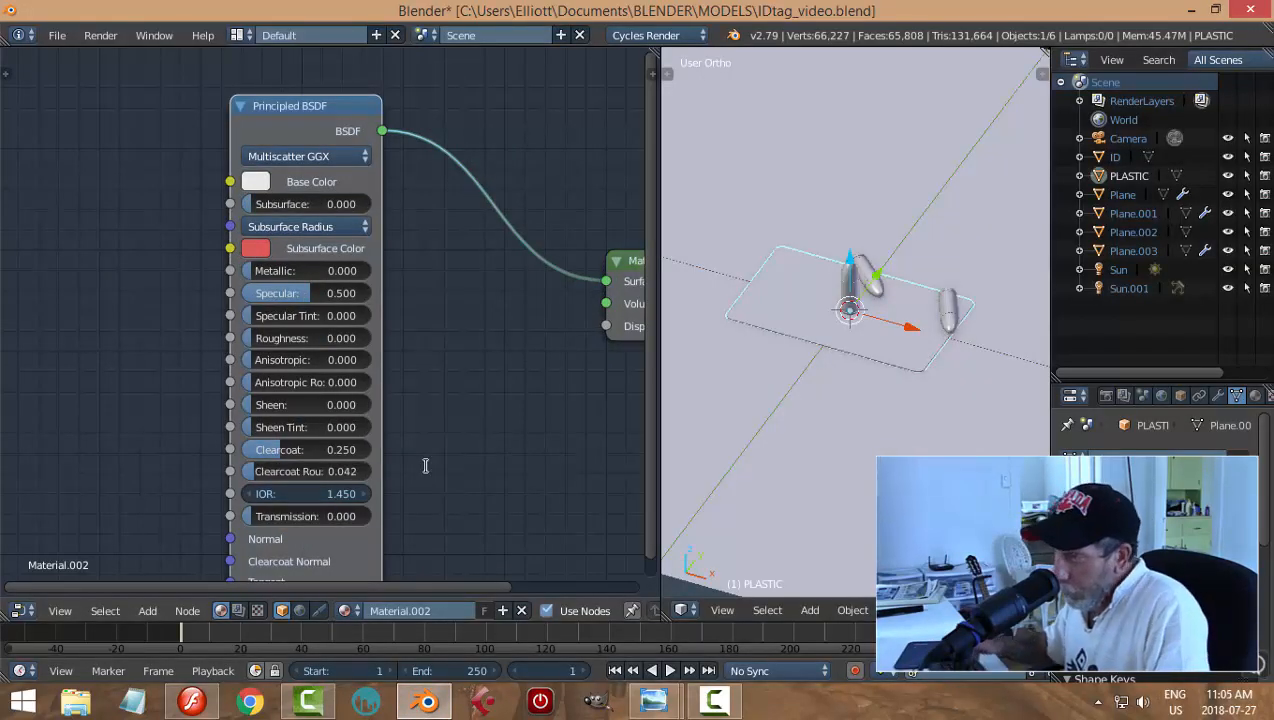
Step: Set the Principled BSDF's IOR to 1.5 and Transmission to 1, and save the file
double_click(318, 496)
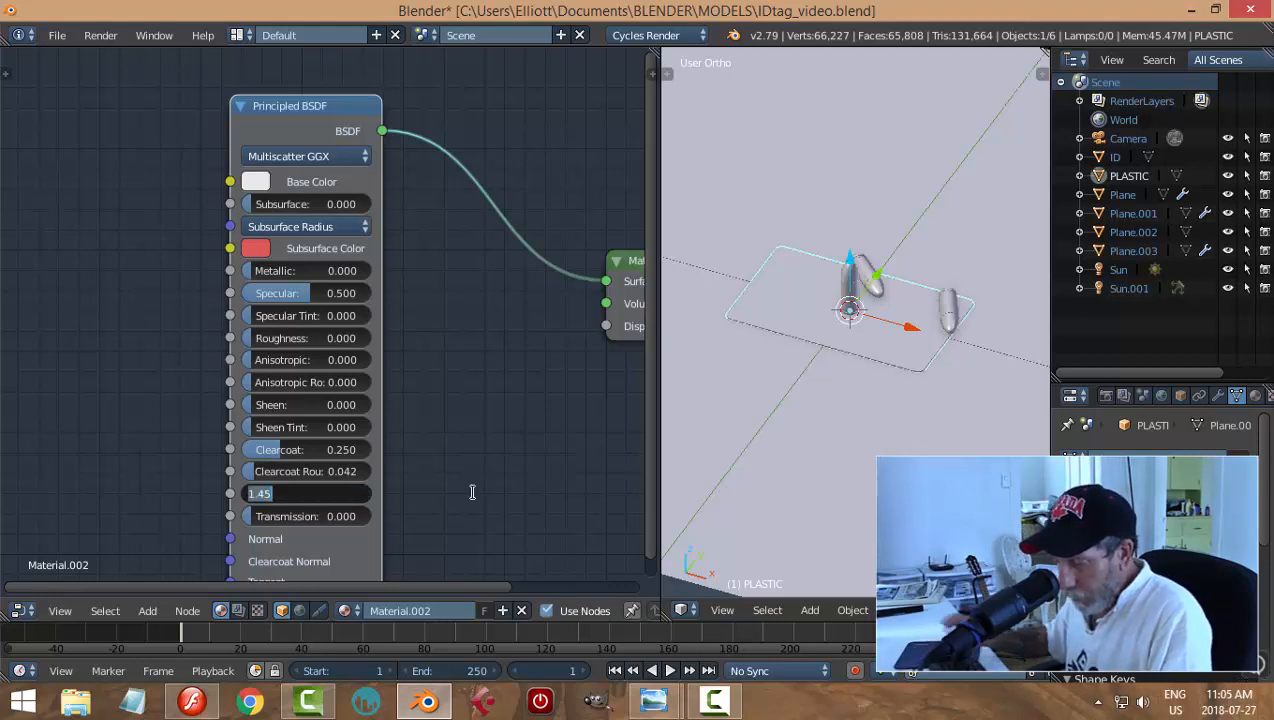
text(1.5)
key(Return)
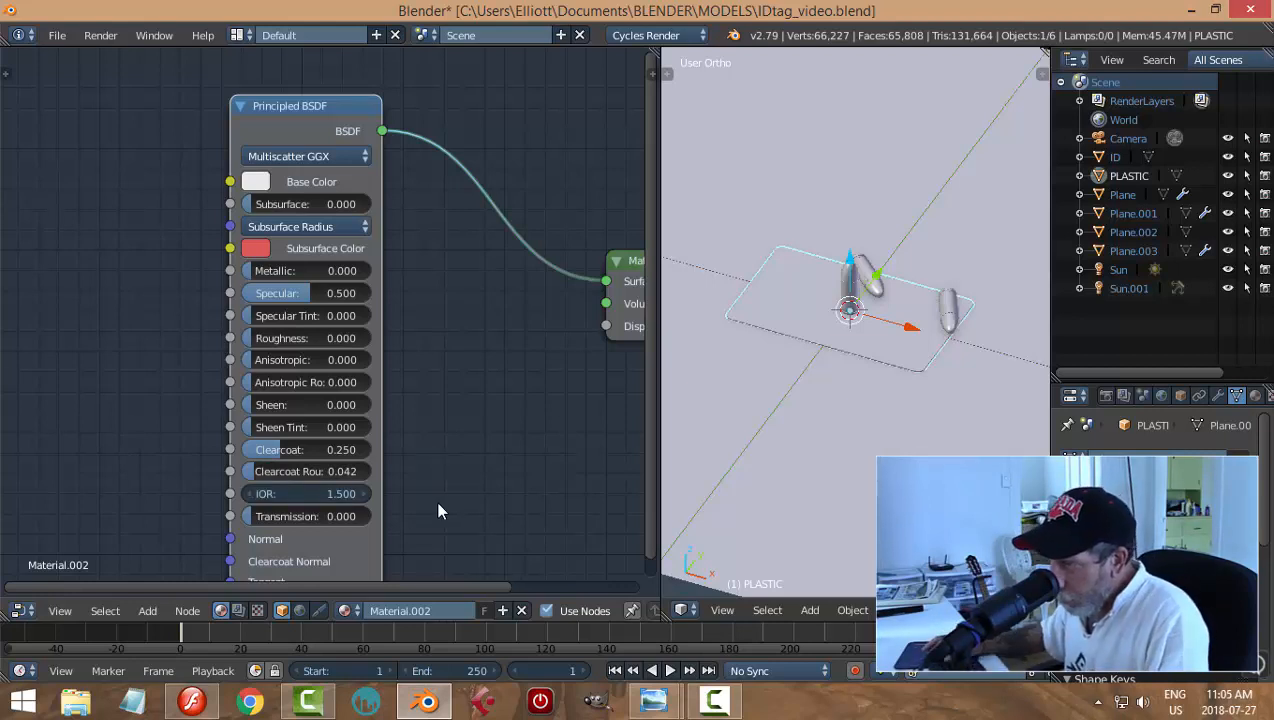
double_click(314, 512)
text(1)
key(Return)
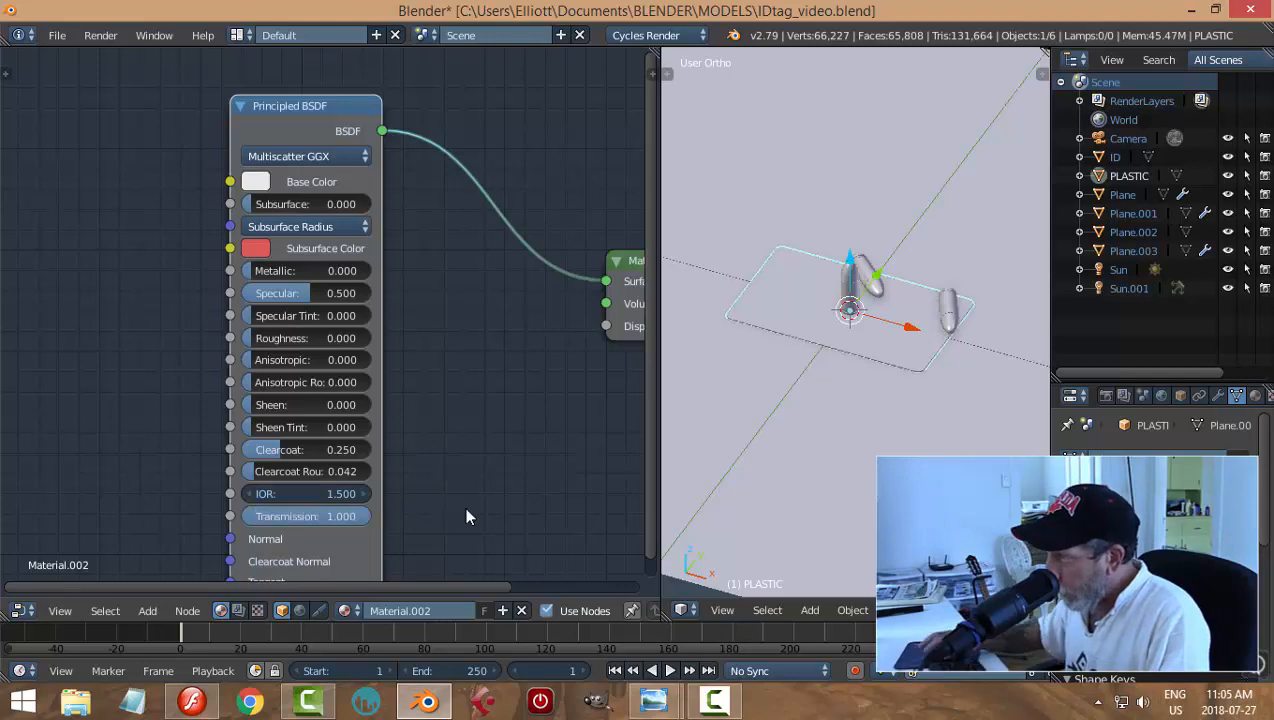
key(ctrl+s)
Step: Preview the clear plastic holder over the ID card in rendered shading, and return to solid shading
click(855, 398)
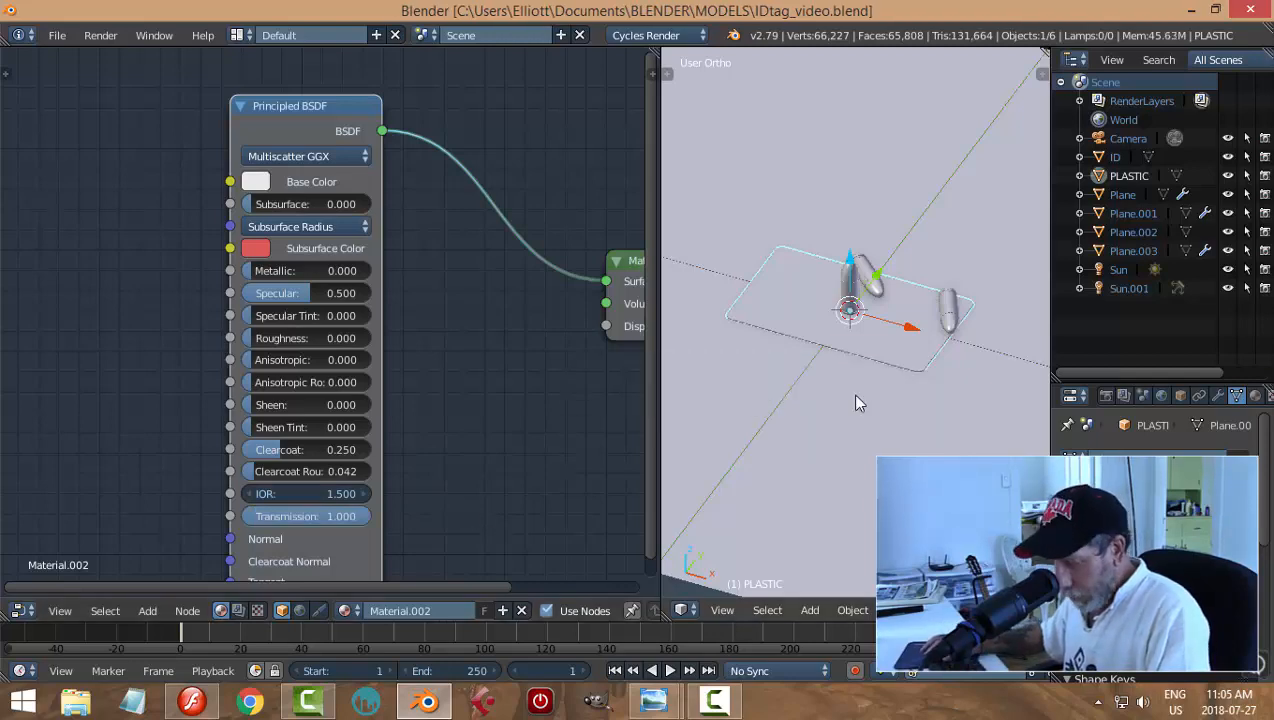
key(shift+z)
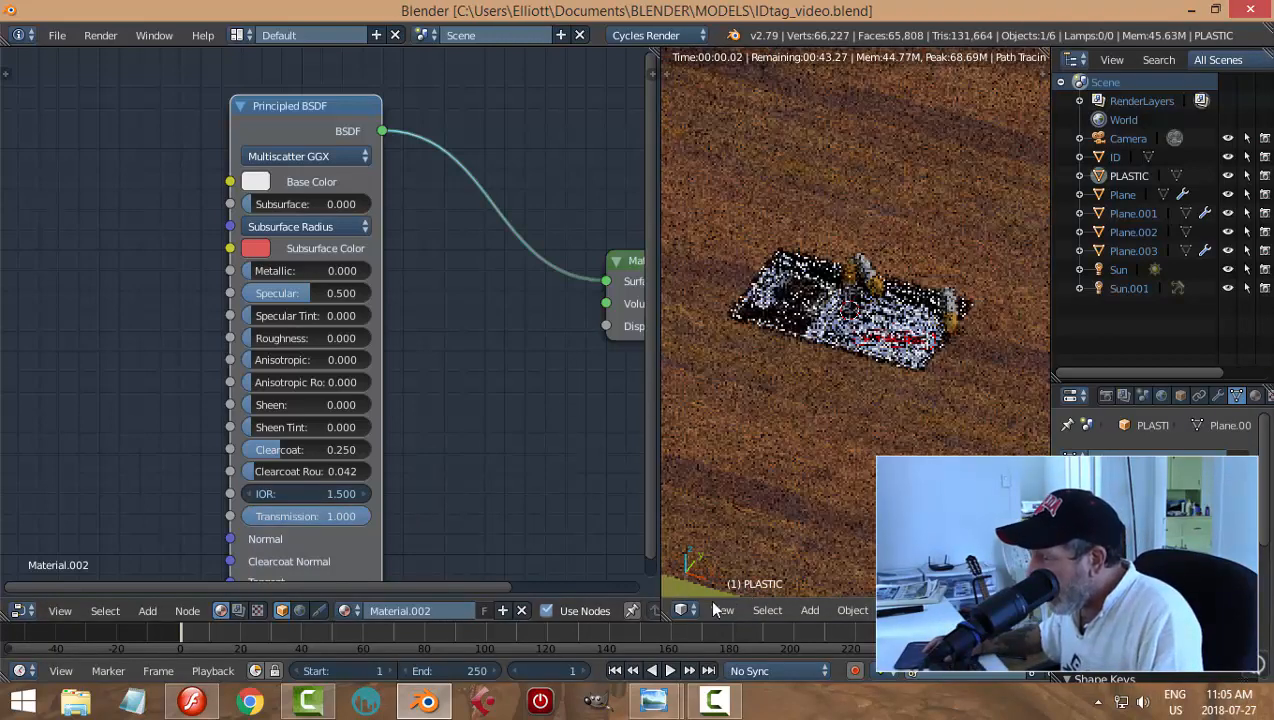
scroll(860, 380, up, 2)
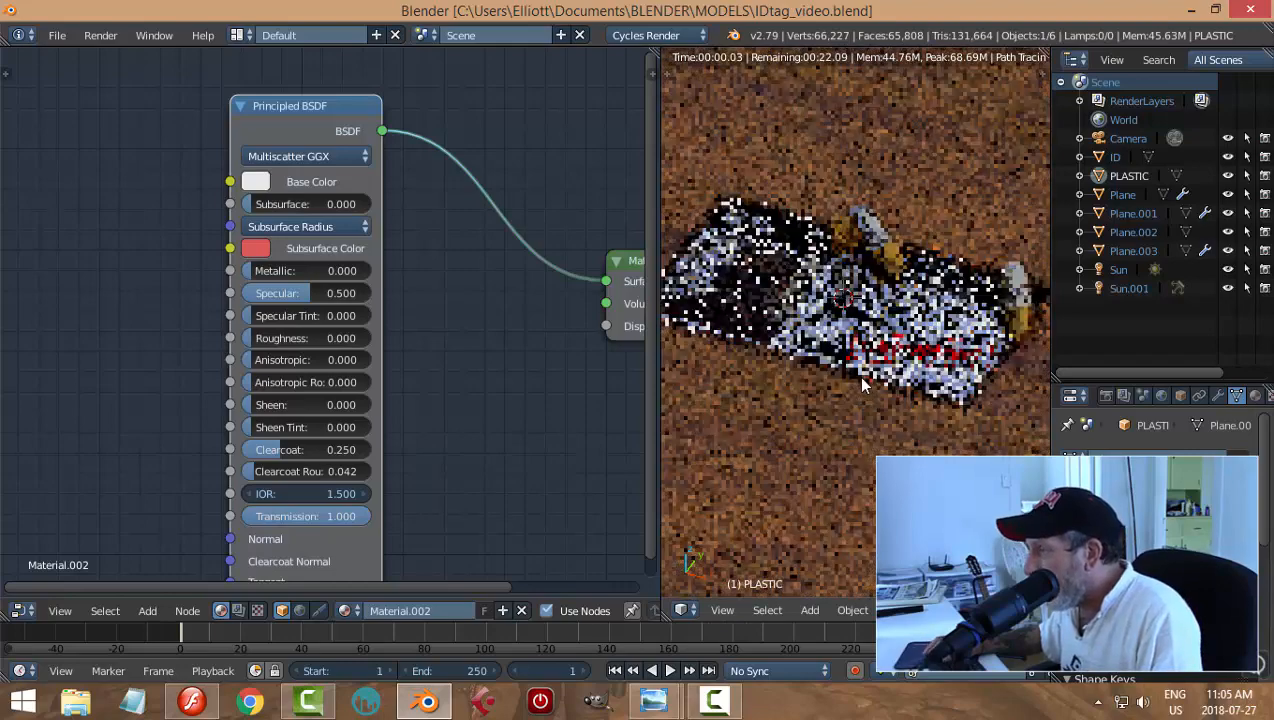
scroll(862, 385, up, 1)
scroll(850, 390, down, 3)
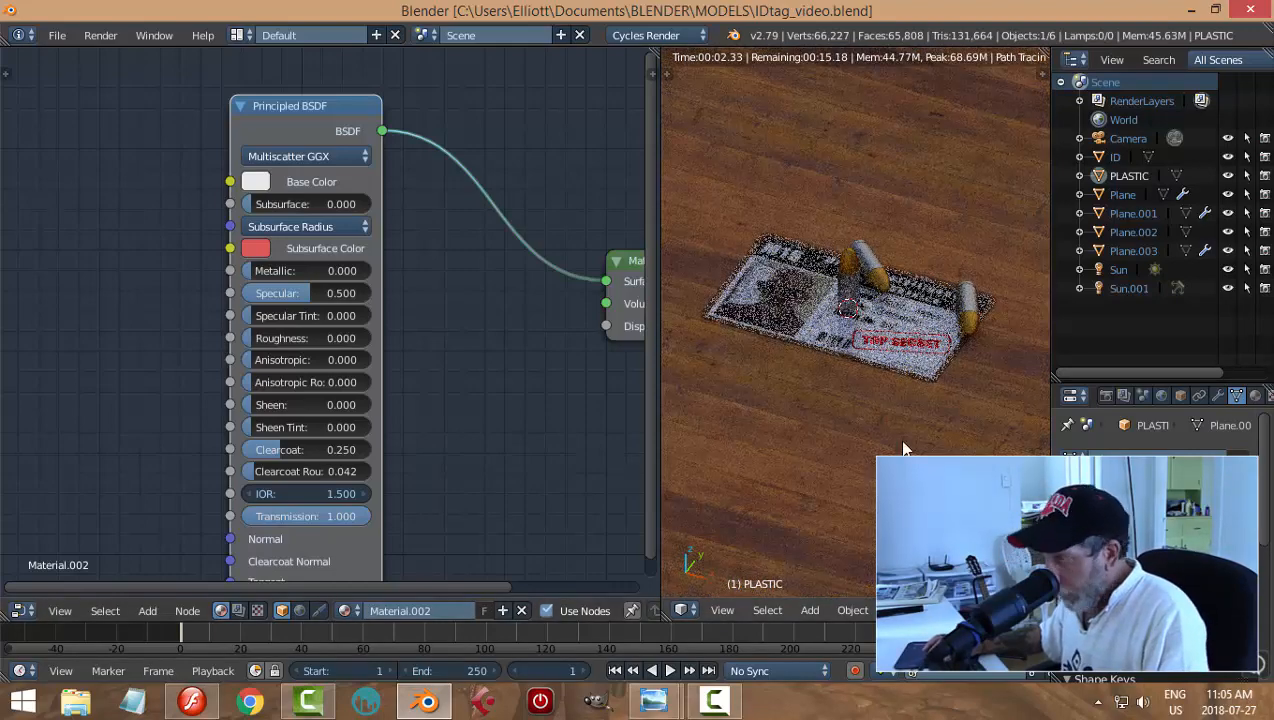
key(shift+z)
Step: Recheck the node values against IDtag_node.jpg in Windows Photo Viewer, and return to Blender
click(668, 704)
click(754, 645)
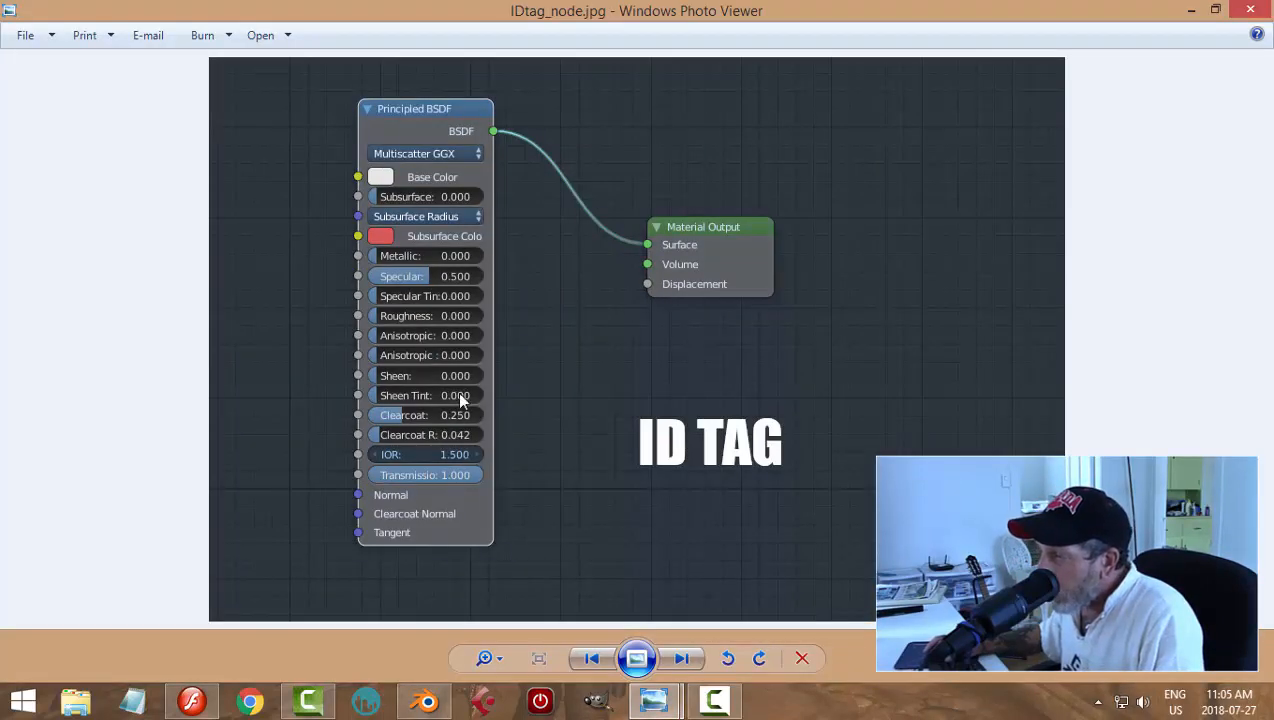
click(427, 701)
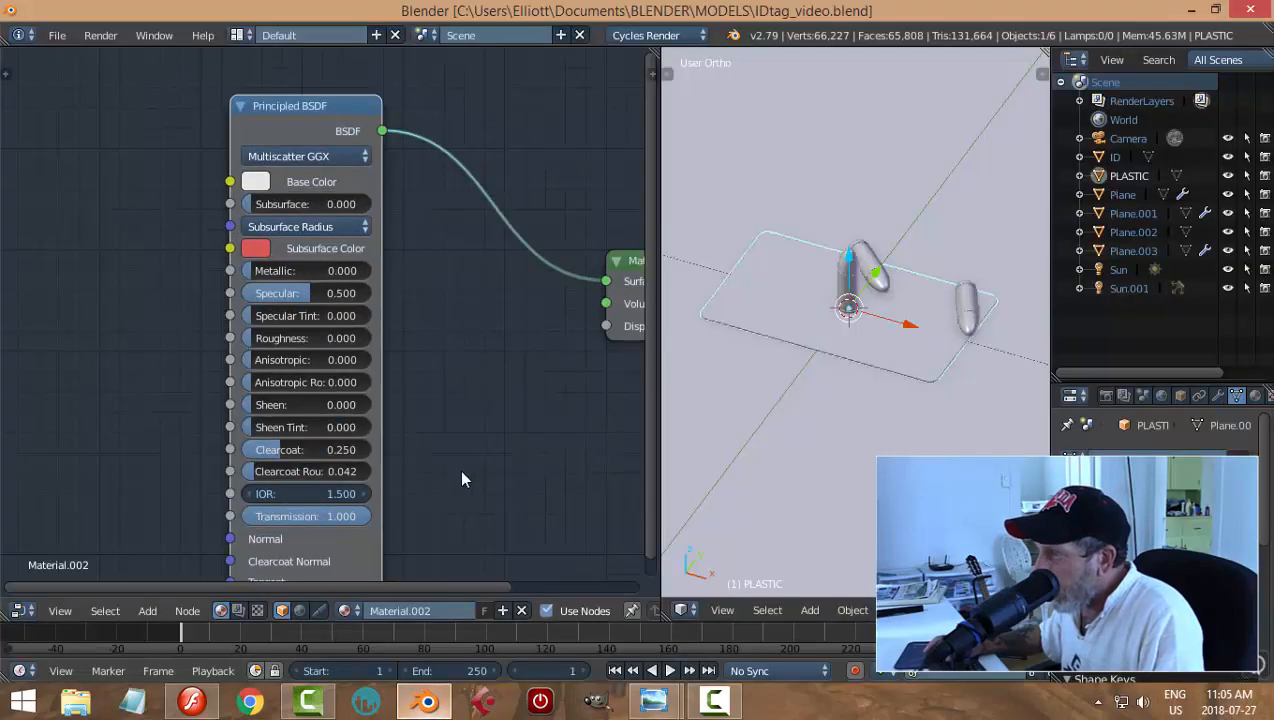
Step: Merge the node editor area into the 3D viewport and unhide all hidden objects
drag(657, 607, 598, 597)
key(alt+h)
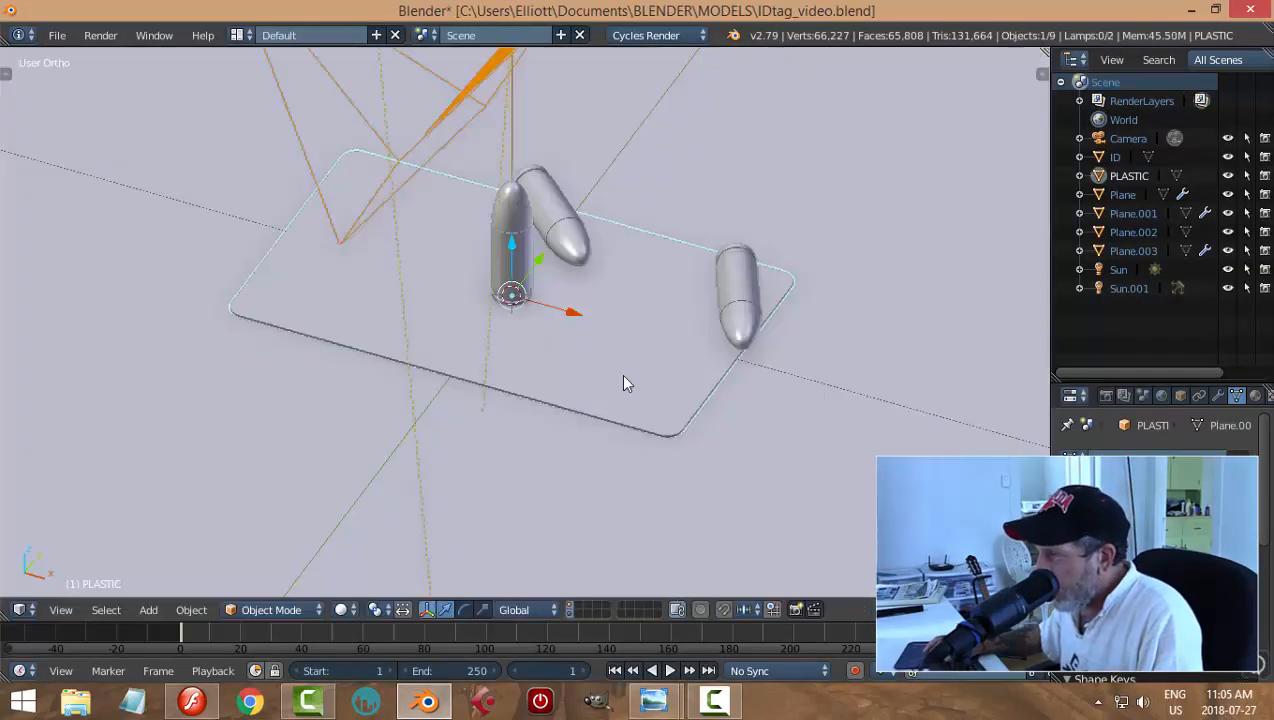
Step: Move the upright bullet off the ID tag to stand just in front of the holder's long front edge
right_click(556, 260)
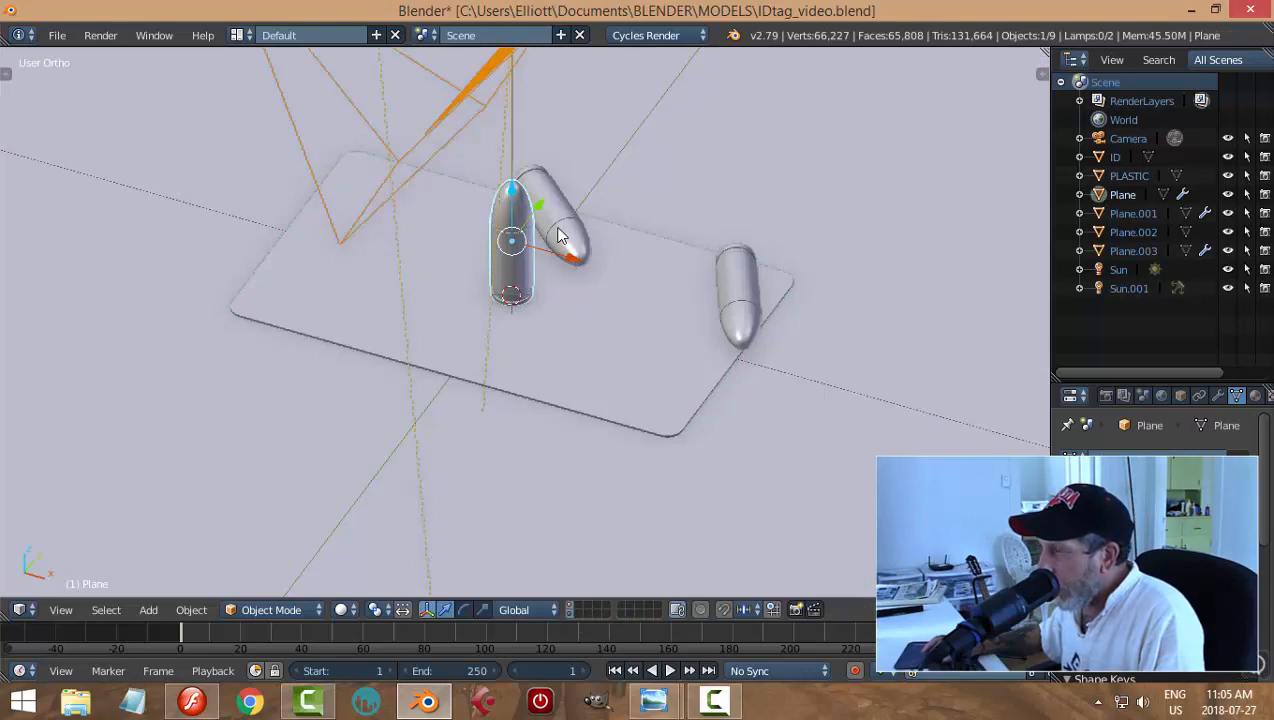
click(425, 312)
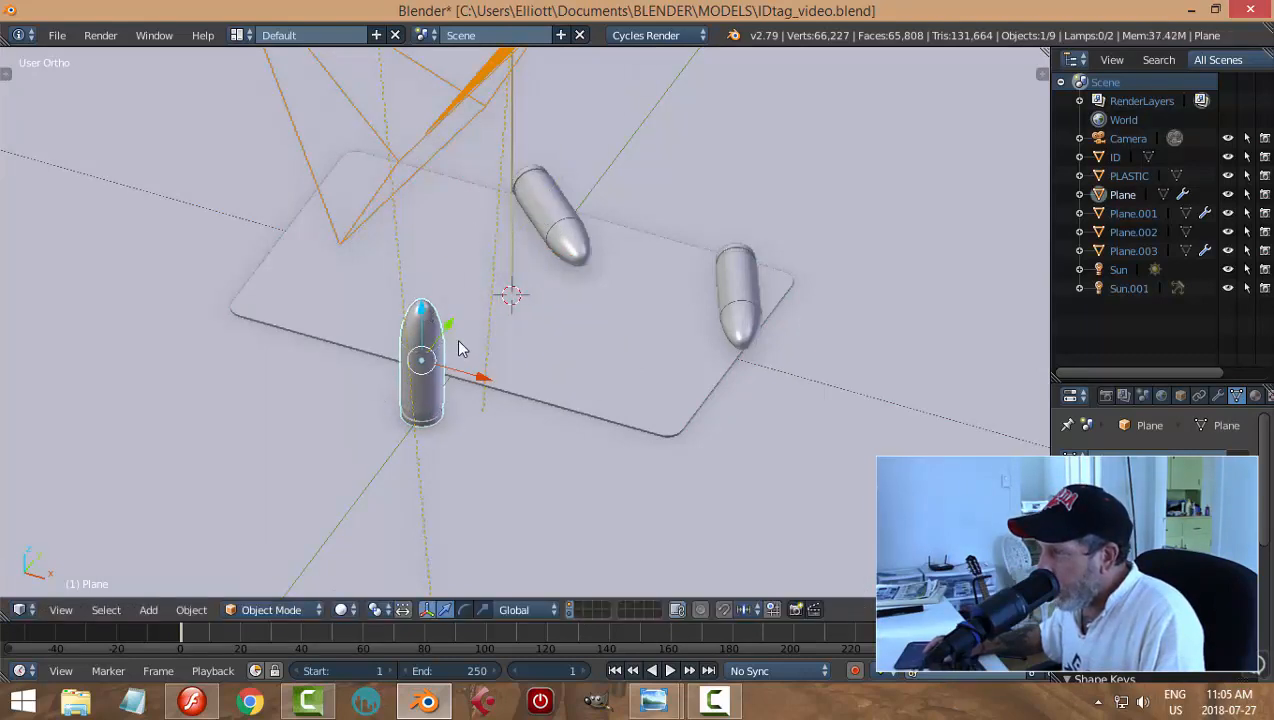
drag(475, 383, 362, 364)
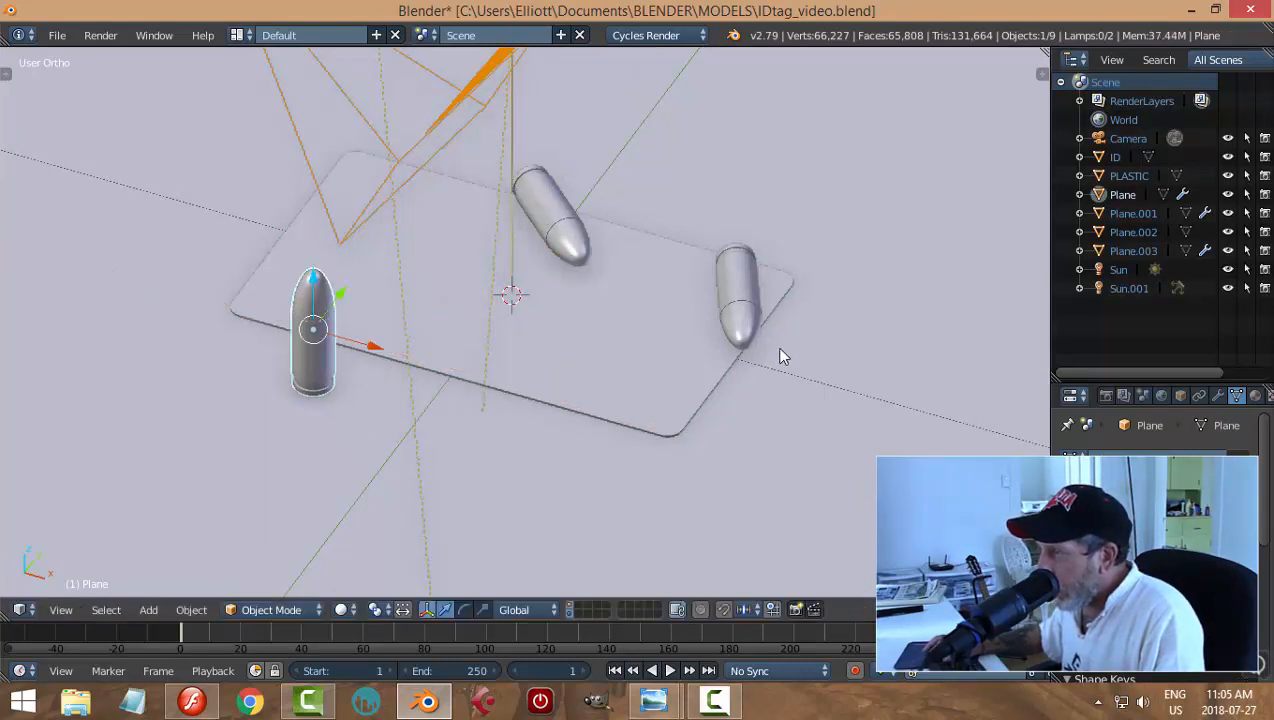
Step: Select the bullet at the far end of the ID tag, and reframe the camera view around the tag and all three bullets
right_click(758, 290)
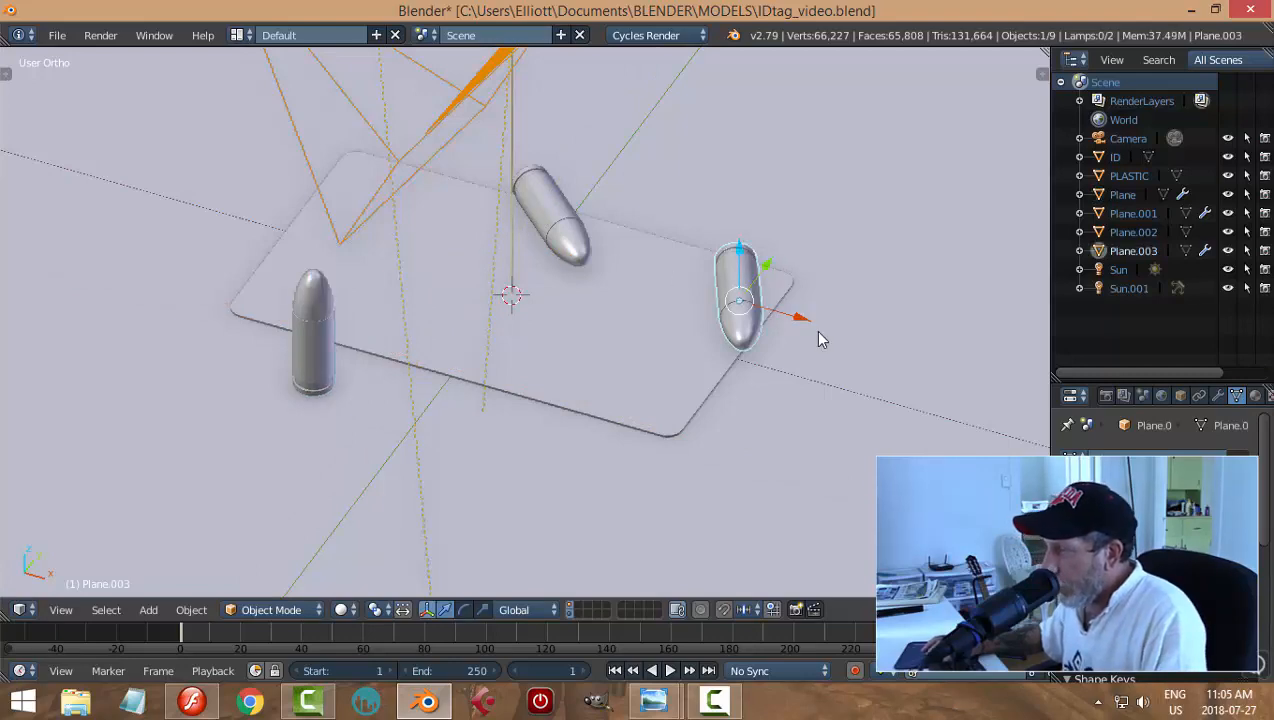
key(KP_0)
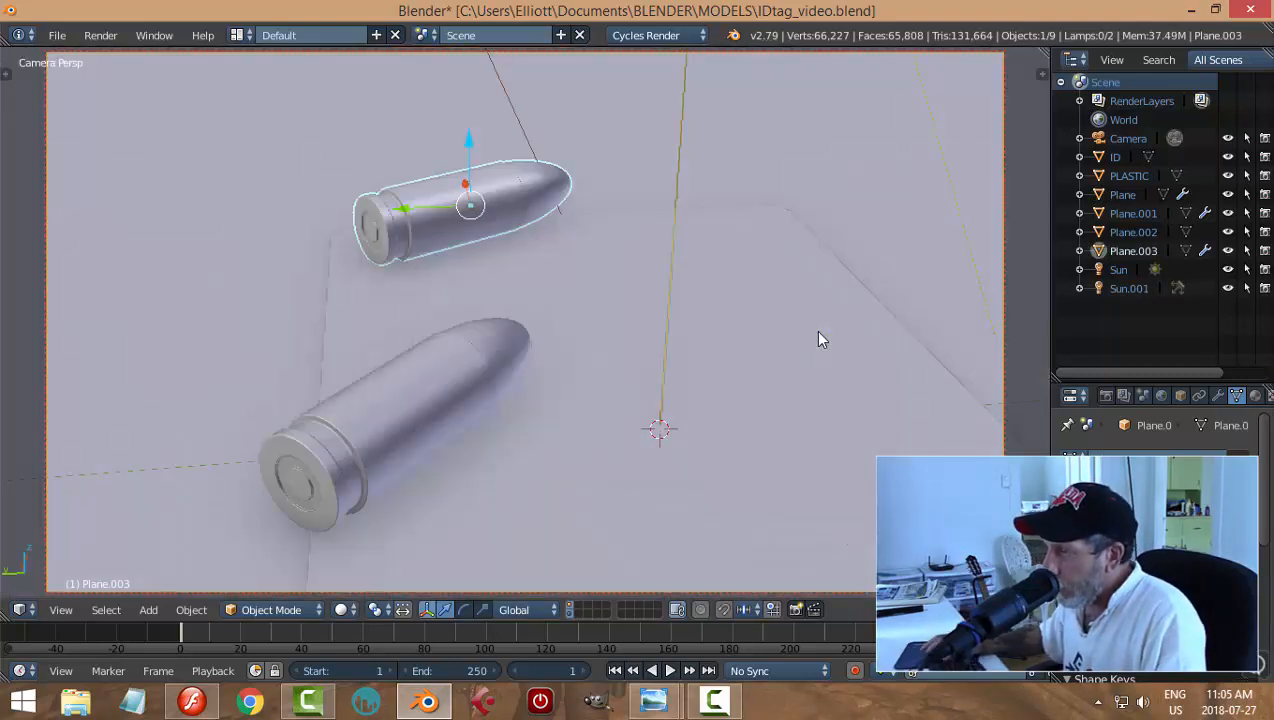
scroll(819, 370, down, 4)
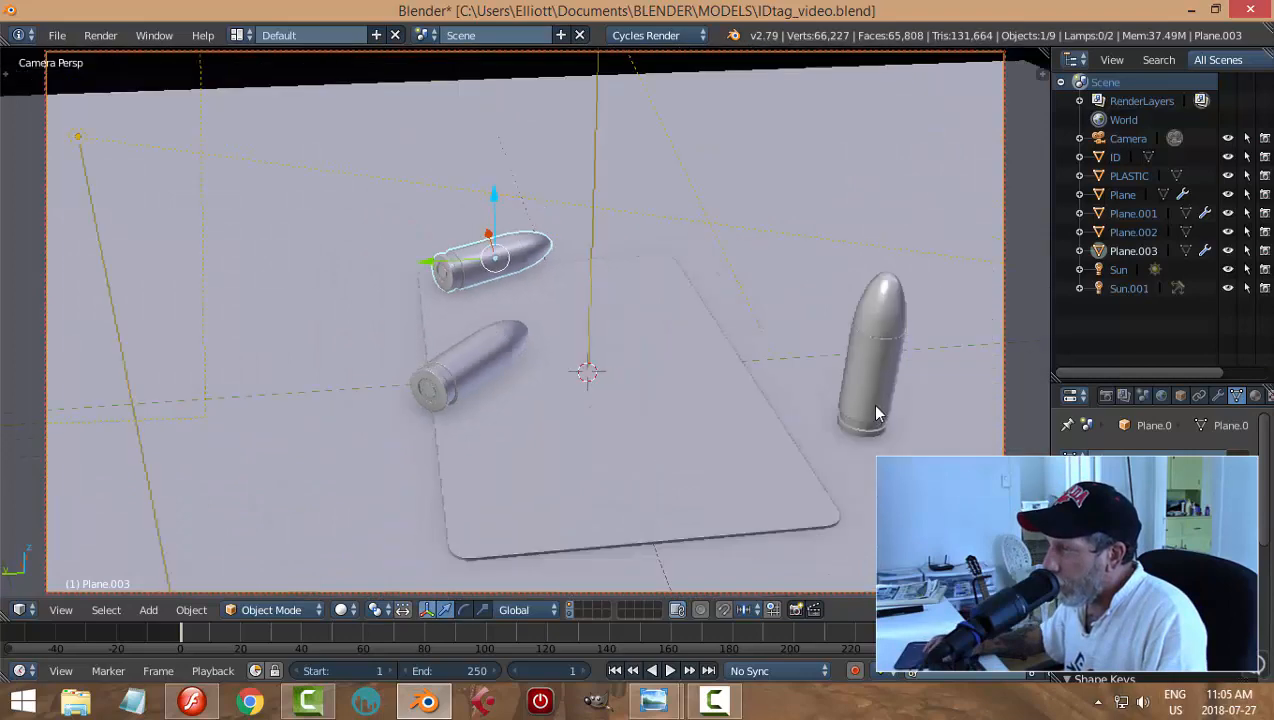
middle_drag(875, 410, 697, 446)
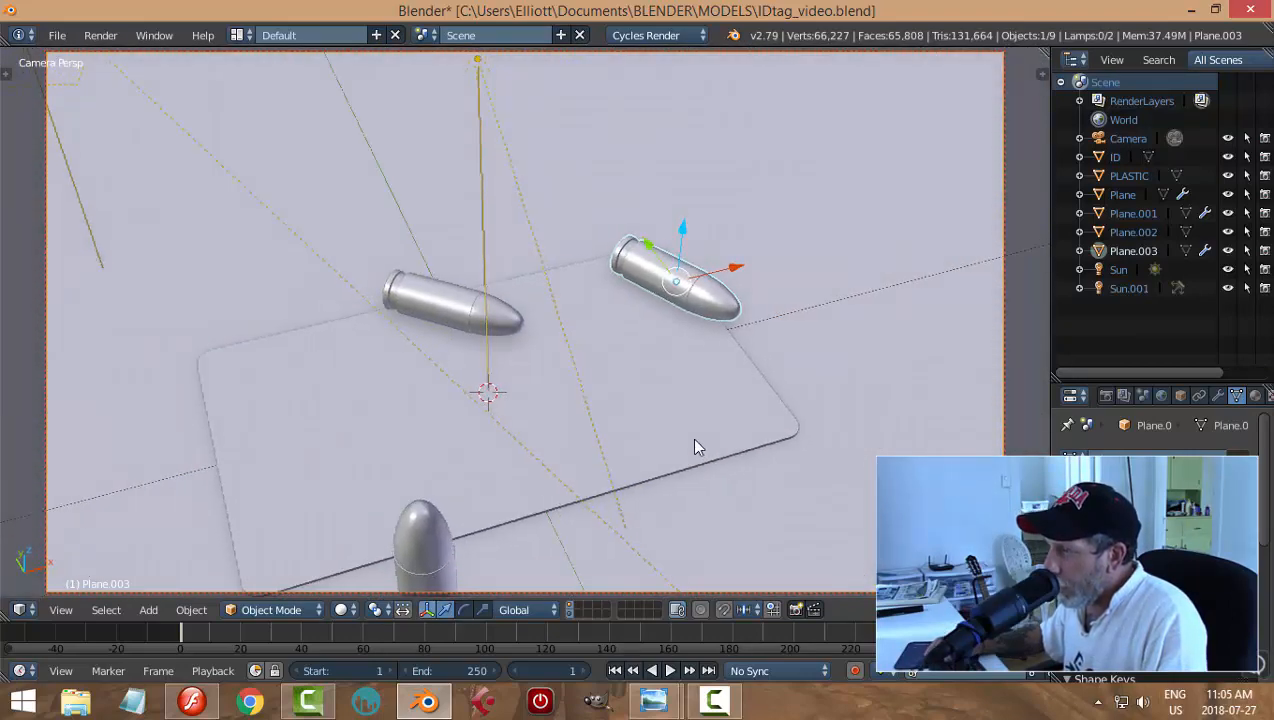
shift+middle_drag(611, 452, 590, 422)
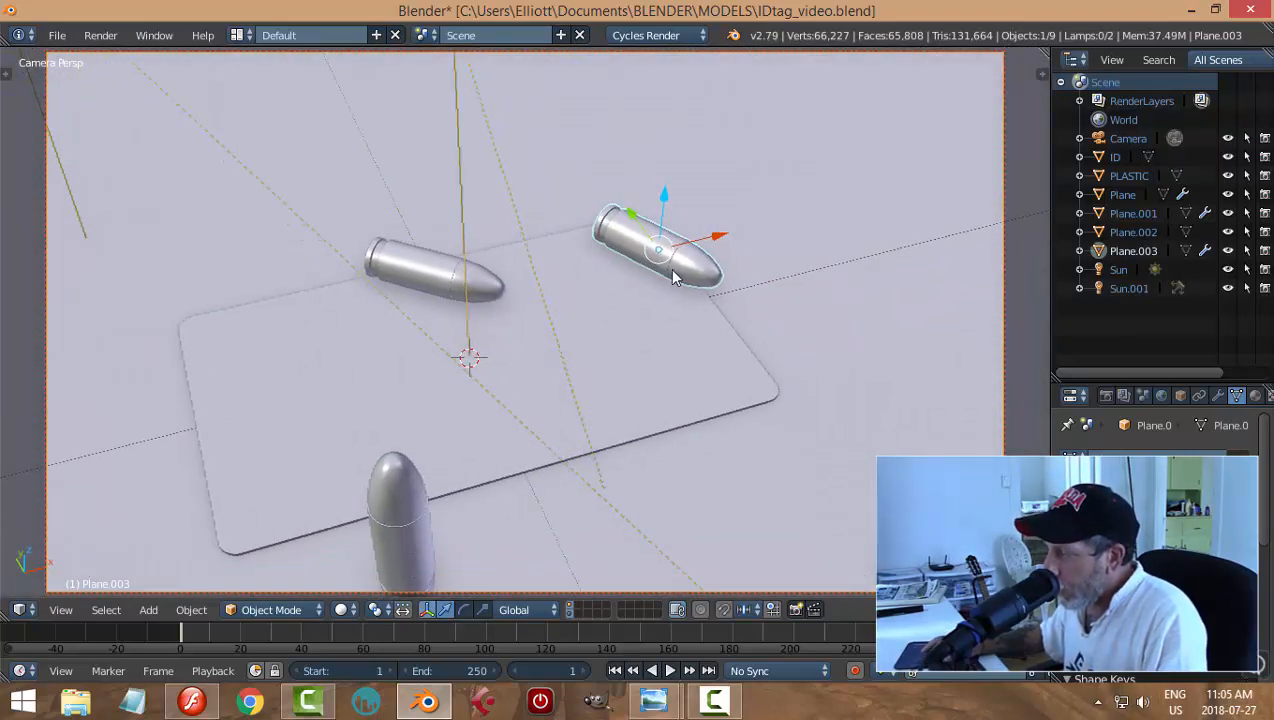
middle_drag(763, 371, 603, 367)
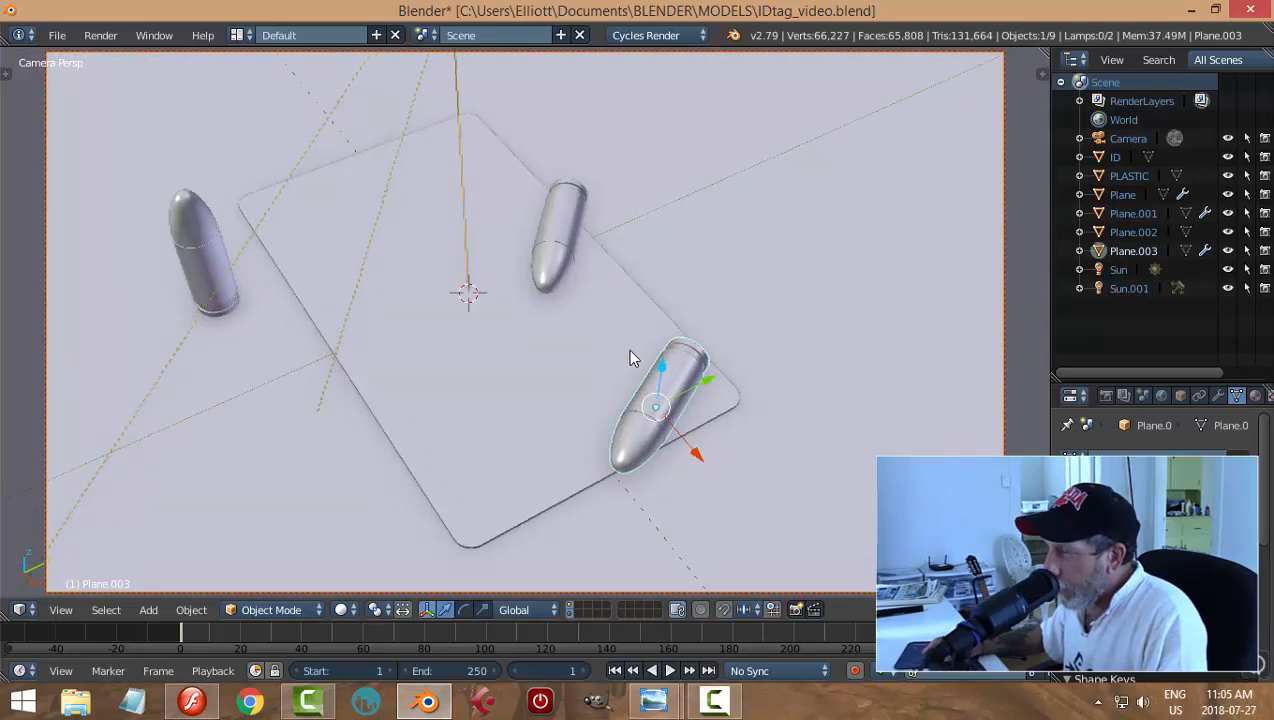
Step: Rotate the selected bullet around the global Z axis so its tip points inward over the ID tag, and deselect it
key(r)
key(z)
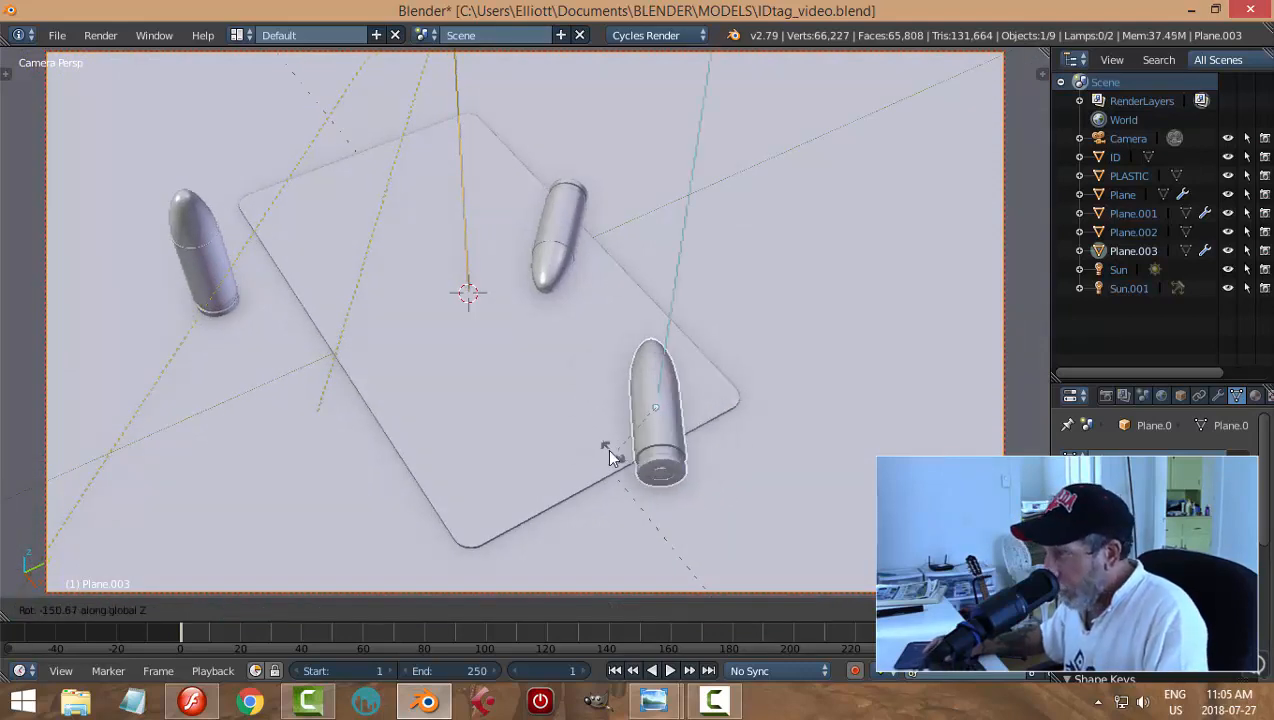
click(626, 456)
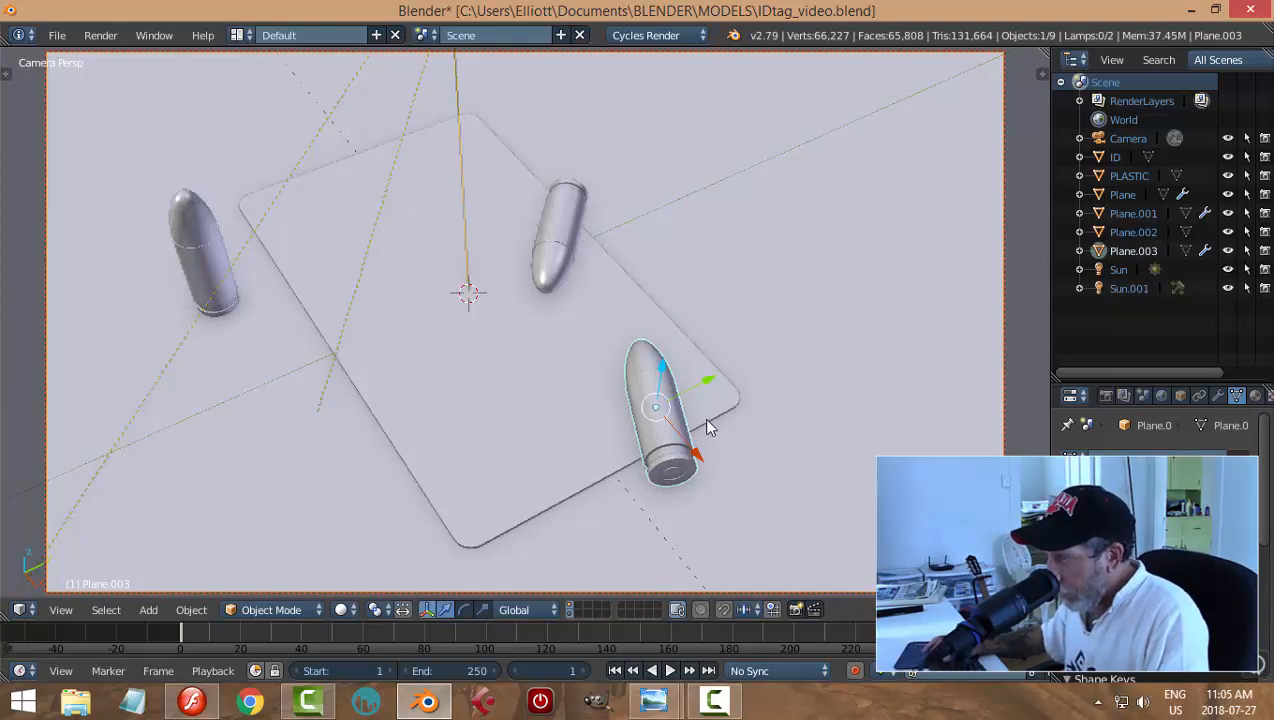
key(a)
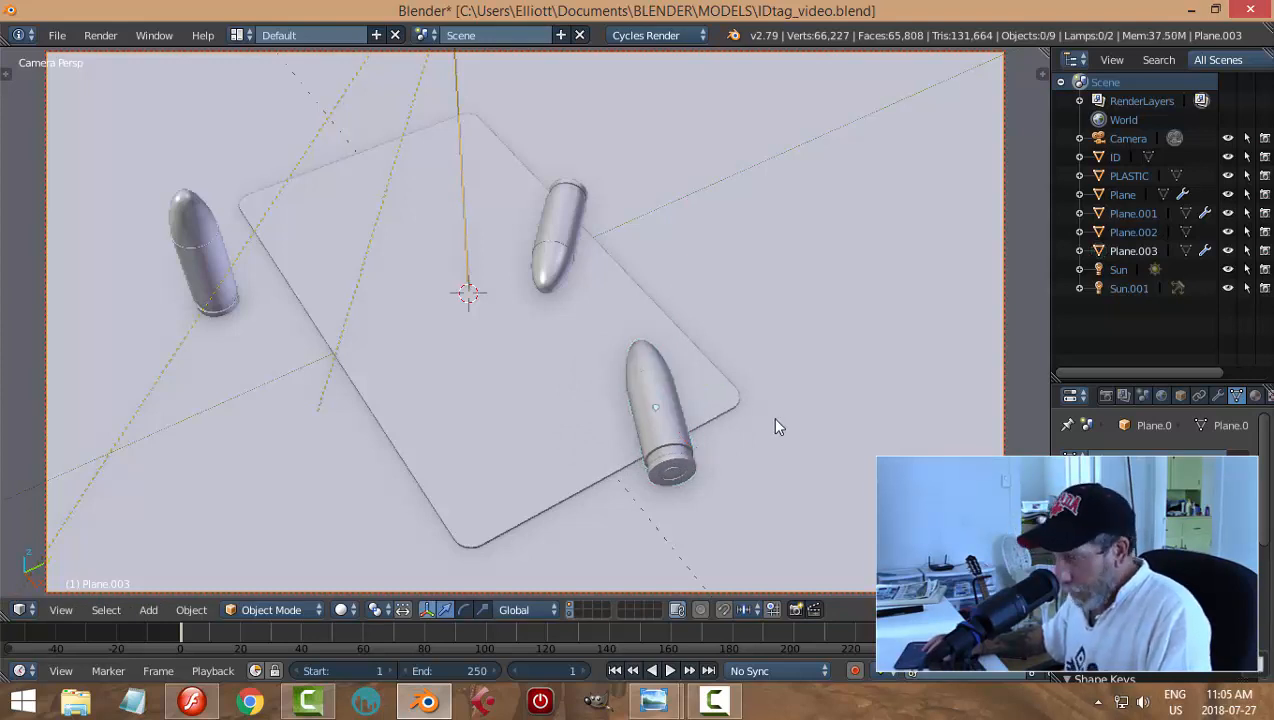
Step: Adjust the camera angle on the ID tag and bullets using a rendered preview, and return to the solid user view
mouse_move(771, 416)
middle_down()
mouse_move(797, 428)
mouse_move(831, 401)
mouse_move(832, 421)
middle_up()
key(shift+z)
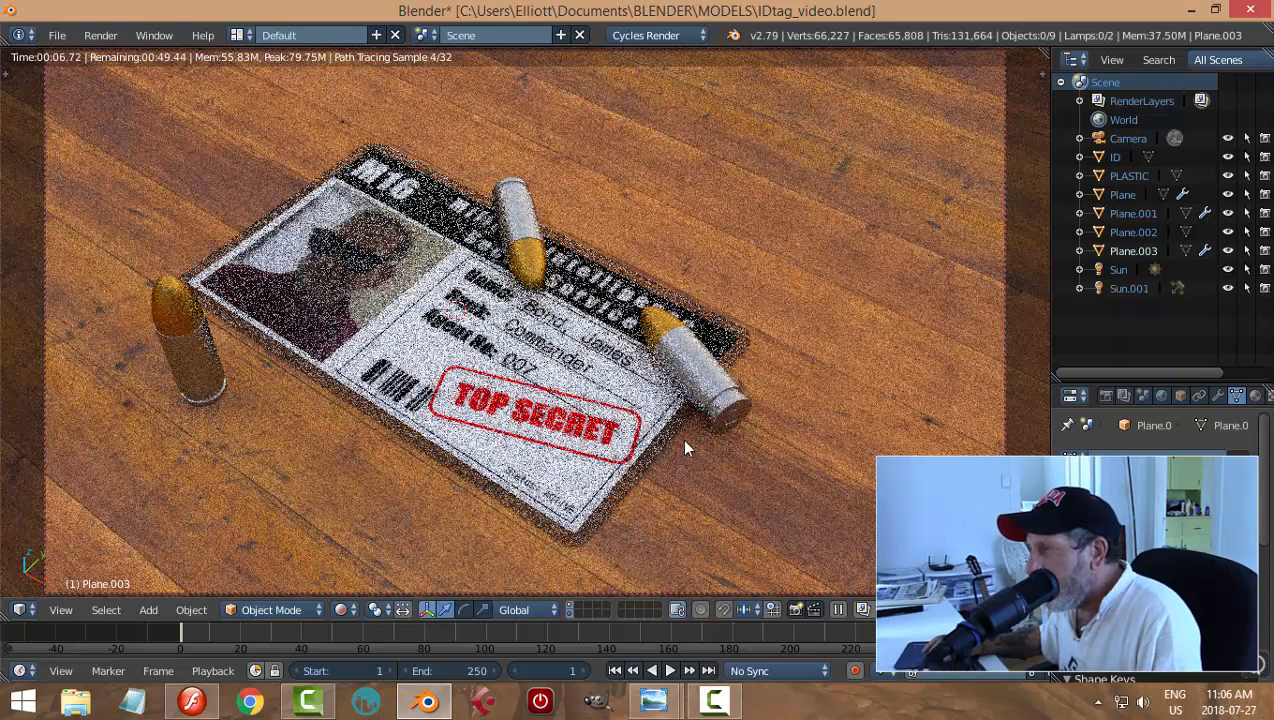
middle_drag(676, 448, 707, 432)
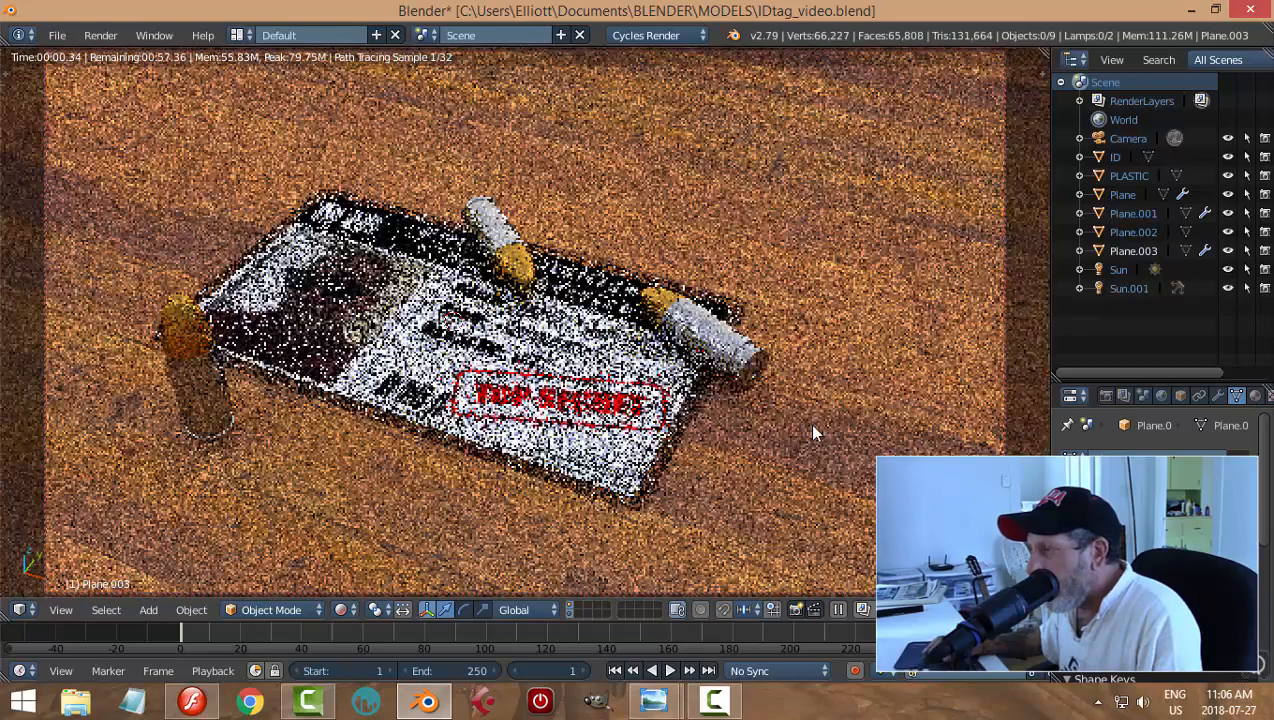
key(KP_0)
key(shift+z)
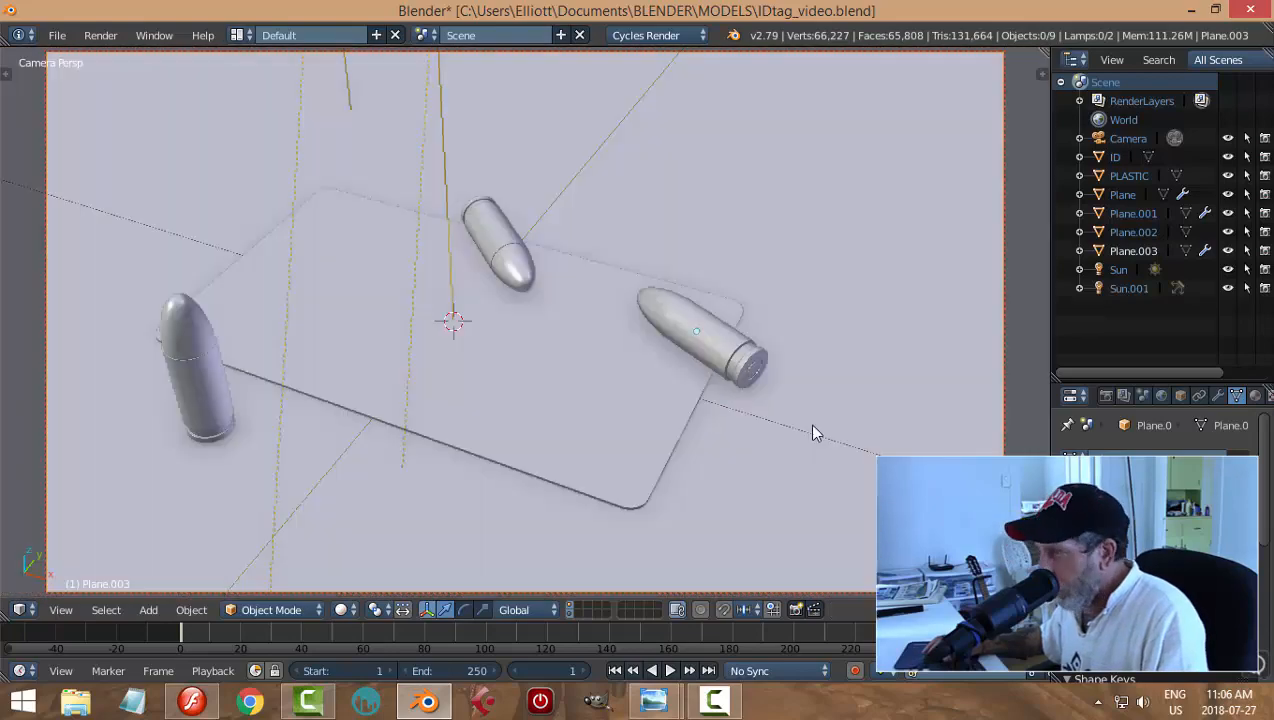
key(KP_0)
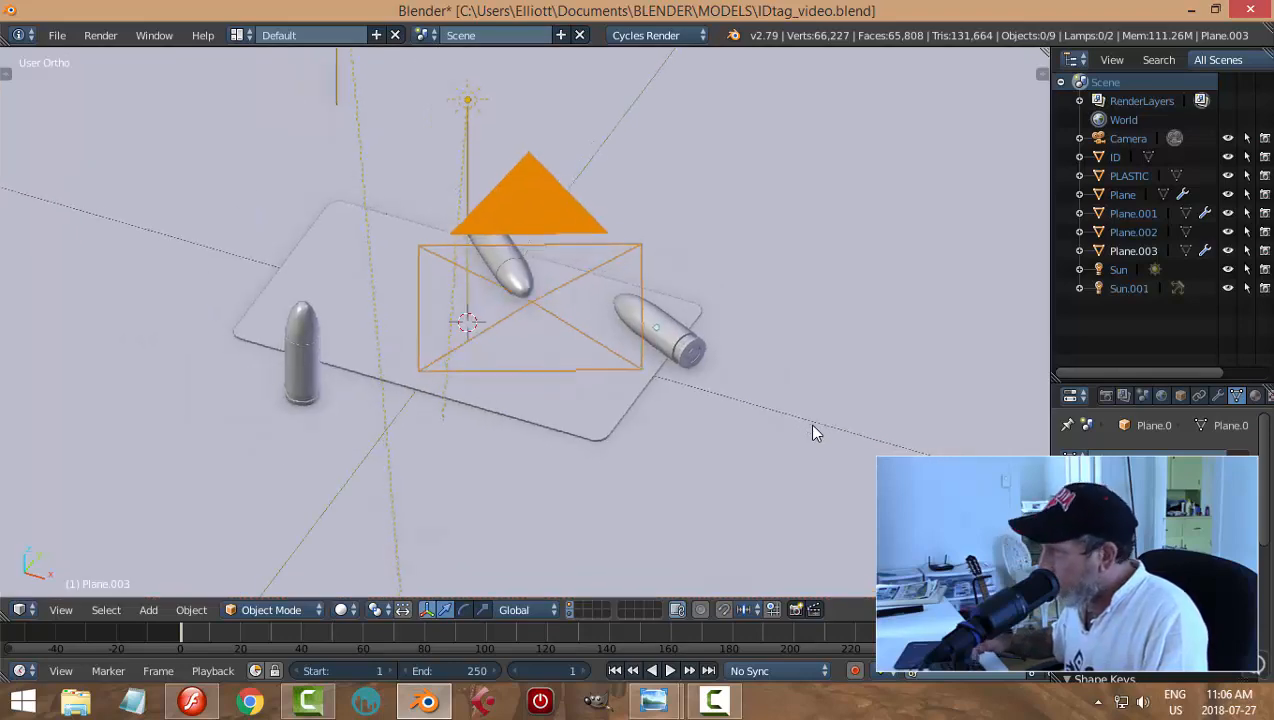
Step: Raise the two lying bullets slightly along the Z axis in front view so they rest on top of the tag holder
key(KP_1)
scroll(813, 433, up, 4)
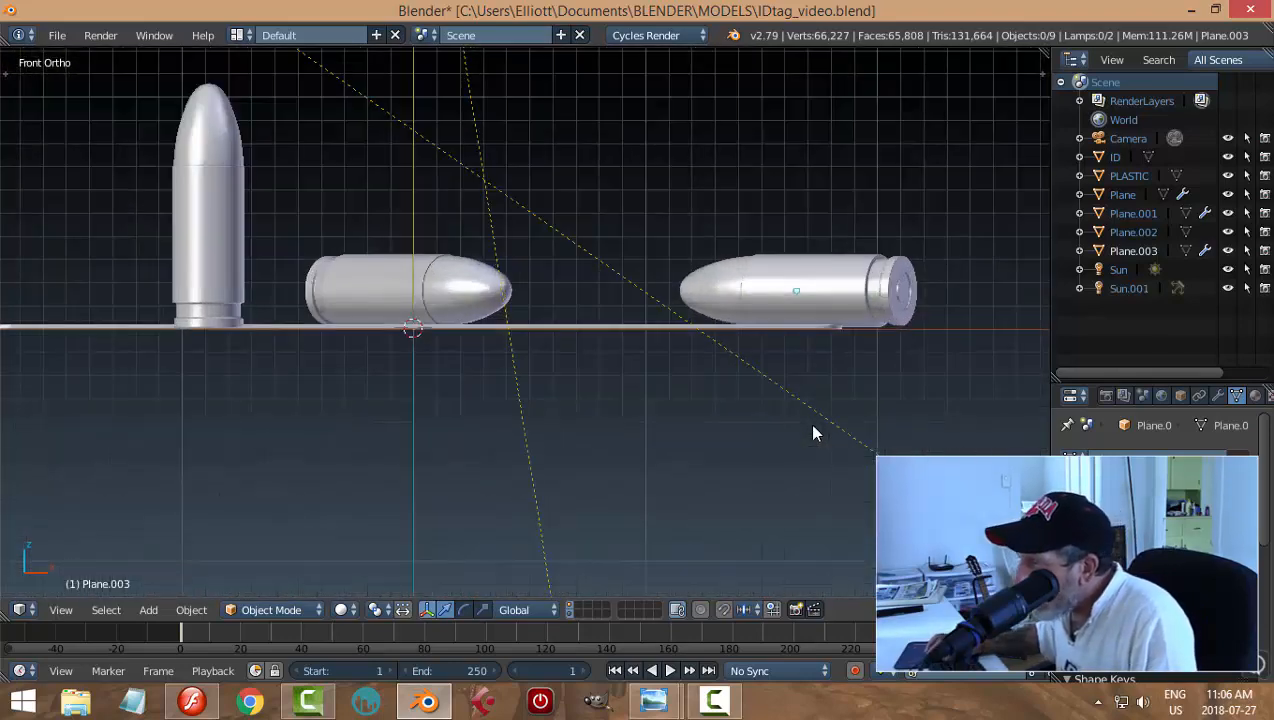
scroll(813, 433, up, 1)
right_click(889, 286)
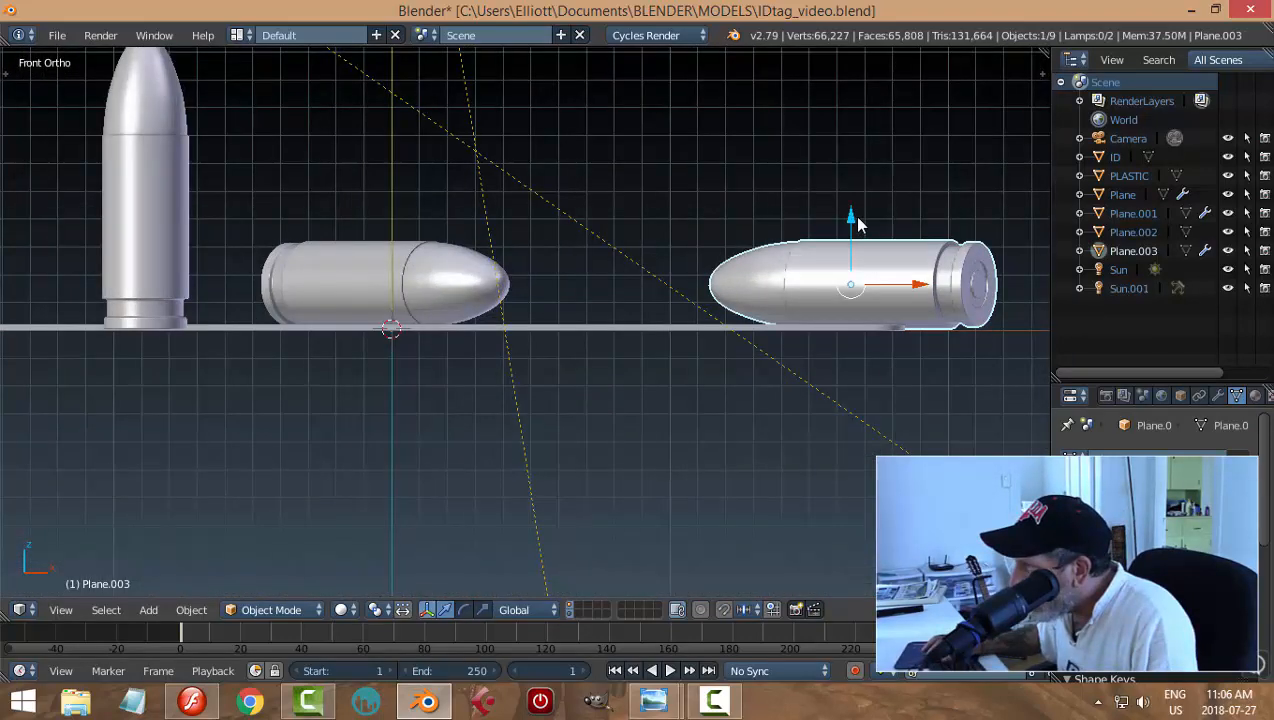
drag(856, 220, 859, 210)
right_click(330, 300)
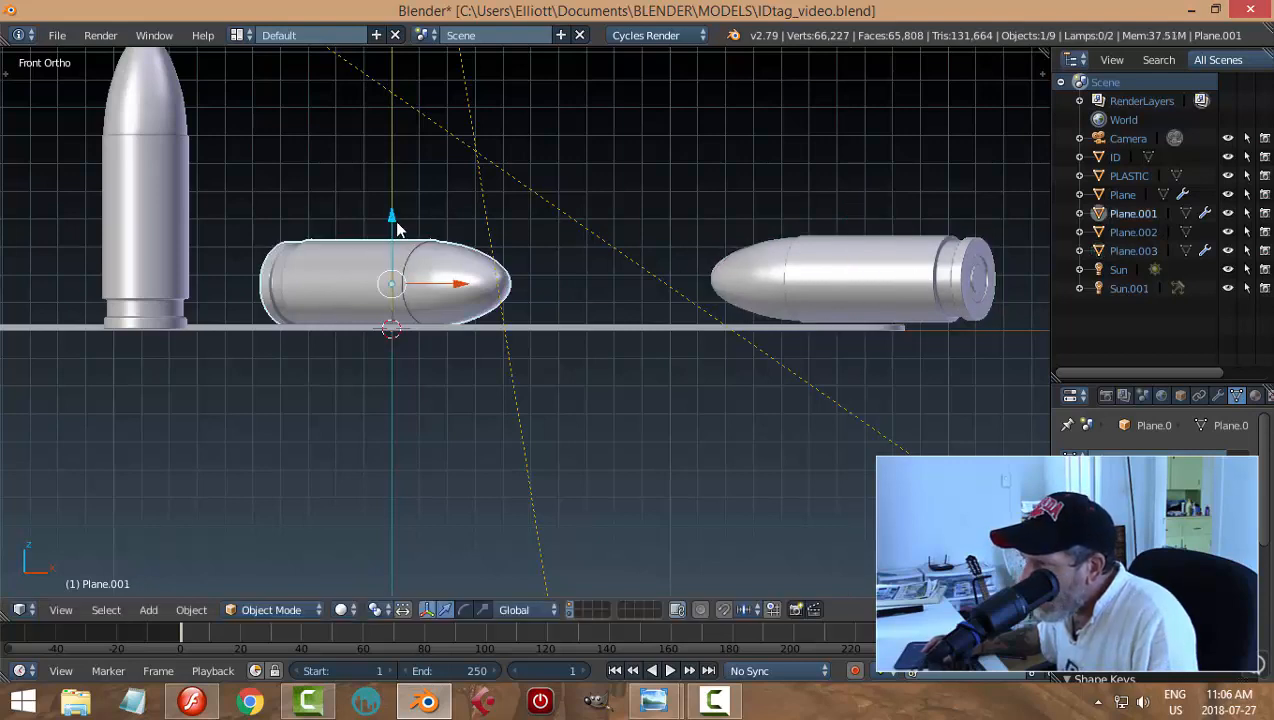
drag(396, 222, 402, 214)
Step: Check the bullet placement in perspective and through the camera, and save over IDtag_video.blend
middle_drag(849, 278, 737, 351)
key(KP_5)
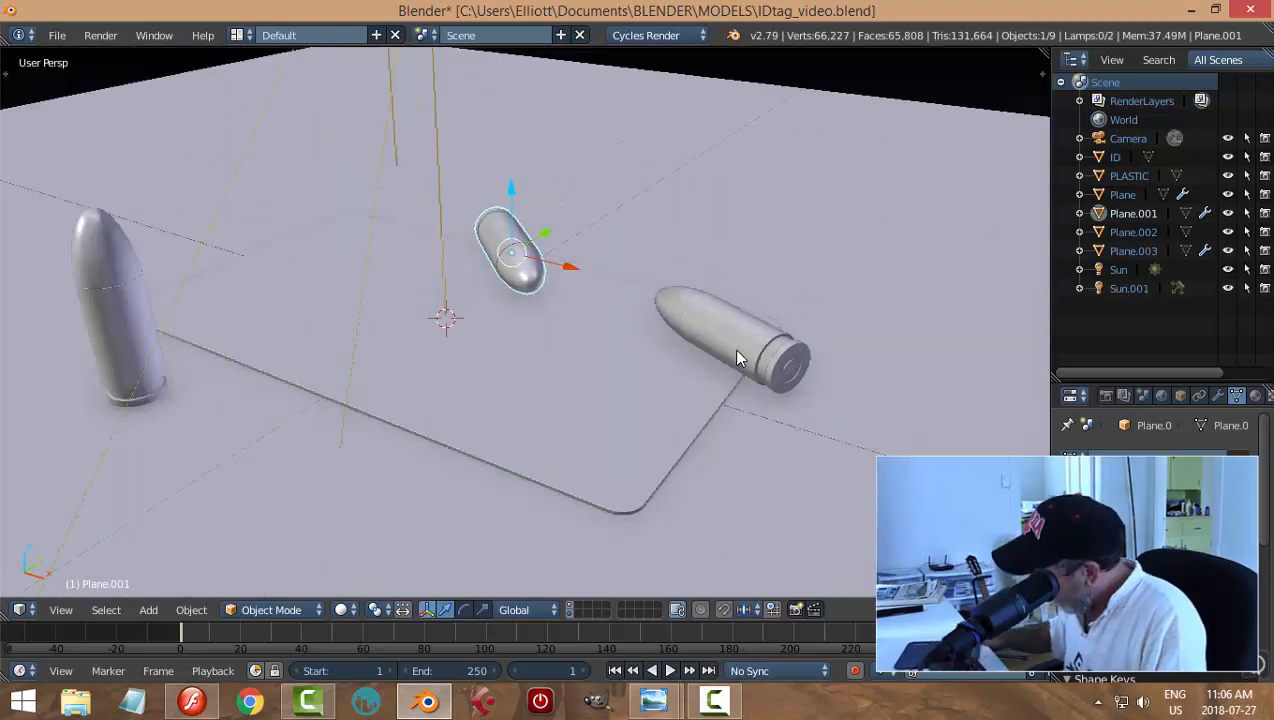
key(KP_0)
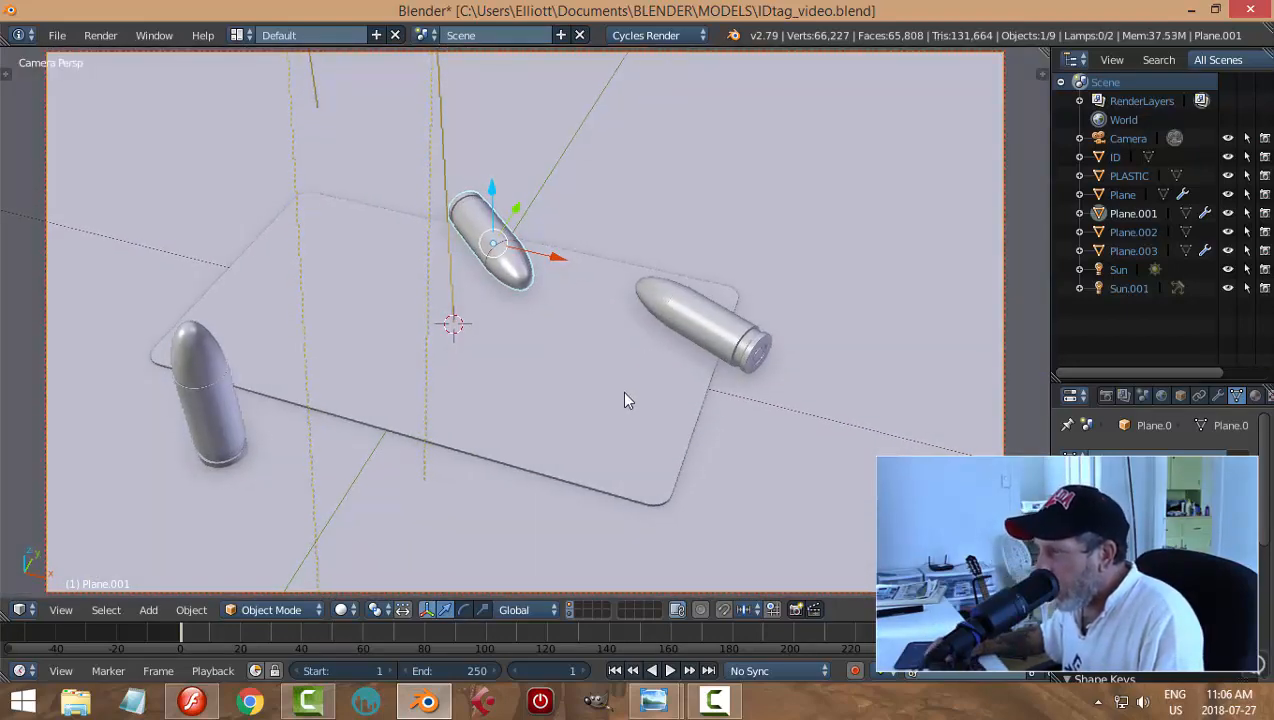
key(ctrl+s)
click(622, 381)
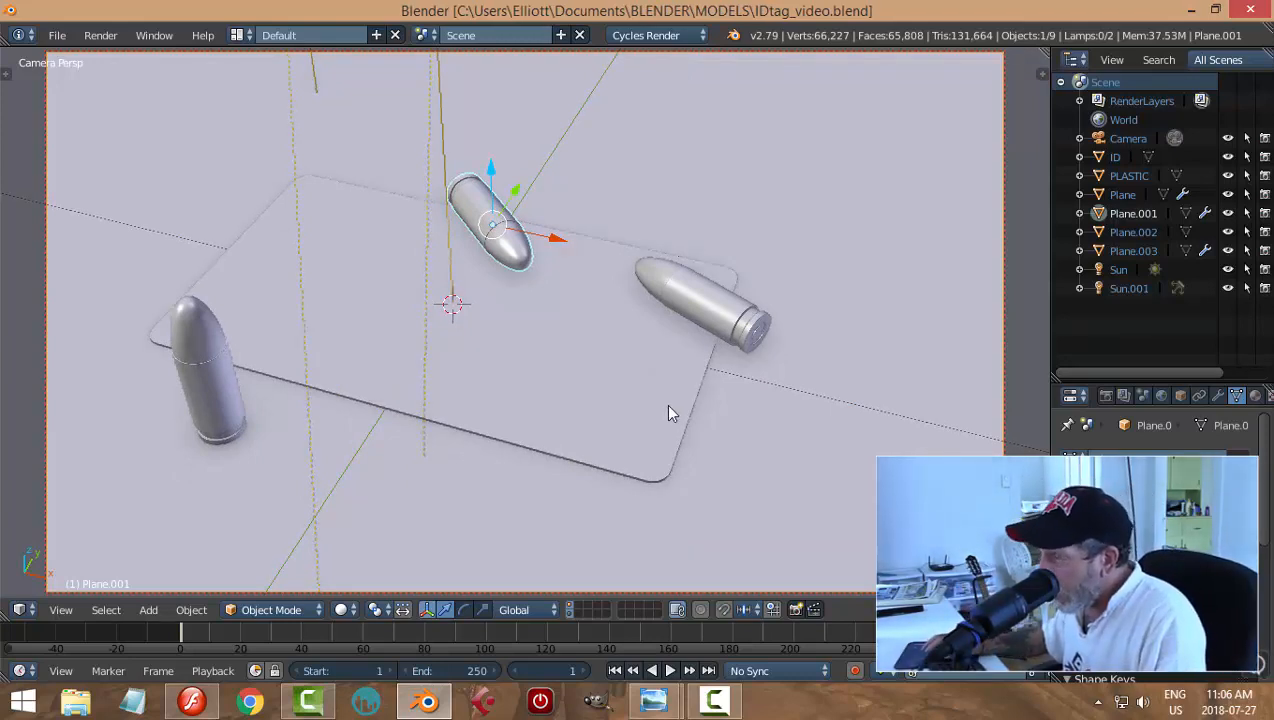
Step: Move the Sun.001 lamp along the Y axis from the far side of the ID tag to the camera's side
middle_drag(669, 405, 667, 407)
scroll(773, 393, down, 2)
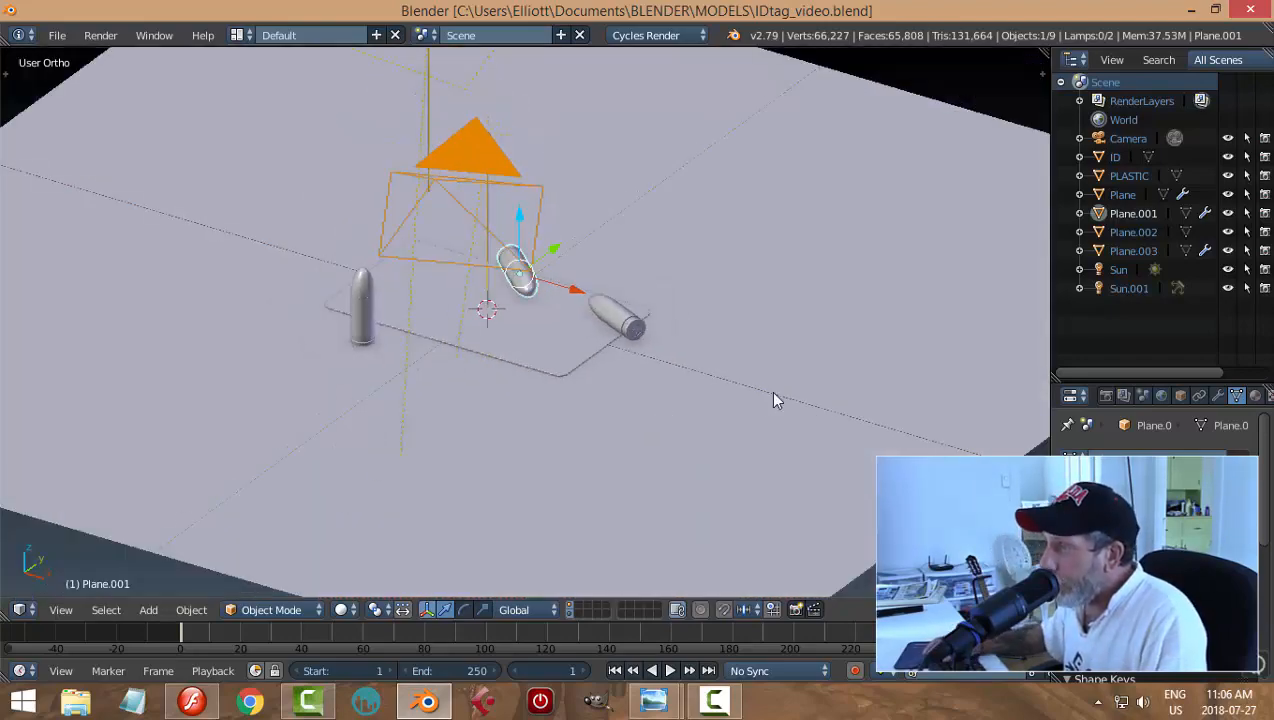
middle_drag(773, 400, 667, 351)
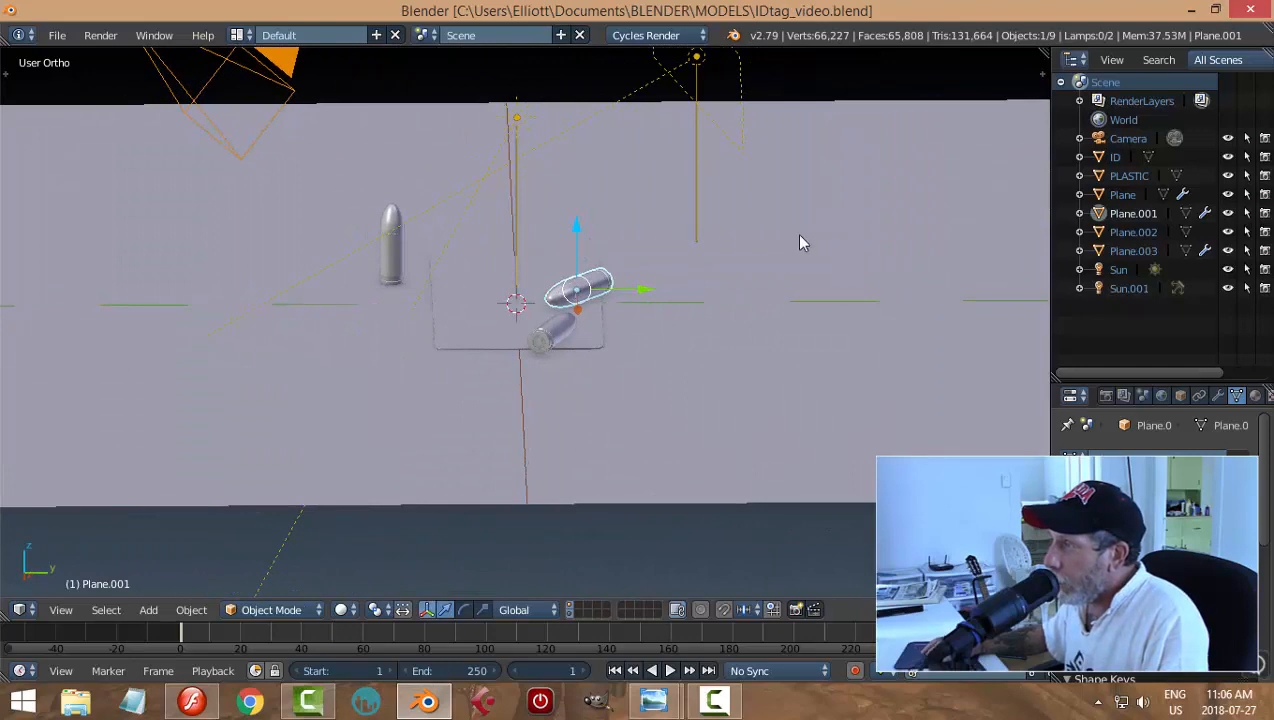
right_click(697, 56)
middle_drag(705, 100, 686, 193)
scroll(714, 227, down, 4)
drag(684, 191, 500, 190)
middle_drag(500, 190, 584, 284)
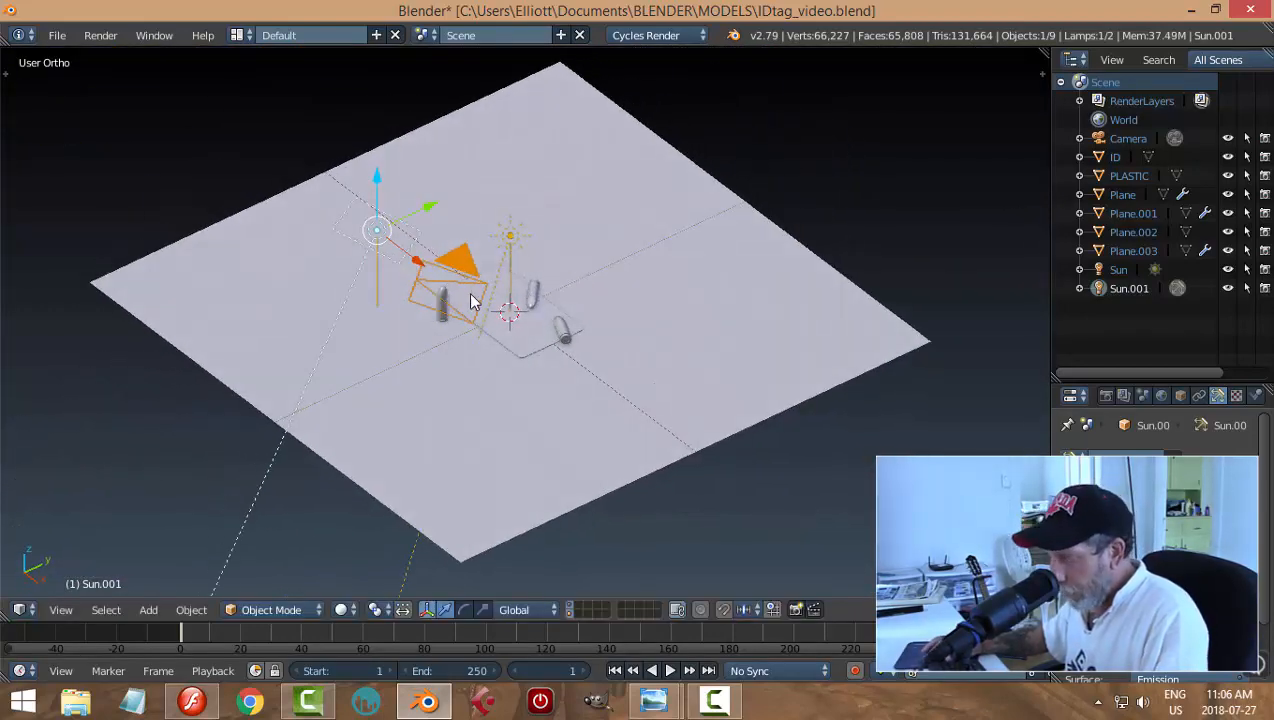
Step: Rotate the Sun.001 lamp in top view so it points toward the ID tag and bullets
key(KP_7)
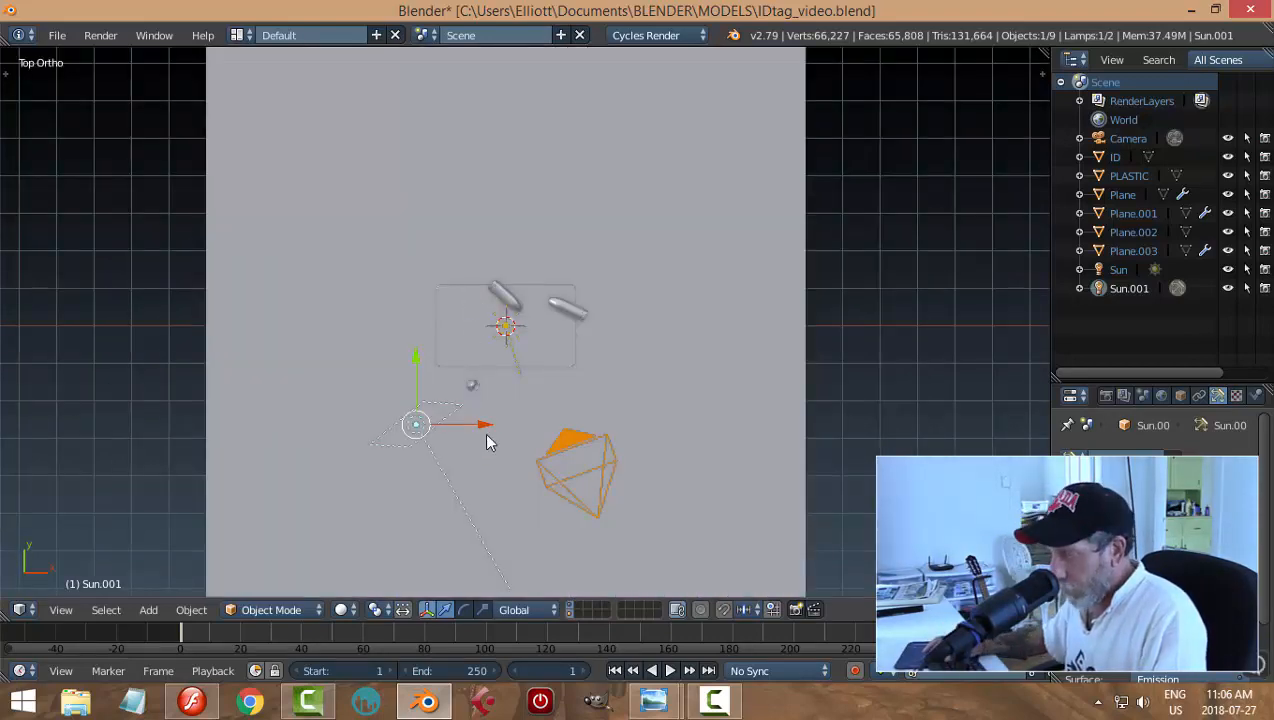
key(r)
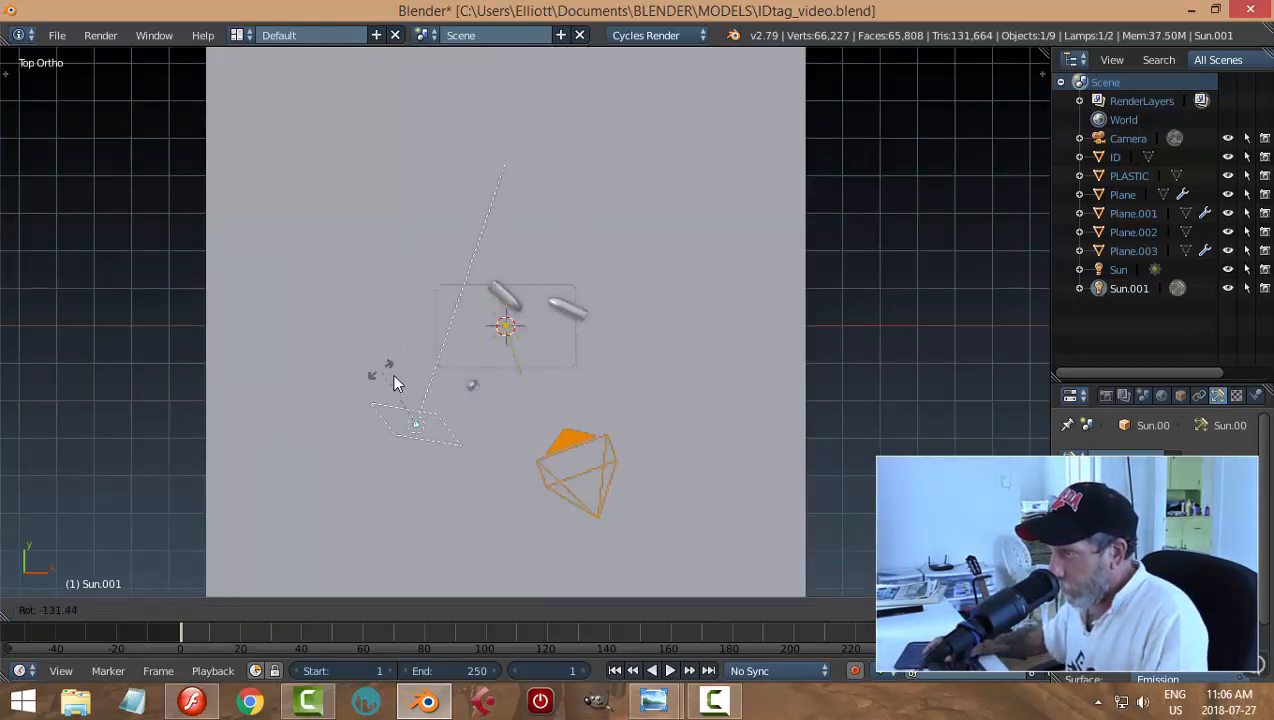
click(498, 421)
middle_drag(498, 421, 444, 384)
Step: Isolate the lamp and camera layer, move the Sun lamp along the Y axis beyond the ID tag's far edge, and show the model layer again
right_click(518, 237)
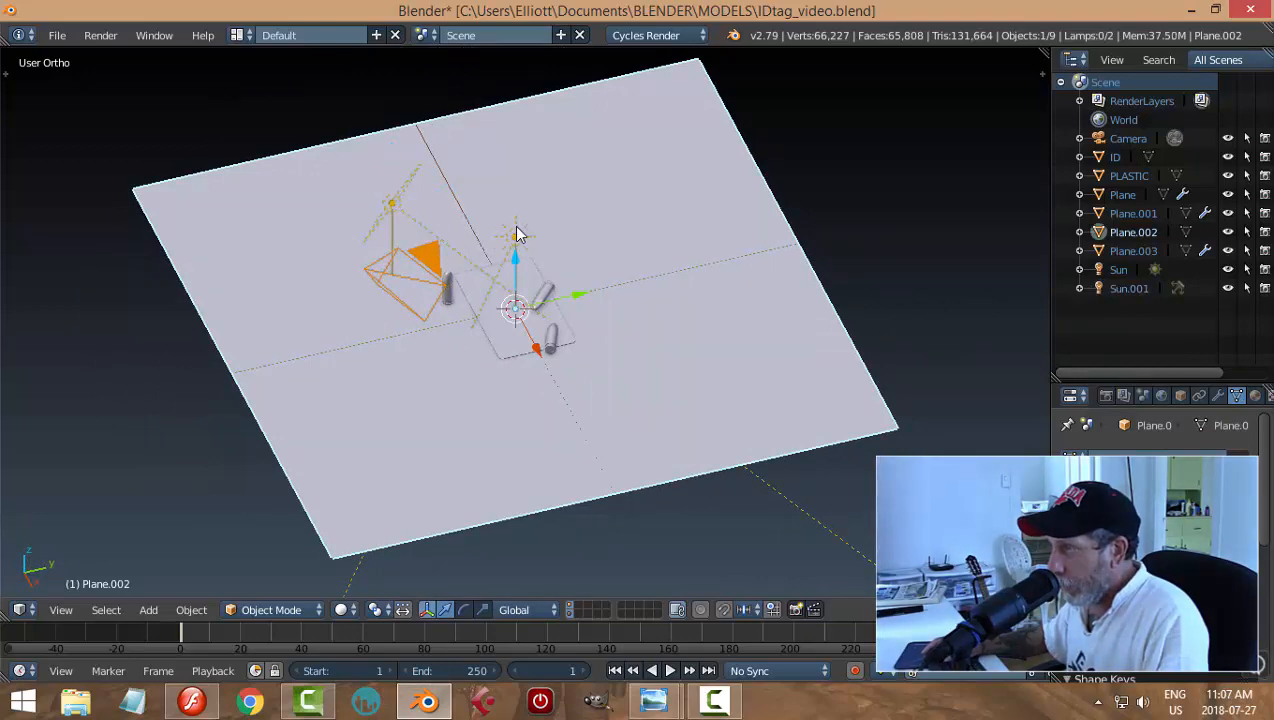
scroll(582, 298, up, 5)
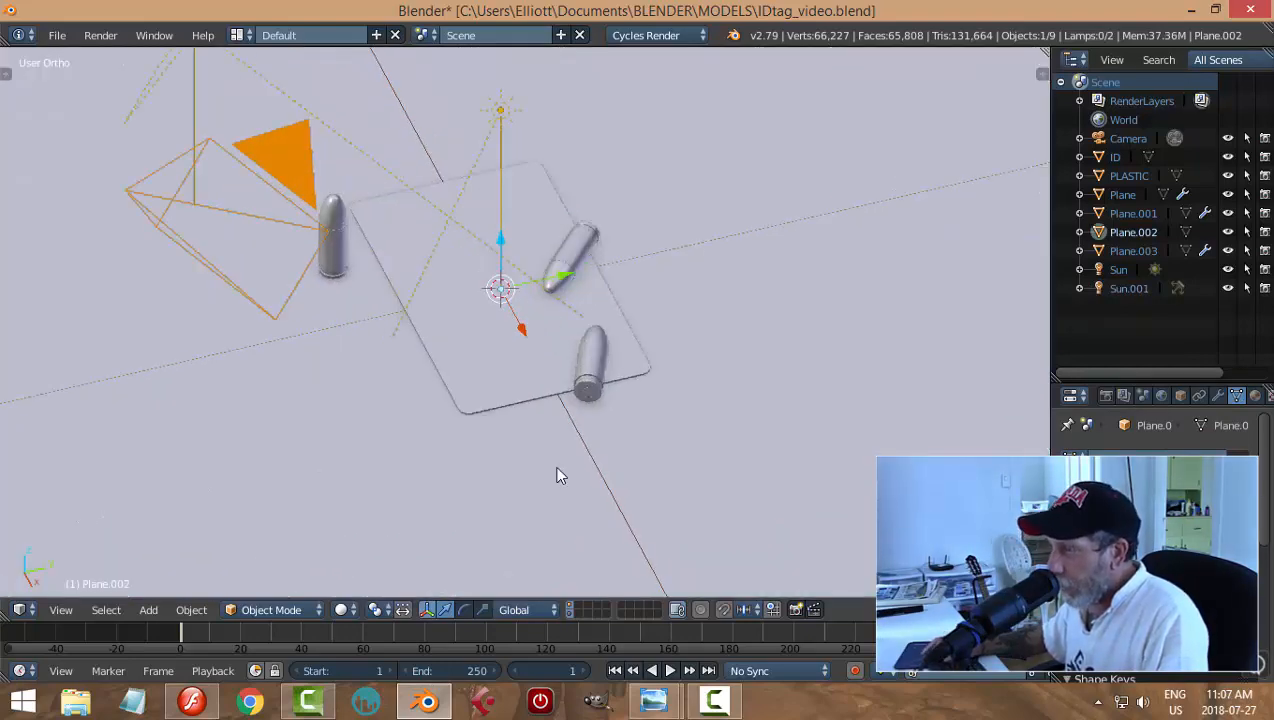
click(574, 613)
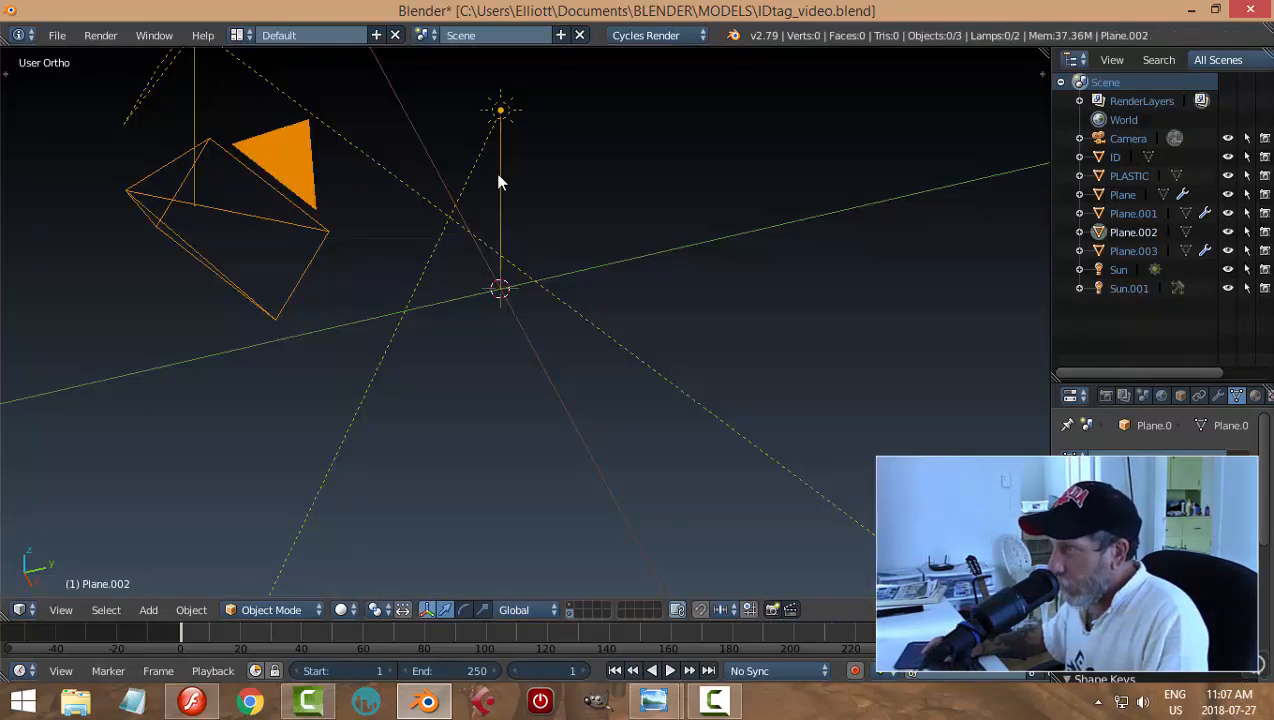
right_click(505, 114)
drag(560, 103, 745, 104)
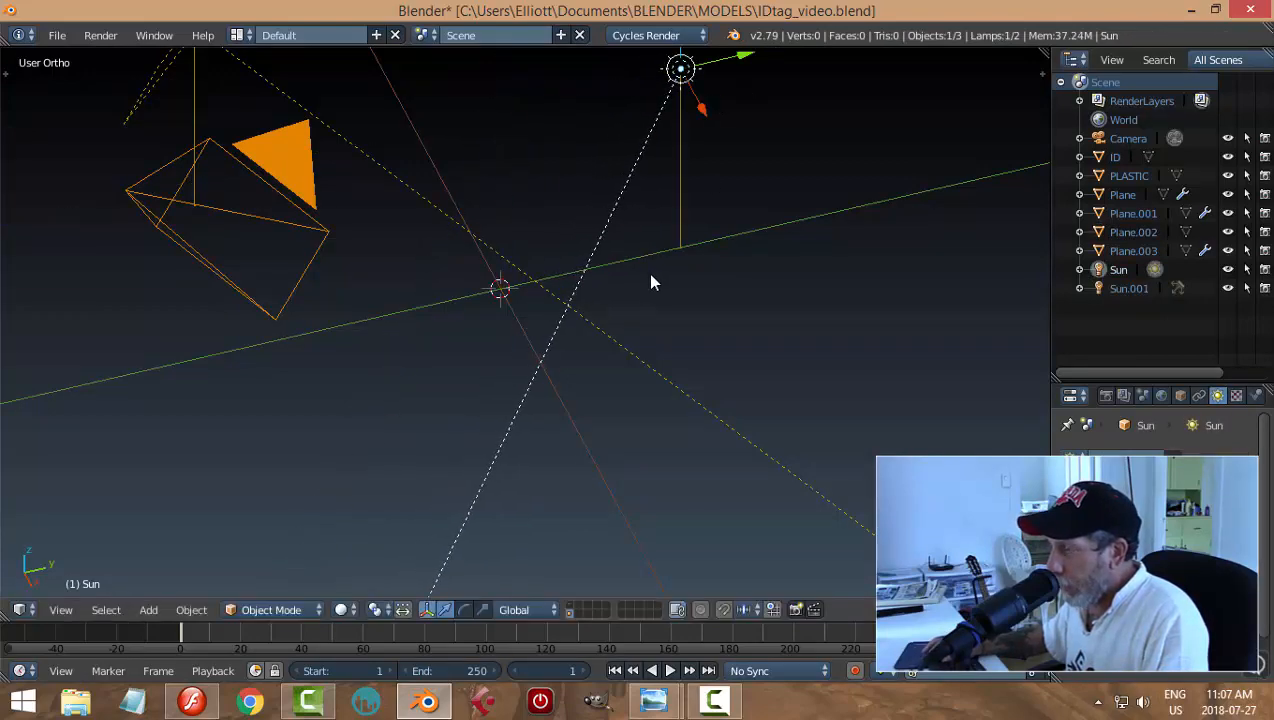
key(KP_0)
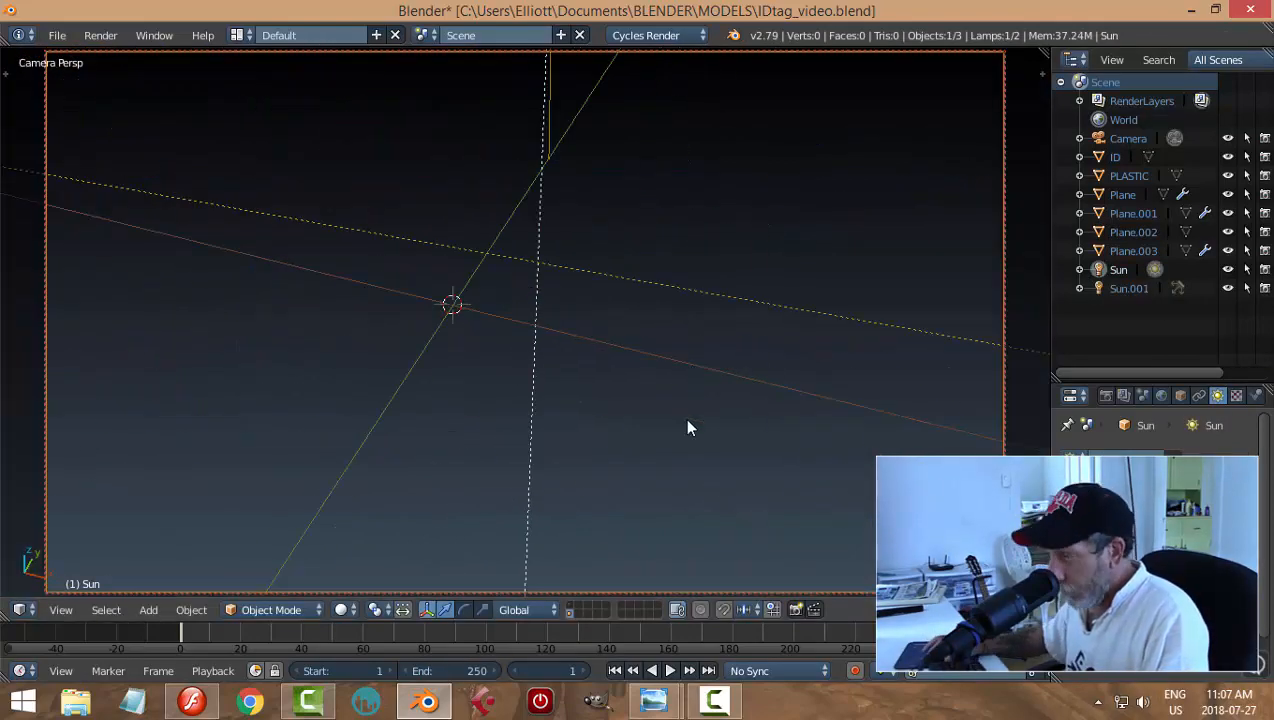
shift+click(573, 612)
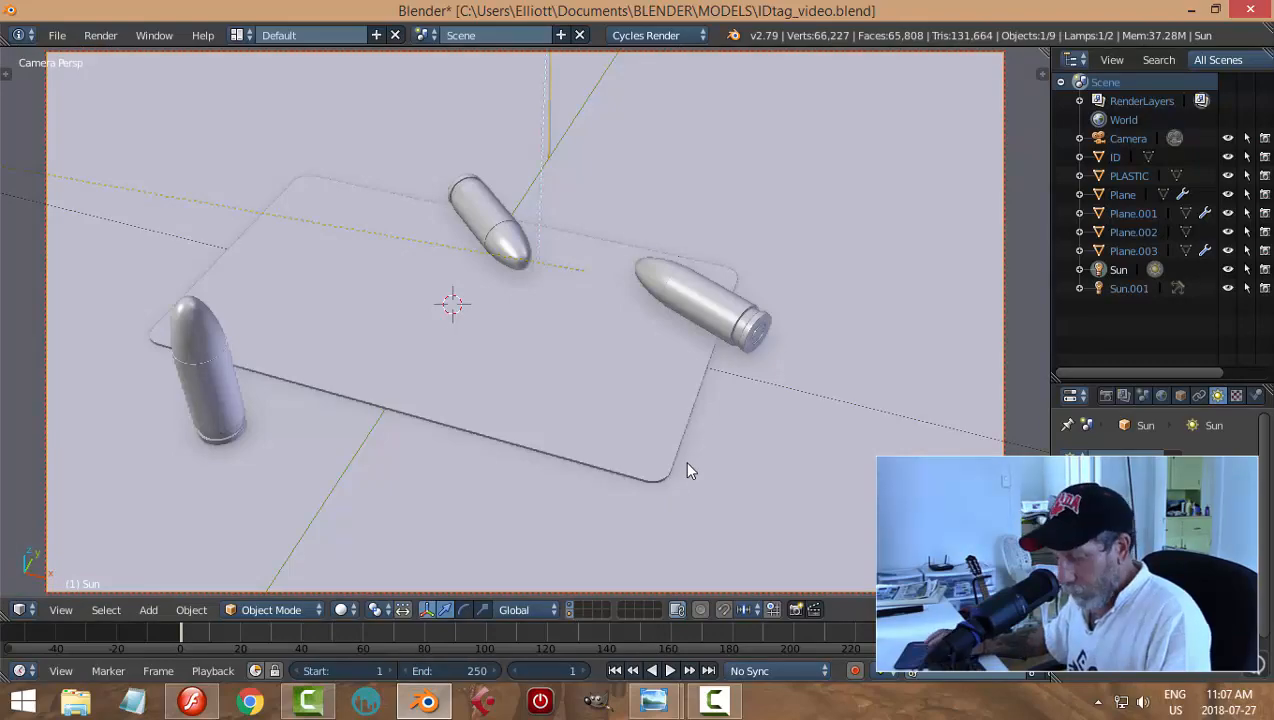
Step: Preview the new lighting in rendered shading and tilt the camera to look down more steeply on the ID tag
key(shift+z)
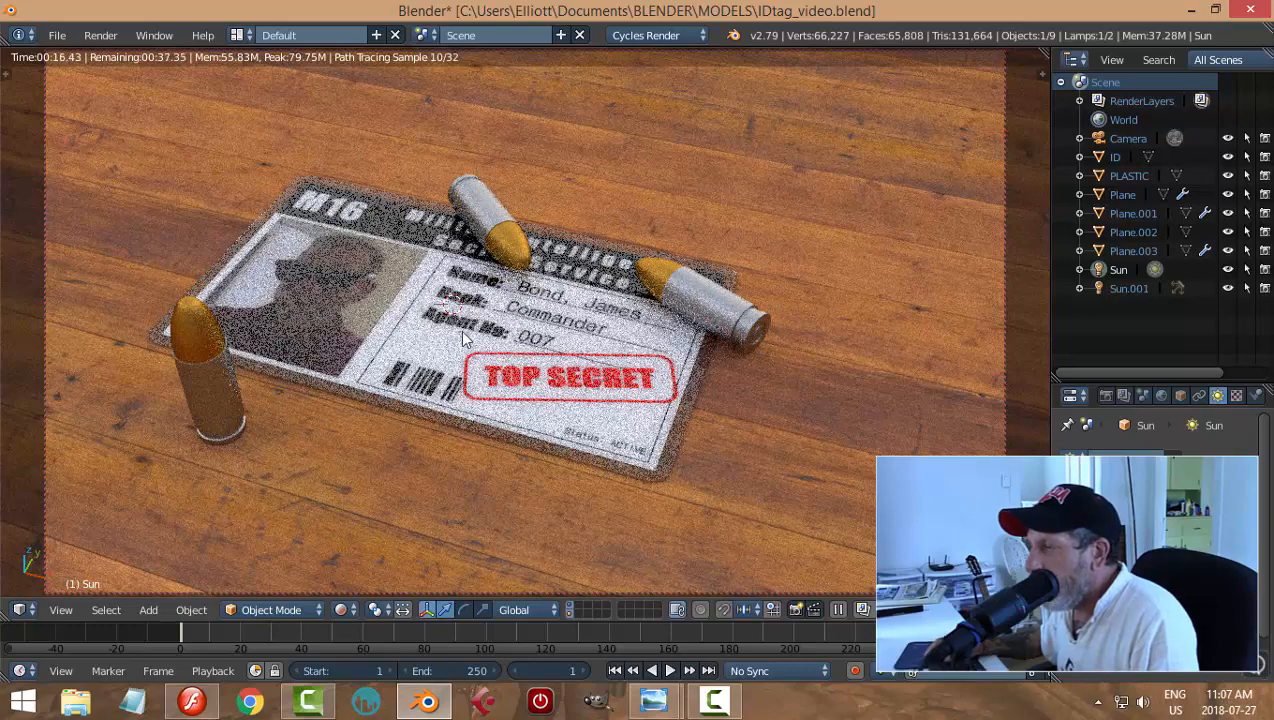
middle_drag(463, 332, 484, 350)
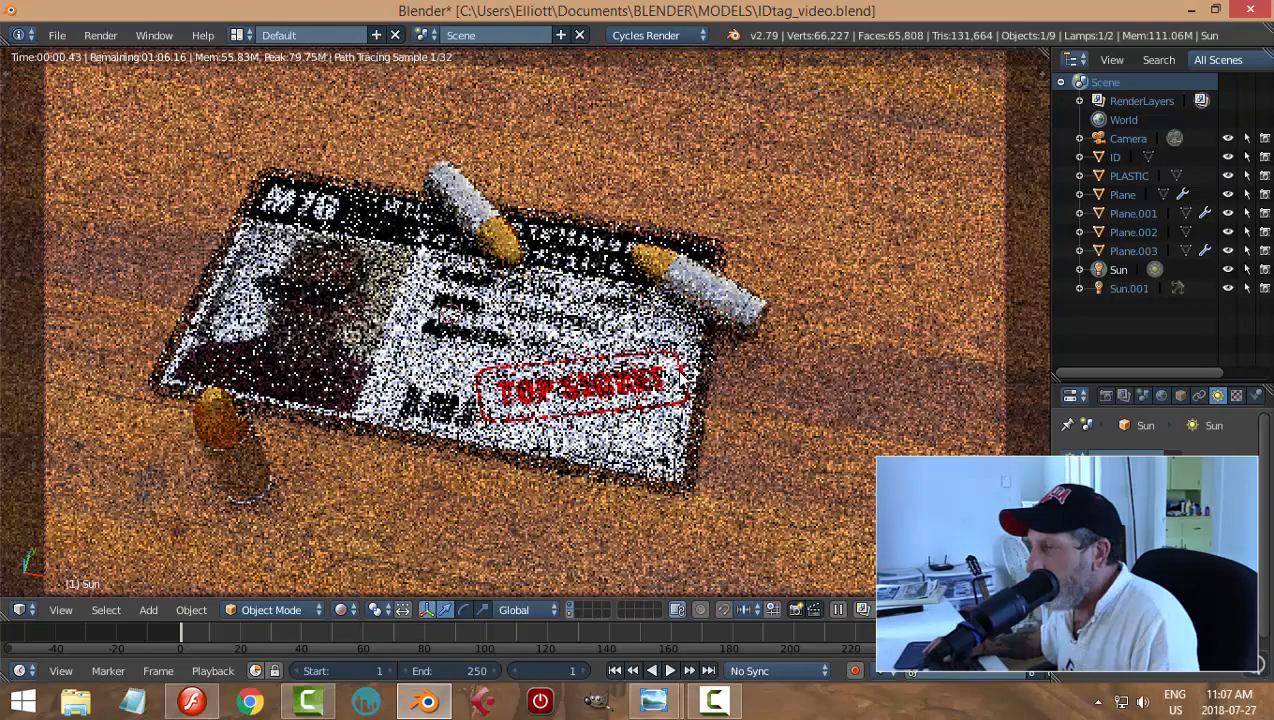
key(shift+z)
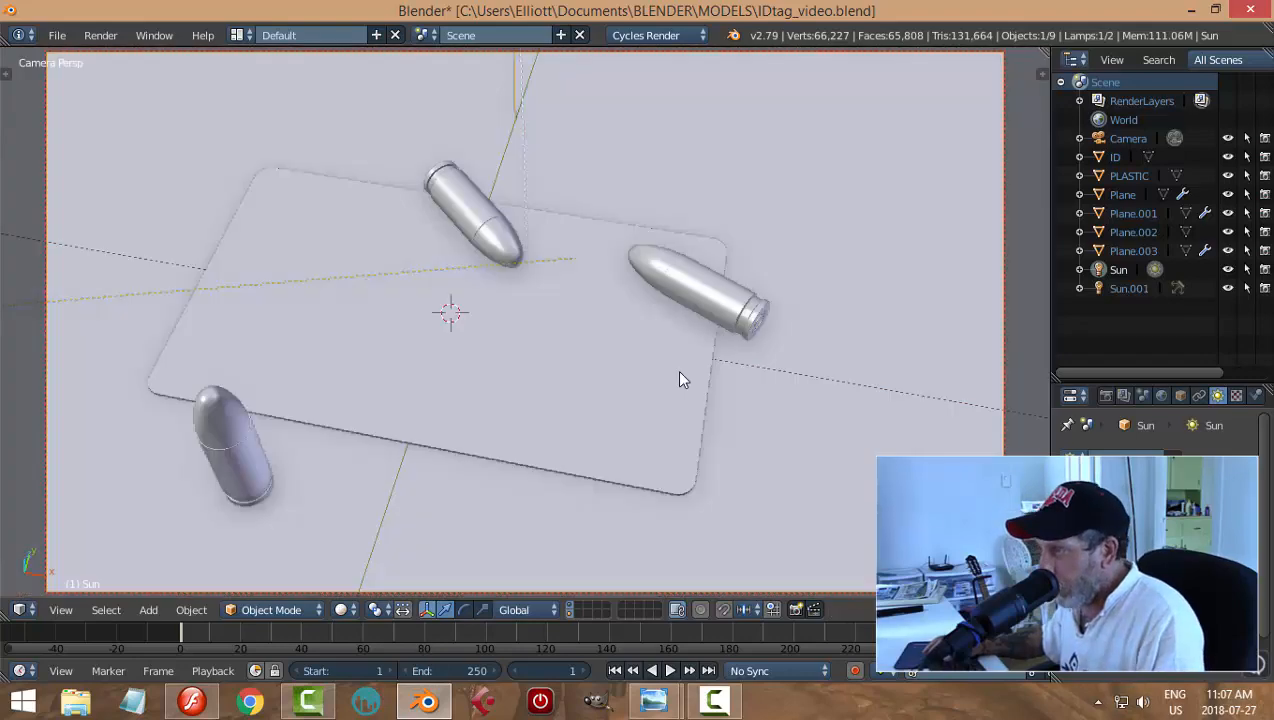
Step: Rotate the Sun.001 lamp slightly around the global Z axis, and move it farther out from the ID tag
key(KP_0)
scroll(680, 373, down, 3)
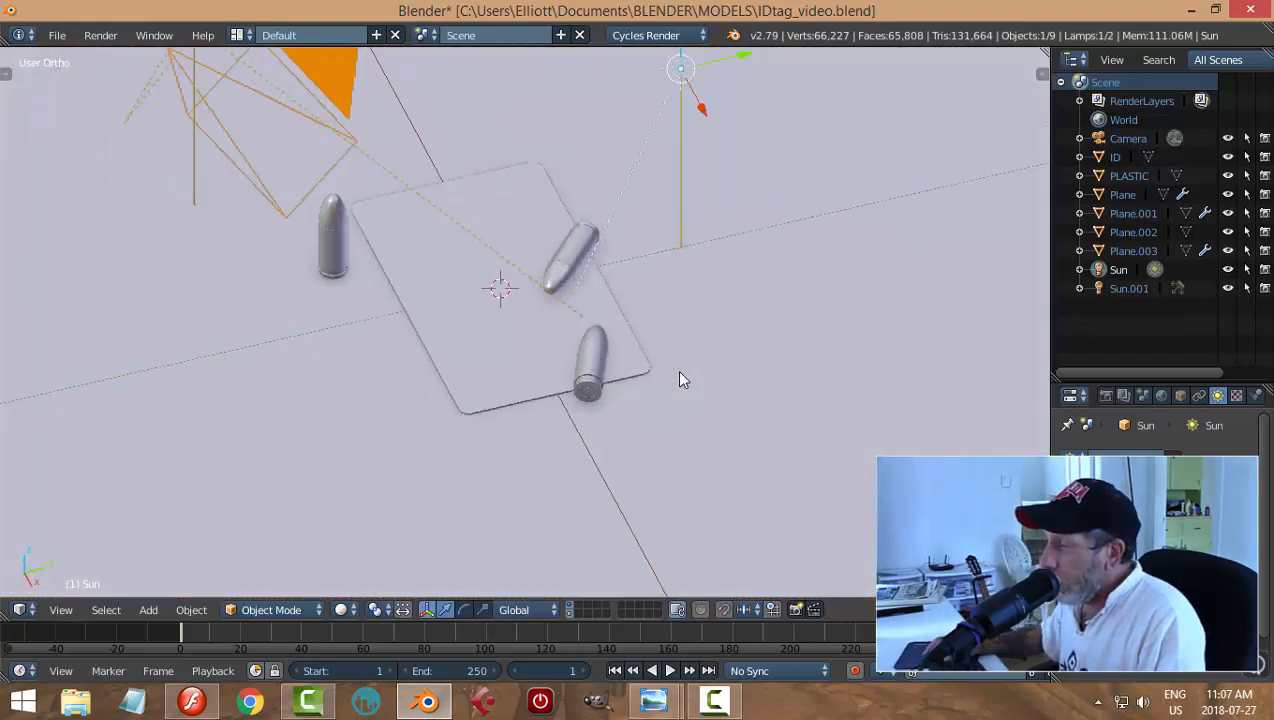
middle_drag(390, 160, 410, 233)
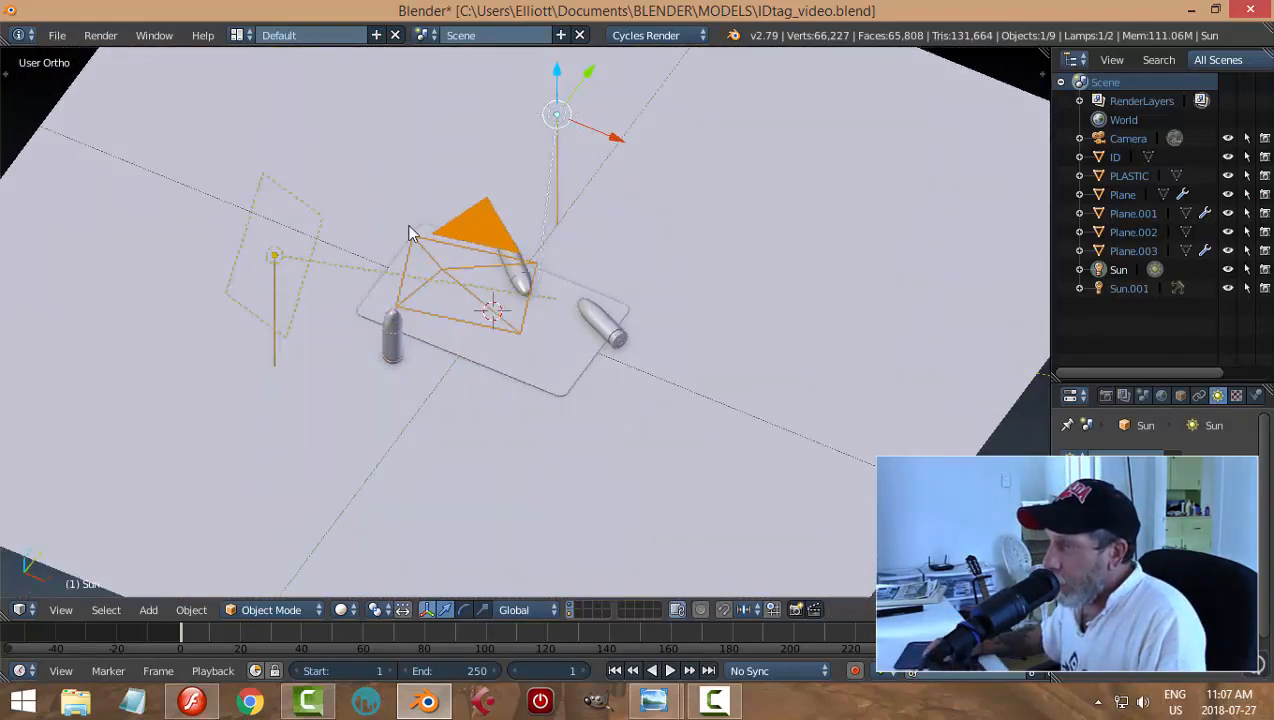
right_click(316, 213)
middle_drag(320, 228, 452, 354)
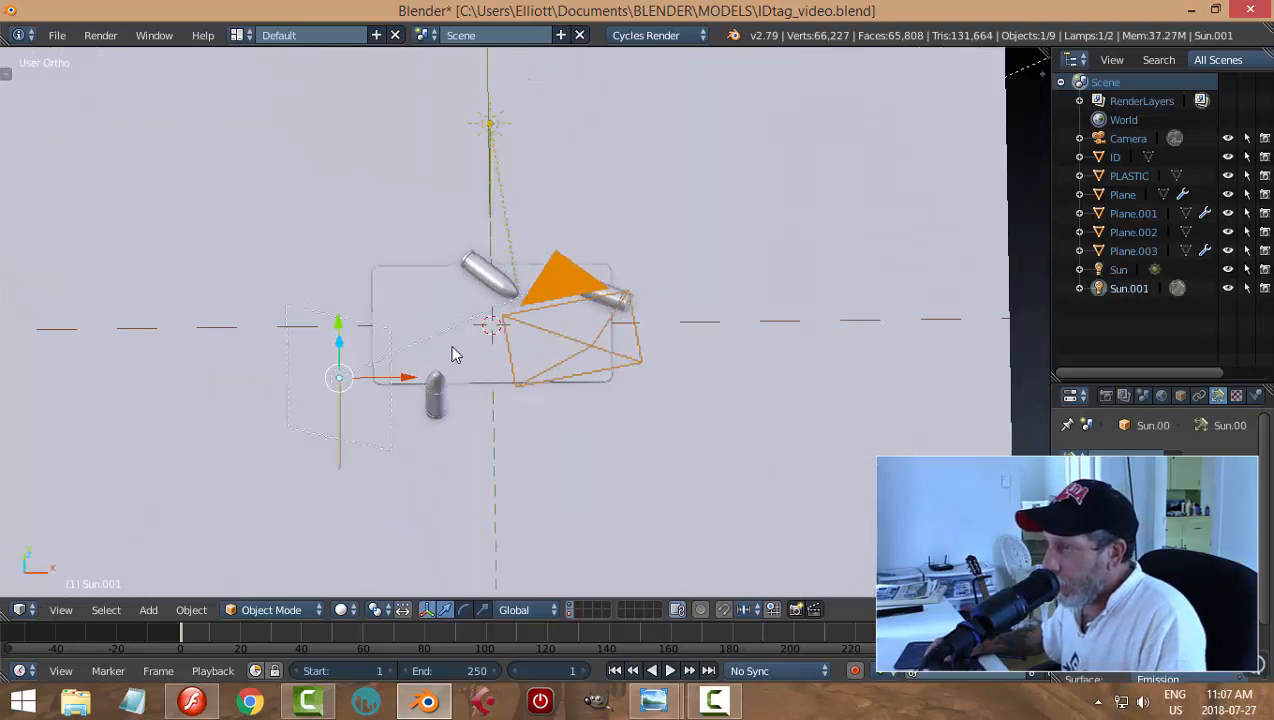
key(r)
key(z)
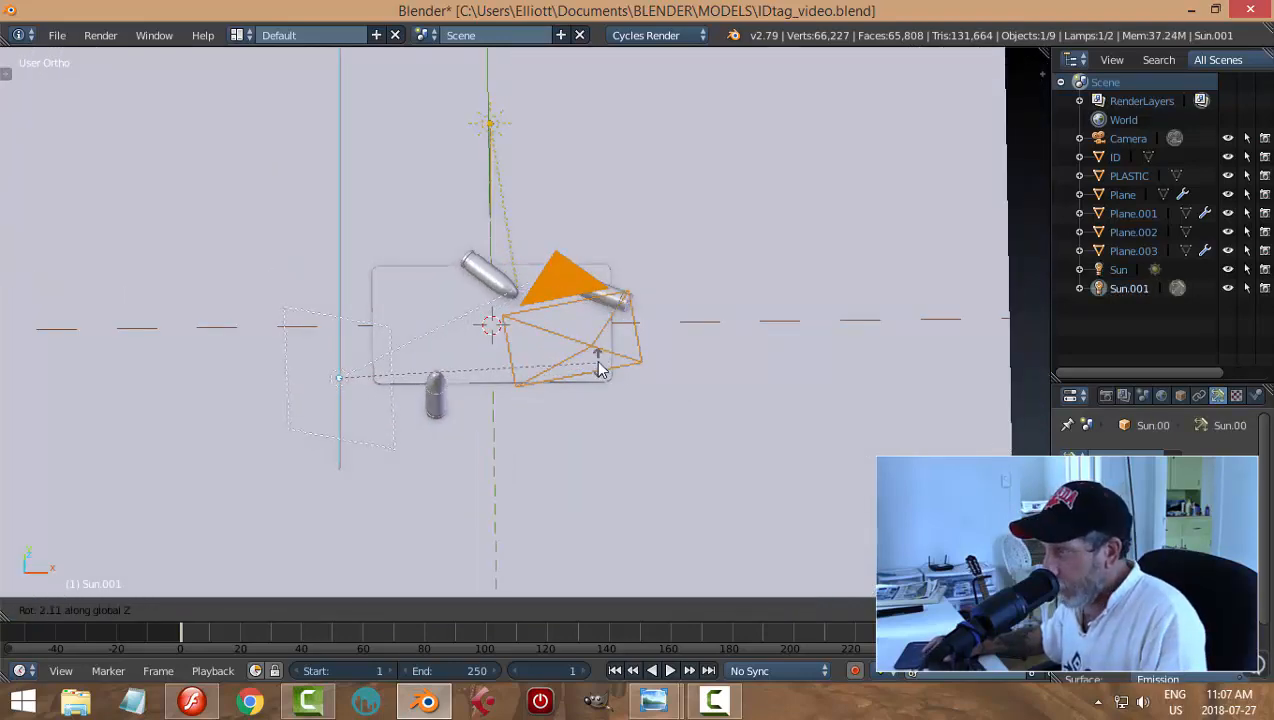
click(582, 355)
middle_drag(582, 355, 325, 127)
key(g)
click(270, 163)
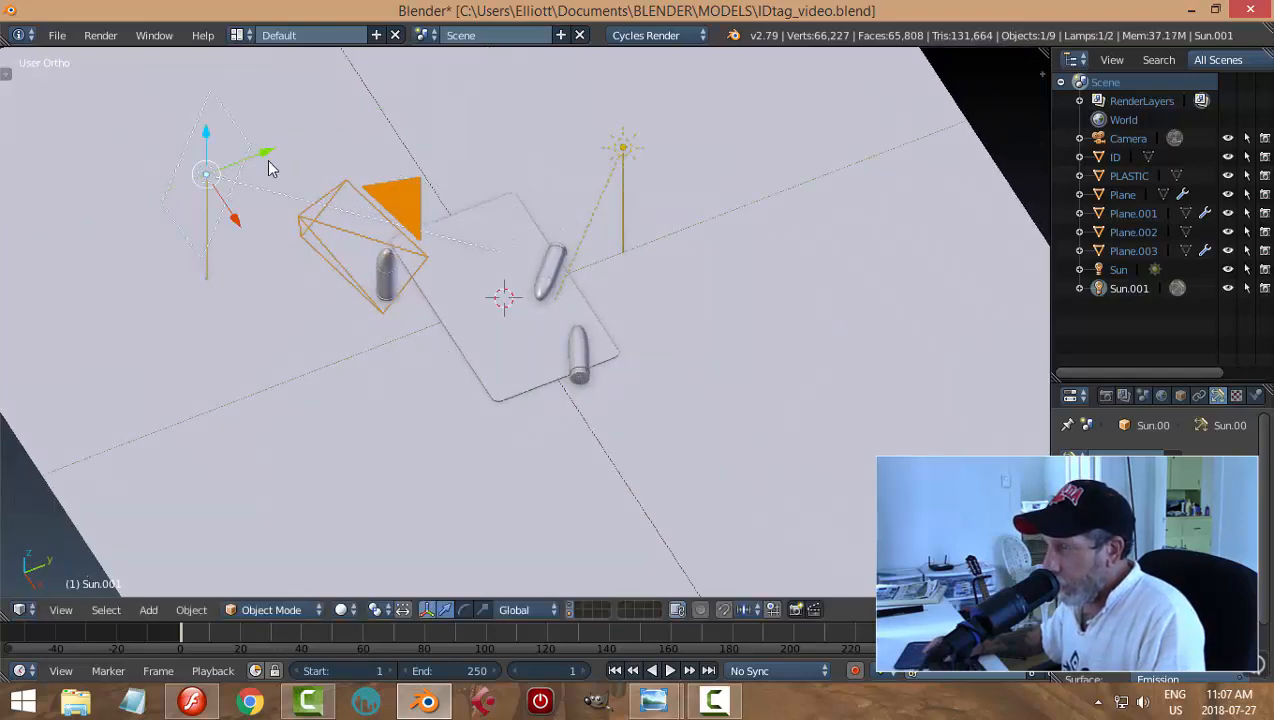
Step: Re-angle the camera over the ID tag and bullets using a rendered preview, and save over IDtag_video.blend in solid shading
middle_drag(388, 243, 498, 274)
key(KP_0)
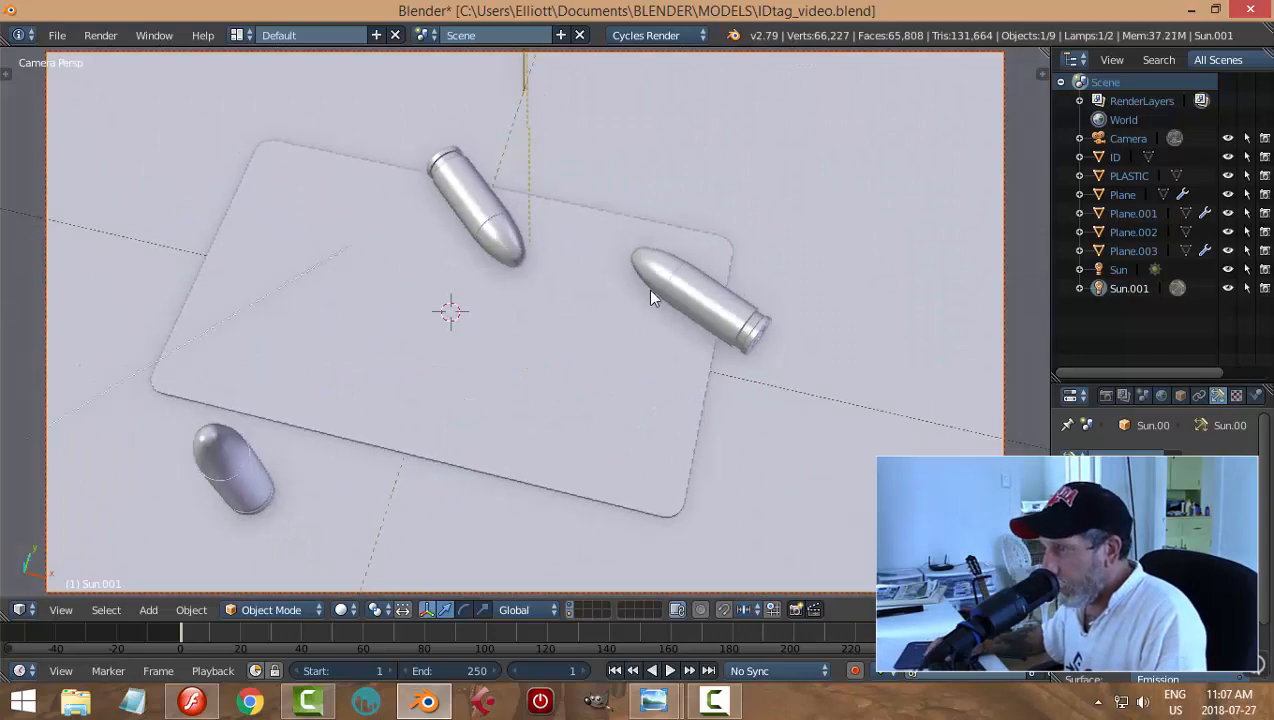
key(shift+z)
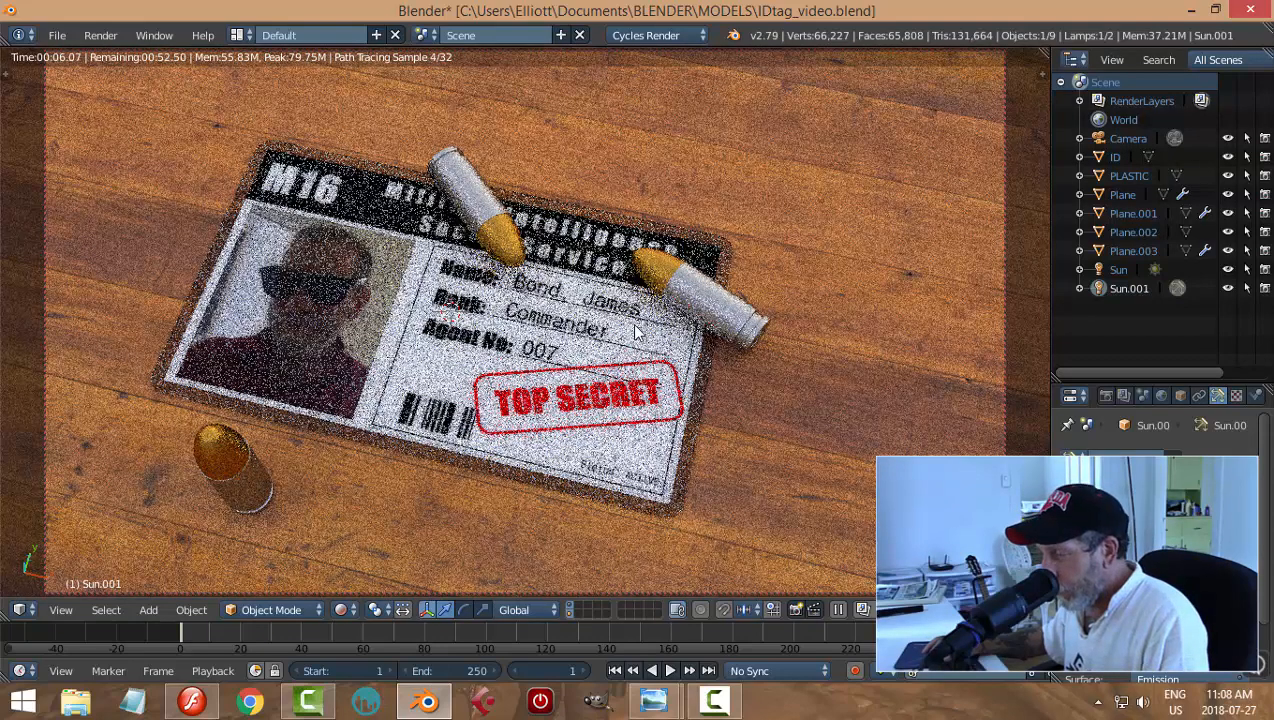
mouse_move(625, 343)
middle_down()
mouse_move(727, 297)
mouse_move(738, 310)
mouse_move(575, 337)
mouse_move(648, 360)
middle_up()
key(shift+z)
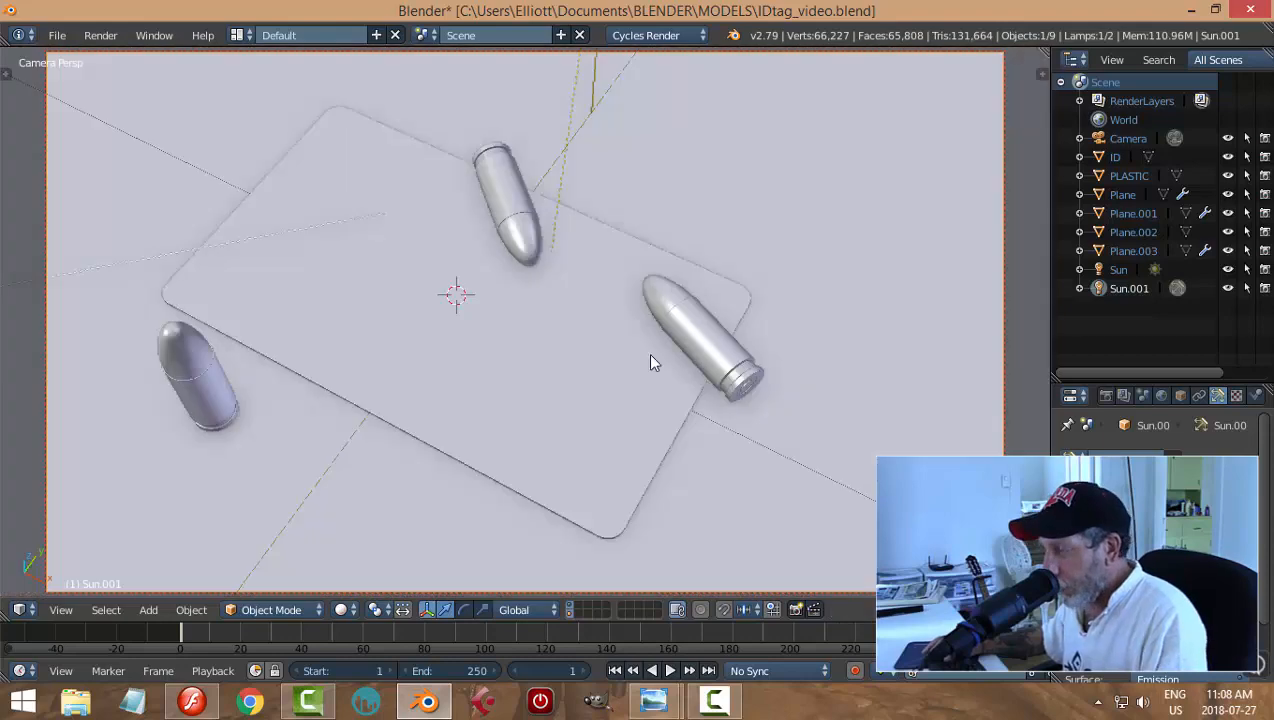
key(ctrl+s)
click(457, 324)
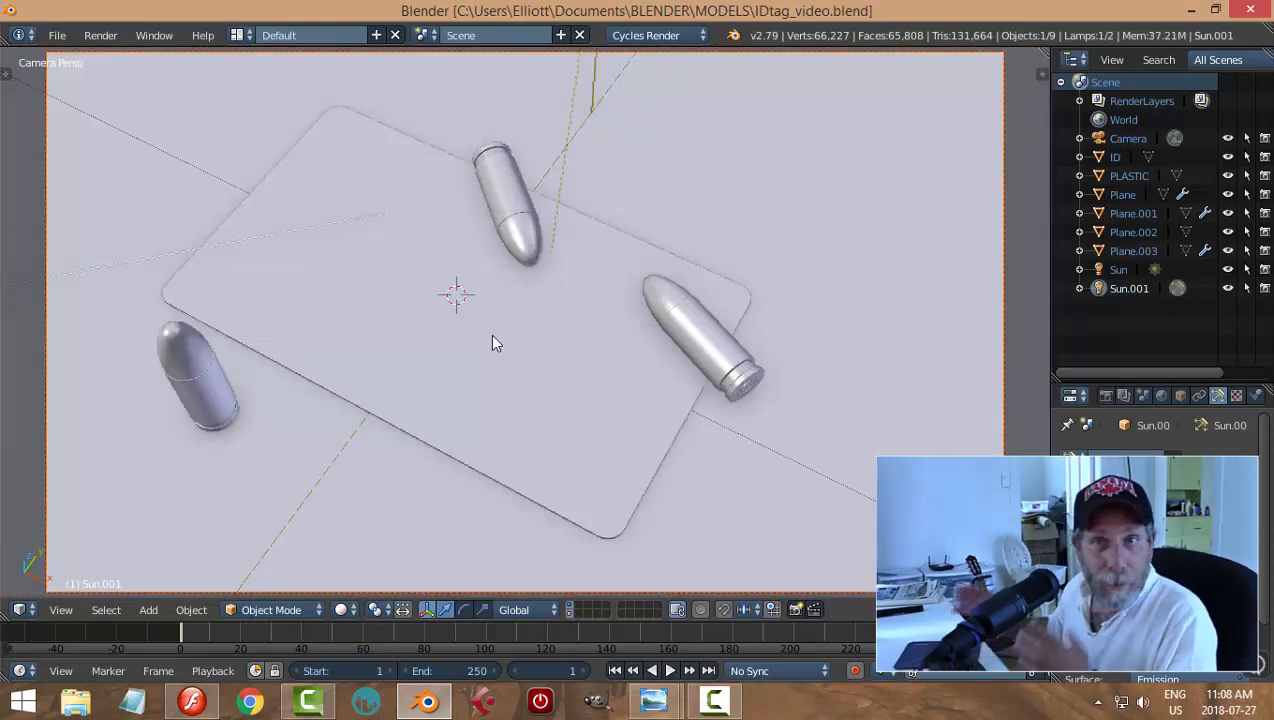